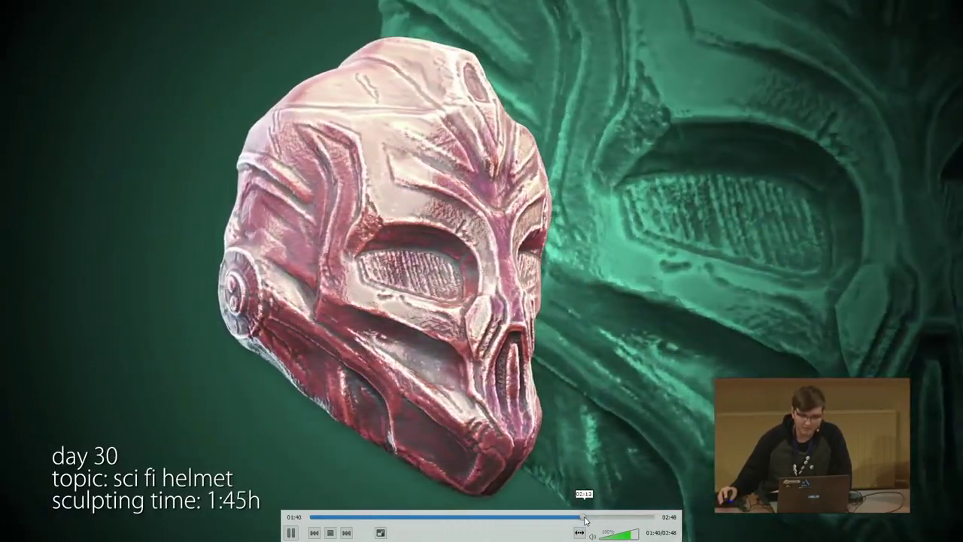
# Skim 02_sculptjanuary2015.mp4 by jumping to other points in the video, leave full screen and close the player.
pyautogui.click(586, 516)
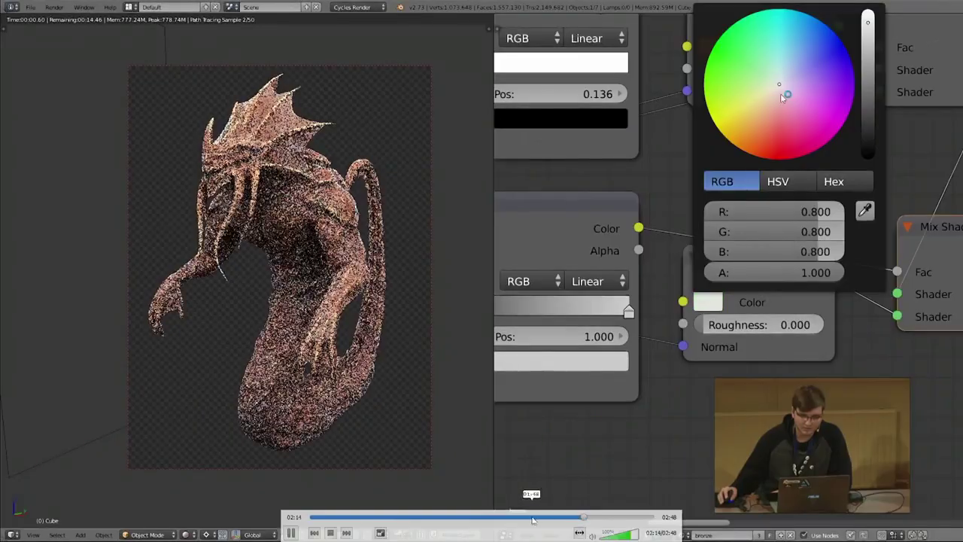
pyautogui.click(543, 517)
pyautogui.doubleClick(588, 330)
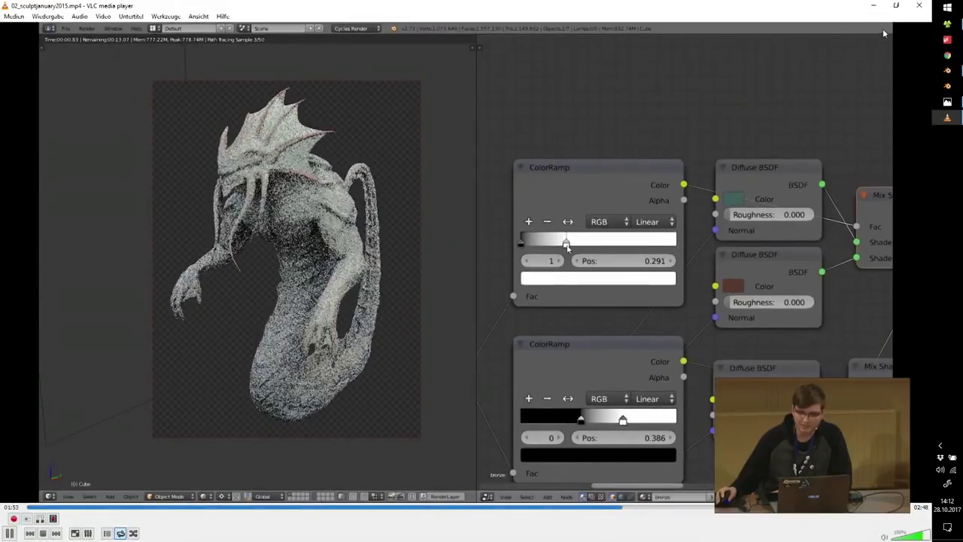
pyautogui.click(919, 5)
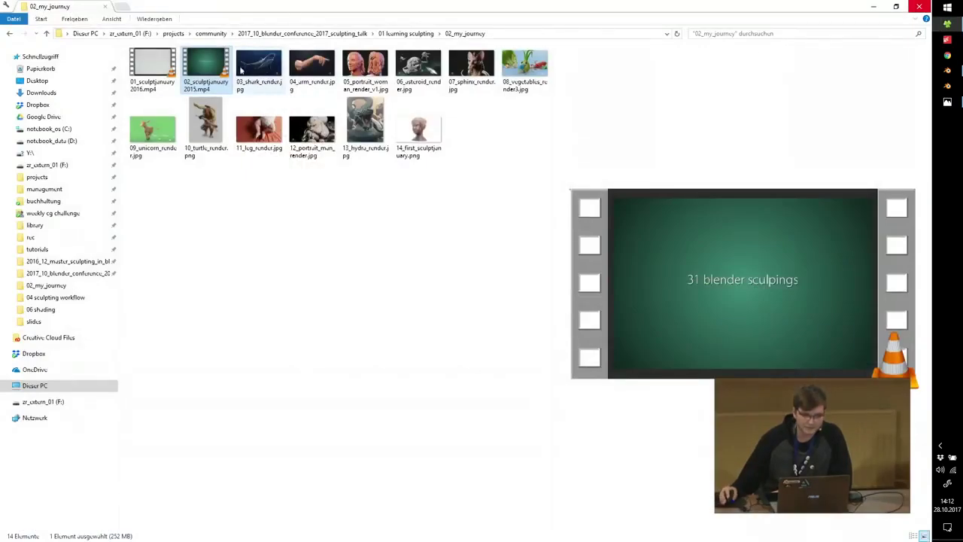
# Play 01_sculptjanuary 2016.mp4 in full screen, skip forward through the sculpts up to the Day 31 hand, and close the player.
pyautogui.doubleClick(153, 65)
pyautogui.doubleClick(314, 119)
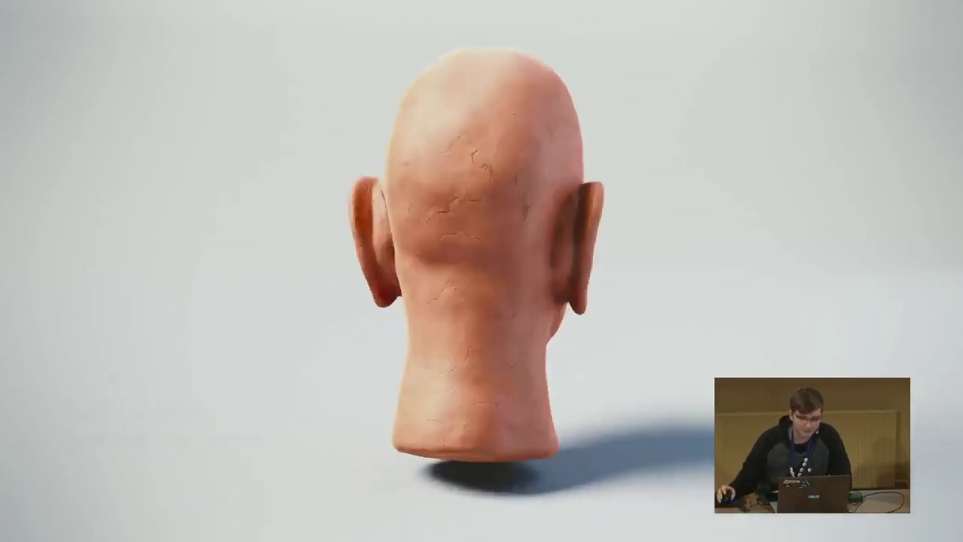
pyautogui.moveTo(359, 320)
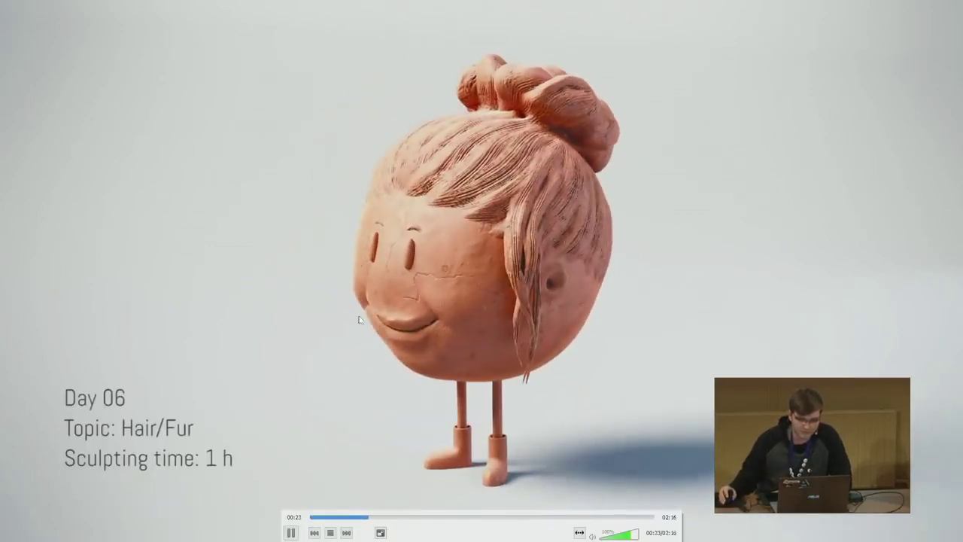
pyautogui.click(419, 517)
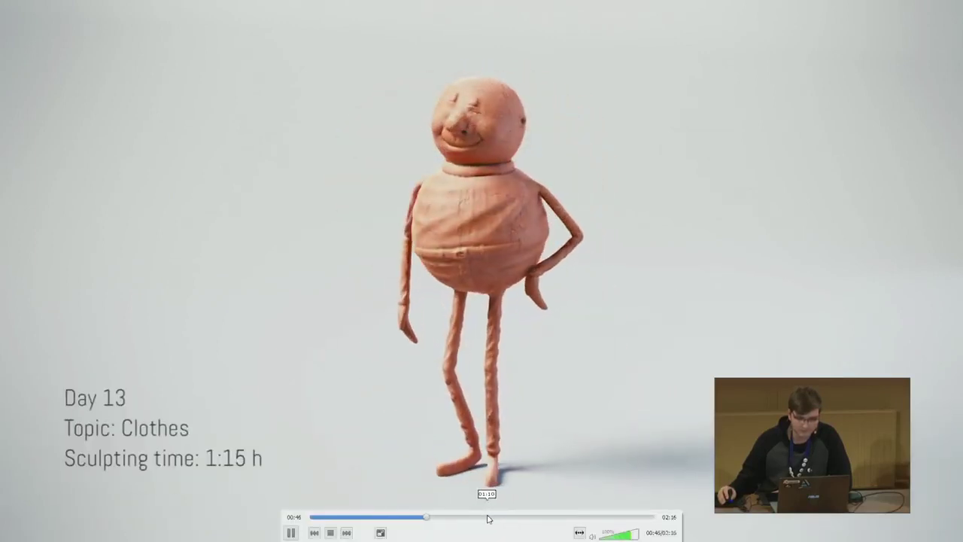
pyautogui.click(488, 516)
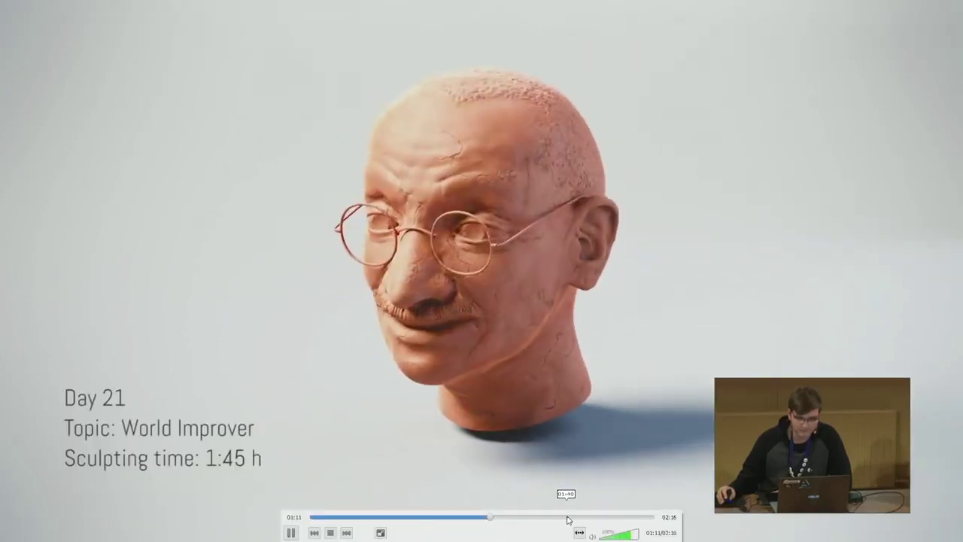
pyautogui.click(565, 518)
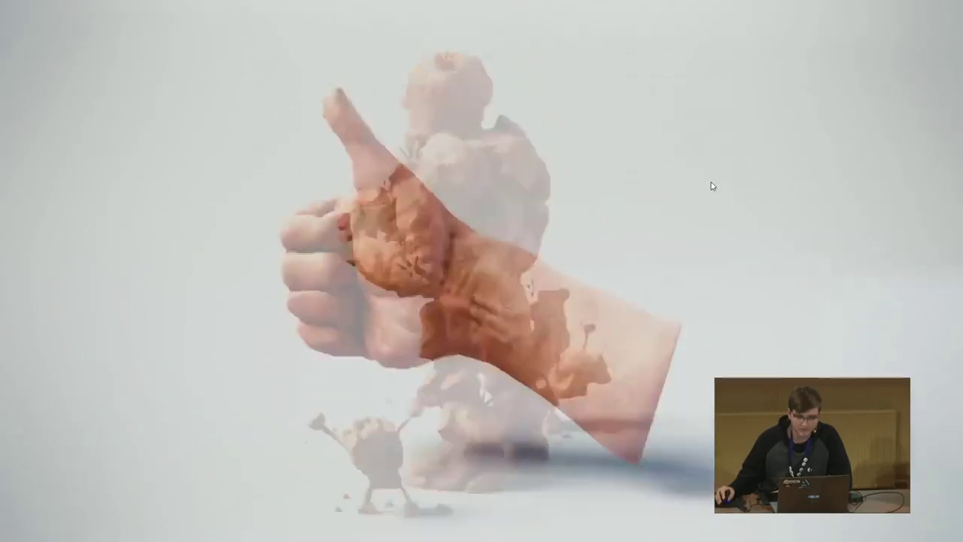
pyautogui.doubleClick(711, 186)
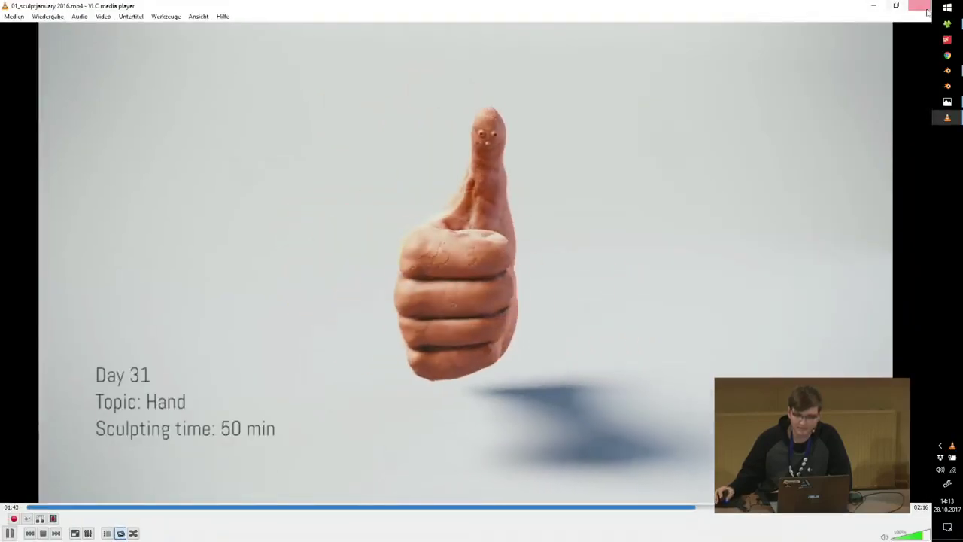
pyautogui.click(922, 6)
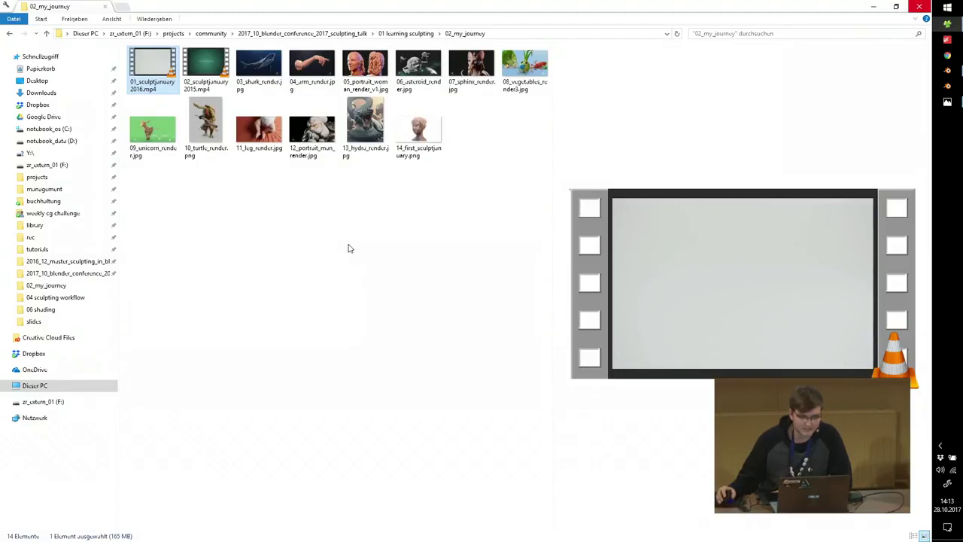
# View the renders one after another from 03_shark_render.jpg through 14_first_sculptjanuary.png, and close the image viewer.
pyautogui.doubleClick(256, 67)
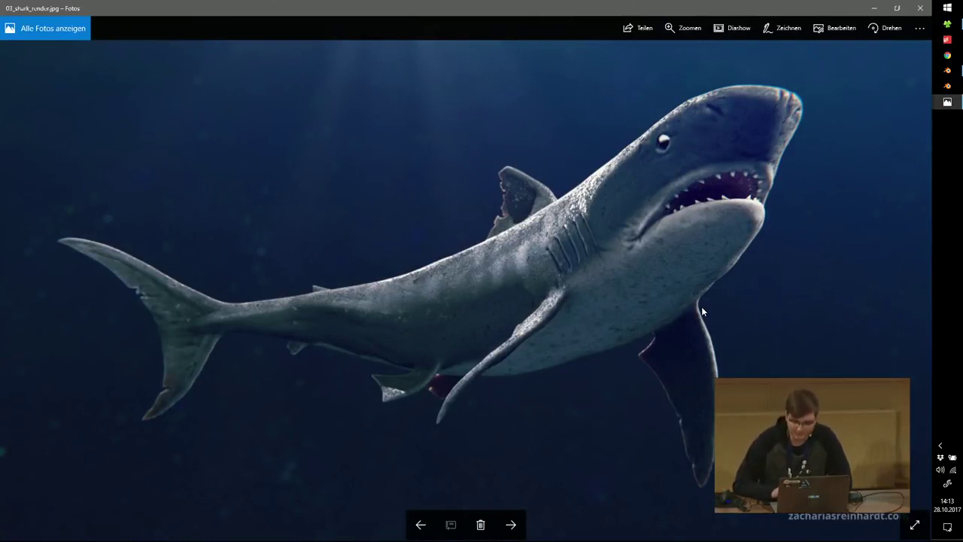
pyautogui.press('Right')
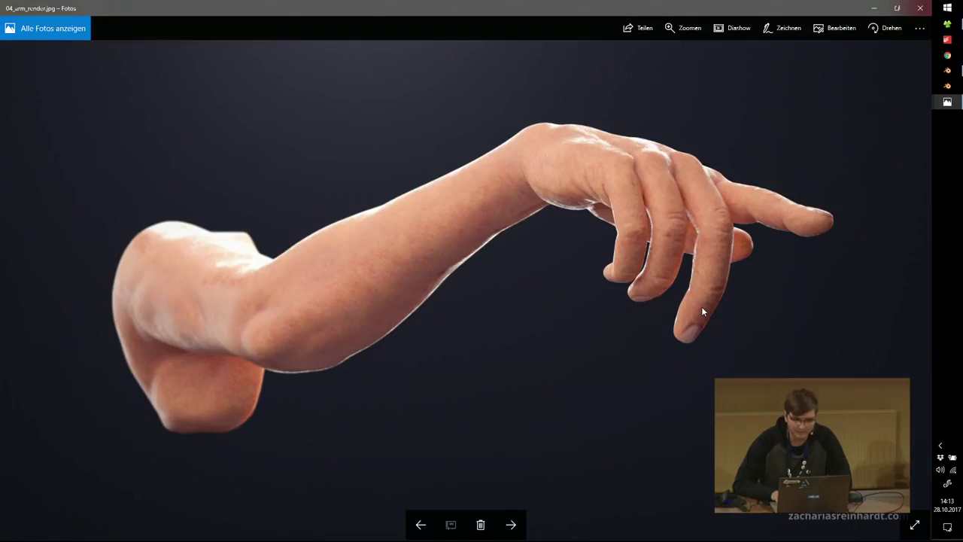
pyautogui.press('Right')
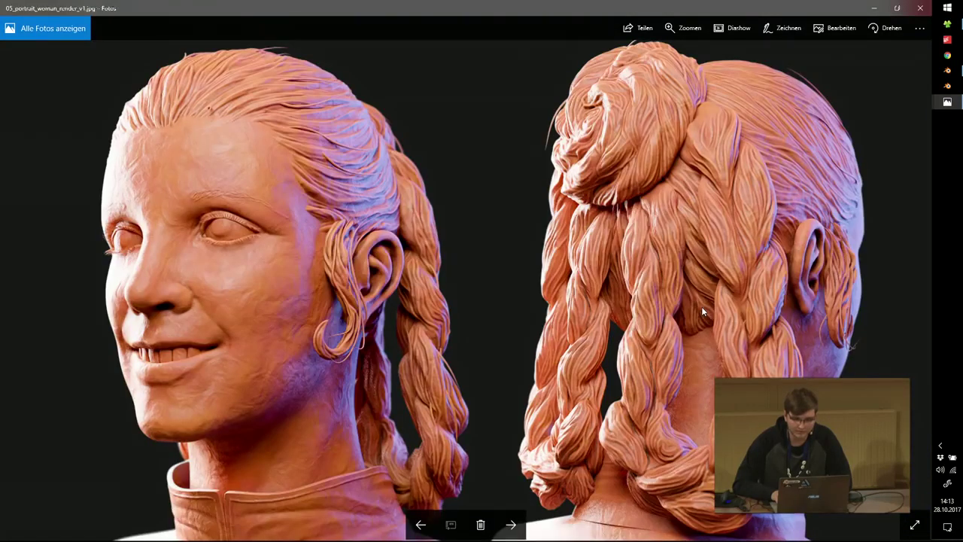
pyautogui.press('Right')
pyautogui.press('Right')
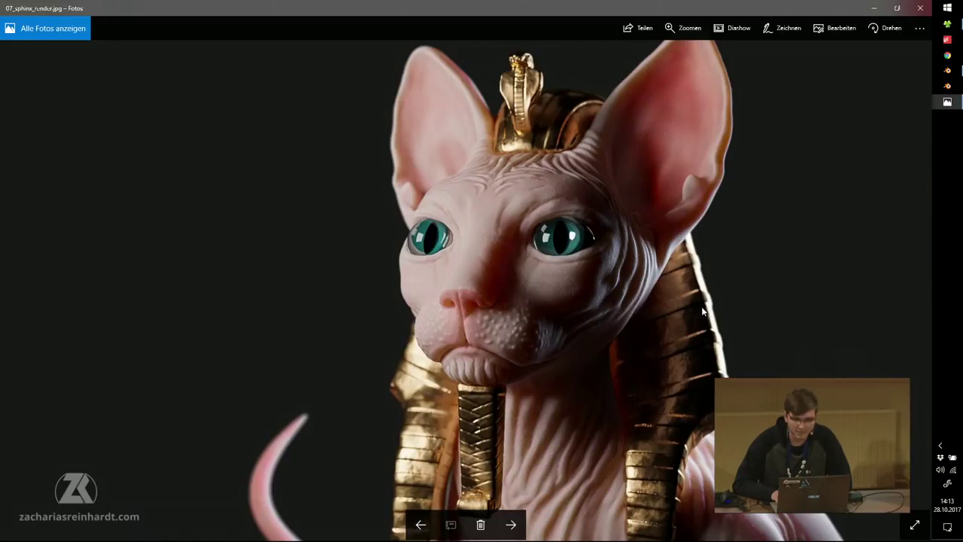
pyautogui.press('Right')
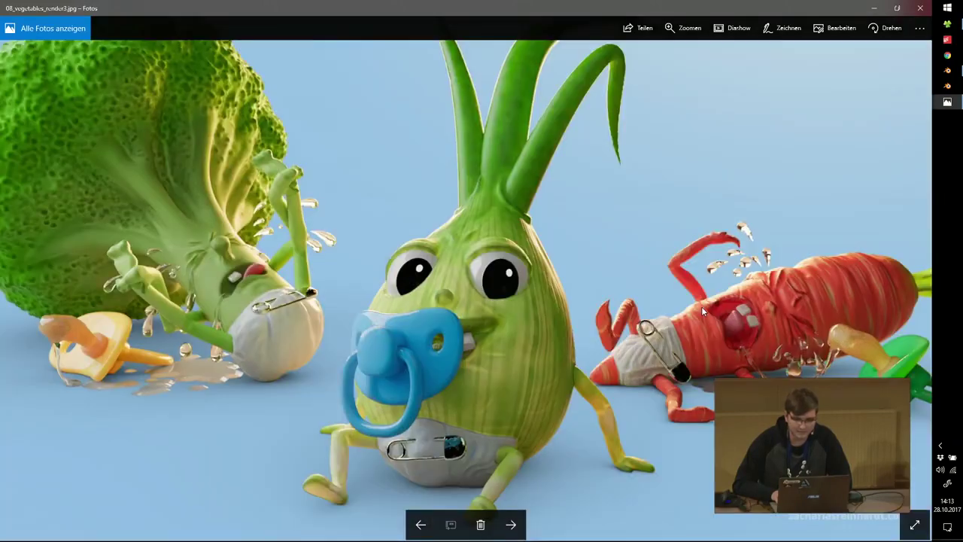
pyautogui.press('Right')
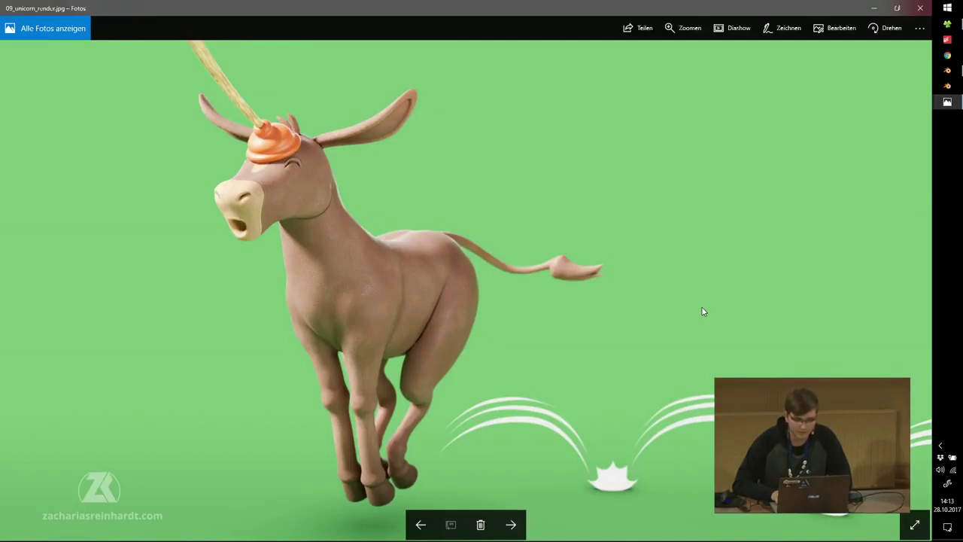
pyautogui.press('Right')
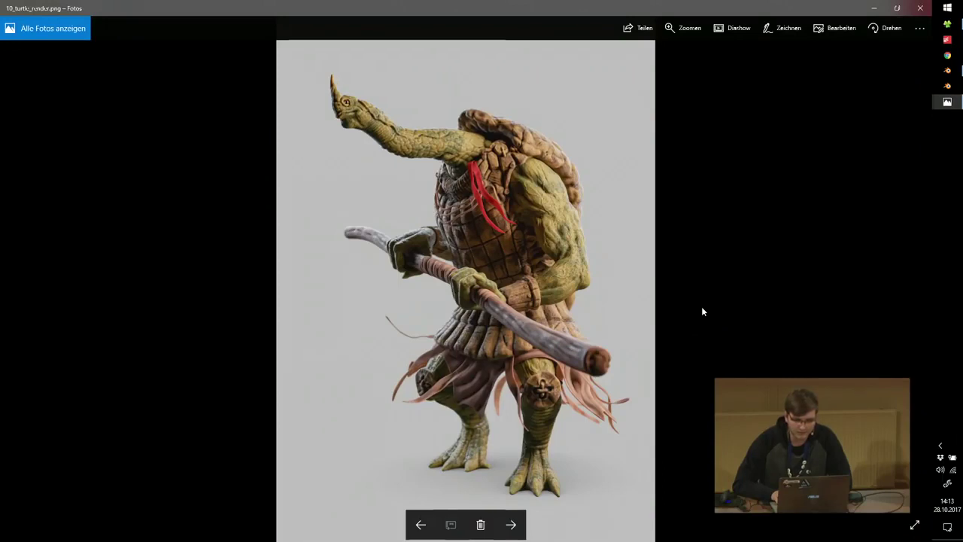
pyautogui.press('Right')
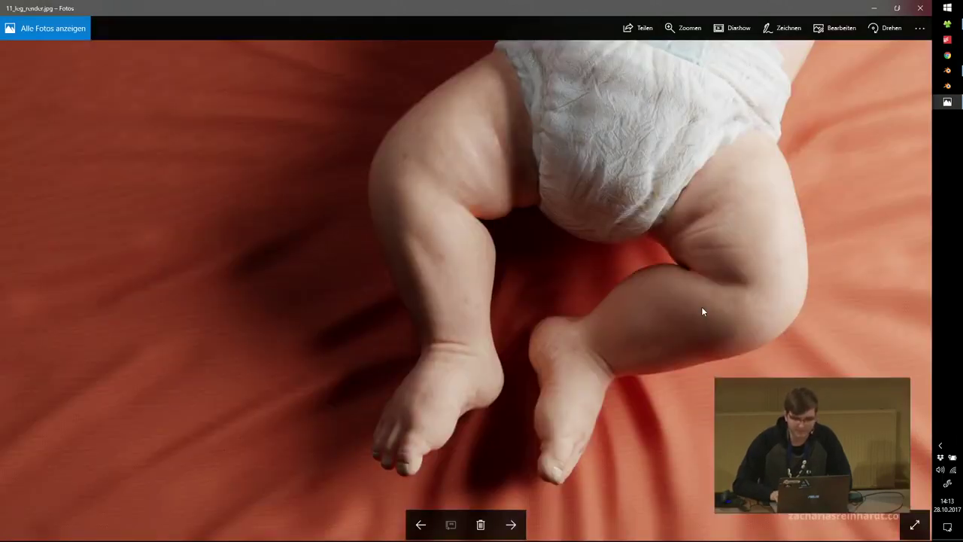
pyautogui.press('Right')
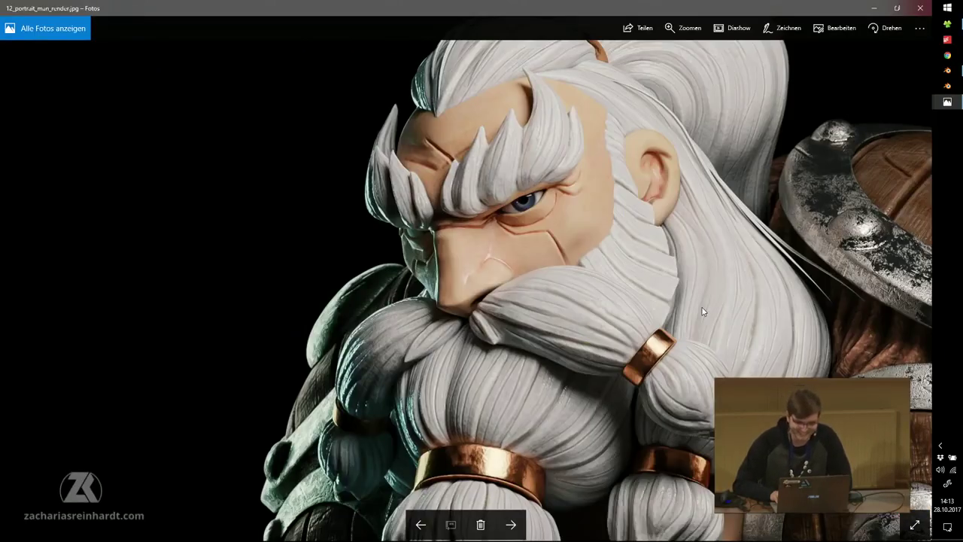
pyautogui.press('Right')
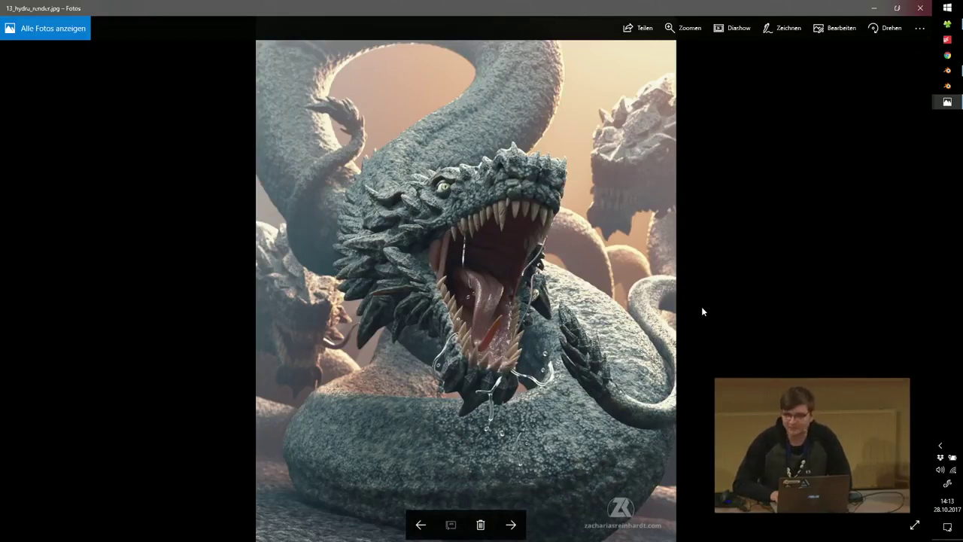
pyautogui.press('Right')
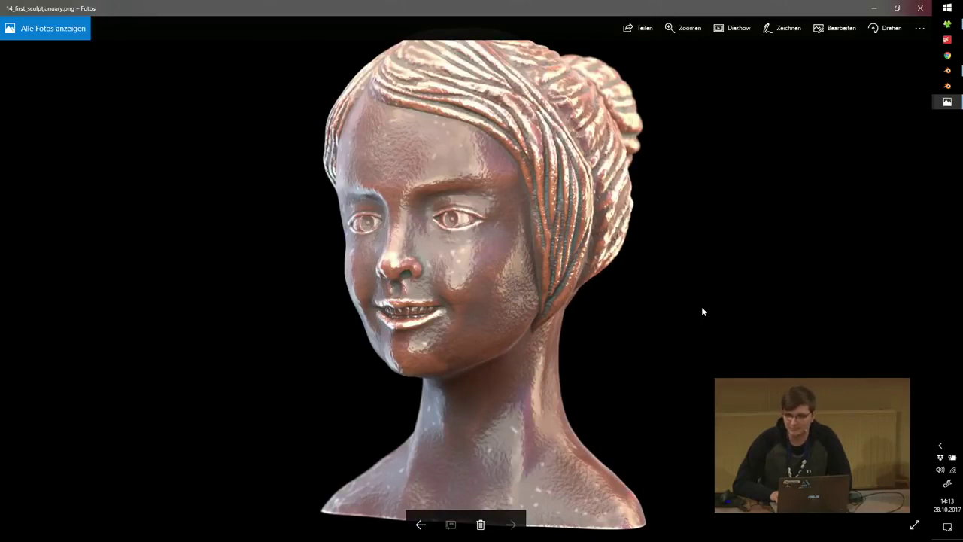
pyautogui.press('Left')
pyautogui.press('Right')
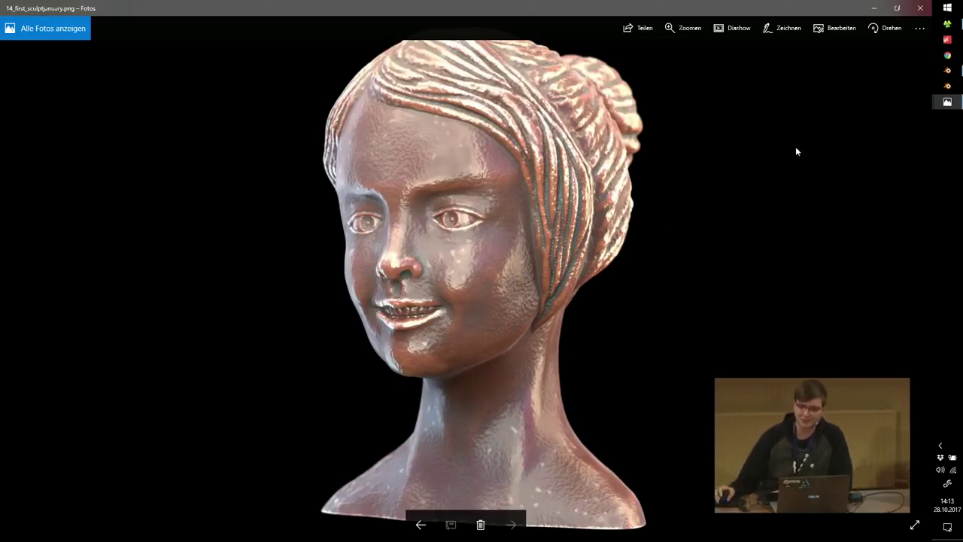
pyautogui.click(927, 7)
pyautogui.click(404, 270)
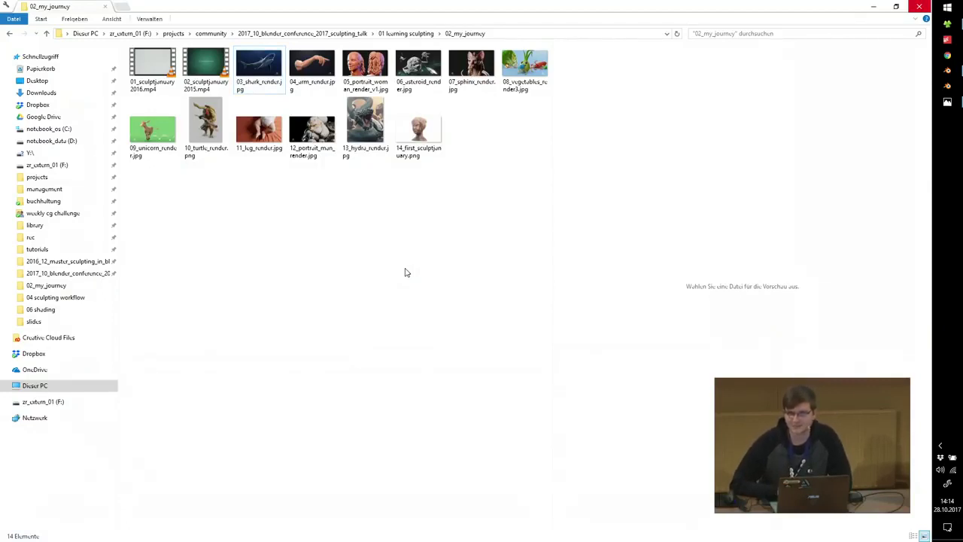
# Go up to the 01 learning sculpting folder, open the SculptJanuary website shortcut, and close the browser.
pyautogui.click(389, 33)
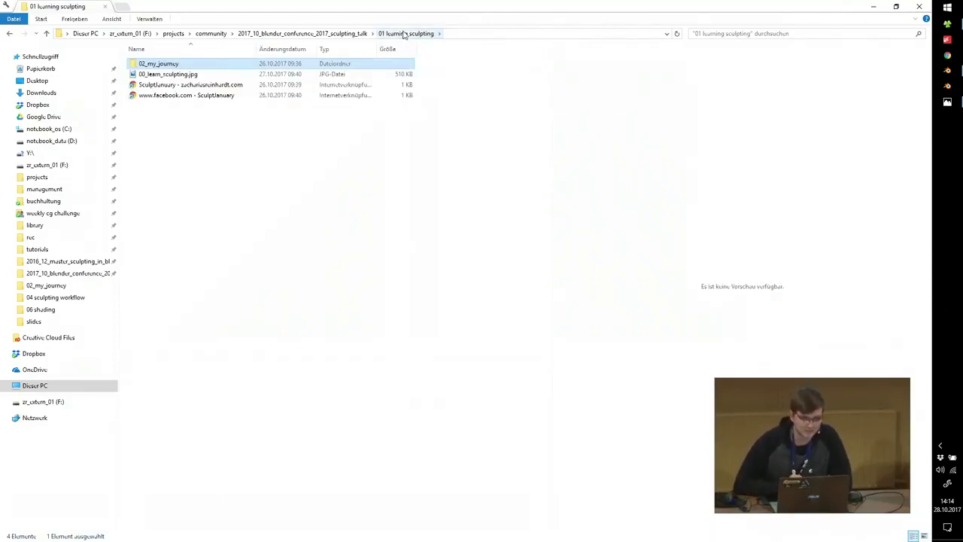
pyautogui.click(205, 85)
pyautogui.press('Return')
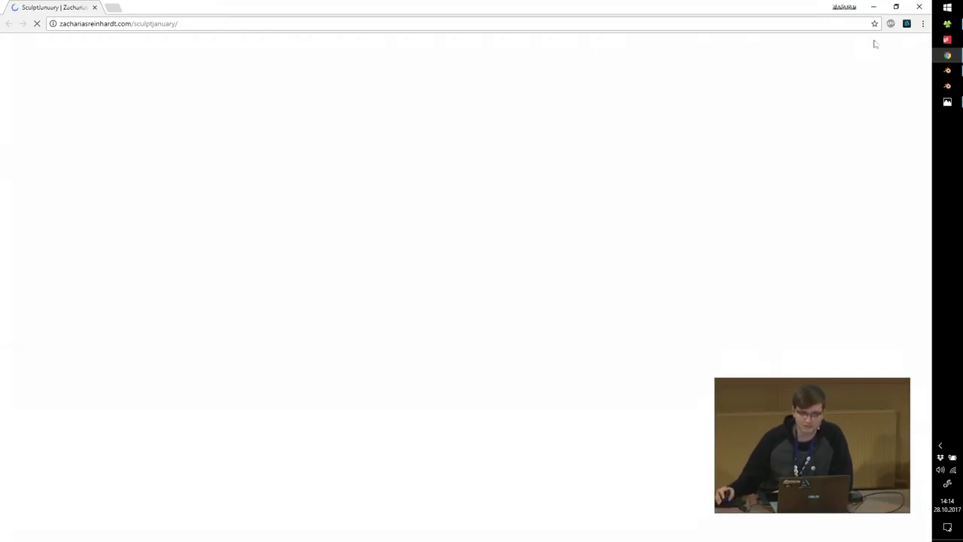
pyautogui.click(919, 7)
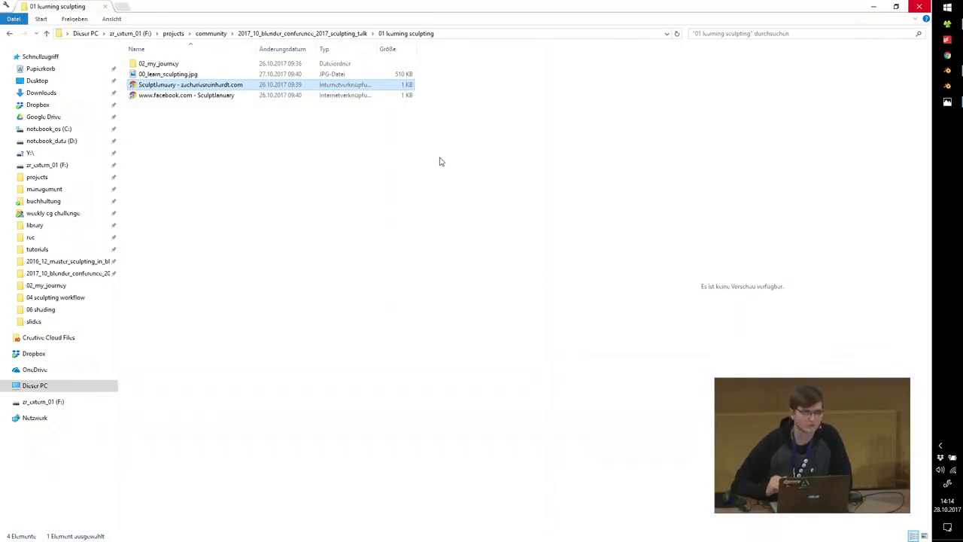
# Go to the 02 preparation folder of the sculpting talk and open the slide 00_preparation.jpg.
pyautogui.click(344, 33)
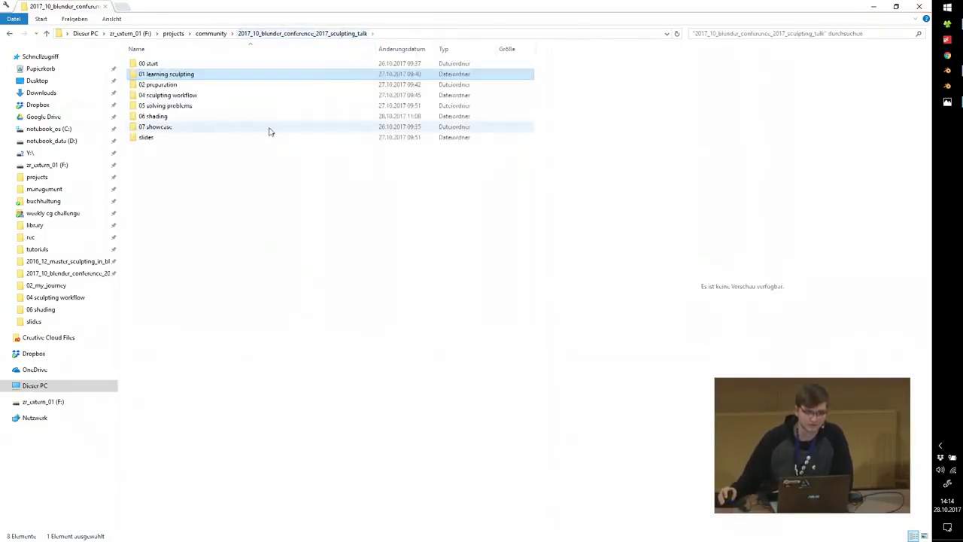
pyautogui.doubleClick(153, 87)
pyautogui.doubleClick(173, 104)
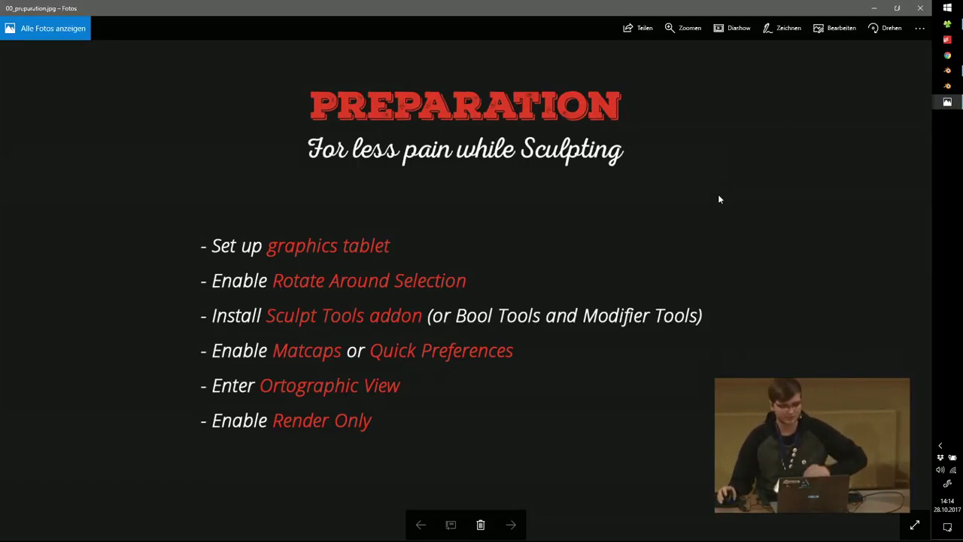
# Search the system for wacom and open the Wacom tablet properties.
pyautogui.press('super')
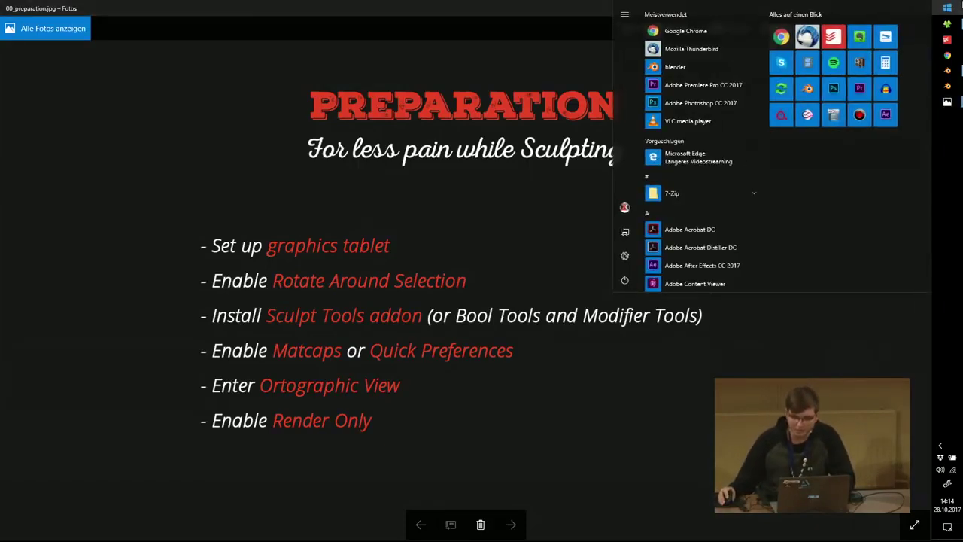
pyautogui.write('wacom')
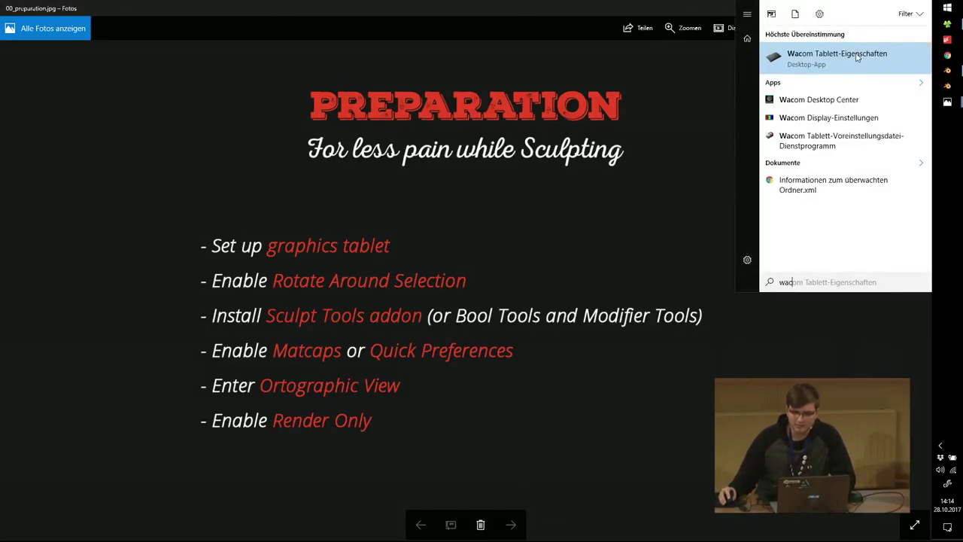
pyautogui.press('Return')
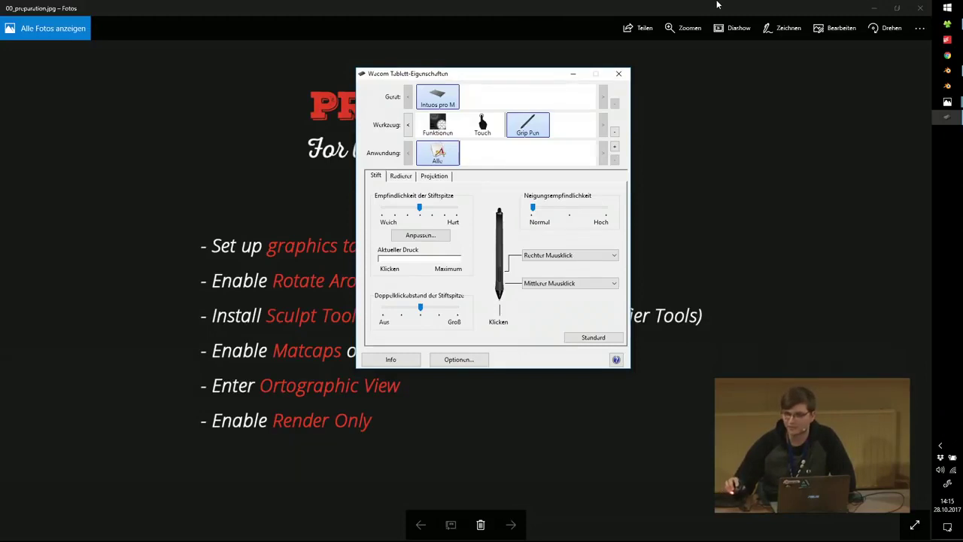
# Switch to Blender and view the default cube from a different angle and closer up.
pyautogui.click(947, 70)
pyautogui.moveTo(437, 225); pyautogui.dragTo(363, 250, button='middle')
pyautogui.scroll(4, 294, 217)
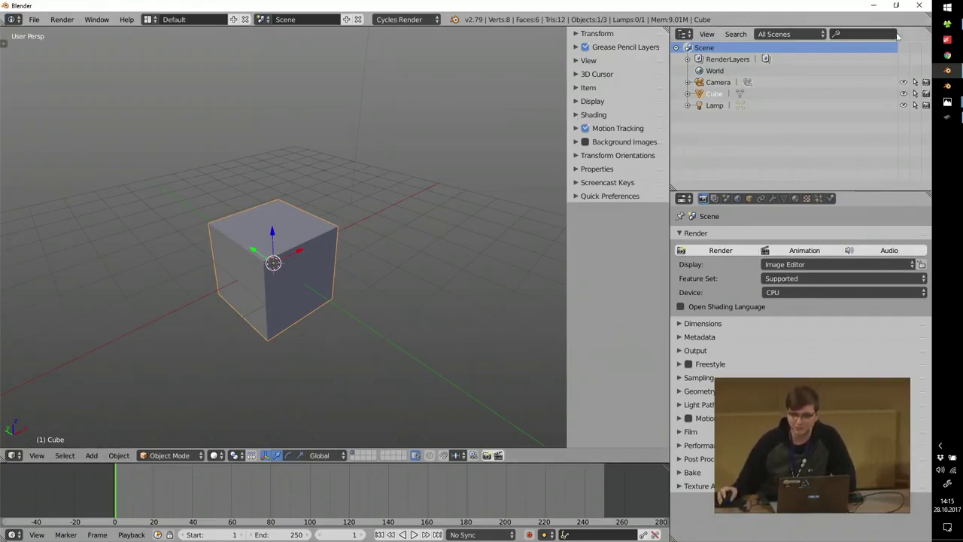
# Return to the Wacom tablet properties, review the side switch mode in the additional options, and accept the options dialog.
pyautogui.click(946, 120)
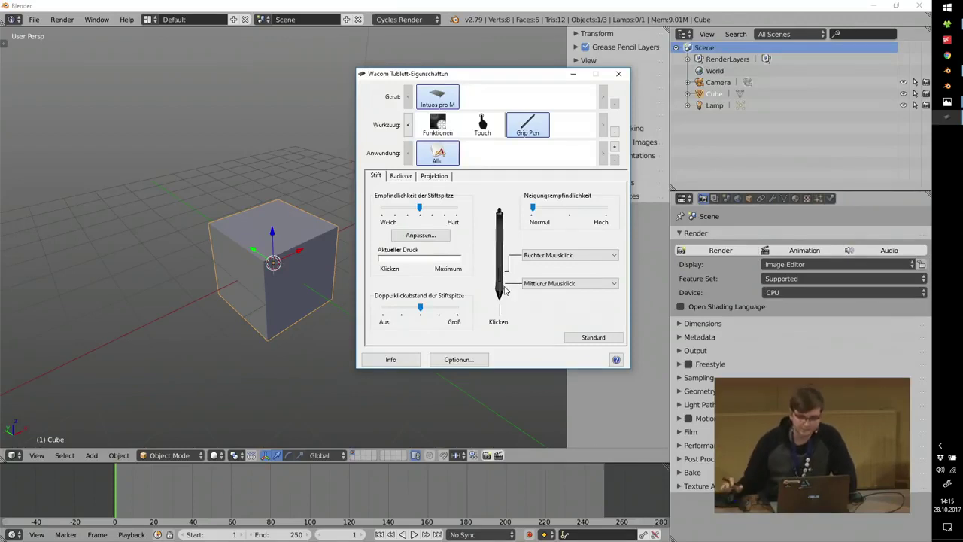
pyautogui.click(468, 362)
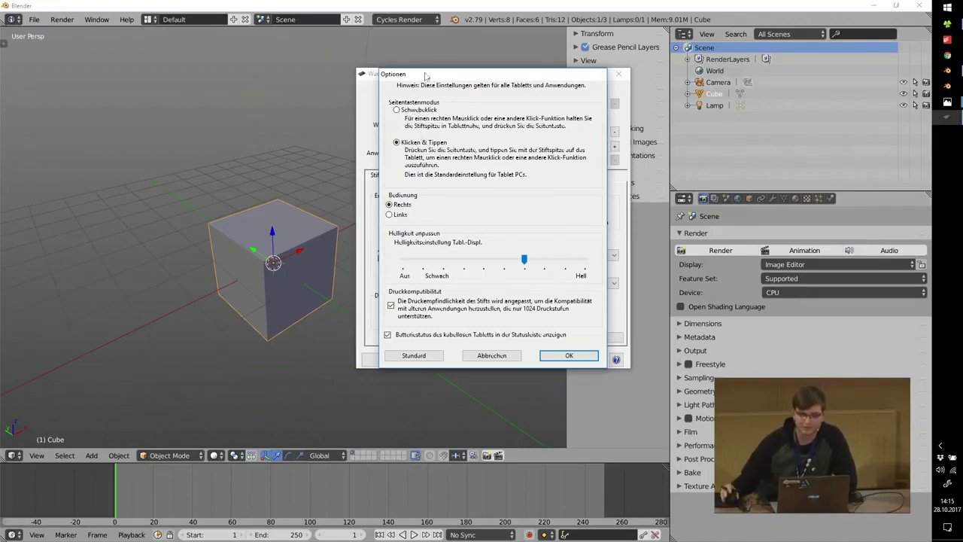
pyautogui.click(569, 355)
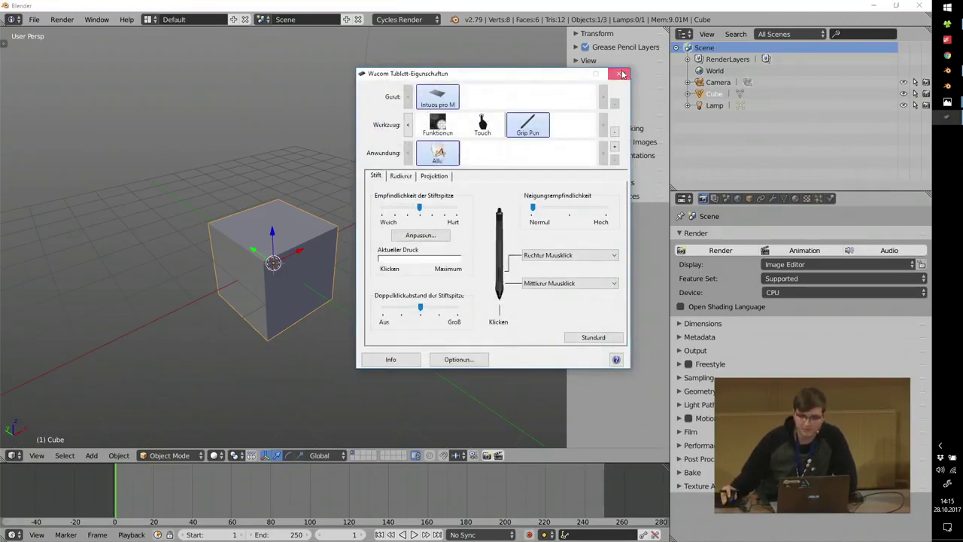
# Reopen the Wacom tablet properties, set the Grip Pen projection's screen area to Bildschirm 1, and close the properties.
pyautogui.click(620, 74)
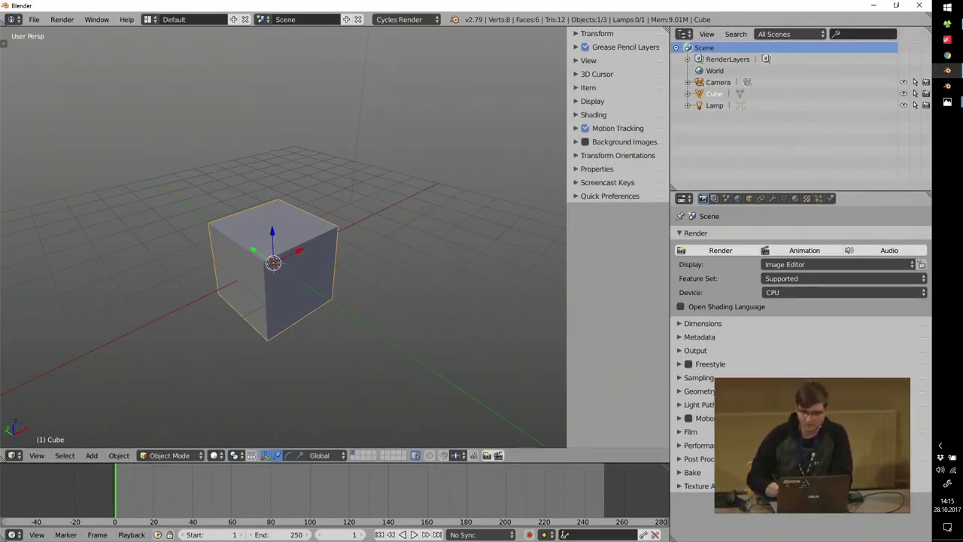
pyautogui.press('super')
pyautogui.write('wac')
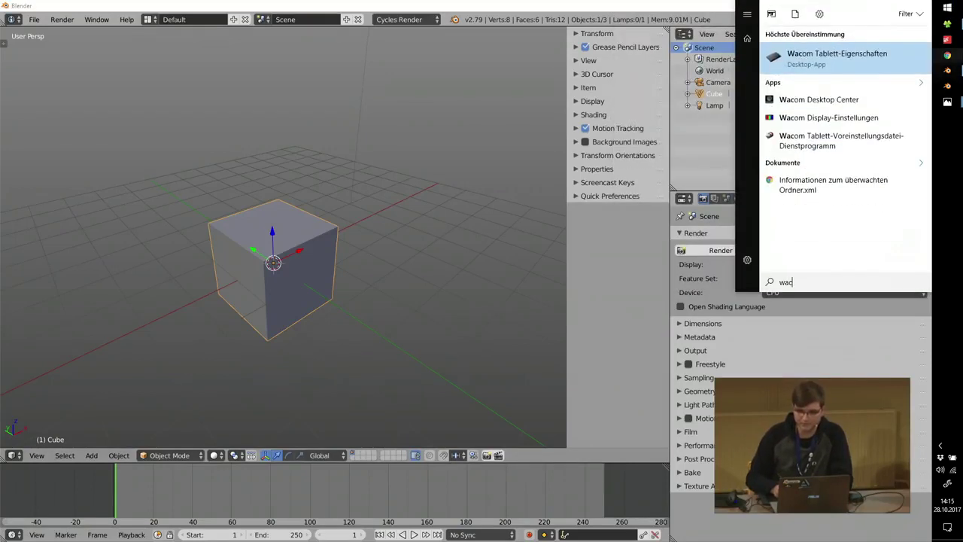
pyautogui.click(854, 65)
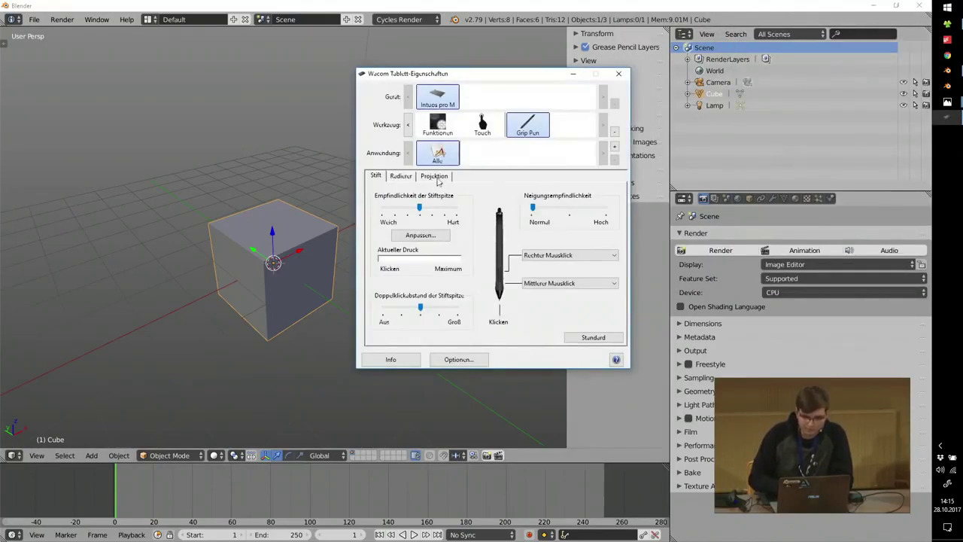
pyautogui.click(435, 176)
pyautogui.click(564, 254)
pyautogui.click(564, 279)
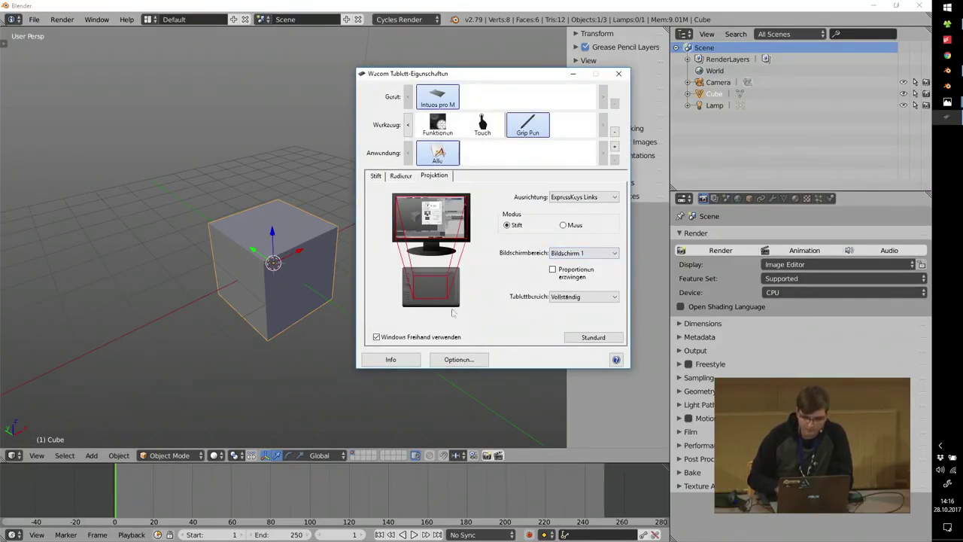
pyautogui.click(618, 73)
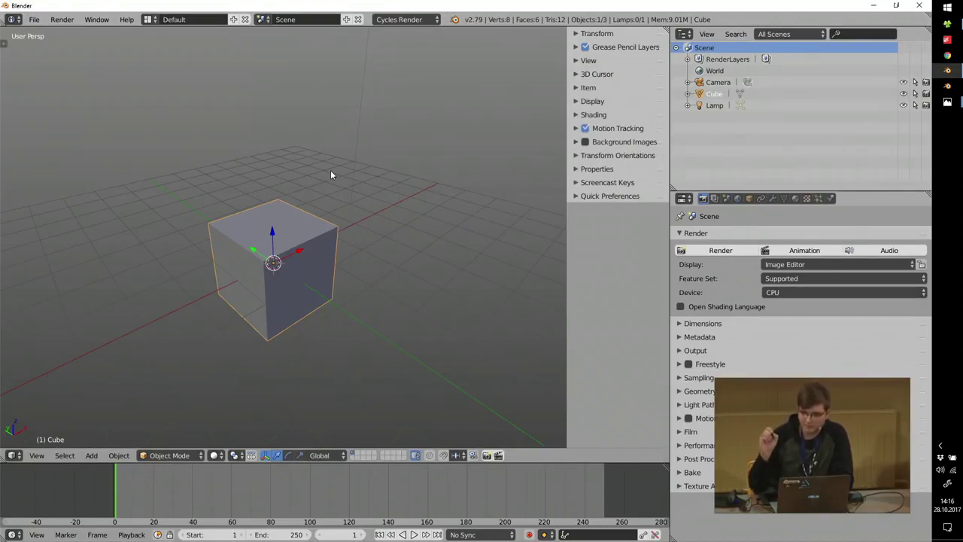
# Look at the default cube in Blender from several angles and distances.
pyautogui.hotkey('shift', 'z')
pyautogui.moveTo(282, 290)
pyautogui.mouseDown(button='middle')
pyautogui.moveTo(284, 277)
pyautogui.moveTo(310, 271)
pyautogui.moveTo(277, 261)
pyautogui.moveTo(288, 258)
pyautogui.mouseUp(button='middle')
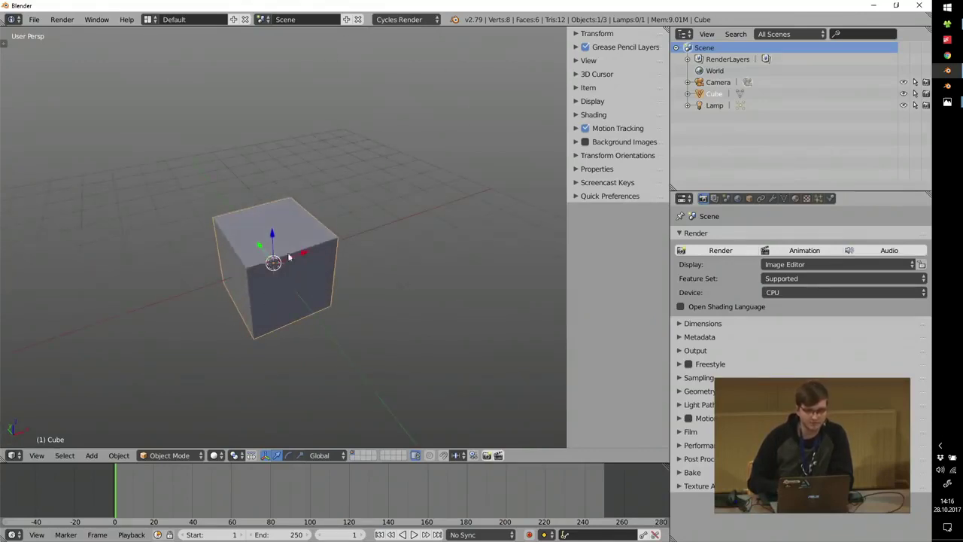
pyautogui.moveTo(218, 282); pyautogui.dragTo(258, 273, button='middle')
pyautogui.scroll(5, 285, 187)
pyautogui.scroll(-6, 284, 187)
pyautogui.scroll(2, 279, 280)
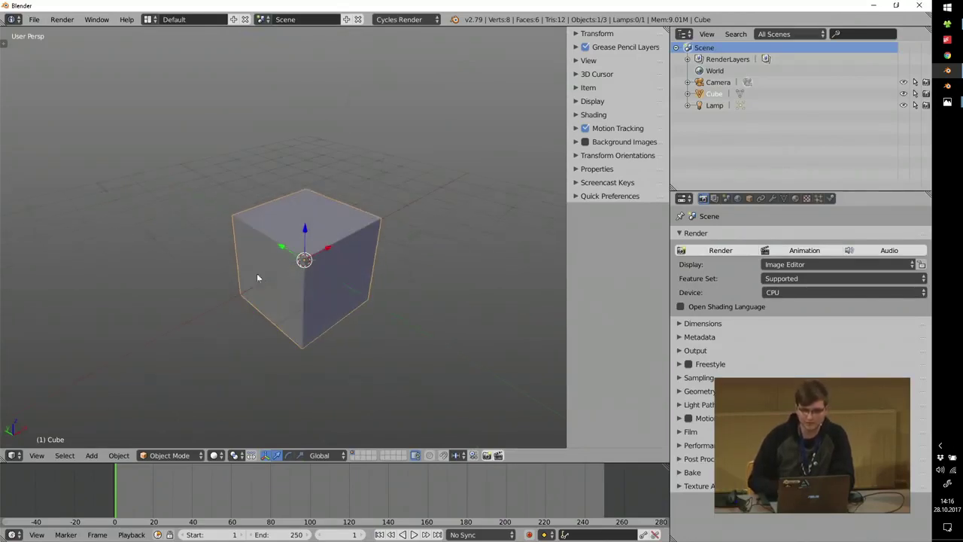
# Switch to the preparation slide 00_preparation.jpg and review its list of setup tasks.
pyautogui.moveTo(948, 102)
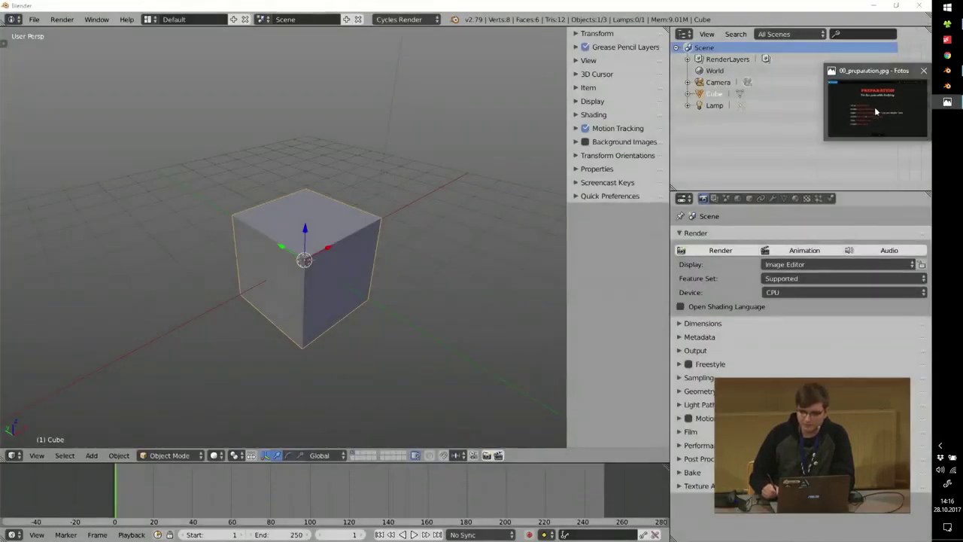
pyautogui.click(877, 143)
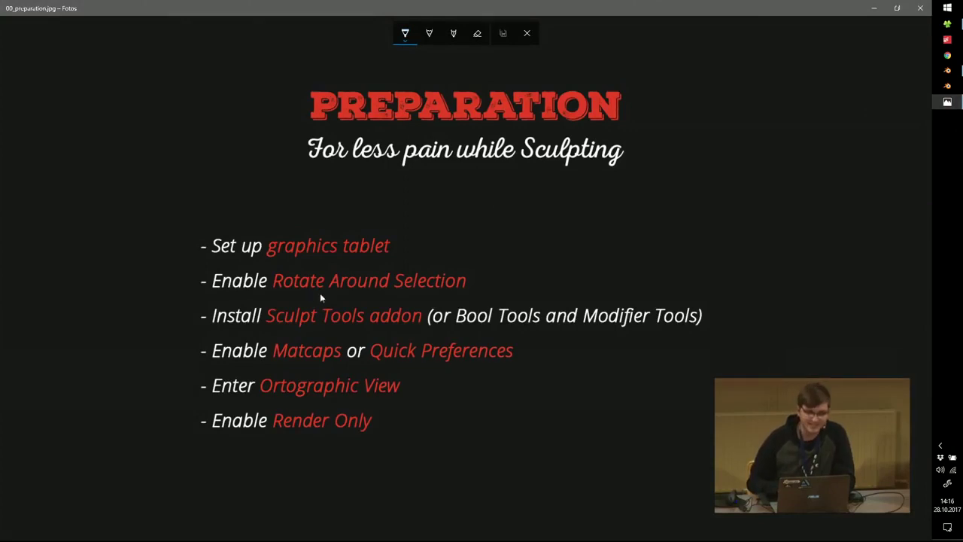
pyautogui.press('super')
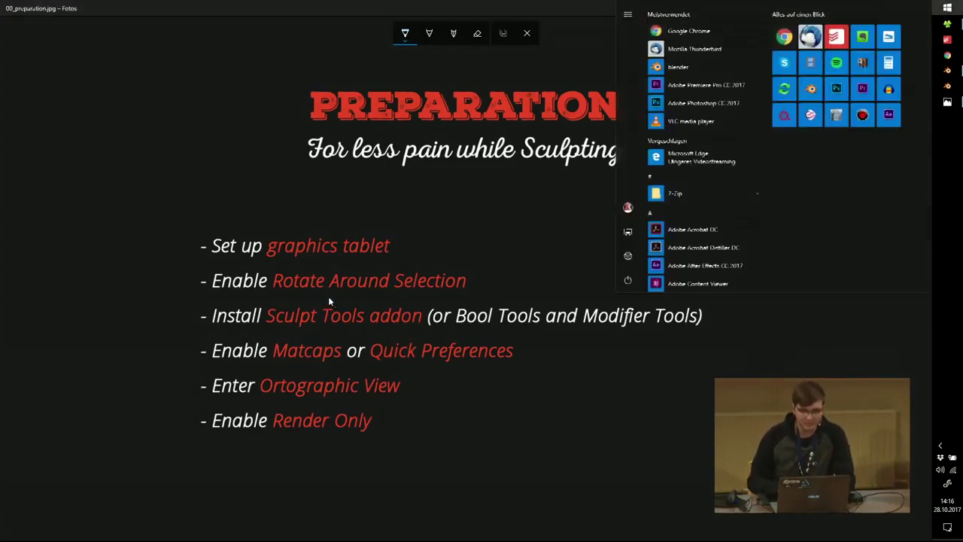
# Switch to Blender, smooth the default cube with an applied level 3 Subdivision Surface modifier, and enter Sculpt Mode.
pyautogui.click(948, 70)
pyautogui.moveTo(361, 253); pyautogui.dragTo(363, 273, button='middle')
pyautogui.keyDown('shift'); pyautogui.moveTo(309, 203); pyautogui.dragTo(296, 186, button='middle'); pyautogui.keyUp('shift')
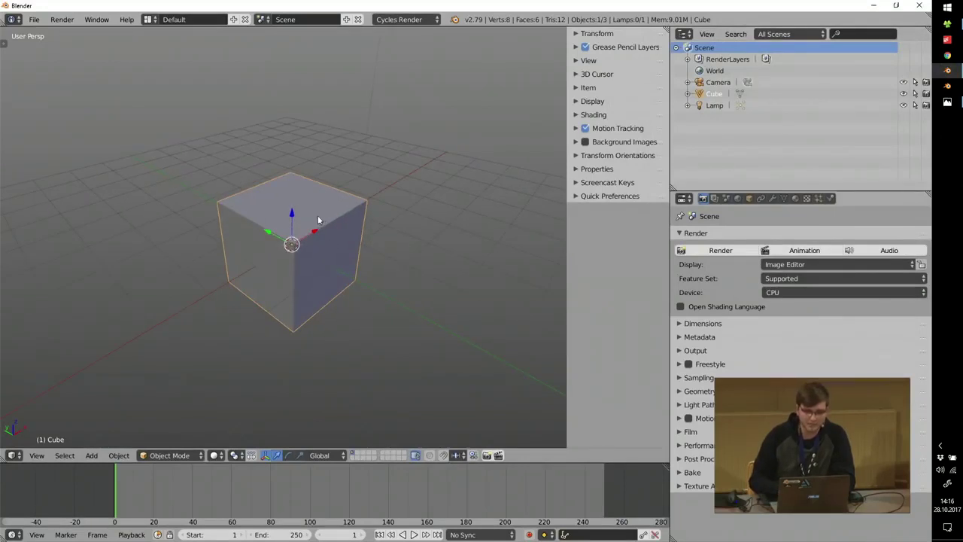
pyautogui.hotkey('ctrl', '3')
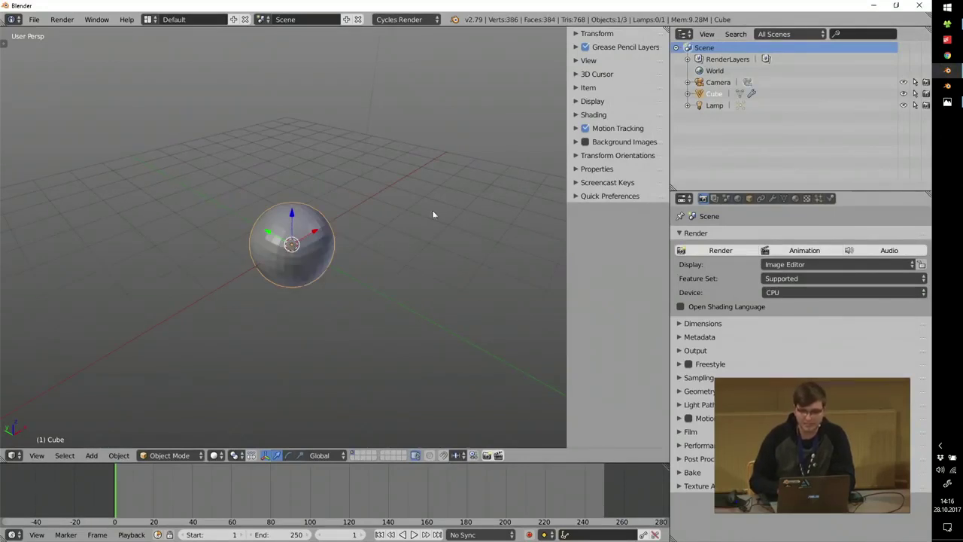
pyautogui.click(772, 197)
pyautogui.press('Tab')
pyautogui.click(310, 184)
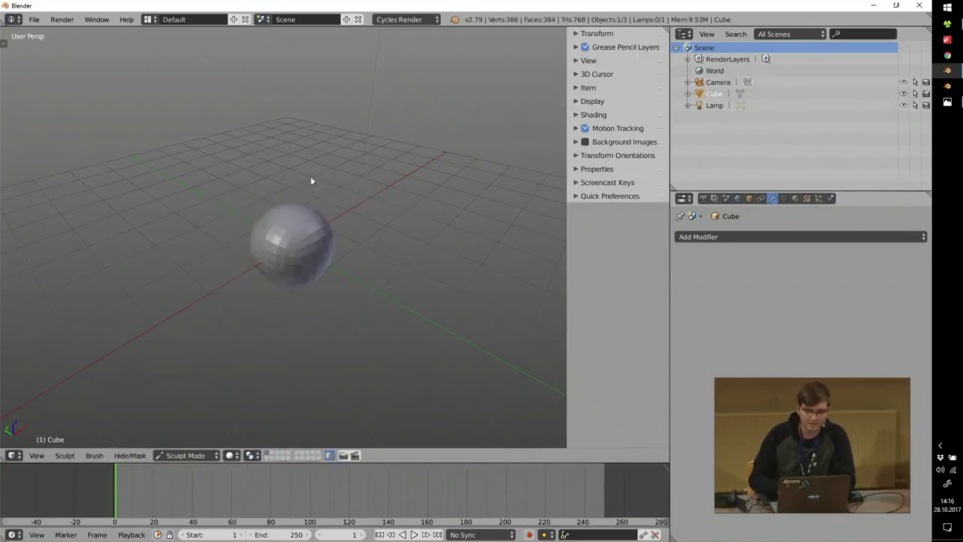
# Show the sculpt tools and enable Dyntopo with Constant Detail for the subdivided cube.
pyautogui.press('t')
pyautogui.click(29, 295)
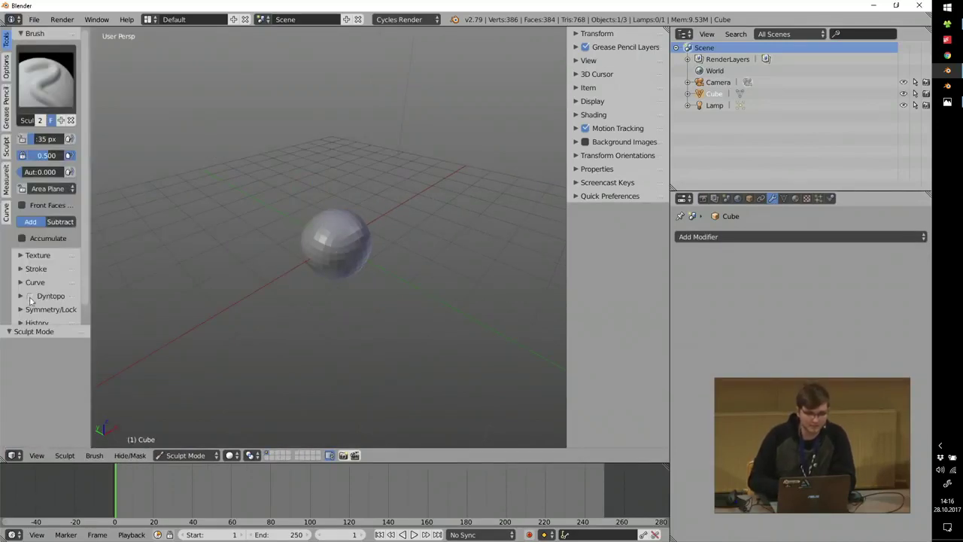
pyautogui.click(46, 295)
pyautogui.scroll(-4, 30, 226)
pyautogui.click(30, 217)
pyautogui.click(42, 190)
pyautogui.scroll(4, 361, 229)
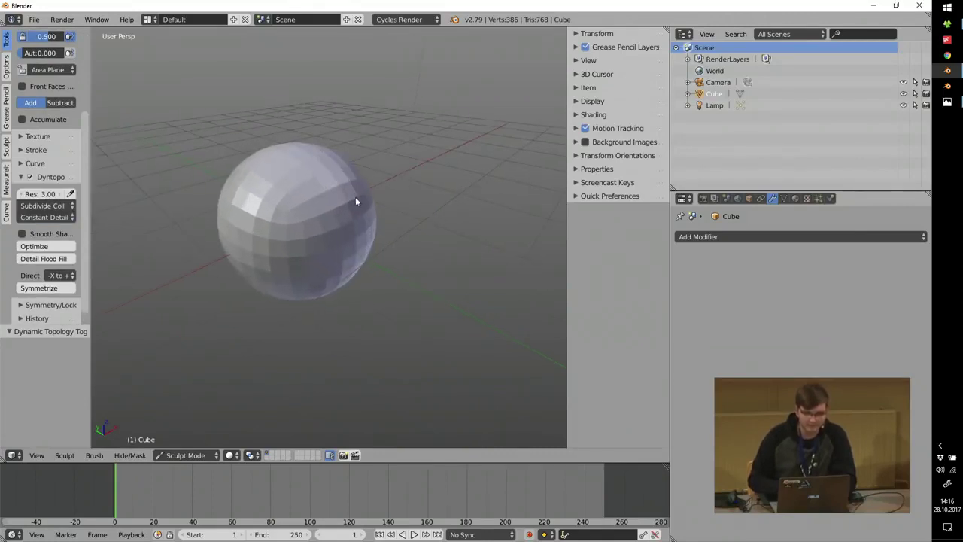
# Change the view to orthographic and set the Dyntopo resolution to 18.70.
pyautogui.press('KP_5')
pyautogui.scroll(5, 297, 210)
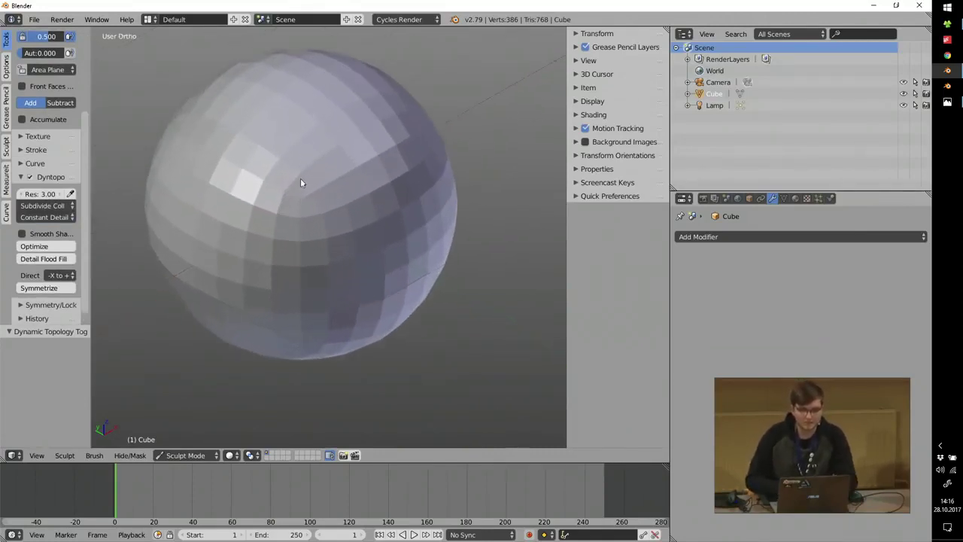
pyautogui.press('f')
pyautogui.click(272, 158)
# Sculpt several raised bumps on different sides of the ball's upper half.
pyautogui.scroll(-1, 309, 223)
pyautogui.moveTo(309, 222)
pyautogui.mouseDown()
pyautogui.moveTo(267, 215)
pyautogui.moveTo(320, 216)
pyautogui.moveTo(312, 211)
pyautogui.mouseUp()
pyautogui.scroll(3, 301, 201)
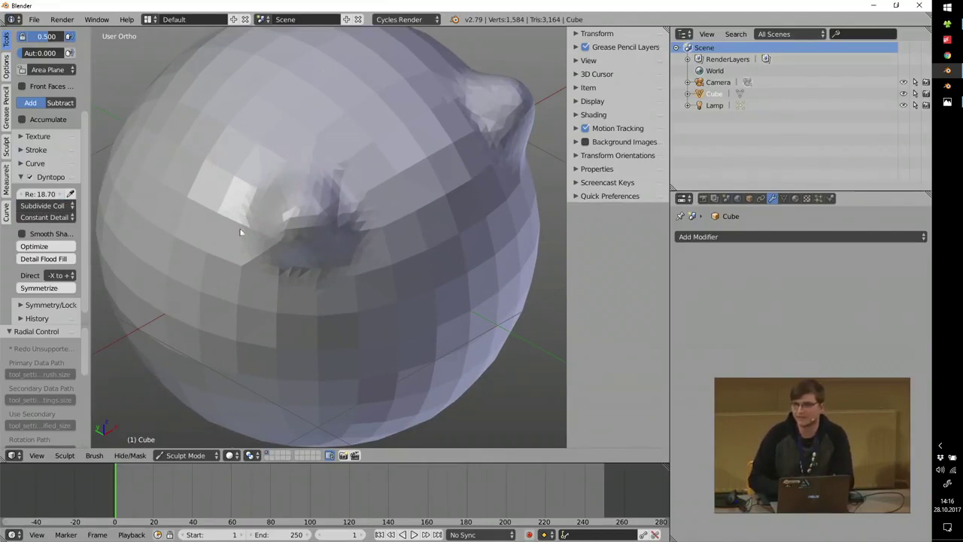
pyautogui.moveTo(243, 193)
pyautogui.mouseDown(button='middle')
pyautogui.moveTo(307, 209)
pyautogui.moveTo(292, 228)
pyautogui.moveTo(250, 153)
pyautogui.moveTo(273, 179)
pyautogui.moveTo(324, 192)
pyautogui.moveTo(355, 180)
pyautogui.mouseUp(button='middle')
pyautogui.moveTo(355, 180)
pyautogui.mouseDown()
pyautogui.moveTo(264, 209)
pyautogui.moveTo(204, 208)
pyautogui.moveTo(196, 226)
pyautogui.mouseUp()
pyautogui.moveTo(196, 225)
pyautogui.mouseDown(button='middle')
pyautogui.moveTo(307, 191)
pyautogui.moveTo(275, 213)
pyautogui.moveTo(236, 204)
pyautogui.moveTo(239, 186)
pyautogui.mouseUp(button='middle')
pyautogui.moveTo(370, 322); pyautogui.dragTo(413, 352)
pyautogui.moveTo(413, 352)
pyautogui.mouseDown(button='middle')
pyautogui.moveTo(333, 355)
pyautogui.moveTo(355, 301)
pyautogui.moveTo(391, 350)
pyautogui.moveTo(286, 255)
pyautogui.mouseUp(button='middle')
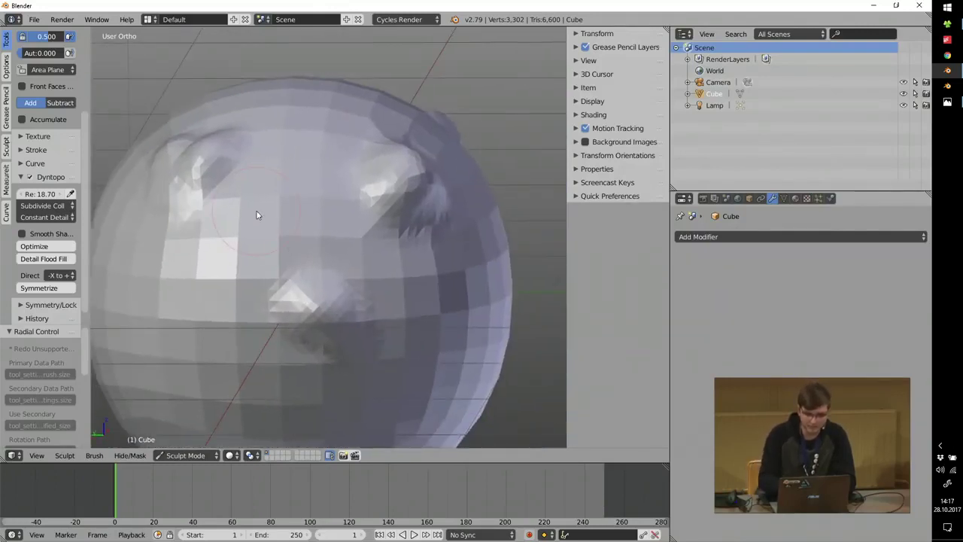
# Sculpt another bump on the ball and orbit around the model to demonstrate how the view rotates.
pyautogui.hotkey('ctrl', 'alt', 'u')
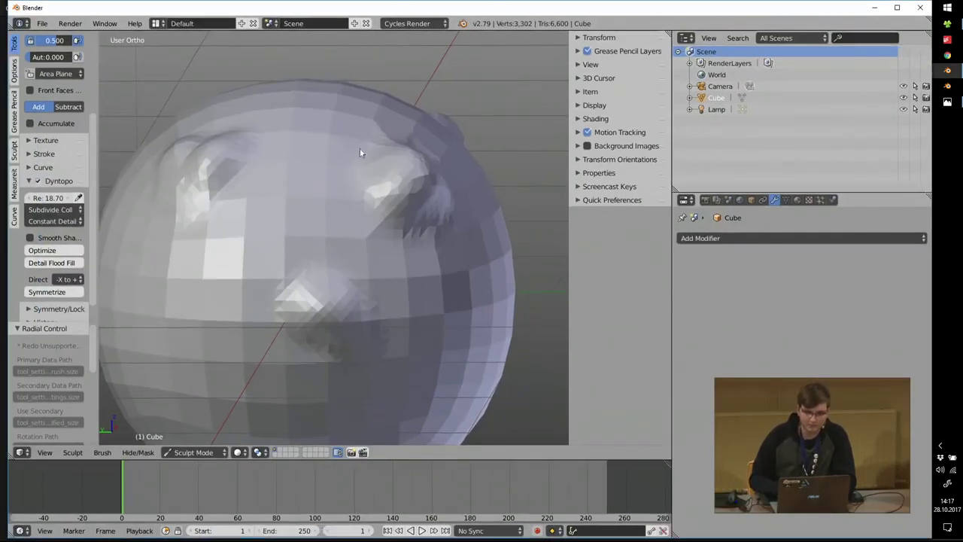
pyautogui.moveTo(359, 153)
pyautogui.mouseDown(button='middle')
pyautogui.moveTo(371, 213)
pyautogui.moveTo(343, 203)
pyautogui.moveTo(398, 193)
pyautogui.moveTo(464, 268)
pyautogui.mouseUp(button='middle')
pyautogui.moveTo(462, 265)
pyautogui.mouseDown()
pyautogui.moveTo(475, 245)
pyautogui.moveTo(462, 258)
pyautogui.mouseUp()
pyautogui.moveTo(462, 258)
pyautogui.mouseDown(button='middle')
pyautogui.moveTo(333, 218)
pyautogui.moveTo(349, 223)
pyautogui.mouseUp(button='middle')
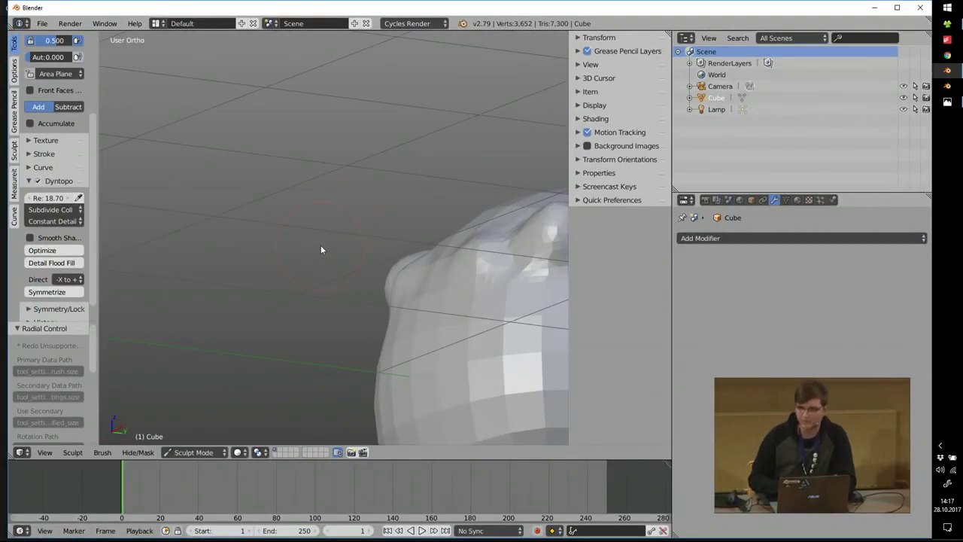
pyautogui.moveTo(464, 249)
pyautogui.mouseDown(button='middle')
pyautogui.moveTo(284, 231)
pyautogui.moveTo(372, 220)
pyautogui.mouseUp(button='middle')
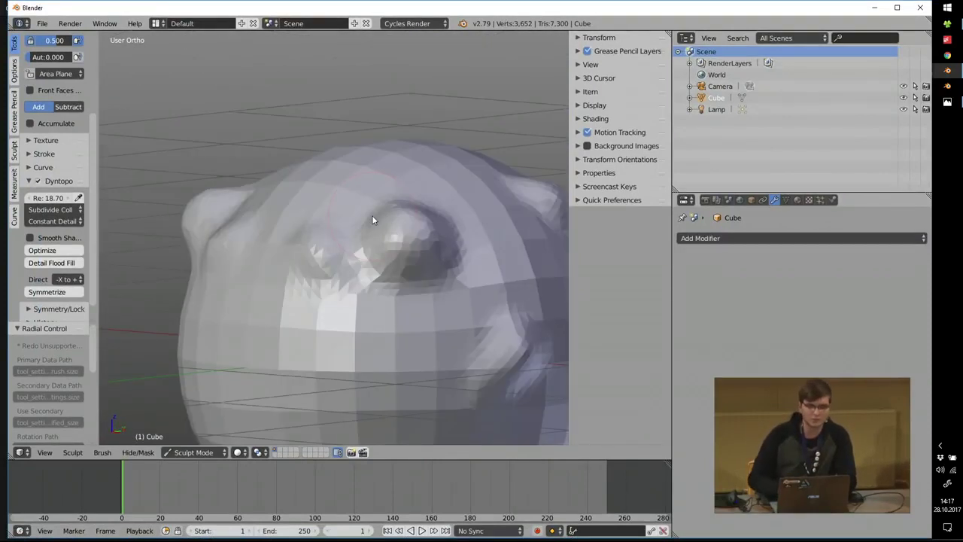
pyautogui.moveTo(341, 179); pyautogui.dragTo(344, 186, button='middle')
# Review the Rotate Around Selection option in the user preferences and return to the preparation slide.
pyautogui.hotkey('ctrl', 'alt', 'u')
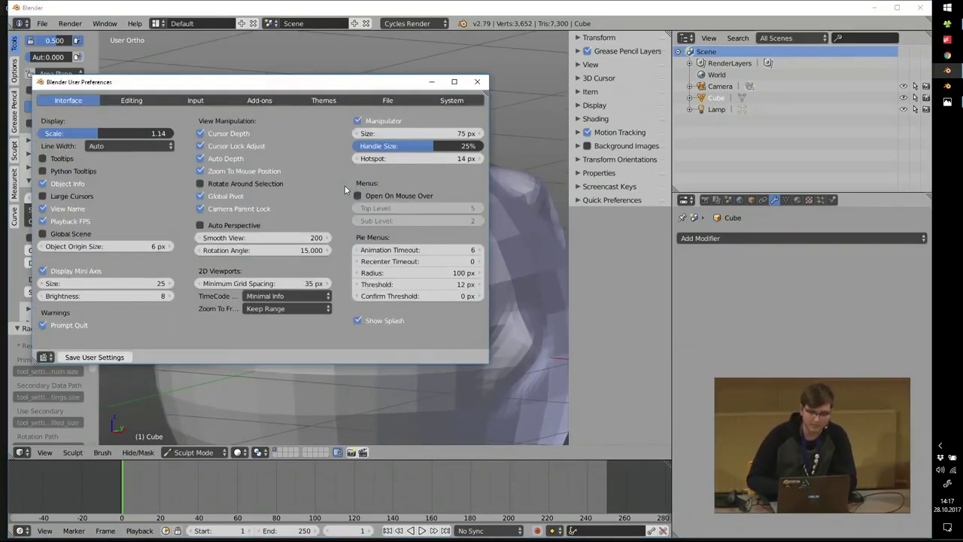
pyautogui.click(477, 82)
pyautogui.click(947, 101)
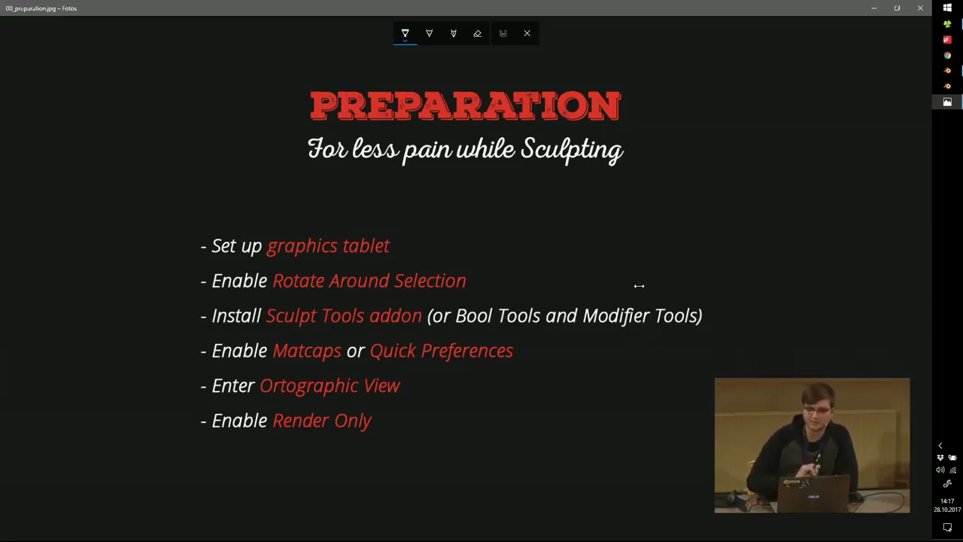
# Switch to Blender, show the Sculpt Tools add-on's options at full width, and change the ball to Object Mode.
pyautogui.click(947, 70)
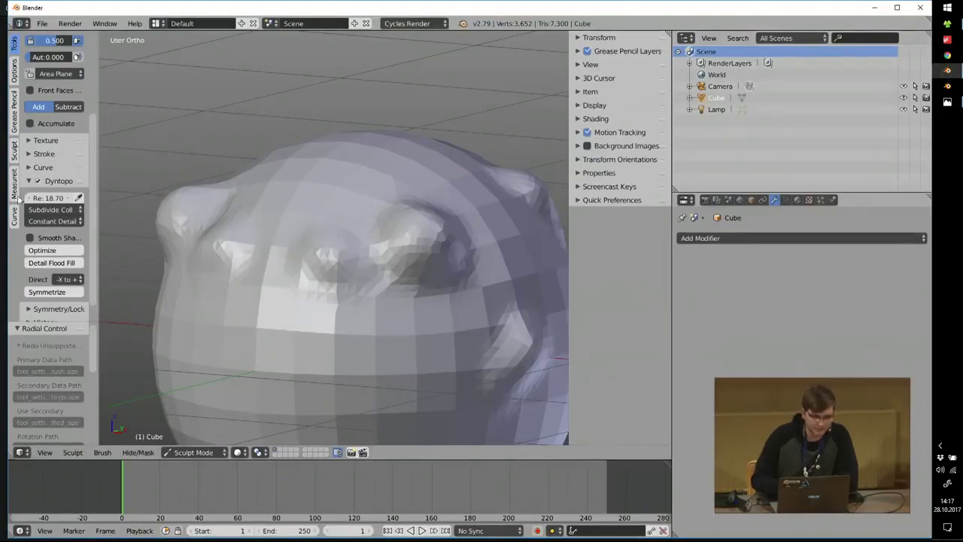
pyautogui.click(14, 151)
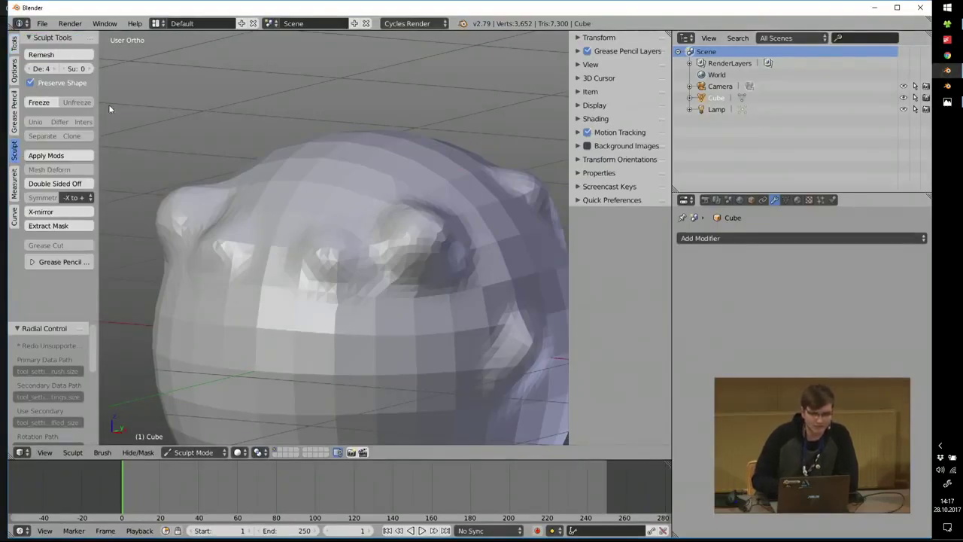
pyautogui.moveTo(98, 88); pyautogui.dragTo(132, 90)
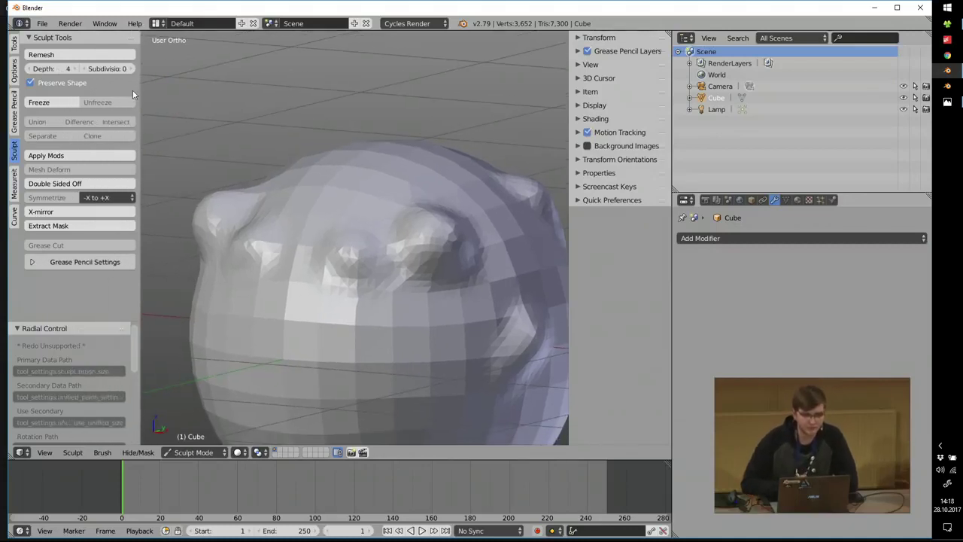
pyautogui.moveTo(305, 186); pyautogui.dragTo(336, 229, button='middle')
pyautogui.press('Tab')
pyautogui.moveTo(363, 170)
pyautogui.keyDown('shift'); pyautogui.mouseDown(button='middle')
pyautogui.moveTo(330, 133)
pyautogui.moveTo(318, 216)
pyautogui.mouseUp(button='middle'); pyautogui.keyUp('shift')
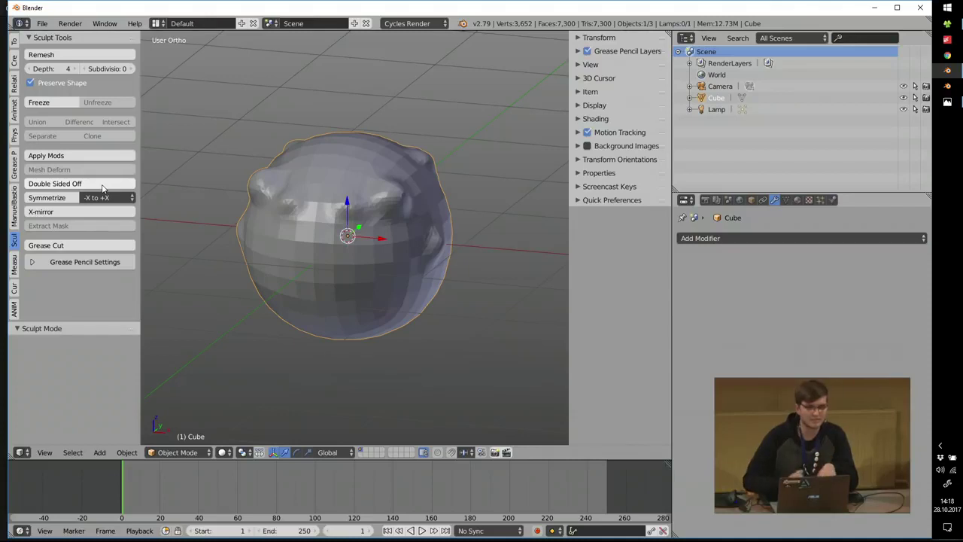
# Search the add-ons in the user preferences for bool and move the preferences window aside.
pyautogui.click(43, 23)
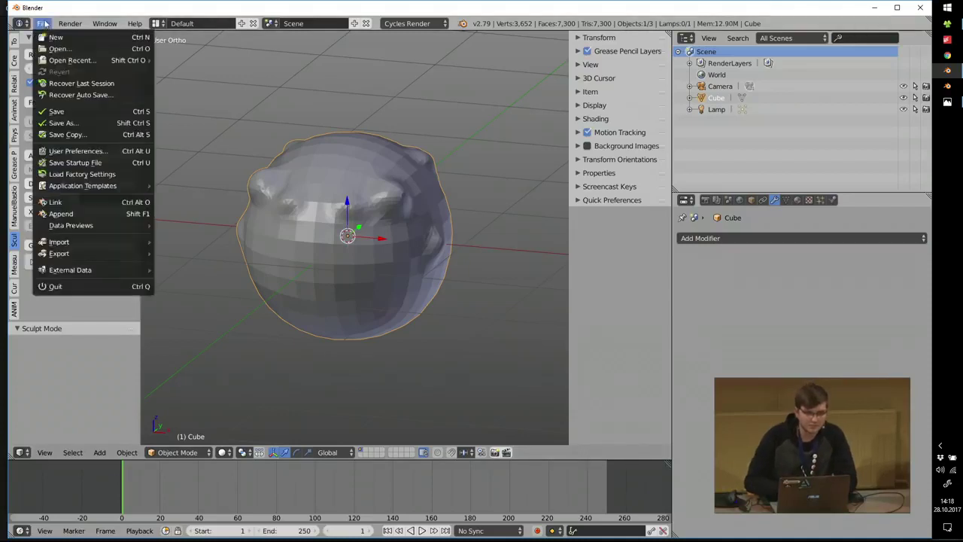
pyautogui.click(79, 151)
pyautogui.click(226, 36)
pyautogui.click(60, 56)
pyautogui.write('bool')
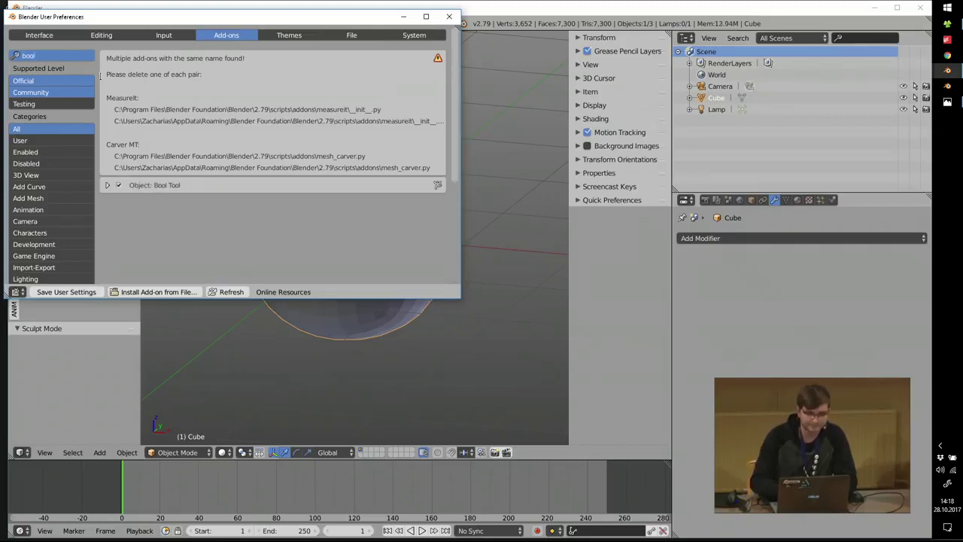
pyautogui.click(193, 198)
pyautogui.moveTo(234, 18); pyautogui.dragTo(516, 31)
# Collapse the Transform, Edit and History groups, and review the Bool Tools options before collapsing them too.
pyautogui.click(14, 43)
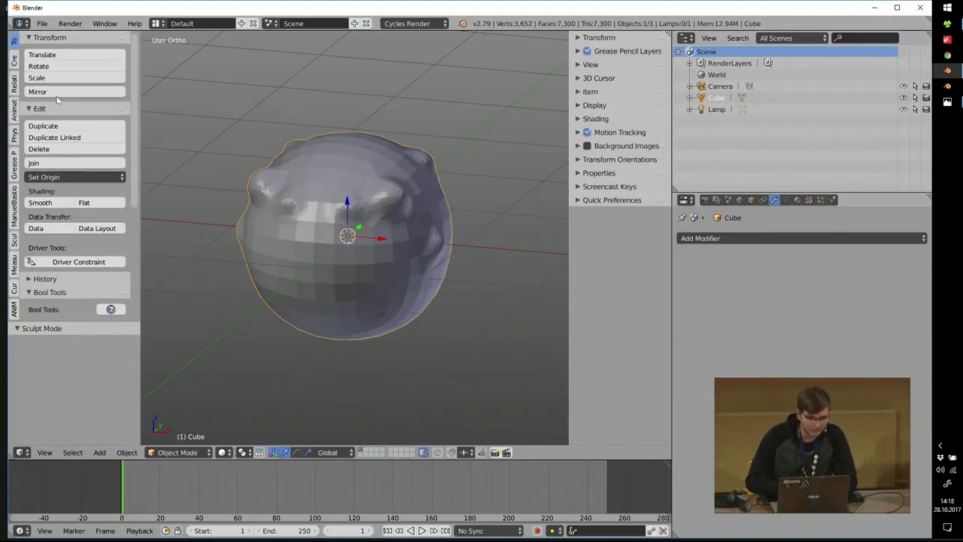
pyautogui.moveTo(47, 37); pyautogui.dragTo(52, 188)
pyautogui.click(56, 78)
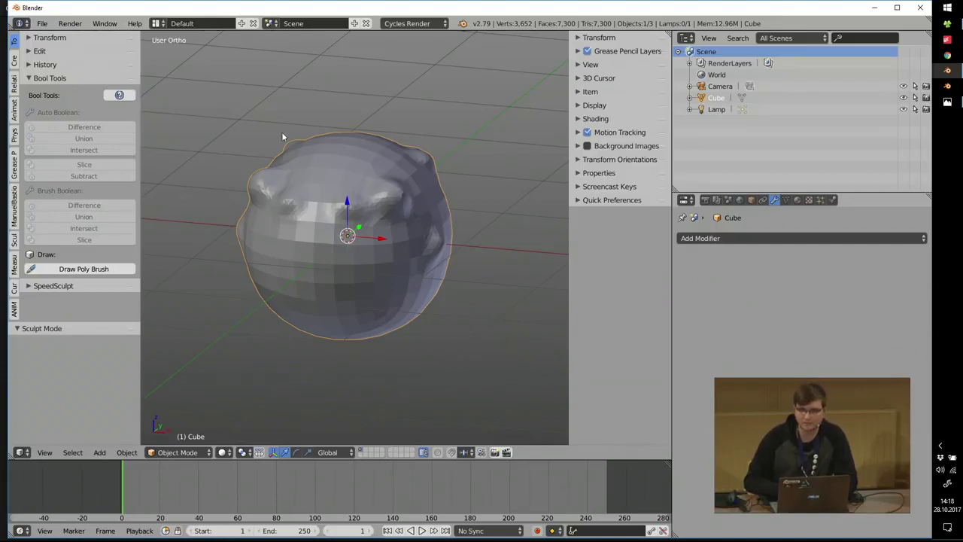
pyautogui.moveTo(295, 148)
pyautogui.mouseDown(button='middle')
pyautogui.moveTo(311, 155)
pyautogui.moveTo(299, 143)
pyautogui.mouseUp(button='middle')
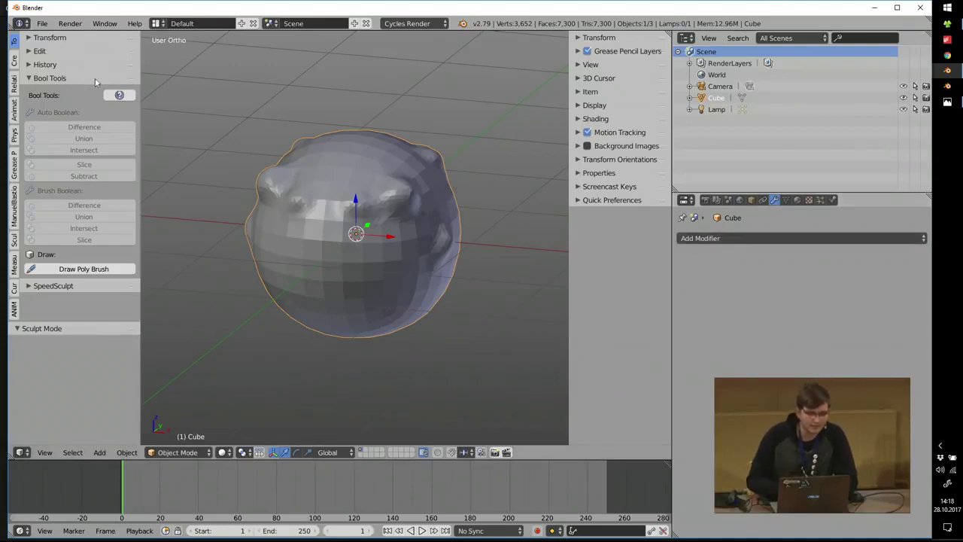
pyautogui.click(57, 80)
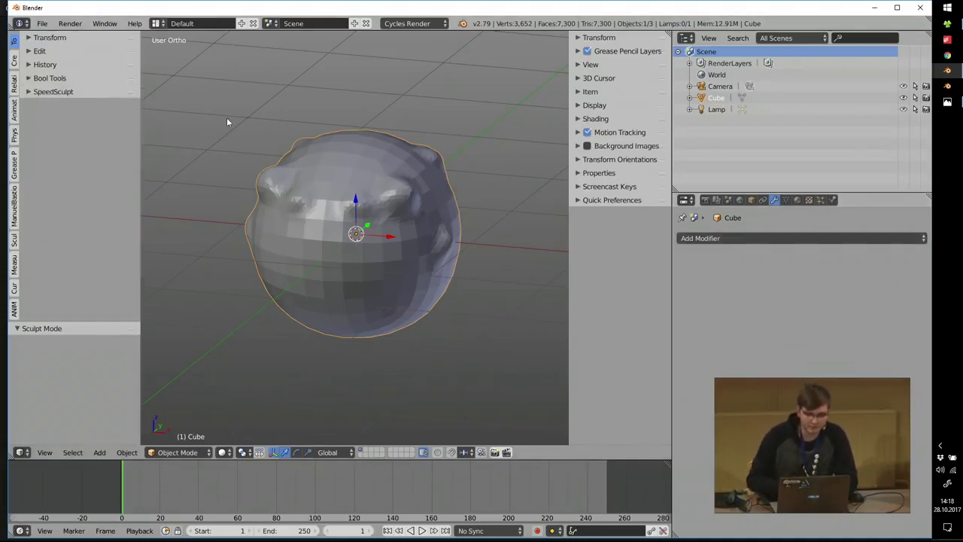
# Search the add-ons in the user preferences for modif, enable the 3D View: Modifier Tools add-on, and close the preferences.
pyautogui.hotkey('ctrl', 'alt', 'u')
pyautogui.click(328, 68)
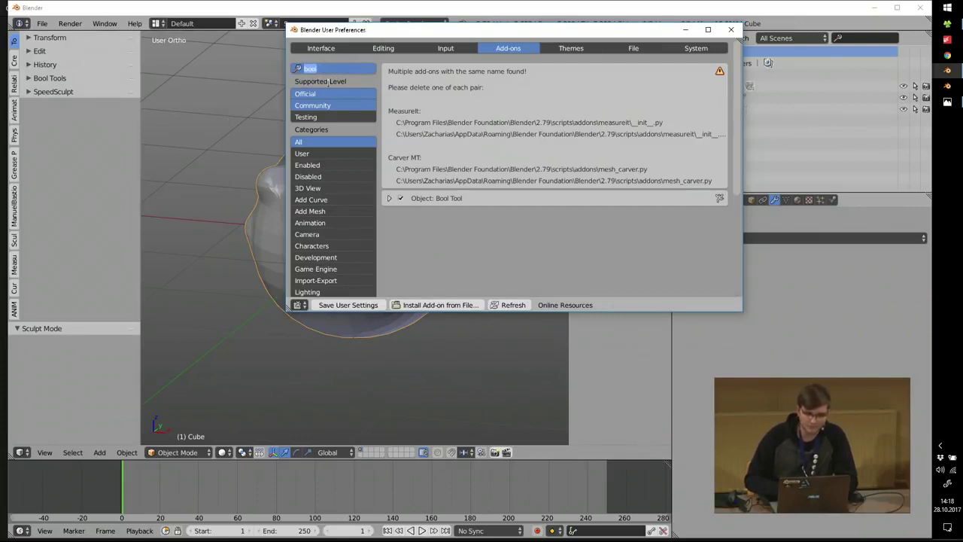
pyautogui.write('modif')
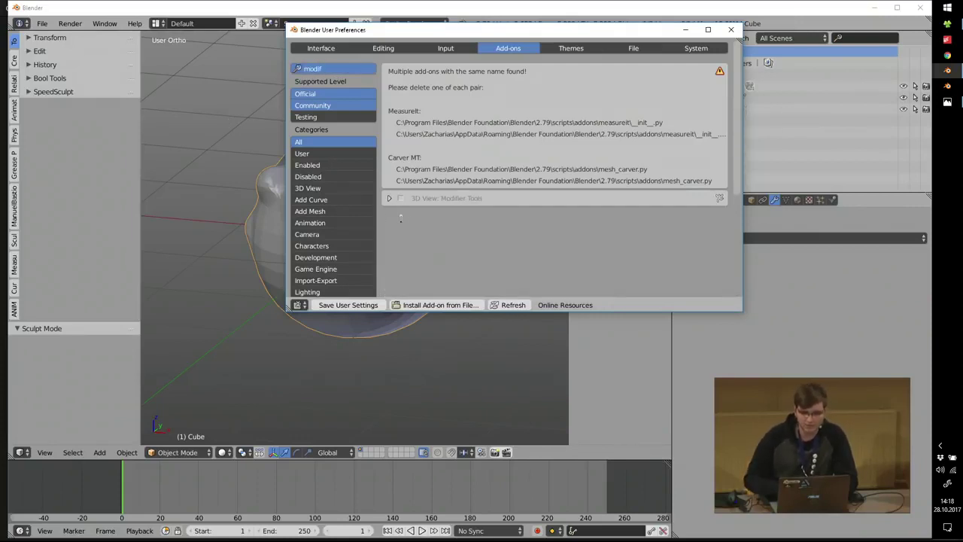
pyautogui.click(399, 197)
pyautogui.click(731, 29)
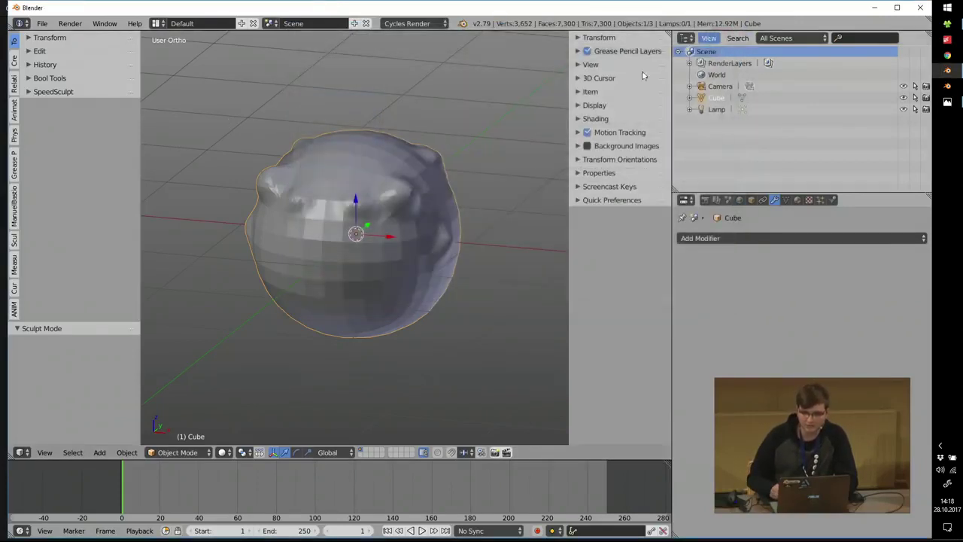
# Add a Bevel modifier to the ball to review the Modifier Tools options, and remove the modifier.
pyautogui.click(712, 237)
pyautogui.click(712, 238)
pyautogui.click(700, 238)
pyautogui.click(696, 278)
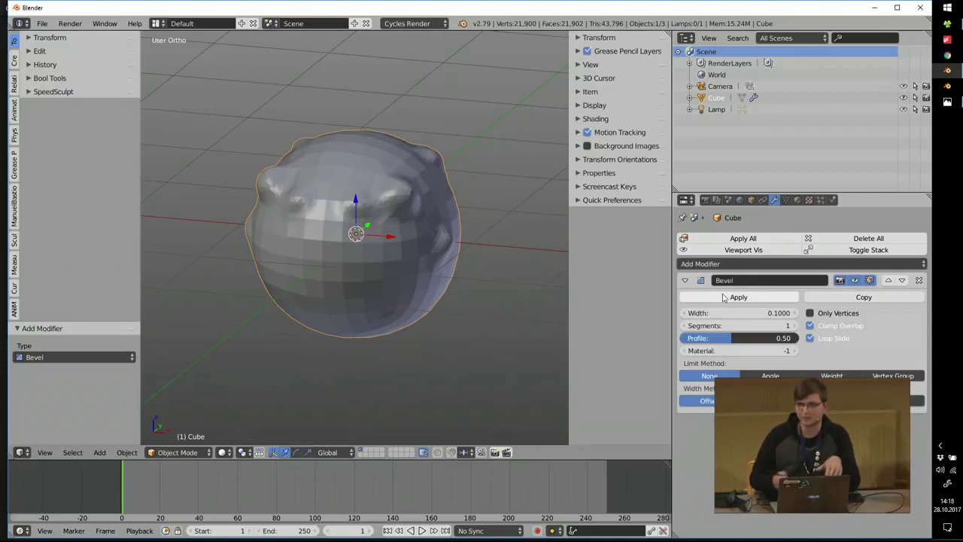
pyautogui.moveTo(352, 90); pyautogui.dragTo(364, 132, button='middle')
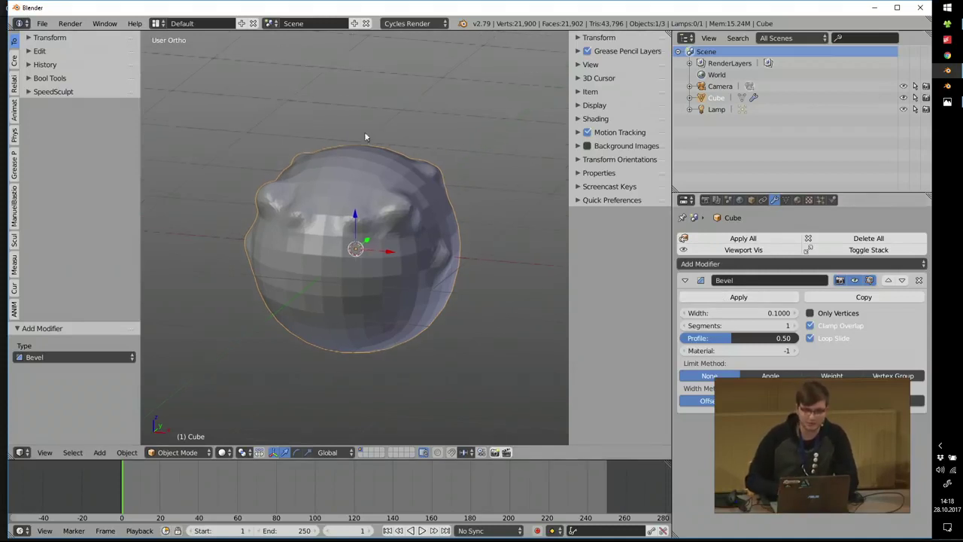
pyautogui.click(918, 280)
# Check the preparation slide, return to Blender, and enable Matcap shading for the viewport.
pyautogui.click(947, 101)
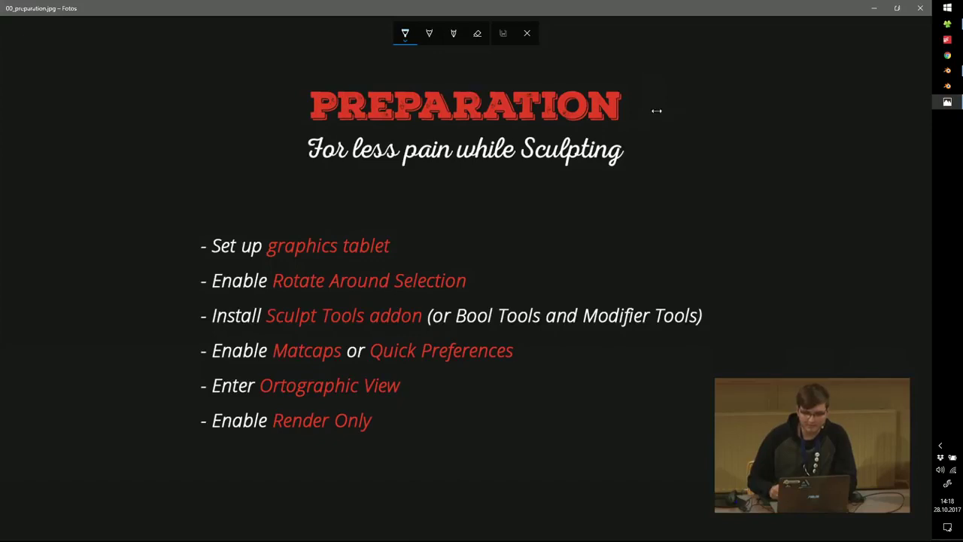
pyautogui.click(876, 11)
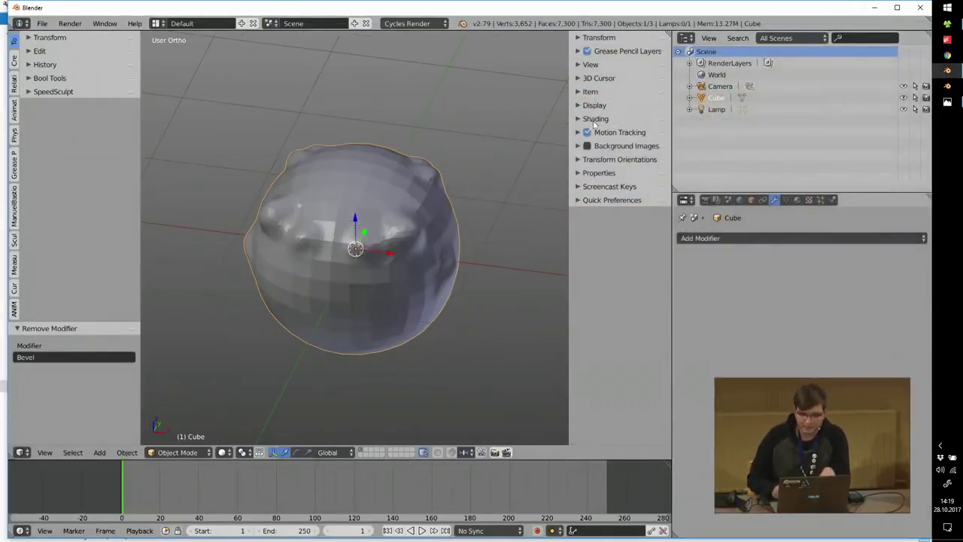
pyautogui.press('n')
pyautogui.click(593, 120)
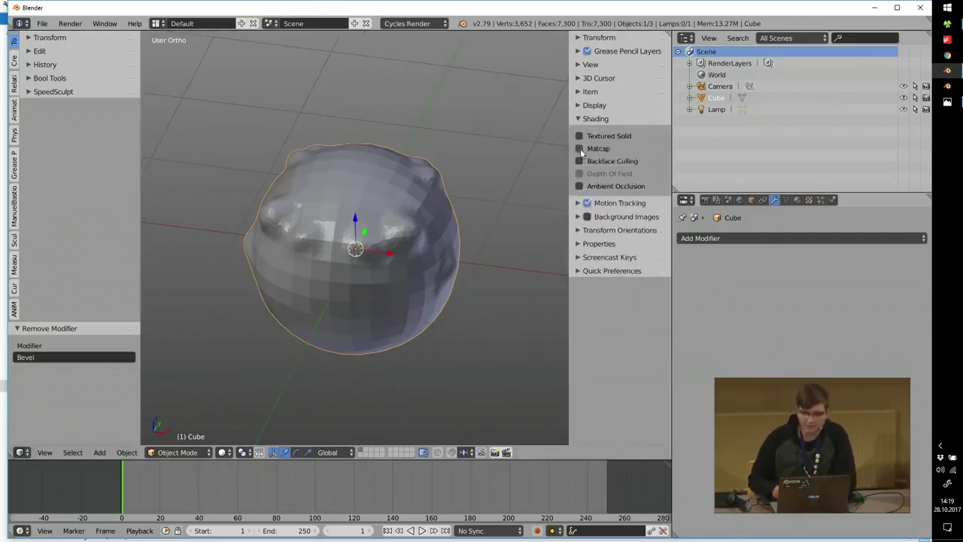
pyautogui.click(579, 148)
# Enlarge the 3D viewport by shrinking the timeline area and hiding the tool shelf.
pyautogui.moveTo(375, 190); pyautogui.dragTo(378, 200, button='middle')
pyautogui.moveTo(669, 459); pyautogui.dragTo(665, 500)
pyautogui.press('t')
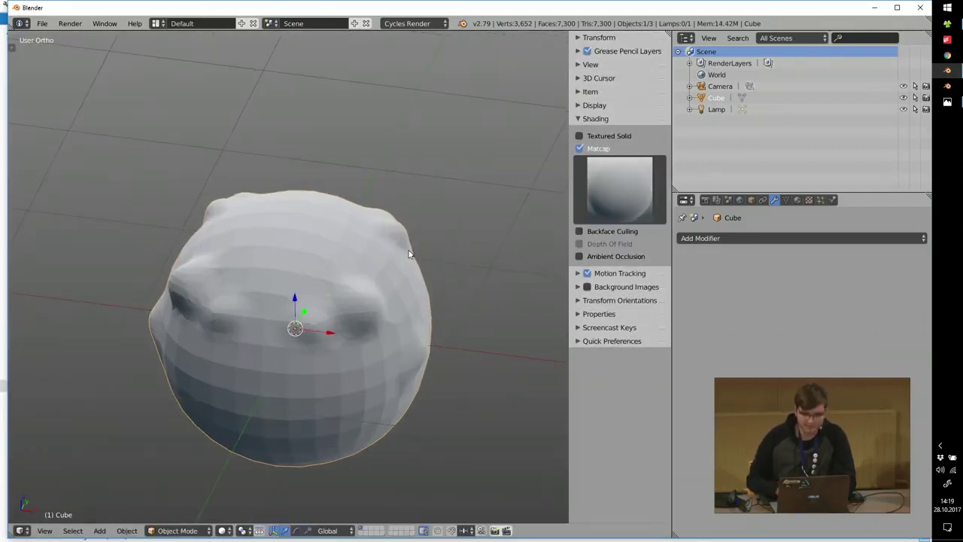
# Try the matte dark red and the beige matcap with a red-brown rim on the ball, and turn Matcap off.
pyautogui.click(616, 182)
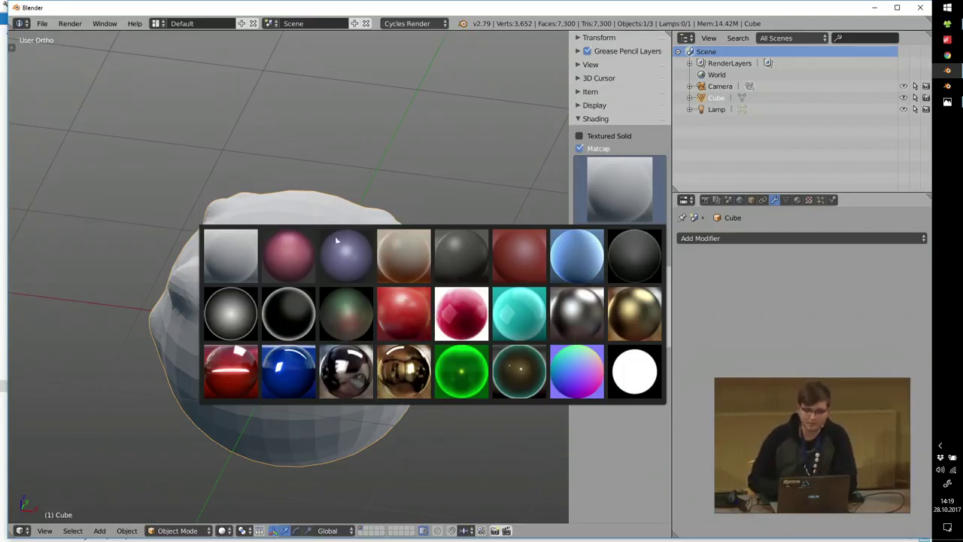
pyautogui.click(518, 248)
pyautogui.click(580, 186)
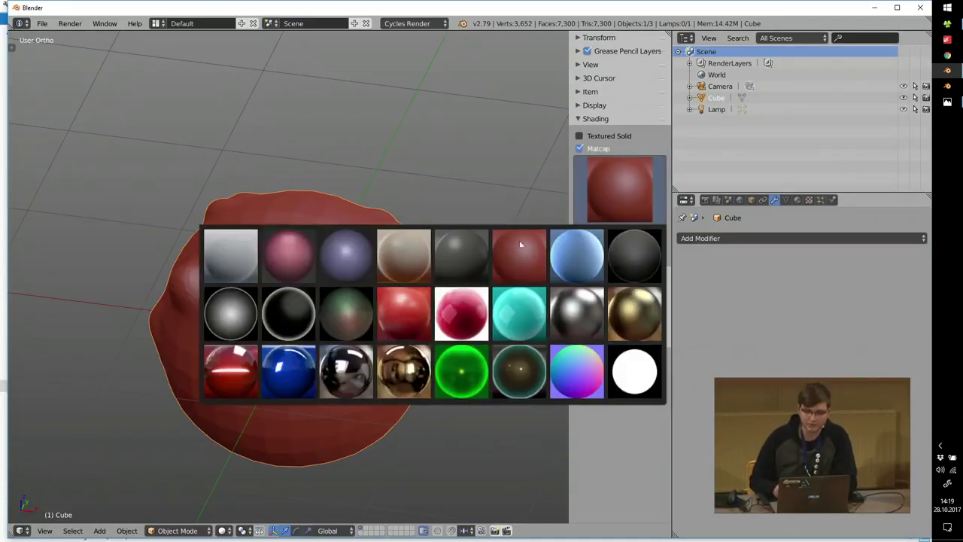
pyautogui.click(403, 256)
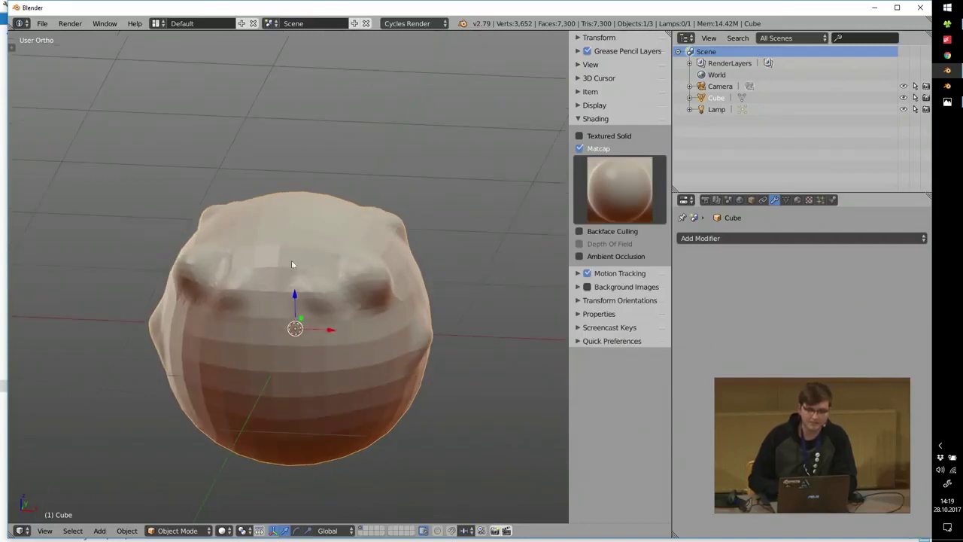
pyautogui.keyDown('shift'); pyautogui.moveTo(293, 264); pyautogui.dragTo(303, 245, button='middle'); pyautogui.keyUp('shift')
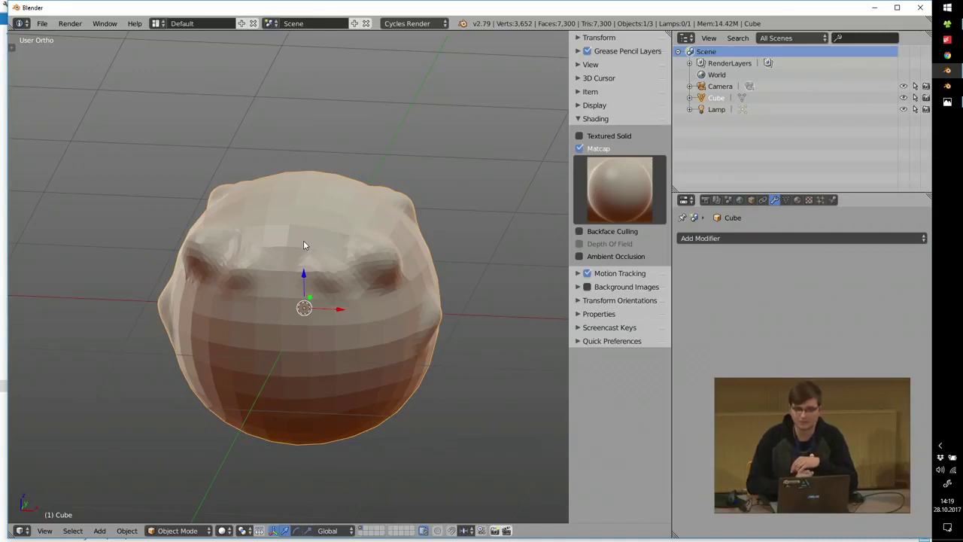
pyautogui.moveTo(346, 226); pyautogui.dragTo(351, 215, button='middle')
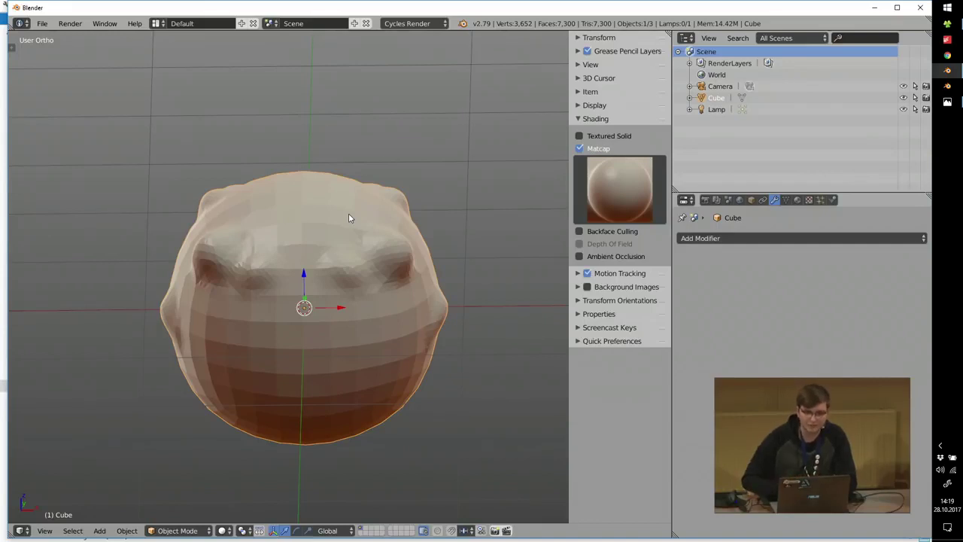
pyautogui.click(578, 148)
pyautogui.click(586, 121)
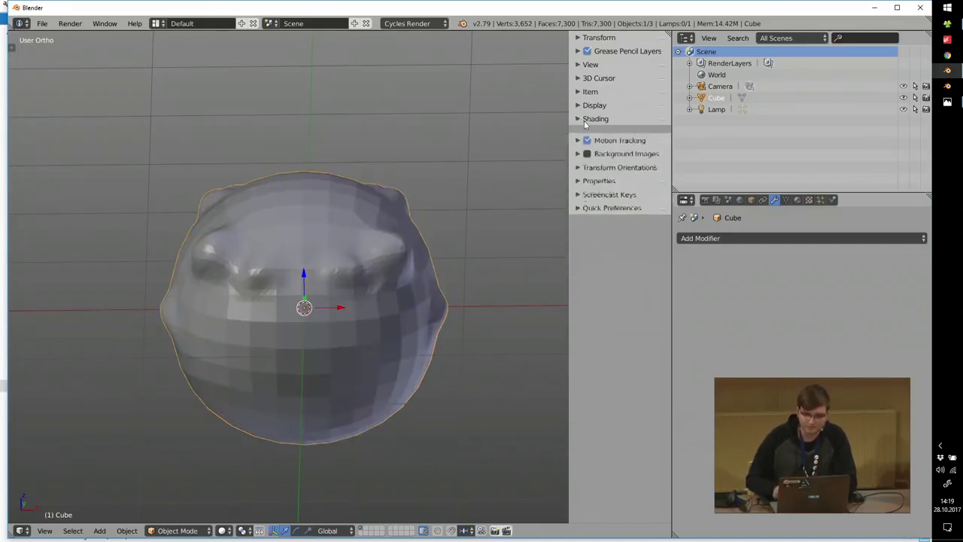
# Expand the Quick Preferences group and widen the sidebar so its light settings are fully readable.
pyautogui.click(582, 201)
pyautogui.click(575, 187)
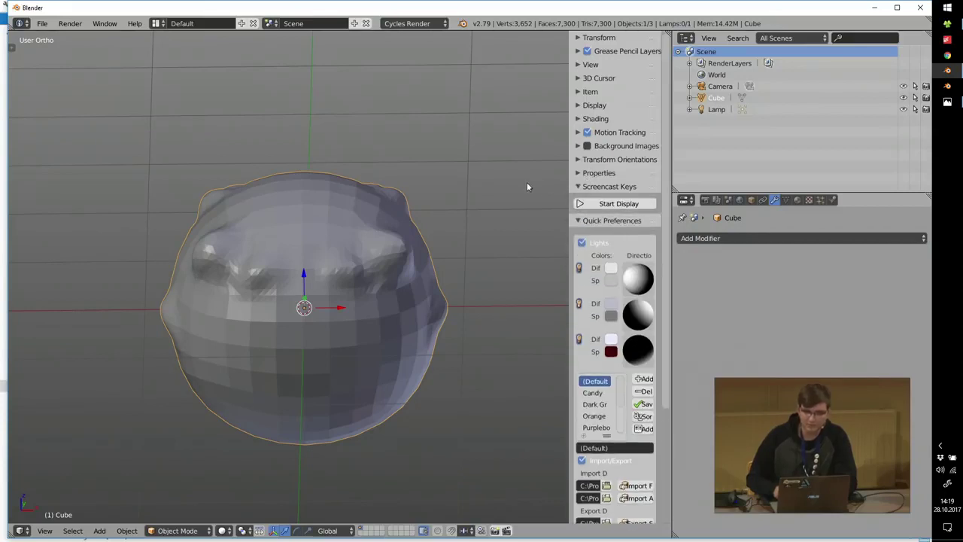
pyautogui.click(577, 187)
pyautogui.moveTo(569, 179); pyautogui.dragTo(517, 179)
# Try the Candy light preset in Quick Preferences, and apply the Dark Gray preset.
pyautogui.scroll(-2, 661, 180)
pyautogui.scroll(-3, 665, 224)
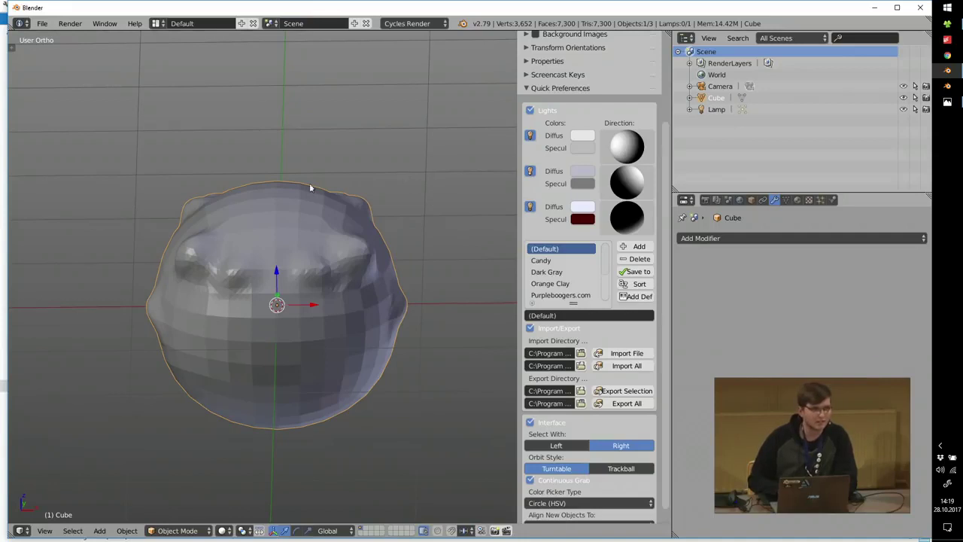
pyautogui.click(551, 261)
pyautogui.click(554, 272)
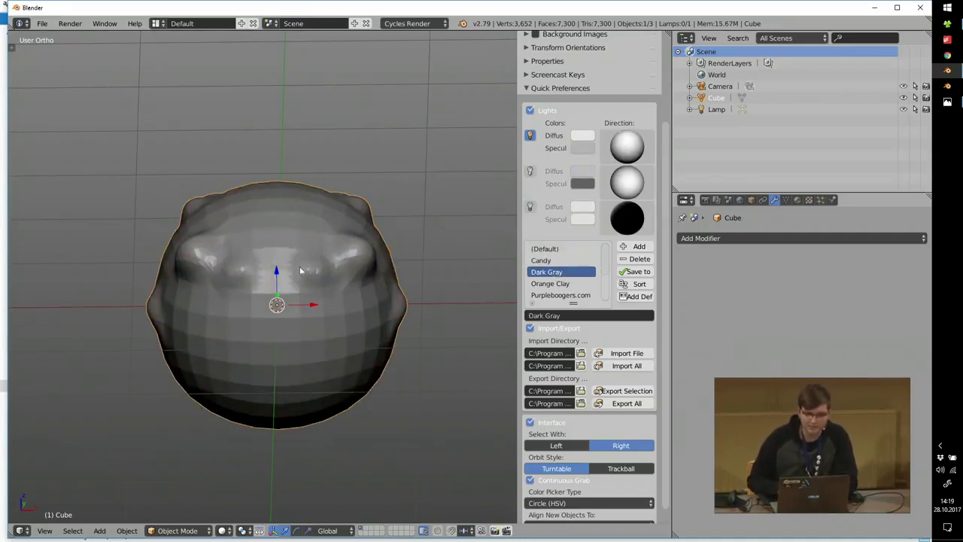
# Enable the second light and darken the specular colors, using gray for the first light and black for the second.
pyautogui.click(529, 170)
pyautogui.click(584, 171)
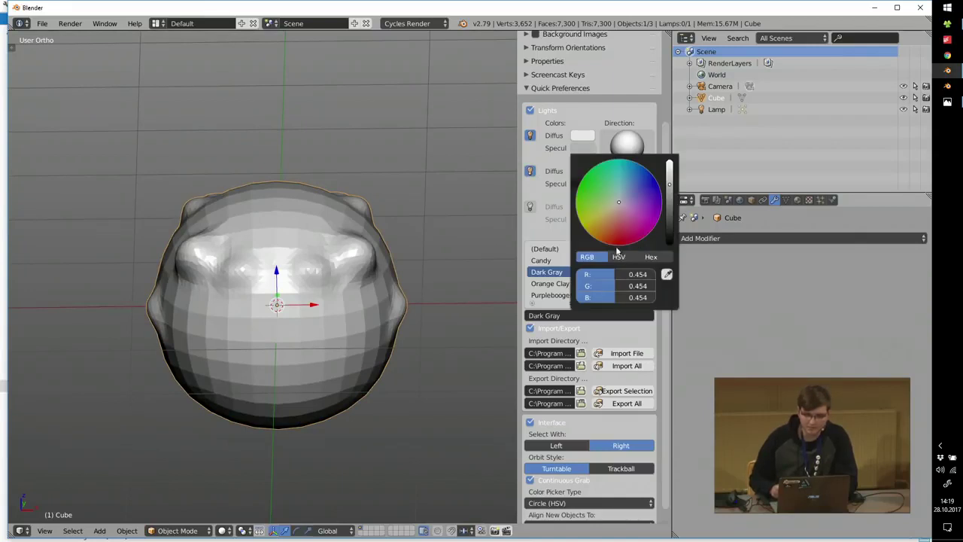
pyautogui.click(624, 255)
pyautogui.moveTo(623, 297); pyautogui.dragTo(602, 297)
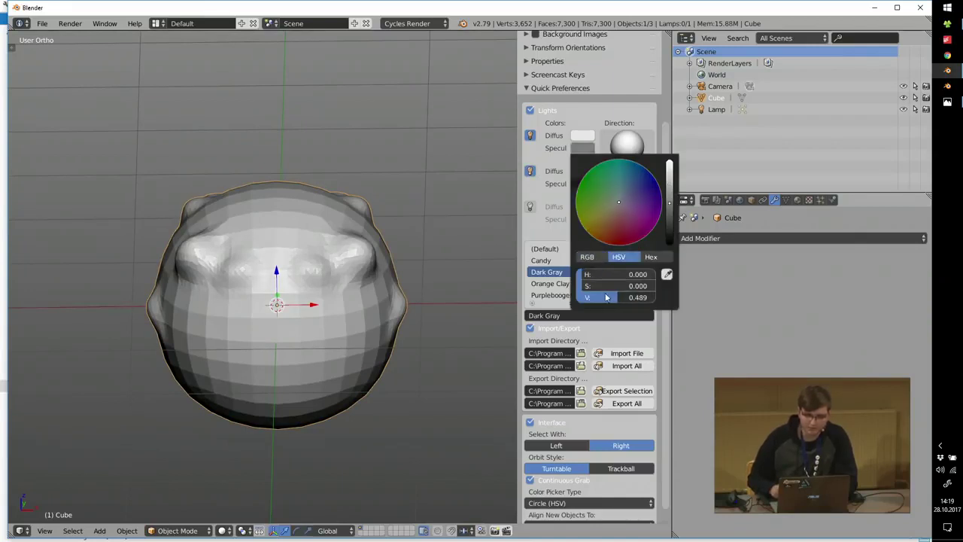
pyautogui.moveTo(322, 232); pyautogui.dragTo(332, 252, button='middle')
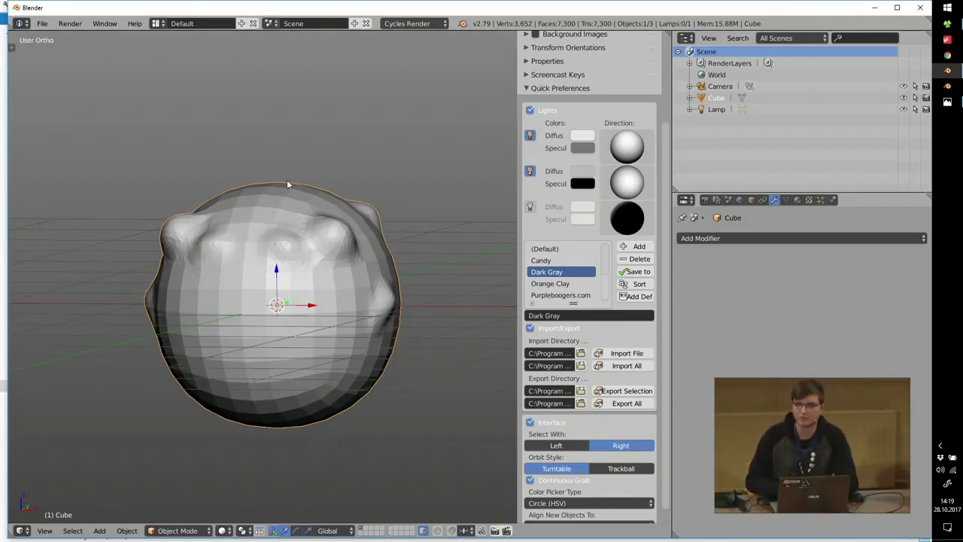
pyautogui.moveTo(252, 142); pyautogui.dragTo(331, 260, button='middle')
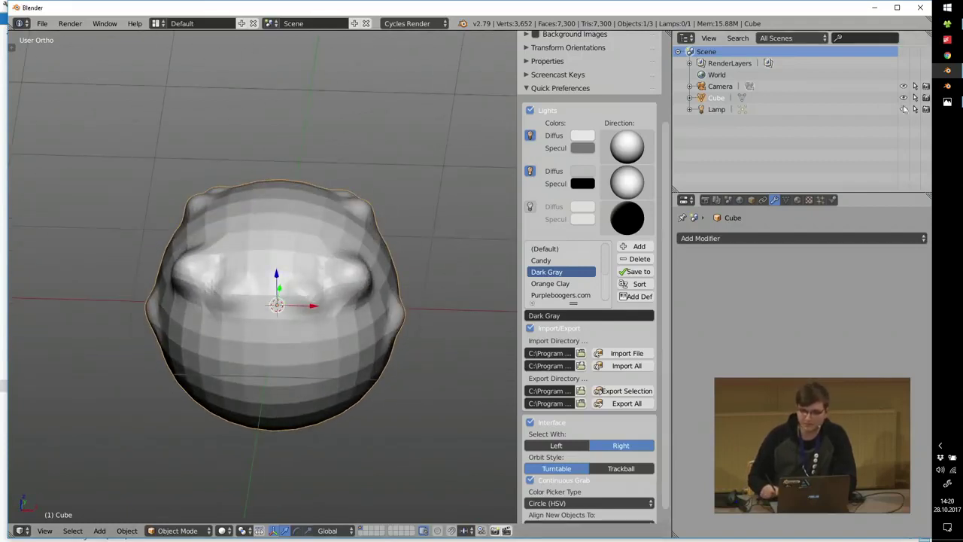
# Check the preparation slide, return to Blender, and switch the viewport to perspective view.
pyautogui.click(938, 105)
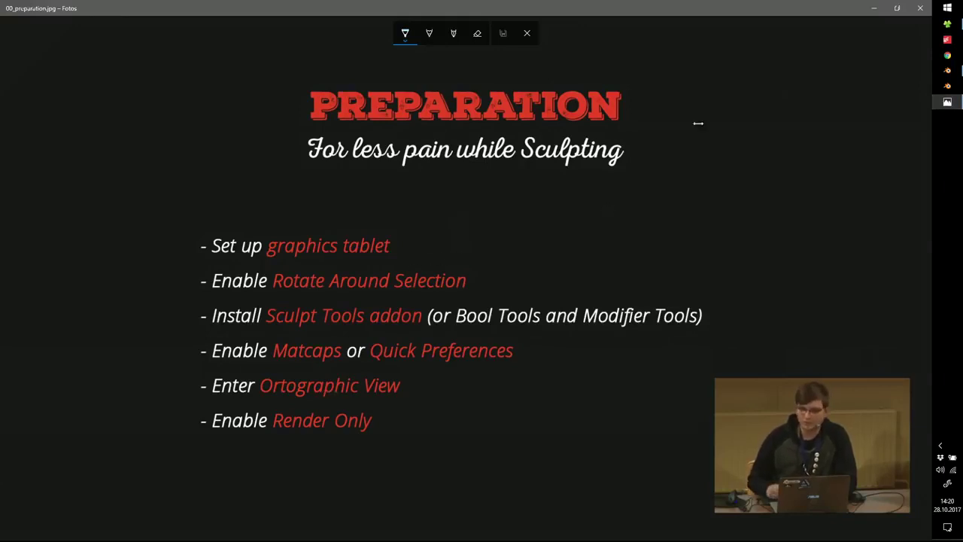
pyautogui.click(874, 8)
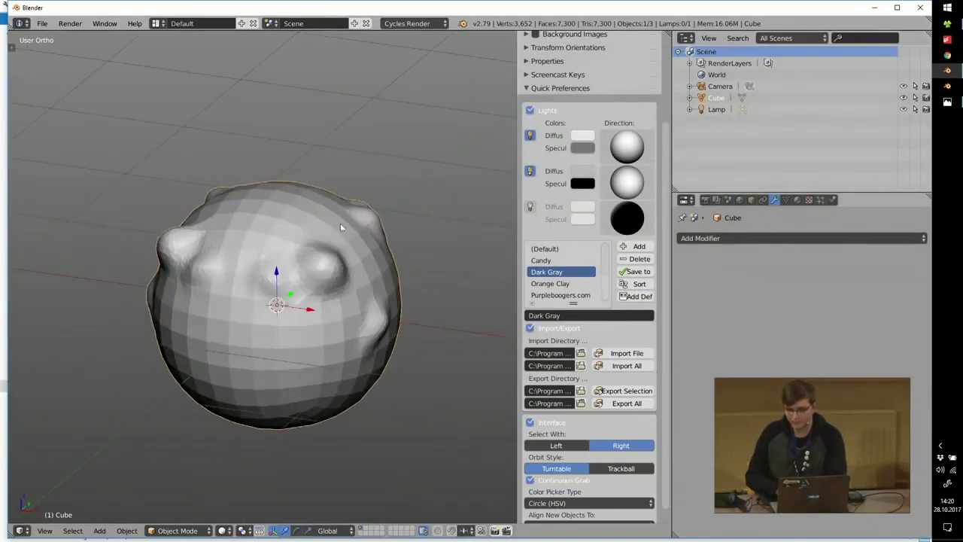
pyautogui.press('KP_5')
pyautogui.scroll(2, 291, 273)
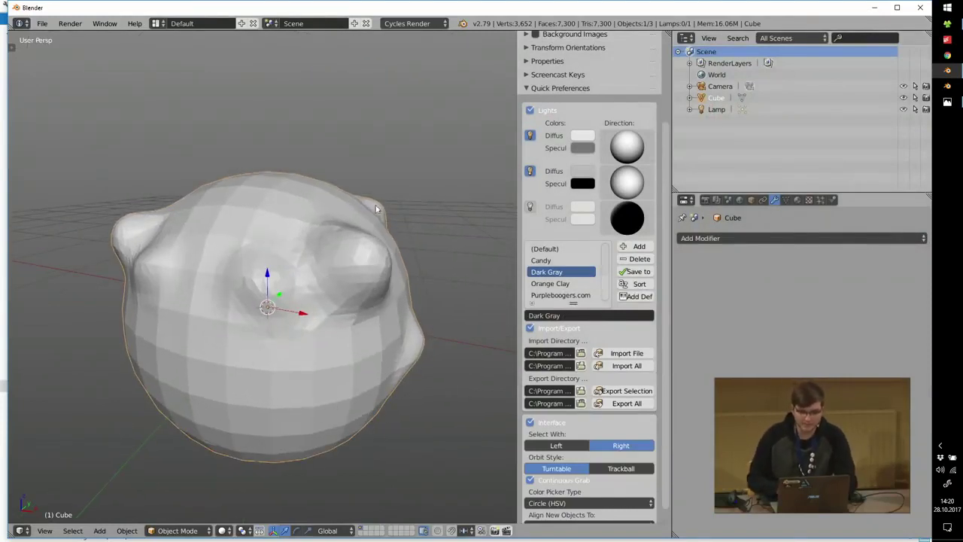
# Start the Screencast Keys display and collapse its settings group.
pyautogui.click(557, 74)
pyautogui.click(557, 89)
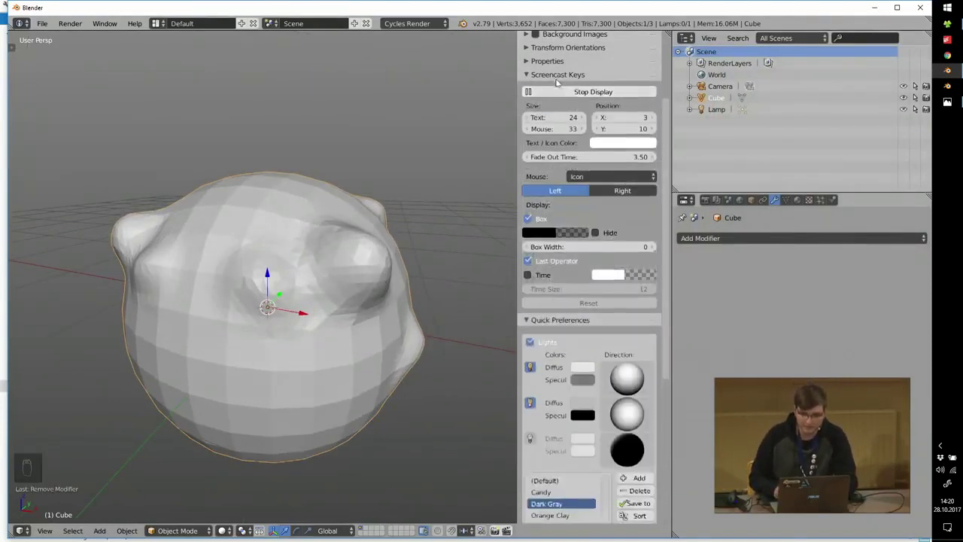
pyautogui.click(555, 79)
# Examine the sculpted bumps up close in perspective, and switch back to orthographic view to compare their shapes.
pyautogui.moveTo(321, 195)
pyautogui.mouseDown(button='middle')
pyautogui.moveTo(295, 215)
pyautogui.moveTo(333, 222)
pyautogui.moveTo(318, 215)
pyautogui.moveTo(329, 230)
pyautogui.mouseUp(button='middle')
pyautogui.scroll(2, 329, 230)
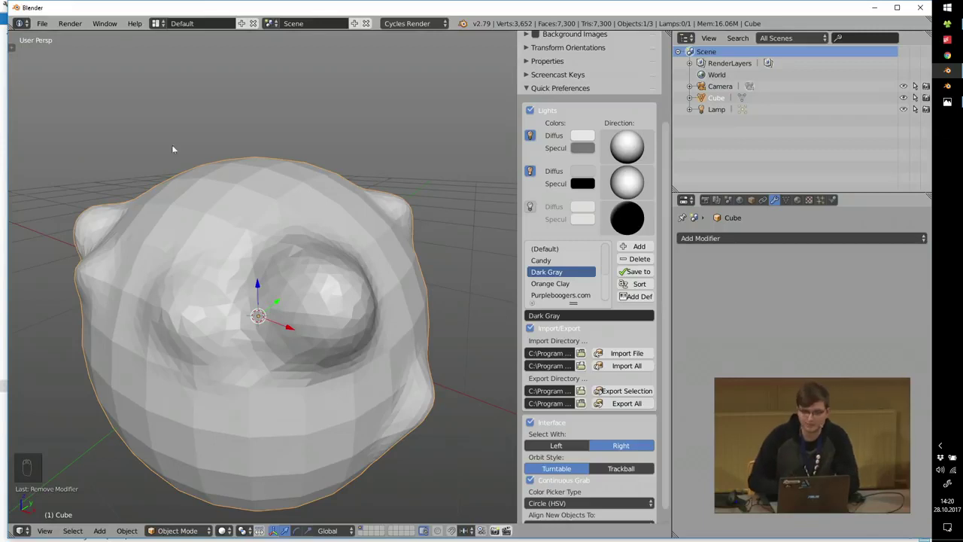
pyautogui.moveTo(243, 224); pyautogui.dragTo(235, 231, button='middle')
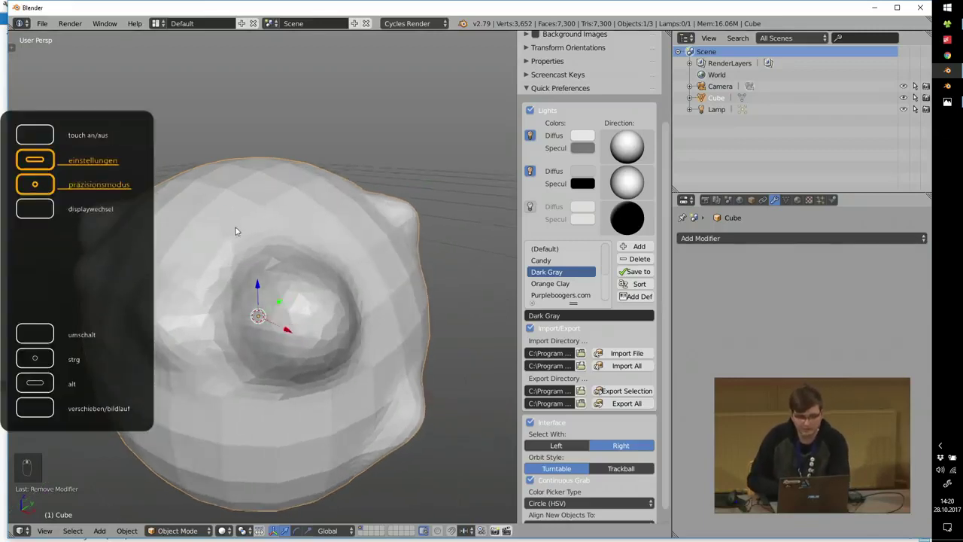
pyautogui.scroll(1, 236, 231)
pyautogui.press('KP_5')
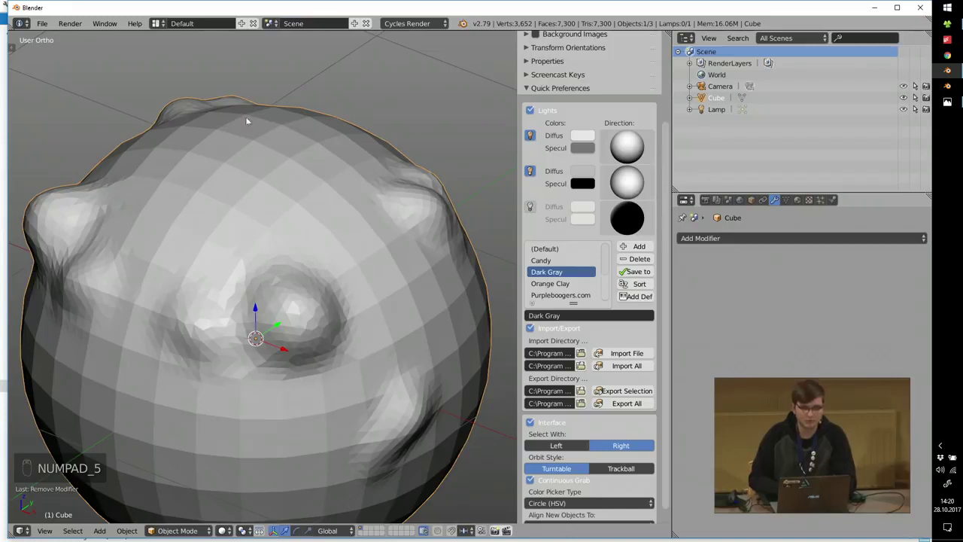
pyautogui.moveTo(250, 190)
pyautogui.mouseDown(button='middle')
pyautogui.moveTo(323, 193)
pyautogui.moveTo(222, 219)
pyautogui.mouseUp(button='middle')
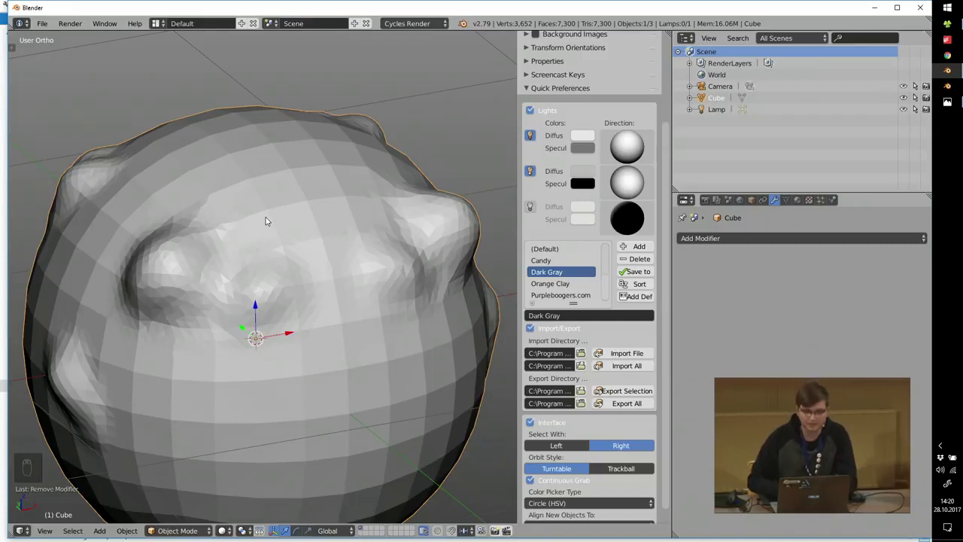
pyautogui.scroll(-5, 320, 143)
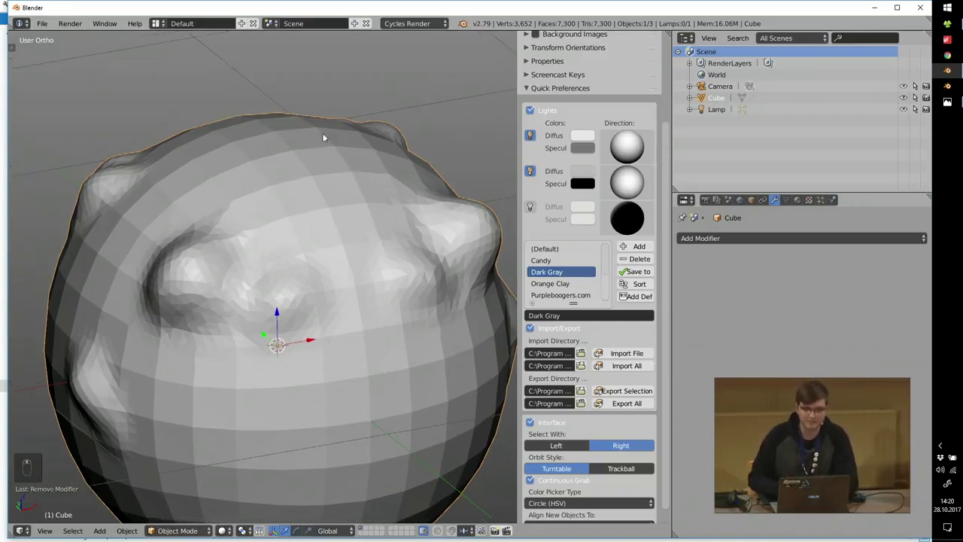
# Collapse the Quick Preferences group and bring the sidebar back to its first groups.
pyautogui.click(557, 88)
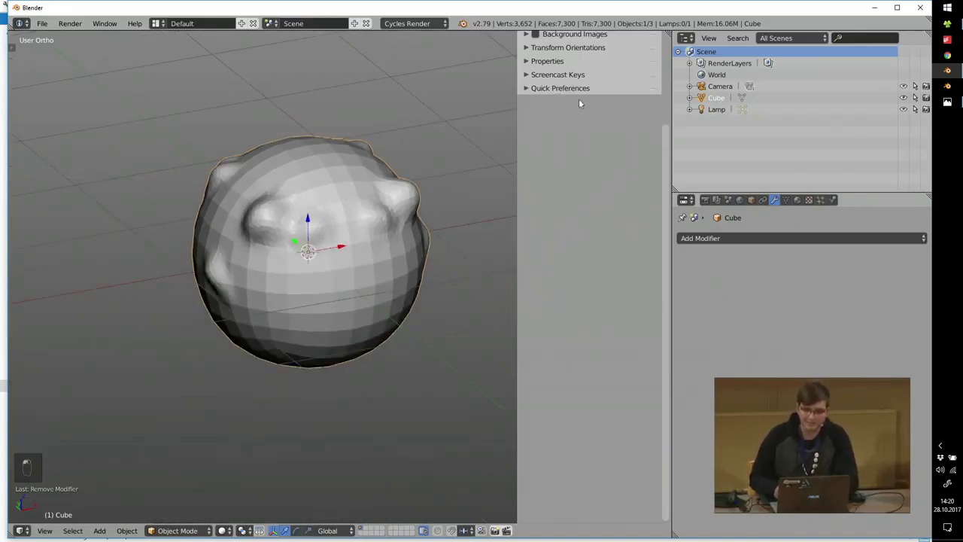
pyautogui.moveTo(580, 103); pyautogui.dragTo(549, 216, button='middle')
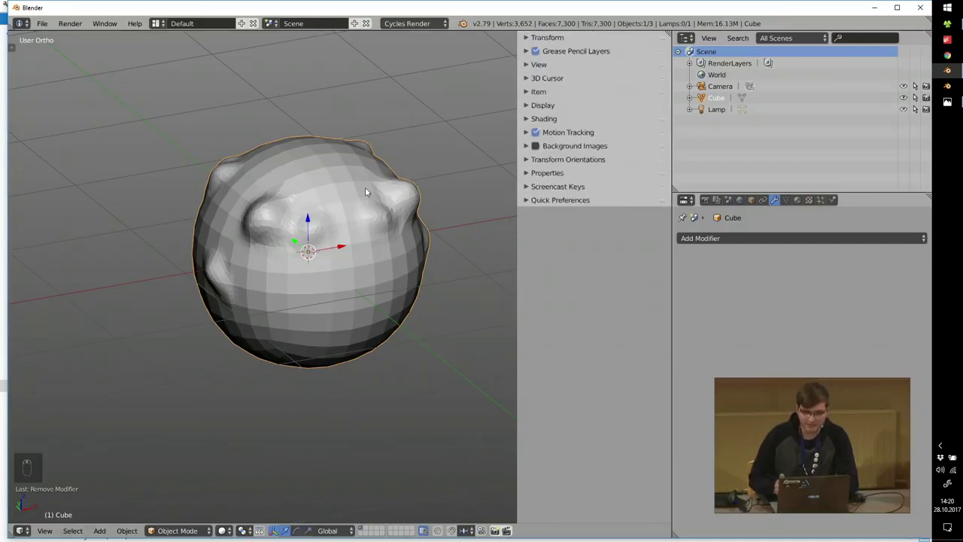
pyautogui.keyDown('shift'); pyautogui.moveTo(344, 214); pyautogui.dragTo(344, 232, button='middle'); pyautogui.keyUp('shift')
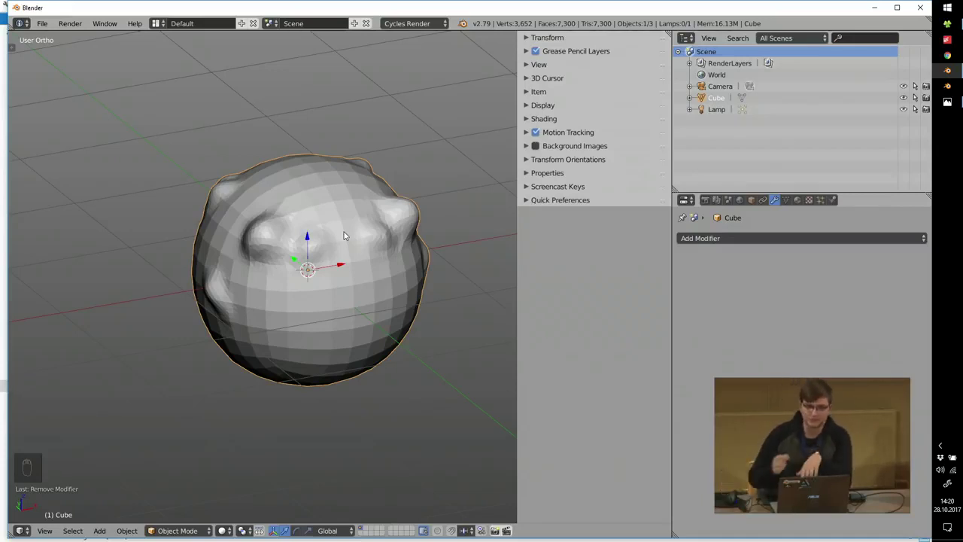
pyautogui.moveTo(343, 236); pyautogui.dragTo(323, 190, button='middle')
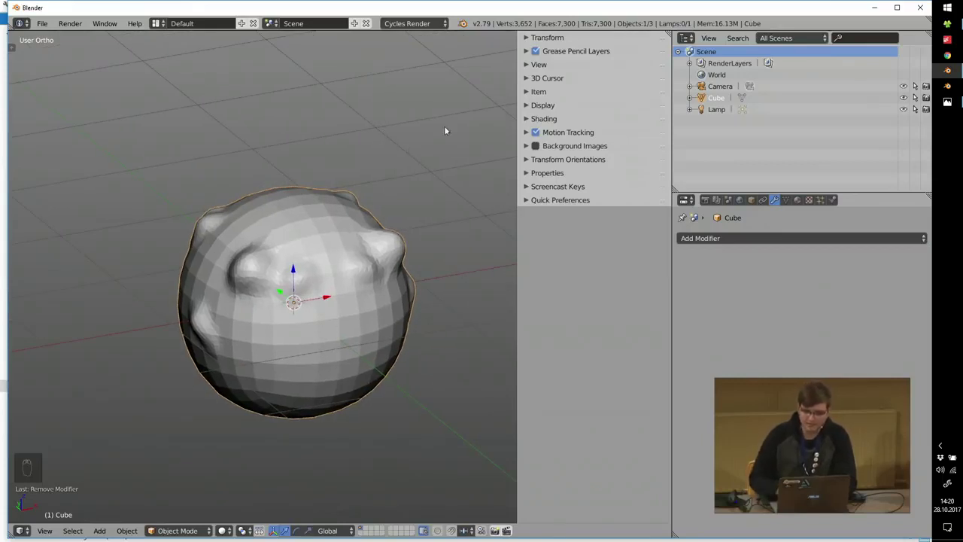
# Check the preparation slide, return to Blender, and limit the viewport display to Only Render.
pyautogui.click(942, 105)
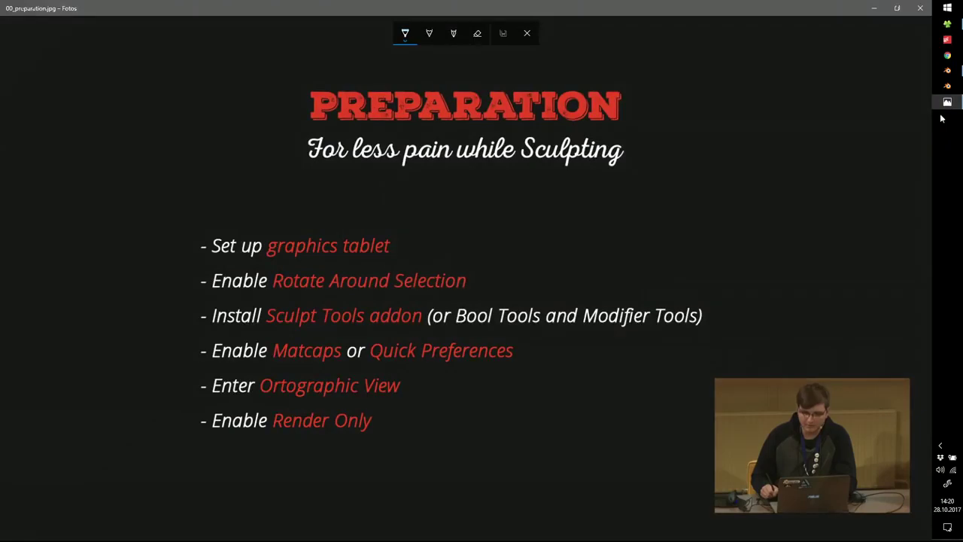
pyautogui.click(945, 104)
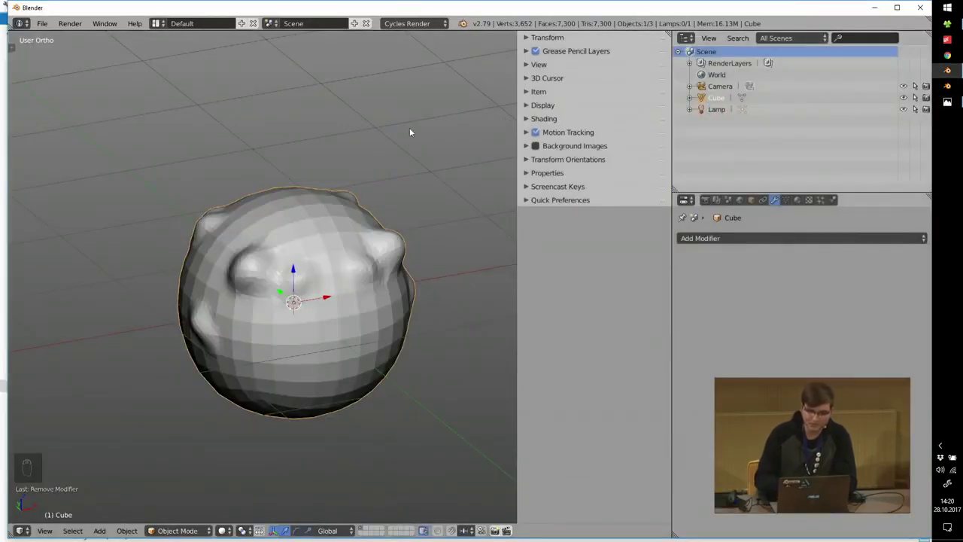
pyautogui.click(544, 106)
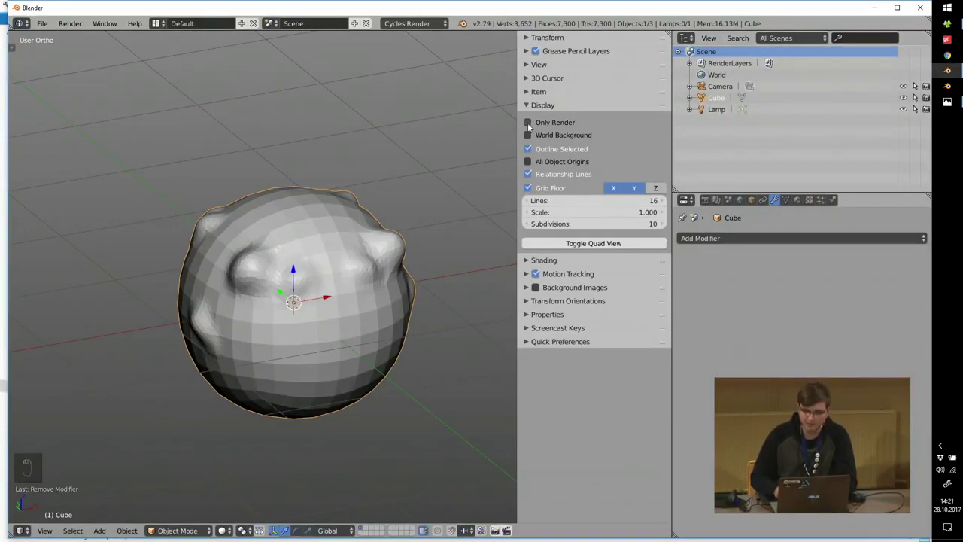
pyautogui.click(528, 123)
pyautogui.keyDown('shift'); pyautogui.moveTo(312, 152); pyautogui.dragTo(309, 179, button='middle'); pyautogui.keyUp('shift')
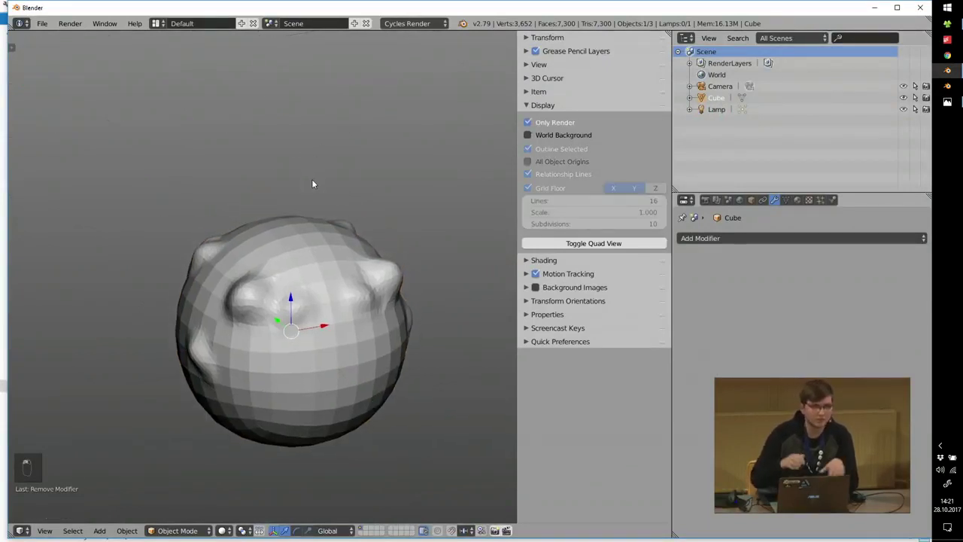
# Maximize the 3D viewport, deselect the sphere and select everything again.
pyautogui.moveTo(298, 210)
pyautogui.mouseDown(button='middle')
pyautogui.moveTo(268, 172)
pyautogui.moveTo(299, 211)
pyautogui.mouseUp(button='middle')
pyautogui.hotkey('shift', 'space')
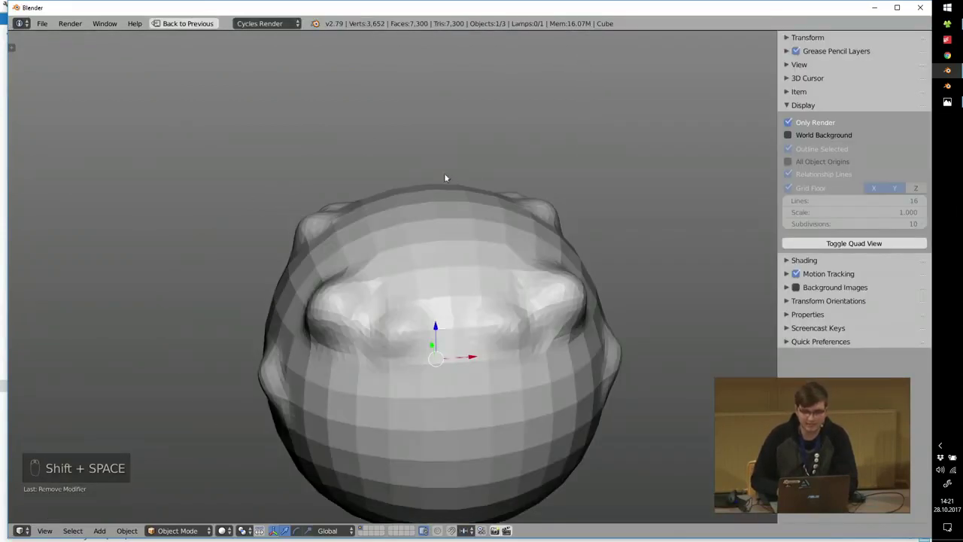
pyautogui.moveTo(444, 176); pyautogui.dragTo(401, 132, button='middle')
pyautogui.press('a')
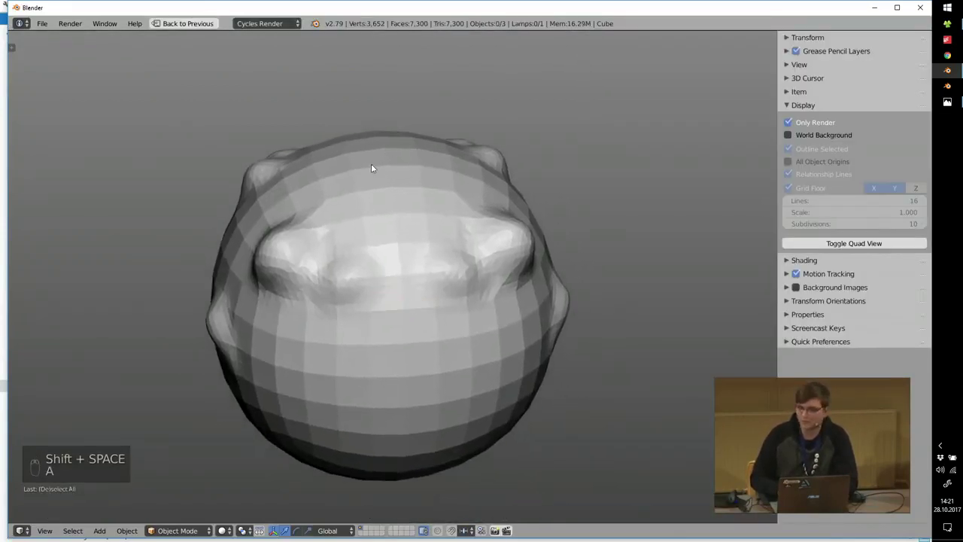
pyautogui.press('a')
# Enter Sculpt Mode, swap the sidebar for the brush settings, and sculpt a SculptDraw stroke across the bumps on the sphere's front.
pyautogui.press('Tab')
pyautogui.moveTo(374, 165)
pyautogui.mouseDown(button='middle')
pyautogui.moveTo(383, 155)
pyautogui.moveTo(371, 157)
pyautogui.moveTo(416, 180)
pyautogui.mouseUp(button='middle')
pyautogui.press('n')
pyautogui.press('t')
pyautogui.moveTo(430, 214)
pyautogui.mouseDown(button='middle')
pyautogui.moveTo(468, 219)
pyautogui.moveTo(453, 225)
pyautogui.mouseUp(button='middle')
pyautogui.moveTo(450, 213); pyautogui.dragTo(445, 294)
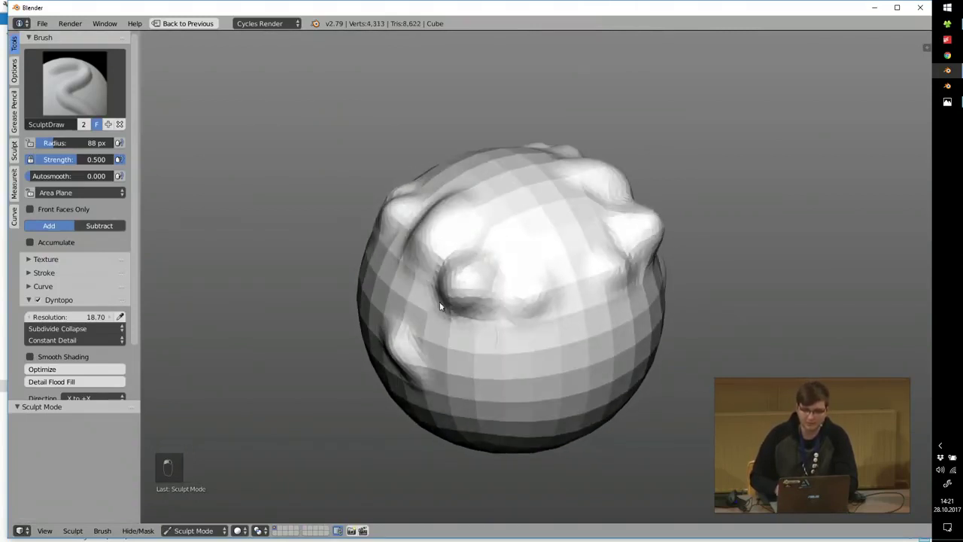
# Try the full-screen window and the viewport-only full-screen display with brush settings, and return to the normal windowed layout.
pyautogui.hotkey('shift', 'space')
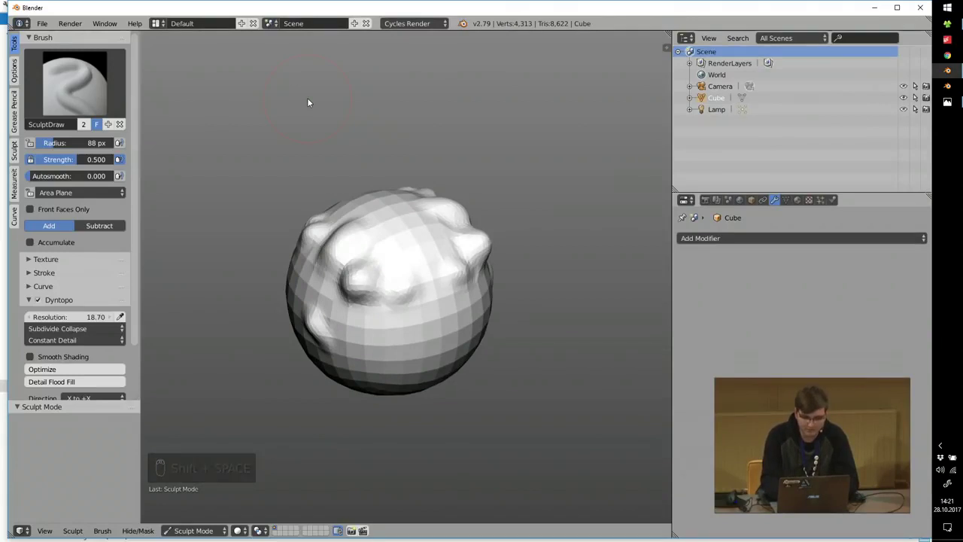
pyautogui.hotkey('alt', 'F11')
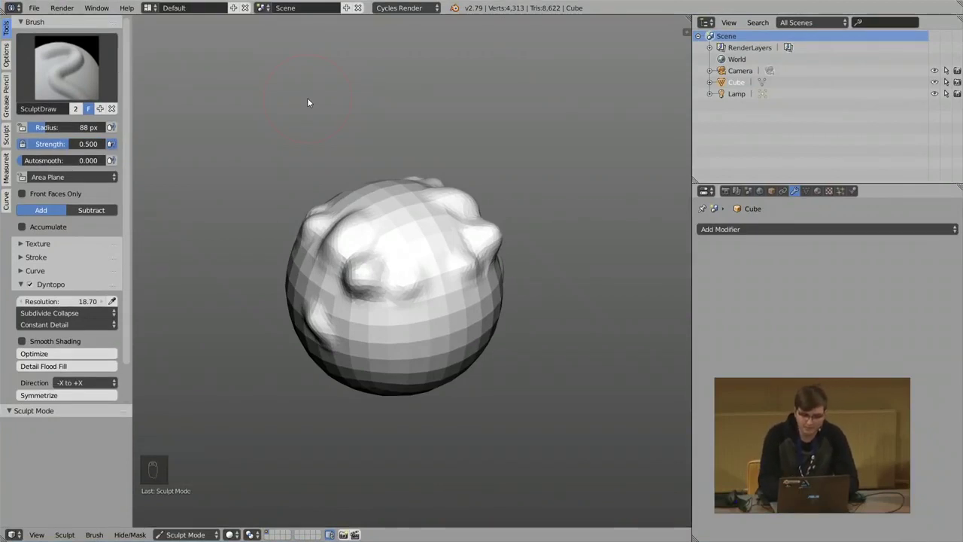
pyautogui.hotkey('alt', 'F10')
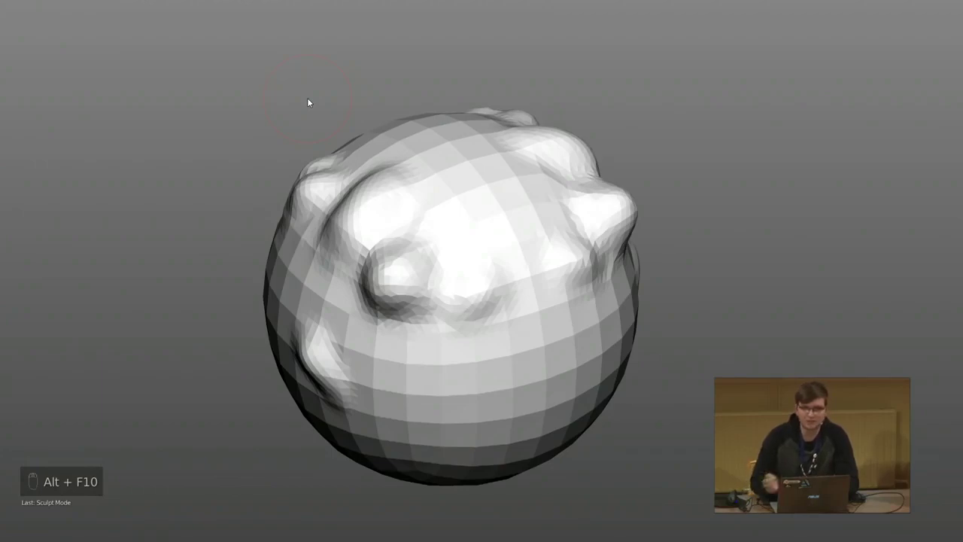
pyautogui.press('t')
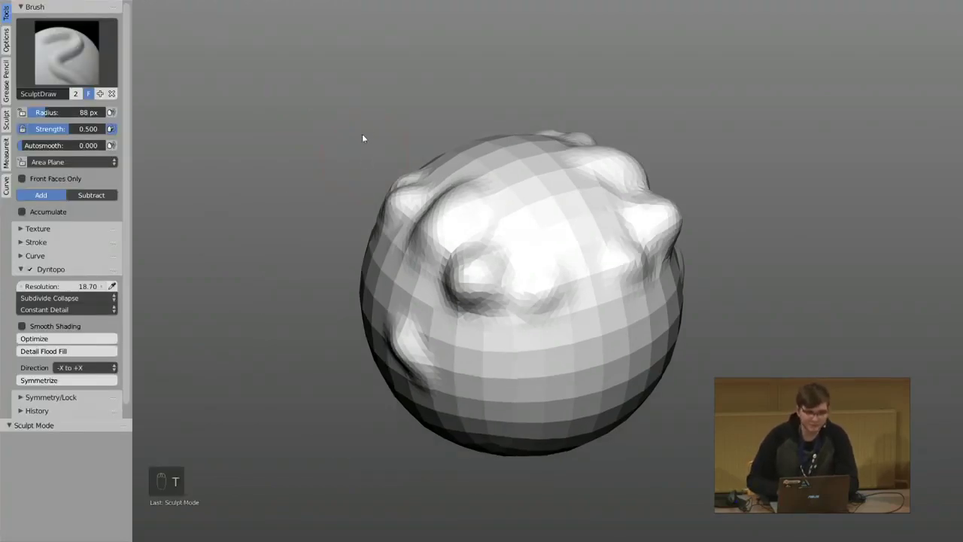
pyautogui.keyDown('shift'); pyautogui.moveTo(363, 118); pyautogui.dragTo(348, 143, button='middle'); pyautogui.keyUp('shift')
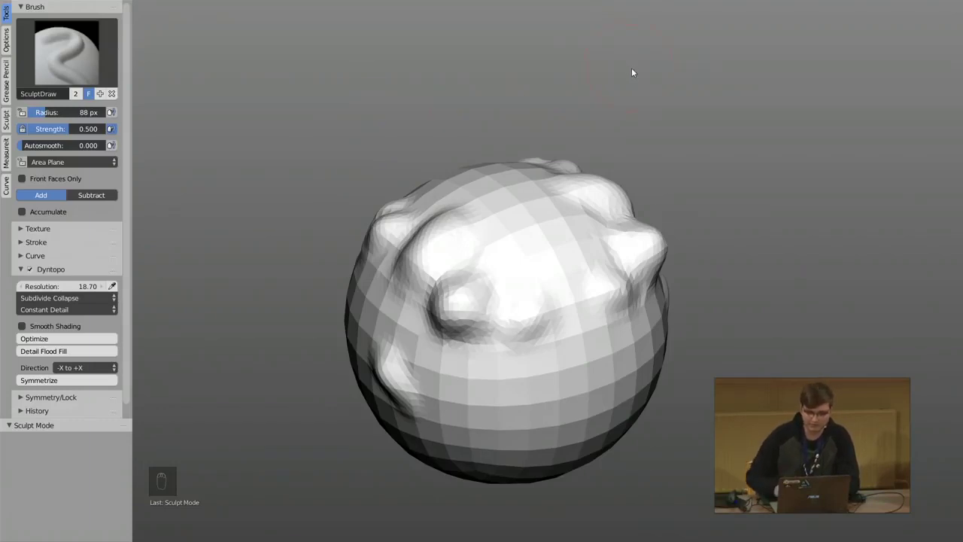
pyautogui.click(941, 23)
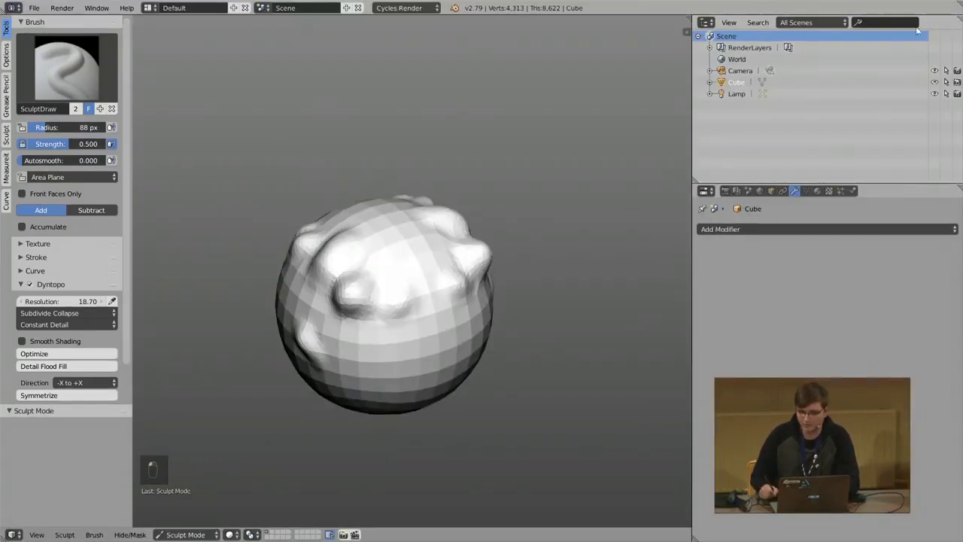
pyautogui.hotkey('alt', 'F11')
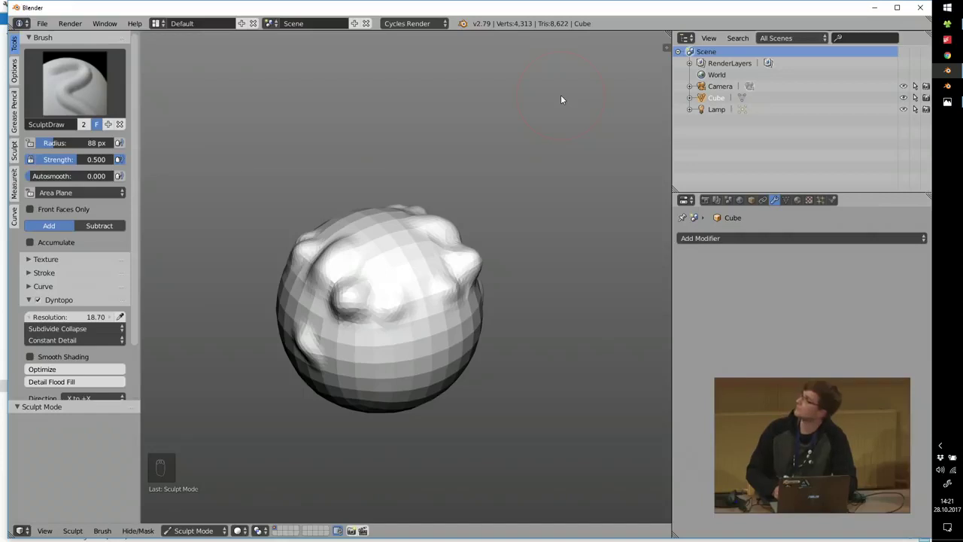
# Close the preparation slide and open the 04 sculpting workflow folder in File Explorer.
pyautogui.click(946, 101)
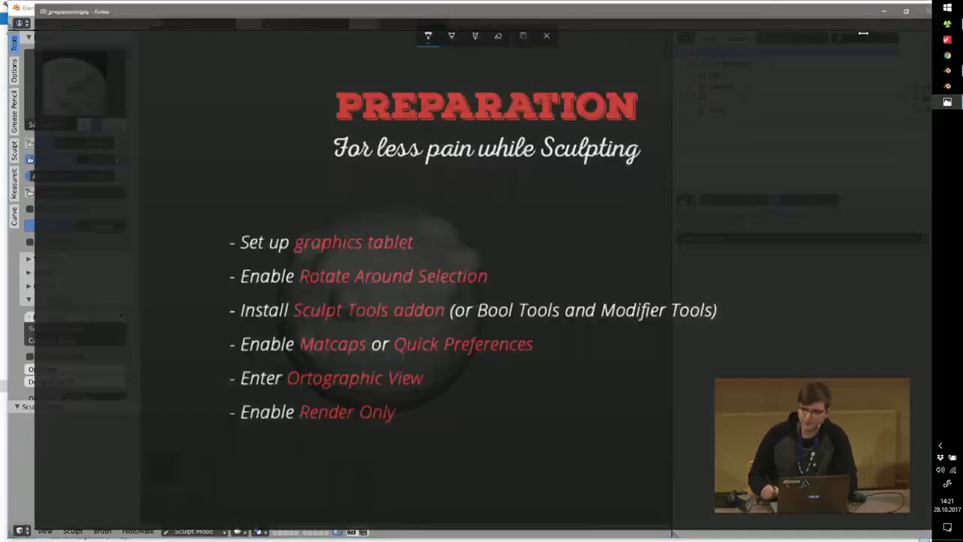
pyautogui.click(924, 8)
pyautogui.click(944, 27)
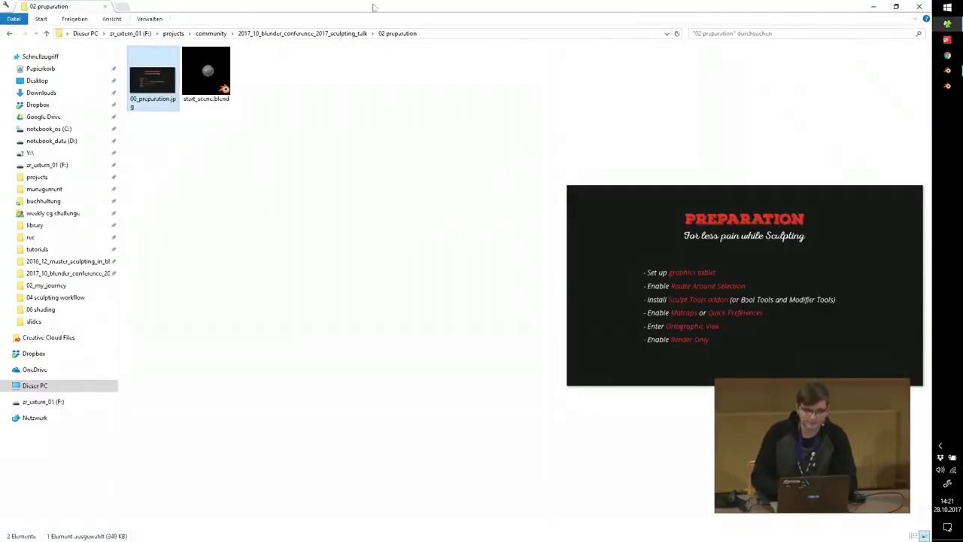
pyautogui.click(340, 35)
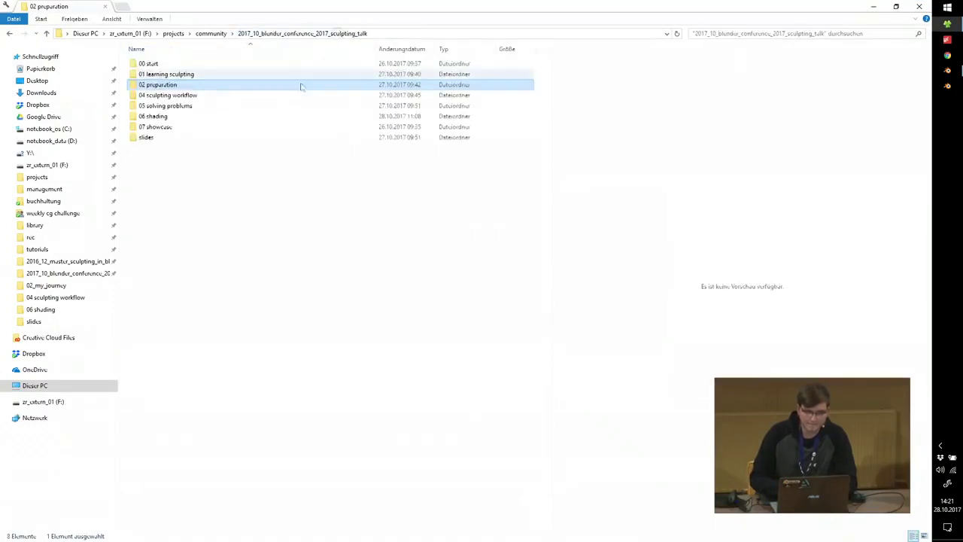
pyautogui.doubleClick(167, 97)
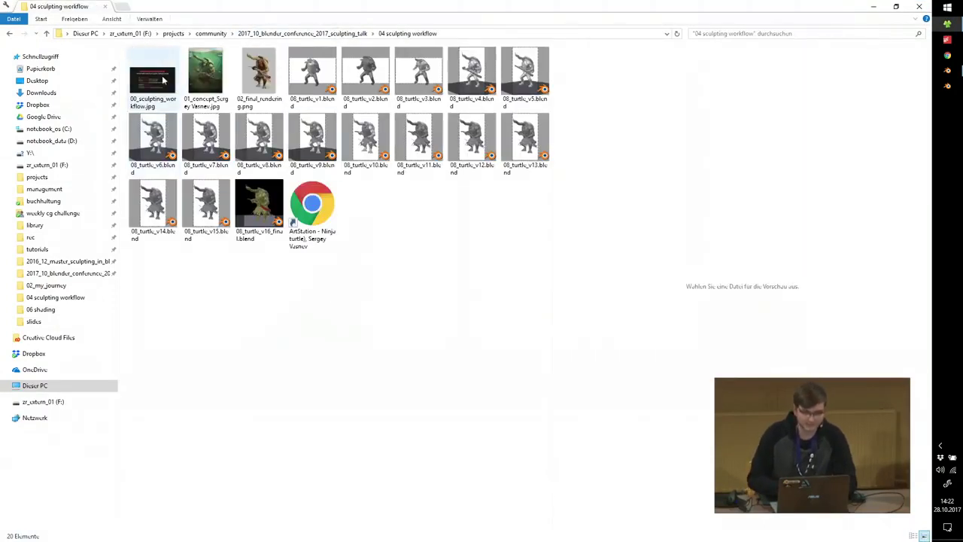
# Quit the Blender practice session without saving and open the slide 00_sculpting_workflow.jpg from File Explorer.
pyautogui.click(947, 70)
pyautogui.click(919, 7)
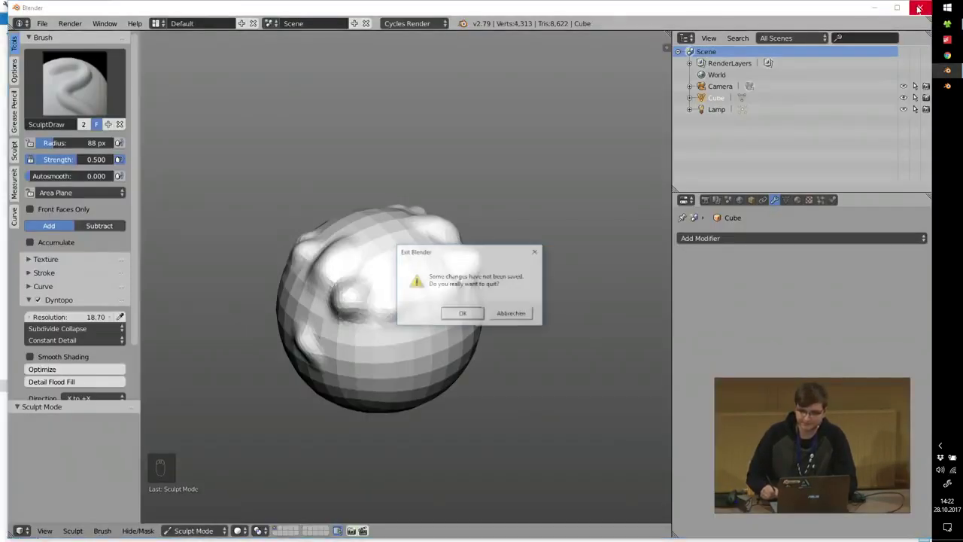
pyautogui.click(476, 315)
pyautogui.doubleClick(153, 75)
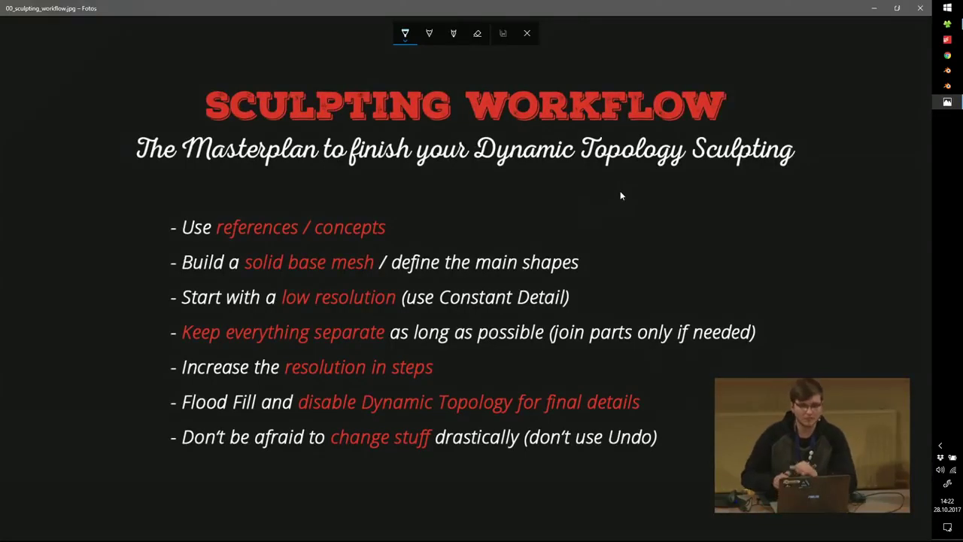
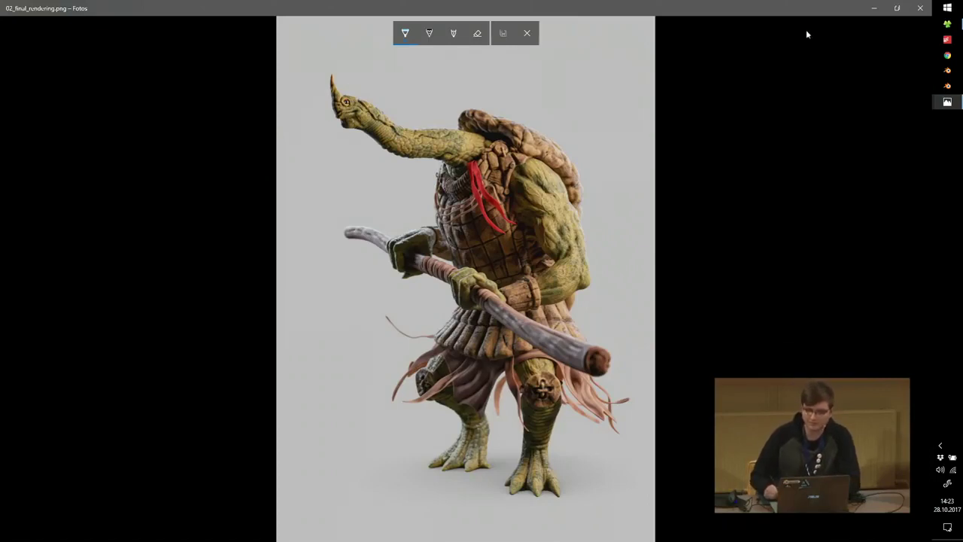
# Close the final turtle rendering, view the 01_concept artwork in a maximized window, and close it.
pyautogui.click(919, 8)
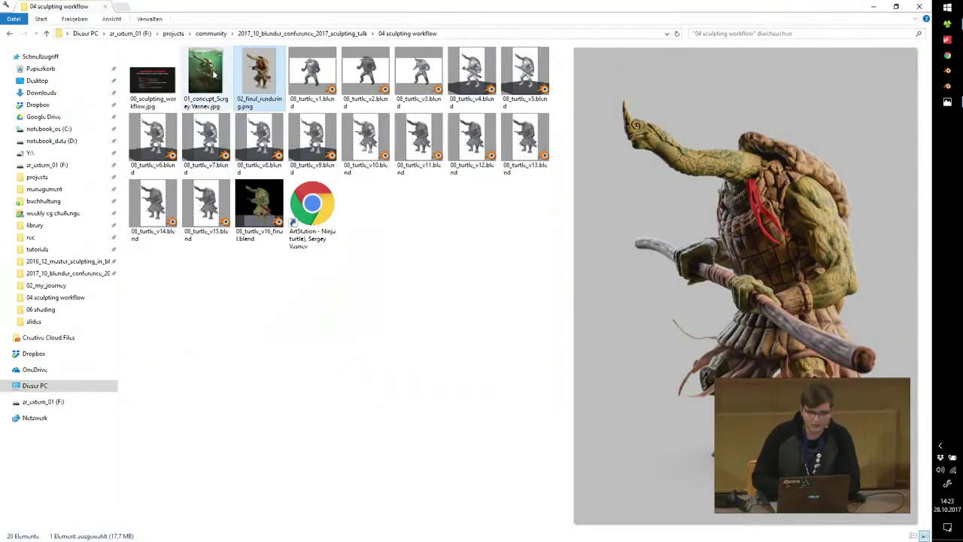
pyautogui.doubleClick(206, 72)
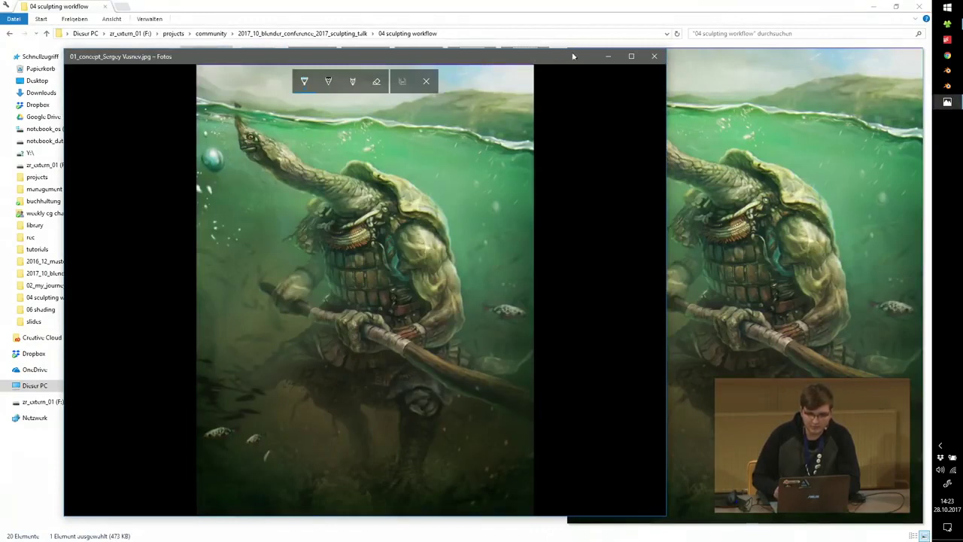
pyautogui.click(631, 57)
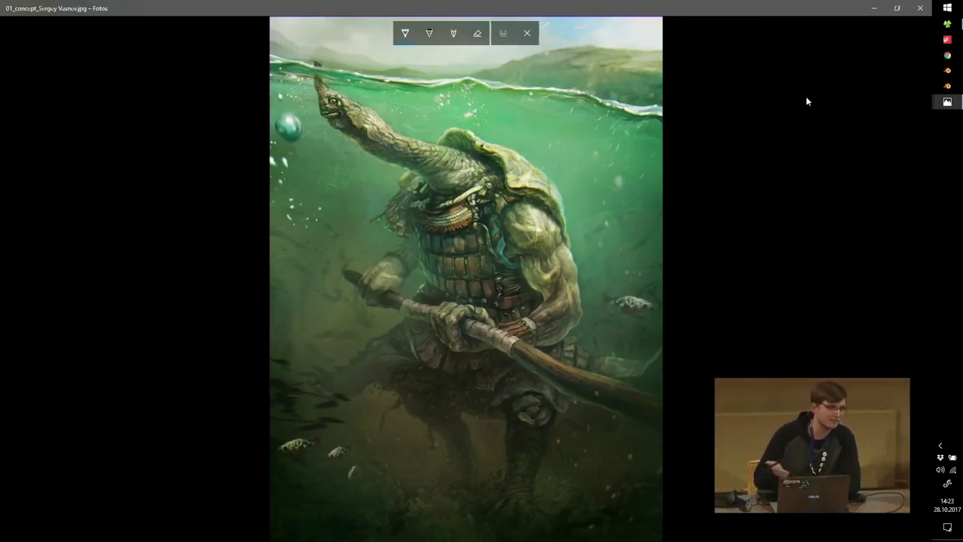
pyautogui.click(919, 8)
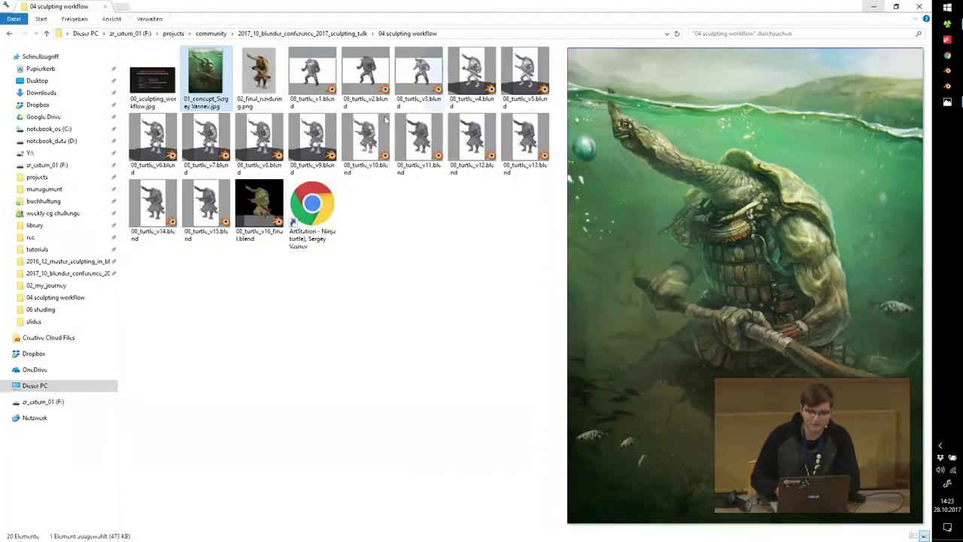
# Open 08_turtle_v1.blend in Blender to show the turtle's base mesh.
pyautogui.click(312, 78)
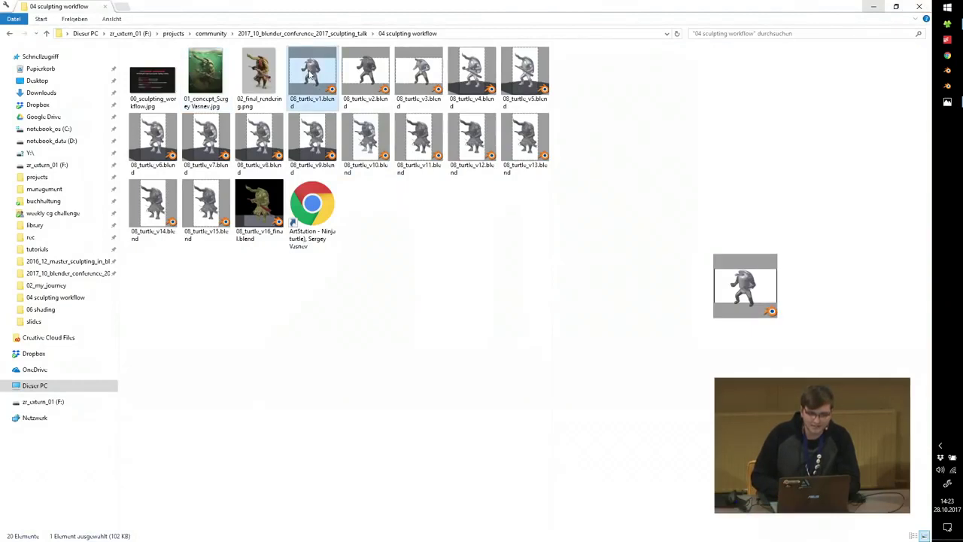
pyautogui.doubleClick(310, 75)
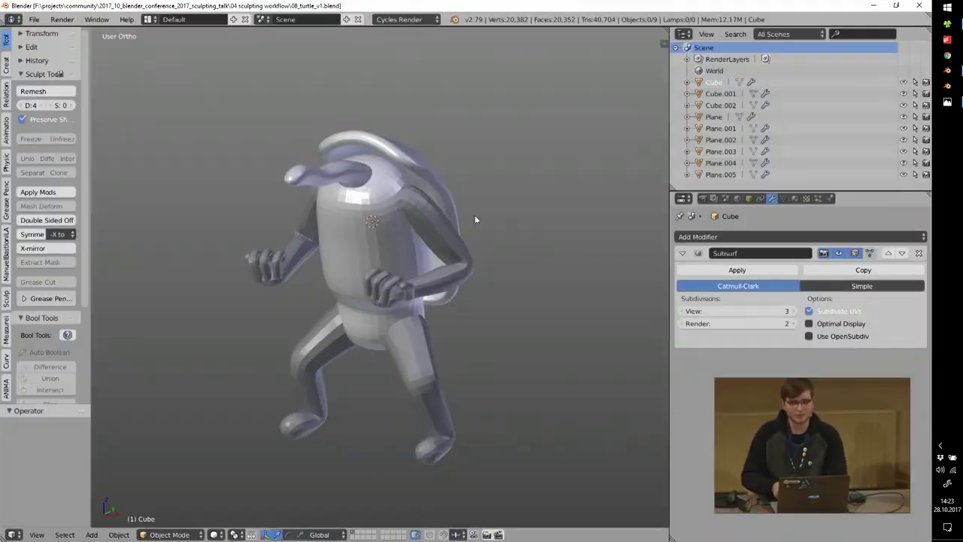
pyautogui.moveTo(406, 221)
pyautogui.mouseDown(button='middle')
pyautogui.moveTo(372, 209)
pyautogui.moveTo(427, 234)
pyautogui.moveTo(418, 233)
pyautogui.mouseUp(button='middle')
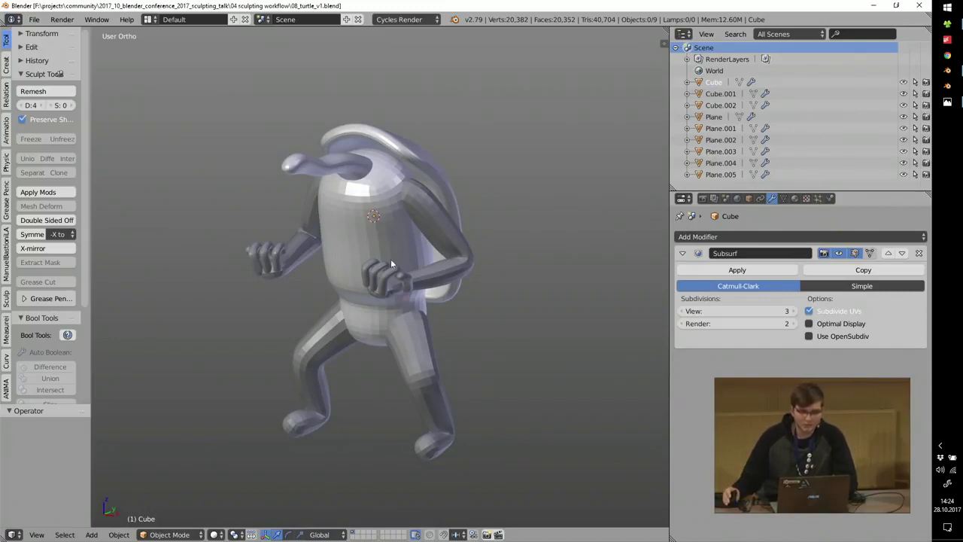
# Examine the turtle body's base cage with its Subsurf display switched off and in Edit Mode, and restore the smoothed object view.
pyautogui.rightClick(386, 237)
pyautogui.scroll(2, 373, 228)
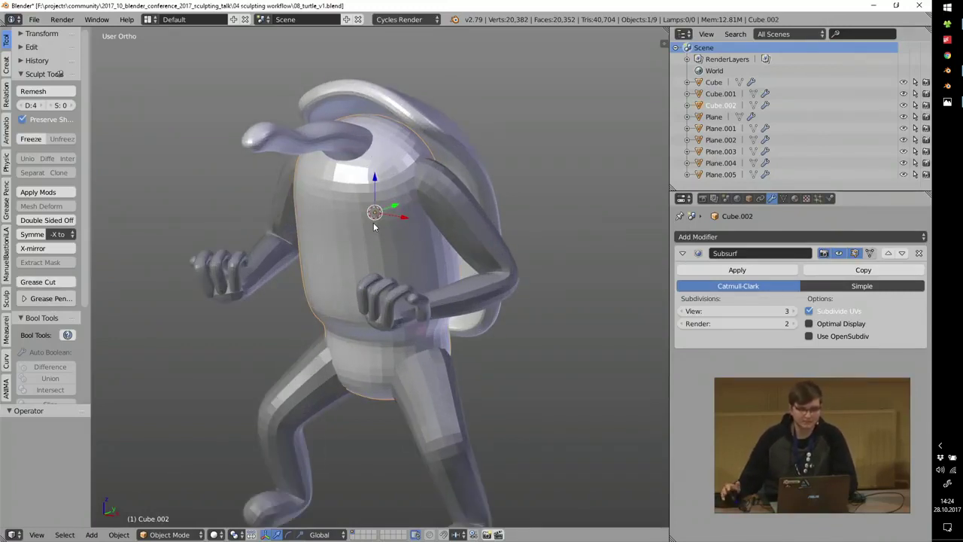
pyautogui.moveTo(371, 229); pyautogui.dragTo(391, 256, button='middle')
pyautogui.click(839, 253)
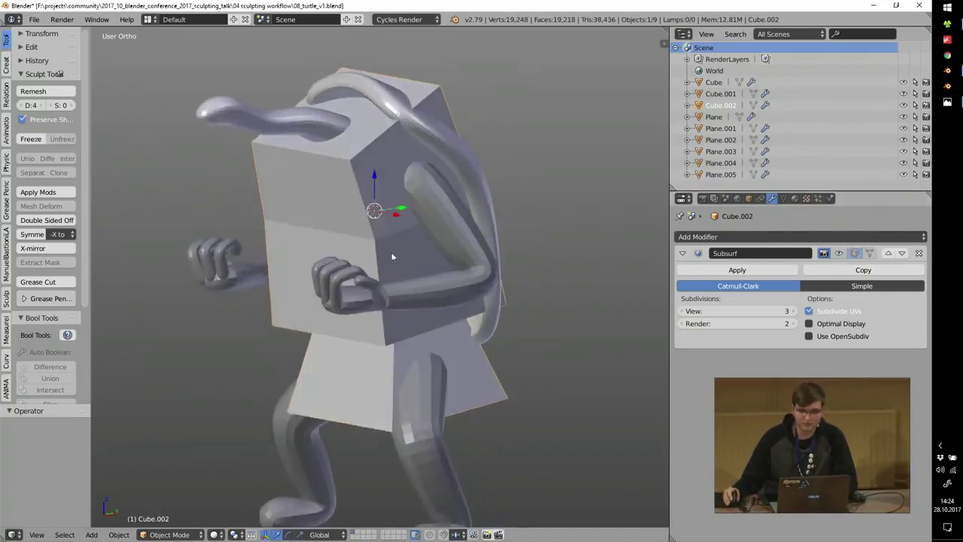
pyautogui.press('Tab')
pyautogui.moveTo(520, 255); pyautogui.dragTo(277, 249, button='middle')
pyautogui.click(839, 253)
pyautogui.press('Tab')
# Add a cube in the empty space beside the turtle and give it a level 3 subdivision surface.
pyautogui.click(516, 251)
pyautogui.hotkey('shift', 'a')
pyautogui.click(569, 255)
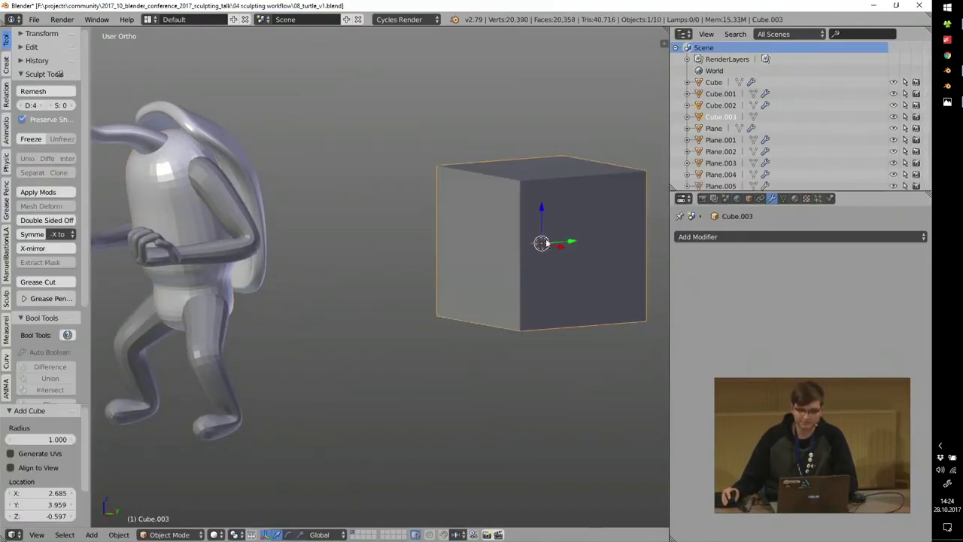
pyautogui.hotkey('ctrl', '3')
pyautogui.scroll(2, 512, 252)
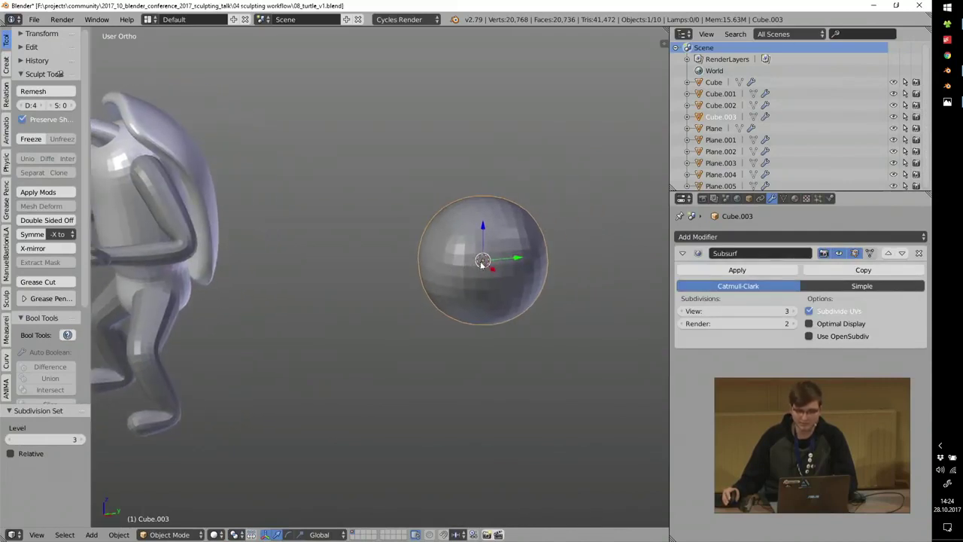
# Start the Screencast Keys display and hide the sidebar again.
pyautogui.press('n')
pyautogui.click(603, 182)
pyautogui.click(604, 170)
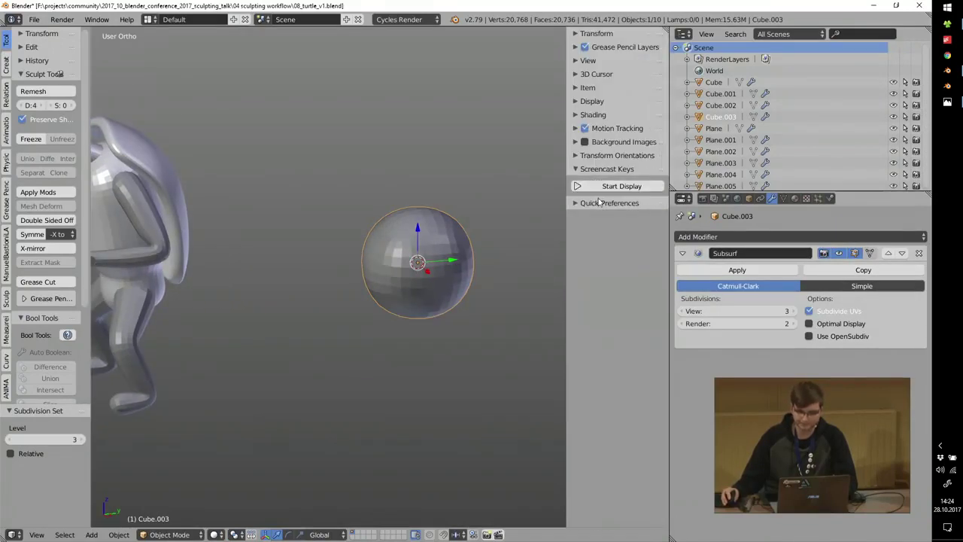
pyautogui.click(602, 187)
pyautogui.press('n')
# Enter Edit Mode on the new cube, clear the selection, and circle-select the four vertices of its upper face.
pyautogui.press('Tab')
pyautogui.press('a')
pyautogui.press('a')
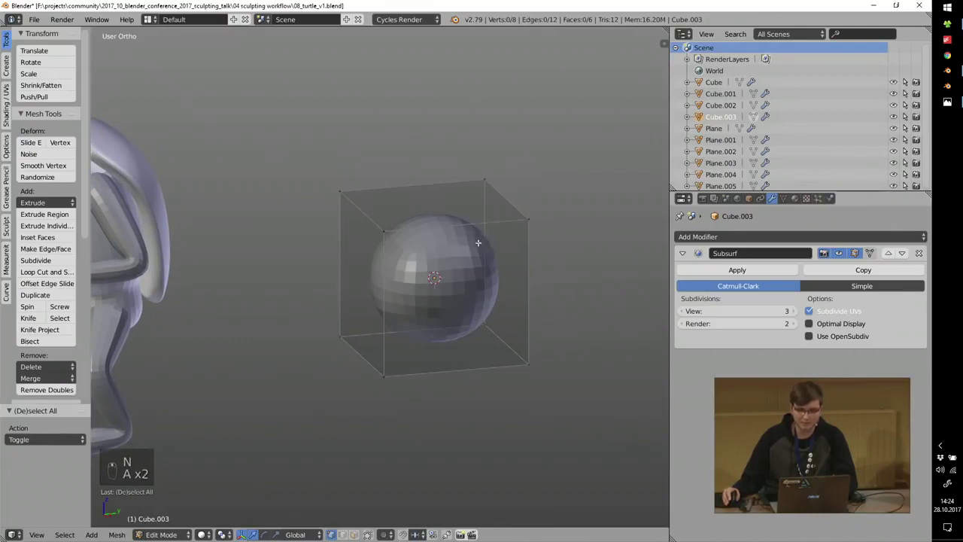
pyautogui.press('c')
pyautogui.scroll(-3, 402, 214)
pyautogui.click(398, 205)
pyautogui.click(474, 207)
pyautogui.rightClick(461, 198)
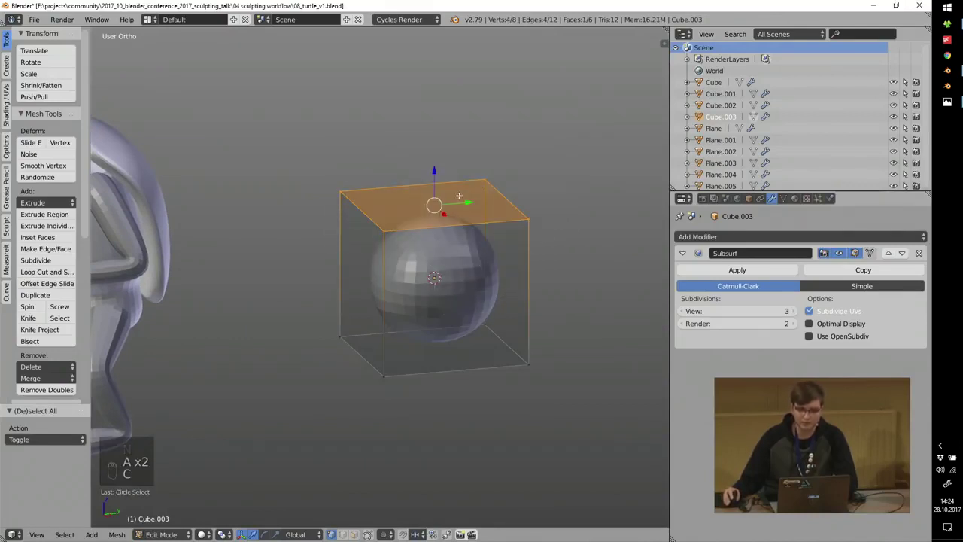
# Extrude the cube's upper face upward twice, widening the first new section and shrinking the second to about 0.535.
pyautogui.keyDown('shift'); pyautogui.moveTo(488, 182); pyautogui.dragTo(467, 258, button='middle'); pyautogui.keyUp('shift')
pyautogui.press('e')
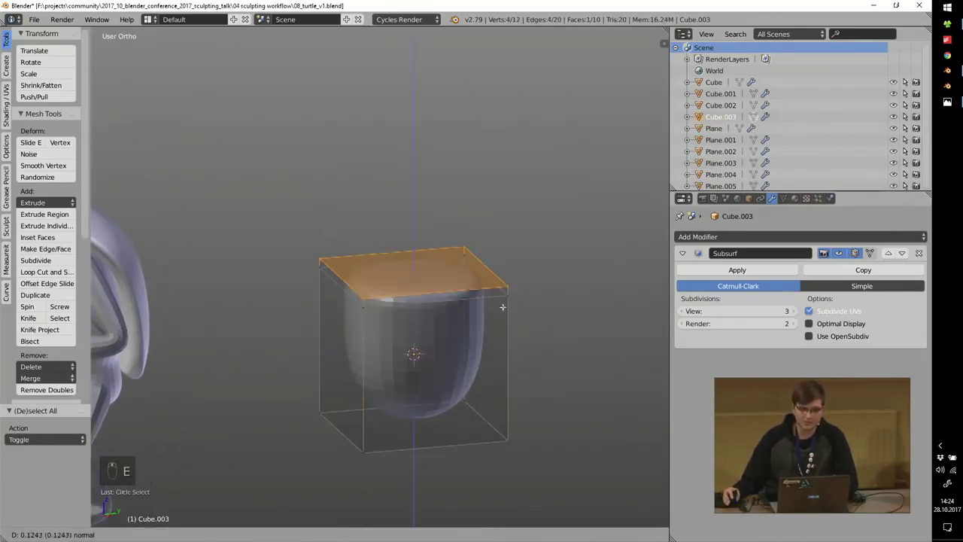
pyautogui.click(516, 285)
pyautogui.press('s')
pyautogui.click(581, 316)
pyautogui.press('e')
pyautogui.click(560, 213)
pyautogui.press('s')
pyautogui.click(524, 243)
# Shift the body's uppermost face sideways, tilt it about -24.1°, and return to Object Mode.
pyautogui.keyDown('shift'); pyautogui.moveTo(473, 214); pyautogui.dragTo(527, 331, button='middle'); pyautogui.keyUp('shift')
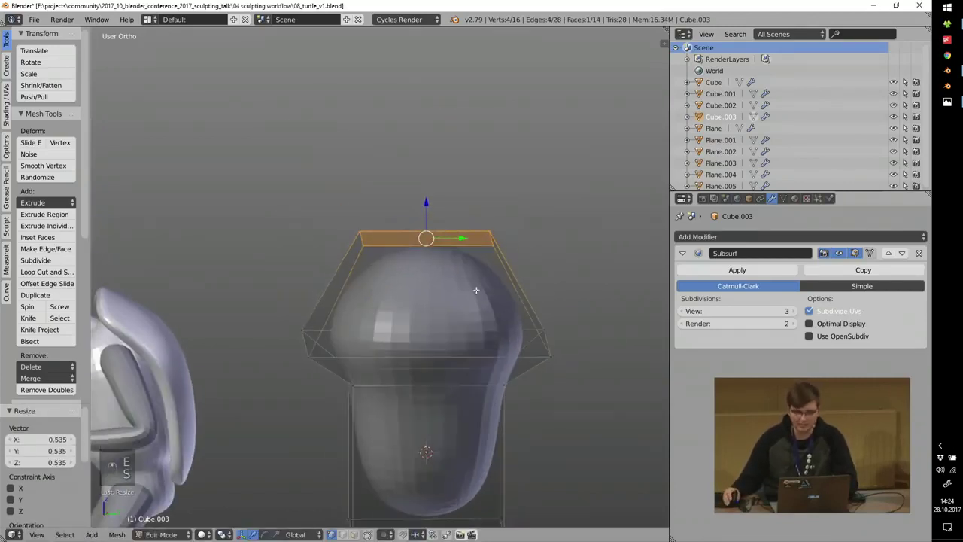
pyautogui.press('g')
pyautogui.click(468, 289)
pyautogui.press('r')
pyautogui.click(498, 238)
pyautogui.moveTo(498, 237); pyautogui.dragTo(531, 268, button='middle')
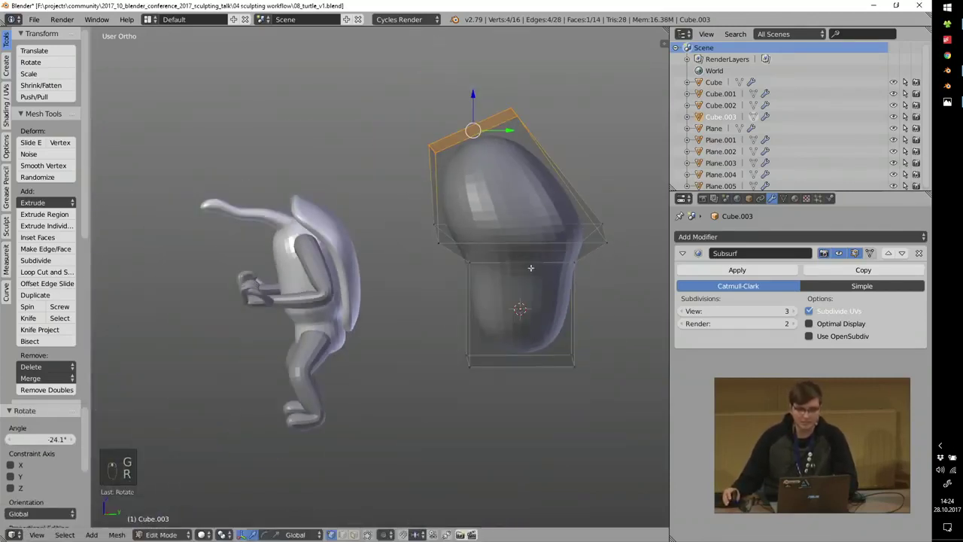
pyautogui.press('Tab')
pyautogui.moveTo(400, 251); pyautogui.dragTo(453, 255, button='middle')
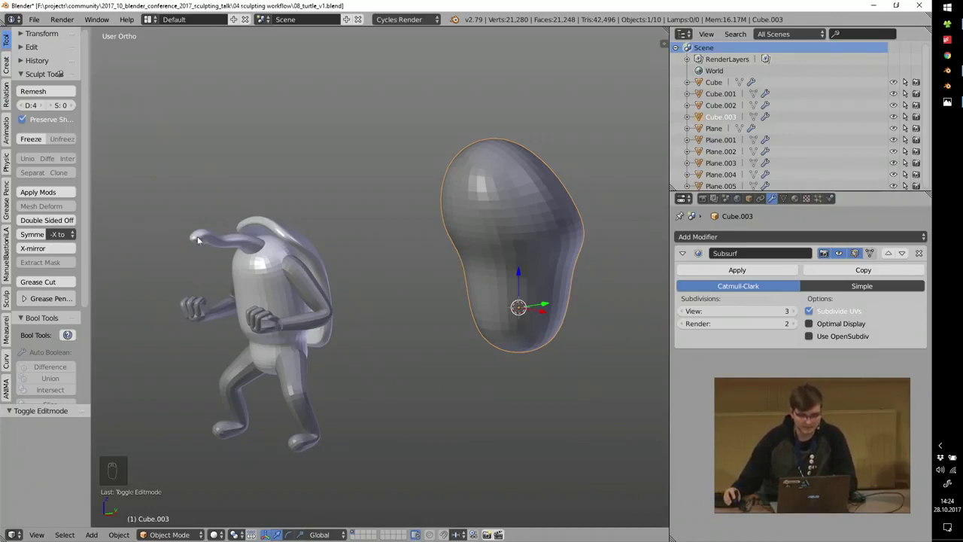
# Test-move several separate parts of the turtle one after another, cancelling each move.
pyautogui.keyDown('shift'); pyautogui.moveTo(241, 253); pyautogui.dragTo(223, 286, button='middle'); pyautogui.keyUp('shift')
pyautogui.rightClick(206, 273)
pyautogui.press('g')
pyautogui.rightClick(215, 260)
pyautogui.rightClick(231, 315)
pyautogui.press('g')
pyautogui.rightClick(202, 314)
pyautogui.rightClick(286, 313)
pyautogui.press('g')
pyautogui.rightClick(325, 327)
pyautogui.scroll(5, 240, 358)
pyautogui.rightClick(240, 359)
pyautogui.press('g')
pyautogui.rightClick(299, 330)
pyautogui.scroll(-4, 300, 327)
pyautogui.keyDown('shift'); pyautogui.moveTo(427, 251); pyautogui.dragTo(339, 291, button='middle'); pyautogui.keyUp('shift')
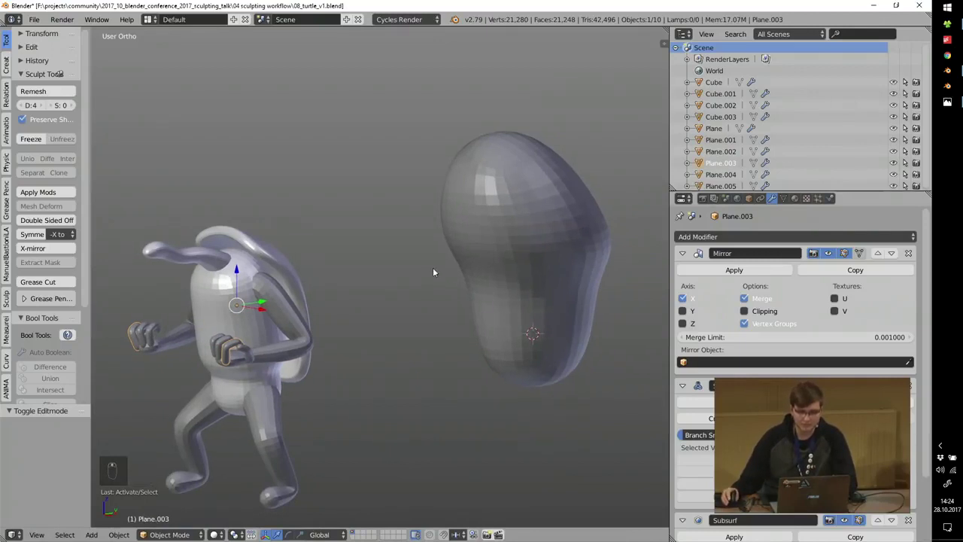
# In the right view, add a cube above the new body as its head and give it a level 3 subdivision surface.
pyautogui.keyDown('shift'); pyautogui.moveTo(517, 154); pyautogui.dragTo(497, 214, button='middle'); pyautogui.keyUp('shift')
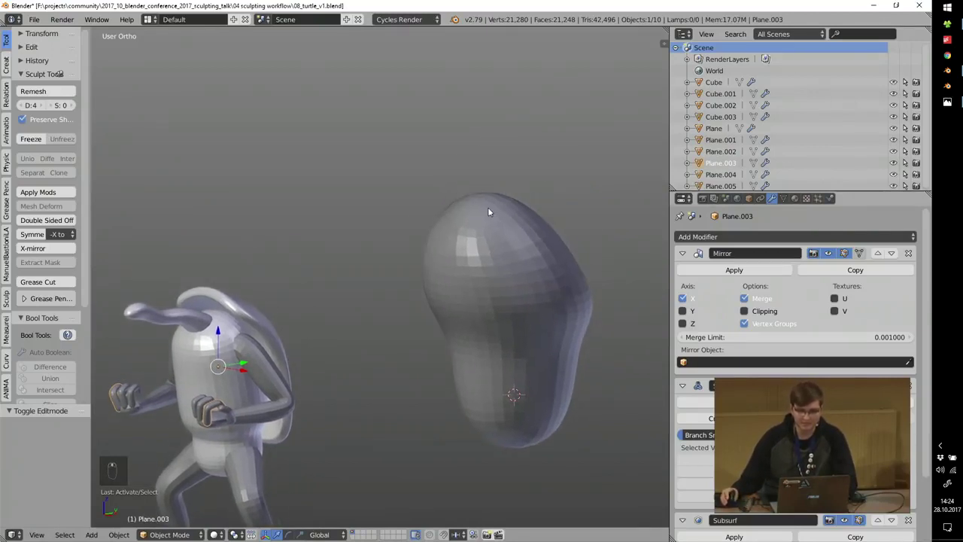
pyautogui.press('KP_3')
pyautogui.hotkey('shift', 'a')
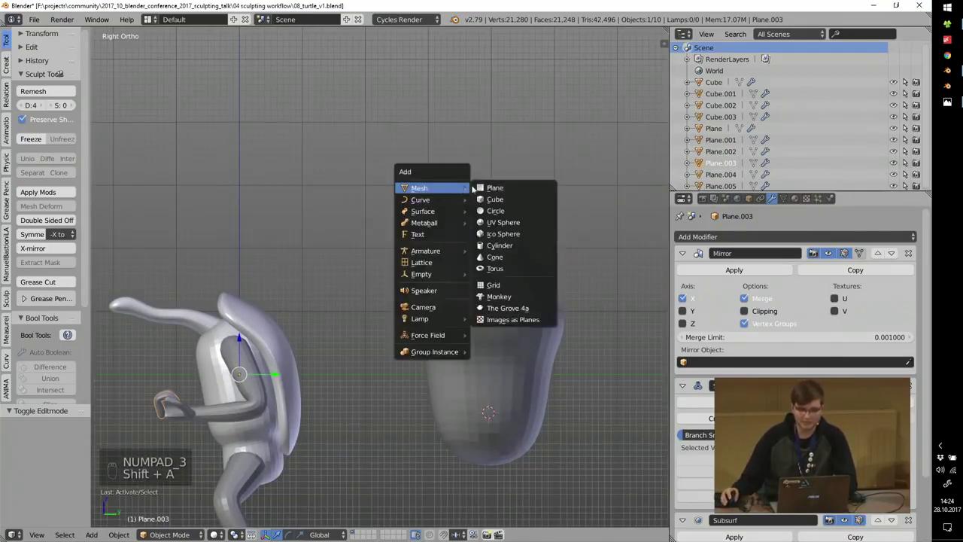
pyautogui.click(494, 199)
pyautogui.press('g')
pyautogui.click(449, 210)
pyautogui.hotkey('ctrl', '3')
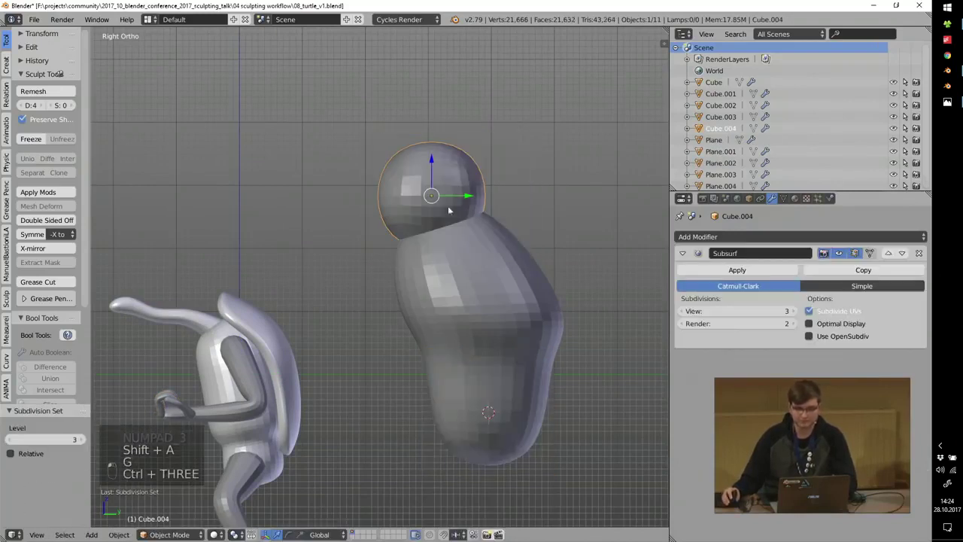
# In Edit Mode, scale down the head cube's lower front edge and pull it forward and slightly up.
pyautogui.scroll(2, 445, 215)
pyautogui.press('Tab')
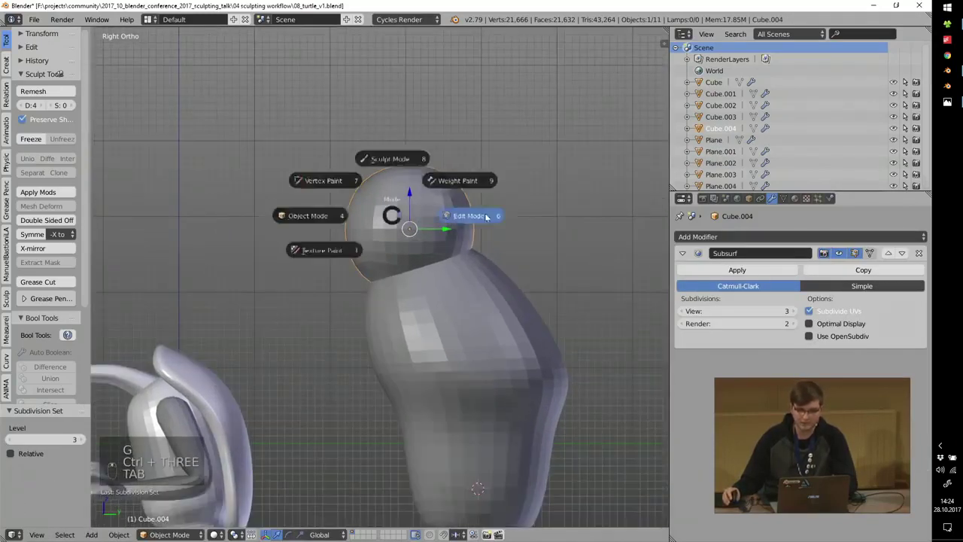
pyautogui.click(486, 216)
pyautogui.press('a')
pyautogui.press('a')
pyautogui.press('c')
pyautogui.click(332, 319)
pyautogui.rightClick(336, 324)
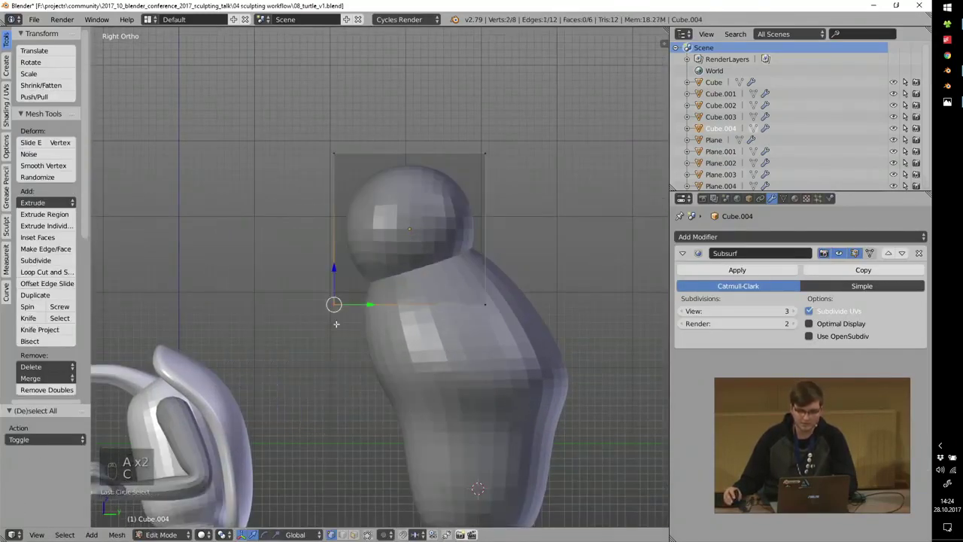
pyautogui.press('s')
pyautogui.click(421, 380)
pyautogui.press('g')
pyautogui.click(335, 344)
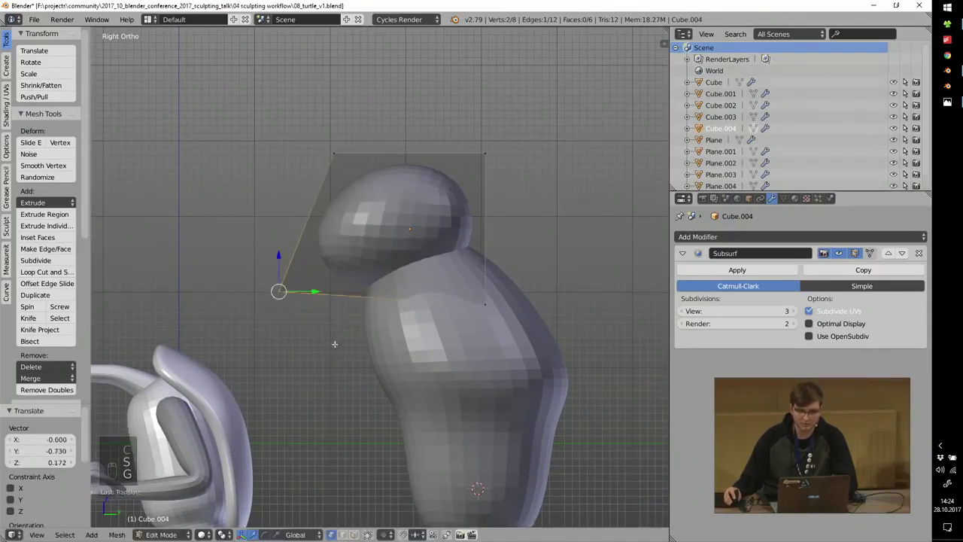
# Reposition the head cube's upper front edge to refine the head's shape, and return to Object Mode.
pyautogui.press('a')
pyautogui.press('c')
pyautogui.click(313, 157)
pyautogui.rightClick(331, 180)
pyautogui.press('g')
pyautogui.click(342, 193)
pyautogui.scroll(-3, 346, 226)
pyautogui.moveTo(325, 286)
pyautogui.mouseDown(button='middle')
pyautogui.moveTo(412, 288)
pyautogui.moveTo(422, 243)
pyautogui.mouseUp(button='middle')
pyautogui.press('Tab')
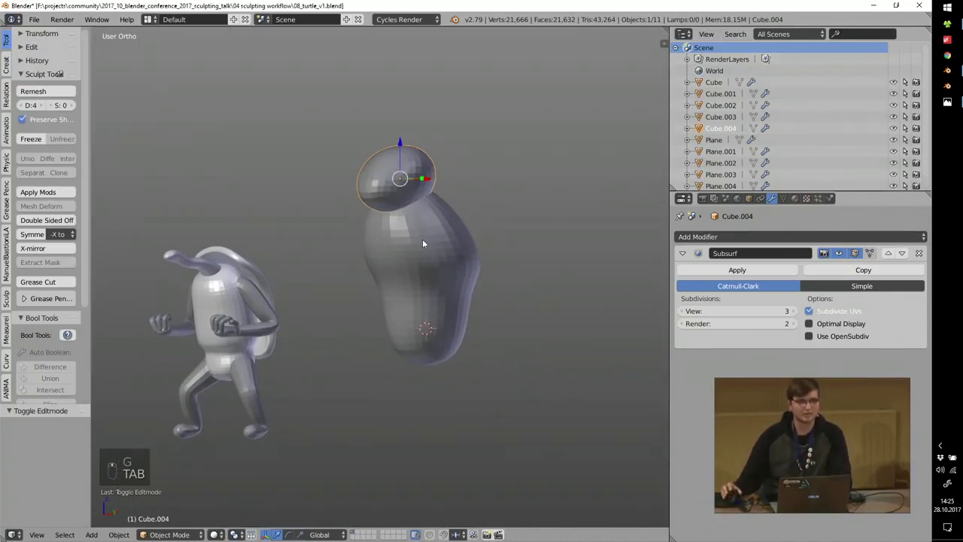
# Select the body along with the head, and add a Bezier curve at the body's upper back.
pyautogui.keyDown('shift'); pyautogui.moveTo(326, 301); pyautogui.dragTo(409, 260, button='middle'); pyautogui.keyUp('shift')
pyautogui.keyDown('shift'); pyautogui.rightClick(477, 199); pyautogui.keyUp('shift')
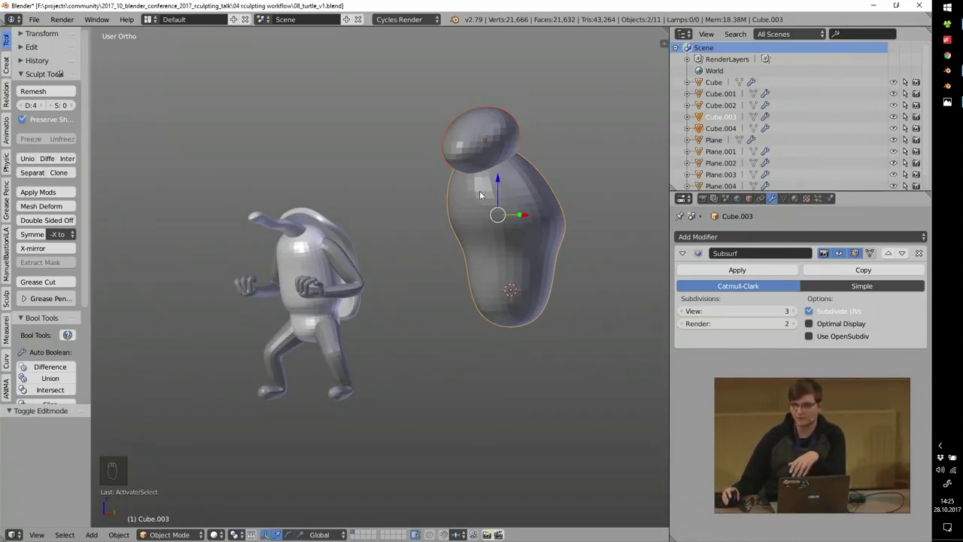
pyautogui.keyDown('shift'); pyautogui.moveTo(527, 206); pyautogui.dragTo(376, 260, button='middle'); pyautogui.keyUp('shift')
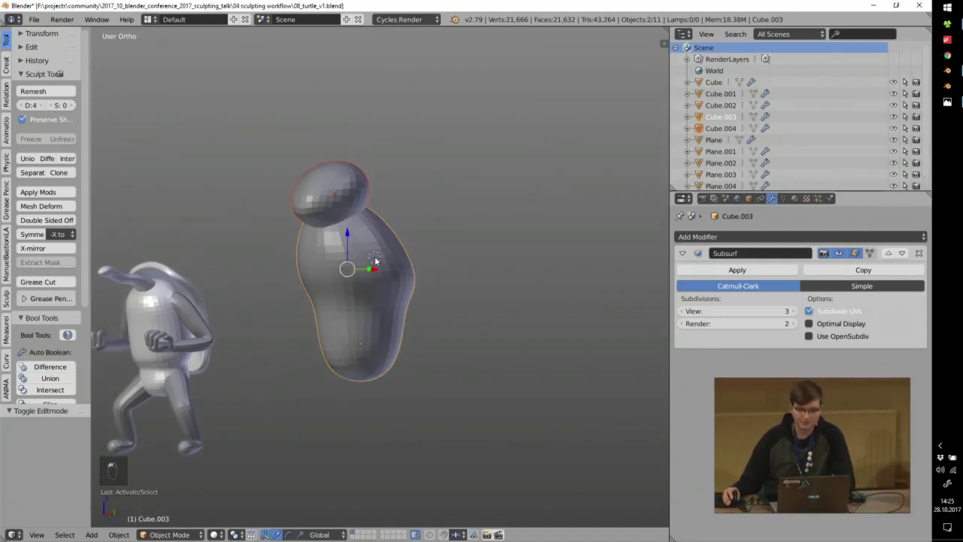
pyautogui.hotkey('shift', 'a')
pyautogui.moveTo(366, 269)
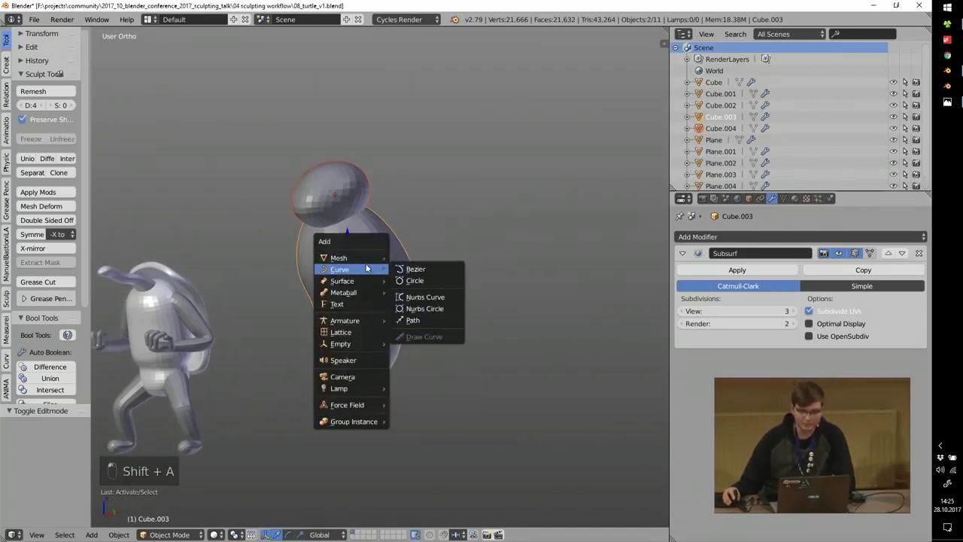
pyautogui.click(416, 269)
# Enlarge the Bezier curve and move it so that it runs outward from the body's back.
pyautogui.press('g')
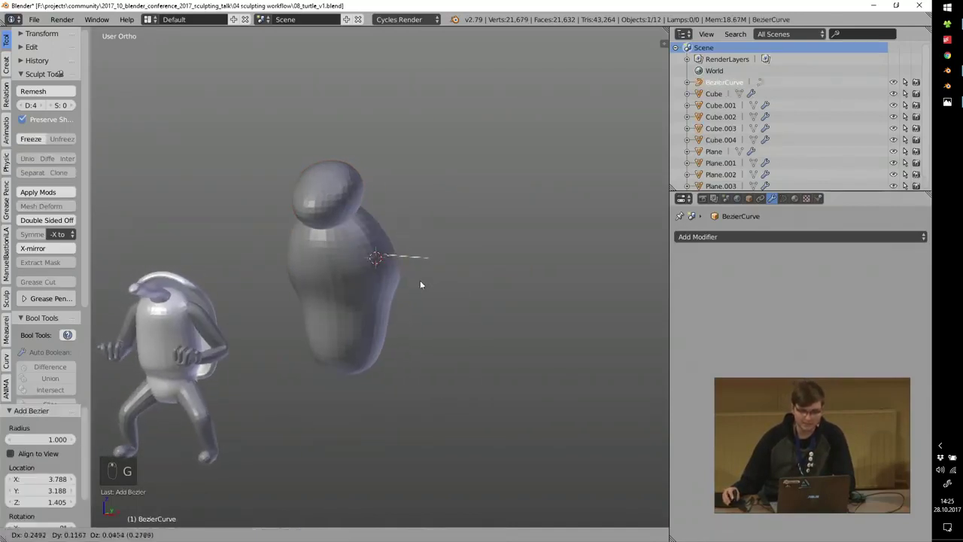
pyautogui.click(421, 279)
pyautogui.press('s')
pyautogui.click(562, 336)
pyautogui.press('g')
pyautogui.click(430, 274)
pyautogui.moveTo(430, 274); pyautogui.dragTo(342, 304, button='middle')
# Set the curve's fill mode to Full and increase its bevel depth to make a thick tube.
pyautogui.click(783, 198)
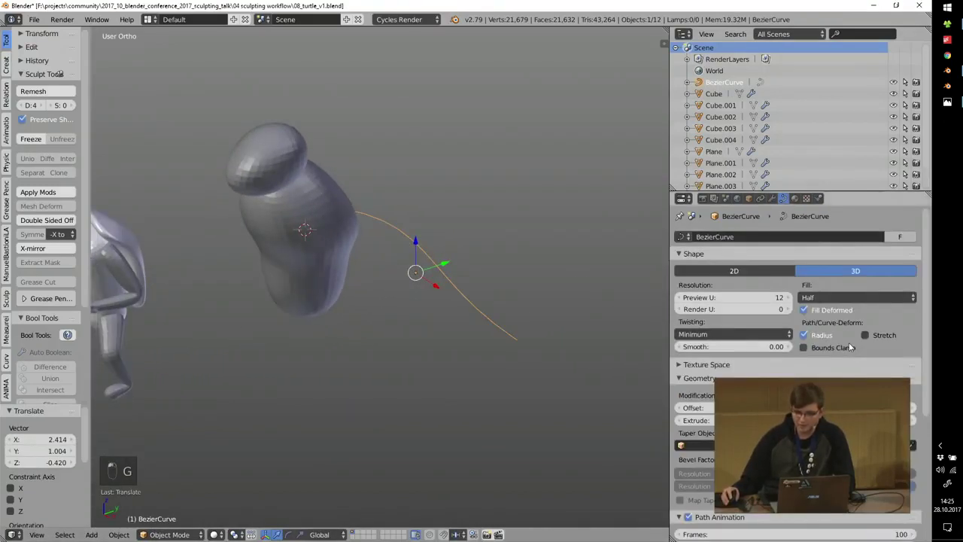
pyautogui.click(845, 299)
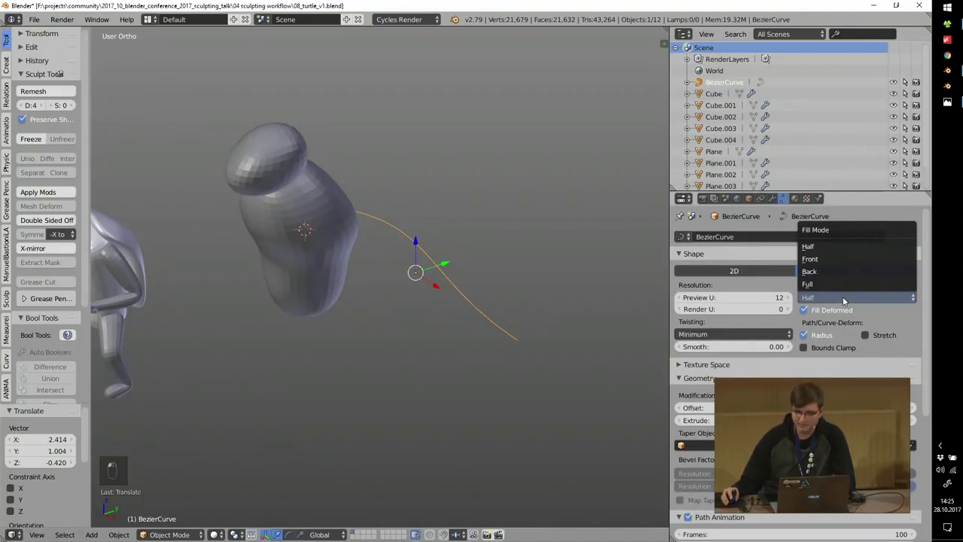
pyautogui.click(820, 284)
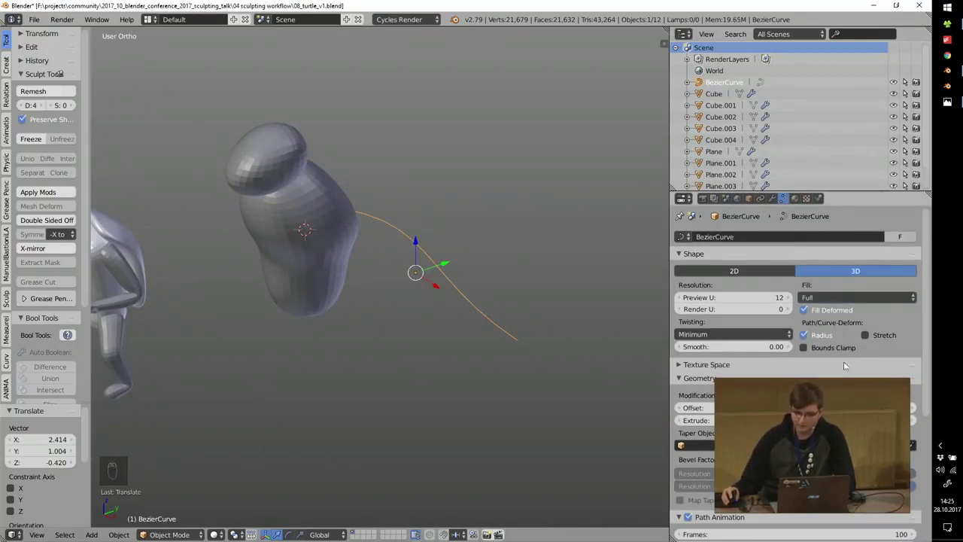
pyautogui.scroll(-1, 844, 364)
pyautogui.moveTo(857, 388); pyautogui.dragTo(880, 401)
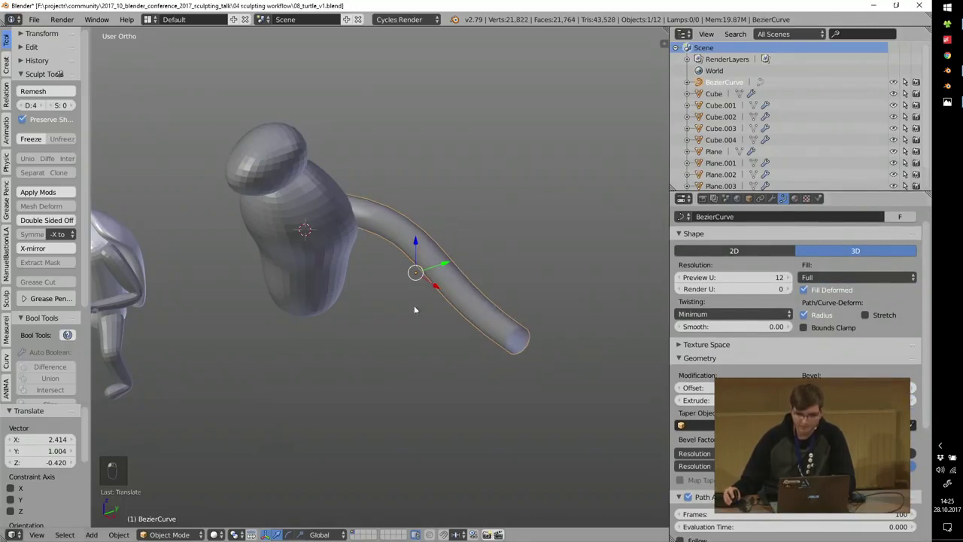
# Edit the curve and taper its outer end to a point by shrinking that control point's radius with a factor of 0.
pyautogui.press('Tab')
pyautogui.rightClick(521, 348)
pyautogui.hotkey('alt', 's')
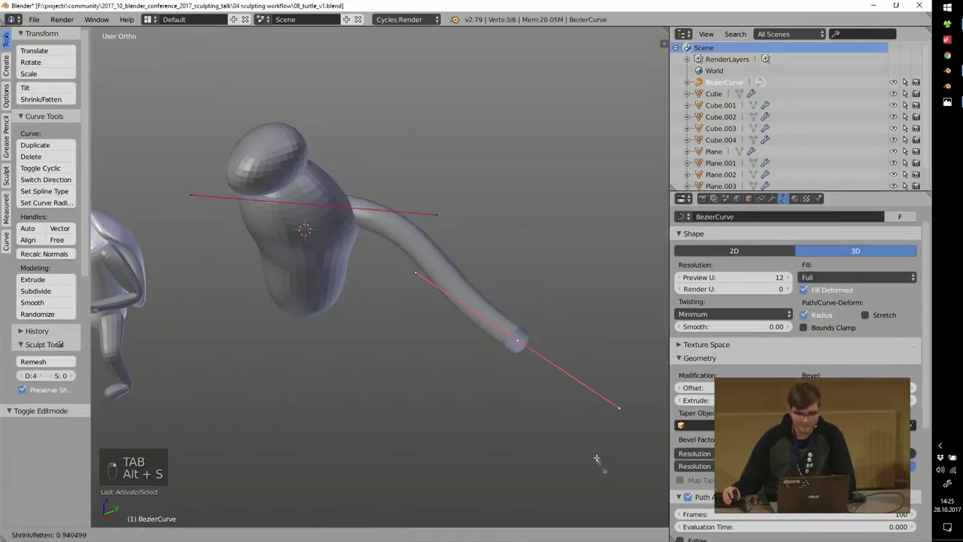
pyautogui.rightClick(635, 465)
pyautogui.hotkey('alt', 's')
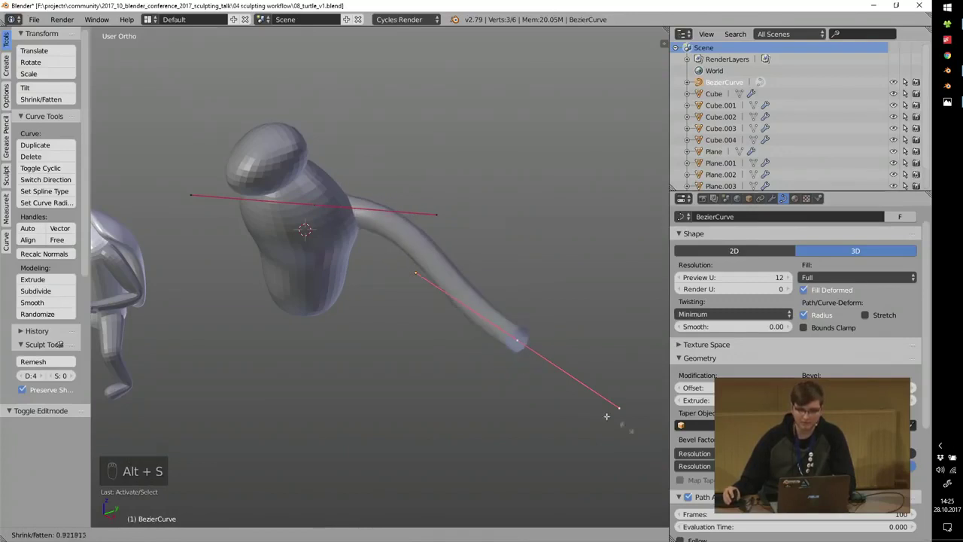
pyautogui.click(532, 382)
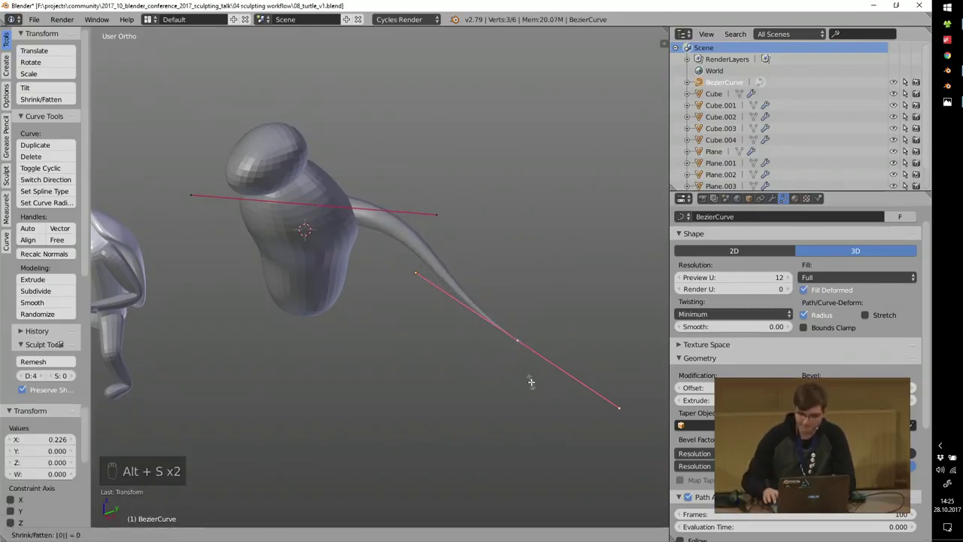
# Rotate the curve's control point at the body, scale it by about 1.552, and move it so the tube arches.
pyautogui.rightClick(332, 220)
pyautogui.moveTo(332, 220); pyautogui.dragTo(382, 273, button='middle')
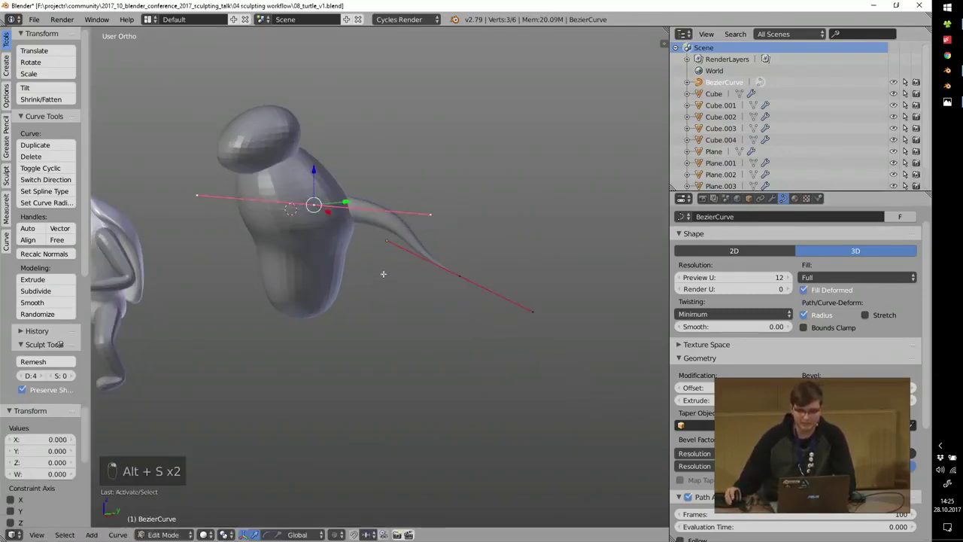
pyautogui.press('r')
pyautogui.click(432, 217)
pyautogui.press('g')
pyautogui.click(398, 258)
pyautogui.press('s')
pyautogui.click(465, 307)
pyautogui.press('g')
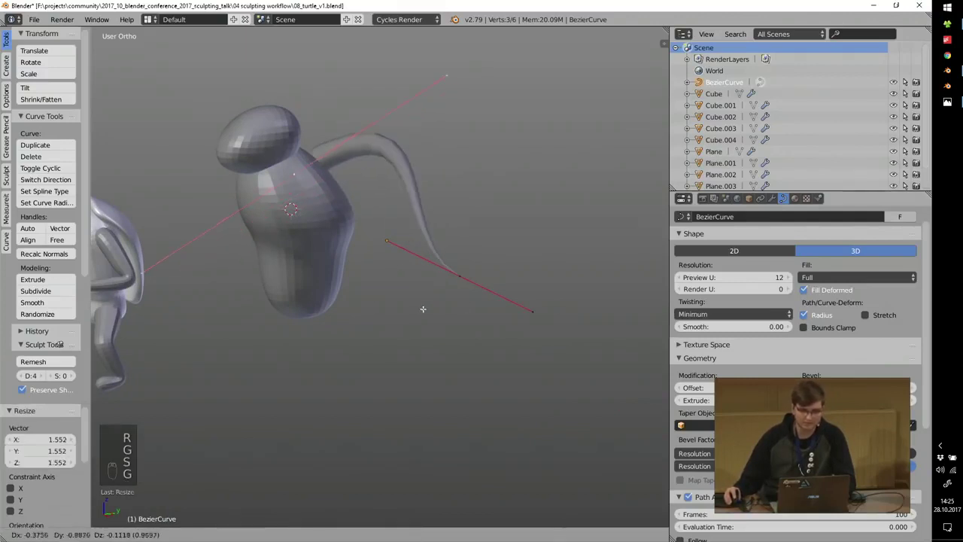
pyautogui.click(424, 310)
pyautogui.moveTo(432, 230); pyautogui.dragTo(516, 243, button='middle')
# Convert the curve to a mesh and examine its vertices in Edit Mode.
pyautogui.press('Tab')
pyautogui.hotkey('alt', 'c')
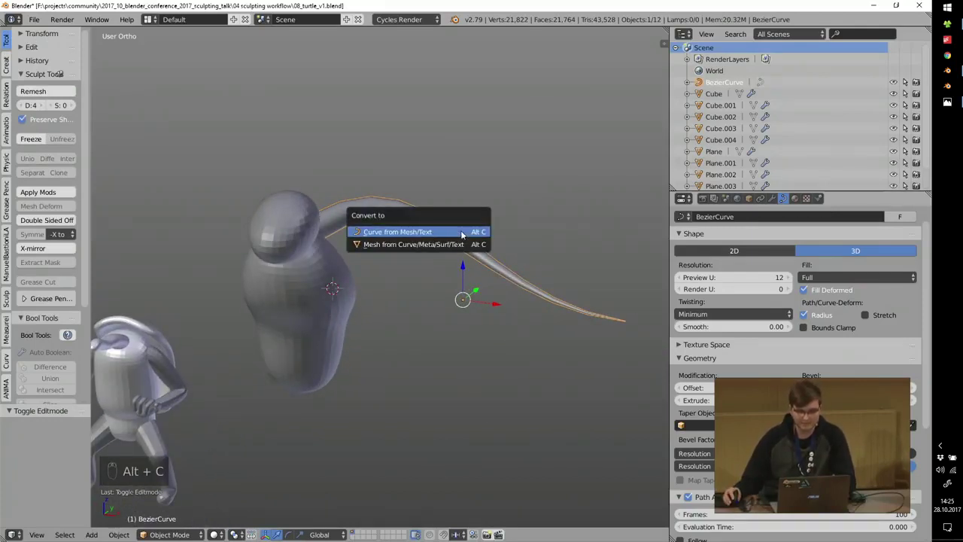
pyautogui.click(379, 245)
pyautogui.press('Tab')
pyautogui.scroll(3, 342, 196)
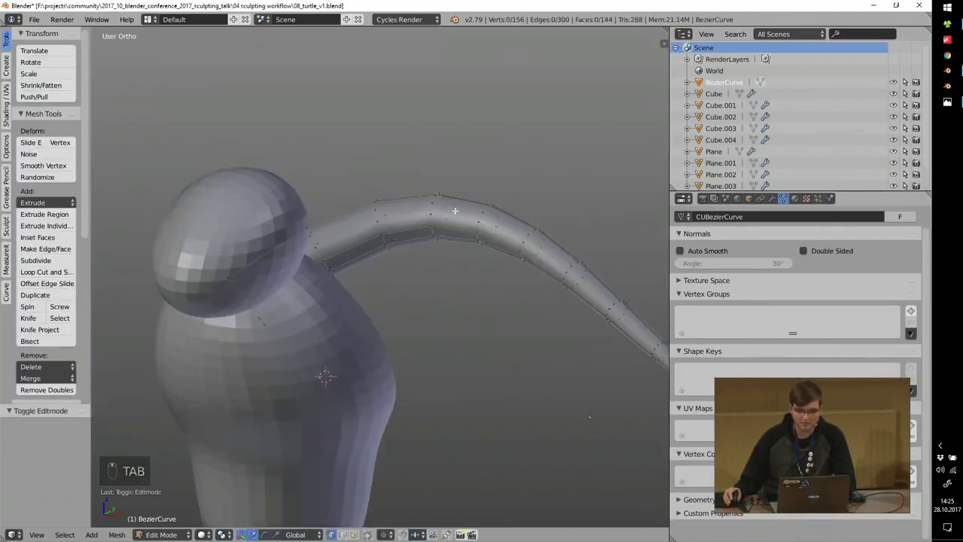
pyautogui.press('Tab')
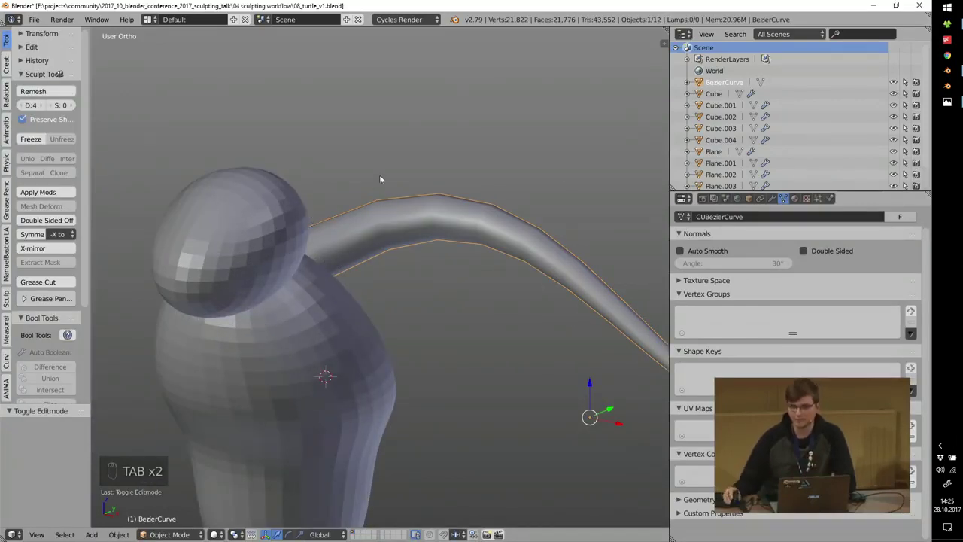
# Select the turtle's arms and examine their underlying vertices in Edit Mode.
pyautogui.scroll(-6, 381, 180)
pyautogui.keyDown('shift'); pyautogui.moveTo(148, 293); pyautogui.dragTo(239, 236, button='middle'); pyautogui.keyUp('shift')
pyautogui.scroll(5, 239, 236)
pyautogui.scroll(1, 444, 257)
pyautogui.keyDown('shift'); pyautogui.moveTo(370, 292); pyautogui.dragTo(479, 270, button='middle'); pyautogui.keyUp('shift')
pyautogui.rightClick(469, 260)
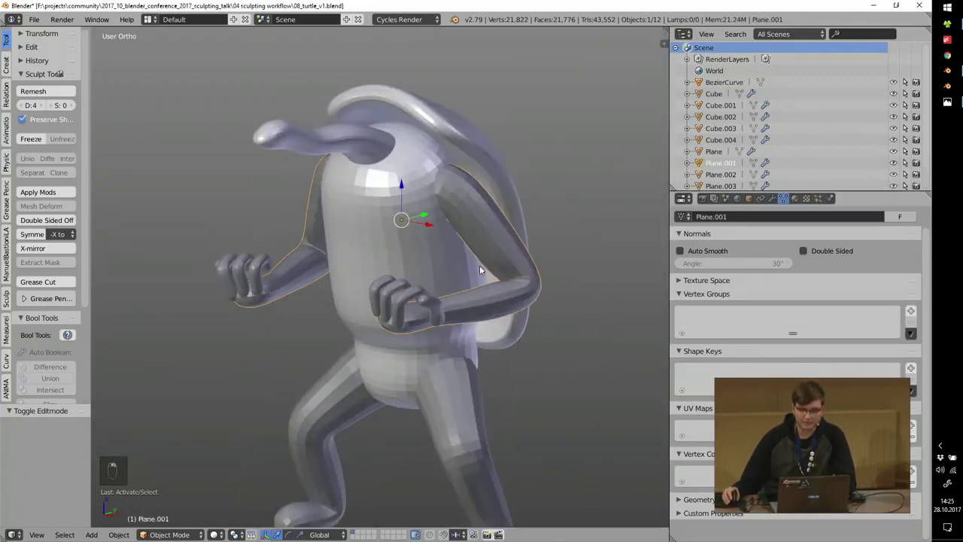
pyautogui.scroll(1, 472, 272)
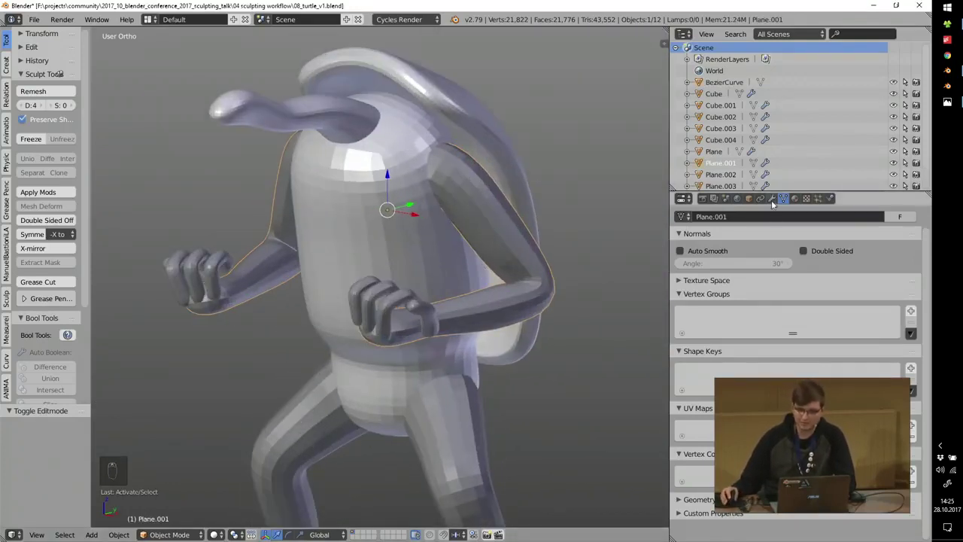
pyautogui.press('Tab')
pyautogui.moveTo(356, 228); pyautogui.dragTo(410, 271, button='middle')
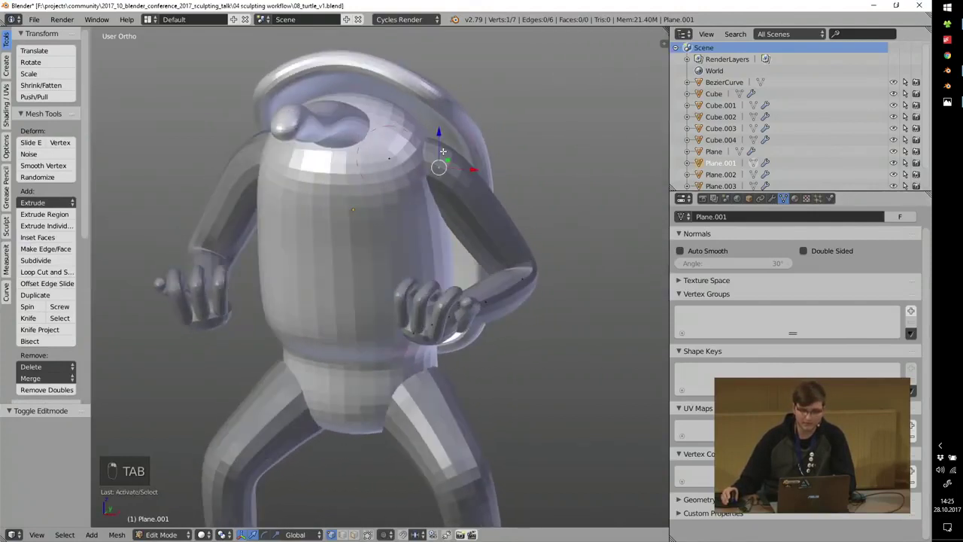
pyautogui.press('g')
pyautogui.press('a')
pyautogui.press('a')
pyautogui.press('a')
pyautogui.press('g')
pyautogui.press('Tab')
# Collapse the arms' modifiers and switch off the viewport display of Mirror, Skin and Subsurf.
pyautogui.click(772, 198)
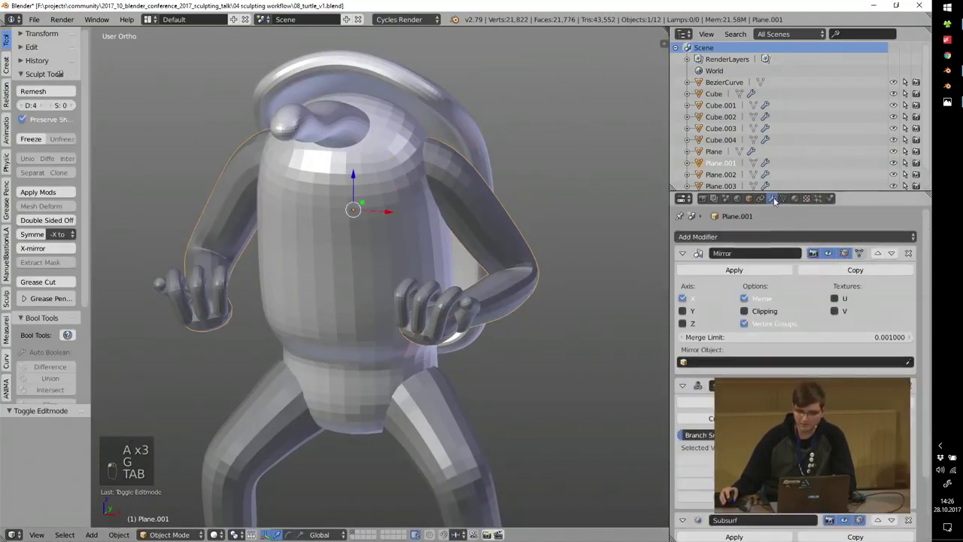
pyautogui.keyDown('ctrl'); pyautogui.click(681, 253); pyautogui.keyUp('ctrl')
pyautogui.click(839, 253)
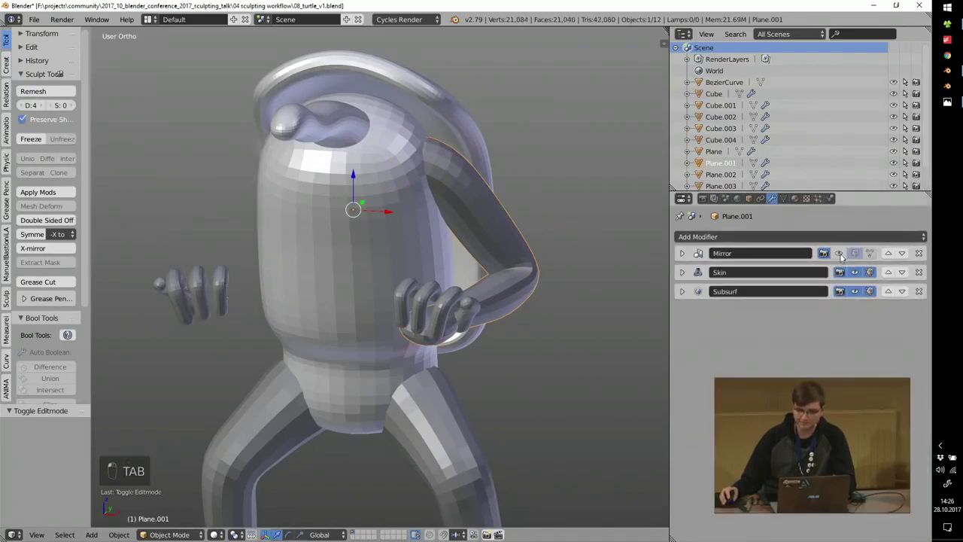
pyautogui.click(854, 272)
pyautogui.click(840, 291)
# Examine the arm's bare vertex chain in Edit Mode by selecting the elbow vertex and test-moving it.
pyautogui.moveTo(497, 248); pyautogui.dragTo(388, 242, button='middle')
pyautogui.press('Tab')
pyautogui.moveTo(555, 255); pyautogui.dragTo(535, 291, button='middle')
pyautogui.rightClick(535, 290)
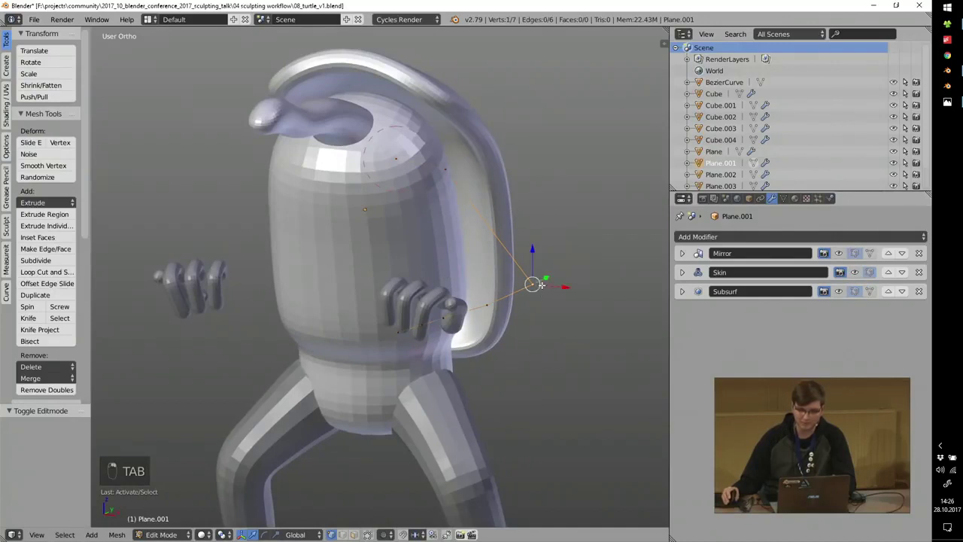
pyautogui.press('g')
pyautogui.rightClick(559, 276)
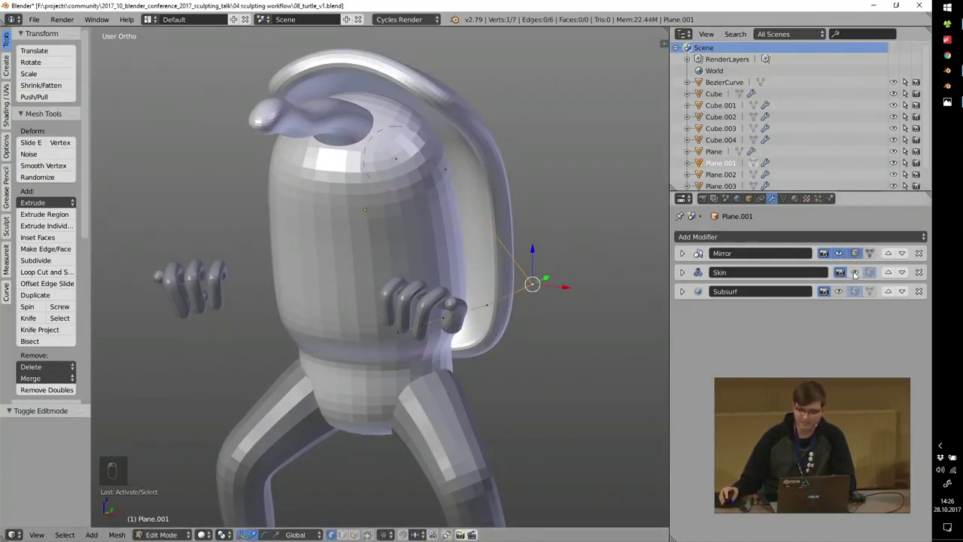
# Turn the viewport display of the arms' Skin and Subsurf modifiers back on and return to Object Mode.
pyautogui.click(854, 274)
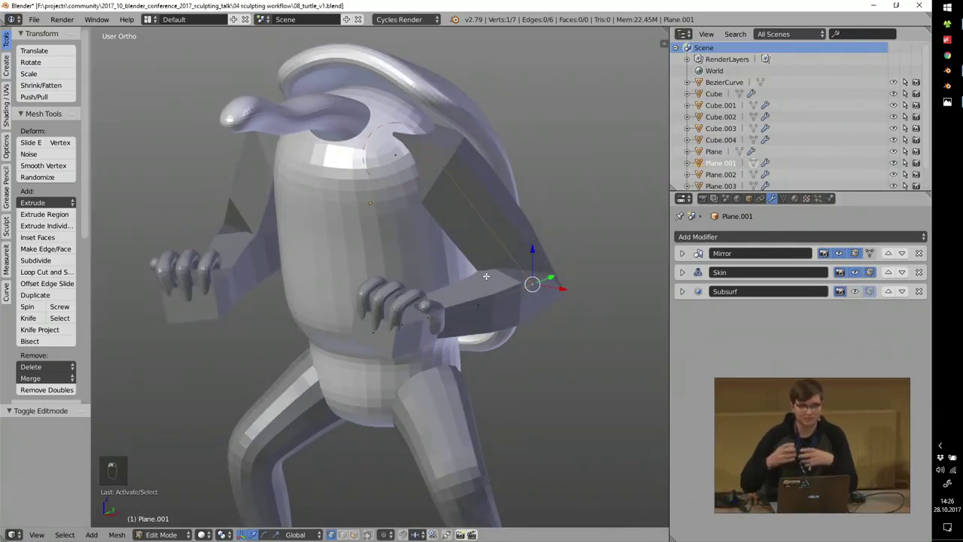
pyautogui.click(855, 292)
pyautogui.moveTo(451, 234); pyautogui.dragTo(391, 274, button='middle')
pyautogui.scroll(1, 530, 246)
pyautogui.press('Tab')
# Select one of the turtle's fingers and briefly examine its underlying vertices in Edit Mode.
pyautogui.scroll(-2, 362, 257)
pyautogui.scroll(4, 391, 275)
pyautogui.rightClick(378, 258)
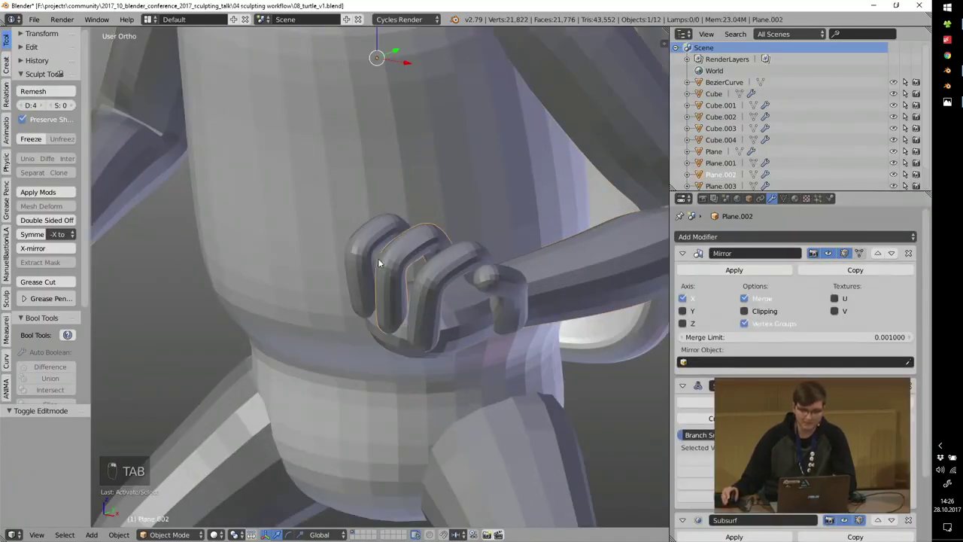
pyautogui.scroll(-1, 378, 258)
pyautogui.press('Tab')
pyautogui.press('Tab')
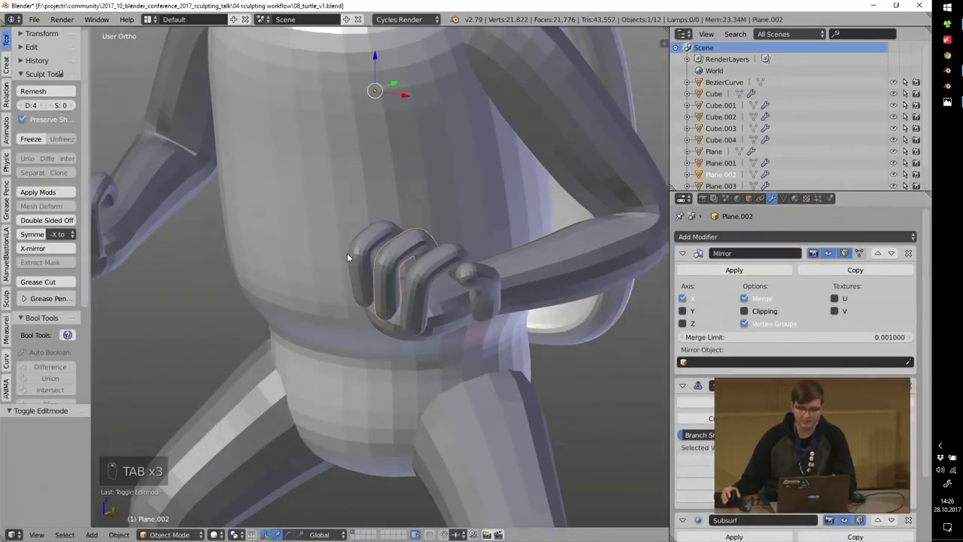
pyautogui.scroll(-2, 350, 255)
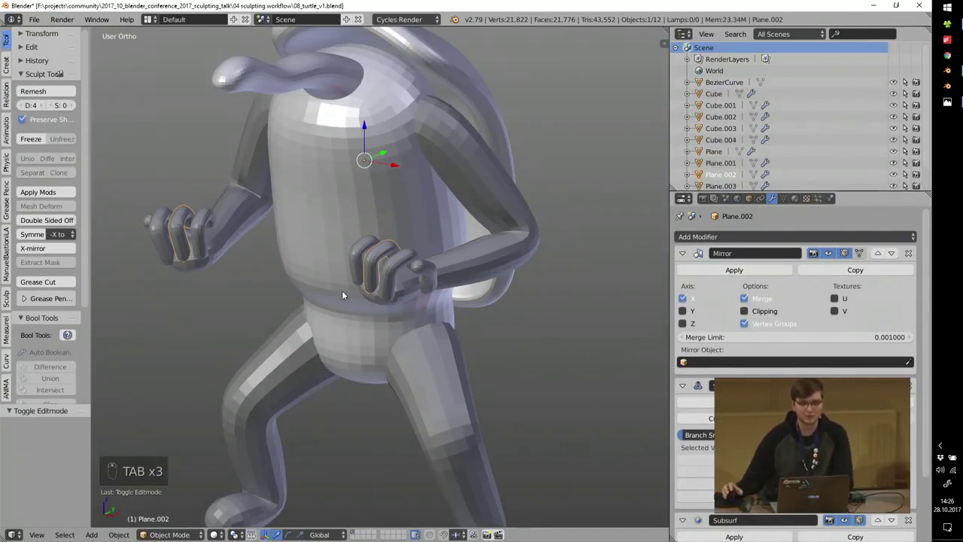
pyautogui.scroll(-3, 471, 179)
pyautogui.moveTo(471, 179)
pyautogui.mouseDown(button='middle')
pyautogui.moveTo(449, 187)
pyautogui.moveTo(483, 176)
pyautogui.mouseUp(button='middle')
# Duplicate the turtle's arms and place the copy about 2.8 units above the original.
pyautogui.rightClick(446, 179)
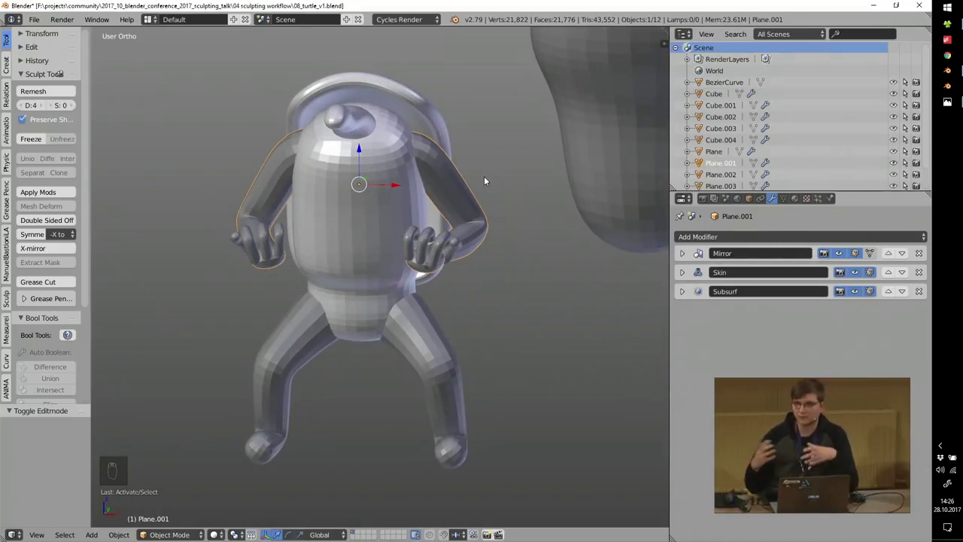
pyautogui.keyDown('shift'); pyautogui.moveTo(484, 176); pyautogui.dragTo(478, 352, button='middle'); pyautogui.keyUp('shift')
pyautogui.hotkey('shift', 'd')
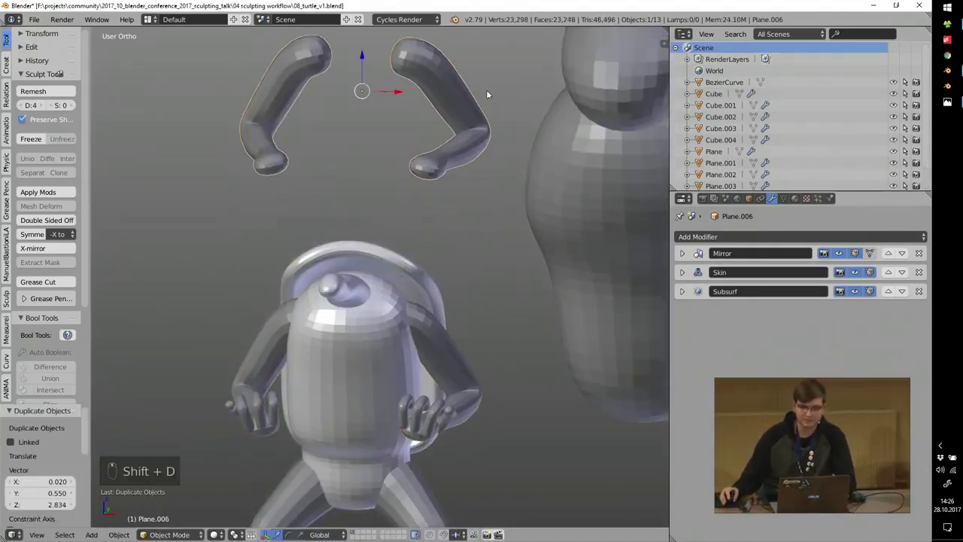
pyautogui.click(486, 90)
pyautogui.moveTo(486, 89); pyautogui.dragTo(622, 158, button='middle')
# Extrude two extra branches upward from the vertices near the copied arm's shoulder in Edit Mode.
pyautogui.press('Tab')
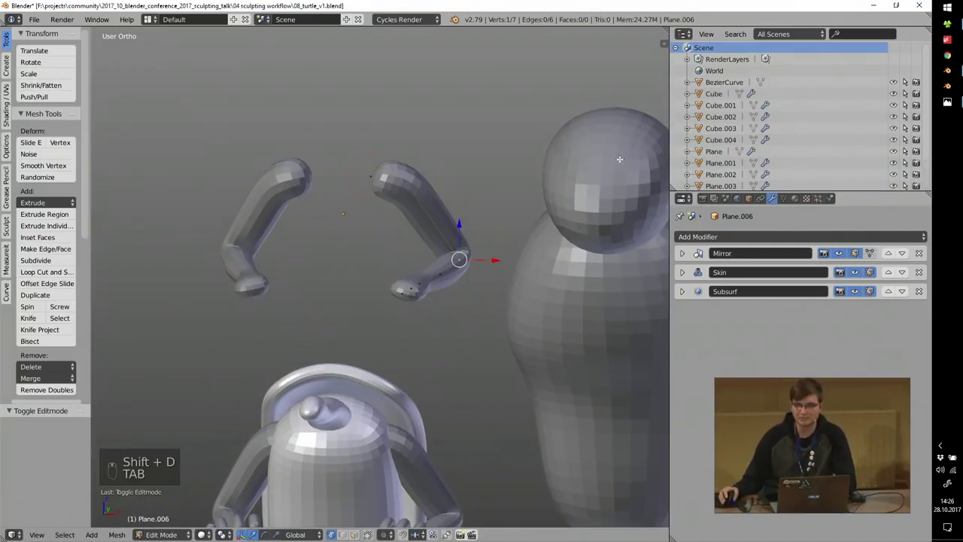
pyautogui.scroll(3, 414, 180)
pyautogui.rightClick(413, 180)
pyautogui.keyDown('shift'); pyautogui.moveTo(437, 153); pyautogui.dragTo(399, 184, button='middle'); pyautogui.keyUp('shift')
pyautogui.scroll(3, 399, 185)
pyautogui.press('e')
pyautogui.click(550, 101)
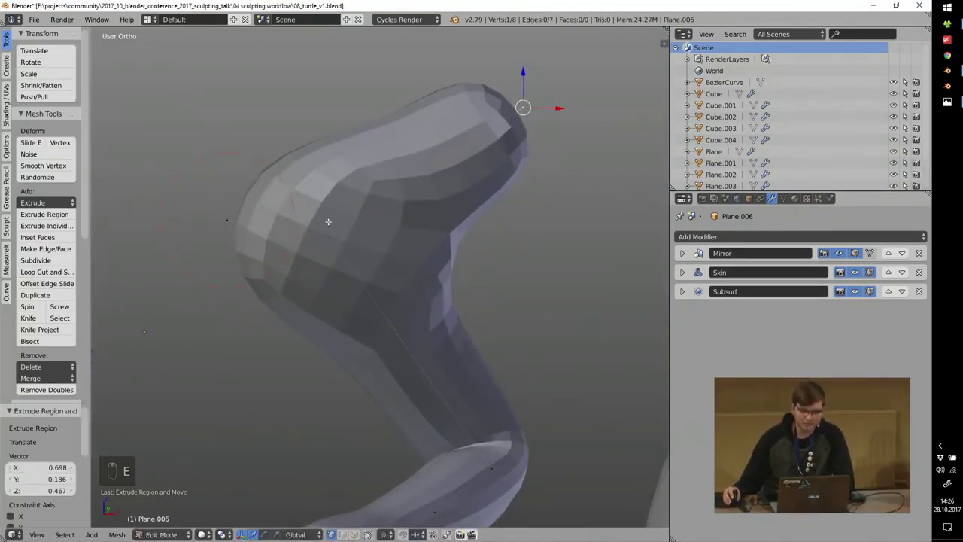
pyautogui.rightClick(332, 227)
pyautogui.press('e')
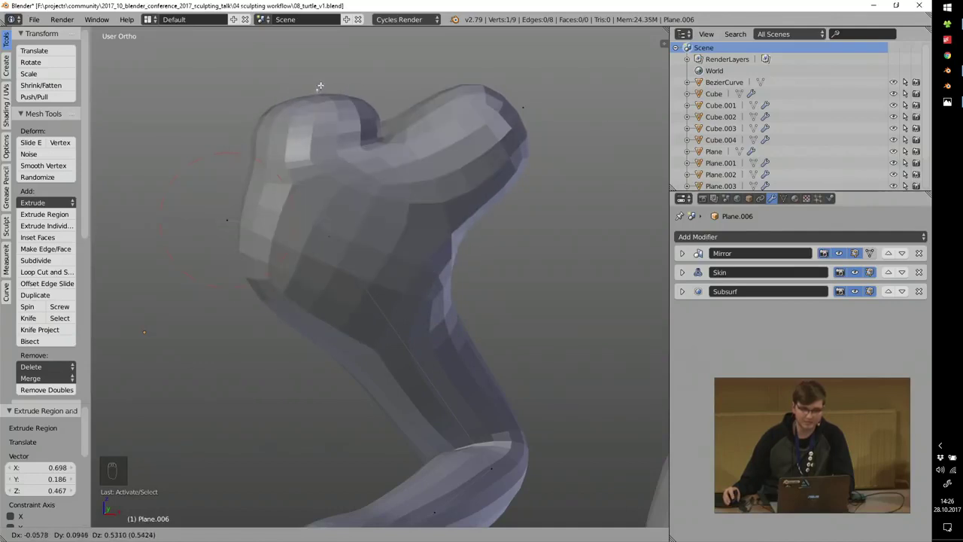
pyautogui.click(285, 116)
pyautogui.moveTo(173, 154); pyautogui.dragTo(252, 218, button='middle')
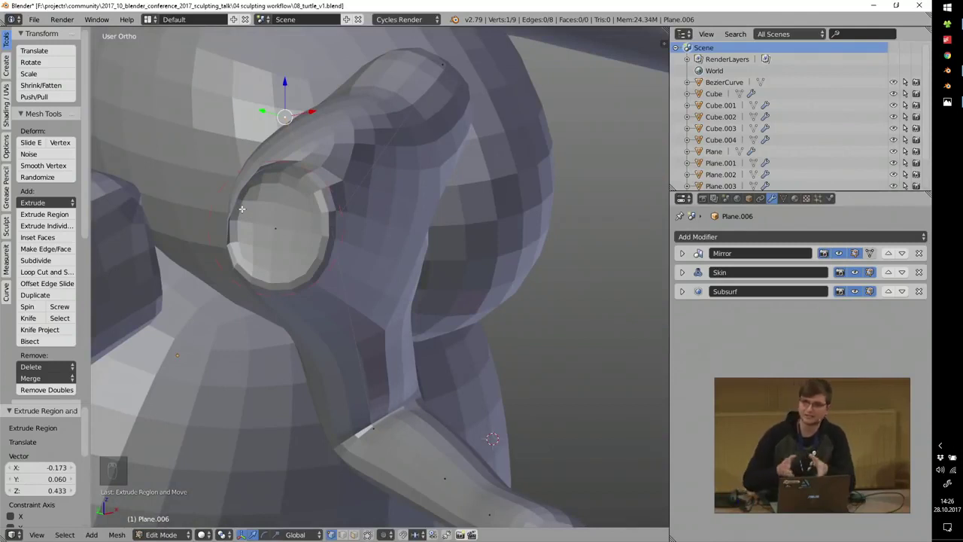
pyautogui.moveTo(241, 208); pyautogui.dragTo(303, 197, button='middle')
# Undo the branch extrusions on the copied arms and return to Object Mode.
pyautogui.scroll(-3, 303, 197)
pyautogui.moveTo(376, 197); pyautogui.dragTo(377, 163, button='middle')
pyautogui.hotkey('ctrl', 'z')
pyautogui.hotkey('ctrl', 'z')
pyautogui.hotkey('ctrl', 'z')
pyautogui.hotkey('ctrl', 'z')
pyautogui.hotkey('ctrl', 'z')
pyautogui.press('Tab')
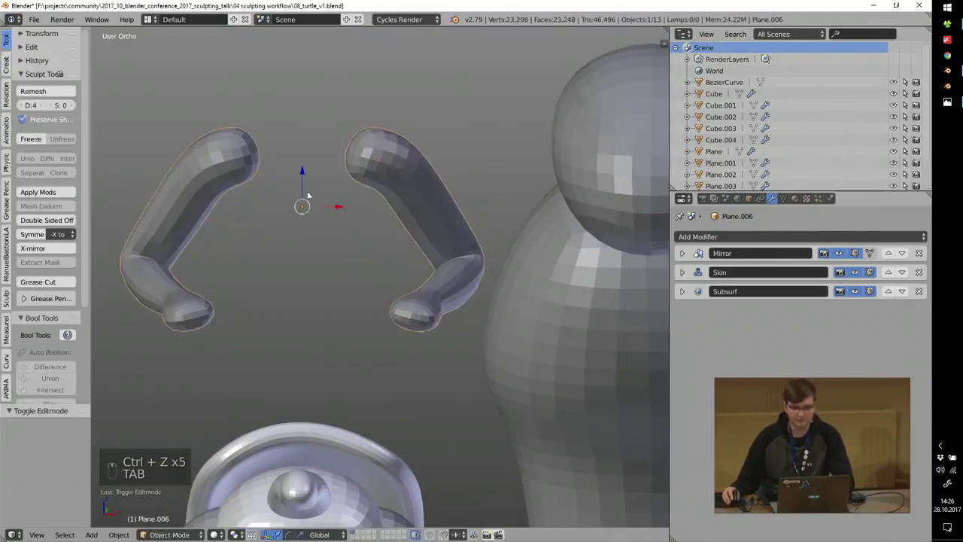
pyautogui.scroll(-3, 358, 168)
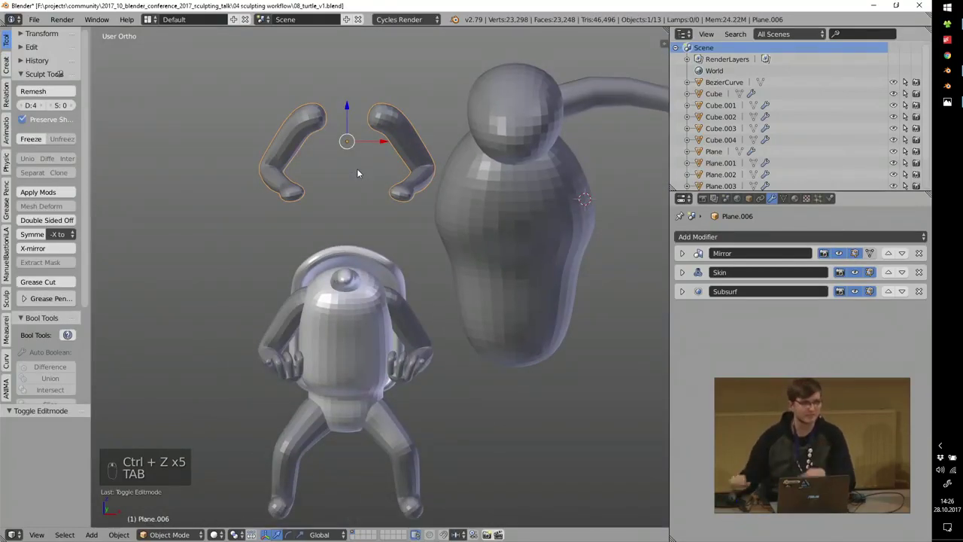
# Delete the duplicated arms above the turtle.
pyautogui.moveTo(367, 208); pyautogui.dragTo(324, 226, button='middle')
pyautogui.press('x')
pyautogui.click(325, 227)
pyautogui.keyDown('shift'); pyautogui.moveTo(334, 316); pyautogui.dragTo(408, 242, button='middle'); pyautogui.keyUp('shift')
pyautogui.scroll(3, 408, 241)
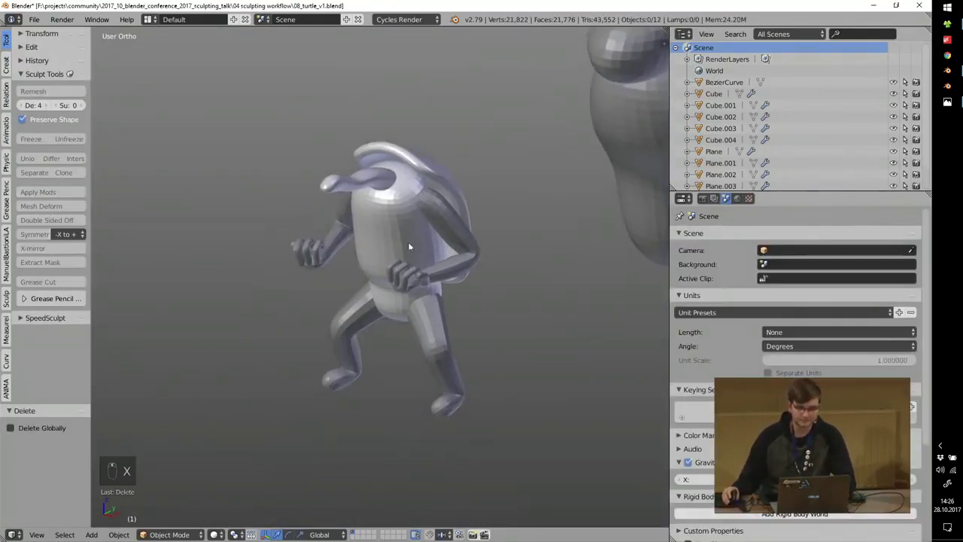
# Duplicate the turtle's arms in place and move all vertices of the copy down about 1.1 units in Edit Mode.
pyautogui.rightClick(470, 182)
pyautogui.scroll(3, 417, 304)
pyautogui.scroll(-4, 453, 252)
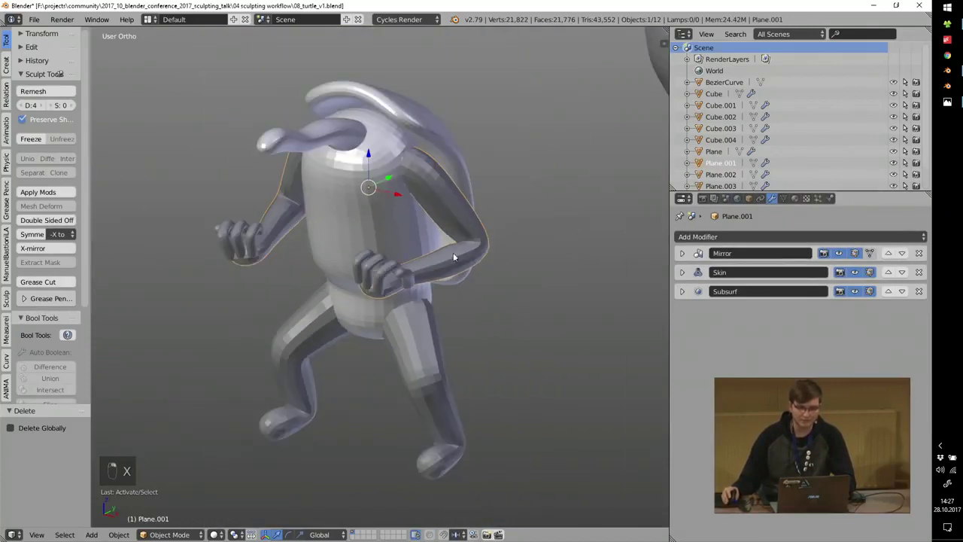
pyautogui.hotkey('shift', 'd')
pyautogui.rightClick(451, 227)
pyautogui.press('Tab')
pyautogui.press('a')
pyautogui.press('a')
pyautogui.press('a')
pyautogui.press('a')
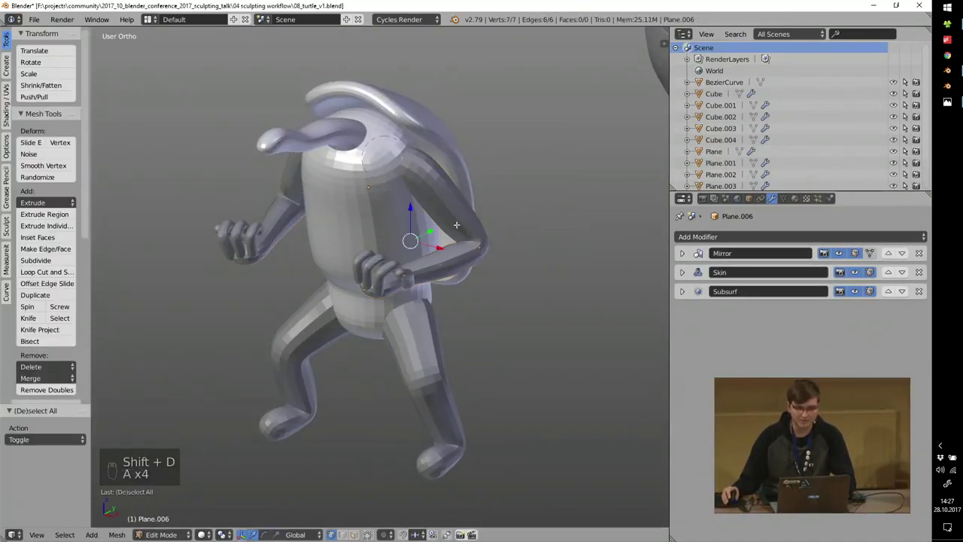
pyautogui.press('g')
pyautogui.click(332, 267)
# Return to Object Mode and delete the lowered copy of the arms.
pyautogui.press('Tab')
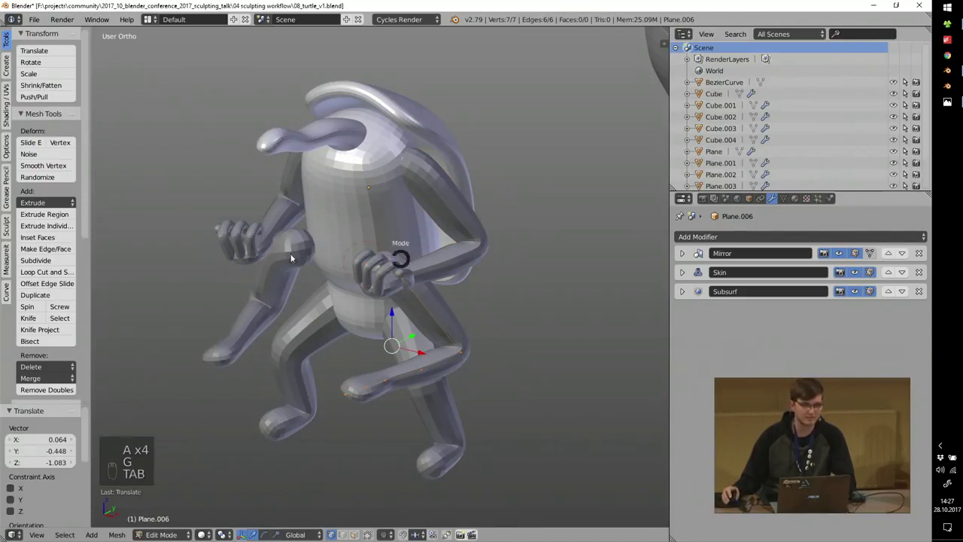
pyautogui.press('x')
pyautogui.click(284, 266)
pyautogui.moveTo(351, 228)
pyautogui.mouseDown(button='middle')
pyautogui.moveTo(340, 260)
pyautogui.moveTo(377, 211)
pyautogui.moveTo(350, 209)
pyautogui.mouseUp(button='middle')
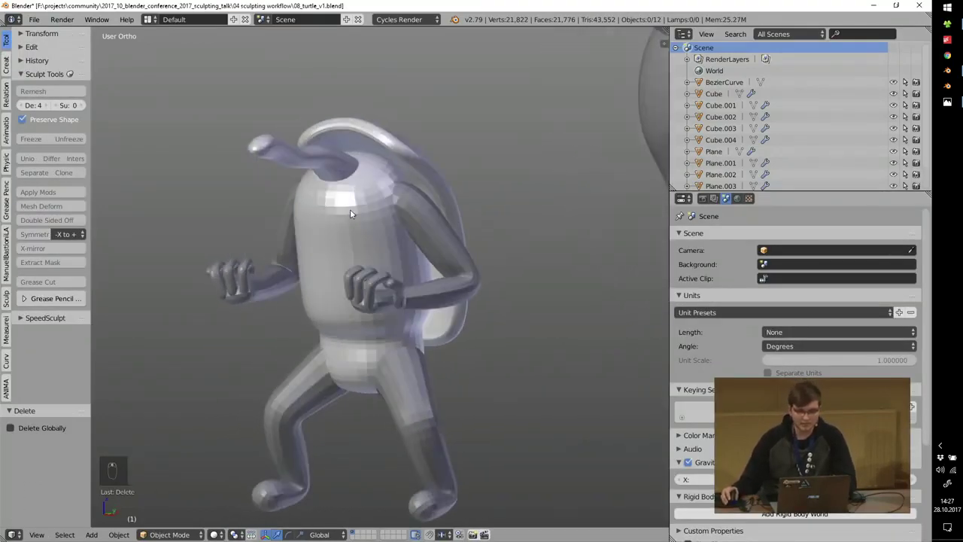
# Delete the demonstration body, curved tube and ellipsoid head beside the turtle.
pyautogui.scroll(-5, 368, 210)
pyautogui.rightClick(520, 163)
pyautogui.press('x')
pyautogui.click(520, 163)
pyautogui.rightClick(577, 118)
pyautogui.press('x')
pyautogui.click(575, 118)
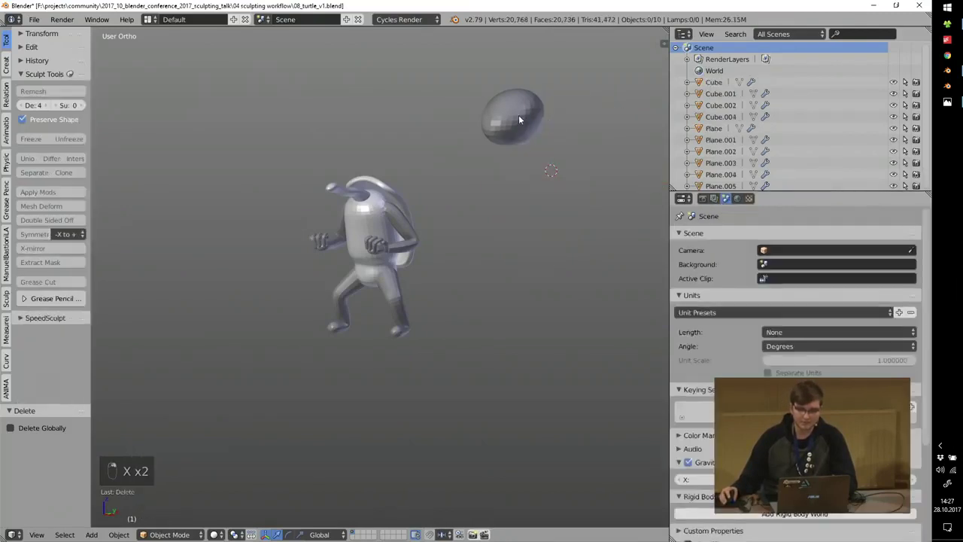
pyautogui.rightClick(518, 115)
pyautogui.press('x')
pyautogui.scroll(5, 346, 214)
pyautogui.moveTo(346, 214); pyautogui.dragTo(357, 228, button='middle')
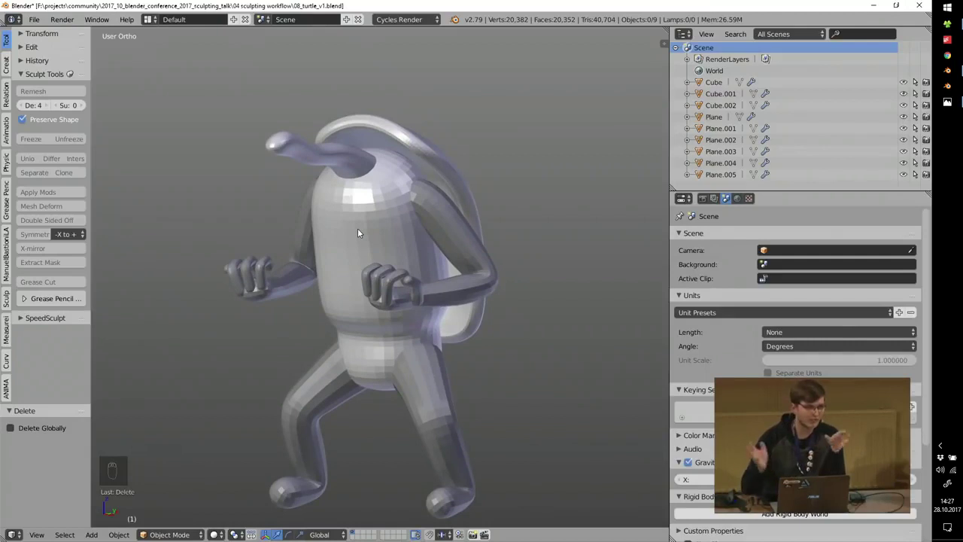
# Examine how the turtle's separate fingers, arms and body overlap, selecting the arms and body for comparison.
pyautogui.scroll(4, 432, 355)
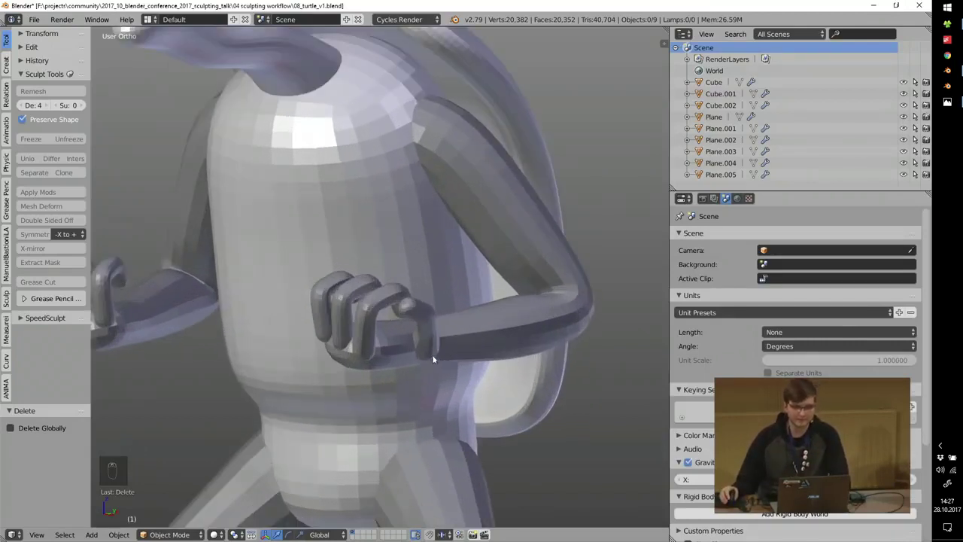
pyautogui.moveTo(435, 229); pyautogui.dragTo(438, 207, button='middle')
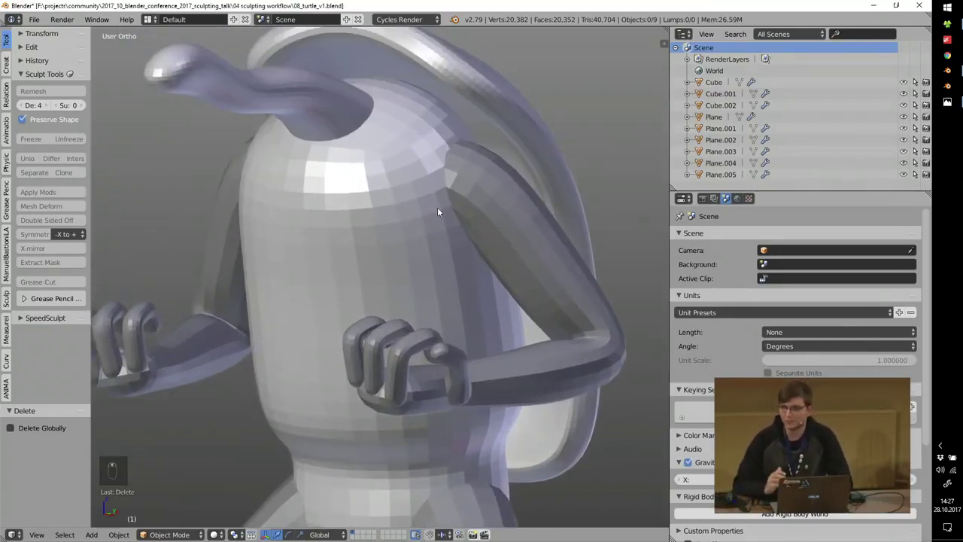
pyautogui.scroll(4, 416, 391)
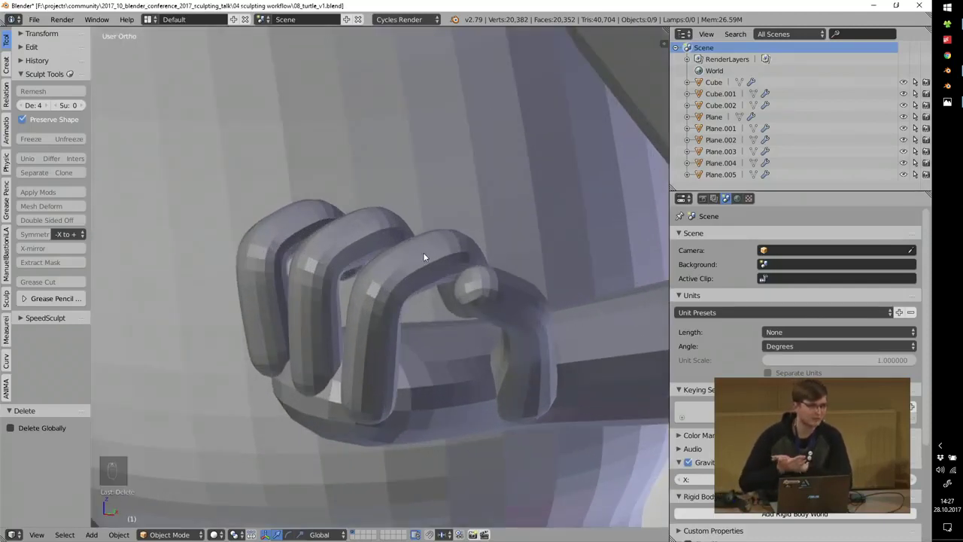
pyautogui.scroll(-6, 423, 257)
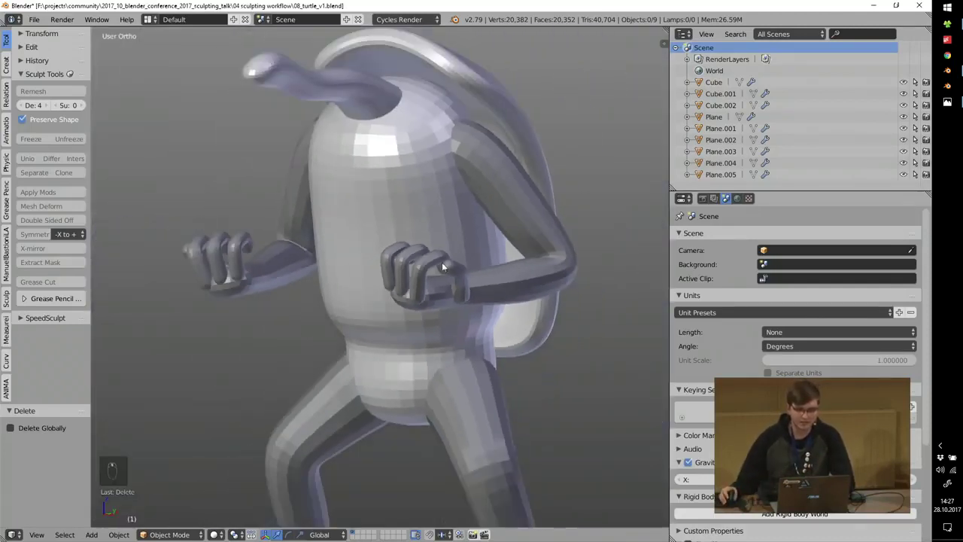
pyautogui.rightClick(479, 188)
pyautogui.moveTo(302, 178); pyautogui.dragTo(347, 174, button='middle')
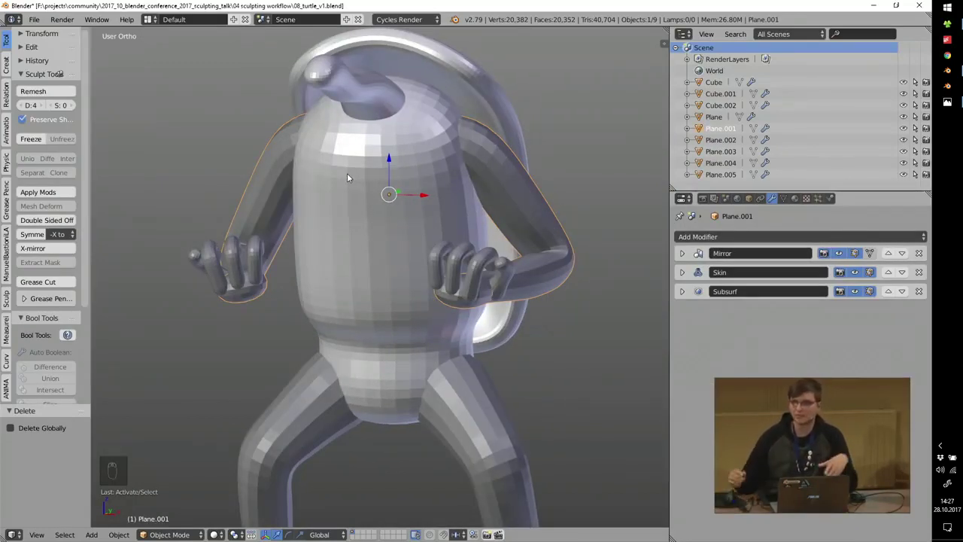
pyautogui.moveTo(419, 155); pyautogui.dragTo(436, 174, button='middle')
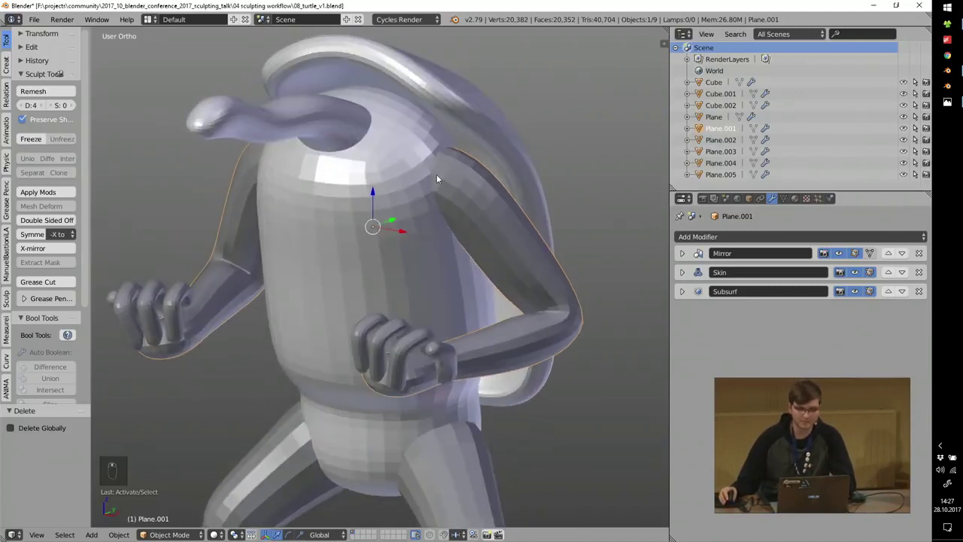
pyautogui.rightClick(408, 144)
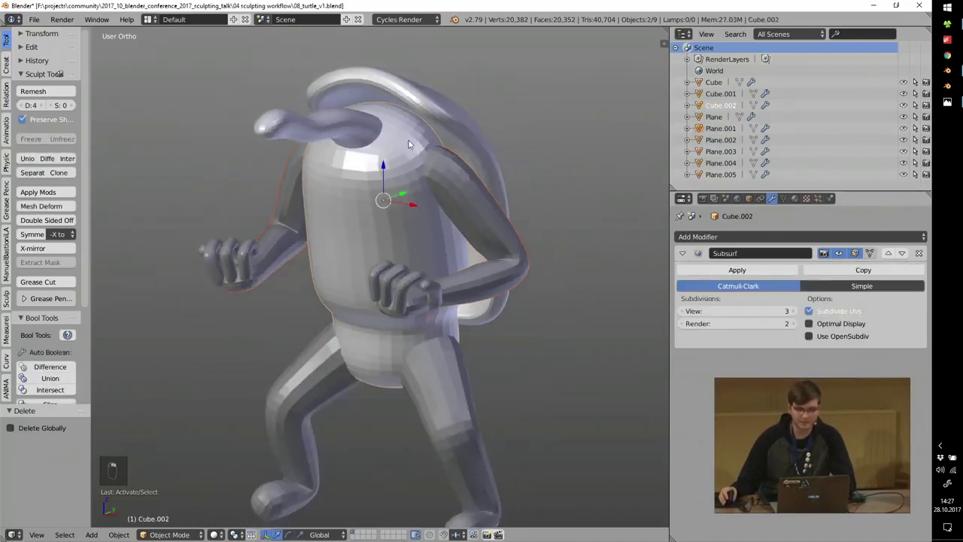
pyautogui.rightClick(445, 172)
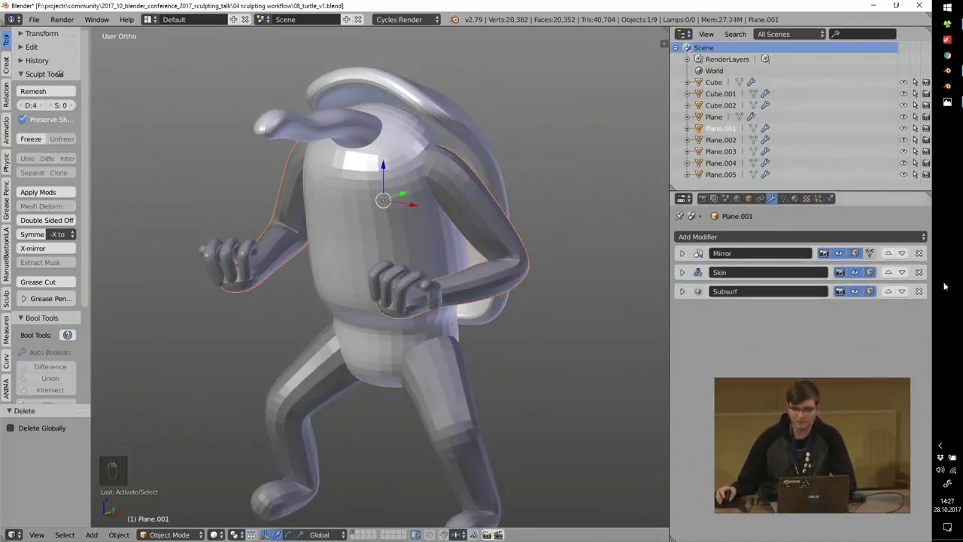
pyautogui.keyDown('shift'); pyautogui.moveTo(433, 158); pyautogui.dragTo(426, 177, button='middle'); pyautogui.keyUp('shift')
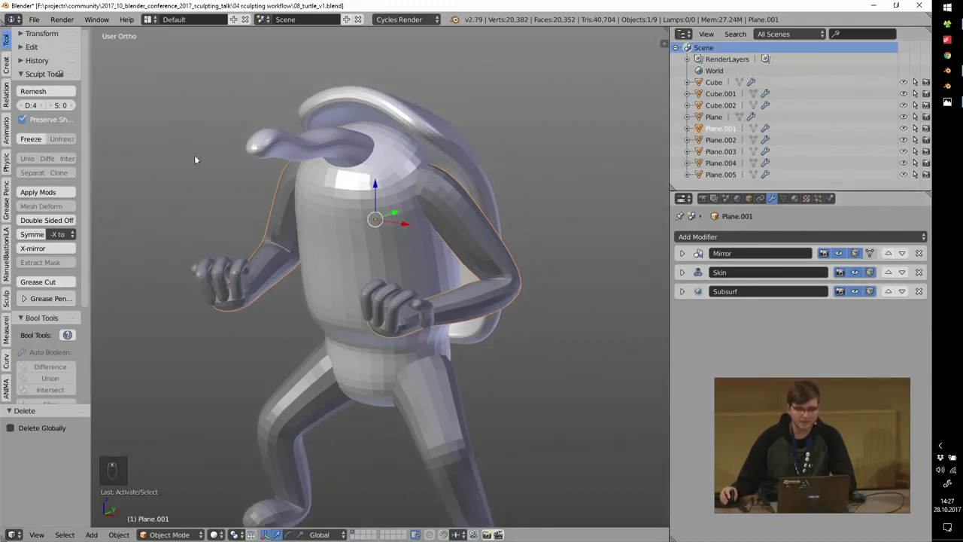
# Widen the tool shelf, leave Sculpt Tools expanded with Bool Tools collapsed, and select all turtle objects.
pyautogui.moveTo(89, 110); pyautogui.dragTo(145, 110)
pyautogui.click(47, 74)
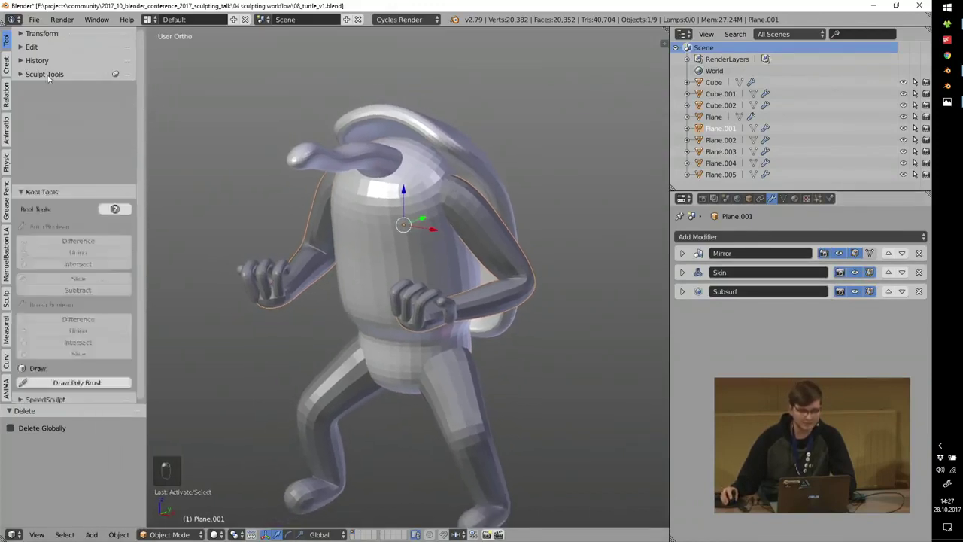
pyautogui.click(40, 88)
pyautogui.click(45, 73)
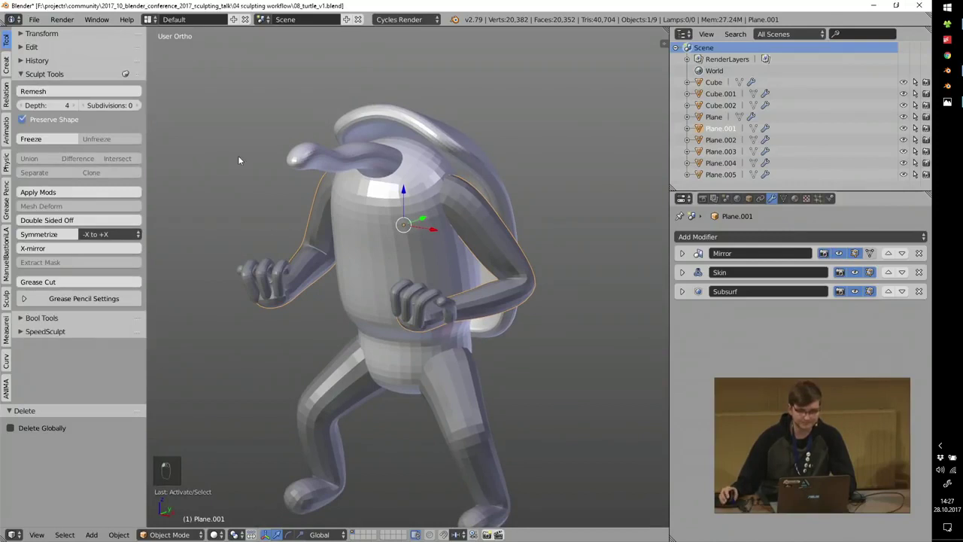
pyautogui.press('a')
pyautogui.press('a')
pyautogui.press('a')
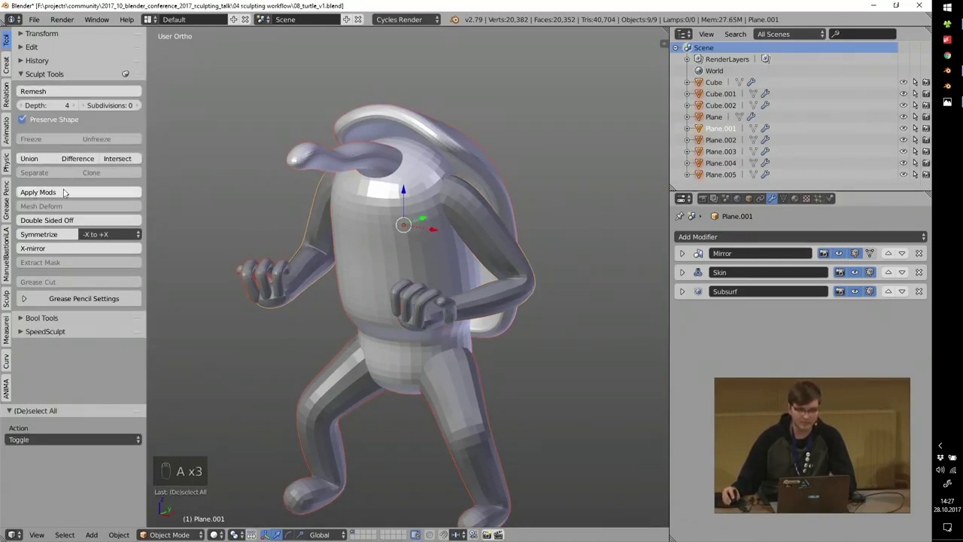
# Raise the body's Subsurf view subdivisions by one level and set the arms' view subdivisions to 3.
pyautogui.rightClick(389, 240)
pyautogui.scroll(2, 382, 232)
pyautogui.click(796, 313)
pyautogui.rightClick(512, 209)
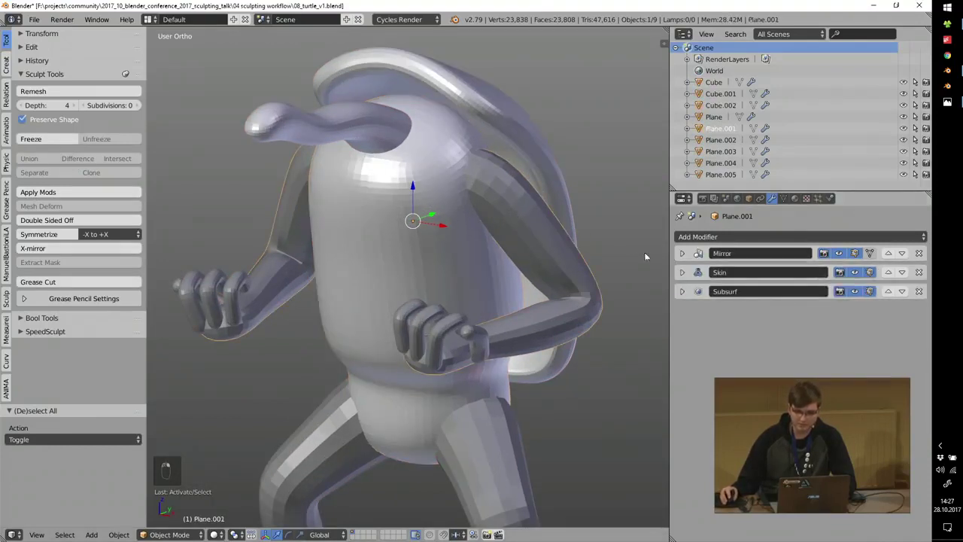
pyautogui.click(681, 292)
pyautogui.click(793, 350)
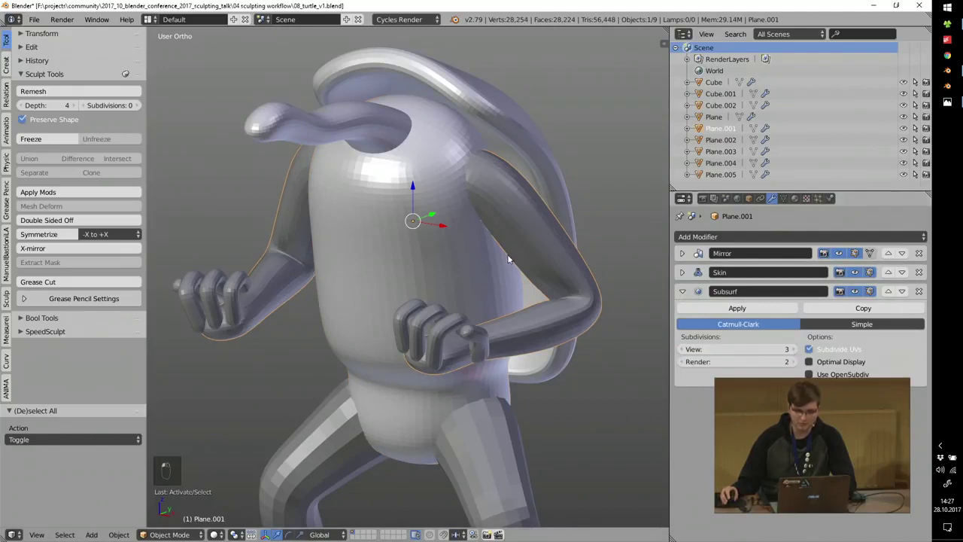
# Raise the Subsurf view subdivisions of the turtle's legs by one level.
pyautogui.scroll(-2, 508, 256)
pyautogui.rightClick(472, 374)
pyautogui.scroll(-2, 797, 331)
pyautogui.click(792, 500)
pyautogui.scroll(-3, 477, 238)
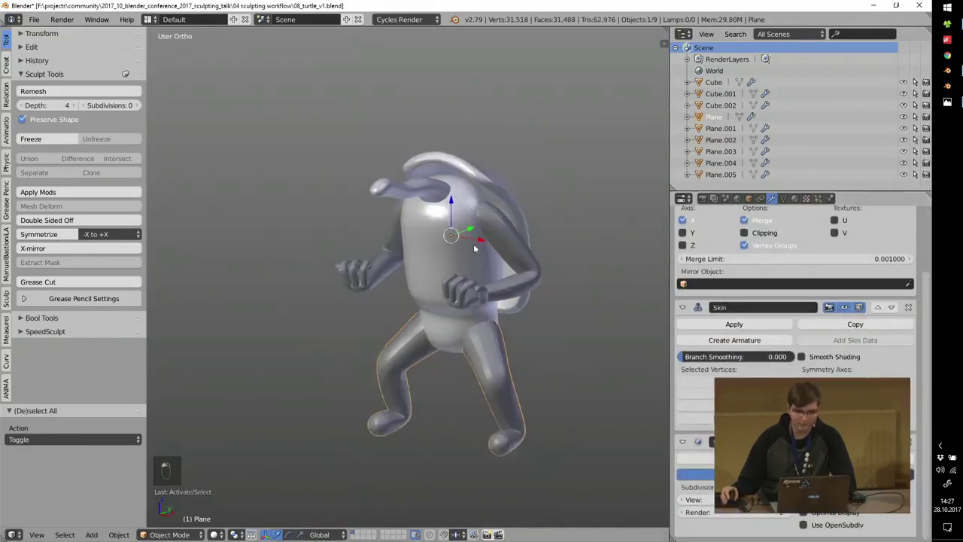
# Select all of the turtle's objects and apply their modifiers with Apply Mods.
pyautogui.press('a')
pyautogui.press('a')
pyautogui.press('a')
pyautogui.scroll(2, 451, 241)
pyautogui.click(79, 192)
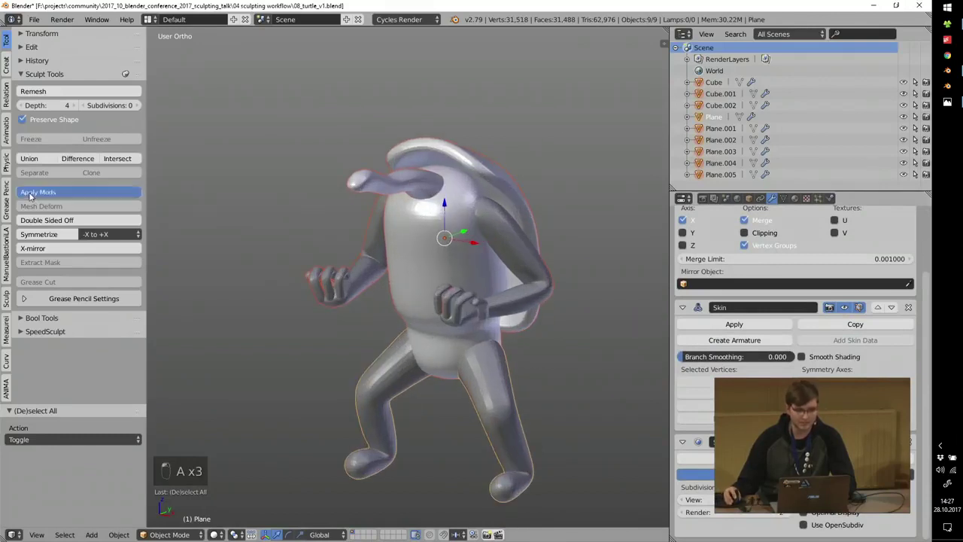
# Select the arms together with the main body and merge them into one mesh with a Boolean Union.
pyautogui.rightClick(436, 224)
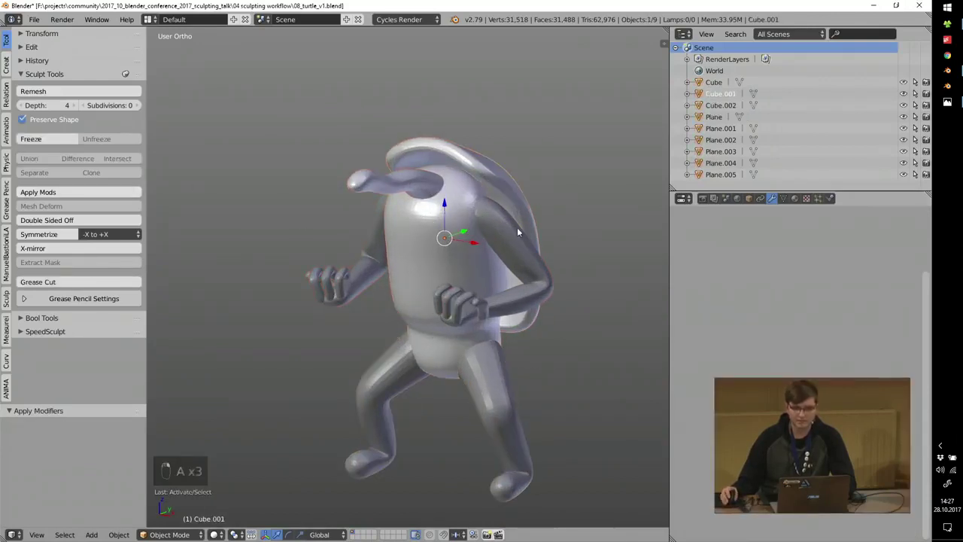
pyautogui.rightClick(472, 310)
pyautogui.scroll(2, 510, 330)
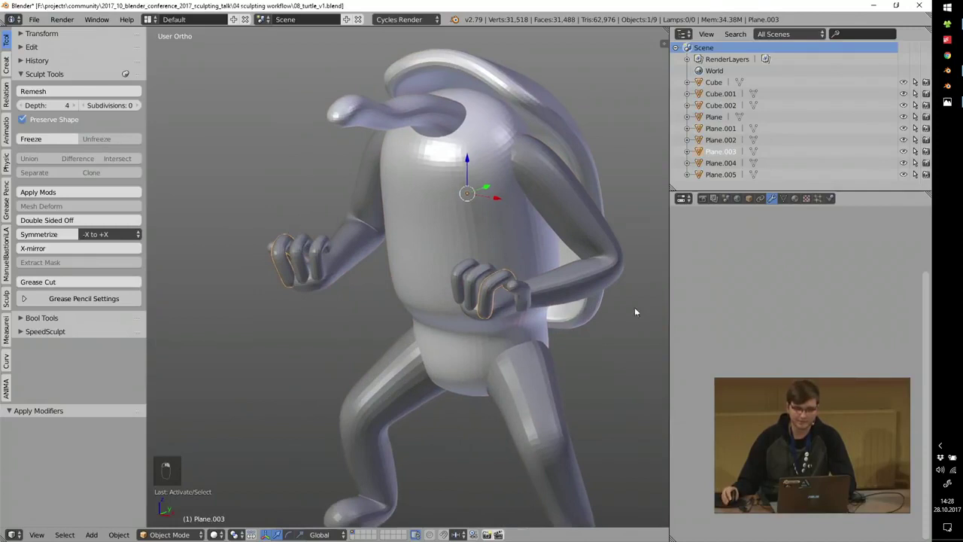
pyautogui.scroll(3, 555, 232)
pyautogui.keyDown('shift'); pyautogui.rightClick(416, 189); pyautogui.keyUp('shift')
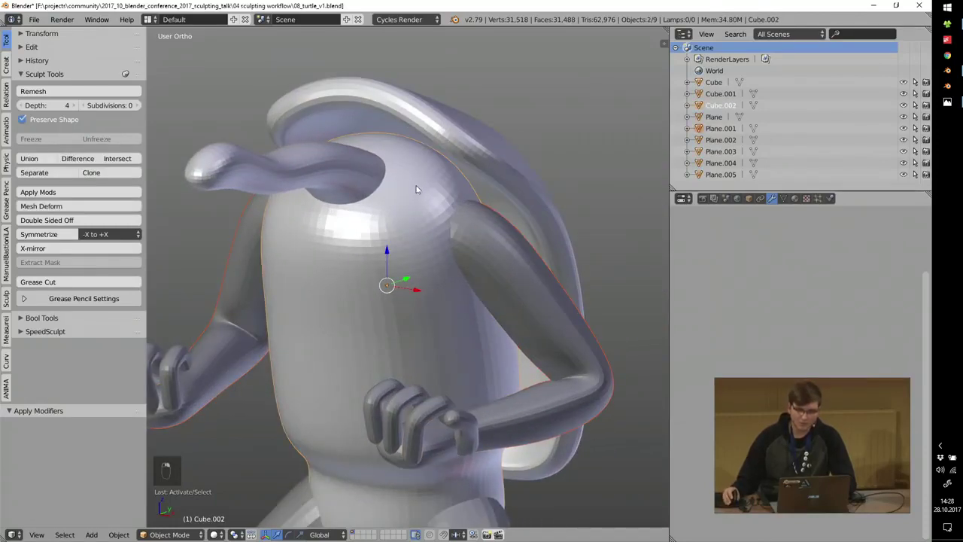
pyautogui.moveTo(416, 189); pyautogui.dragTo(402, 230, button='middle')
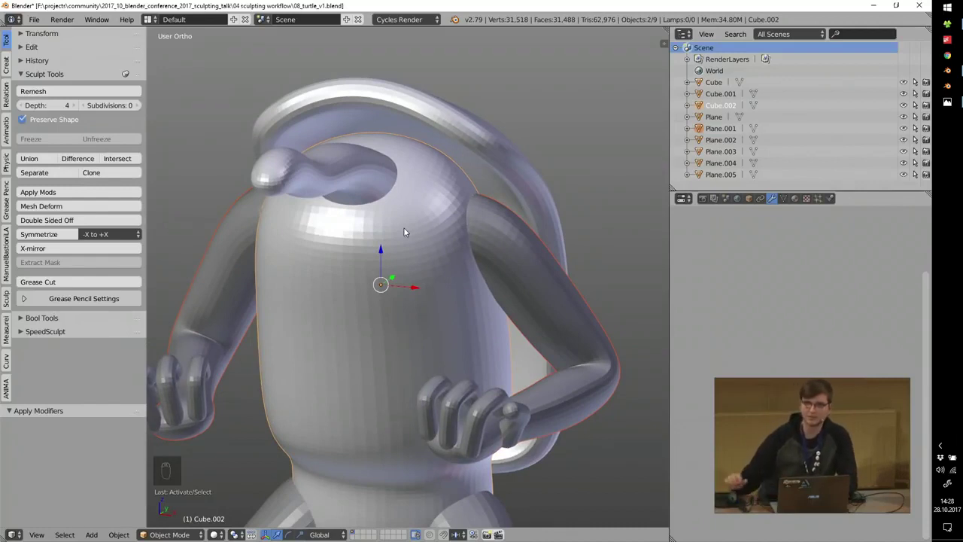
pyautogui.moveTo(403, 231); pyautogui.dragTo(444, 212, button='middle')
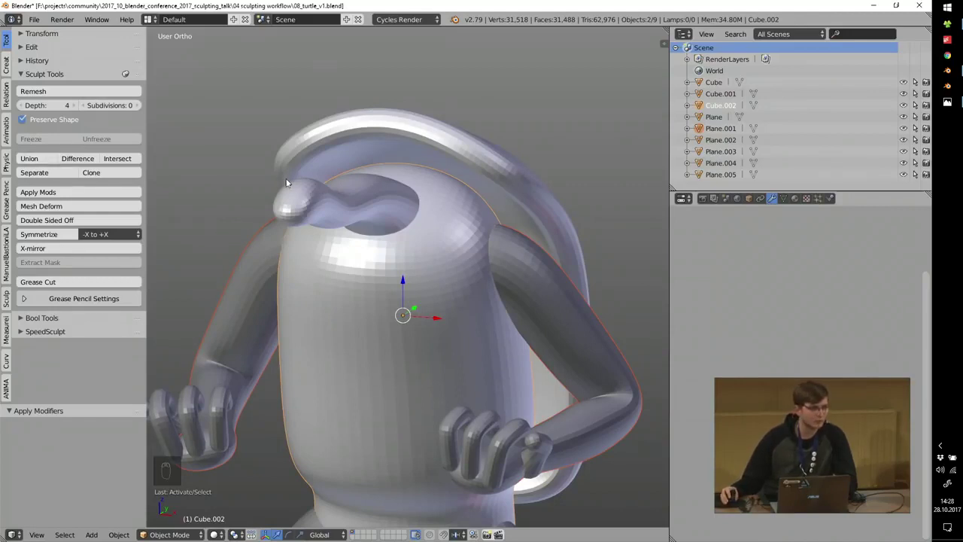
pyautogui.scroll(1, 430, 215)
pyautogui.click(29, 159)
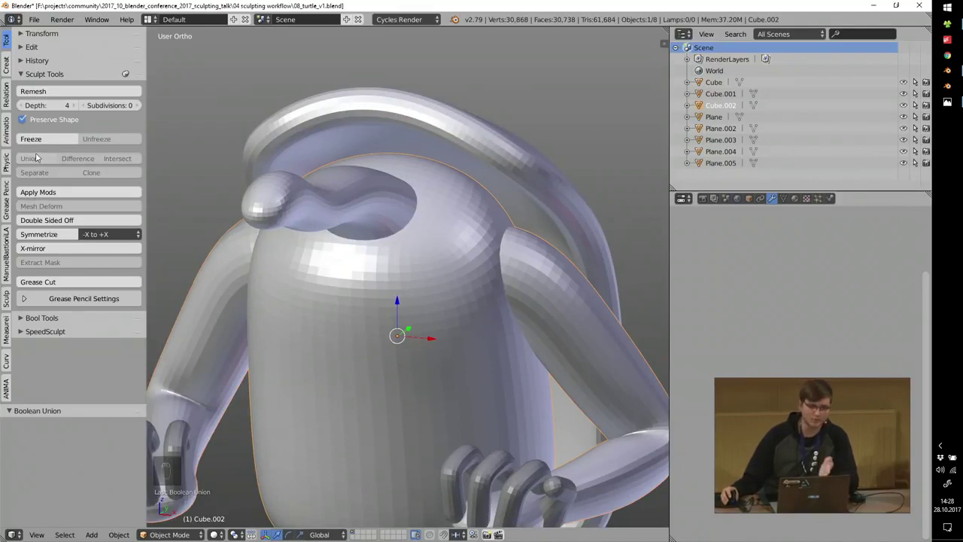
# Examine the shoulder joints and the hollow interior of the merged body in perspective by flying through the mesh.
pyautogui.scroll(-3, 361, 211)
pyautogui.moveTo(361, 211); pyautogui.dragTo(413, 233, button='middle')
pyautogui.press('KP_5')
pyautogui.scroll(4, 400, 215)
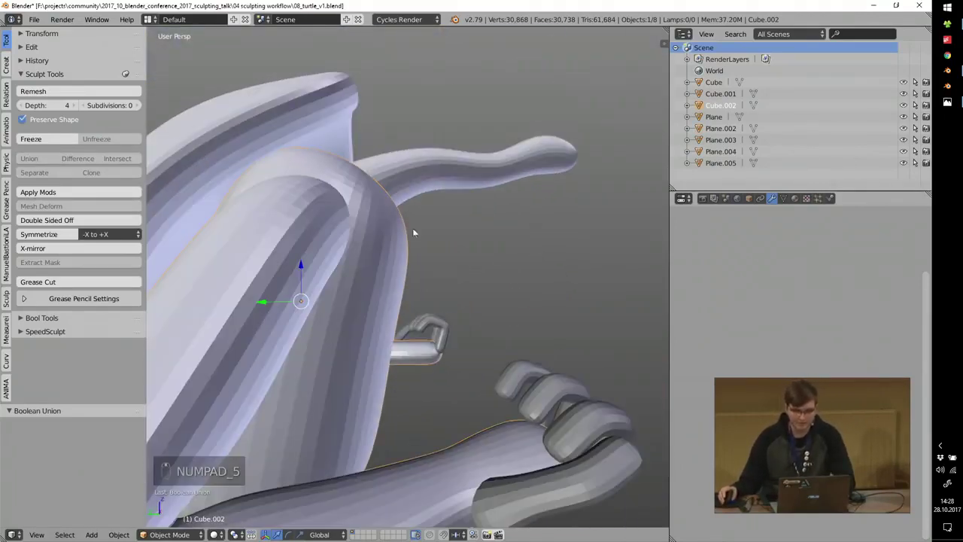
pyautogui.hotkey('shift', 'f')
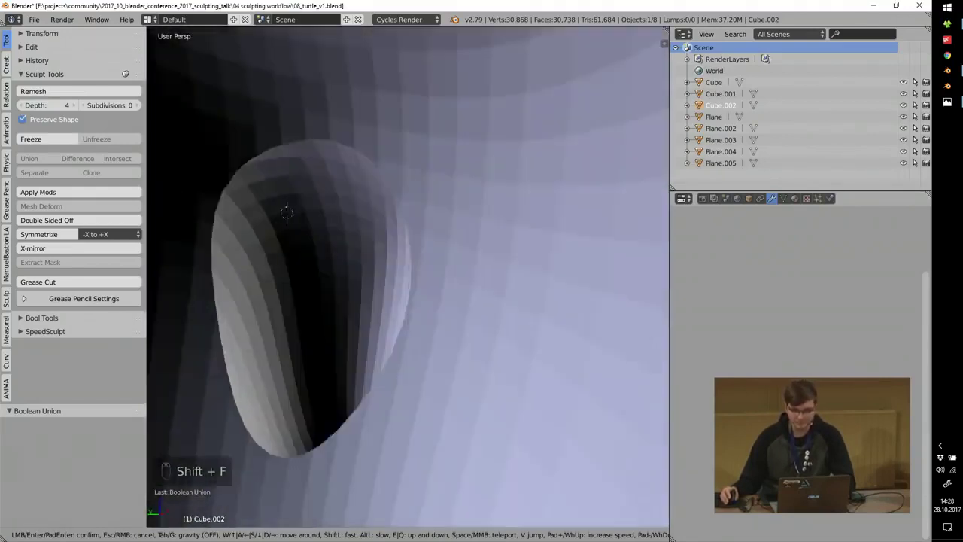
pyautogui.press('s')
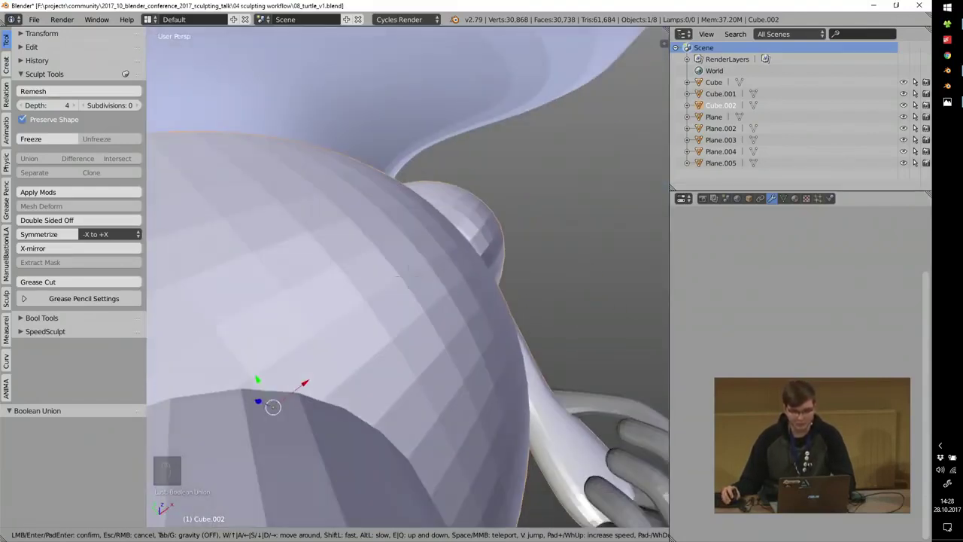
pyautogui.press('s')
pyautogui.press('w')
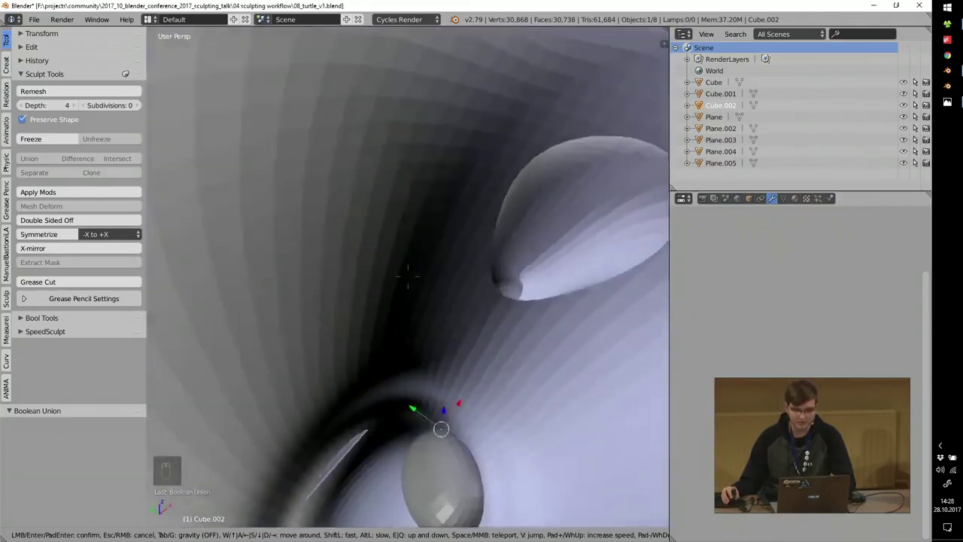
pyautogui.click(408, 277)
pyautogui.scroll(-10, 408, 282)
pyautogui.moveTo(412, 283)
pyautogui.mouseDown(button='middle')
pyautogui.moveTo(368, 253)
pyautogui.moveTo(440, 243)
pyautogui.moveTo(416, 217)
pyautogui.mouseUp(button='middle')
pyautogui.press('KP_5')
# Put the merged body into Sculpt Mode and maximize the viewport in a full-screen window.
pyautogui.press('Tab')
pyautogui.hotkey('shift', 'space')
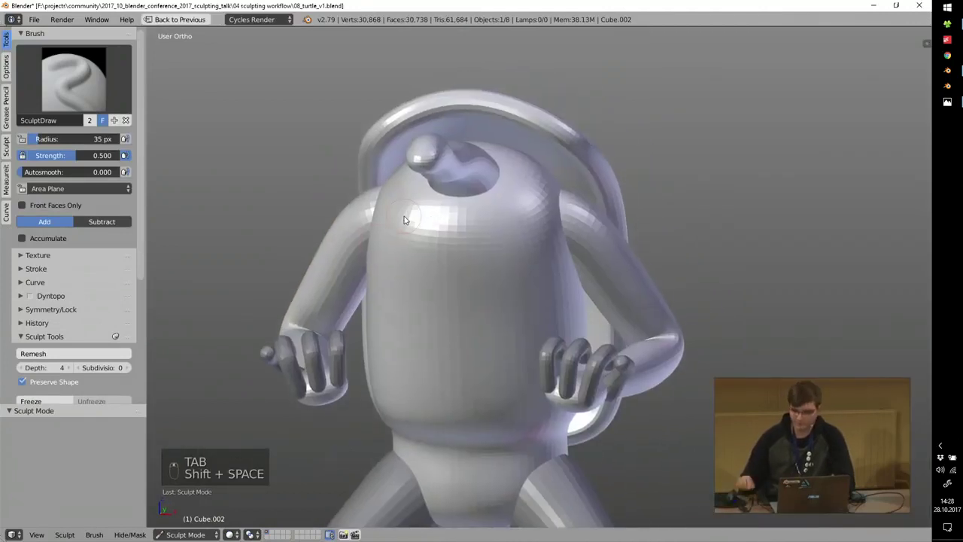
pyautogui.hotkey('alt', 'F11')
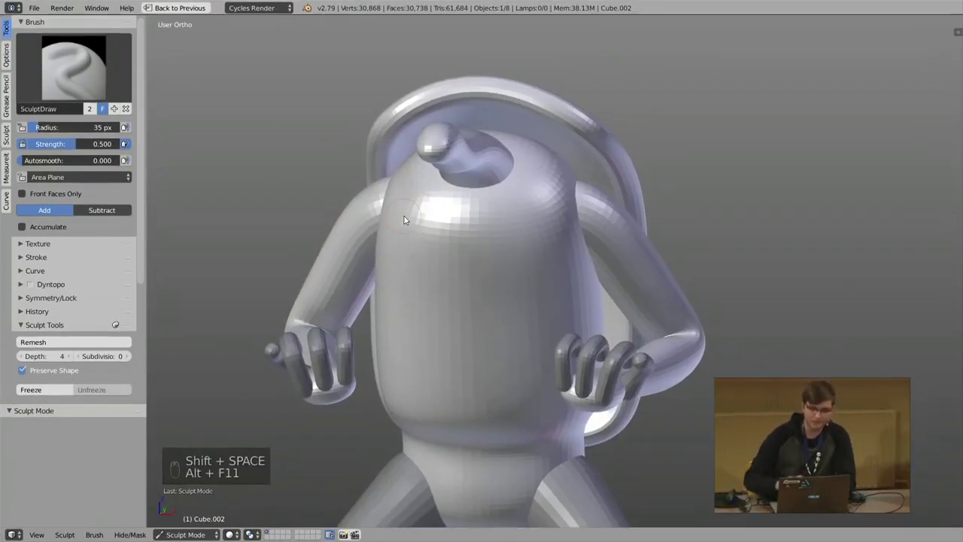
# Show the viewport properties, expand Quick Preferences and load the Dark Gray lighting preset.
pyautogui.press('n')
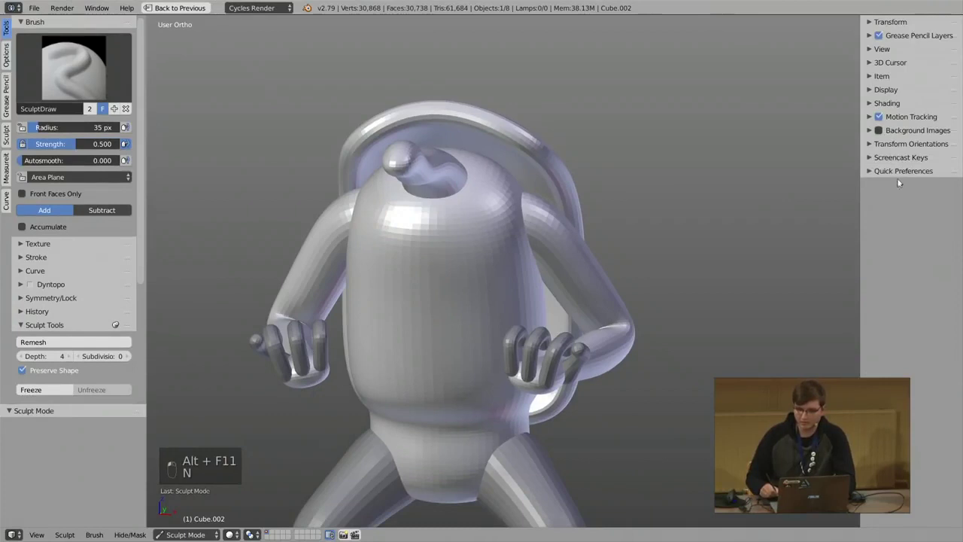
pyautogui.click(901, 171)
pyautogui.click(888, 354)
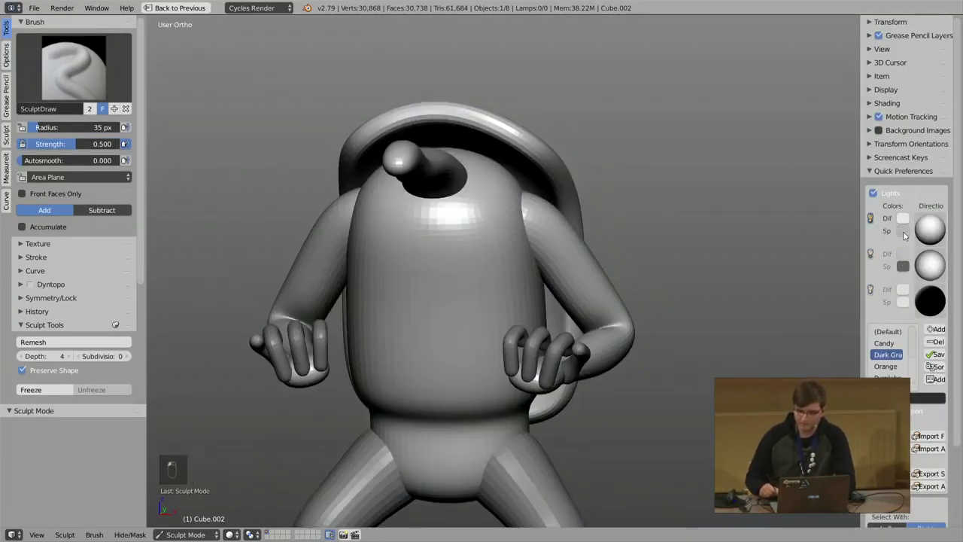
# Darken the first light's specular colour and leave the second light switched off after trying it.
pyautogui.click(871, 255)
pyautogui.click(903, 231)
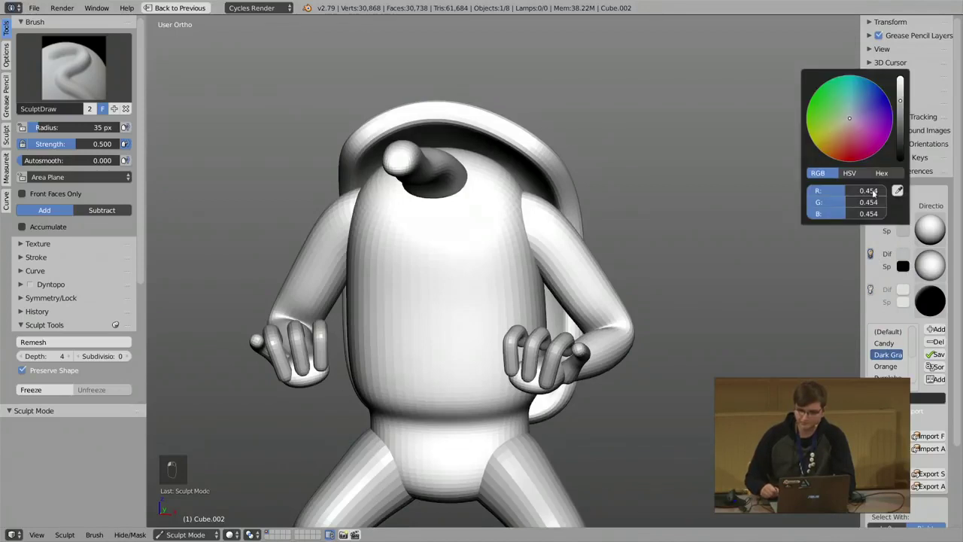
pyautogui.click(849, 173)
pyautogui.moveTo(866, 213); pyautogui.dragTo(847, 218)
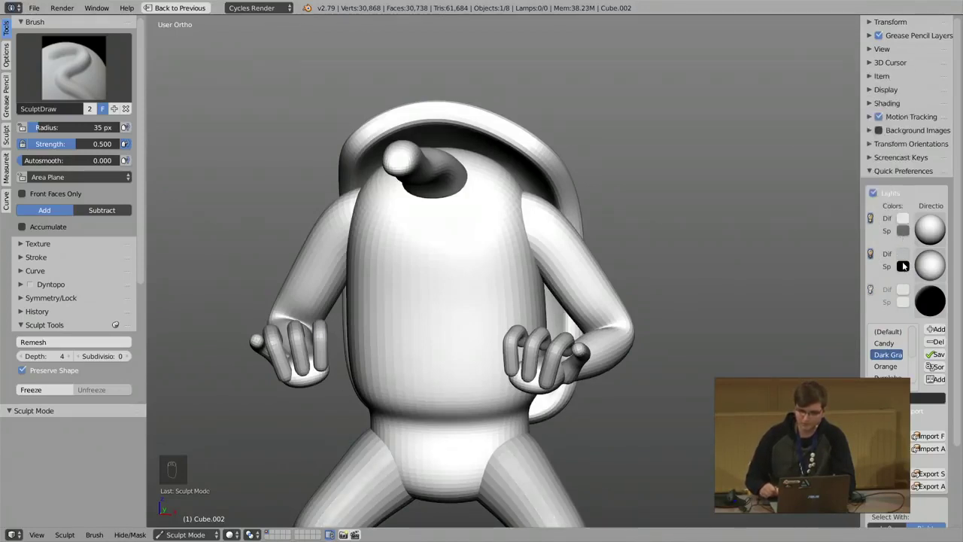
pyautogui.click(870, 255)
pyautogui.moveTo(712, 208); pyautogui.dragTo(252, 197, button='middle')
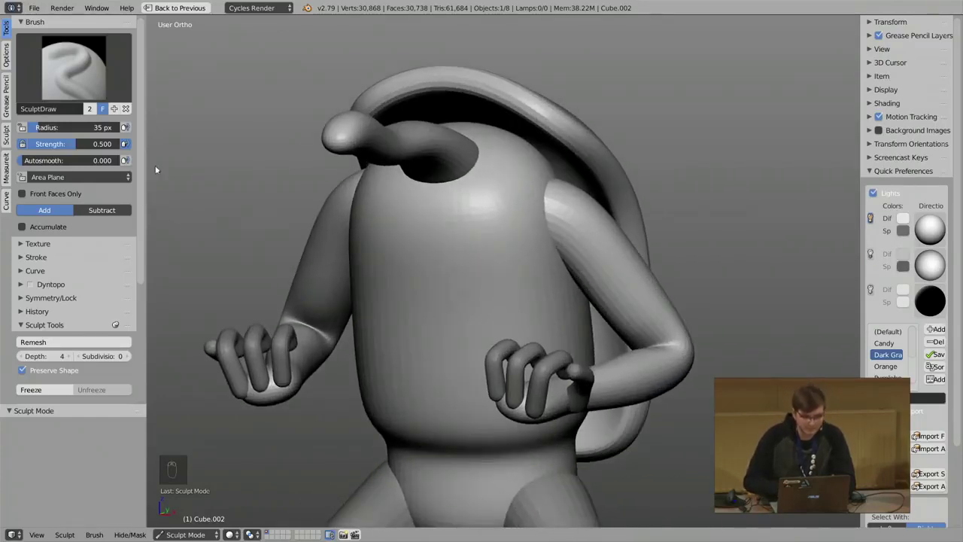
# Collapse Sculpt Tools and set the SculptDraw brush radius to 111 px.
pyautogui.click(45, 324)
pyautogui.press('f')
pyautogui.click(317, 134)
# Expand and enable Dyntopo for the merged body, using the Constant Detail method.
pyautogui.click(74, 284)
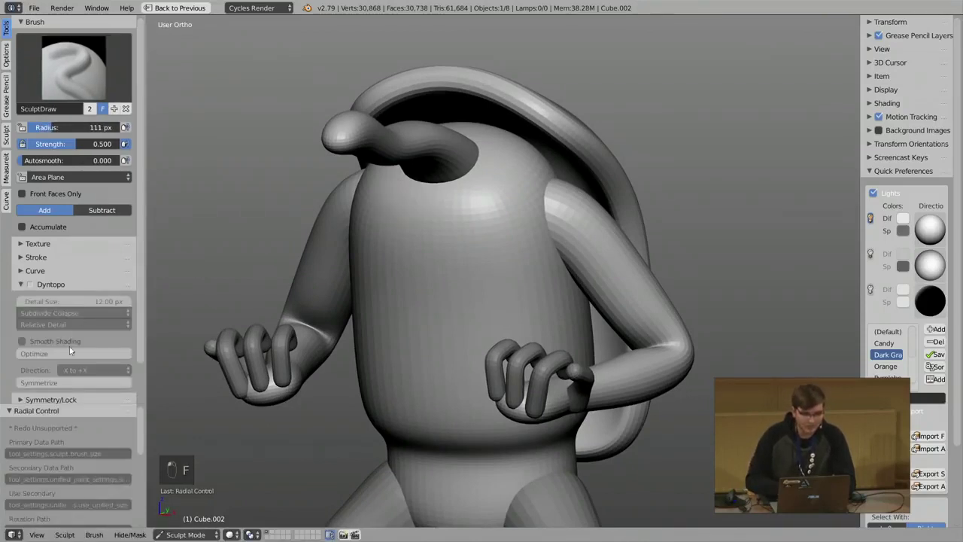
pyautogui.scroll(-2, 95, 287)
pyautogui.click(29, 241)
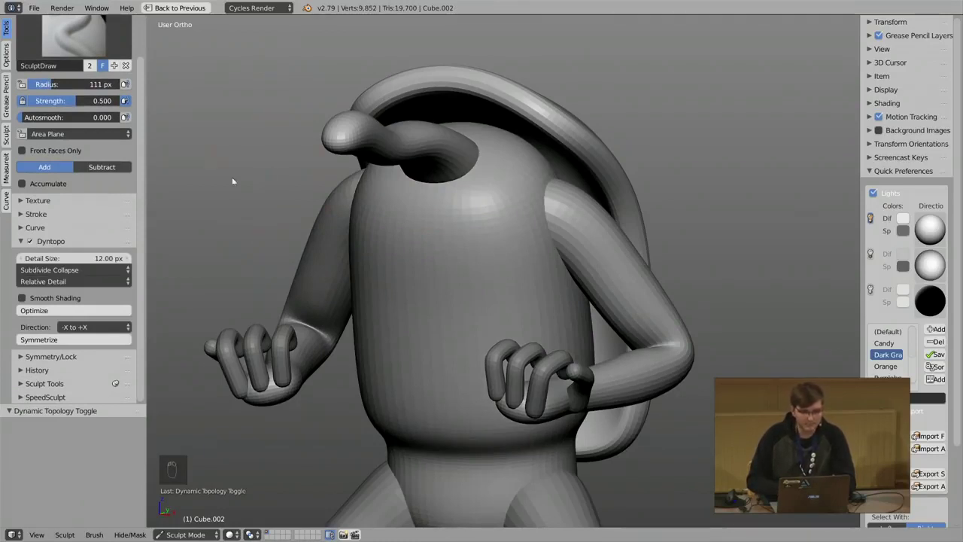
pyautogui.click(69, 283)
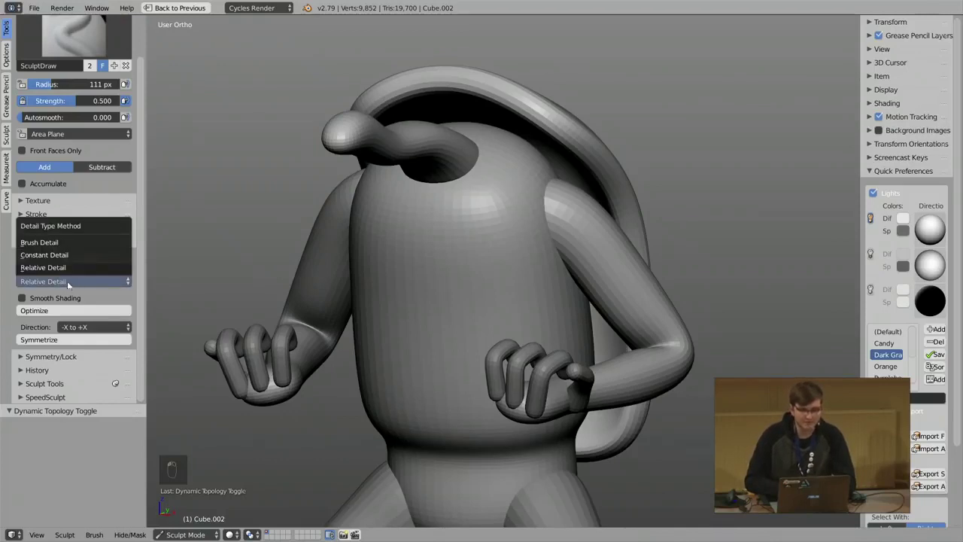
pyautogui.click(65, 256)
# Adjust the brush radius to 81 px and finally to 115 px for the upper chest.
pyautogui.scroll(2, 241, 194)
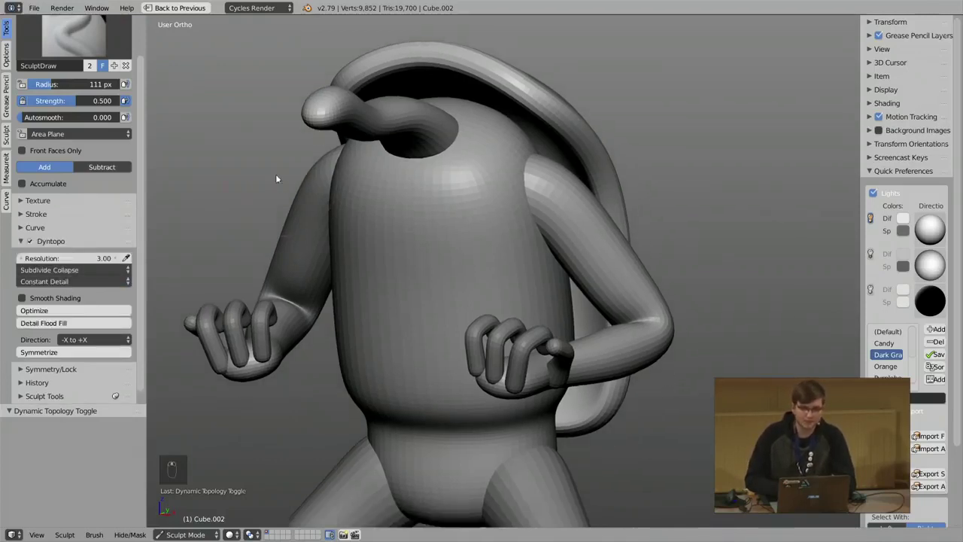
pyautogui.press('f')
pyautogui.click(269, 177)
pyautogui.scroll(3, 402, 187)
pyautogui.scroll(2, 386, 149)
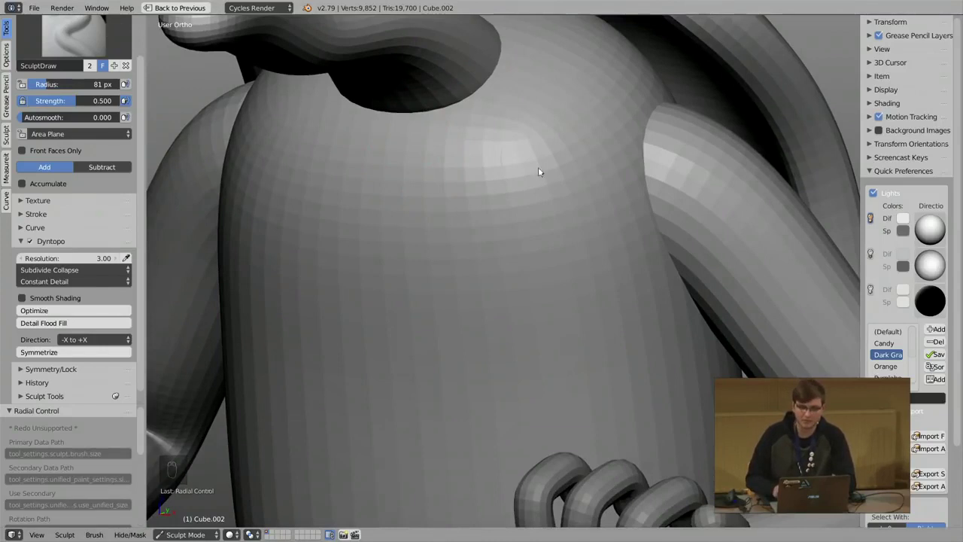
pyautogui.keyDown('shift'); pyautogui.moveTo(539, 168); pyautogui.dragTo(444, 216, button='middle'); pyautogui.keyUp('shift')
pyautogui.press('f')
pyautogui.click(489, 219)
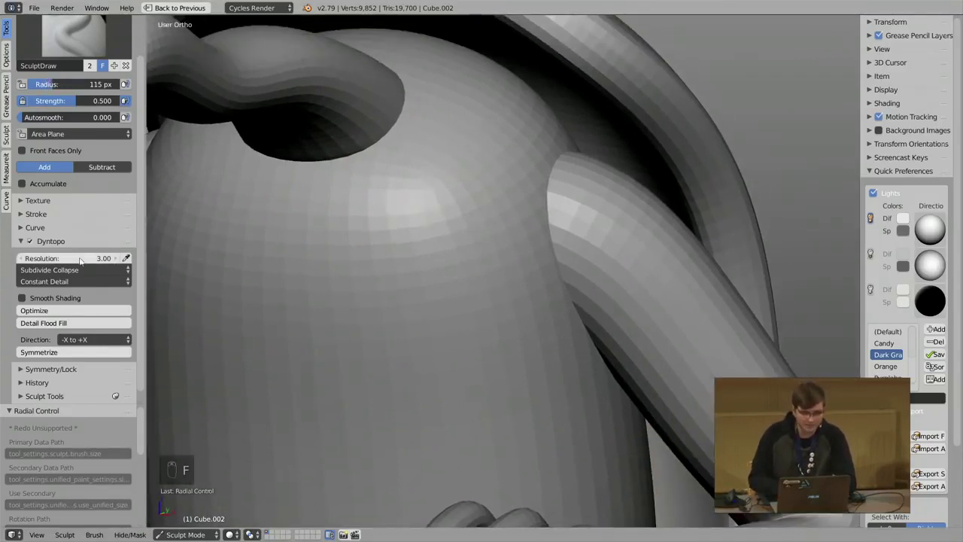
# Widen the tool shelf and sample the Dyntopo resolution from two spots on the upper chest.
pyautogui.moveTo(144, 239); pyautogui.dragTo(178, 241)
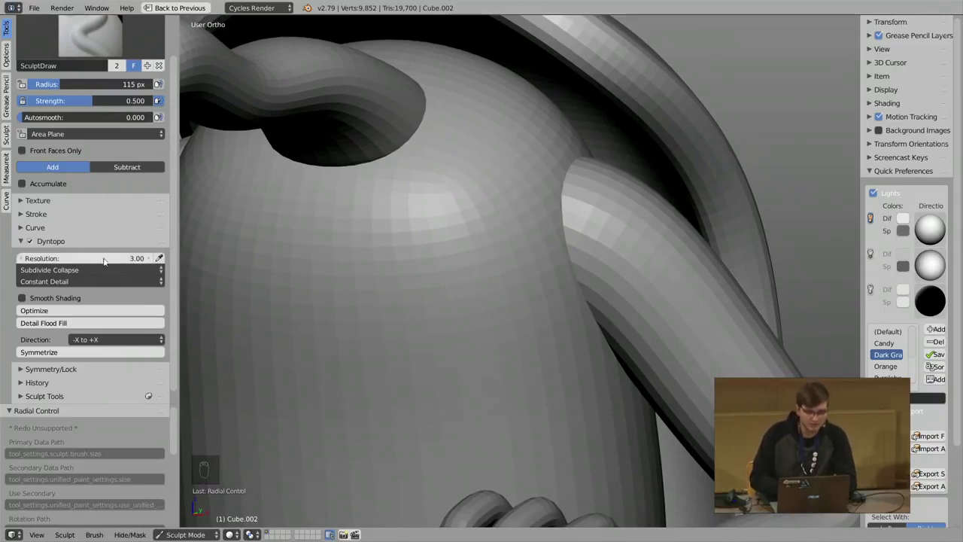
pyautogui.click(158, 258)
pyautogui.click(321, 213)
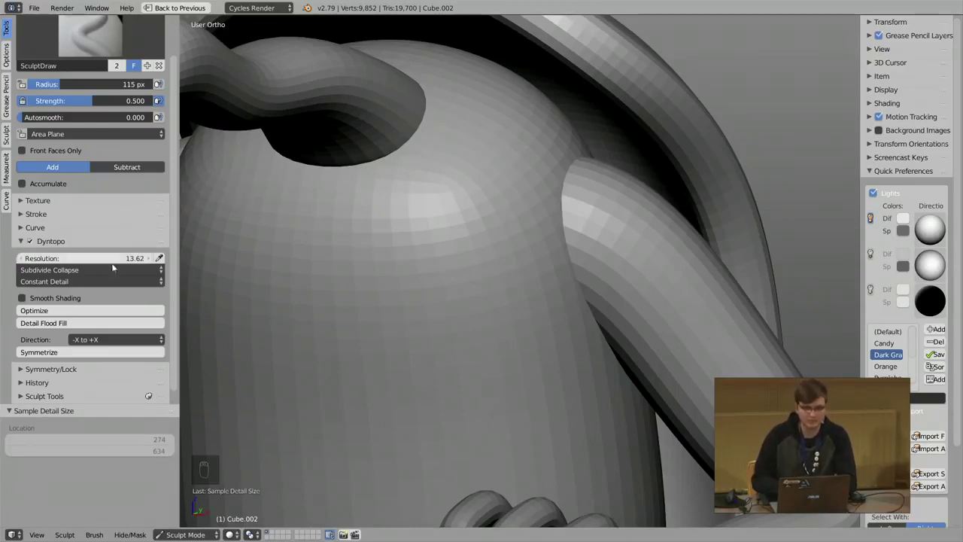
pyautogui.click(158, 258)
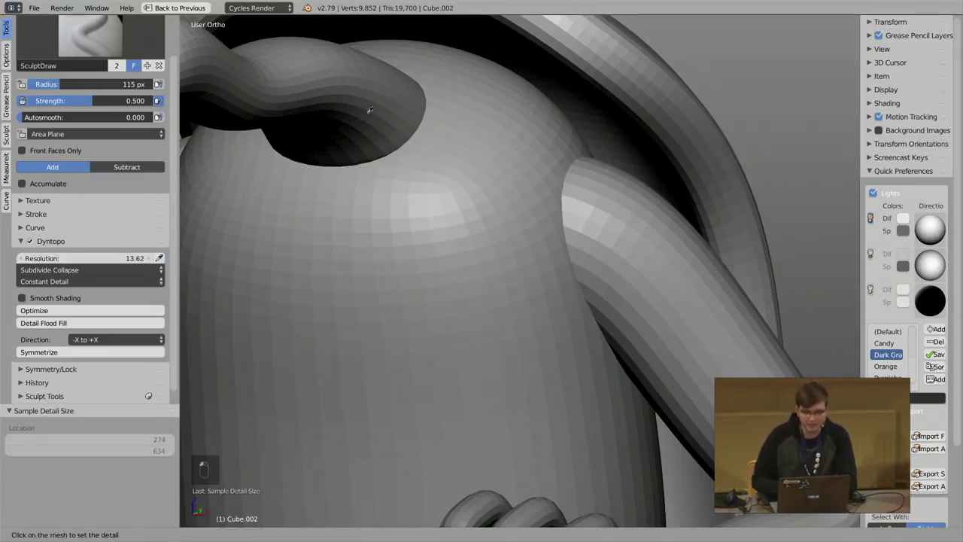
pyautogui.click(396, 194)
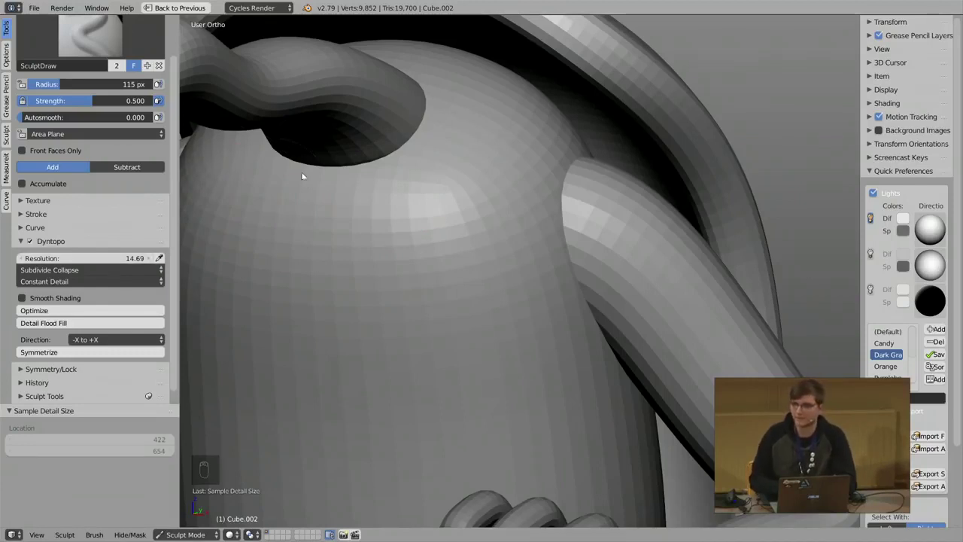
# Raise the Dyntopo resolution to 20.59 and collapse the Dyntopo settings.
pyautogui.moveTo(301, 176); pyautogui.dragTo(337, 198, button='middle')
pyautogui.moveTo(122, 258); pyautogui.dragTo(151, 258)
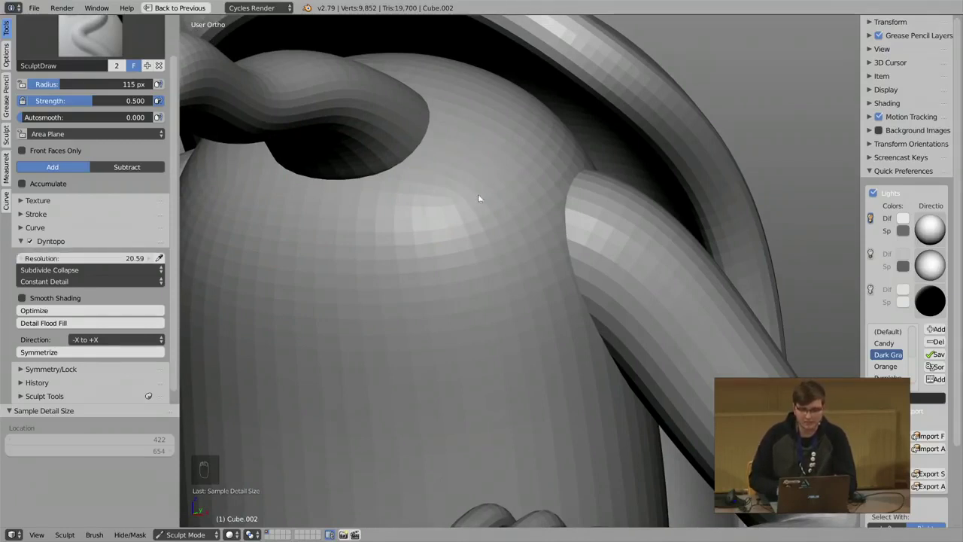
pyautogui.moveTo(480, 200); pyautogui.dragTo(383, 225, button='middle')
pyautogui.scroll(2, 148, 396)
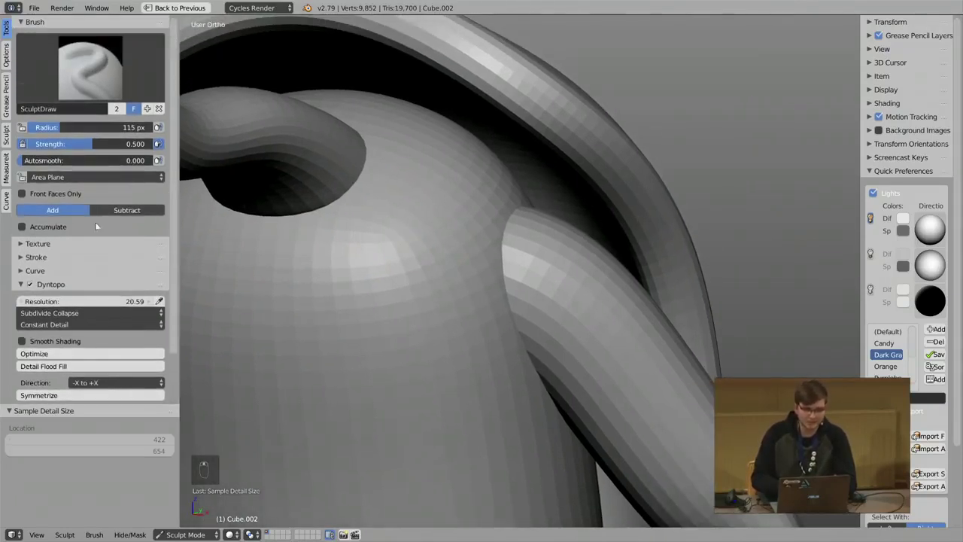
pyautogui.click(63, 284)
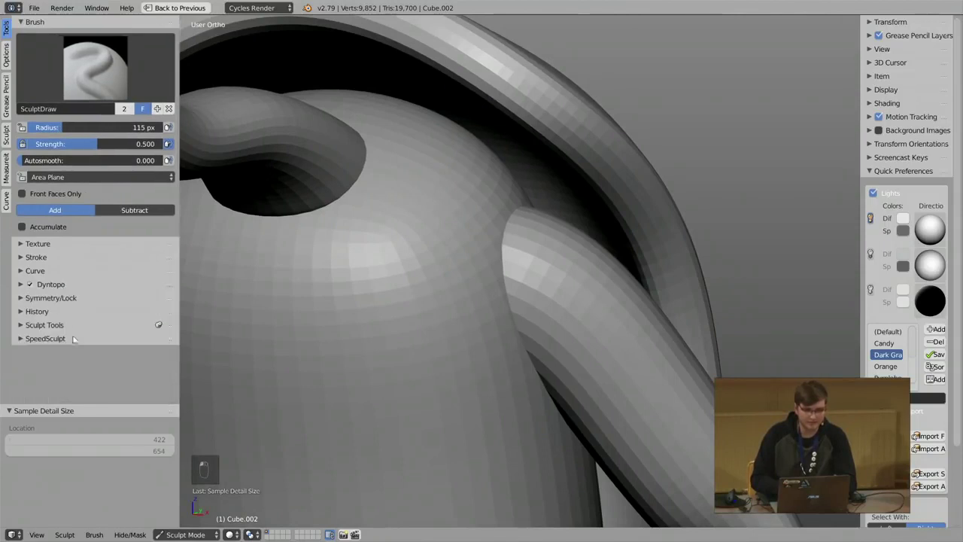
# Frame the whole upper figure from an angle and switch the sculpting brush to Clay Strips.
pyautogui.keyDown('ctrl'); pyautogui.moveTo(540, 150); pyautogui.dragTo(403, 308, button='middle'); pyautogui.keyUp('ctrl')
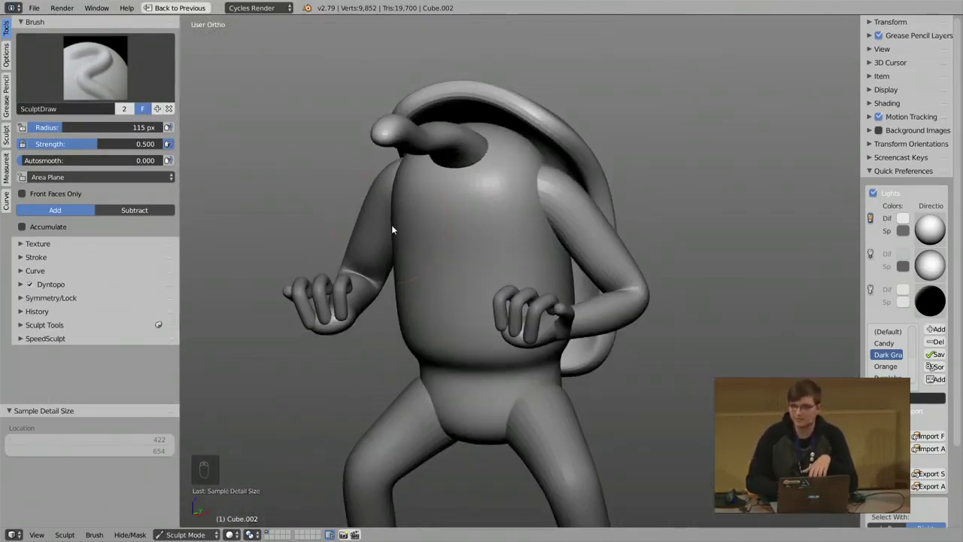
pyautogui.moveTo(351, 153); pyautogui.dragTo(351, 129, button='middle')
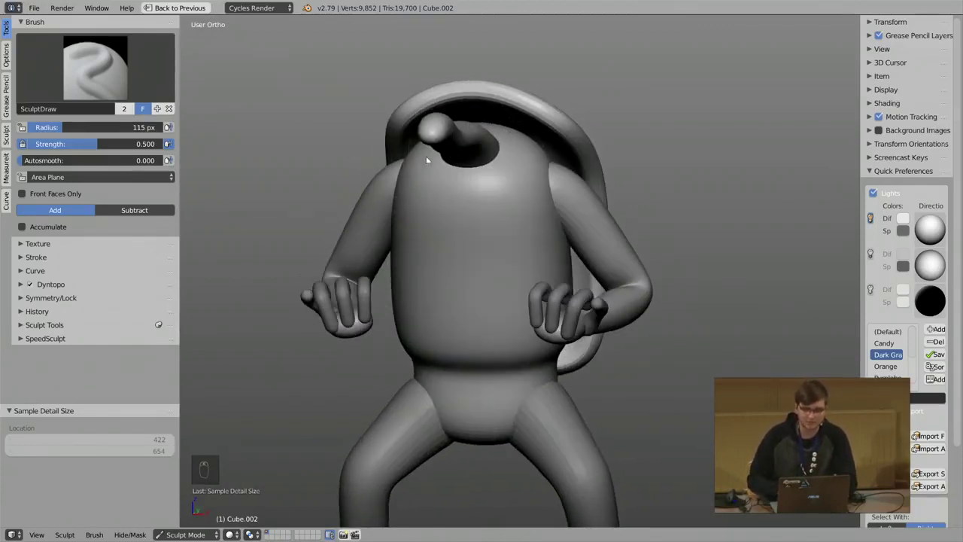
pyautogui.keyDown('shift'); pyautogui.moveTo(451, 158); pyautogui.dragTo(410, 186, button='middle'); pyautogui.keyUp('shift')
pyautogui.moveTo(350, 197); pyautogui.dragTo(456, 183, button='middle')
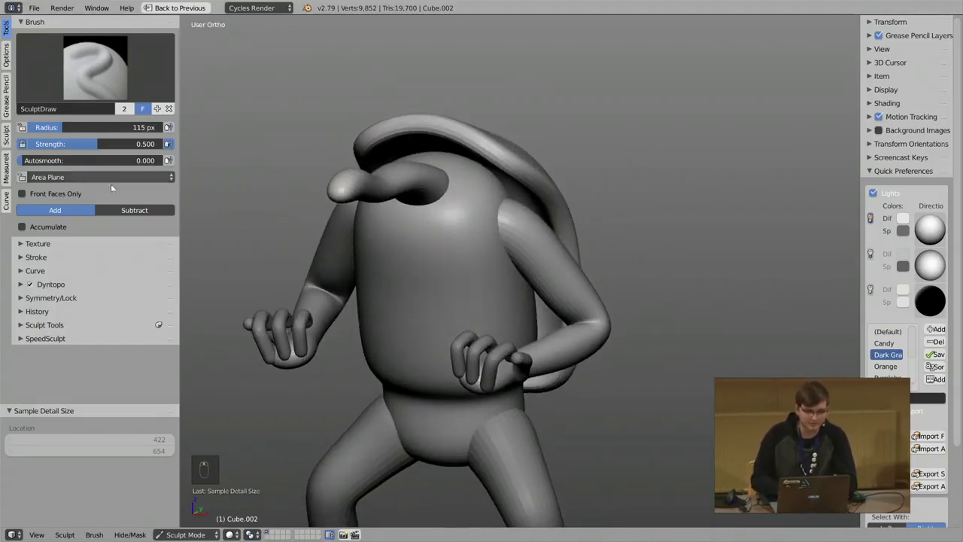
pyautogui.click(95, 67)
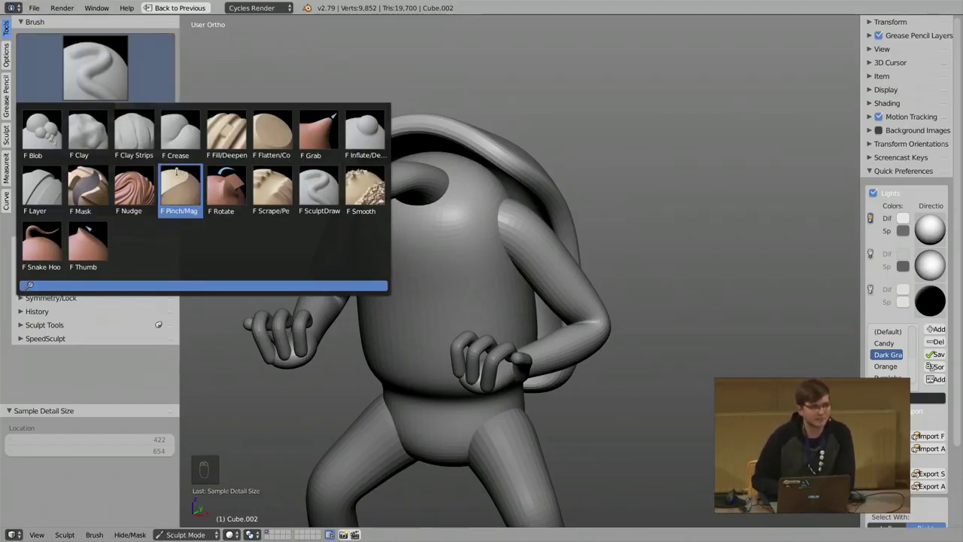
pyautogui.click(138, 141)
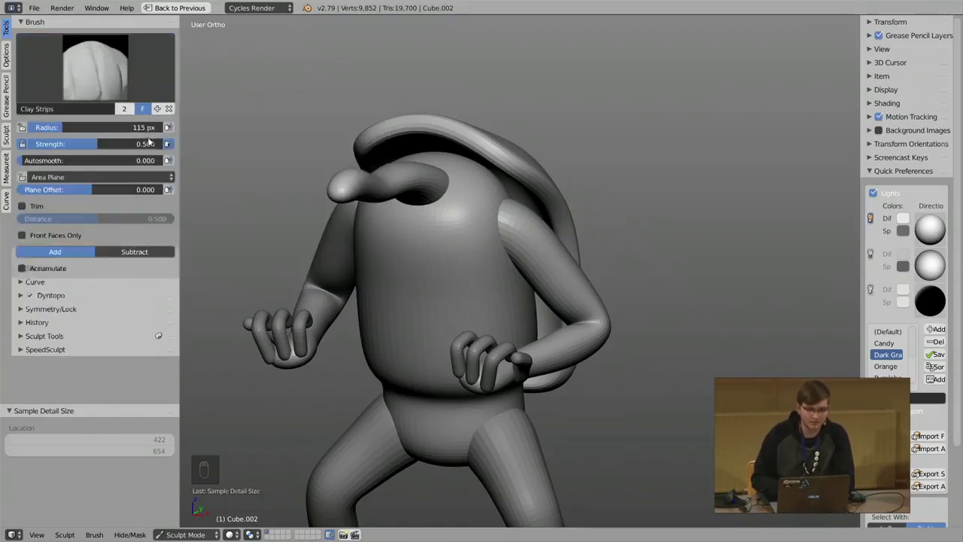
# Try several brush radii over the upper chest and shoulder, settling on 132 px.
pyautogui.scroll(4, 430, 215)
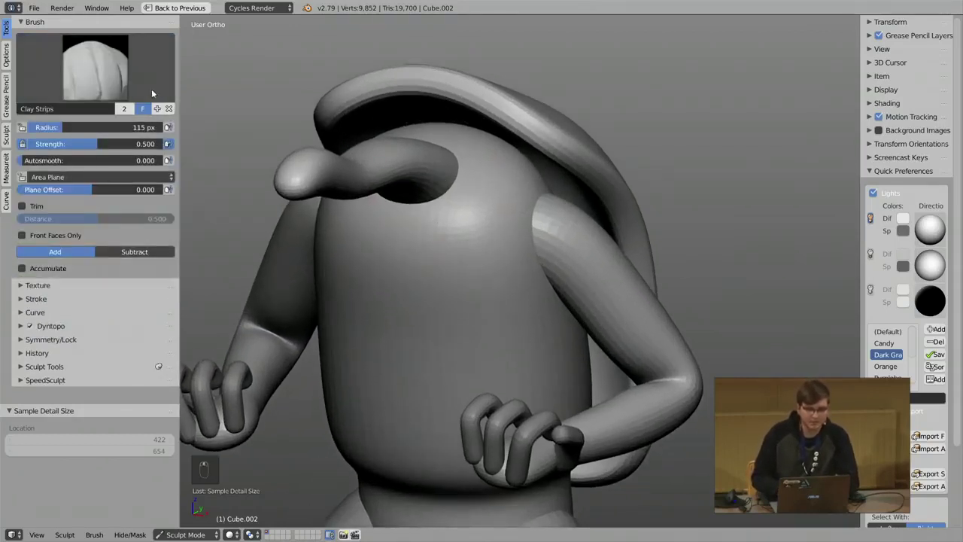
pyautogui.scroll(3, 459, 203)
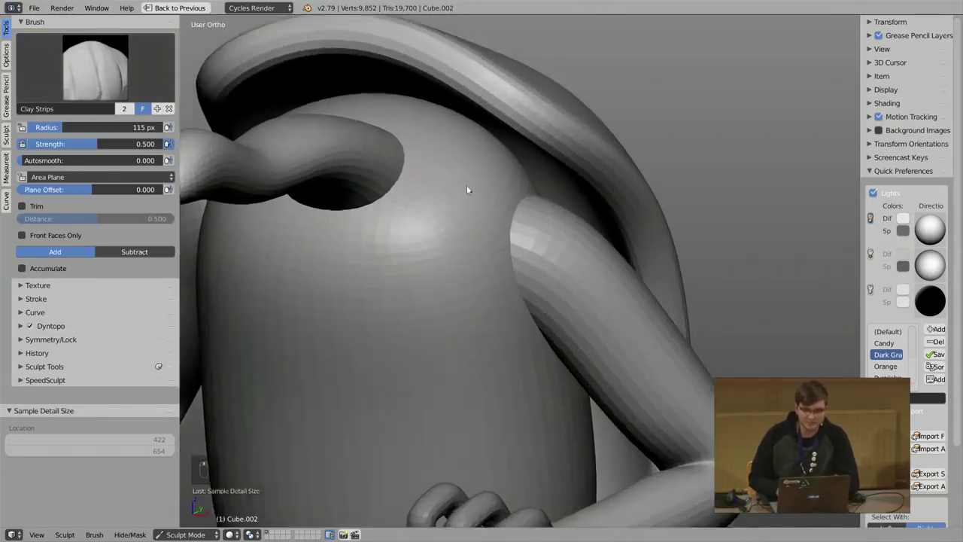
pyautogui.press('f')
pyautogui.click(434, 181)
pyautogui.scroll(2, 488, 200)
pyautogui.press('f')
pyautogui.click(502, 226)
pyautogui.scroll(1, 481, 198)
pyautogui.moveTo(480, 199); pyautogui.dragTo(465, 182, button='middle')
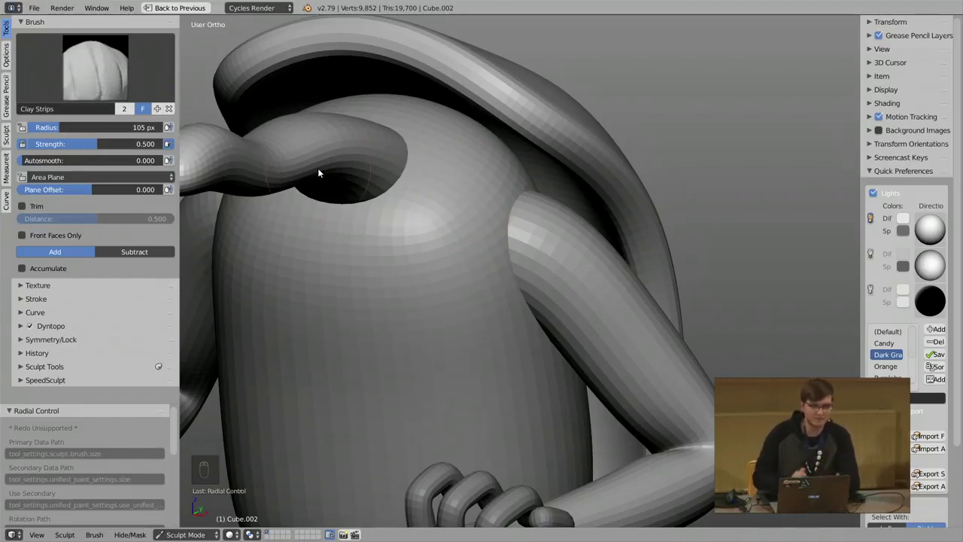
pyautogui.moveTo(251, 148)
pyautogui.mouseDown(button='middle')
pyautogui.moveTo(378, 155)
pyautogui.moveTo(338, 156)
pyautogui.mouseUp(button='middle')
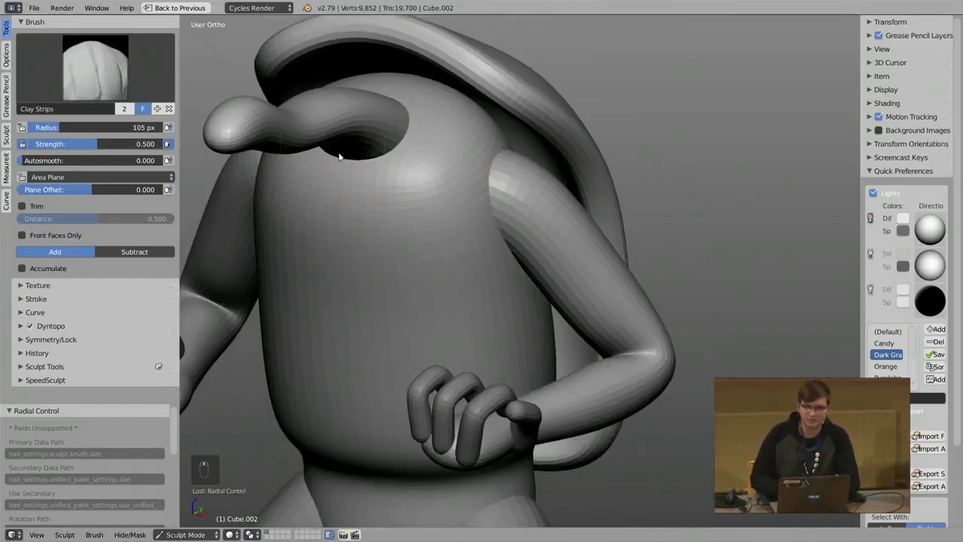
pyautogui.press('f')
pyautogui.click(456, 190)
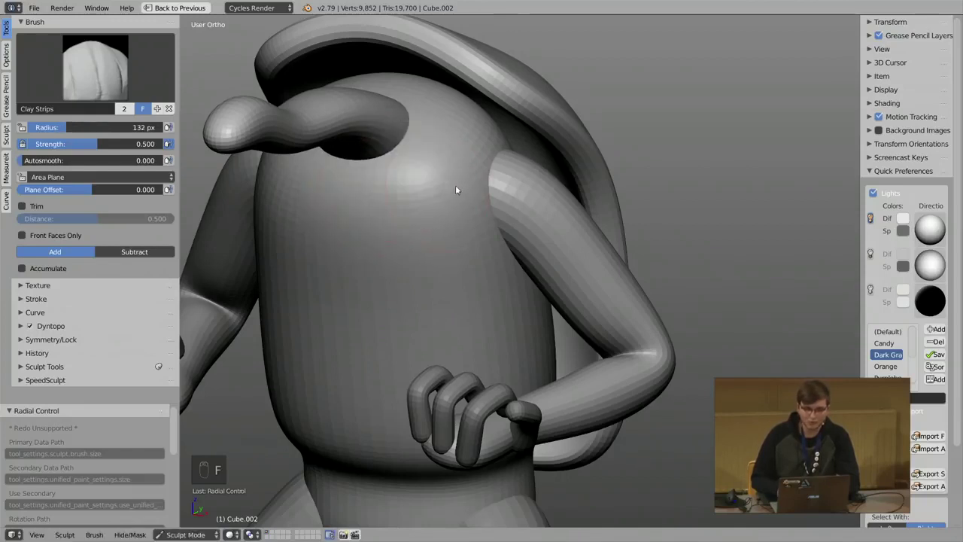
# Cancel the brush angle adjustment and set the Clay Strips strength to 0.531.
pyautogui.hotkey('ctrl', 'f')
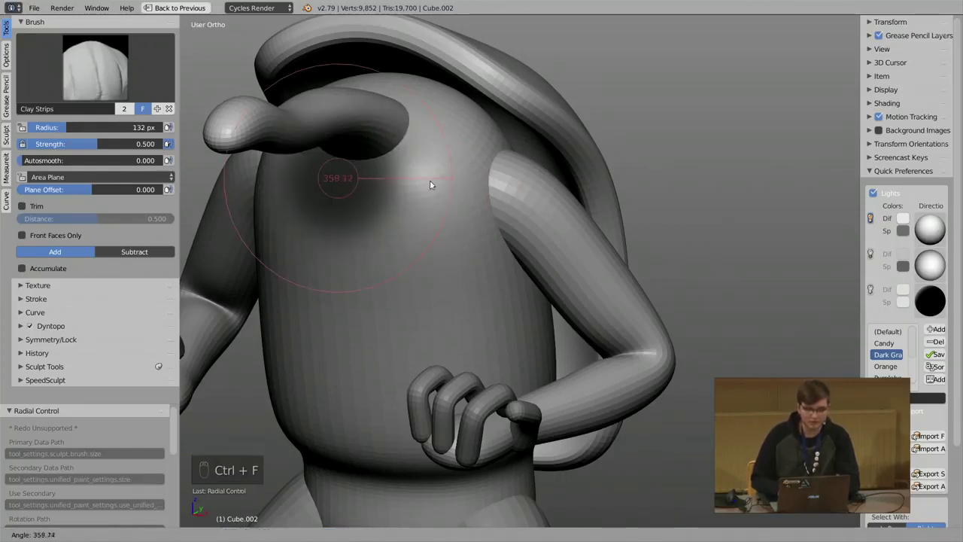
pyautogui.press('Escape')
pyautogui.hotkey('shift', 'f')
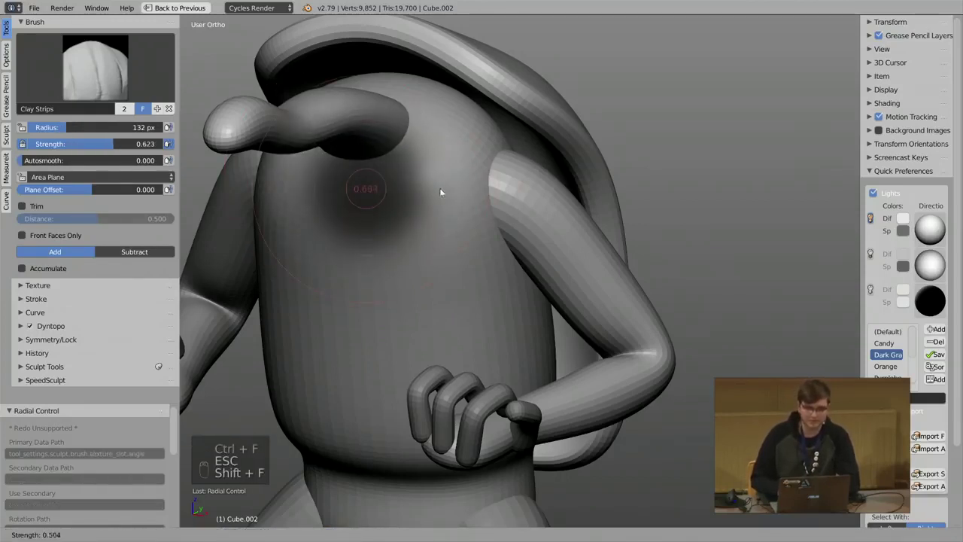
pyautogui.click(431, 188)
# Open the list of sculpting brushes to view what is available, and hide the tool shelf.
pyautogui.press('t')
pyautogui.press('t')
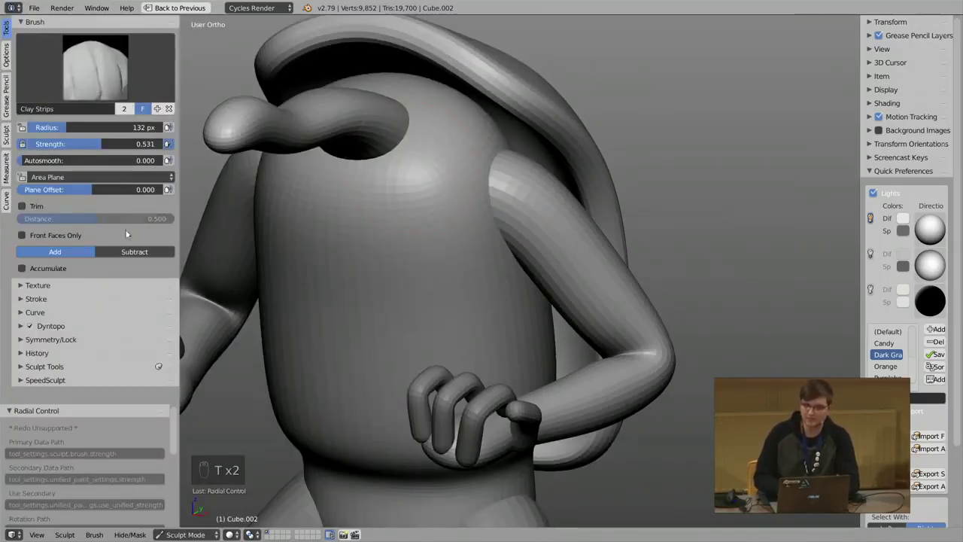
pyautogui.click(91, 70)
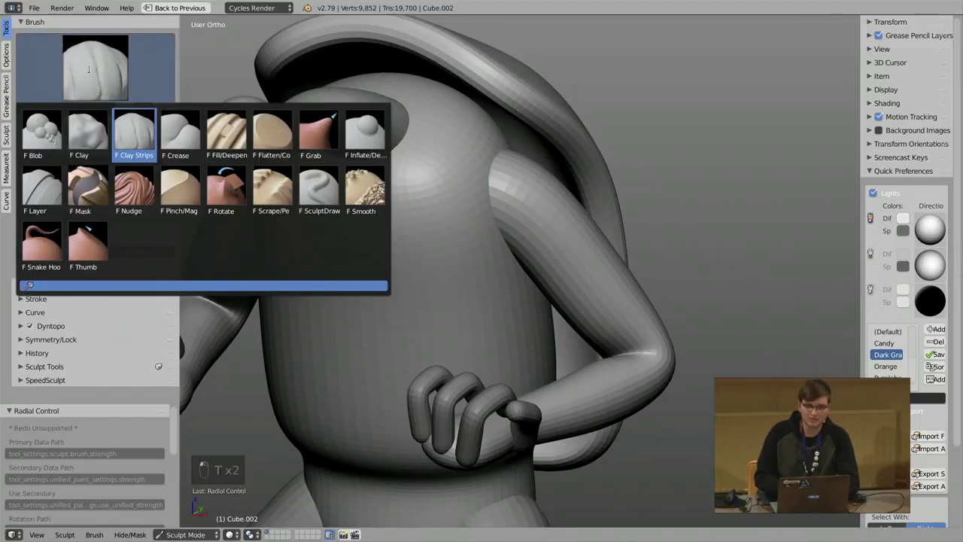
pyautogui.press('t')
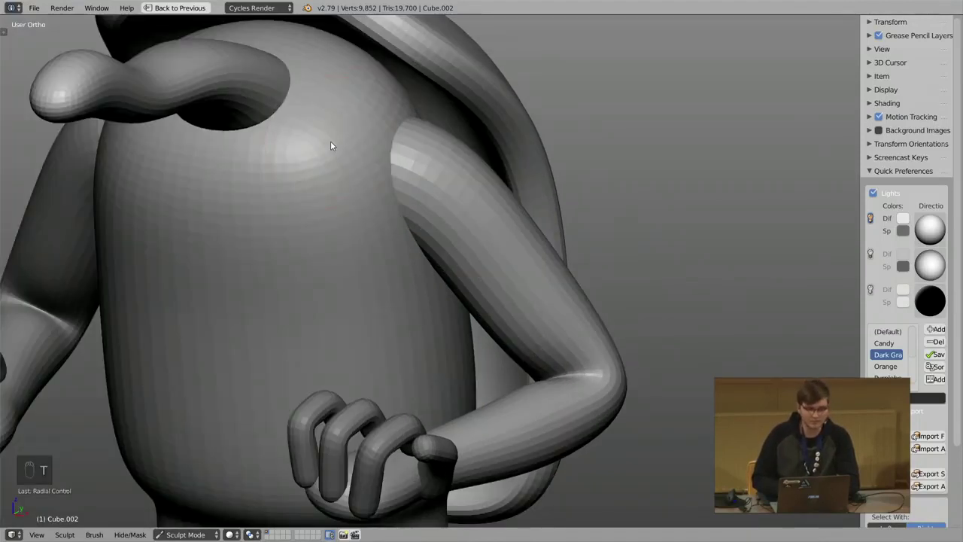
# Cycle through the first numbered sculpting brushes with the tool shelf shown again, ending on Fill/Deepen.
pyautogui.press('1')
pyautogui.press('2')
pyautogui.press('3')
pyautogui.press('4')
pyautogui.press('t')
pyautogui.press('1')
pyautogui.press('2')
pyautogui.press('3')
pyautogui.press('4')
pyautogui.press('5')
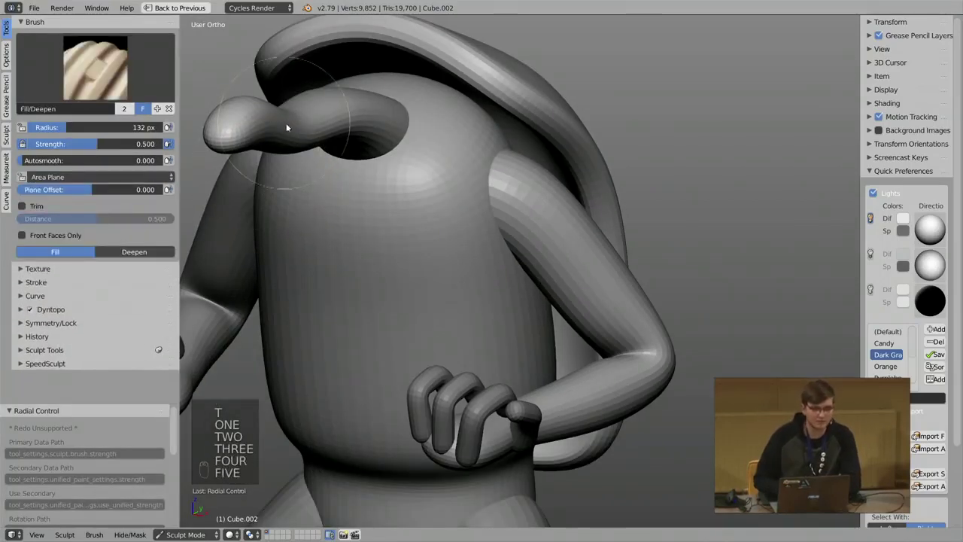
# Set the brush radius to 169 px at the shoulder and switch to the Smooth brush.
pyautogui.keyDown('shift'); pyautogui.moveTo(286, 125); pyautogui.dragTo(310, 149, button='middle'); pyautogui.keyUp('shift')
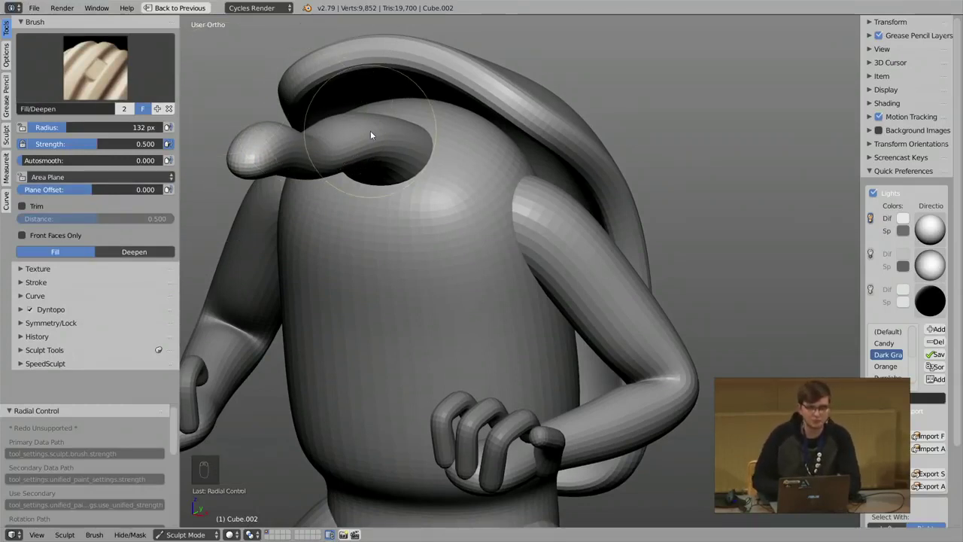
pyautogui.moveTo(359, 110); pyautogui.dragTo(376, 148, button='middle')
pyautogui.moveTo(404, 189); pyautogui.dragTo(420, 188, button='middle')
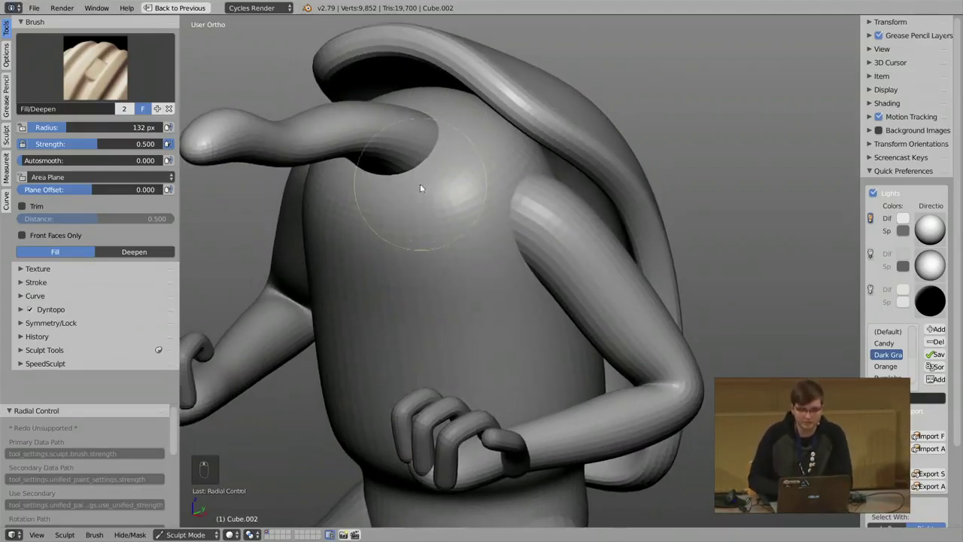
pyautogui.press('3')
pyautogui.press('f')
pyautogui.click(478, 207)
pyautogui.scroll(4, 533, 226)
pyautogui.keyDown('ctrl'); pyautogui.moveTo(534, 183); pyautogui.dragTo(430, 208, button='middle'); pyautogui.keyUp('ctrl')
pyautogui.click(96, 68)
pyautogui.click(361, 192)
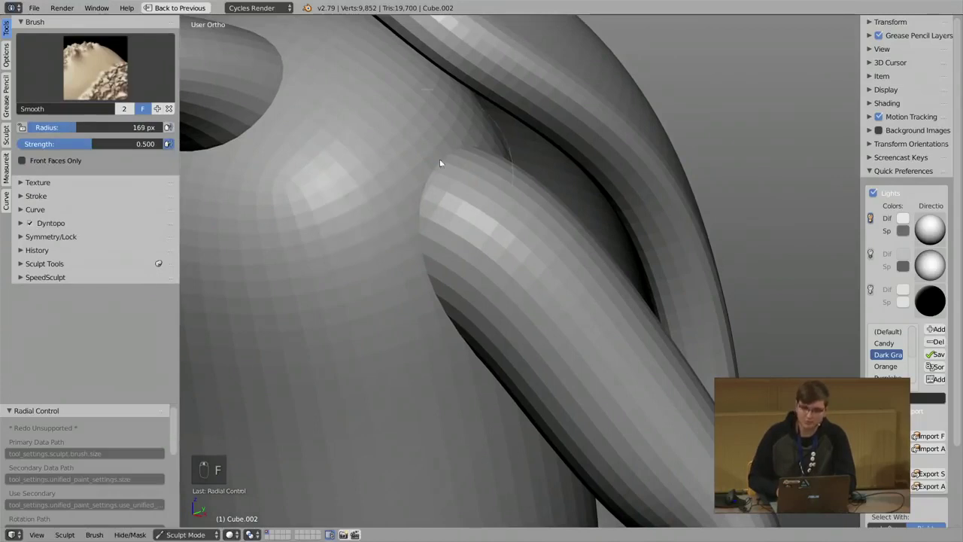
# Smooth the seam where the upper arm meets the torso, undoing the last stroke.
pyautogui.moveTo(425, 263); pyautogui.dragTo(412, 228)
pyautogui.moveTo(443, 188); pyautogui.dragTo(434, 219, button='middle')
pyautogui.moveTo(441, 301); pyautogui.dragTo(443, 323)
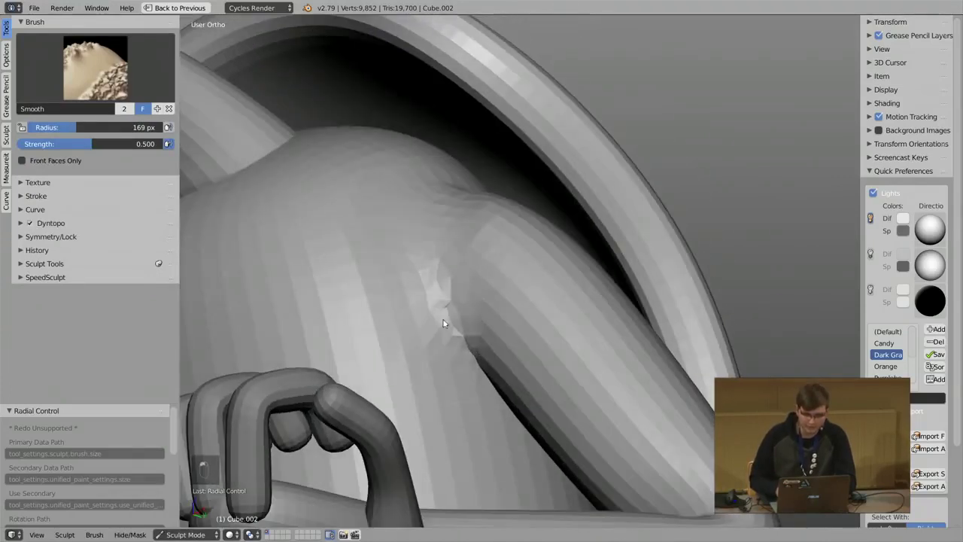
pyautogui.moveTo(435, 309); pyautogui.dragTo(419, 201, button='middle')
pyautogui.hotkey('ctrl', 'z')
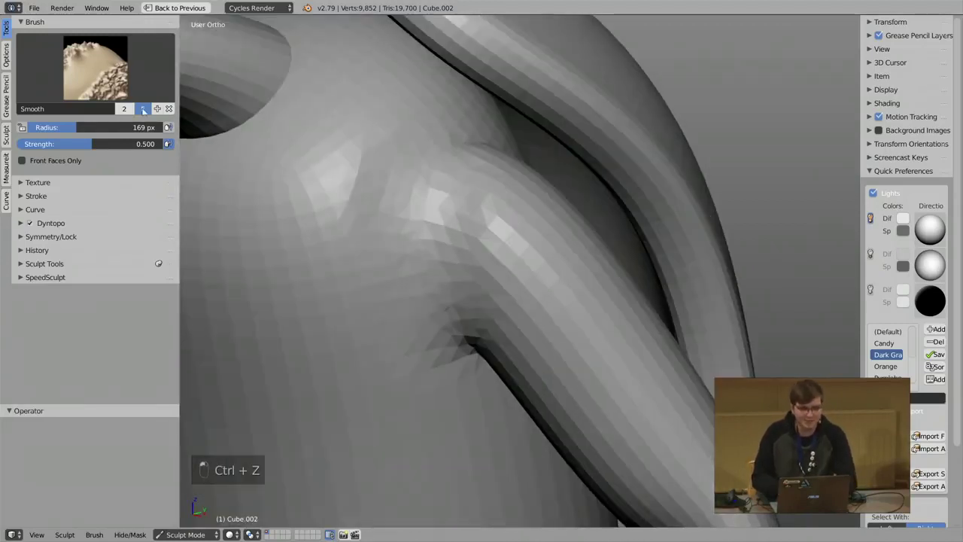
# Switch back to the Clay Strips brush and set its radius to 123 px.
pyautogui.click(96, 68)
pyautogui.click(133, 125)
pyautogui.moveTo(376, 226); pyautogui.dragTo(421, 197, button='middle')
pyautogui.press('f')
pyautogui.click(444, 179)
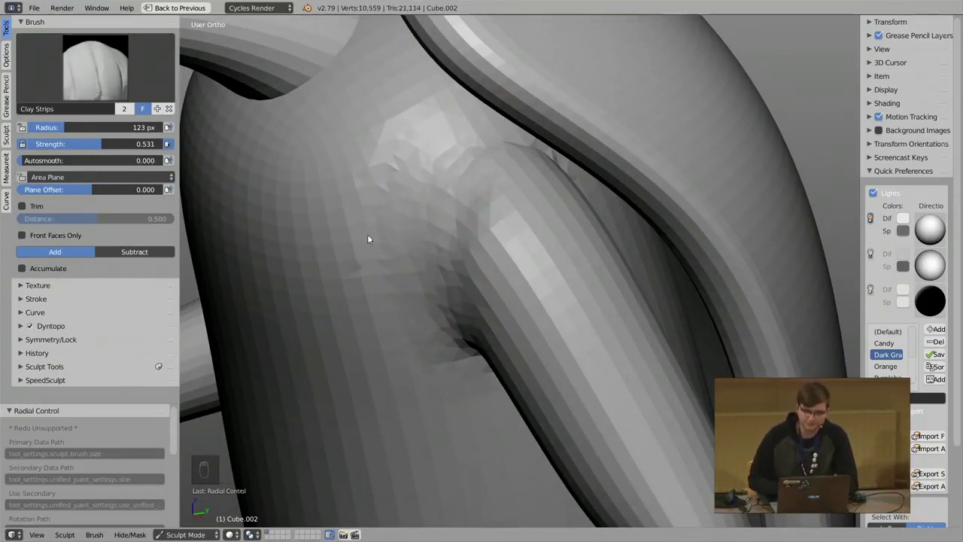
# Set the brush radius to 146 px and add a clay stroke from the armpit up across the shoulder.
pyautogui.moveTo(369, 239); pyautogui.dragTo(440, 229, button='middle')
pyautogui.press('f')
pyautogui.click(458, 335)
pyautogui.moveTo(459, 333)
pyautogui.mouseDown()
pyautogui.moveTo(445, 342)
pyautogui.moveTo(423, 206)
pyautogui.mouseUp()
# Try a test stroke on the shoulder in wireframe with the Dyntopo settings expanded, undo it and return to solid shading.
pyautogui.press('z')
pyautogui.click(492, 239)
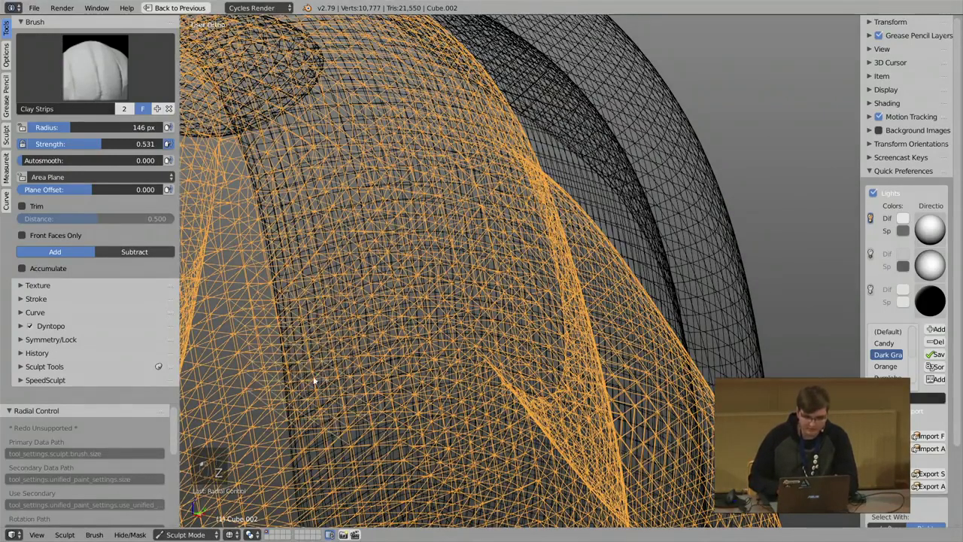
pyautogui.moveTo(449, 175)
pyautogui.mouseDown()
pyautogui.moveTo(451, 354)
pyautogui.moveTo(399, 301)
pyautogui.moveTo(416, 307)
pyautogui.mouseUp()
pyautogui.click(89, 324)
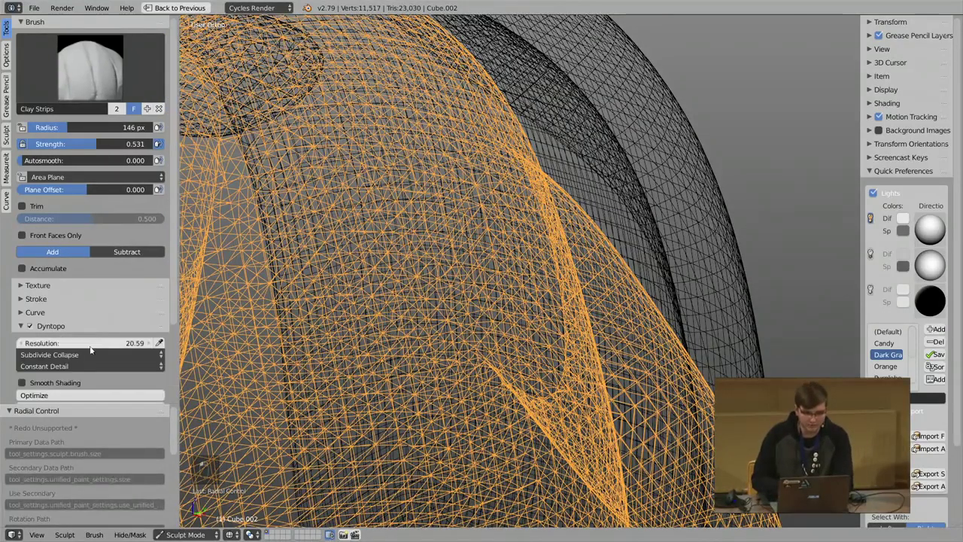
pyautogui.hotkey('ctrl', 'z')
pyautogui.press('z')
pyautogui.click(439, 331)
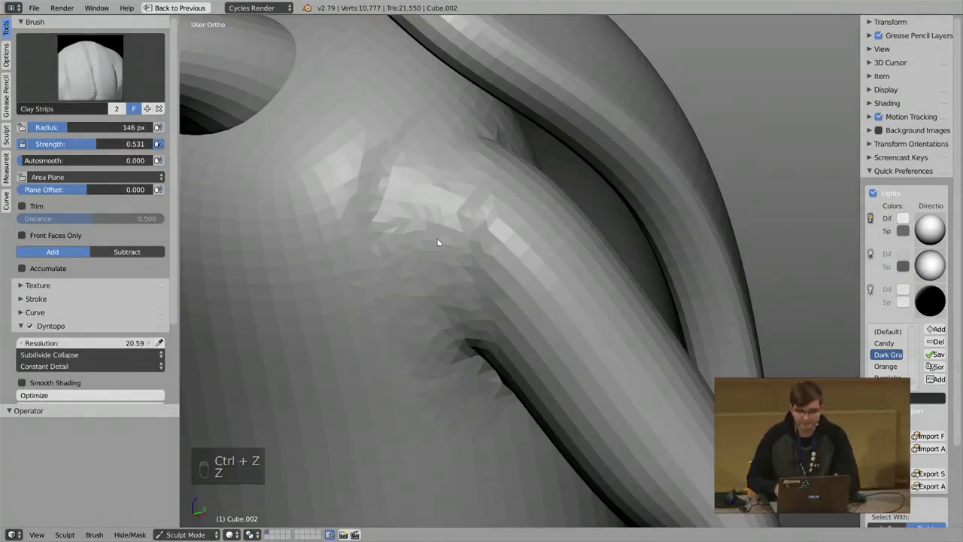
# Add clay around the armpit, set the radius to 153 px and smooth the shoulder where the arm joins the chest.
pyautogui.moveTo(439, 243); pyautogui.dragTo(450, 272, button='middle')
pyautogui.moveTo(477, 381); pyautogui.dragTo(410, 267)
pyautogui.moveTo(410, 267); pyautogui.dragTo(417, 307, button='middle')
pyautogui.scroll(-2, 418, 310)
pyautogui.press('f')
pyautogui.click(414, 294)
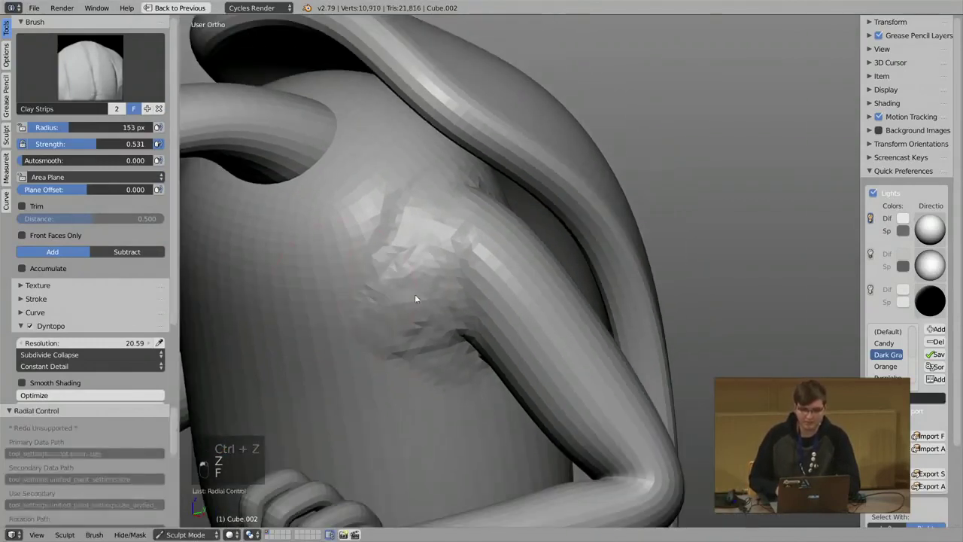
pyautogui.moveTo(428, 202)
pyautogui.keyDown('shift'); pyautogui.mouseDown()
pyautogui.moveTo(397, 297)
pyautogui.moveTo(384, 252)
pyautogui.moveTo(418, 294)
pyautogui.mouseUp(); pyautogui.keyUp('shift')
pyautogui.moveTo(419, 294)
pyautogui.mouseDown(button='middle')
pyautogui.moveTo(445, 264)
pyautogui.moveTo(424, 289)
pyautogui.mouseUp(button='middle')
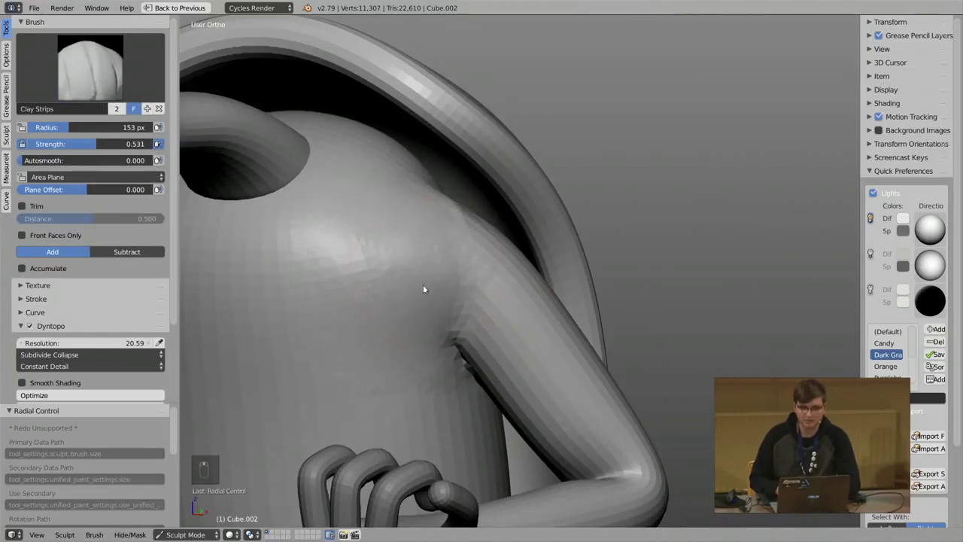
# Isolate the torso in local view, resize the brush and build up clay over the shoulder.
pyautogui.press('KP_Divide')
pyautogui.moveTo(584, 187)
pyautogui.mouseDown(button='middle')
pyautogui.moveTo(409, 208)
pyautogui.moveTo(490, 239)
pyautogui.mouseUp(button='middle')
pyautogui.scroll(3, 490, 238)
pyautogui.press('f')
pyautogui.click(468, 198)
pyautogui.moveTo(488, 252)
pyautogui.mouseDown()
pyautogui.moveTo(529, 218)
pyautogui.moveTo(511, 157)
pyautogui.moveTo(477, 255)
pyautogui.moveTo(508, 167)
pyautogui.mouseUp()
# Set the brush radius to 148 px and smooth the side of the shoulder above the arm.
pyautogui.press('f')
pyautogui.click(482, 242)
pyautogui.press('c')
pyautogui.moveTo(556, 213)
pyautogui.mouseDown(button='middle')
pyautogui.moveTo(640, 226)
pyautogui.moveTo(580, 215)
pyautogui.mouseUp(button='middle')
pyautogui.moveTo(437, 182)
pyautogui.keyDown('shift'); pyautogui.mouseDown()
pyautogui.moveTo(445, 145)
pyautogui.moveTo(504, 203)
pyautogui.mouseUp(); pyautogui.keyUp('shift')
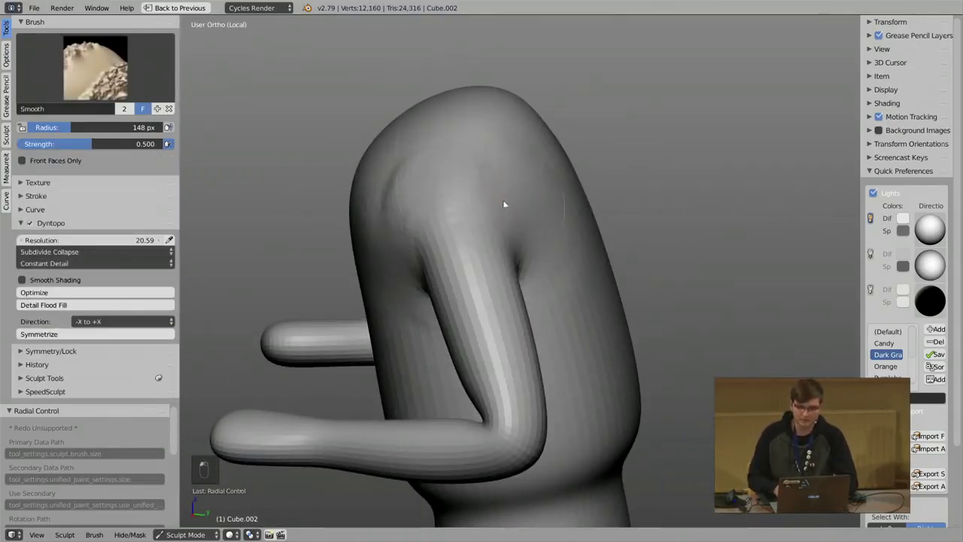
# Build up Clay Strips strokes behind the shoulder and across the upper back.
pyautogui.moveTo(527, 211); pyautogui.dragTo(469, 225, button='middle')
pyautogui.moveTo(463, 243)
pyautogui.mouseDown()
pyautogui.moveTo(443, 210)
pyautogui.moveTo(499, 234)
pyautogui.moveTo(497, 163)
pyautogui.moveTo(462, 163)
pyautogui.mouseUp()
pyautogui.keyDown('shift'); pyautogui.moveTo(515, 256); pyautogui.dragTo(517, 182, button='middle'); pyautogui.keyUp('shift')
pyautogui.moveTo(517, 182)
pyautogui.mouseDown()
pyautogui.moveTo(537, 217)
pyautogui.moveTo(555, 203)
pyautogui.moveTo(548, 212)
pyautogui.mouseUp()
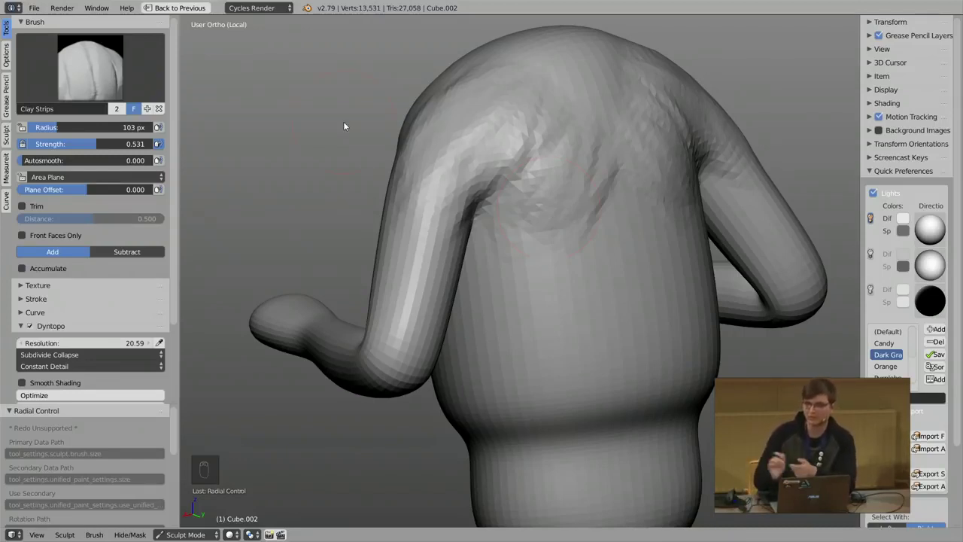
# Set the brush radius to 115 px and smooth the clay strokes on the upper back.
pyautogui.keyDown('shift'); pyautogui.moveTo(486, 230); pyautogui.dragTo(459, 187, button='middle'); pyautogui.keyUp('shift')
pyautogui.press('f')
pyautogui.click(496, 246)
pyautogui.moveTo(496, 246)
pyautogui.keyDown('shift'); pyautogui.mouseDown()
pyautogui.moveTo(516, 309)
pyautogui.moveTo(553, 340)
pyautogui.moveTo(527, 181)
pyautogui.mouseUp(); pyautogui.keyUp('shift')
pyautogui.keyDown('shift'); pyautogui.moveTo(511, 149); pyautogui.dragTo(465, 231, button='middle'); pyautogui.keyUp('shift')
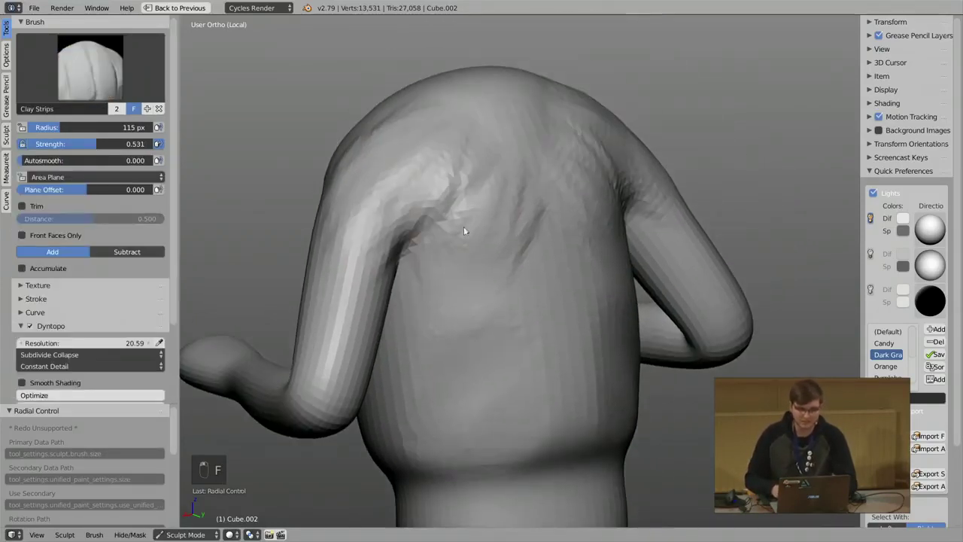
# Switch to the Crease brush and set its radius to 117 px over the front of the chest.
pyautogui.press('4')
pyautogui.press('f')
pyautogui.moveTo(467, 285)
pyautogui.mouseDown(button='middle')
pyautogui.moveTo(393, 249)
pyautogui.moveTo(469, 249)
pyautogui.moveTo(439, 189)
pyautogui.mouseUp(button='middle')
pyautogui.press('f')
pyautogui.click(454, 201)
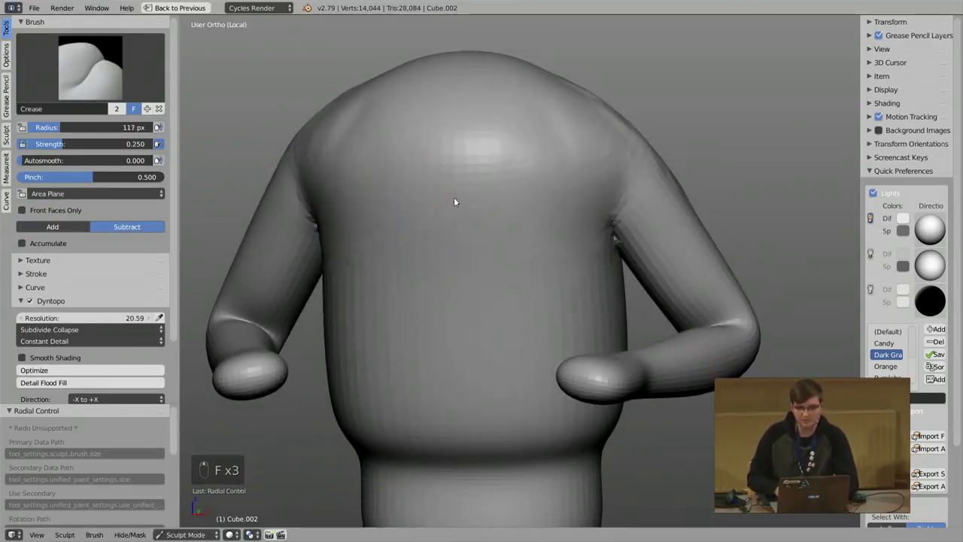
# Switch to the Clay Strips brush, add a stroke on the chest and adjust the brush radius.
pyautogui.click(90, 67)
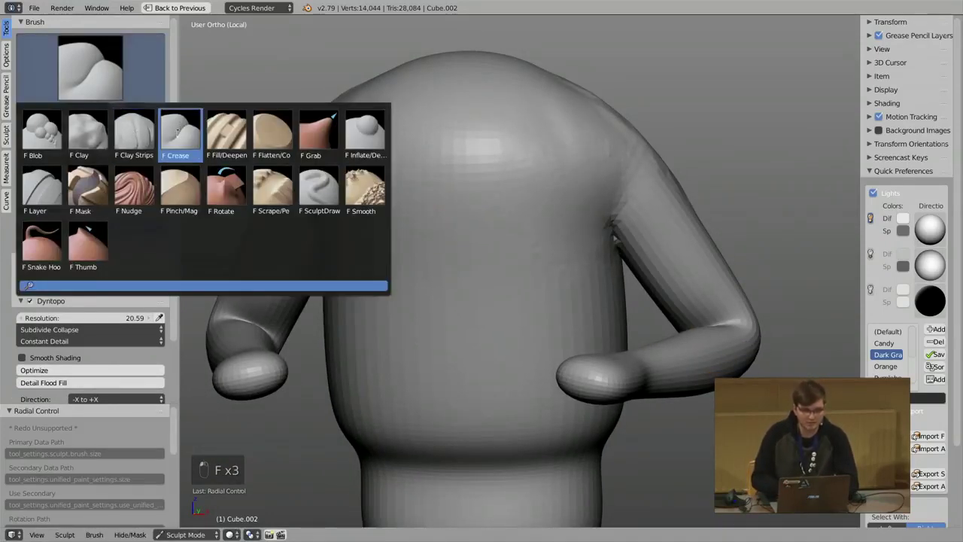
pyautogui.click(138, 133)
pyautogui.moveTo(489, 181)
pyautogui.mouseDown()
pyautogui.moveTo(565, 167)
pyautogui.moveTo(527, 219)
pyautogui.moveTo(511, 107)
pyautogui.moveTo(556, 283)
pyautogui.mouseUp()
pyautogui.keyDown('shift'); pyautogui.moveTo(557, 283); pyautogui.dragTo(564, 210, button='middle'); pyautogui.keyUp('shift')
pyautogui.press('f')
pyautogui.click(529, 218)
pyautogui.keyDown('shift'); pyautogui.moveTo(501, 156); pyautogui.dragTo(491, 185, button='middle'); pyautogui.keyUp('shift')
# Carve the chest and belly forms with the Crease brush, changing the radius to 81 px between strokes.
pyautogui.press('4')
pyautogui.moveTo(583, 195); pyautogui.dragTo(519, 292)
pyautogui.moveTo(568, 265); pyautogui.dragTo(535, 294)
pyautogui.press('f')
pyautogui.click(618, 270)
pyautogui.moveTo(619, 269); pyautogui.dragTo(559, 256, button='middle')
pyautogui.moveTo(555, 281)
pyautogui.mouseDown()
pyautogui.moveTo(617, 268)
pyautogui.moveTo(591, 275)
pyautogui.moveTo(614, 266)
pyautogui.moveTo(479, 225)
pyautogui.moveTo(476, 130)
pyautogui.moveTo(560, 183)
pyautogui.moveTo(517, 183)
pyautogui.mouseUp()
# Switch to Clay Strips and build up the shoulder blades and sides of the back.
pyautogui.press('3')
pyautogui.scroll(-3, 516, 183)
pyautogui.moveTo(563, 253)
pyautogui.mouseDown(button='middle')
pyautogui.moveTo(554, 206)
pyautogui.moveTo(593, 196)
pyautogui.mouseUp(button='middle')
pyautogui.keyDown('shift'); pyautogui.moveTo(675, 216); pyautogui.dragTo(616, 224, button='middle'); pyautogui.keyUp('shift')
pyautogui.scroll(2, 616, 223)
pyautogui.moveTo(643, 197); pyautogui.dragTo(696, 264)
pyautogui.moveTo(598, 162)
pyautogui.mouseDown()
pyautogui.moveTo(537, 253)
pyautogui.moveTo(500, 278)
pyautogui.mouseUp()
pyautogui.moveTo(516, 306)
pyautogui.mouseDown()
pyautogui.moveTo(570, 237)
pyautogui.moveTo(545, 256)
pyautogui.moveTo(614, 227)
pyautogui.moveTo(612, 269)
pyautogui.moveTo(575, 219)
pyautogui.mouseUp()
# Add further clay strokes to the middle of the back and smooth the lower back.
pyautogui.moveTo(507, 225); pyautogui.dragTo(517, 227, button='middle')
pyautogui.moveTo(533, 241)
pyautogui.mouseDown()
pyautogui.moveTo(552, 167)
pyautogui.moveTo(567, 151)
pyautogui.mouseUp()
pyautogui.moveTo(516, 256); pyautogui.dragTo(563, 197)
pyautogui.moveTo(598, 207); pyautogui.dragTo(516, 226, button='middle')
pyautogui.moveTo(501, 273)
pyautogui.keyDown('shift'); pyautogui.mouseDown()
pyautogui.moveTo(583, 241)
pyautogui.moveTo(636, 239)
pyautogui.mouseUp(); pyautogui.keyUp('shift')
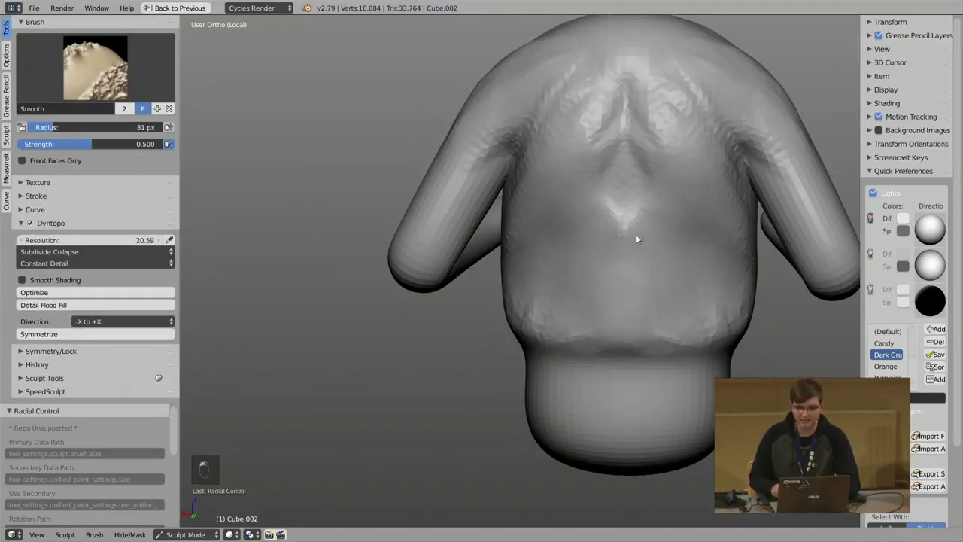
# Return to the Clay Strips brush, switch the torso to Object Mode and leave local view.
pyautogui.press('c')
pyautogui.moveTo(566, 341)
pyautogui.mouseDown(button='middle')
pyautogui.moveTo(518, 211)
pyautogui.moveTo(685, 211)
pyautogui.moveTo(495, 81)
pyautogui.mouseUp(button='middle')
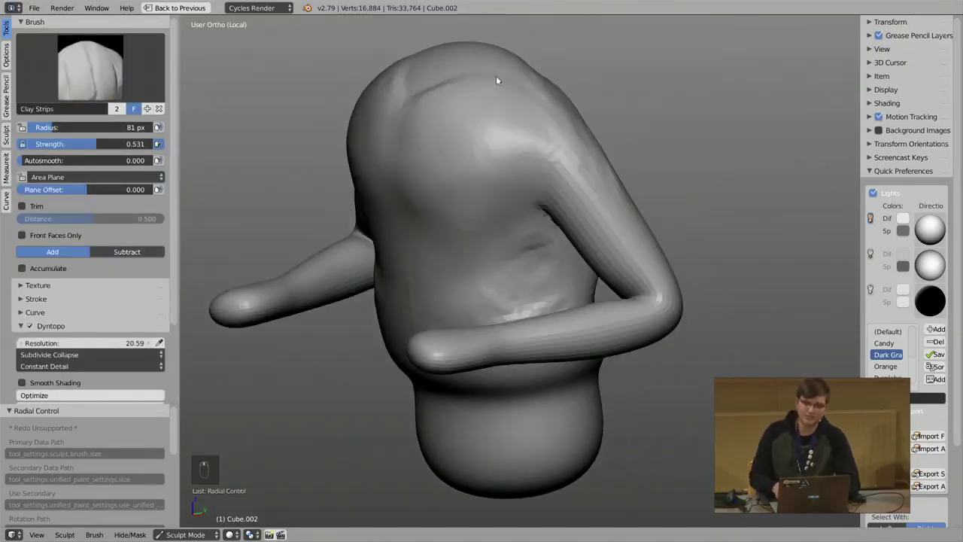
pyautogui.moveTo(443, 217); pyautogui.dragTo(438, 248, button='middle')
pyautogui.press('Tab')
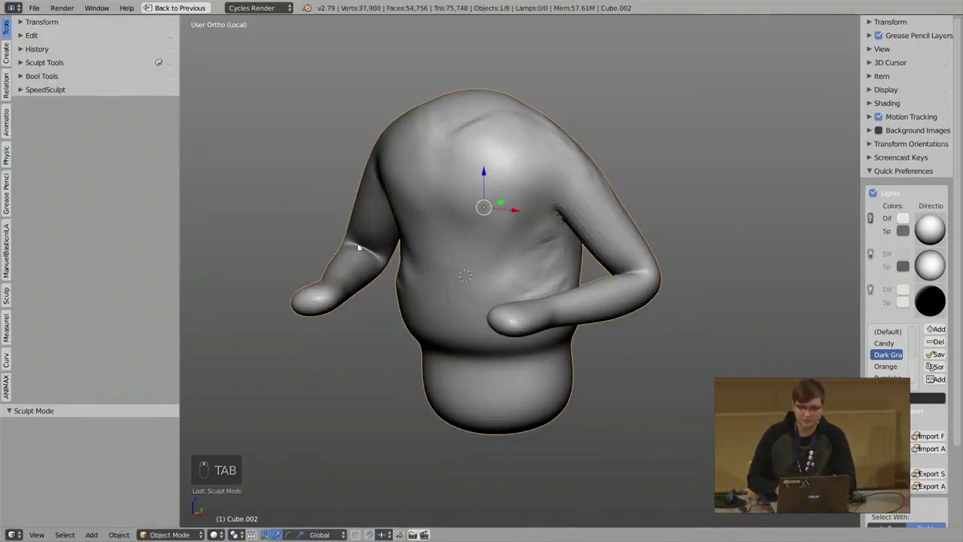
pyautogui.press('KP_Divide')
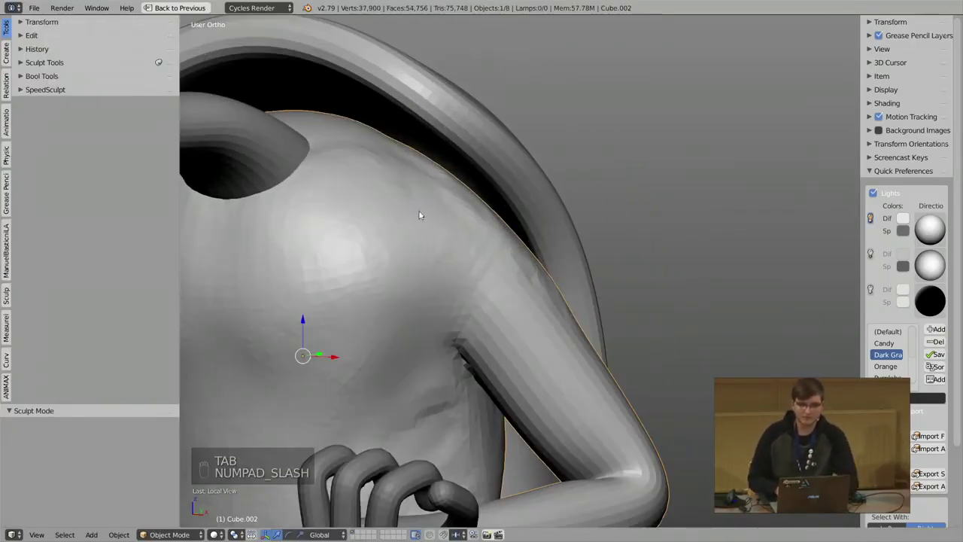
# Select the legs together with the torso and merge them with a Boolean Union from Sculpt Tools.
pyautogui.rightClick(521, 297)
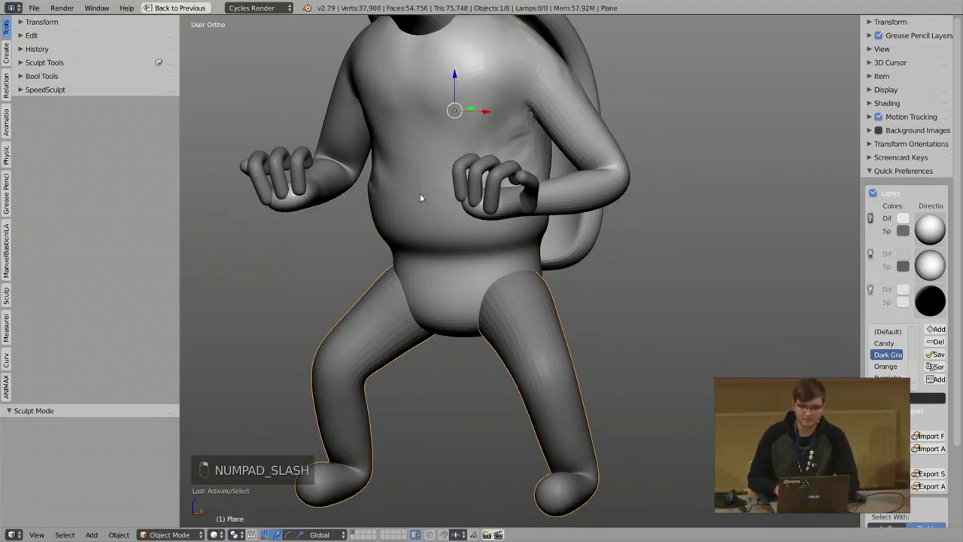
pyautogui.keyDown('shift'); pyautogui.rightClick(439, 224); pyautogui.keyUp('shift')
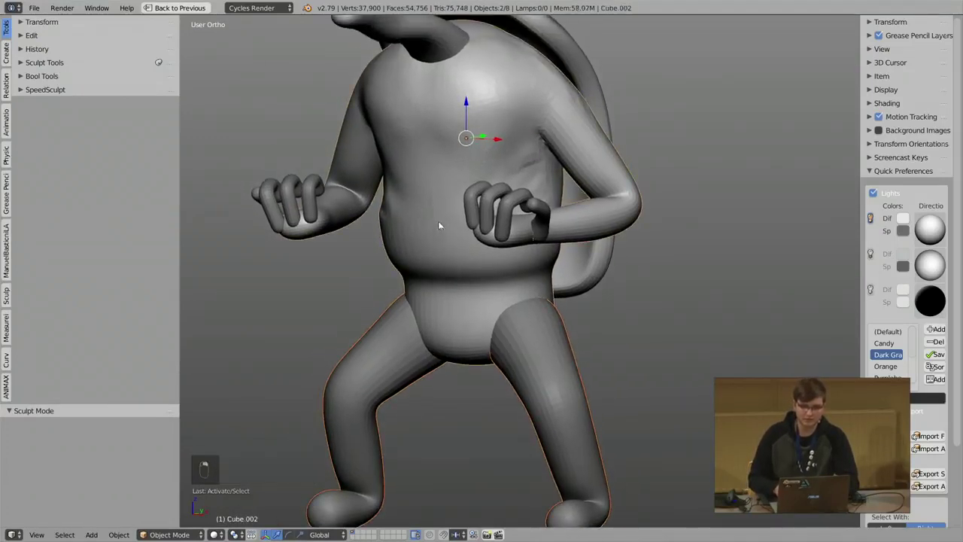
pyautogui.click(45, 63)
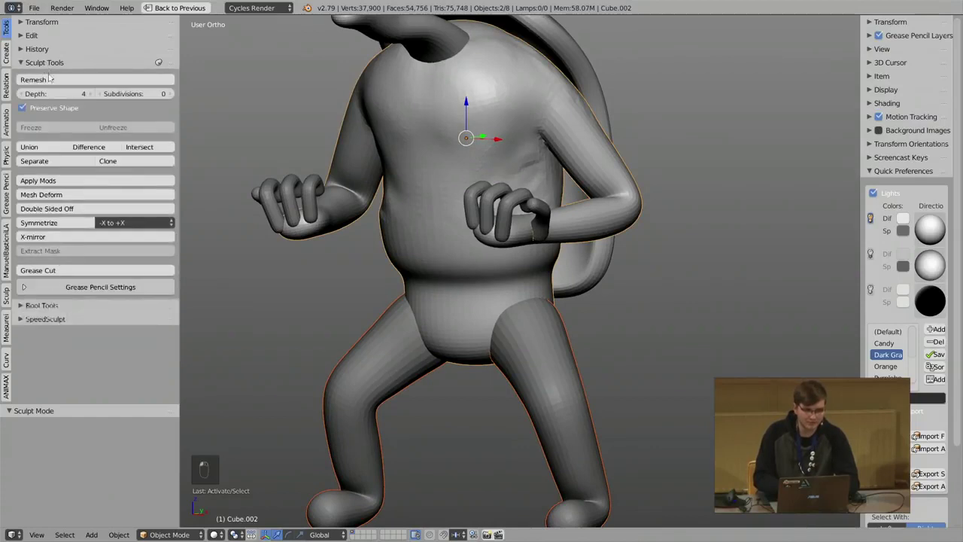
pyautogui.click(50, 147)
pyautogui.scroll(5, 500, 303)
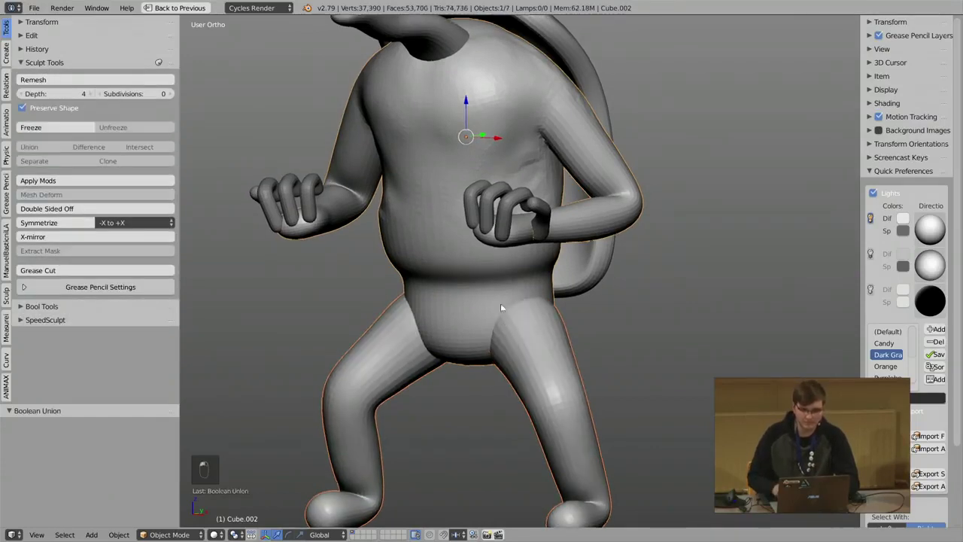
# Enter Sculpt Mode on the merged body with a Clay Strips radius of 108 px and enable Dyntopo.
pyautogui.press('Tab')
pyautogui.press('f')
pyautogui.click(512, 272)
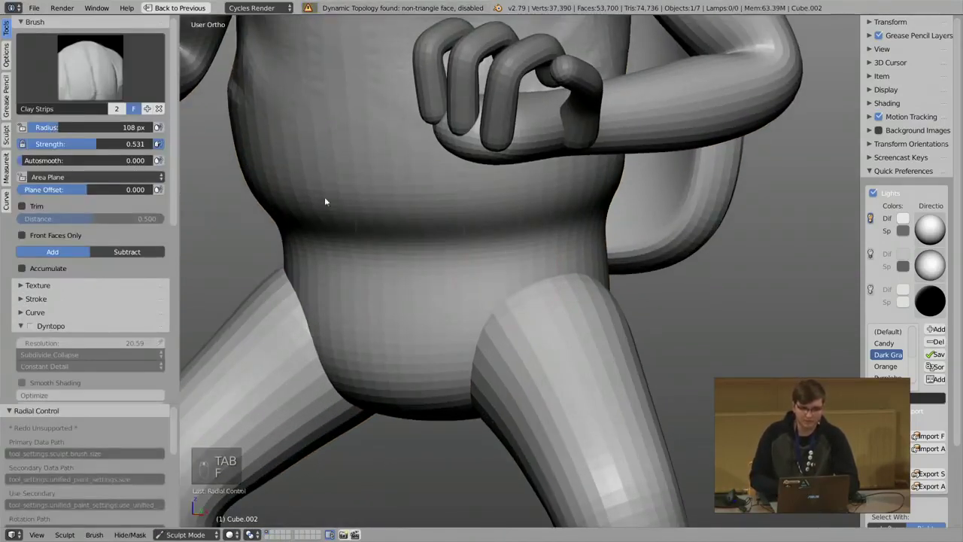
pyautogui.keyDown('shift'); pyautogui.moveTo(308, 289); pyautogui.dragTo(316, 232, button='middle'); pyautogui.keyUp('shift')
pyautogui.hotkey('ctrl', 'd')
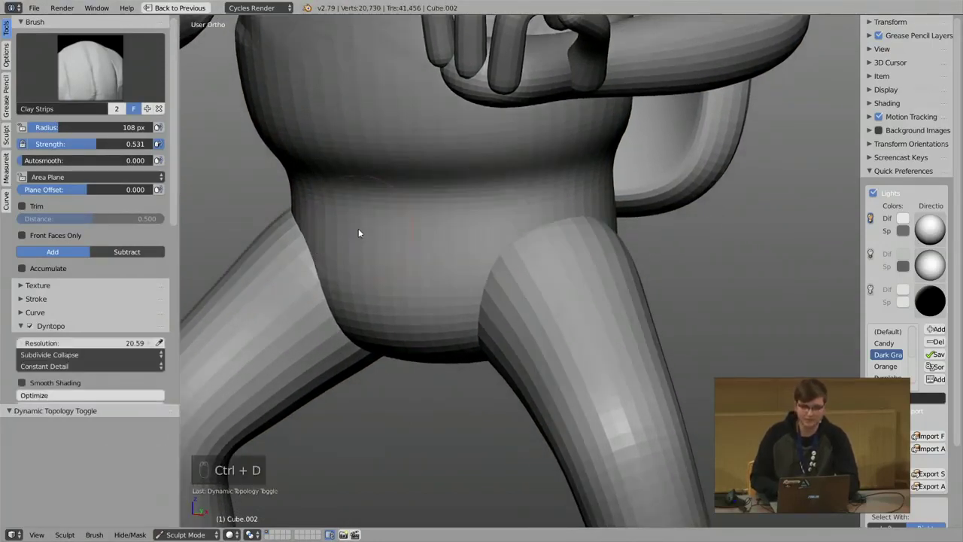
# Blend the joins between thighs and hips with 123 px Clay Strips and smoothing strokes, and return to Object Mode.
pyautogui.press('f')
pyautogui.moveTo(521, 257)
pyautogui.mouseDown()
pyautogui.moveTo(470, 319)
pyautogui.moveTo(481, 331)
pyautogui.mouseUp()
pyautogui.moveTo(653, 225); pyautogui.dragTo(598, 225, button='middle')
pyautogui.moveTo(598, 225)
pyautogui.keyDown('shift'); pyautogui.mouseDown()
pyautogui.moveTo(631, 270)
pyautogui.moveTo(617, 307)
pyautogui.mouseUp(); pyautogui.keyUp('shift')
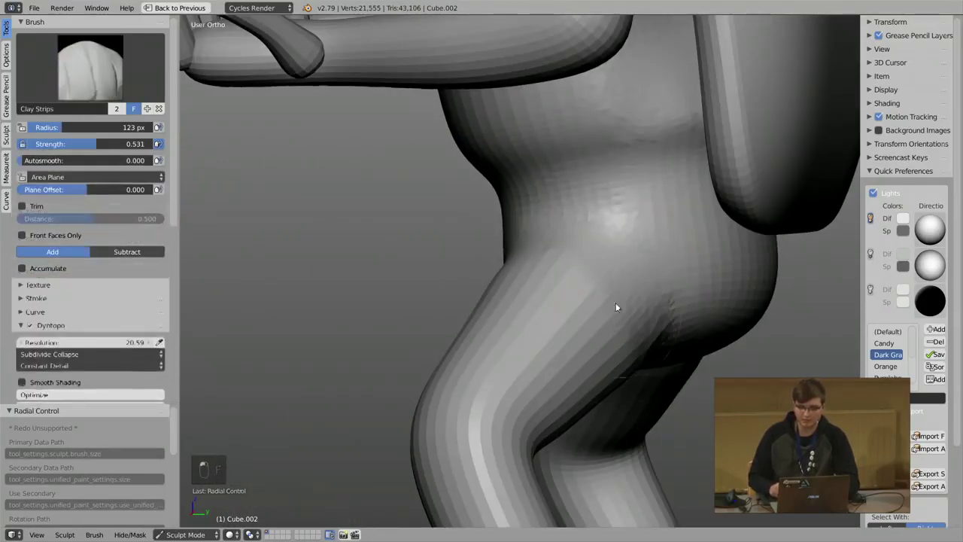
pyautogui.moveTo(617, 307); pyautogui.dragTo(527, 196, button='middle')
pyautogui.moveTo(633, 252)
pyautogui.mouseDown()
pyautogui.moveTo(675, 238)
pyautogui.moveTo(662, 260)
pyautogui.mouseUp()
pyautogui.moveTo(662, 260)
pyautogui.keyDown('shift'); pyautogui.mouseDown()
pyautogui.moveTo(595, 290)
pyautogui.moveTo(615, 137)
pyautogui.moveTo(587, 171)
pyautogui.moveTo(634, 199)
pyautogui.moveTo(621, 228)
pyautogui.moveTo(572, 188)
pyautogui.mouseUp(); pyautogui.keyUp('shift')
pyautogui.moveTo(509, 144)
pyautogui.mouseDown(button='middle')
pyautogui.moveTo(617, 232)
pyautogui.moveTo(589, 211)
pyautogui.mouseUp(button='middle')
pyautogui.scroll(-4, 556, 207)
pyautogui.moveTo(524, 204)
pyautogui.mouseDown(button='middle')
pyautogui.moveTo(527, 228)
pyautogui.moveTo(486, 206)
pyautogui.moveTo(513, 170)
pyautogui.moveTo(484, 198)
pyautogui.moveTo(537, 197)
pyautogui.moveTo(537, 190)
pyautogui.moveTo(519, 197)
pyautogui.mouseUp(button='middle')
pyautogui.press('Tab')
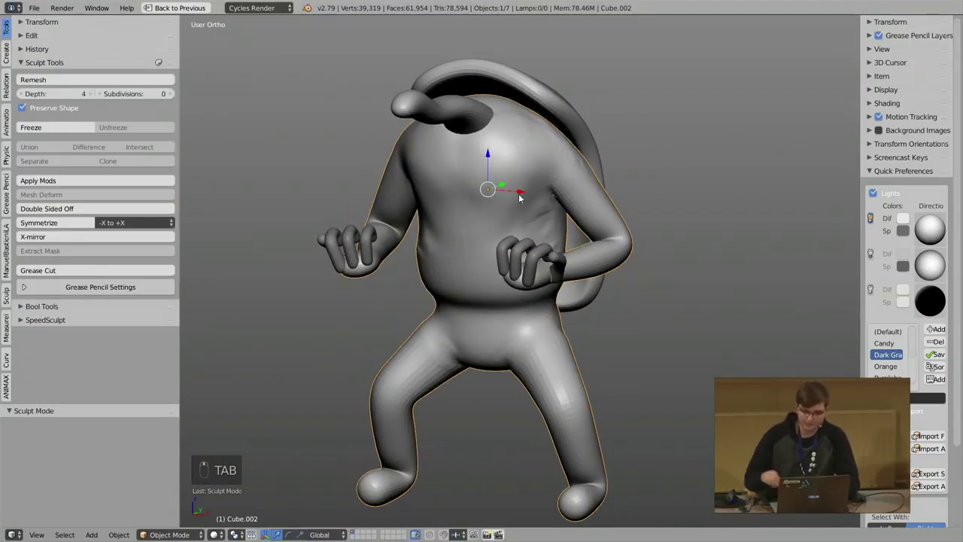
# Close the current turtle file without saving and open 08_turtle_v2.blend to inspect the torso and arms.
pyautogui.hotkey('alt', 'F11')
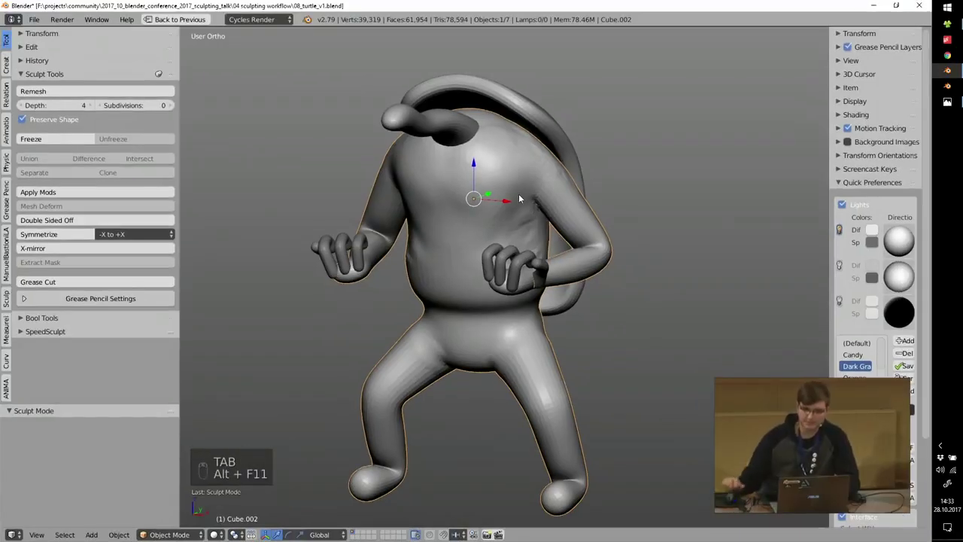
pyautogui.click(921, 6)
pyautogui.click(454, 313)
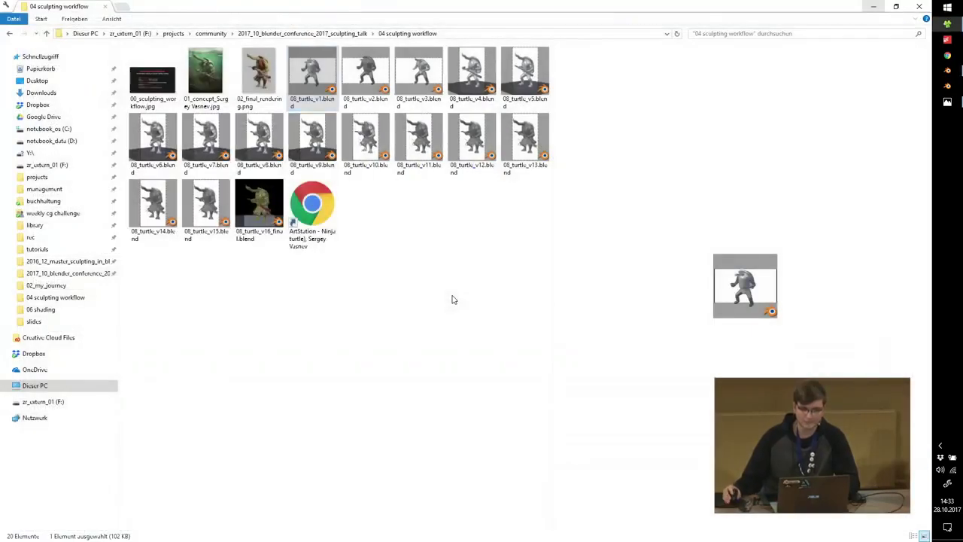
pyautogui.doubleClick(373, 89)
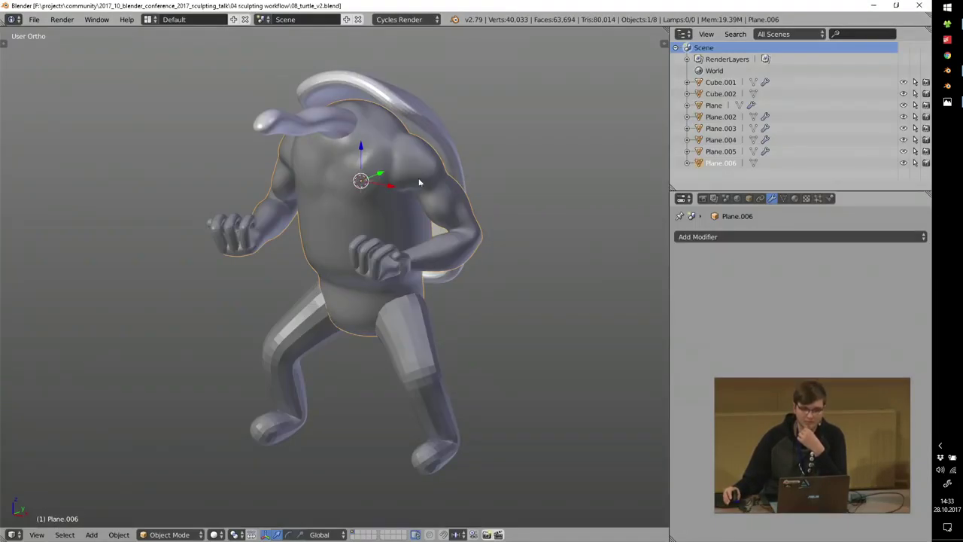
pyautogui.moveTo(422, 182); pyautogui.dragTo(397, 203, button='middle')
pyautogui.scroll(2, 355, 169)
pyautogui.press('g')
pyautogui.rightClick(370, 153)
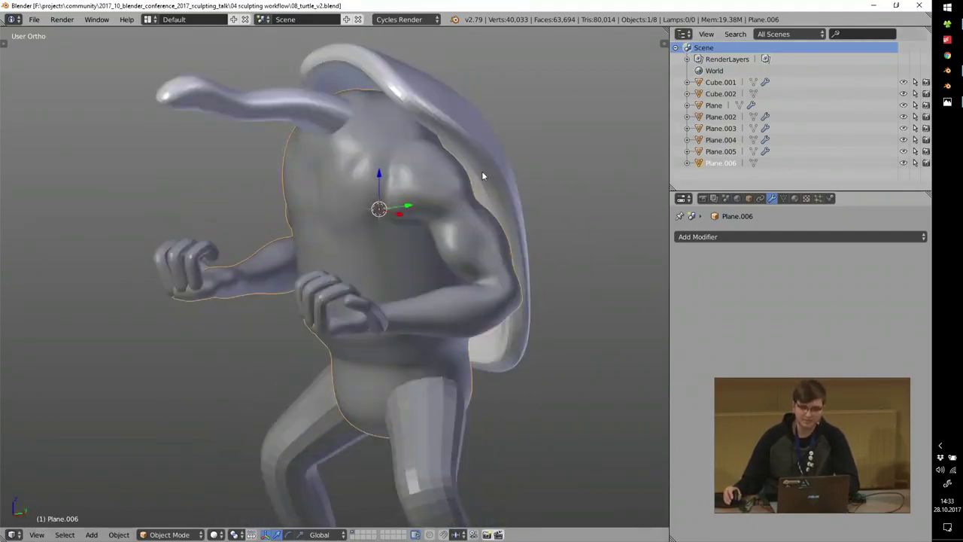
# Switch to File Explorer, view the underwater turtle concept image at full size and close it again.
pyautogui.click(947, 24)
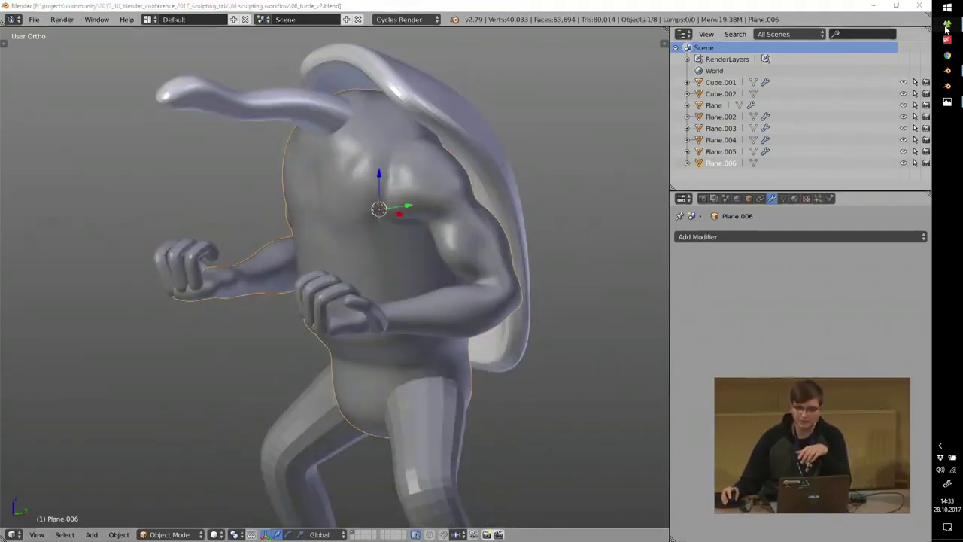
pyautogui.click(198, 70)
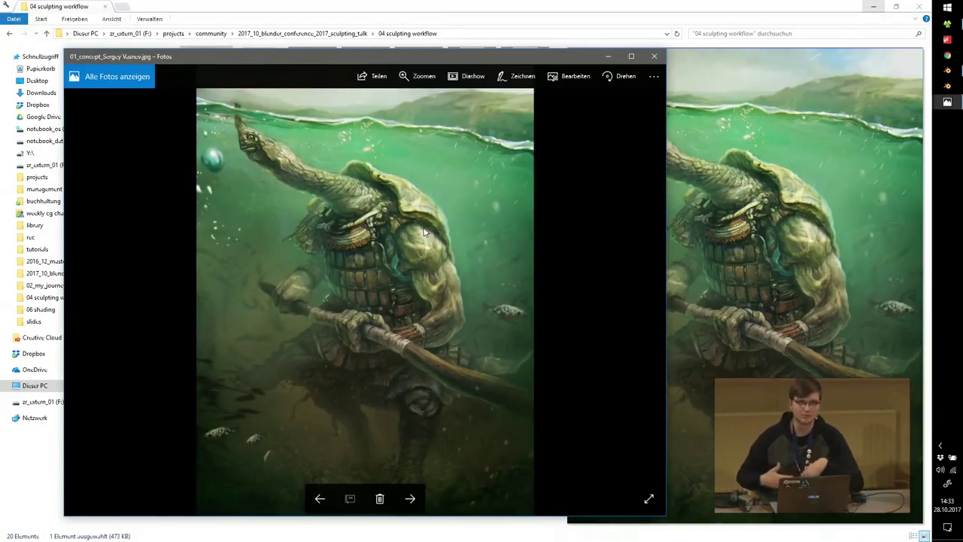
pyautogui.click(654, 55)
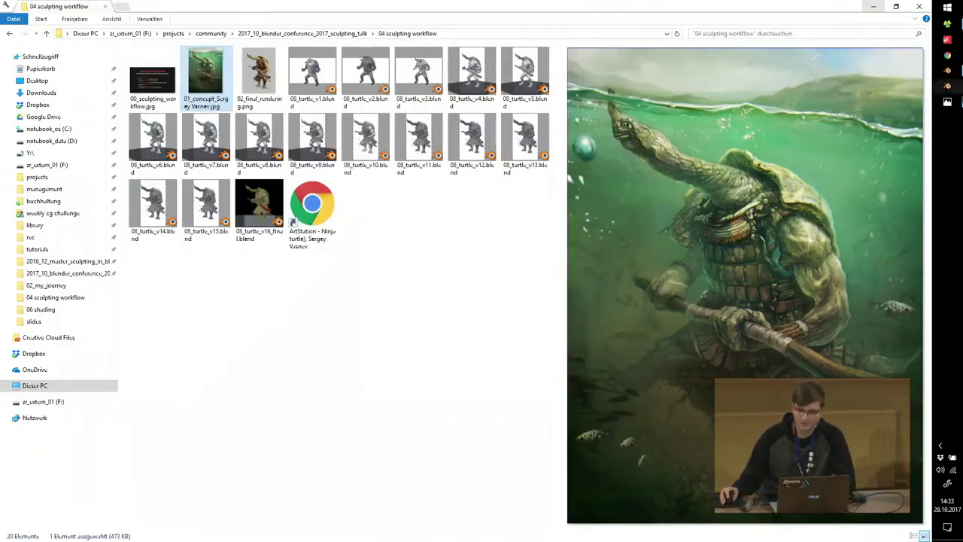
# Close 08_turtle_v2.blend and open 08_turtle_v3.blend from the sculpting workflow folder.
pyautogui.click(947, 71)
pyautogui.click(919, 6)
pyautogui.doubleClick(367, 76)
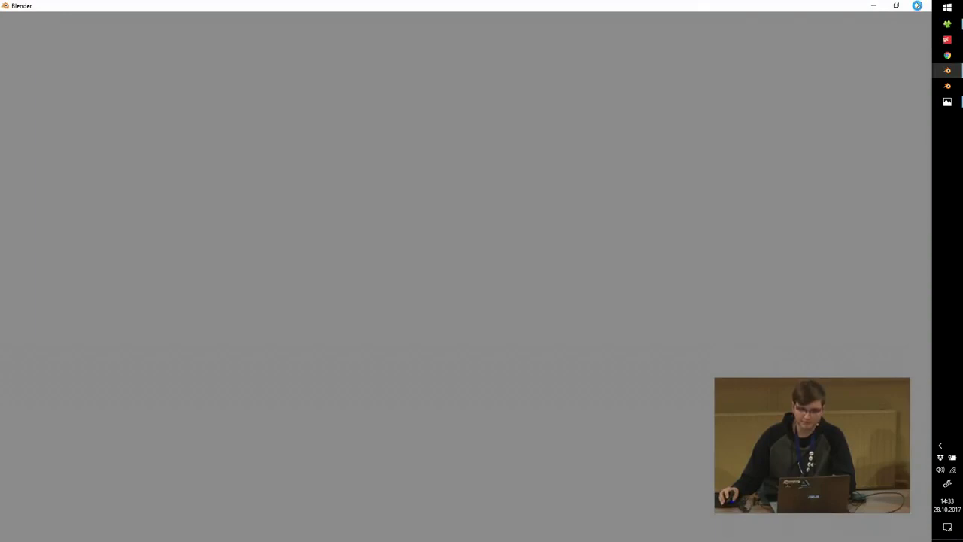
pyautogui.hotkey('alt', 'Tab')
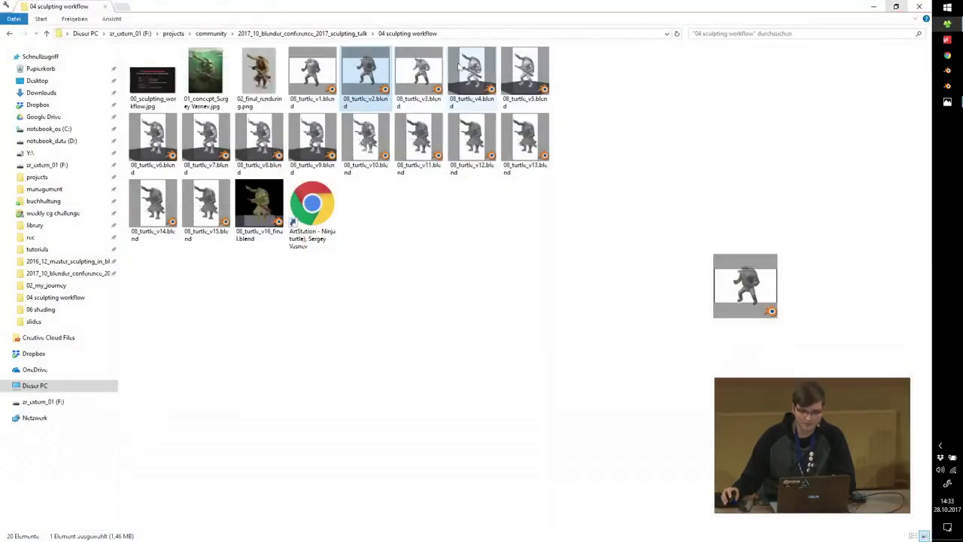
pyautogui.doubleClick(442, 70)
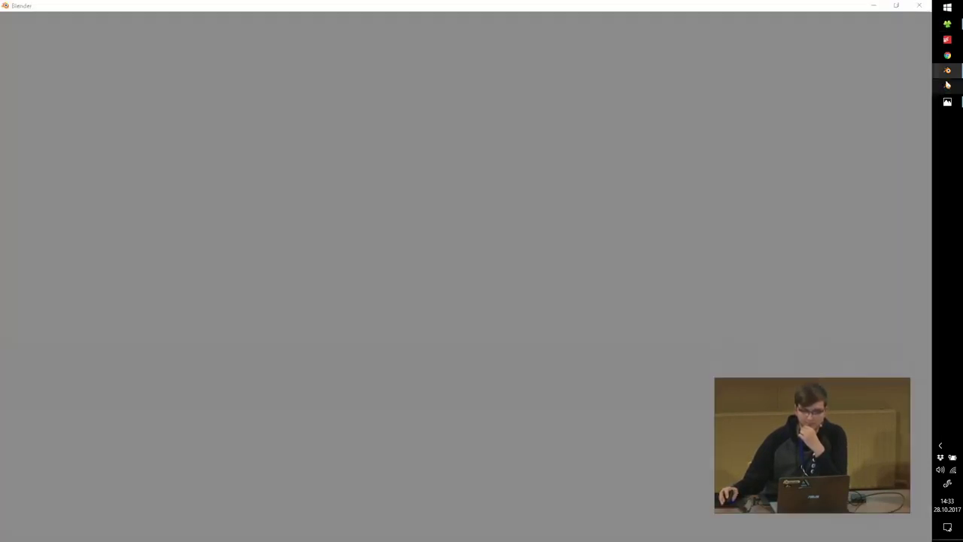
pyautogui.moveTo(947, 78)
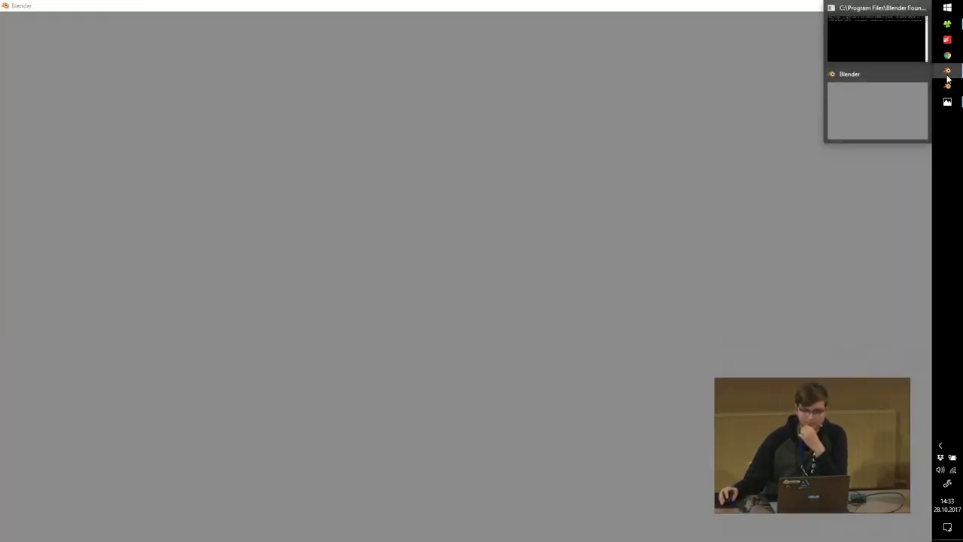
pyautogui.click(862, 105)
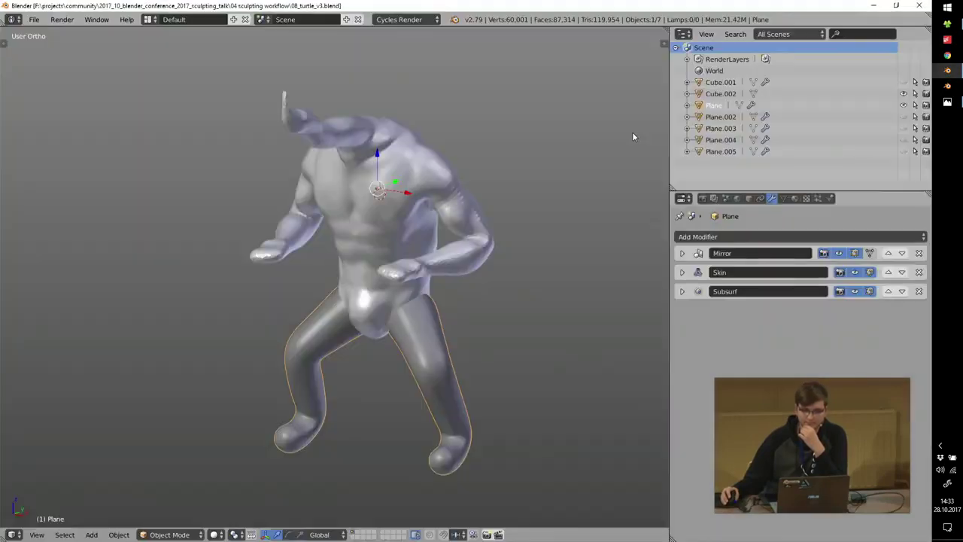
# Examine the sculpted torso, neck, arms and abdomen from the side and front.
pyautogui.moveTo(312, 193)
pyautogui.mouseDown(button='middle')
pyautogui.moveTo(340, 180)
pyautogui.moveTo(296, 188)
pyautogui.mouseUp(button='middle')
pyautogui.scroll(5, 306, 100)
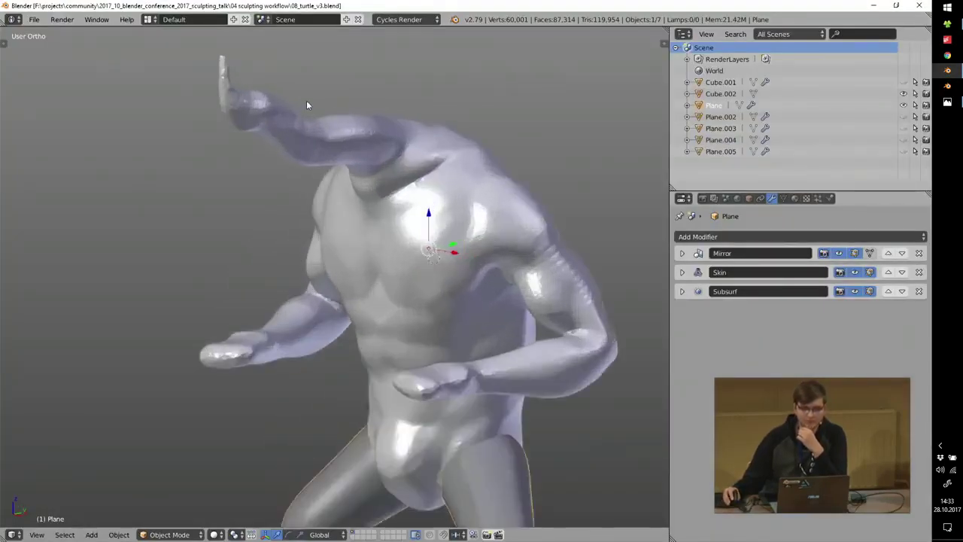
pyautogui.moveTo(416, 150)
pyautogui.mouseDown(button='middle')
pyautogui.moveTo(370, 185)
pyautogui.moveTo(425, 145)
pyautogui.mouseUp(button='middle')
pyautogui.scroll(-5, 379, 201)
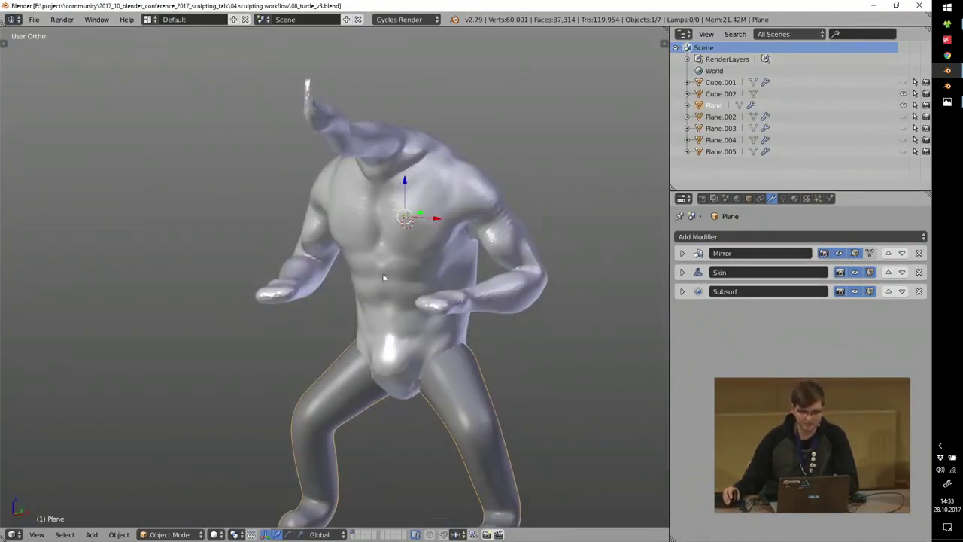
pyautogui.moveTo(473, 280); pyautogui.dragTo(432, 259, button='middle')
pyautogui.scroll(3, 398, 300)
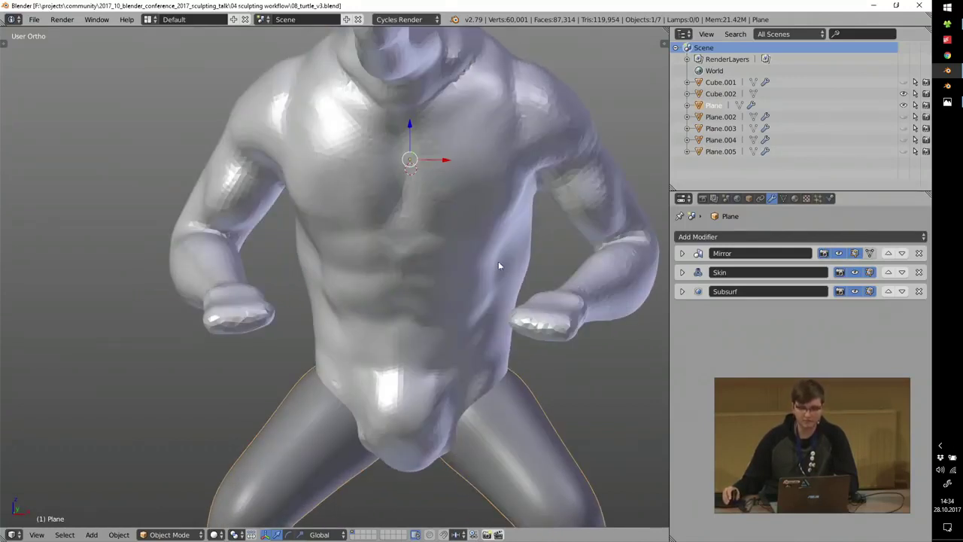
# Close 08_turtle_v3.blend and open 08_turtle_v4.blend to inspect the chest, shoulders and hands holding the staff.
pyautogui.click(922, 8)
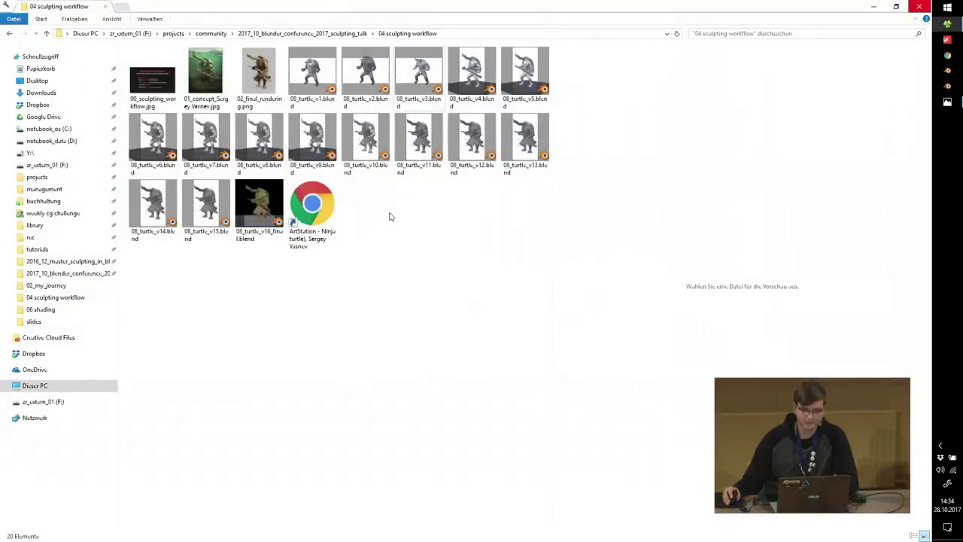
pyautogui.doubleClick(472, 70)
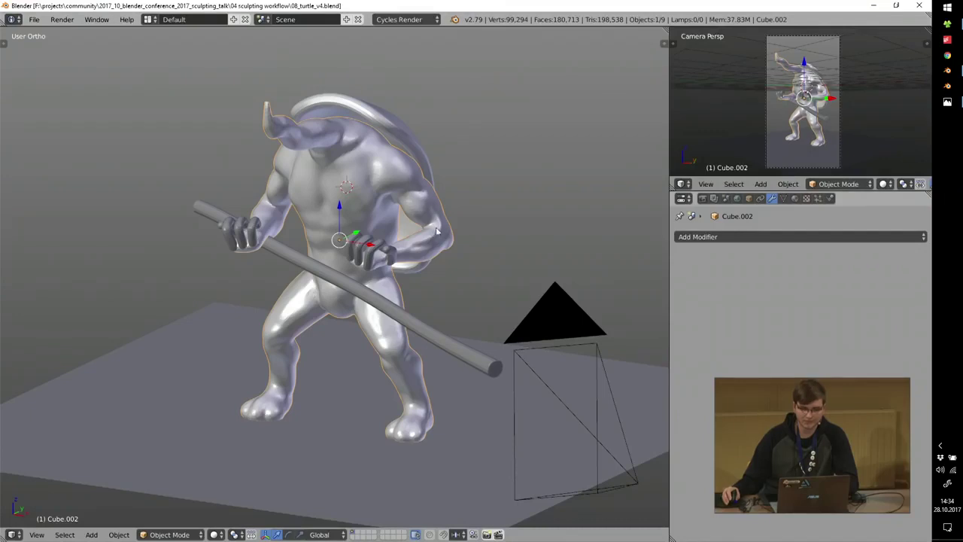
pyautogui.moveTo(438, 230)
pyautogui.mouseDown(button='middle')
pyautogui.moveTo(316, 233)
pyautogui.moveTo(530, 220)
pyautogui.moveTo(446, 222)
pyautogui.moveTo(368, 186)
pyautogui.moveTo(389, 224)
pyautogui.mouseUp(button='middle')
pyautogui.scroll(6, 368, 189)
pyautogui.scroll(-1, 389, 224)
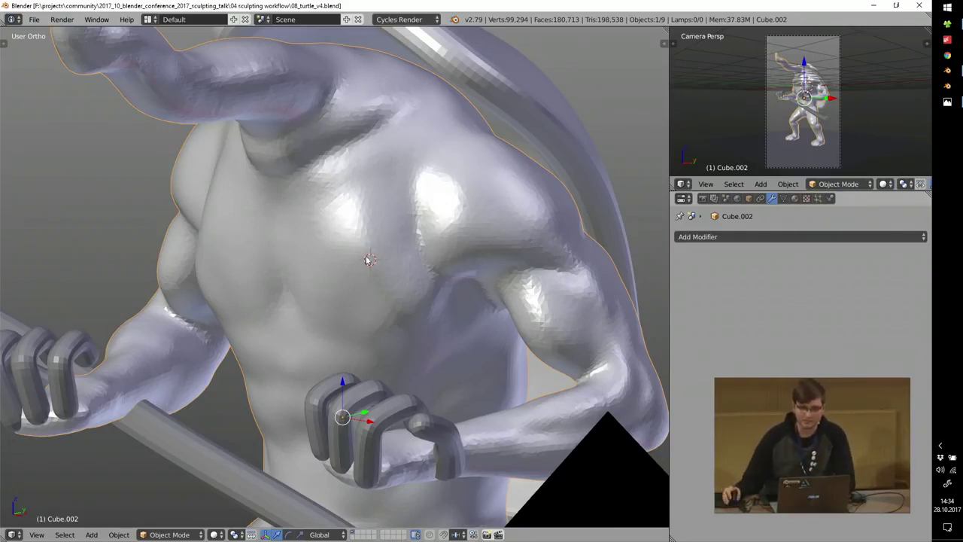
pyautogui.scroll(-5, 360, 254)
pyautogui.scroll(2, 360, 255)
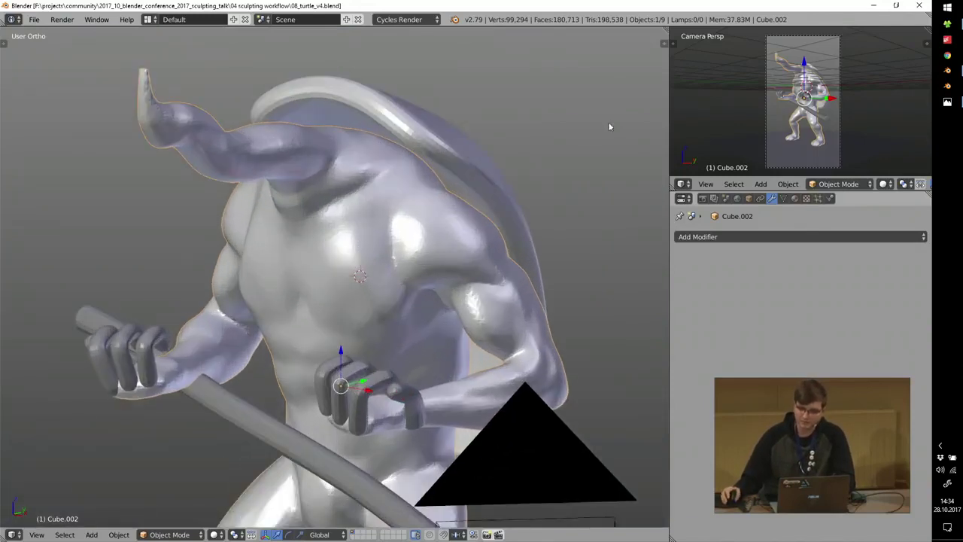
# Close 08_turtle_v4.blend, open 08_turtle_v5.blend and maximize its camera view.
pyautogui.click(919, 5)
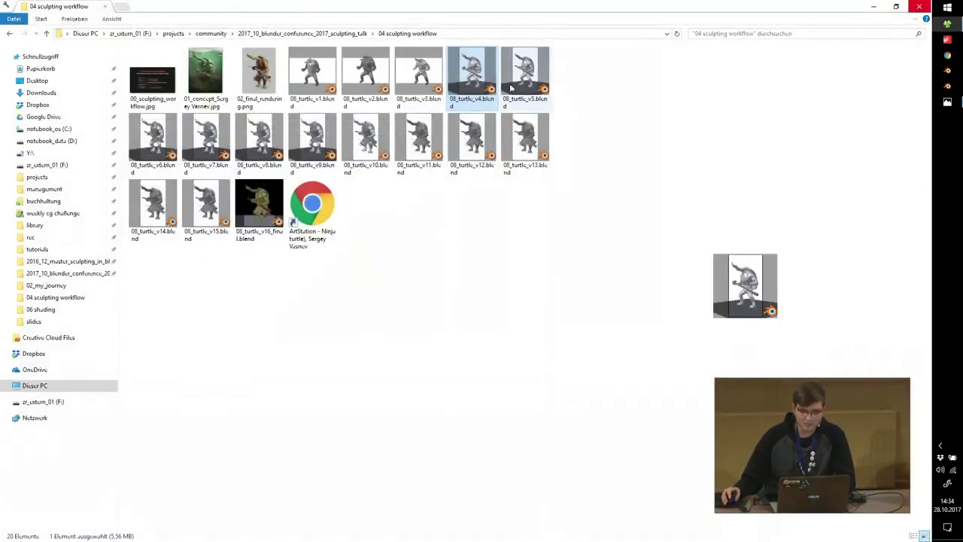
pyautogui.doubleClick(531, 73)
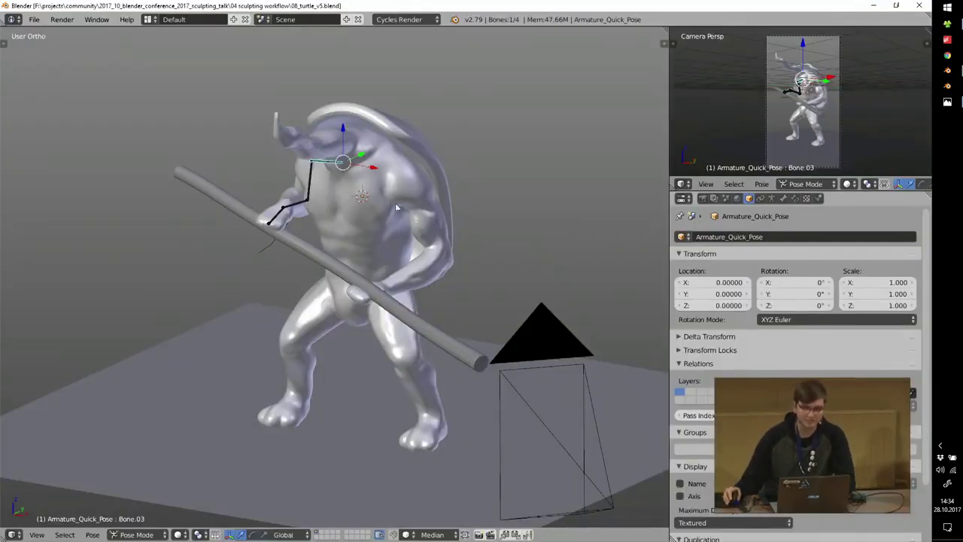
pyautogui.moveTo(353, 197); pyautogui.dragTo(375, 199, button='middle')
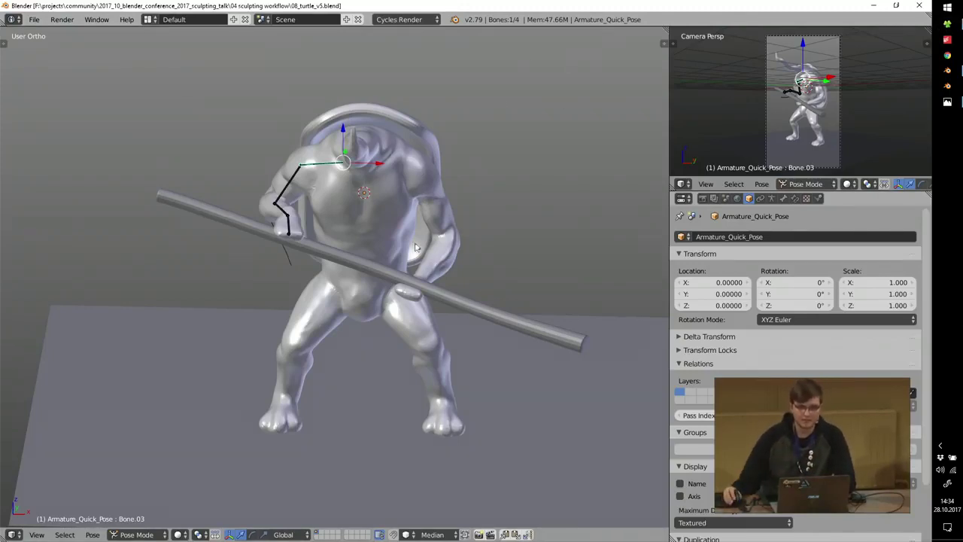
pyautogui.moveTo(414, 247); pyautogui.dragTo(354, 230, button='middle')
pyautogui.hotkey('shift', 'space')
pyautogui.scroll(1, 493, 261)
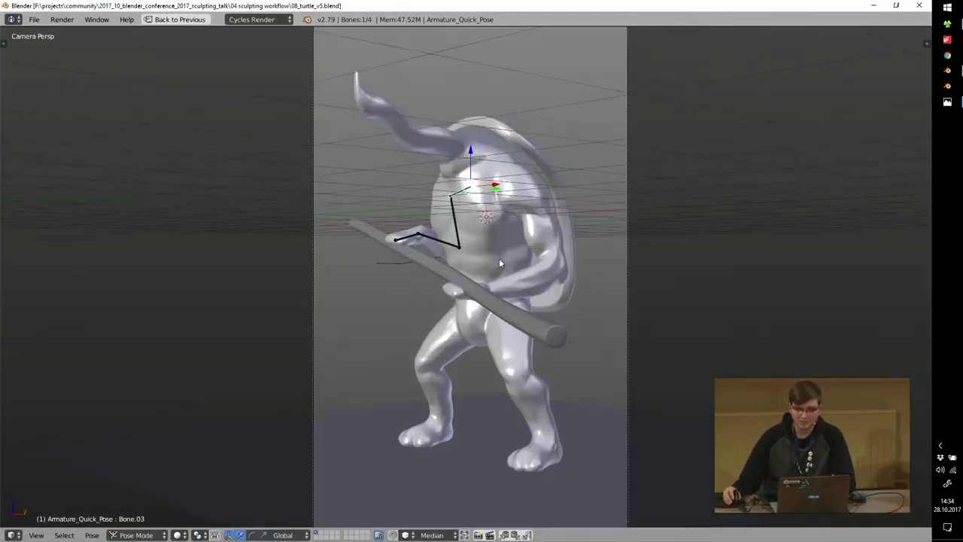
pyautogui.keyDown('shift'); pyautogui.moveTo(507, 262); pyautogui.dragTo(504, 255, button='middle'); pyautogui.keyUp('shift')
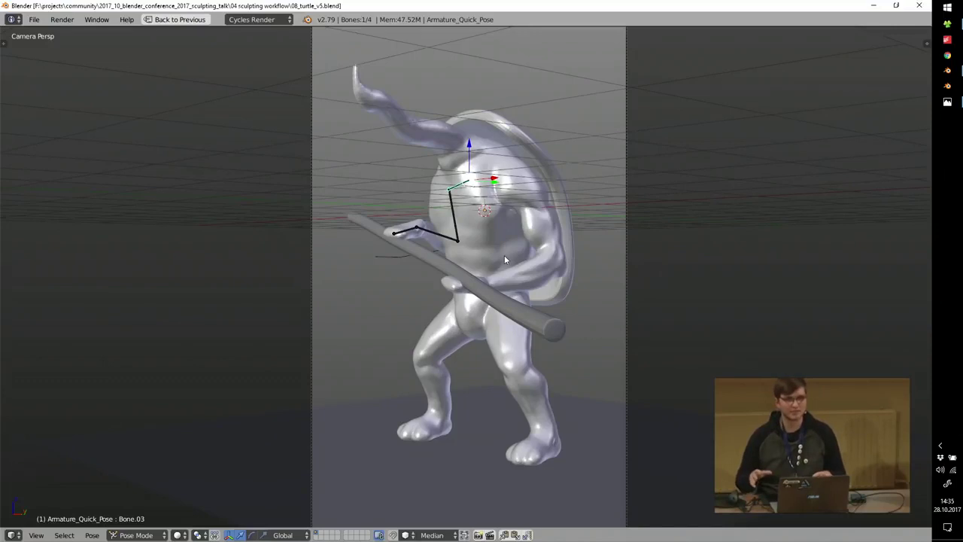
# Rotate the upper arm bone of Armature_Quick_Pose and rotate its forearm bone downward.
pyautogui.moveTo(516, 256); pyautogui.dragTo(609, 264, button='middle')
pyautogui.scroll(5, 468, 229)
pyautogui.moveTo(467, 232); pyautogui.dragTo(591, 260, button='middle')
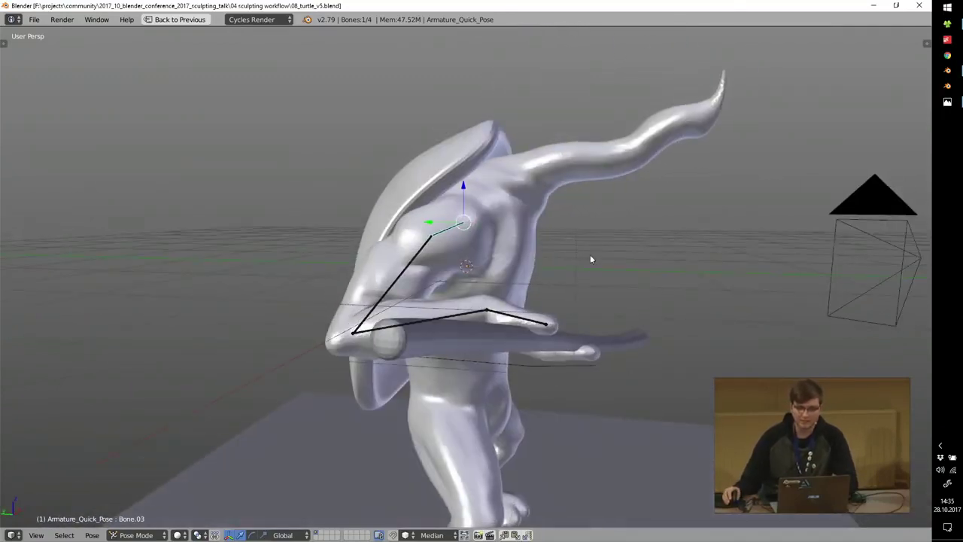
pyautogui.moveTo(406, 255); pyautogui.dragTo(510, 309, button='middle')
pyautogui.rightClick(394, 268)
pyautogui.press('r')
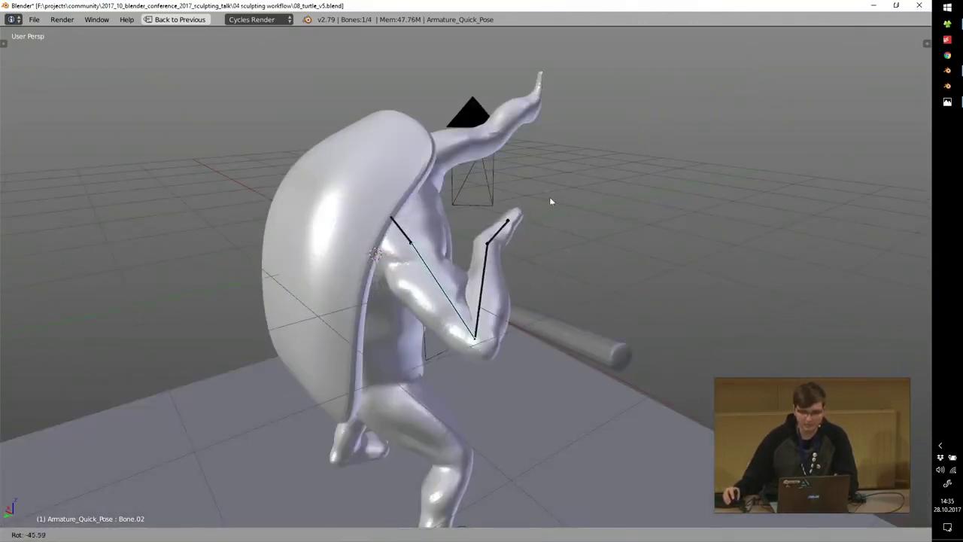
pyautogui.click(543, 218)
pyautogui.rightClick(481, 278)
pyautogui.moveTo(610, 263); pyautogui.dragTo(584, 276, button='middle')
pyautogui.press('r')
pyautogui.click(592, 343)
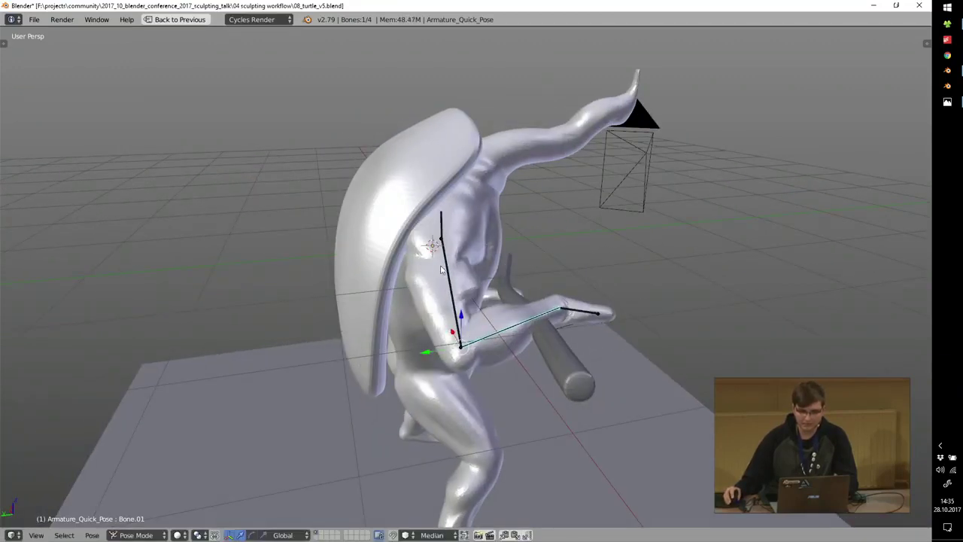
# Readjust the rotations of the upper arm and forearm bones to bring the hand over the staff.
pyautogui.rightClick(448, 258)
pyautogui.press('r')
pyautogui.click(435, 333)
pyautogui.rightClick(452, 347)
pyautogui.press('r')
pyautogui.click(626, 288)
pyautogui.moveTo(701, 331); pyautogui.dragTo(494, 285, button='middle')
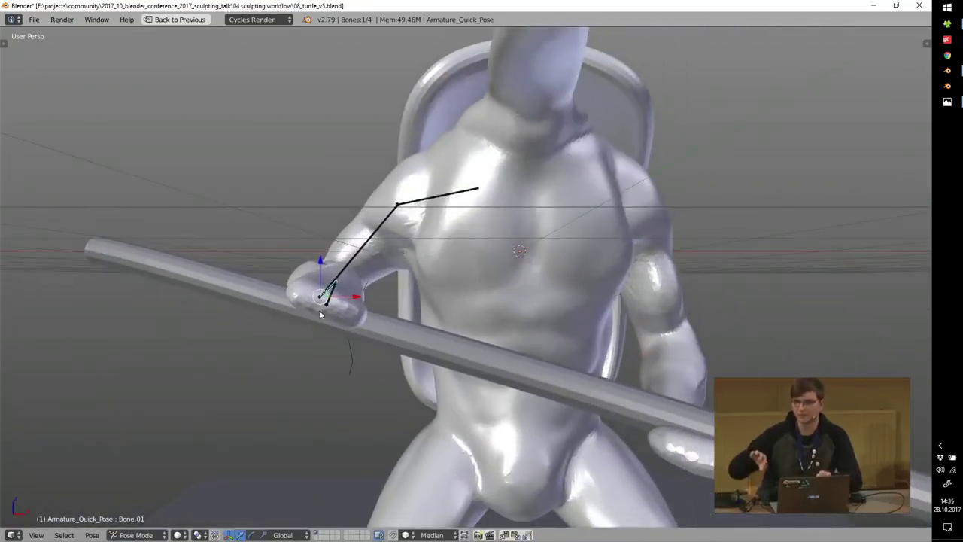
pyautogui.scroll(-3, 706, 368)
pyautogui.moveTo(707, 365); pyautogui.dragTo(620, 336, button='middle')
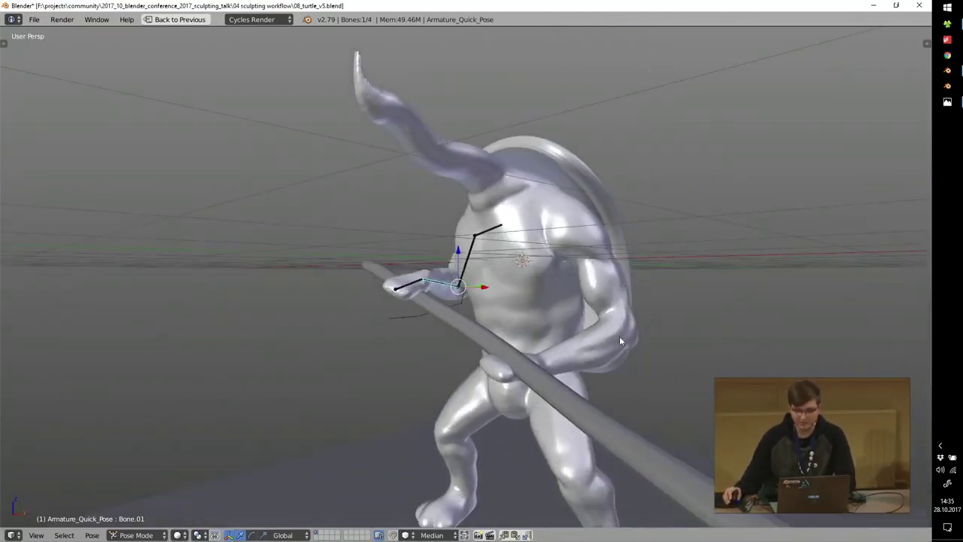
# Cancel quitting the file, restore the multi-view layout and switch the armature to Object Mode.
pyautogui.click(920, 6)
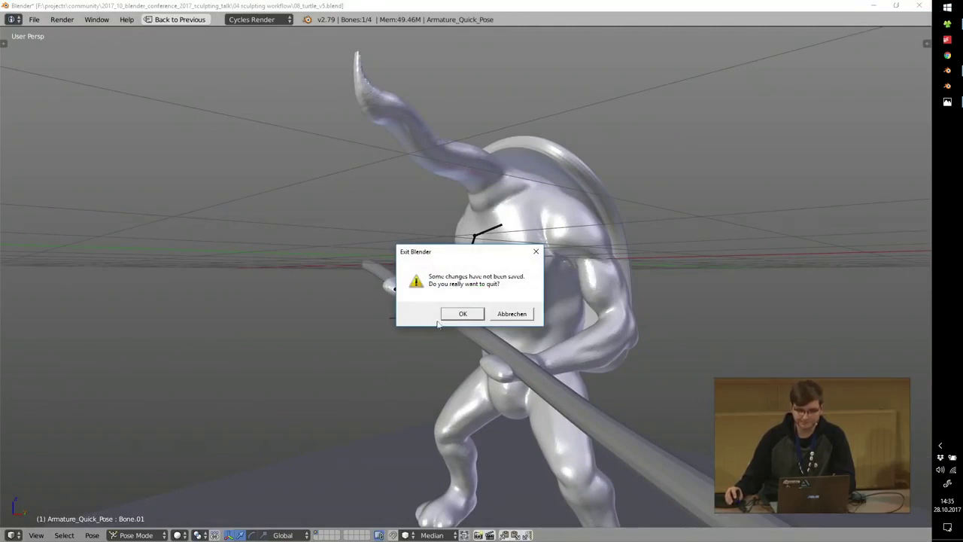
pyautogui.click(519, 314)
pyautogui.hotkey('ctrl', 'space')
pyautogui.moveTo(522, 258); pyautogui.dragTo(477, 241, button='middle')
pyautogui.hotkey('ctrl', 'Tab')
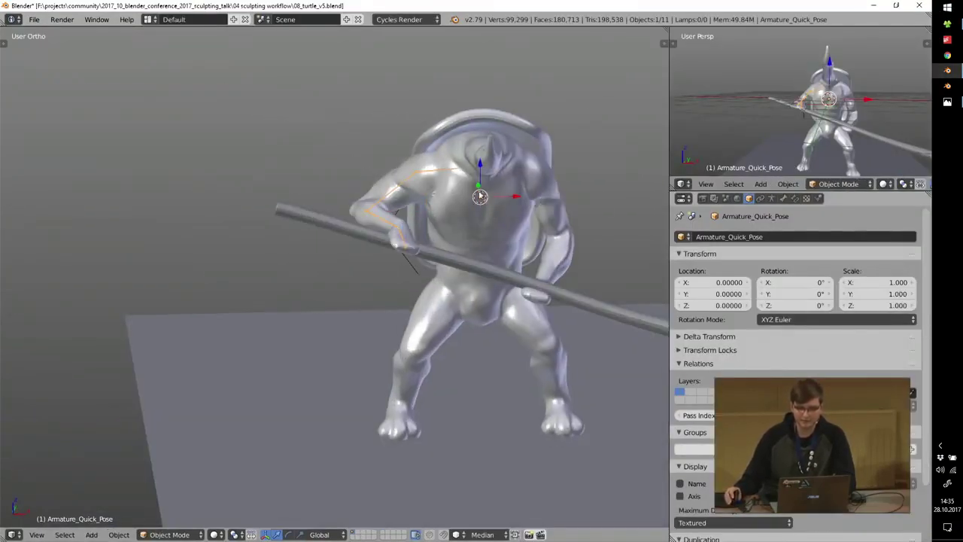
# Apply the Armature modifier on the turtle body Cube.002 to make its posed arm permanent.
pyautogui.rightClick(506, 188)
pyautogui.click(773, 198)
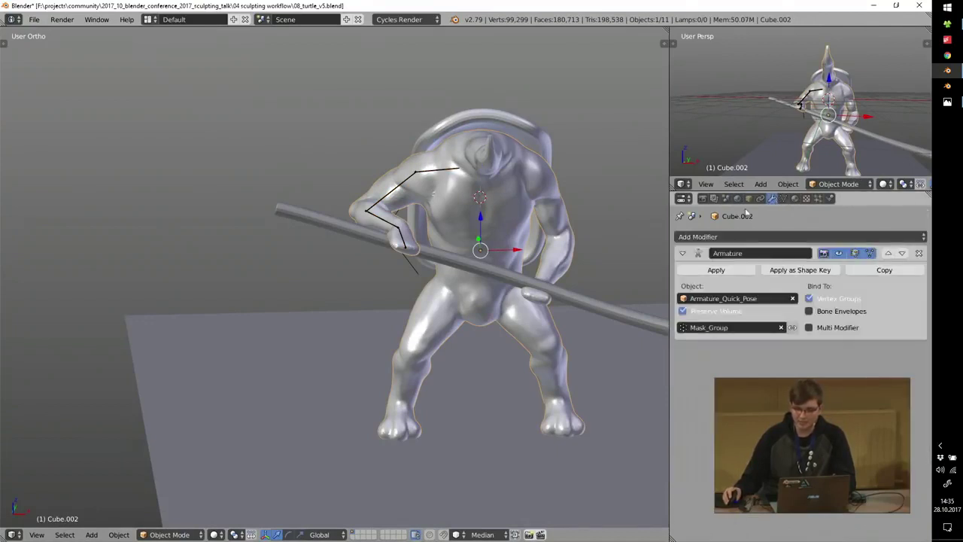
pyautogui.click(724, 270)
pyautogui.scroll(3, 402, 193)
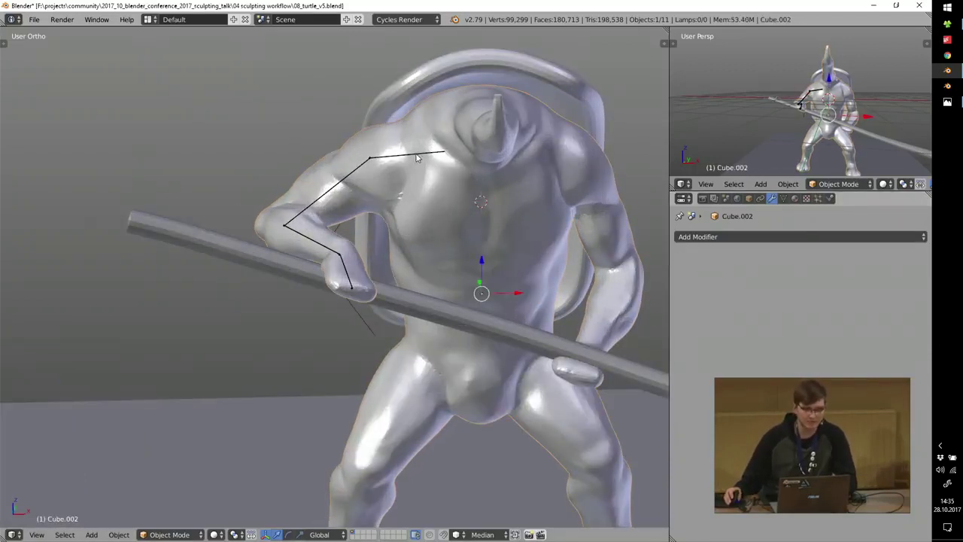
# Delete the Armature_Quick_Pose armature from the scene and inspect the posed body.
pyautogui.rightClick(417, 155)
pyautogui.press('x')
pyautogui.click(467, 167)
pyautogui.keyDown('shift'); pyautogui.moveTo(515, 223); pyautogui.dragTo(875, 8, button='middle'); pyautogui.keyUp('shift')
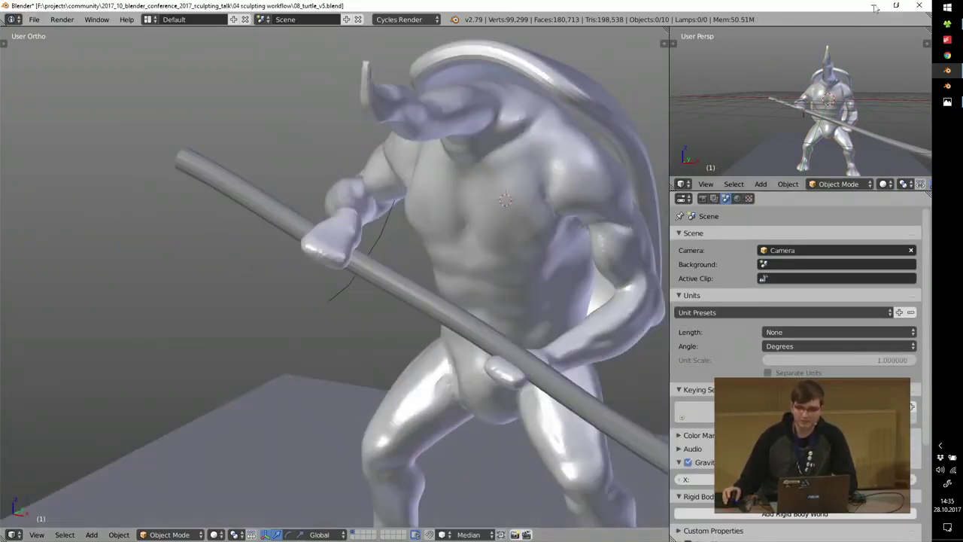
# Close 08_turtle_v5.blend without saving and open 08_turtle_v6.blend.
pyautogui.click(918, 6)
pyautogui.click(461, 314)
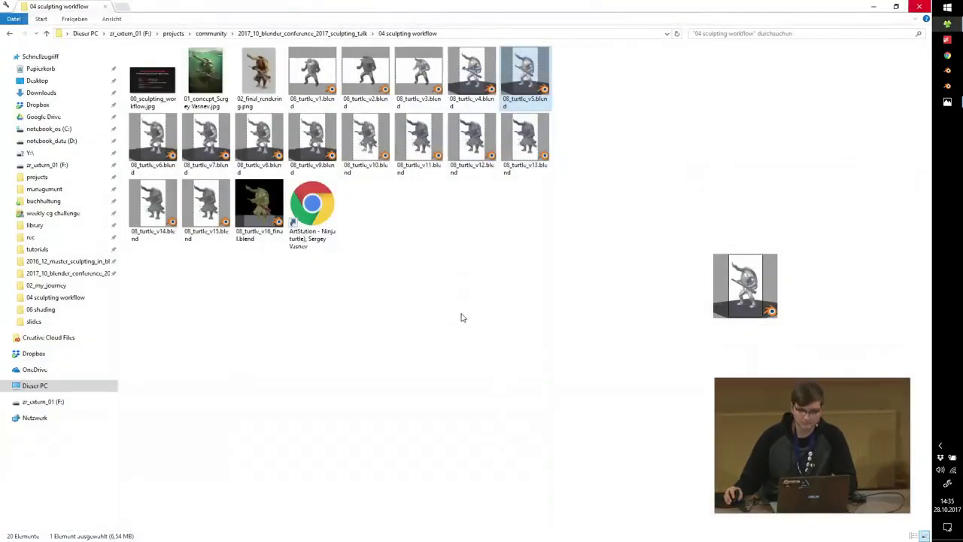
pyautogui.doubleClick(167, 128)
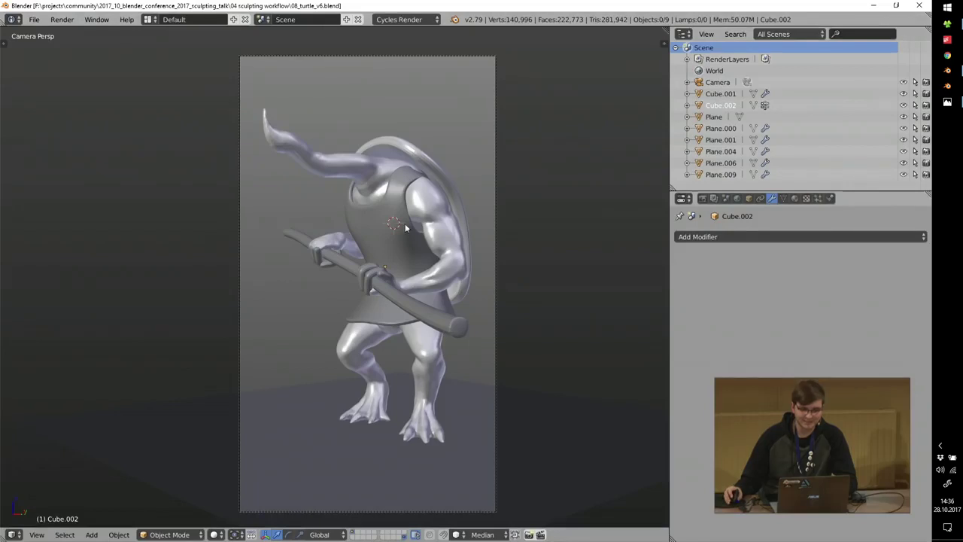
# Select the chest armor Plane.001, collapse its modifiers, turn off their viewport display and isolate the armor in local view.
pyautogui.scroll(5, 393, 170)
pyautogui.rightClick(392, 163)
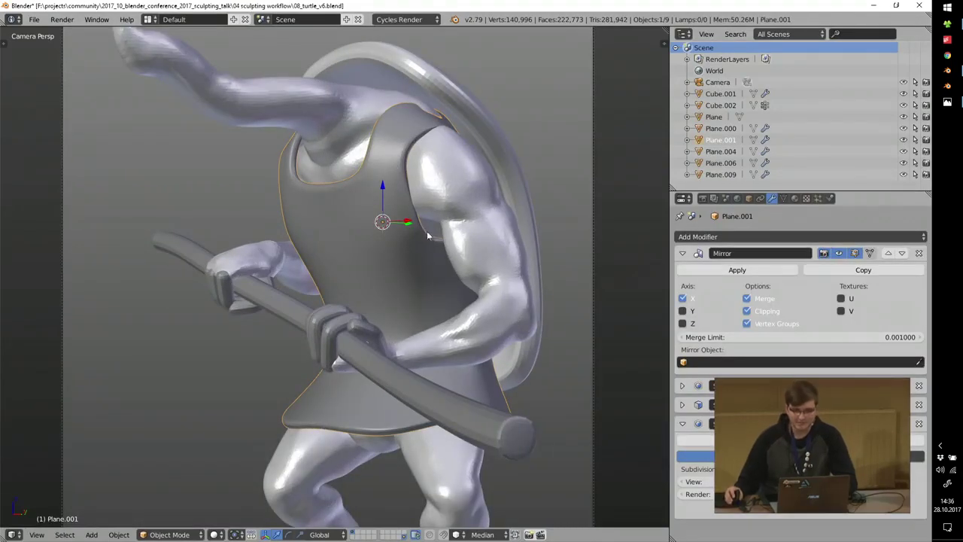
pyautogui.keyDown('ctrl'); pyautogui.click(683, 252); pyautogui.keyUp('ctrl')
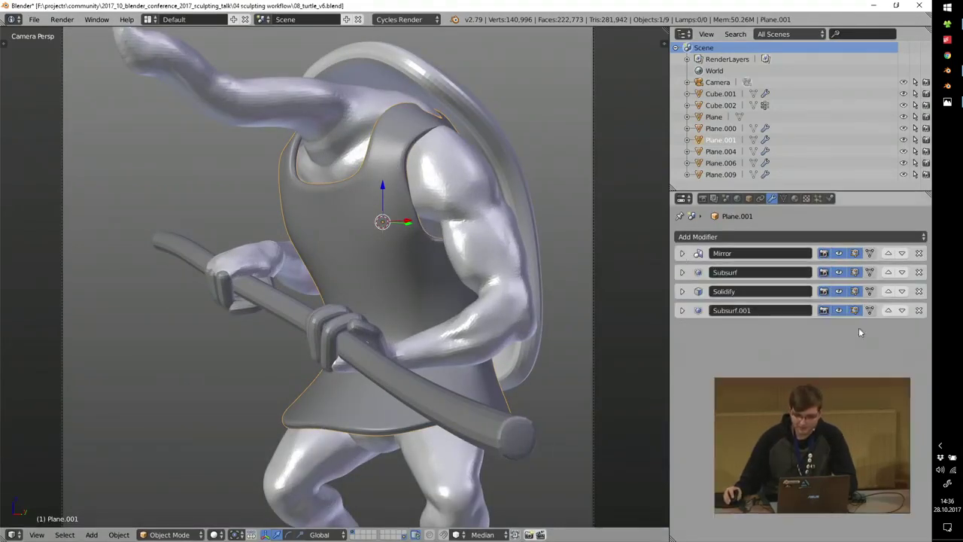
pyautogui.moveTo(838, 309); pyautogui.dragTo(838, 252)
pyautogui.moveTo(406, 244); pyautogui.dragTo(430, 239, button='middle')
pyautogui.press('KP_Divide')
pyautogui.moveTo(366, 254); pyautogui.dragTo(474, 286, button='middle')
# Re-enable the armor's Mirror, Subsurf, Solidify and Subsurf.001 modifiers in the viewport one after another.
pyautogui.click(839, 253)
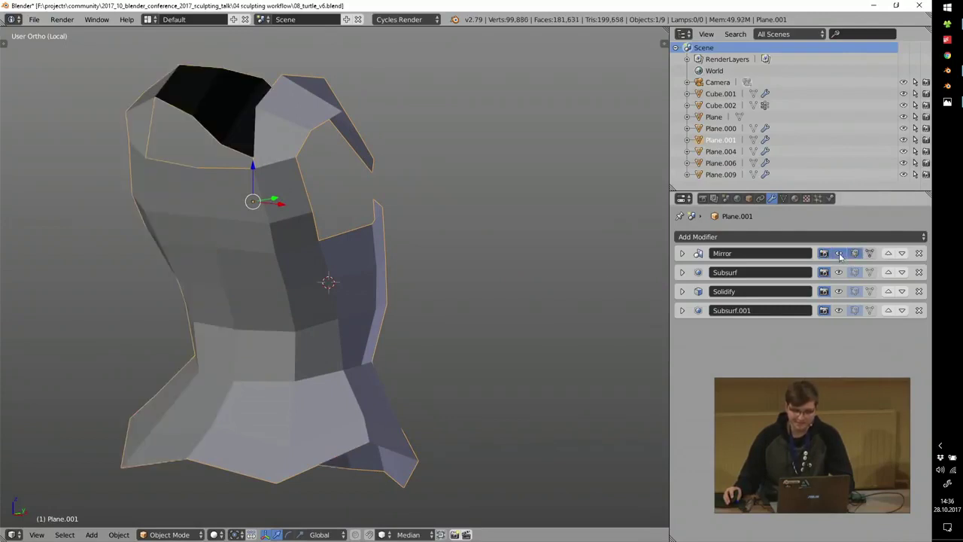
pyautogui.moveTo(249, 246); pyautogui.dragTo(346, 254, button='middle')
pyautogui.click(839, 272)
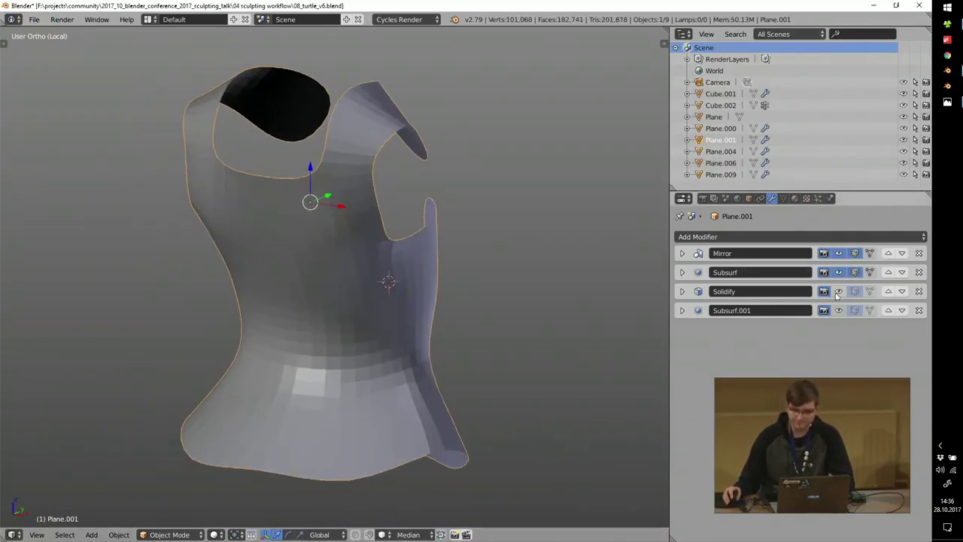
pyautogui.click(838, 291)
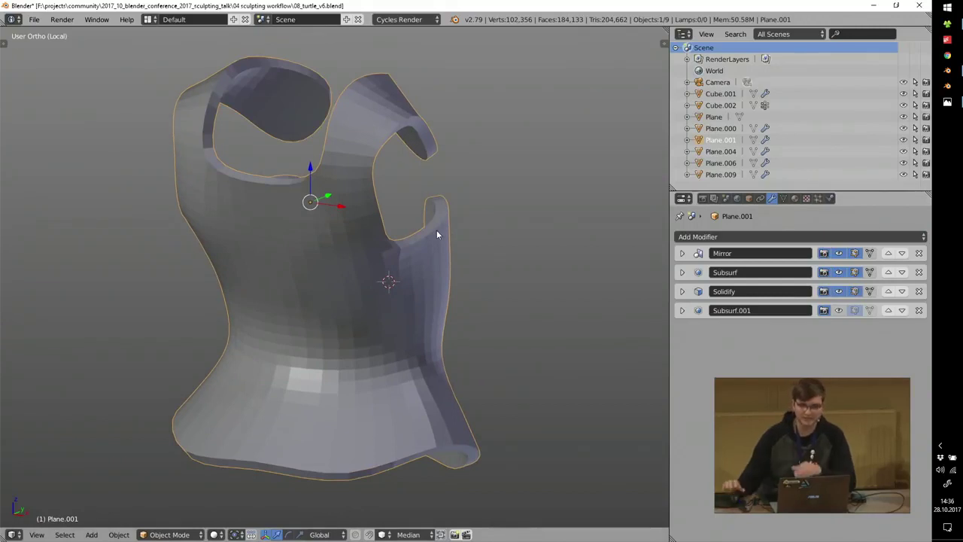
pyautogui.click(839, 310)
pyautogui.moveTo(446, 189); pyautogui.dragTo(410, 194, button='middle')
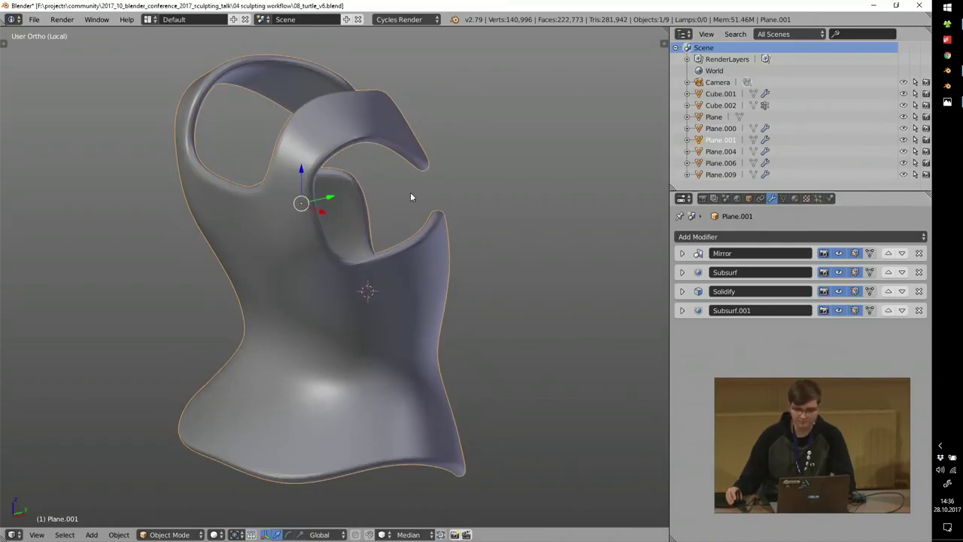
# Leave the armor's local view and frame the whole turtle in the camera view.
pyautogui.press('KP_0')
pyautogui.hotkey('ctrl', 'Up')
pyautogui.hotkey('ctrl', 'Up')
pyautogui.press('KP_Divide')
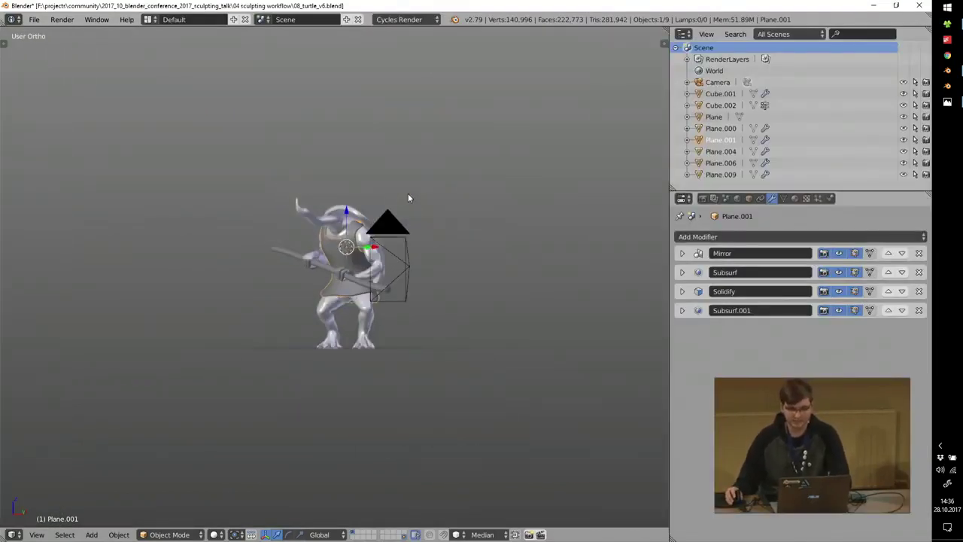
pyautogui.press('KP_0')
pyautogui.scroll(-1, 414, 191)
pyautogui.keyDown('shift'); pyautogui.moveTo(418, 191); pyautogui.dragTo(391, 199, button='middle'); pyautogui.keyUp('shift')
pyautogui.scroll(-1, 392, 199)
pyautogui.scroll(2, 394, 199)
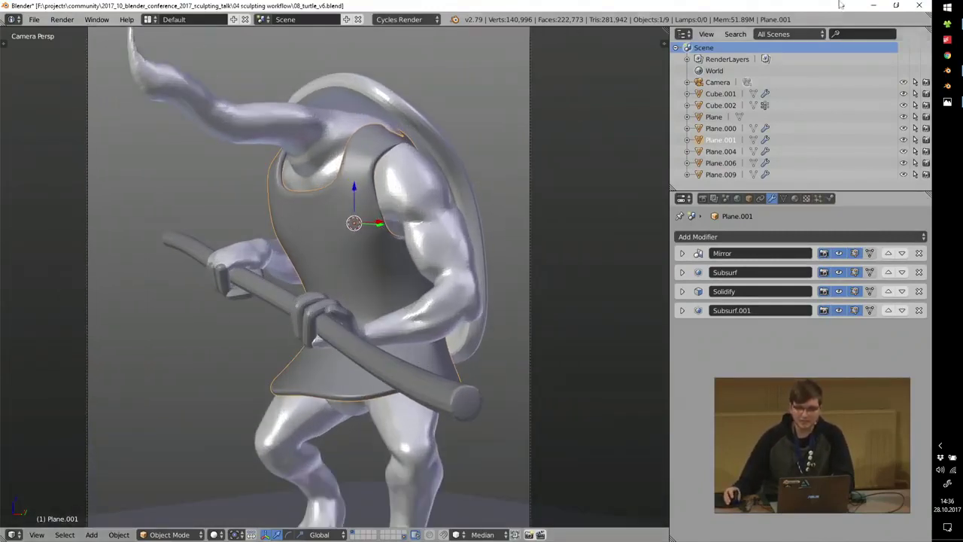
# Close 08_turtle_v6.blend, open 08_turtle_v7.blend and maximize its 3D view over the armor.
pyautogui.click(918, 5)
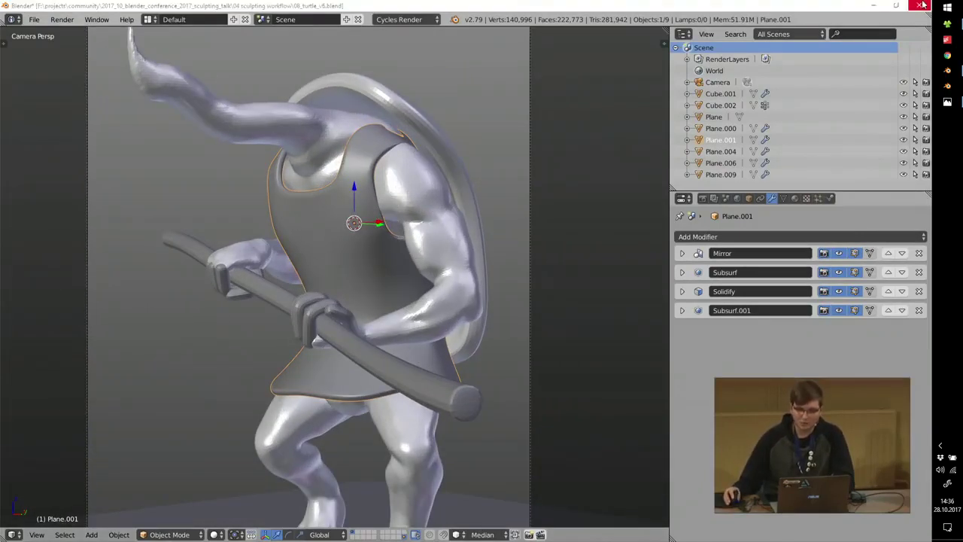
pyautogui.click(461, 315)
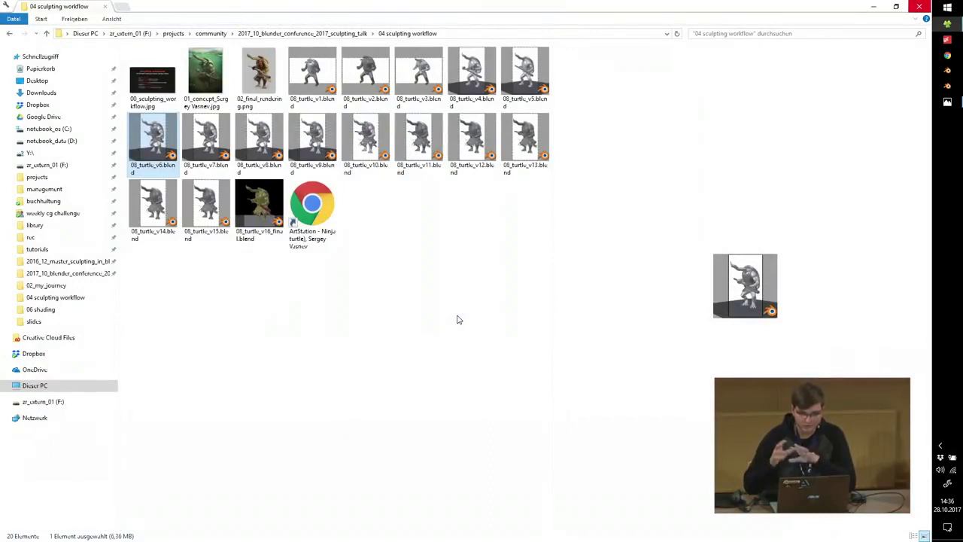
pyautogui.doubleClick(219, 134)
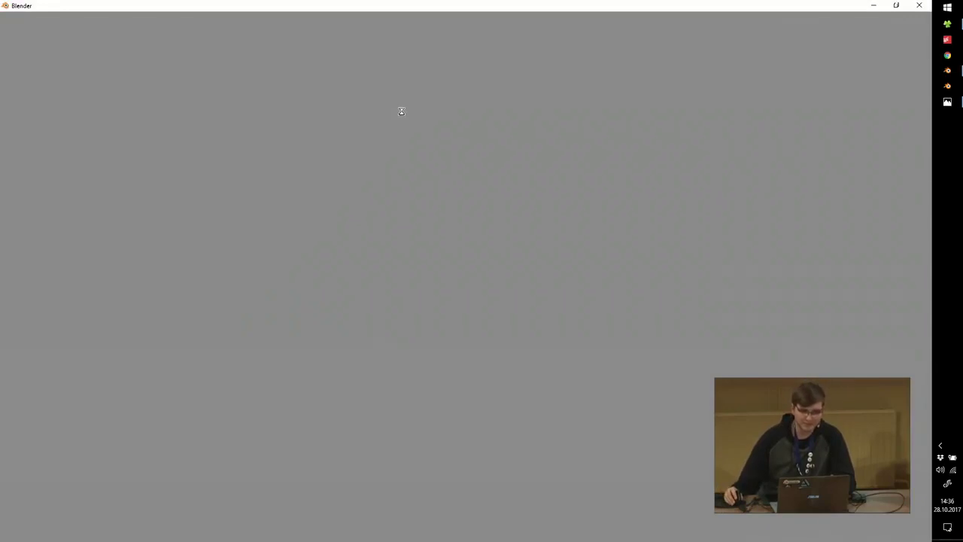
pyautogui.scroll(7, 402, 129)
pyautogui.hotkey('shift', 'space')
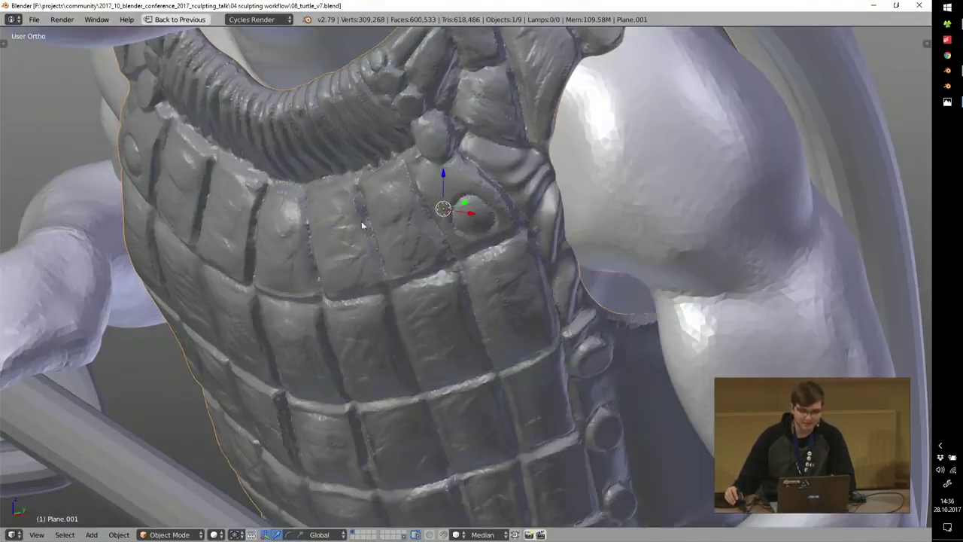
# Turn to the front of the detailed chest armor and switch it to Sculpt Mode.
pyautogui.moveTo(364, 223); pyautogui.dragTo(481, 192, button='middle')
pyautogui.scroll(4, 483, 192)
pyautogui.press('Tab')
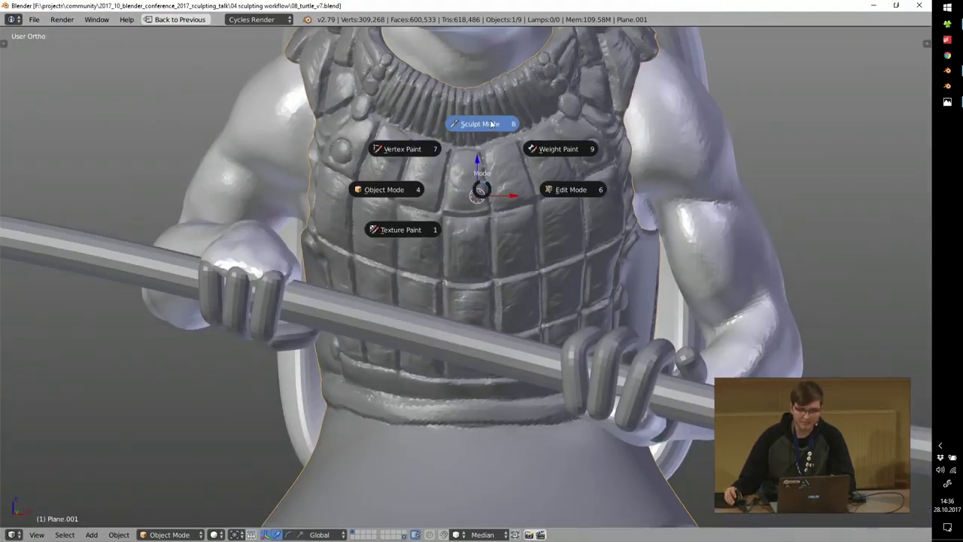
pyautogui.click(485, 145)
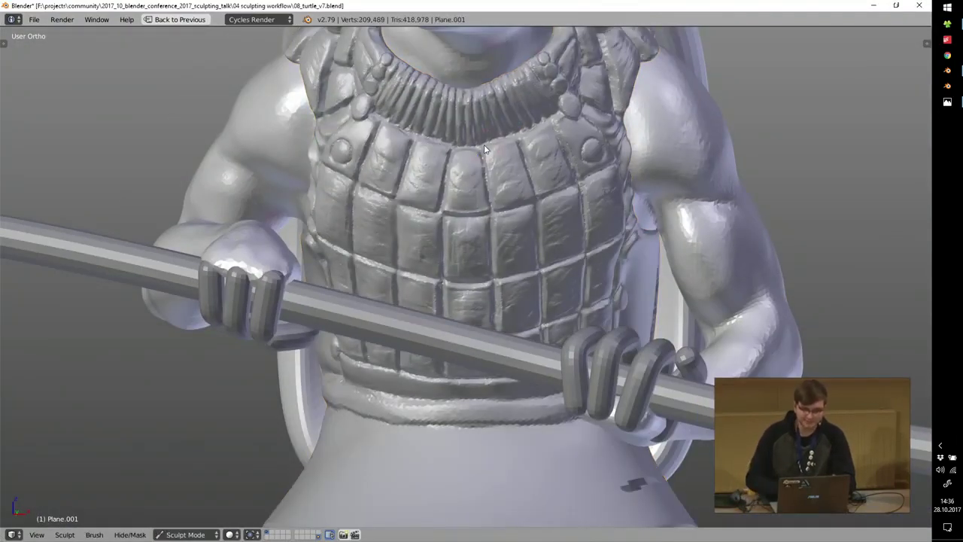
# Adjust the brush size and sculpt a small raised rectangular panel on the plain armor skirt below the belt.
pyautogui.keyDown('shift'); pyautogui.moveTo(351, 287); pyautogui.dragTo(350, 176, button='middle'); pyautogui.keyUp('shift')
pyautogui.keyDown('ctrl'); pyautogui.moveTo(378, 361); pyautogui.dragTo(394, 292, button='middle'); pyautogui.keyUp('ctrl')
pyautogui.press('f')
pyautogui.click(400, 300)
pyautogui.moveTo(363, 382)
pyautogui.mouseDown()
pyautogui.moveTo(376, 348)
pyautogui.moveTo(371, 387)
pyautogui.mouseUp()
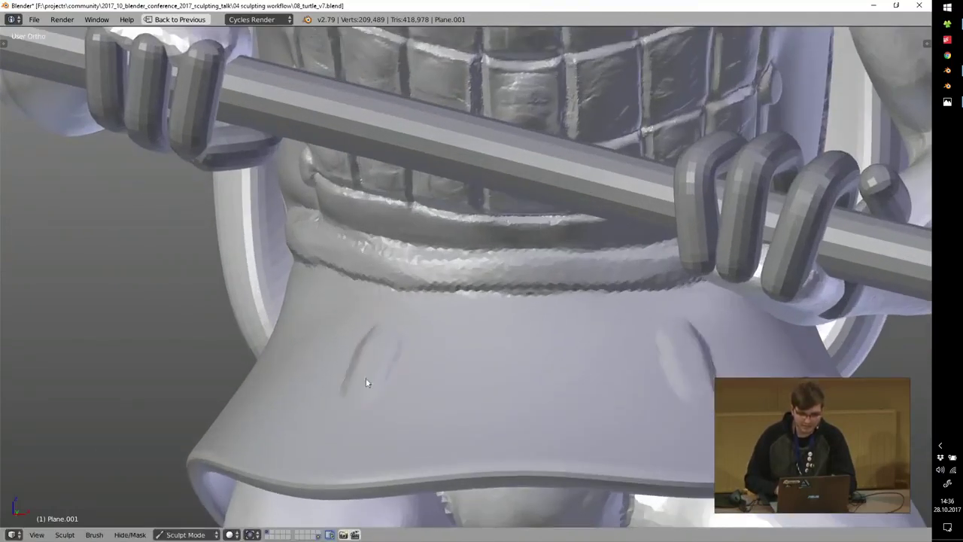
pyautogui.moveTo(383, 366); pyautogui.dragTo(366, 388, button='middle')
pyautogui.moveTo(365, 389)
pyautogui.mouseDown()
pyautogui.moveTo(362, 348)
pyautogui.moveTo(376, 374)
pyautogui.mouseUp()
pyautogui.moveTo(369, 378); pyautogui.dragTo(382, 364, button='middle')
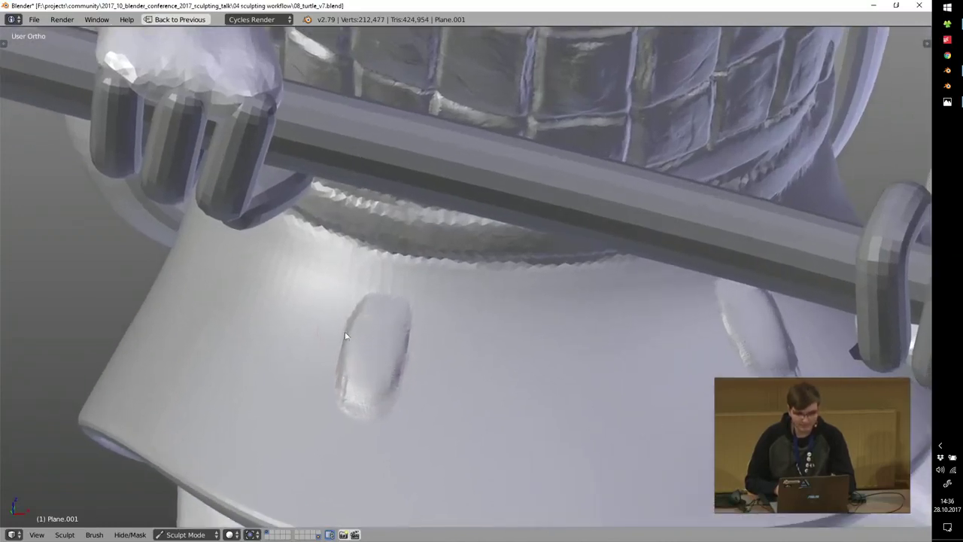
pyautogui.moveTo(365, 403); pyautogui.dragTo(387, 399)
pyautogui.moveTo(367, 301); pyautogui.dragTo(407, 302)
# Show the sculpt tool settings and sculpt two long vertical lines down the skirt on both sides of the panel.
pyautogui.press('t')
pyautogui.moveTo(483, 380); pyautogui.dragTo(503, 308)
pyautogui.moveTo(513, 274); pyautogui.dragTo(472, 493)
pyautogui.moveTo(465, 260); pyautogui.dragTo(425, 459)
# Build up a second skirt panel with Clay Strips at a 51 px radius and define its lower edge using the Crease brush.
pyautogui.press('3')
pyautogui.press('f')
pyautogui.click(468, 425)
pyautogui.press('f')
pyautogui.click(448, 438)
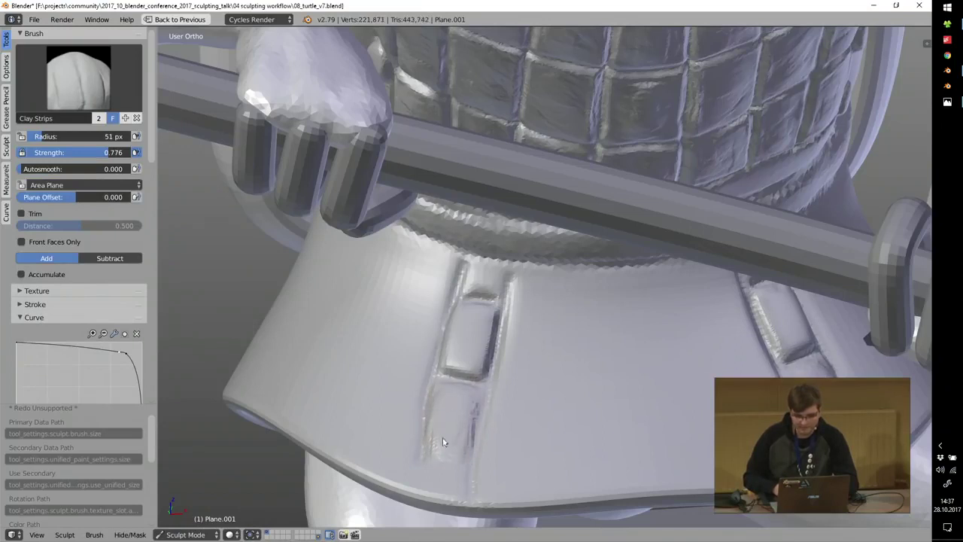
pyautogui.hotkey('shift', 'c')
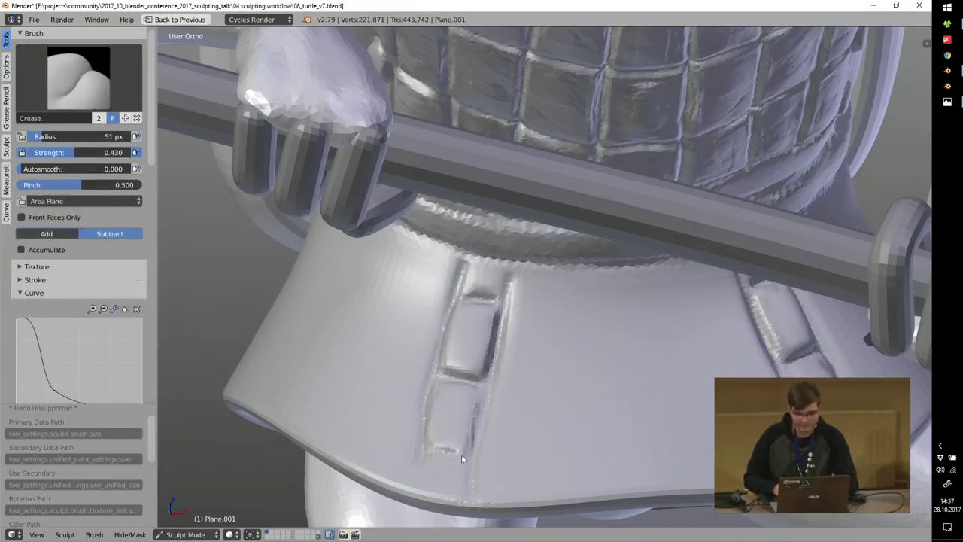
# Examine the sculpted collar, shoulder and chest plate details of the armor from several angles.
pyautogui.scroll(-5, 551, 128)
pyautogui.keyDown('shift'); pyautogui.moveTo(546, 131); pyautogui.dragTo(503, 268, button='middle'); pyautogui.keyUp('shift')
pyautogui.moveTo(563, 215); pyautogui.dragTo(528, 270, button='middle')
pyautogui.scroll(2, 558, 151)
pyautogui.scroll(3, 503, 251)
pyautogui.scroll(-3, 584, 280)
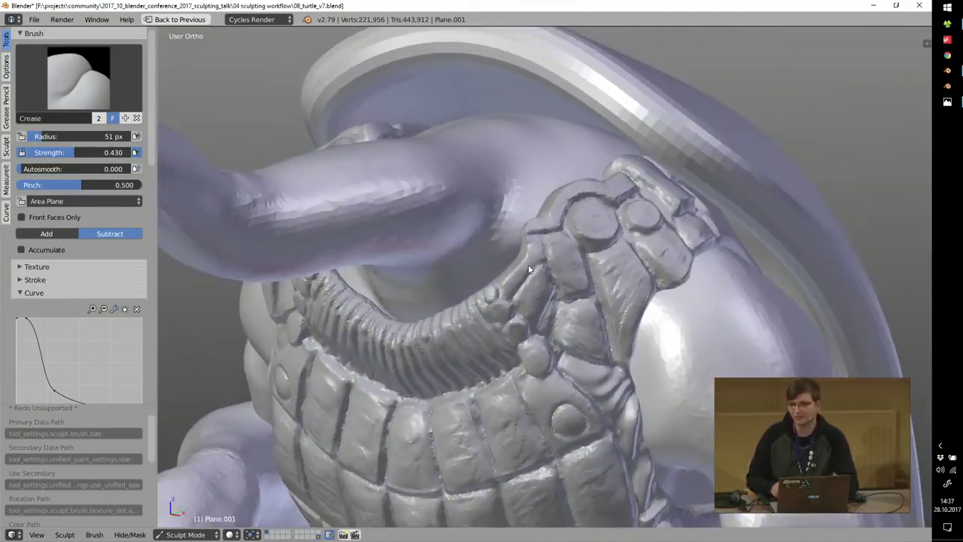
pyautogui.scroll(-3, 544, 164)
pyautogui.moveTo(544, 163); pyautogui.dragTo(516, 208, button='middle')
pyautogui.scroll(-2, 504, 196)
# Close 08_turtle_v7.blend without saving and open 08_turtle_v8.blend.
pyautogui.hotkey('alt', 'F4')
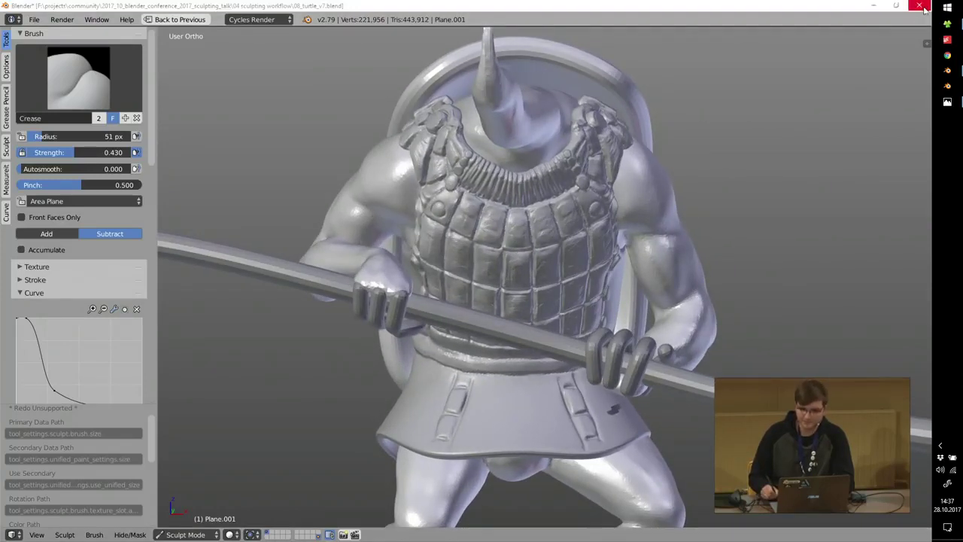
pyautogui.click(463, 313)
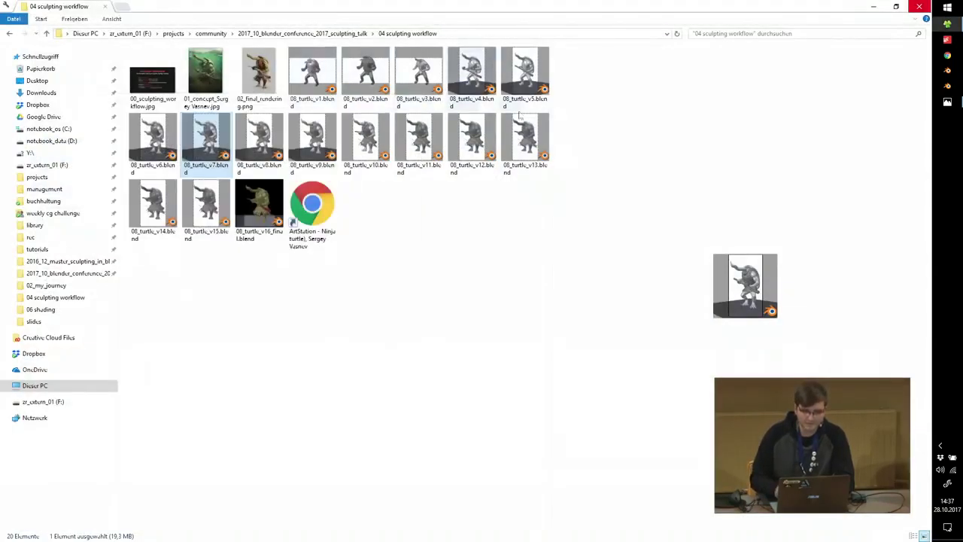
pyautogui.doubleClick(259, 137)
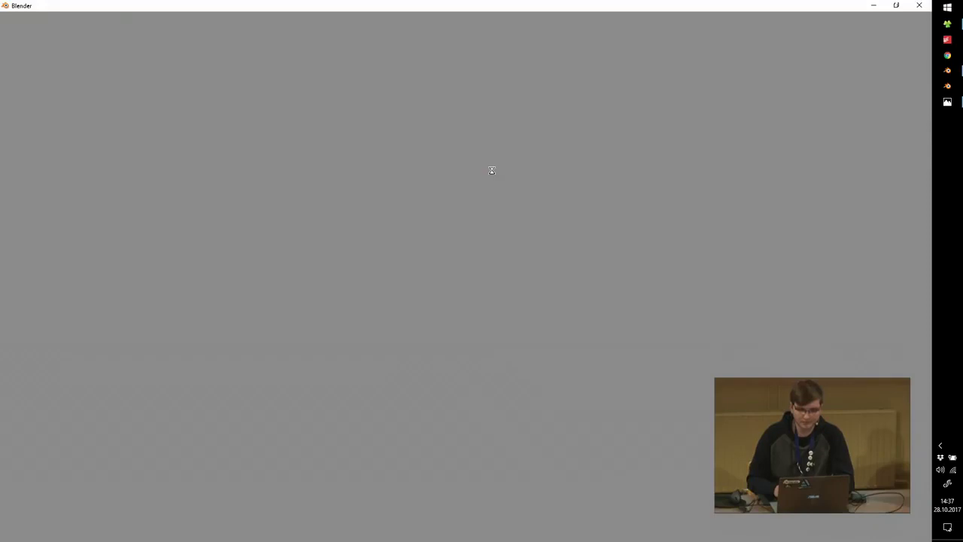
# Examine the pleated armor skirt and the hands gripping the staff in the camera view.
pyautogui.scroll(3, 441, 226)
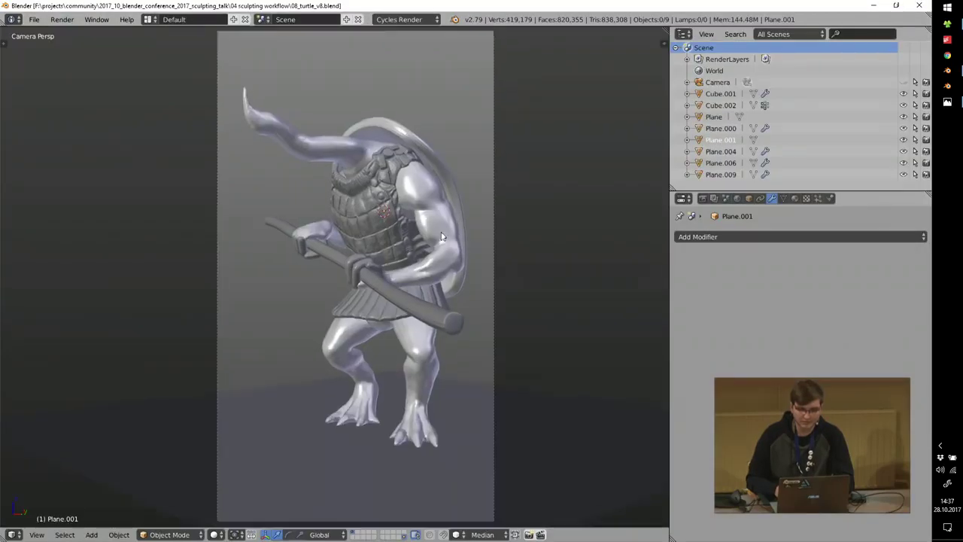
pyautogui.keyDown('shift'); pyautogui.moveTo(439, 205); pyautogui.dragTo(393, 251, button='middle'); pyautogui.keyUp('shift')
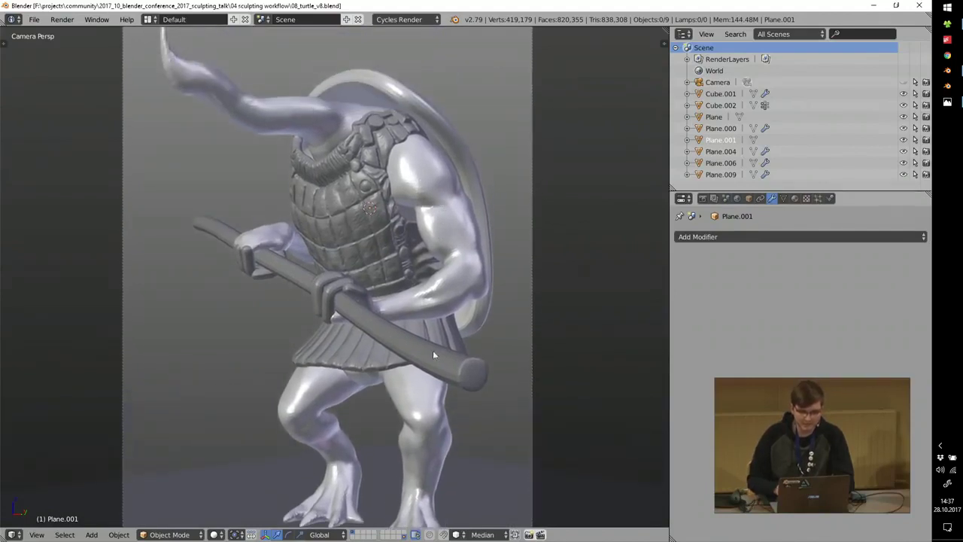
pyautogui.scroll(2, 433, 352)
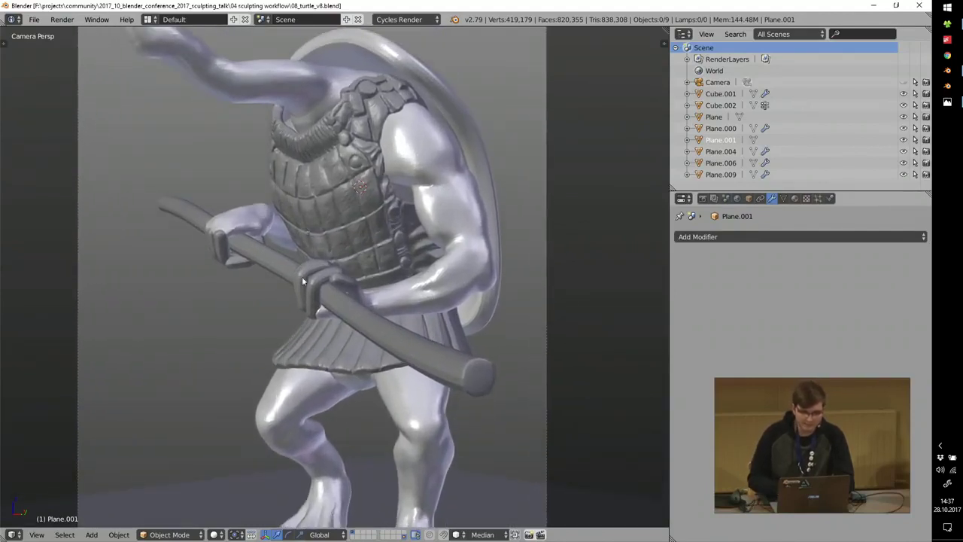
pyautogui.keyDown('shift'); pyautogui.moveTo(309, 290); pyautogui.dragTo(305, 322, button='middle'); pyautogui.keyUp('shift')
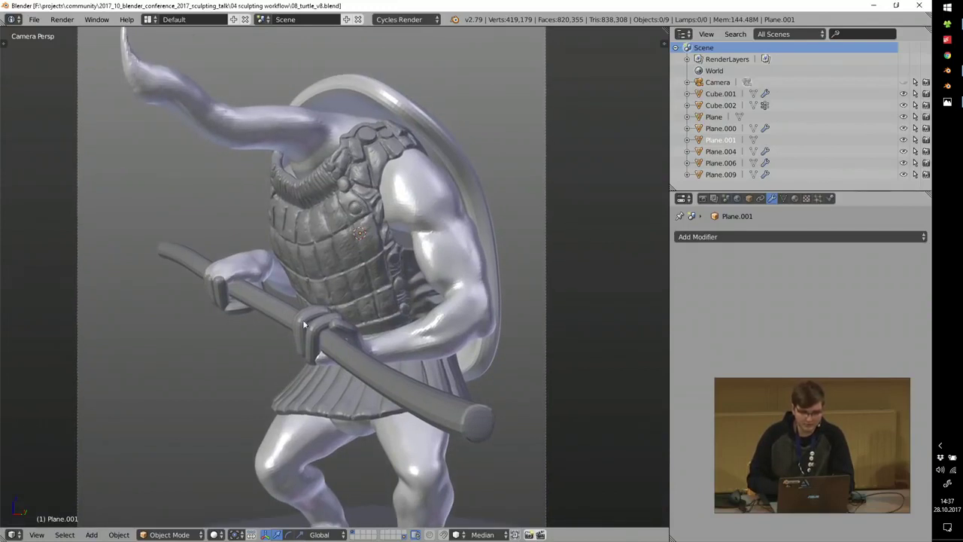
pyautogui.scroll(2, 320, 301)
pyautogui.scroll(2, 319, 303)
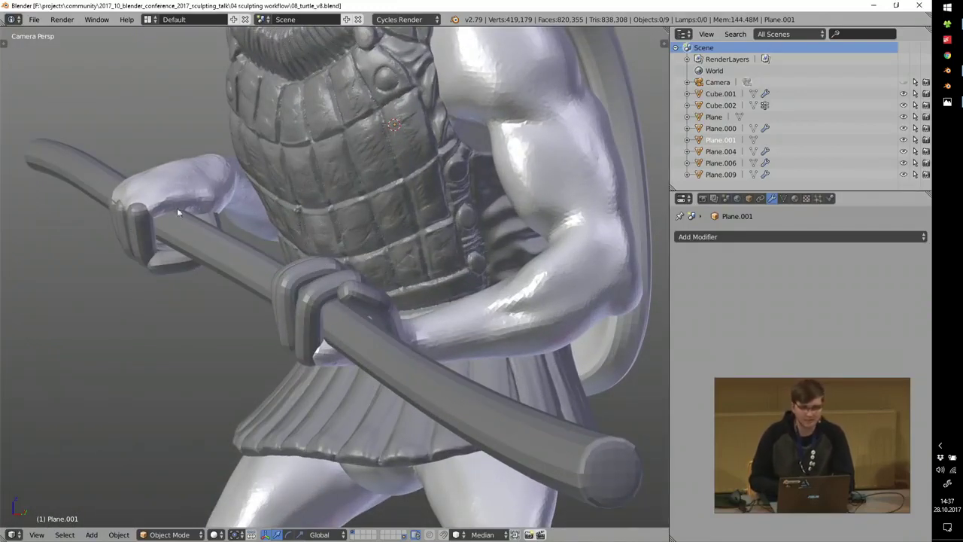
# Add a cube mesh, then move and rotate it so it encloses the turtle's outstretched head and front of the neck.
pyautogui.keyDown('shift'); pyautogui.moveTo(177, 208); pyautogui.dragTo(189, 234, button='middle'); pyautogui.keyUp('shift')
pyautogui.scroll(-3, 190, 234)
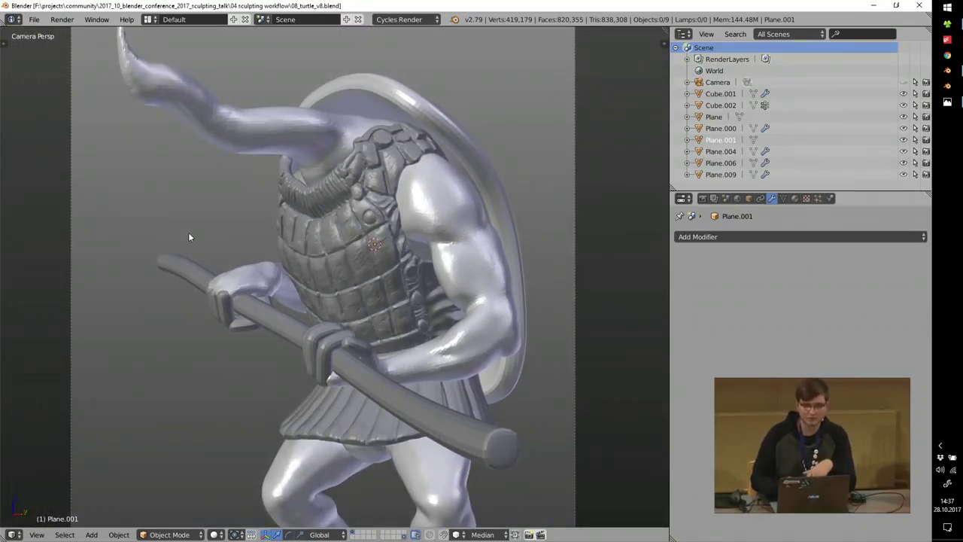
pyautogui.scroll(-2, 254, 139)
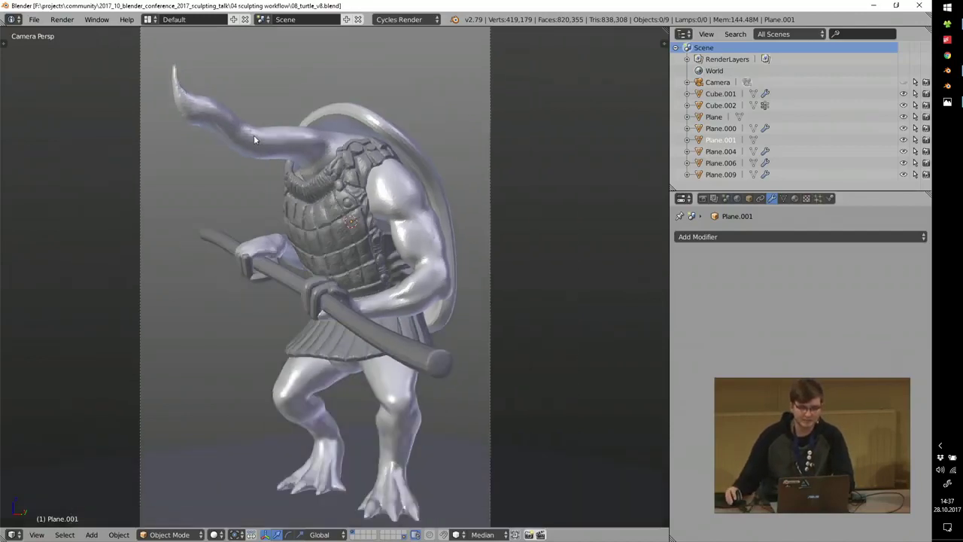
pyautogui.scroll(1, 254, 134)
pyautogui.rightClick(297, 216)
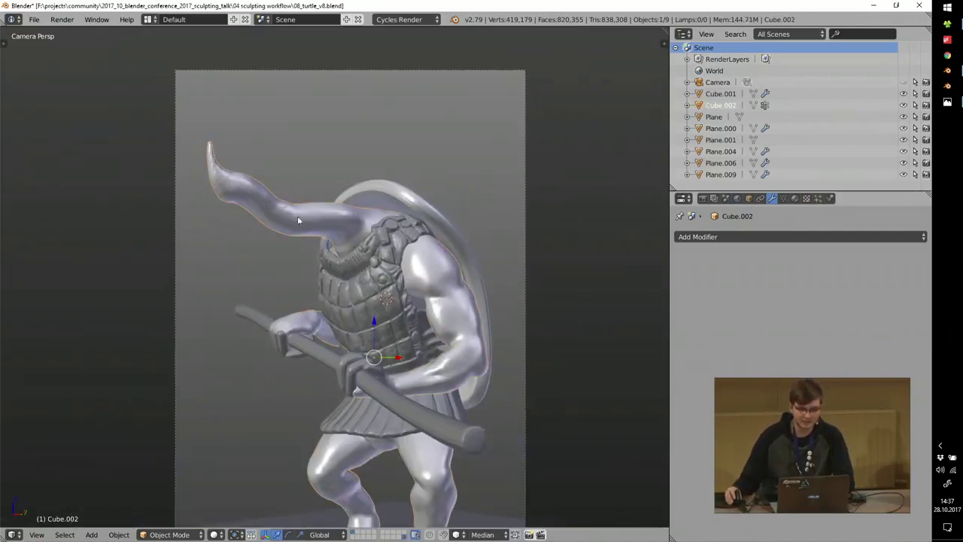
pyautogui.press('KP_5')
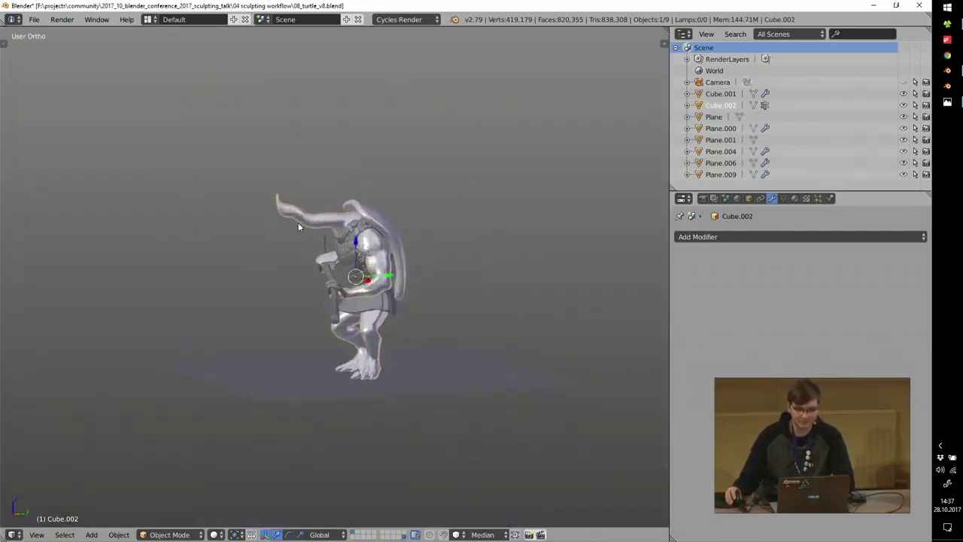
pyautogui.scroll(2, 298, 222)
pyautogui.press('t')
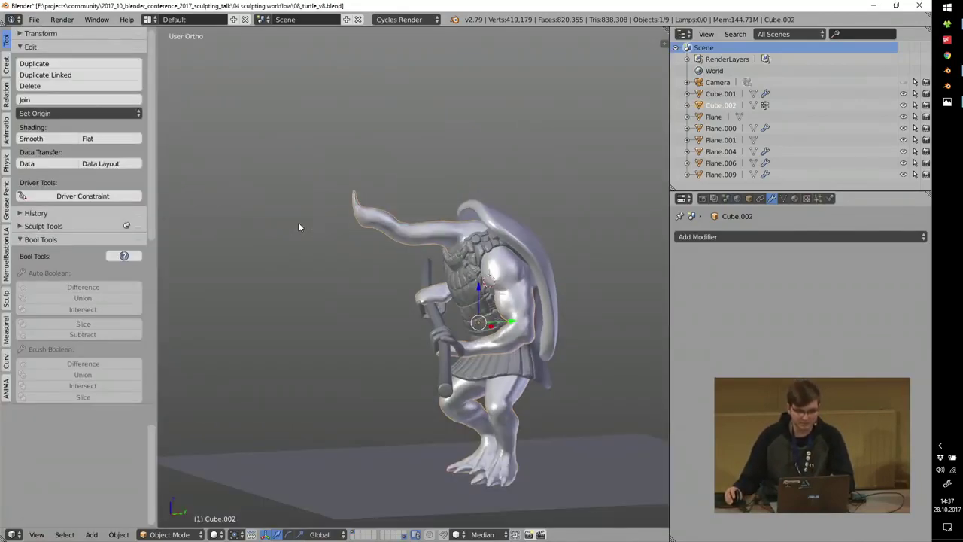
pyautogui.hotkey('shift', 'a')
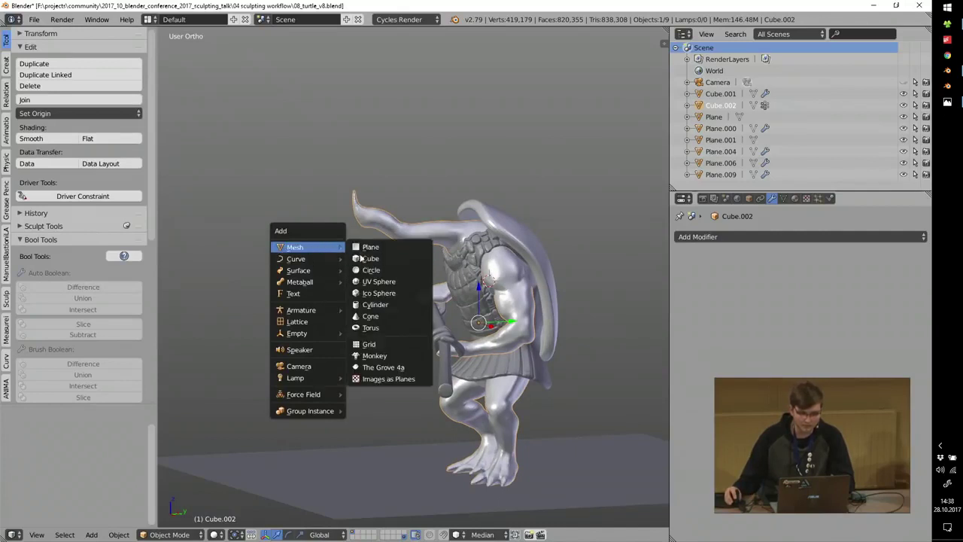
pyautogui.click(375, 258)
pyautogui.press('g')
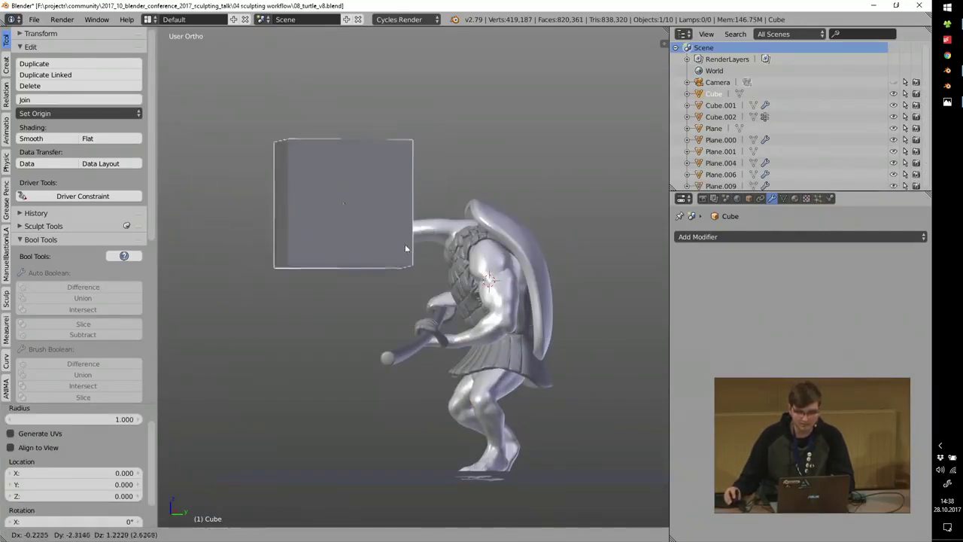
pyautogui.click(405, 244)
pyautogui.press('r')
pyautogui.click(583, 280)
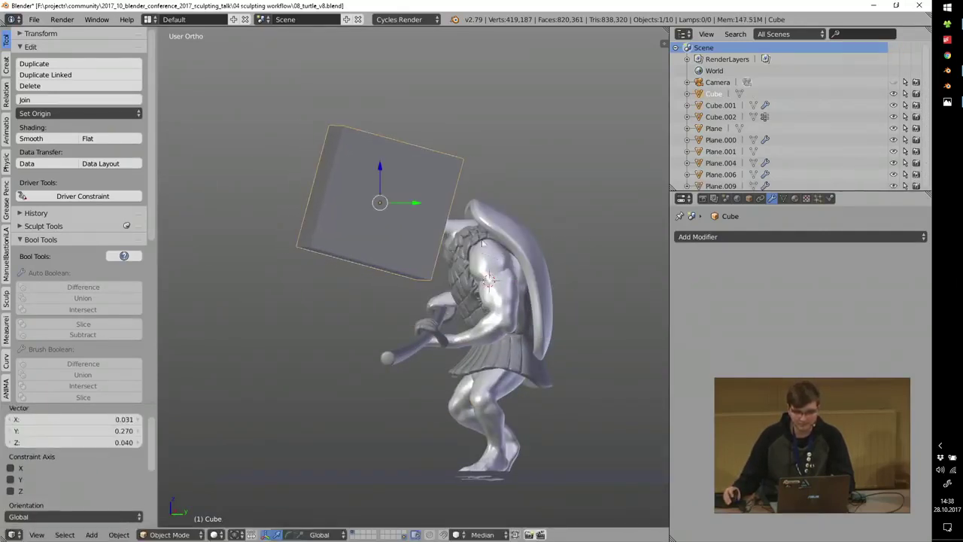
# Cut the head and neck off the turtle's body by subtracting the cube with the Sculpt Tools Difference boolean.
pyautogui.scroll(2, 508, 269)
pyautogui.keyDown('shift'); pyautogui.rightClick(506, 269); pyautogui.keyUp('shift')
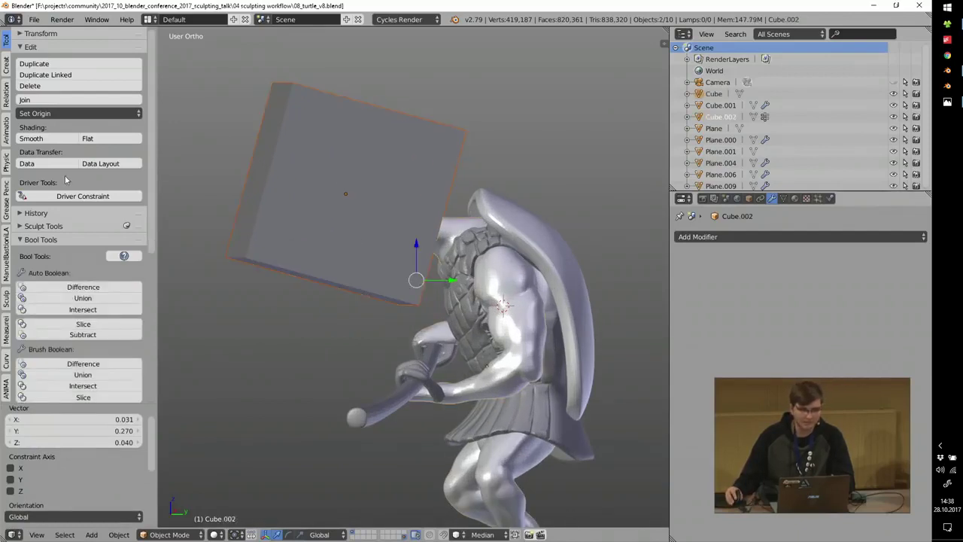
pyautogui.keyDown('ctrl'); pyautogui.click(52, 48); pyautogui.keyUp('ctrl')
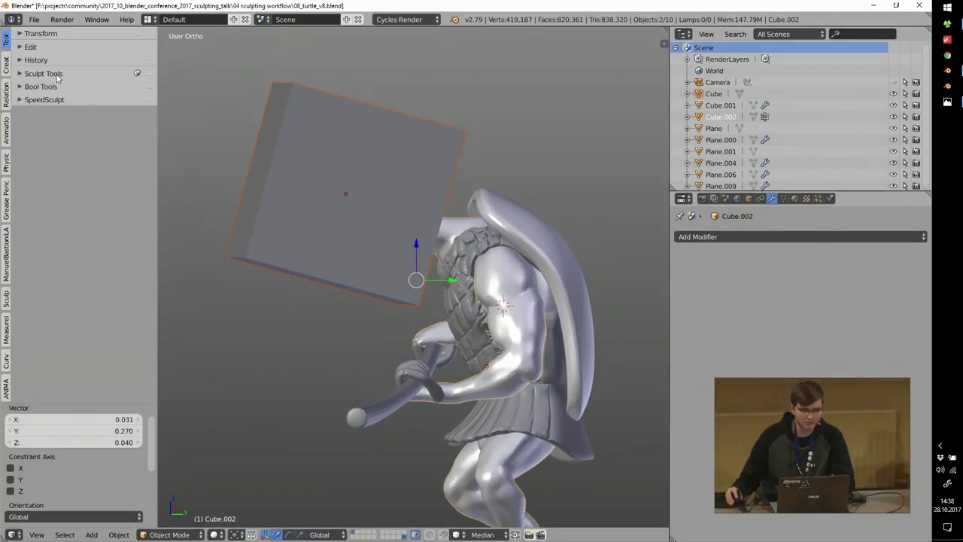
pyautogui.click(44, 73)
pyautogui.click(79, 158)
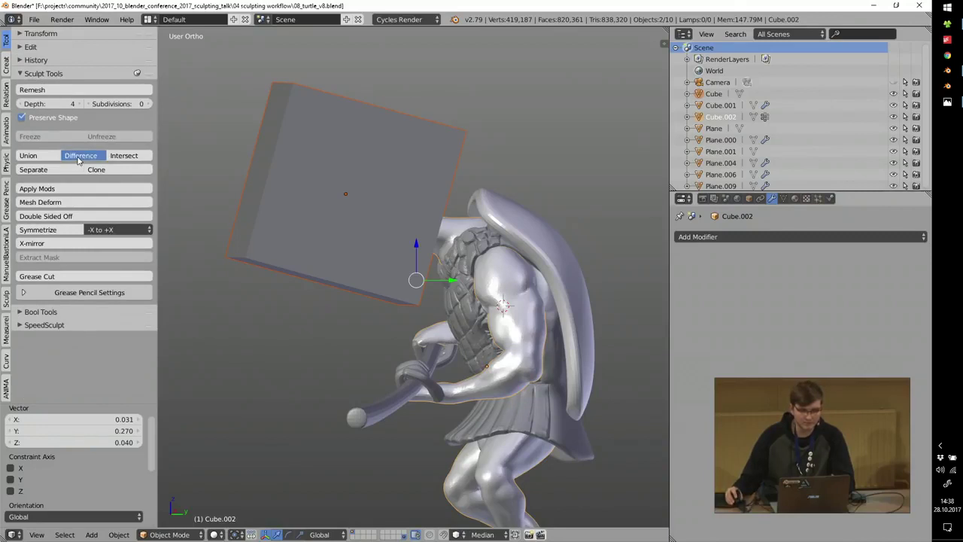
# Put the turtle's body into Sculpt Mode, set the brush radius to 107 px and enable dynamic topology despite the data warning.
pyautogui.scroll(5, 488, 239)
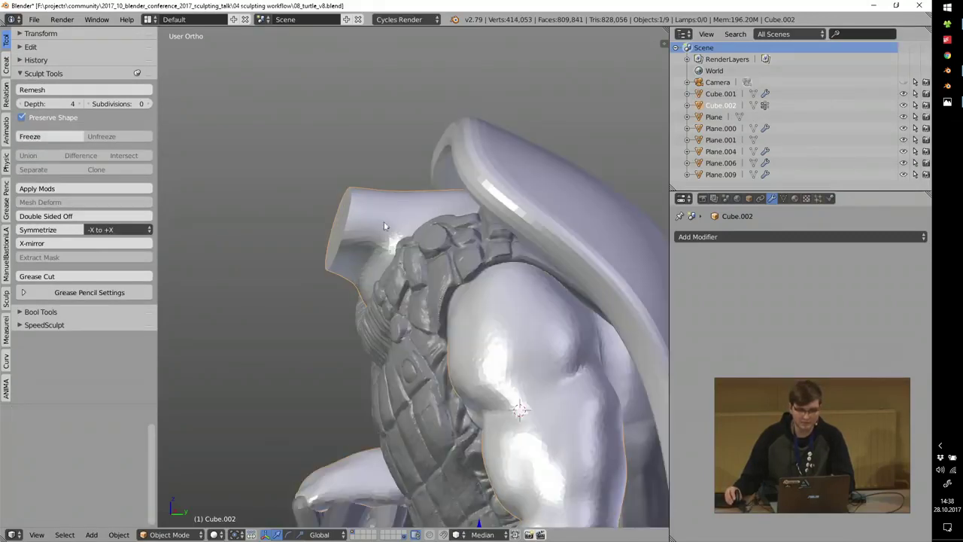
pyautogui.moveTo(384, 224); pyautogui.dragTo(417, 226, button='middle')
pyautogui.press('Tab')
pyautogui.click(405, 139)
pyautogui.scroll(3, 425, 256)
pyautogui.press('f')
pyautogui.click(459, 260)
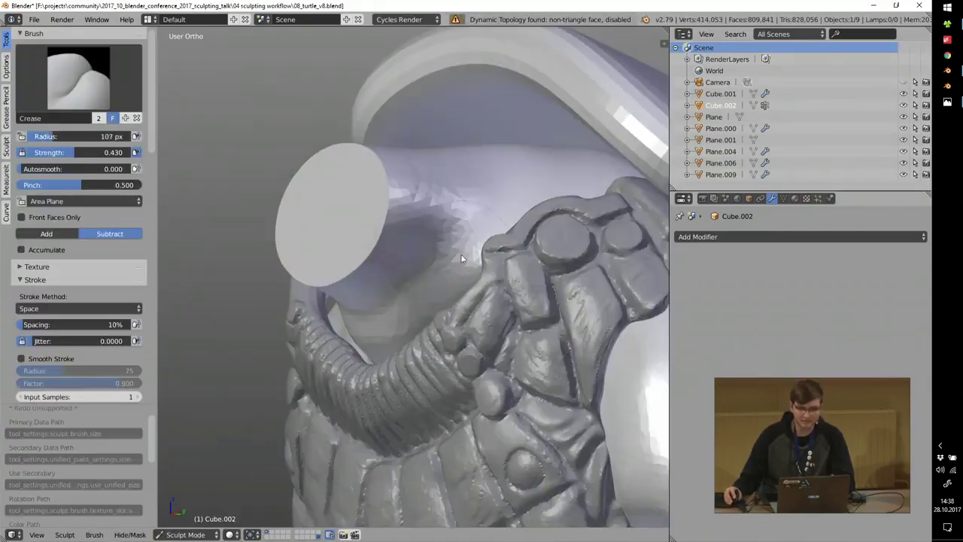
pyautogui.hotkey('ctrl', 'd')
pyautogui.press('Return')
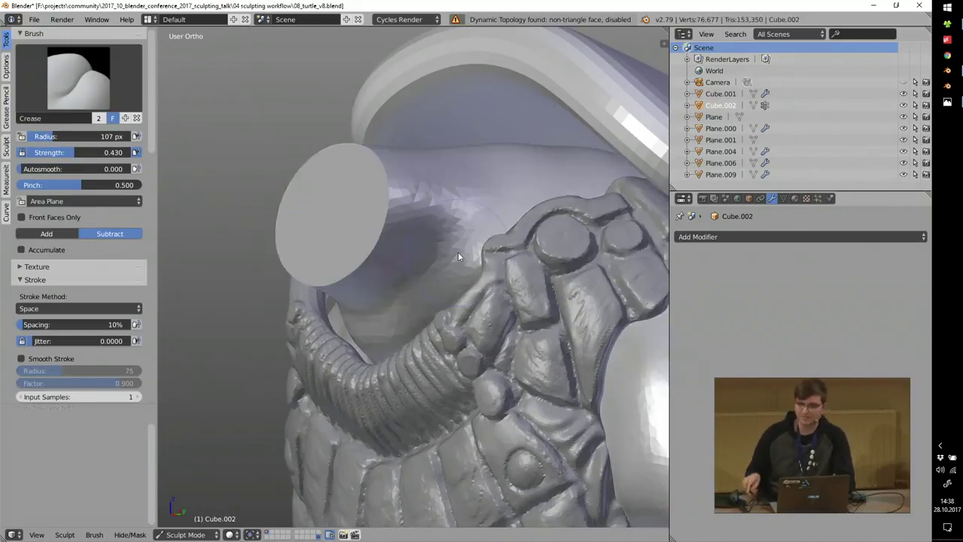
# Choose the Clay Strips brush and sample the Dyntopo constant-detail resolution from the neck surface.
pyautogui.press('3')
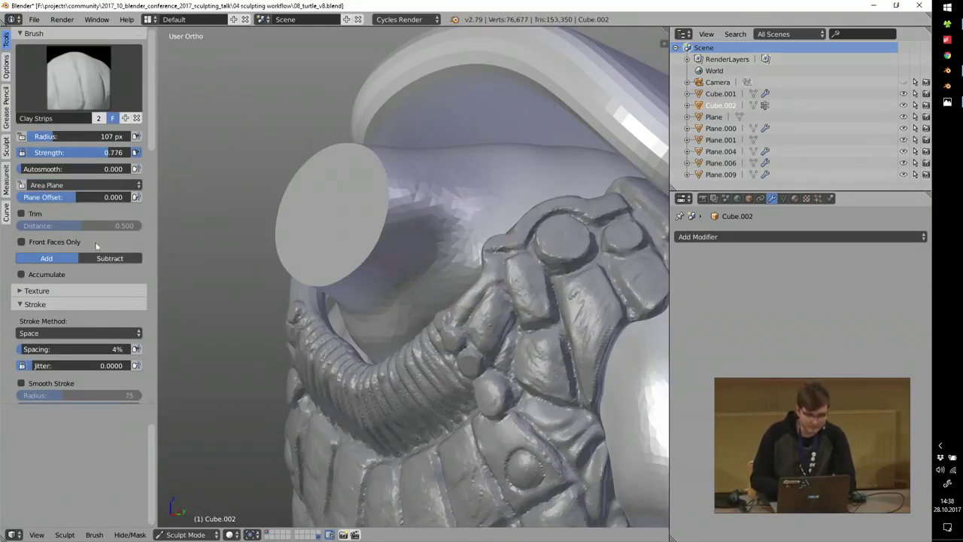
pyautogui.click(44, 305)
pyautogui.click(34, 316)
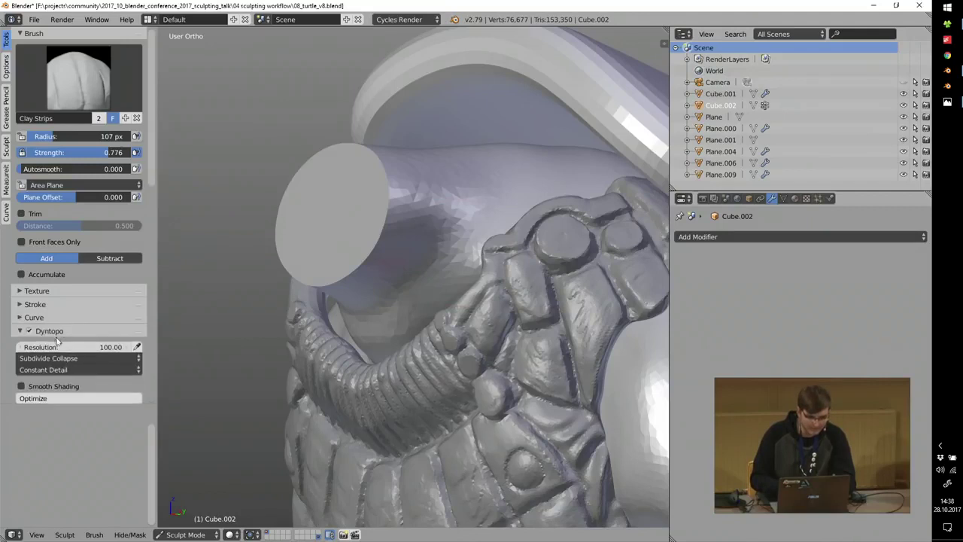
pyautogui.scroll(-3, 137, 253)
pyautogui.click(139, 253)
pyautogui.click(442, 199)
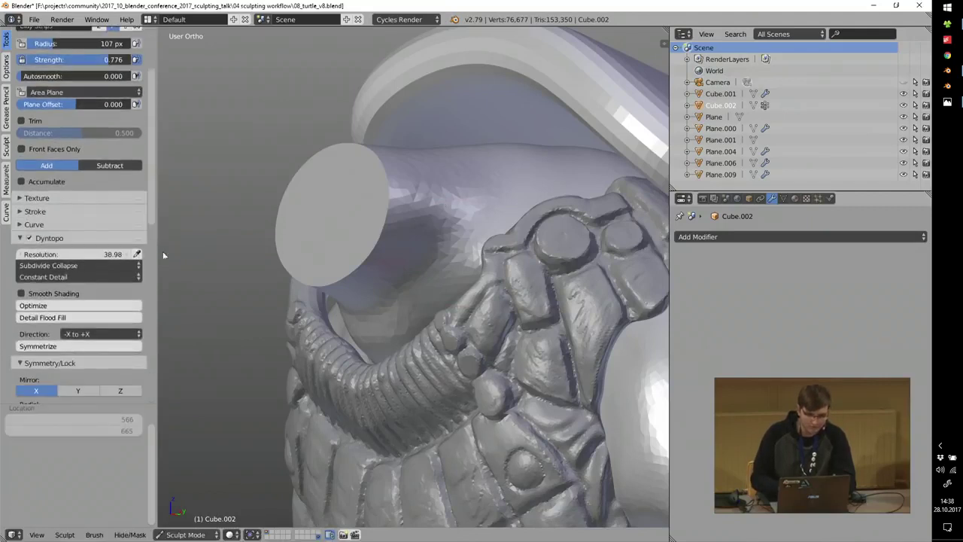
# Smooth and reshape the cut neck stump with smoothing and Clay Strips strokes, and return to Object Mode.
pyautogui.moveTo(369, 224)
pyautogui.keyDown('shift'); pyautogui.mouseDown()
pyautogui.moveTo(376, 199)
pyautogui.moveTo(353, 213)
pyautogui.mouseUp(); pyautogui.keyUp('shift')
pyautogui.moveTo(353, 212)
pyautogui.mouseDown(button='middle')
pyautogui.moveTo(365, 220)
pyautogui.moveTo(387, 205)
pyautogui.mouseUp(button='middle')
pyautogui.moveTo(387, 204)
pyautogui.mouseDown()
pyautogui.moveTo(361, 180)
pyautogui.moveTo(312, 192)
pyautogui.moveTo(351, 260)
pyautogui.moveTo(412, 200)
pyautogui.moveTo(330, 268)
pyautogui.moveTo(354, 203)
pyautogui.mouseUp()
pyautogui.moveTo(354, 203); pyautogui.dragTo(372, 210, button='middle')
pyautogui.press('f')
pyautogui.click(388, 210)
pyautogui.moveTo(401, 188)
pyautogui.mouseDown()
pyautogui.moveTo(311, 210)
pyautogui.moveTo(344, 243)
pyautogui.moveTo(355, 212)
pyautogui.moveTo(378, 216)
pyautogui.moveTo(331, 249)
pyautogui.moveTo(409, 226)
pyautogui.mouseUp()
pyautogui.keyDown('ctrl'); pyautogui.moveTo(435, 159); pyautogui.dragTo(353, 312, button='middle'); pyautogui.keyUp('ctrl')
pyautogui.moveTo(482, 293)
pyautogui.mouseDown(button='middle')
pyautogui.moveTo(362, 211)
pyautogui.moveTo(406, 229)
pyautogui.moveTo(451, 226)
pyautogui.mouseUp(button='middle')
pyautogui.keyDown('ctrl'); pyautogui.moveTo(451, 226); pyautogui.dragTo(561, 268, button='middle'); pyautogui.keyUp('ctrl')
pyautogui.press('Tab')
pyautogui.click(356, 267)
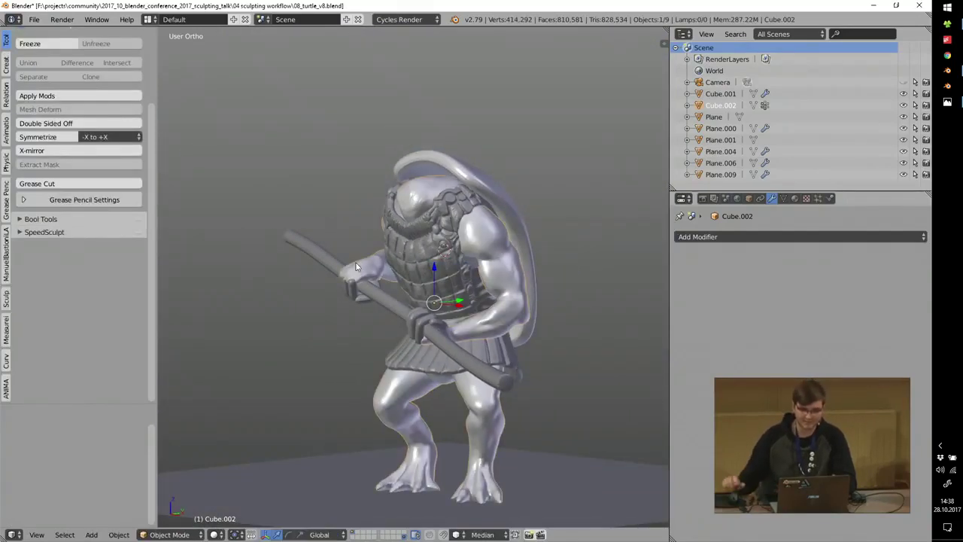
# Quit without saving the changes and open 08_turtle_v9.blend to inspect the whole turtle.
pyautogui.hotkey('alt', 'F4')
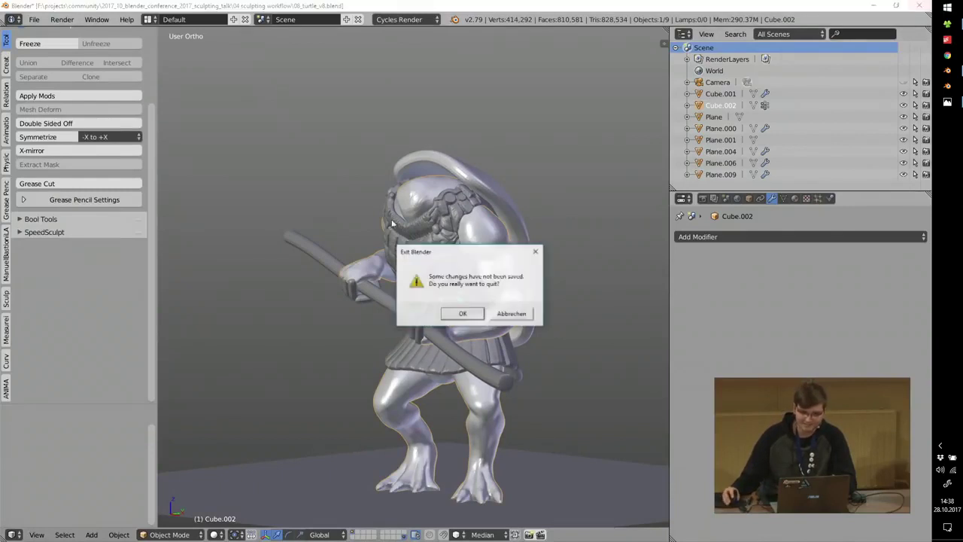
pyautogui.click(458, 310)
pyautogui.doubleClick(310, 140)
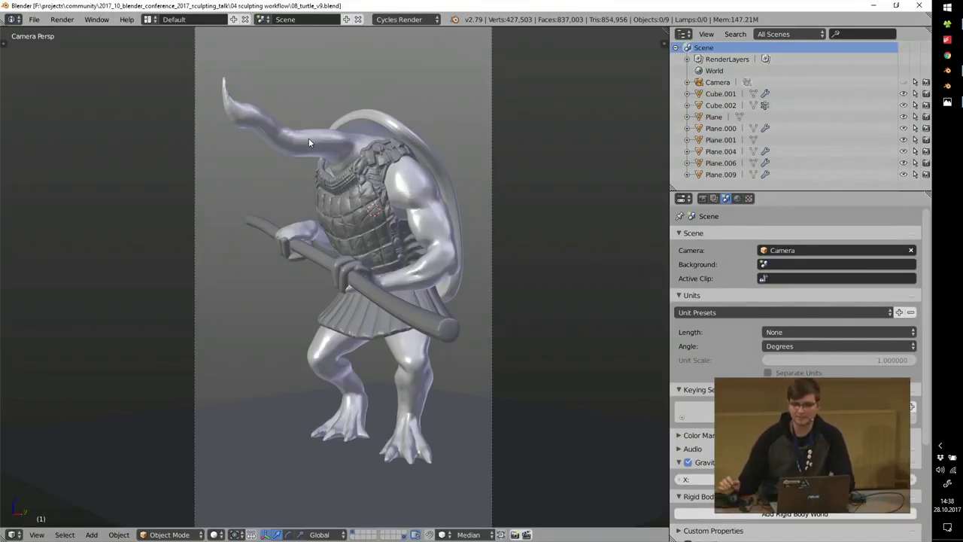
pyautogui.scroll(2, 371, 201)
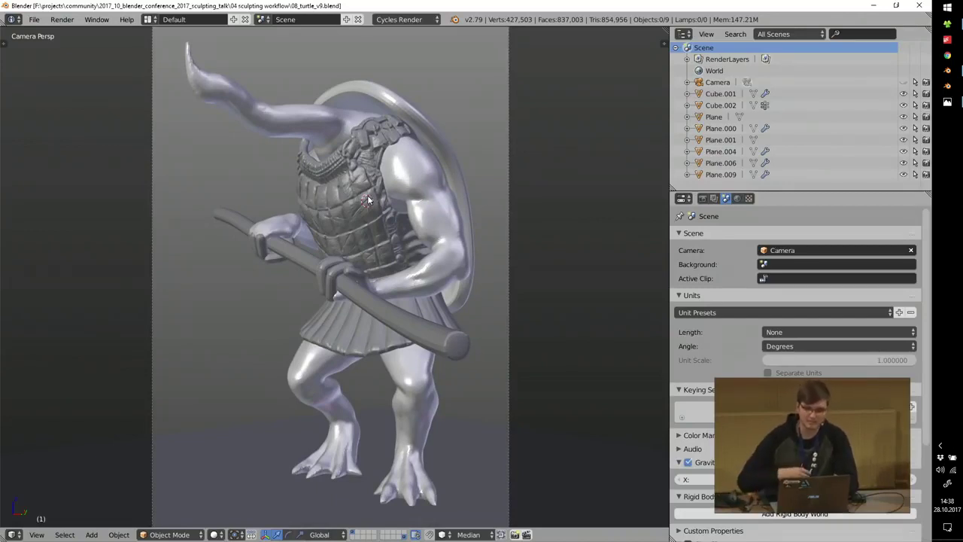
pyautogui.moveTo(354, 198)
pyautogui.mouseDown(button='middle')
pyautogui.moveTo(340, 192)
pyautogui.moveTo(392, 201)
pyautogui.mouseUp(button='middle')
pyautogui.scroll(5, 393, 201)
pyautogui.moveTo(495, 252)
pyautogui.mouseDown(button='middle')
pyautogui.moveTo(564, 255)
pyautogui.moveTo(427, 250)
pyautogui.mouseUp(button='middle')
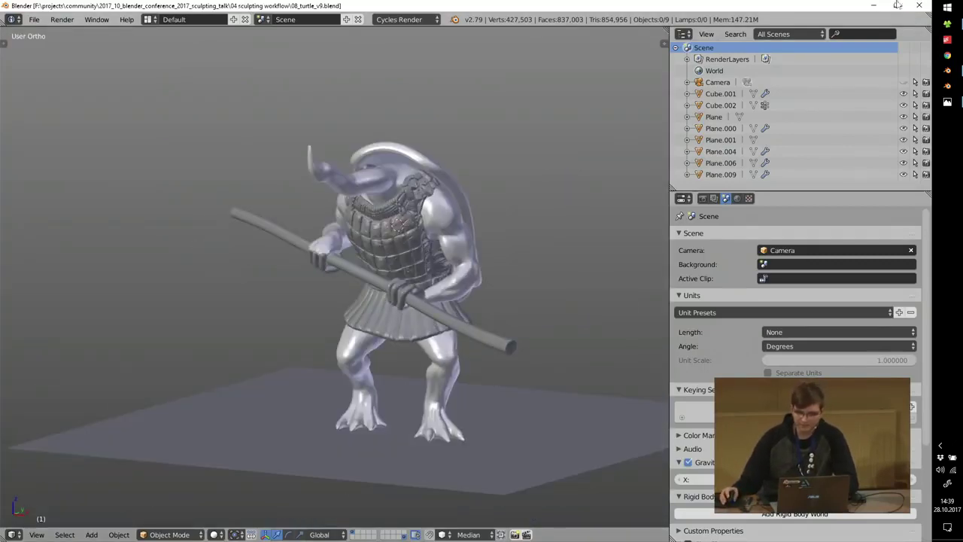
# Open 08_turtle_v10.blend and examine the turtle's shell, cloth and knee armour from the back and side.
pyautogui.hotkey('alt', 'Tab')
pyautogui.doubleClick(367, 139)
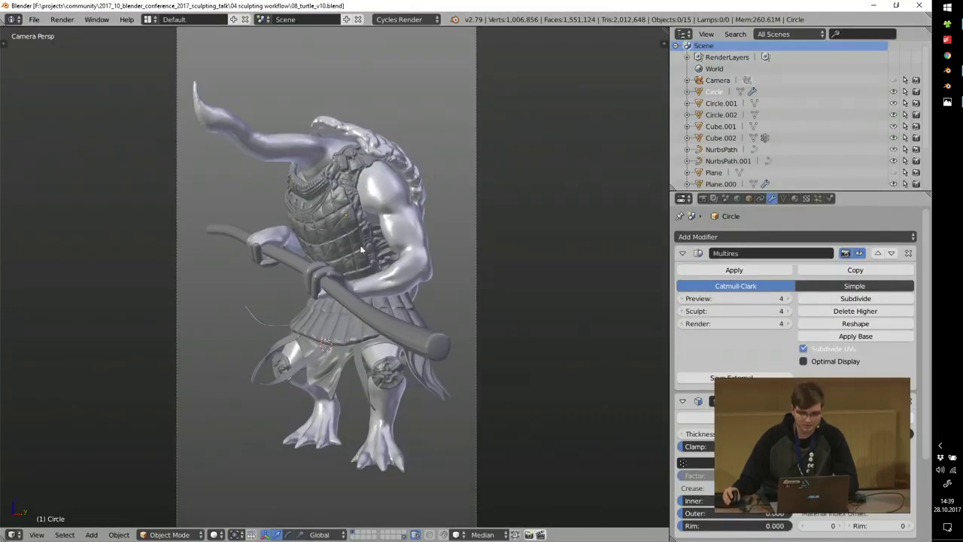
pyautogui.scroll(5, 384, 154)
pyautogui.scroll(-1, 453, 180)
pyautogui.press('KP_5')
pyautogui.scroll(1, 353, 234)
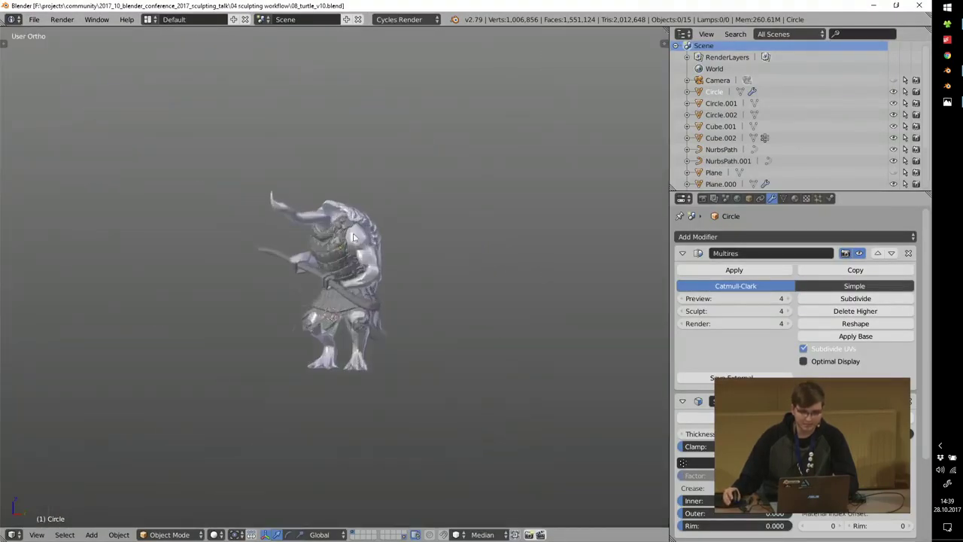
pyautogui.scroll(5, 353, 237)
pyautogui.moveTo(513, 261)
pyautogui.mouseDown(button='middle')
pyautogui.moveTo(317, 277)
pyautogui.moveTo(387, 273)
pyautogui.moveTo(472, 283)
pyautogui.moveTo(480, 294)
pyautogui.mouseUp(button='middle')
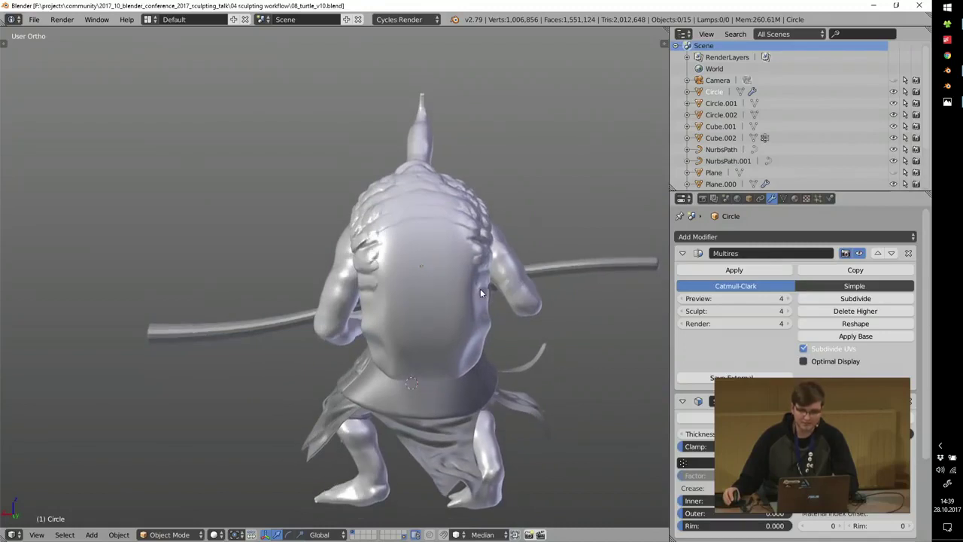
pyautogui.scroll(5, 381, 425)
pyautogui.scroll(-5, 392, 379)
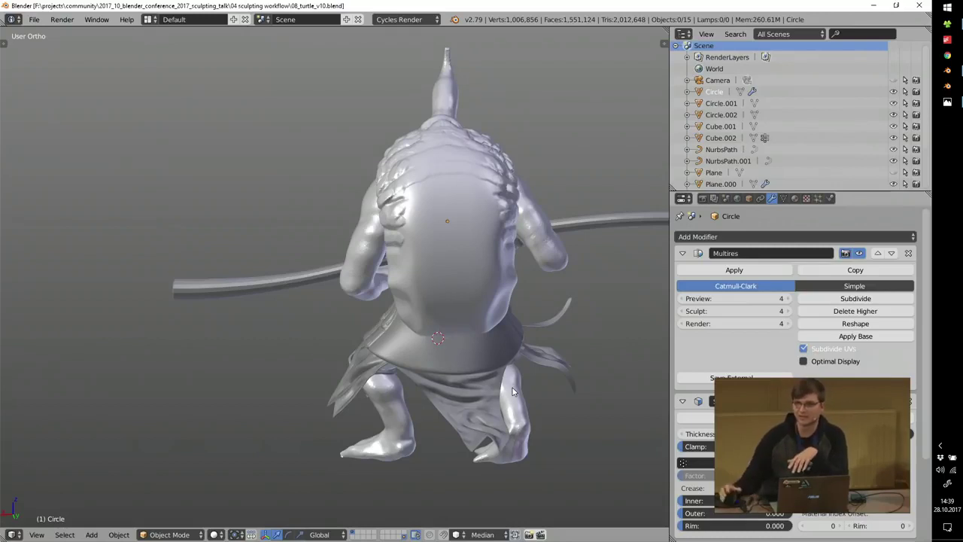
pyautogui.moveTo(511, 391)
pyautogui.mouseDown(button='middle')
pyautogui.moveTo(497, 319)
pyautogui.moveTo(407, 276)
pyautogui.moveTo(423, 294)
pyautogui.moveTo(514, 280)
pyautogui.mouseUp(button='middle')
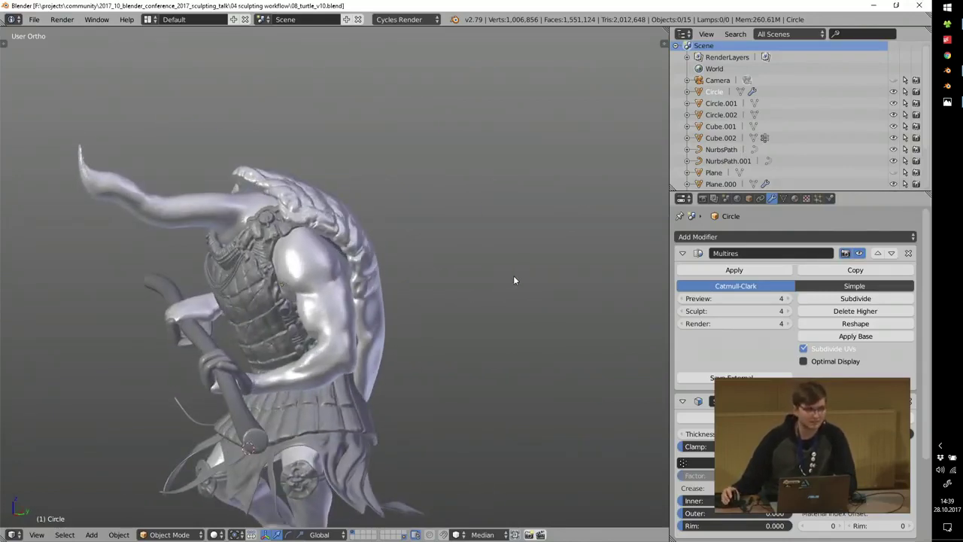
# Close this version, open 08_turtle_v11.blend and inspect the sculpted skin detail on the arm, neck and head.
pyautogui.click(919, 5)
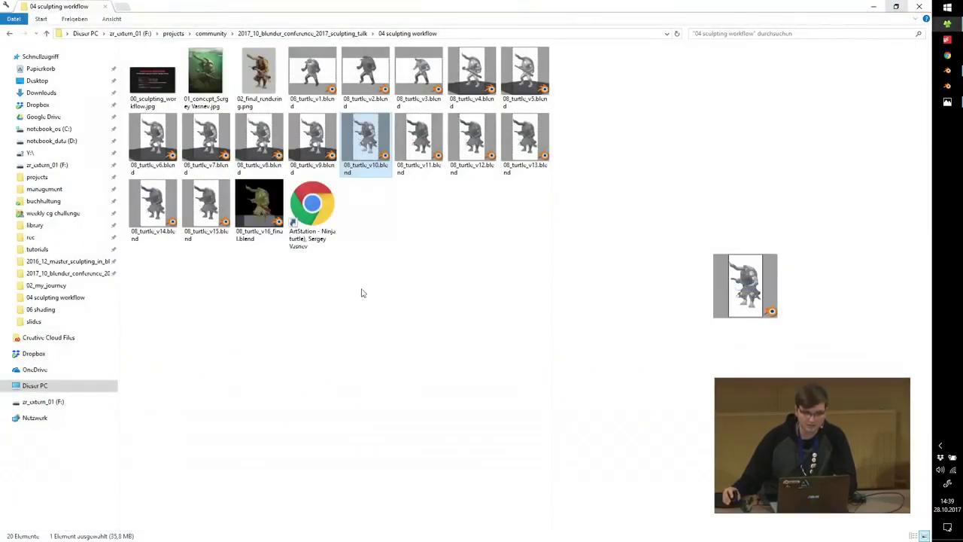
pyautogui.doubleClick(421, 136)
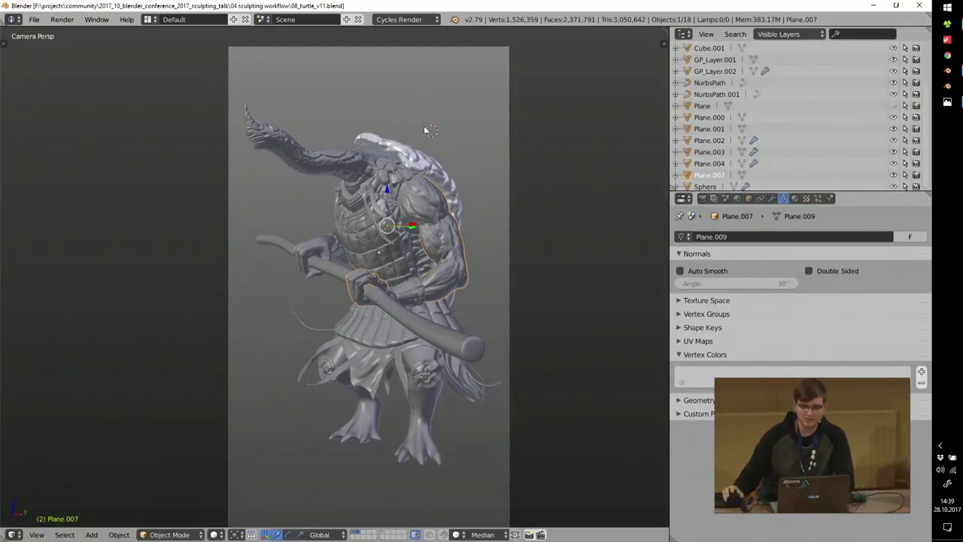
pyautogui.scroll(6, 398, 197)
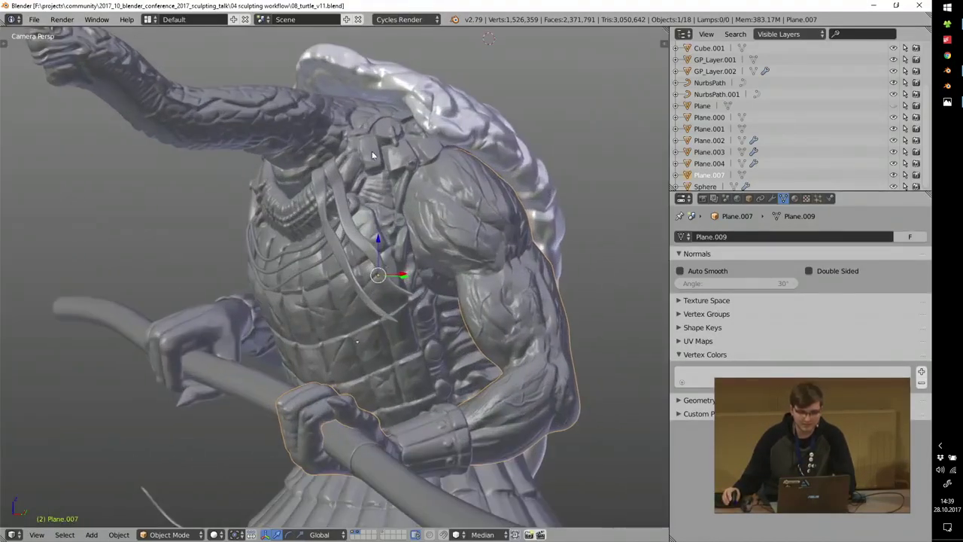
pyautogui.keyDown('shift'); pyautogui.moveTo(397, 184); pyautogui.dragTo(421, 236, button='middle'); pyautogui.keyUp('shift')
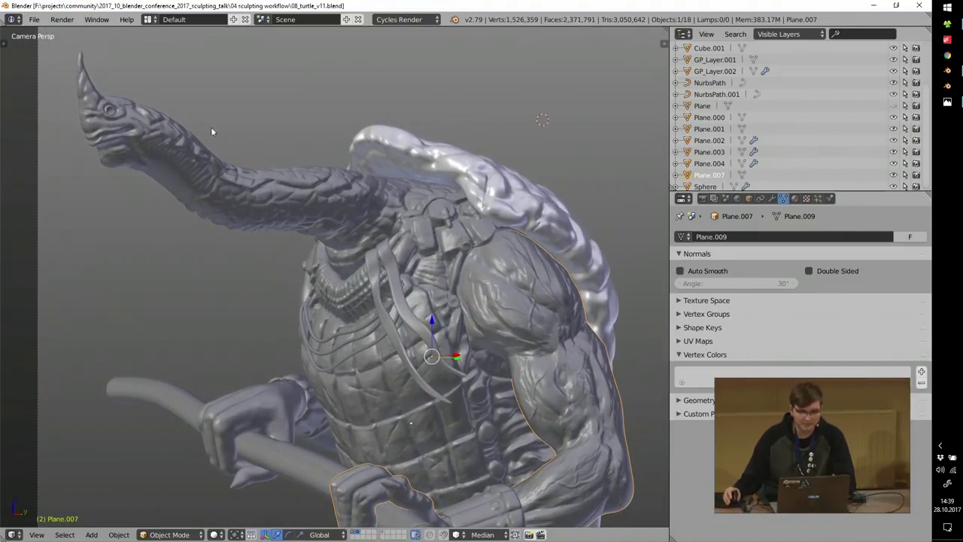
pyautogui.scroll(3, 196, 132)
pyautogui.scroll(3, 152, 100)
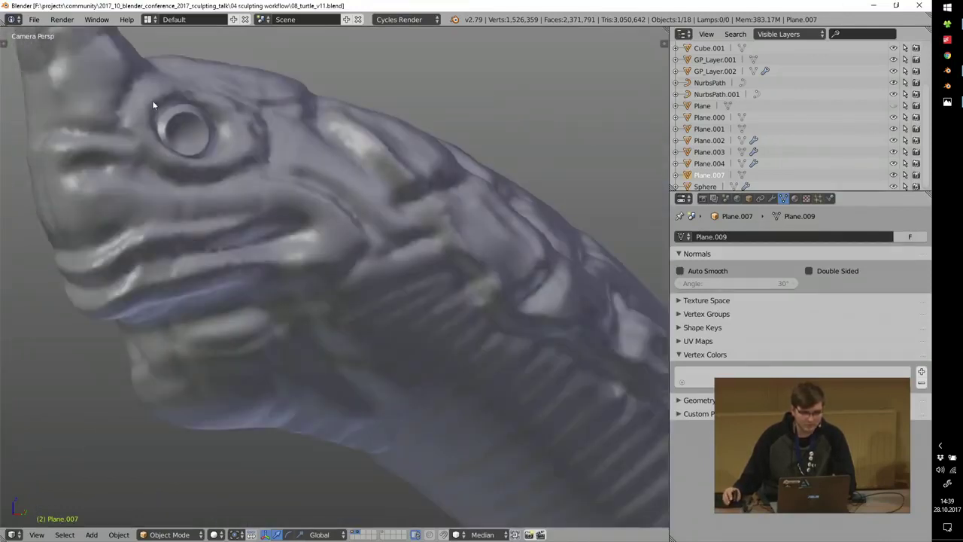
# Select the eye sphere in the turtle's head and try moving it.
pyautogui.scroll(2, 241, 137)
pyautogui.rightClick(240, 138)
pyautogui.scroll(-3, 241, 138)
pyautogui.press('g')
pyautogui.rightClick(307, 132)
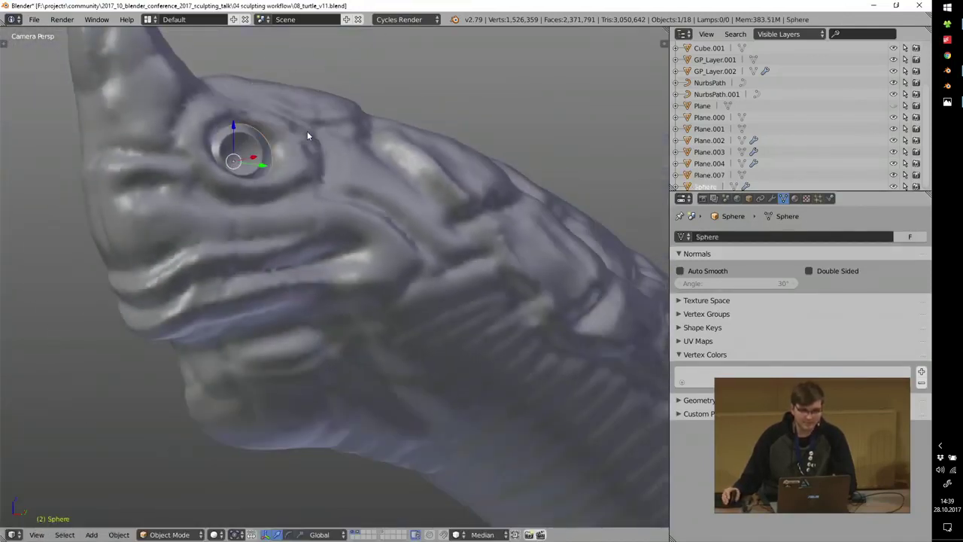
pyautogui.scroll(-2, 307, 132)
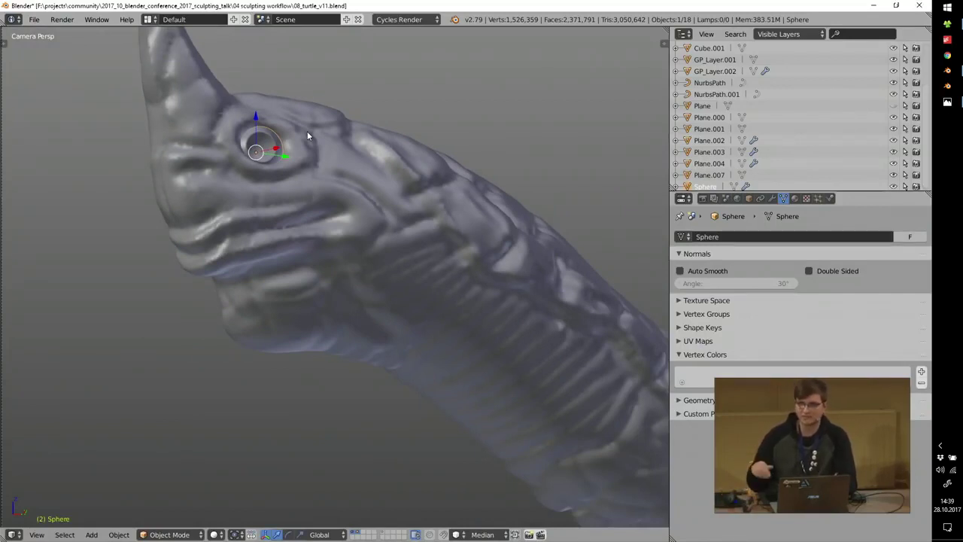
pyautogui.scroll(5, 292, 133)
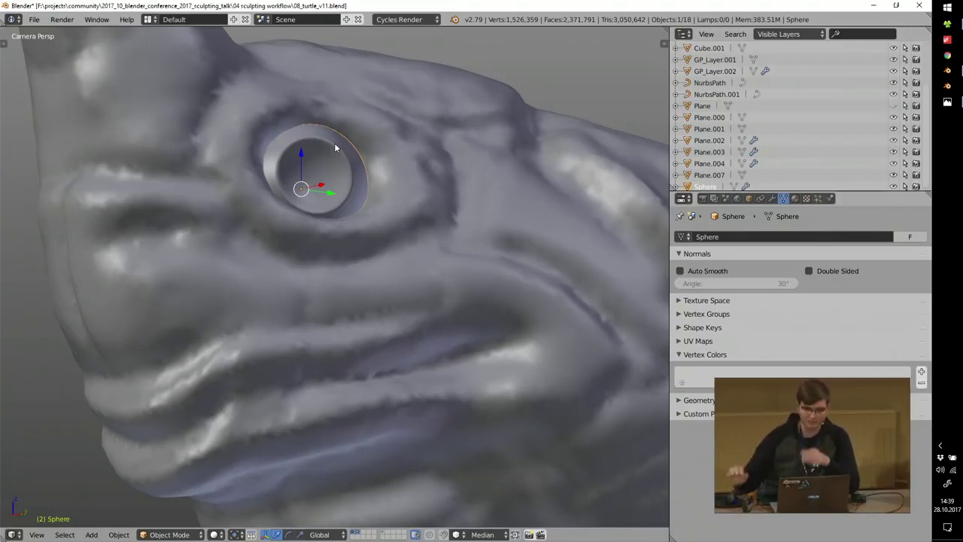
# Select the turtle's head and neck mesh and view the whole figure from the front.
pyautogui.scroll(-5, 328, 156)
pyautogui.keyDown('shift'); pyautogui.moveTo(331, 159); pyautogui.dragTo(268, 98, button='middle'); pyautogui.keyUp('shift')
pyautogui.scroll(-4, 269, 97)
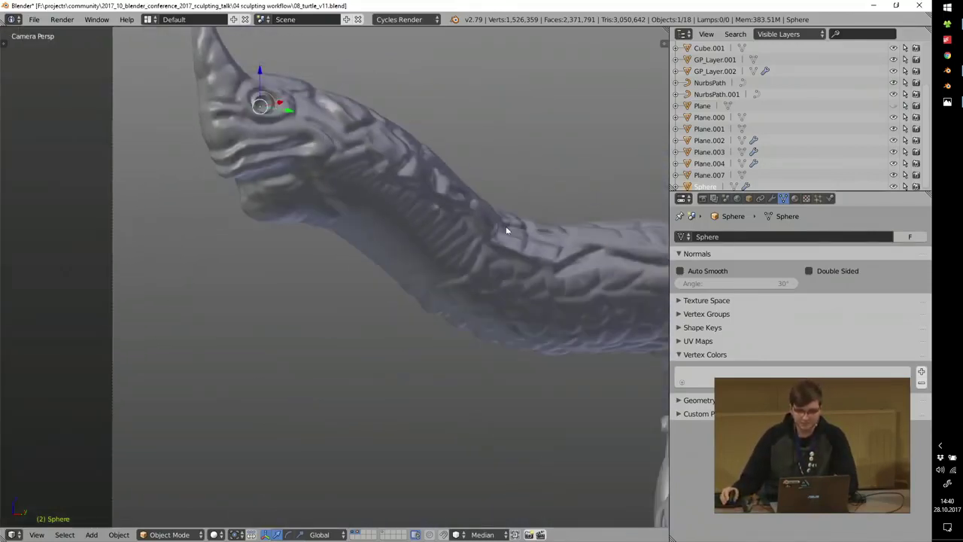
pyautogui.keyDown('shift'); pyautogui.moveTo(507, 225); pyautogui.dragTo(325, 171, button='middle'); pyautogui.keyUp('shift')
pyautogui.scroll(-4, 324, 167)
pyautogui.rightClick(222, 164)
pyautogui.moveTo(223, 165); pyautogui.dragTo(300, 186, button='middle')
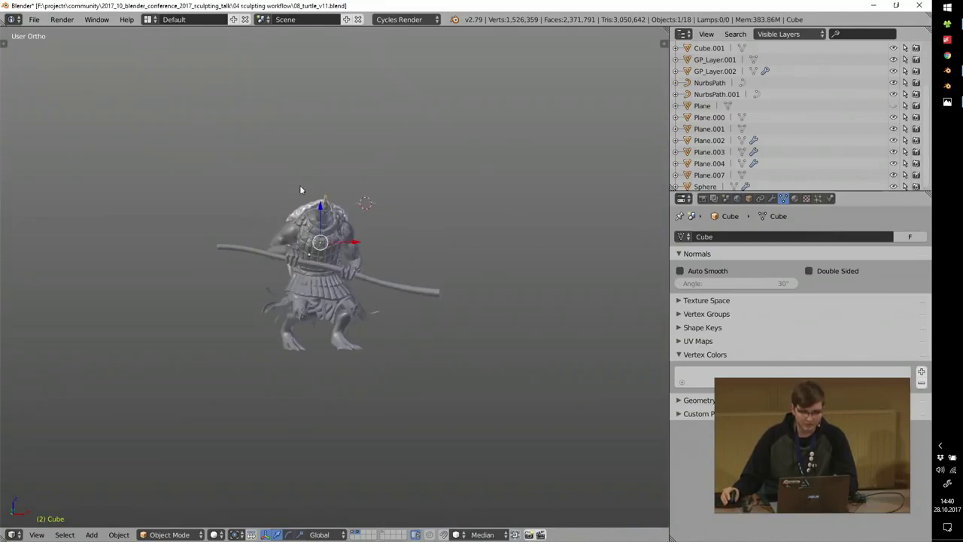
# Clear the selection and examine the turtle's armour, hands, staff, skirt and knee guards.
pyautogui.scroll(8, 300, 186)
pyautogui.press('a')
pyautogui.moveTo(416, 329); pyautogui.dragTo(377, 147, button='middle')
pyautogui.moveTo(387, 115)
pyautogui.mouseDown(button='middle')
pyautogui.moveTo(410, 115)
pyautogui.moveTo(349, 117)
pyautogui.moveTo(415, 106)
pyautogui.moveTo(465, 198)
pyautogui.moveTo(226, 189)
pyautogui.mouseUp(button='middle')
pyautogui.scroll(-5, 430, 126)
pyautogui.scroll(3, 383, 250)
pyautogui.scroll(2, 514, 423)
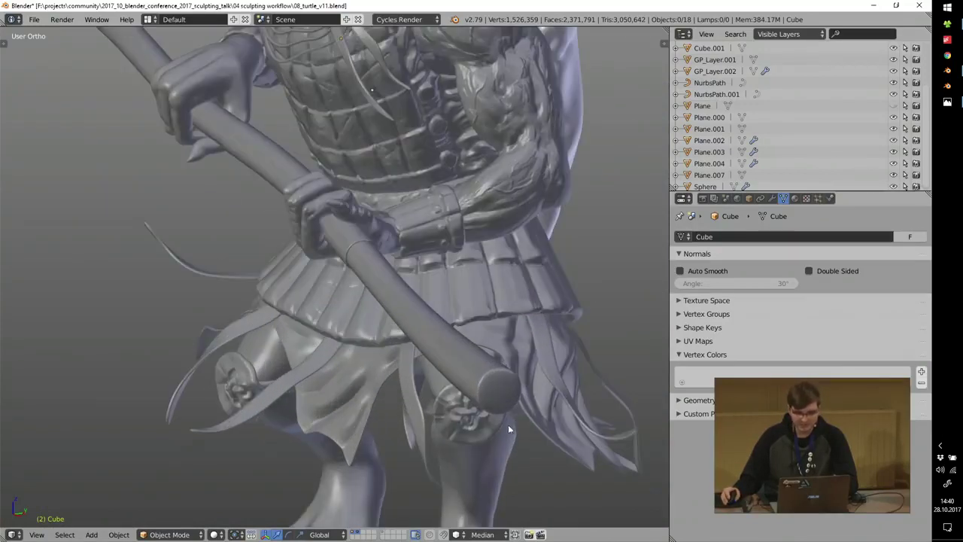
pyautogui.keyDown('shift'); pyautogui.moveTo(245, 134); pyautogui.dragTo(282, 210, button='middle'); pyautogui.keyUp('shift')
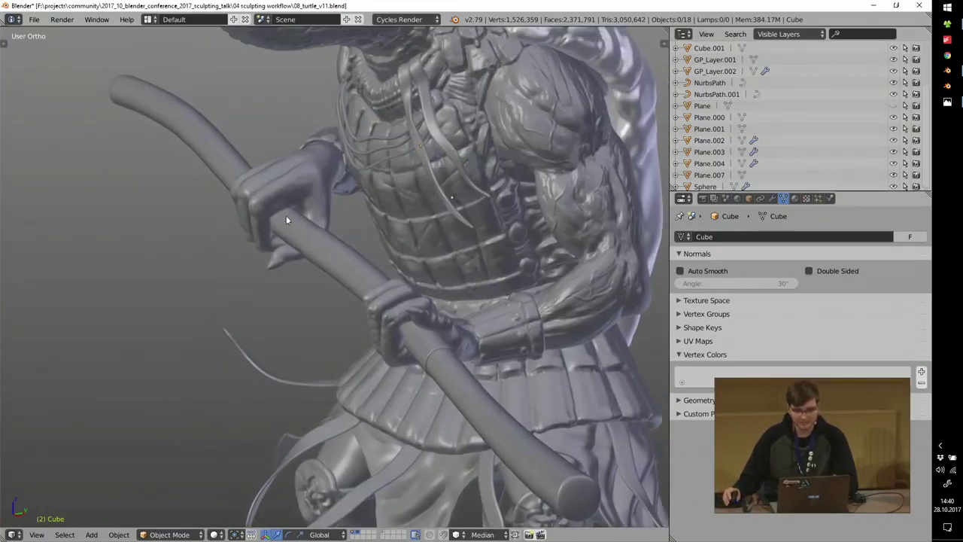
pyautogui.scroll(5, 358, 280)
pyautogui.scroll(-4, 337, 232)
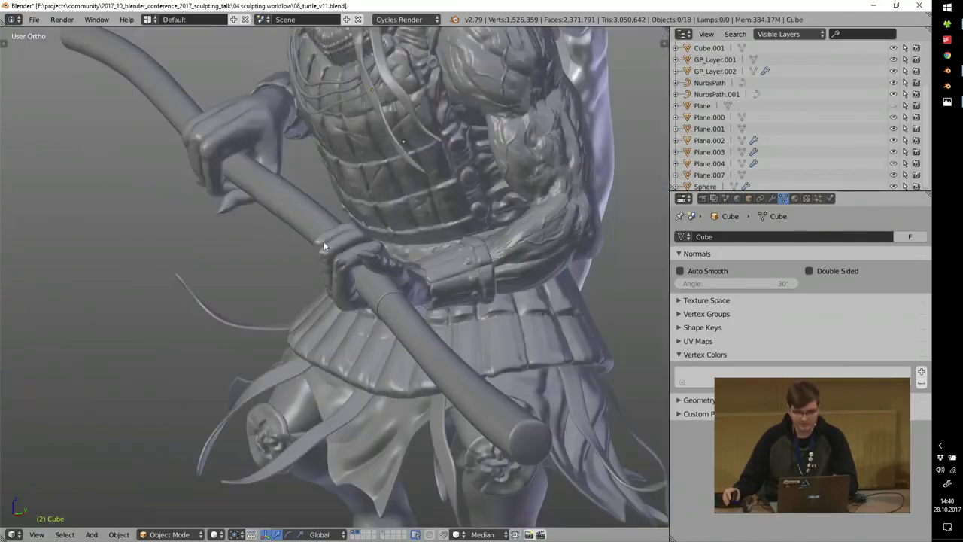
# Select the wrist guard, clear the selection and try moving the veined arm mesh.
pyautogui.rightClick(461, 282)
pyautogui.moveTo(462, 281); pyautogui.dragTo(475, 334, button='middle')
pyautogui.scroll(-1, 476, 335)
pyautogui.press('a')
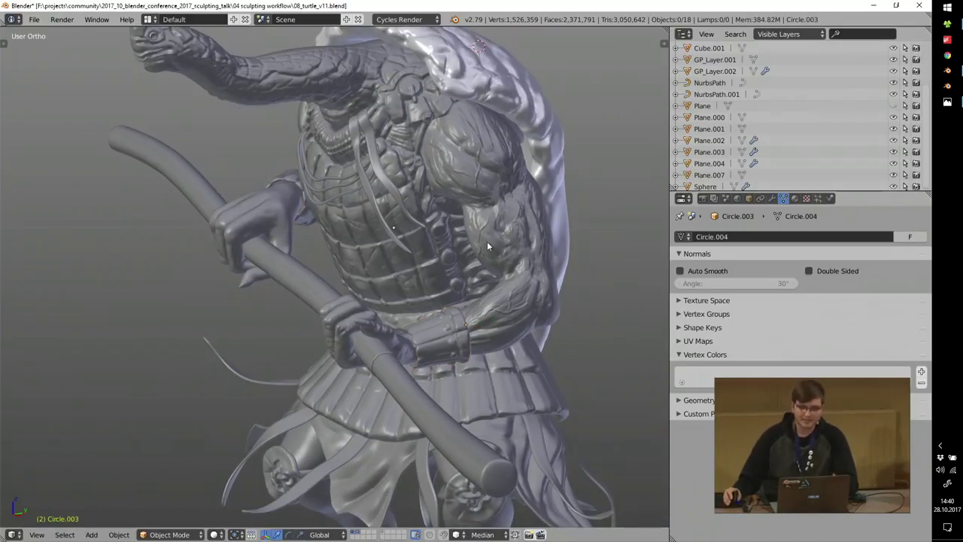
pyautogui.rightClick(498, 198)
pyautogui.press('g')
pyautogui.rightClick(423, 216)
# Hide the chest armour and examine the sculpted arm and the torso underneath it.
pyautogui.rightClick(372, 215)
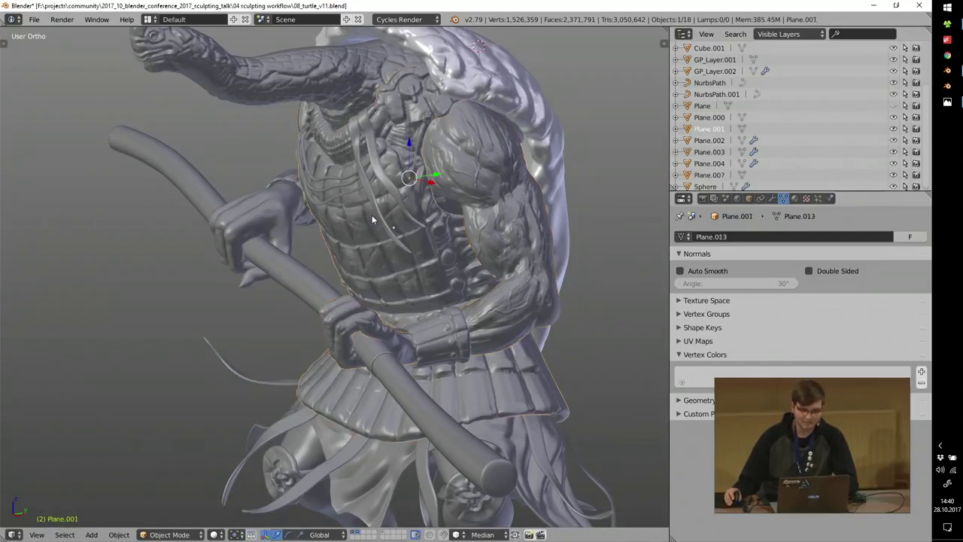
pyautogui.scroll(-1, 372, 215)
pyautogui.press('h')
pyautogui.moveTo(372, 215); pyautogui.dragTo(518, 304, button='middle')
pyautogui.hotkey('alt', 'h')
pyautogui.scroll(3, 480, 246)
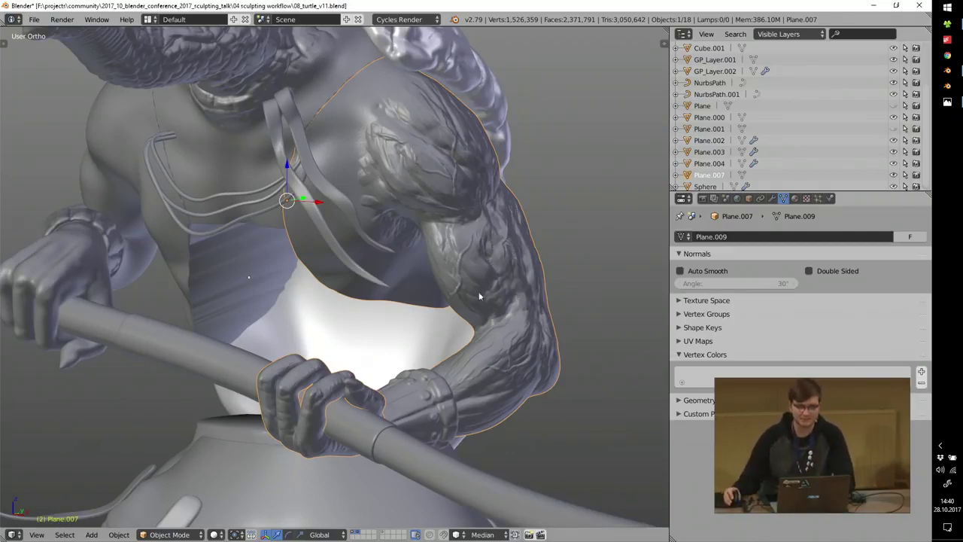
pyautogui.moveTo(413, 226); pyautogui.dragTo(432, 222, button='middle')
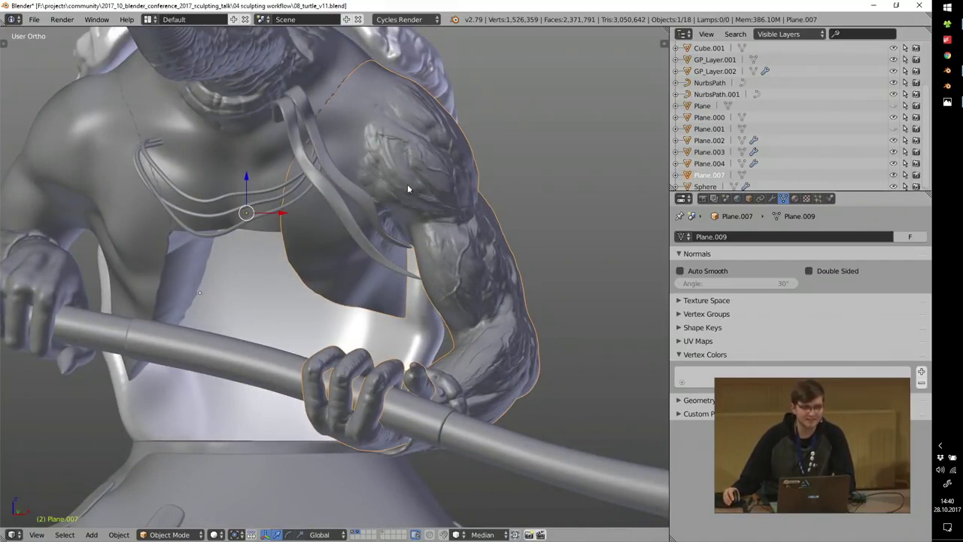
pyautogui.moveTo(407, 188); pyautogui.dragTo(454, 248, button='middle')
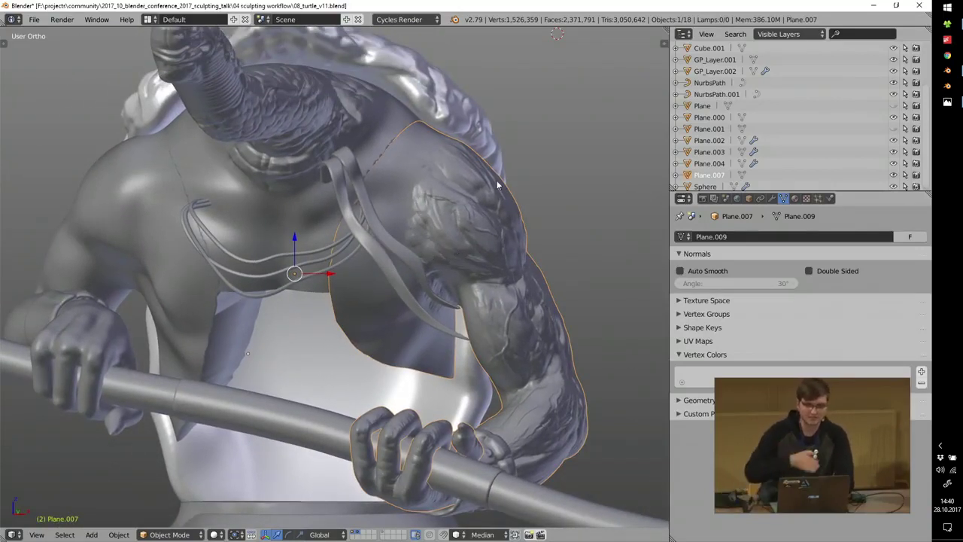
# Try moving the sculpted arm section, then select the smooth body mesh with the opposite arm.
pyautogui.press('g')
pyautogui.rightClick(509, 237)
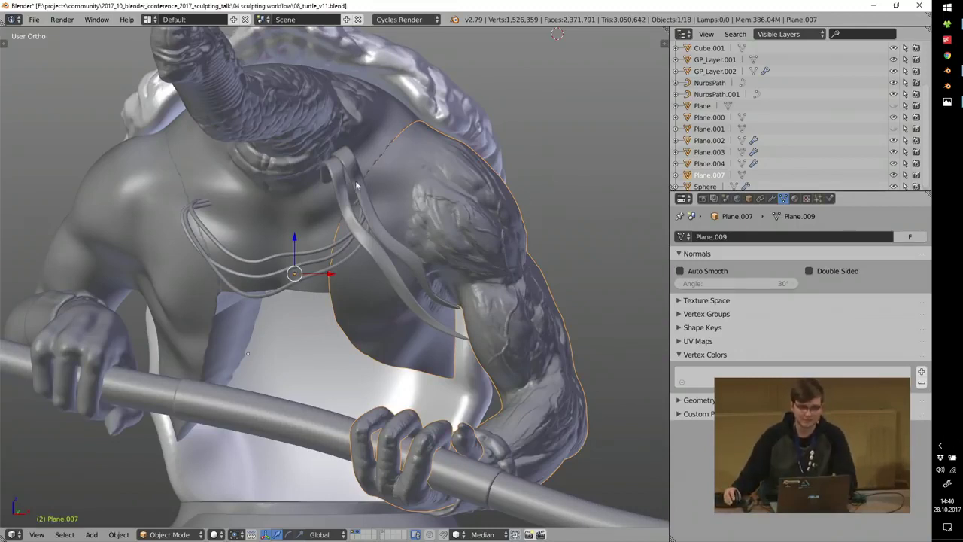
pyautogui.scroll(-5, 356, 183)
pyautogui.moveTo(357, 183); pyautogui.dragTo(339, 240, button='middle')
pyautogui.moveTo(287, 456); pyautogui.dragTo(154, 406, button='right')
pyautogui.rightClick(153, 407)
pyautogui.rightClick(259, 226)
pyautogui.scroll(4, 332, 175)
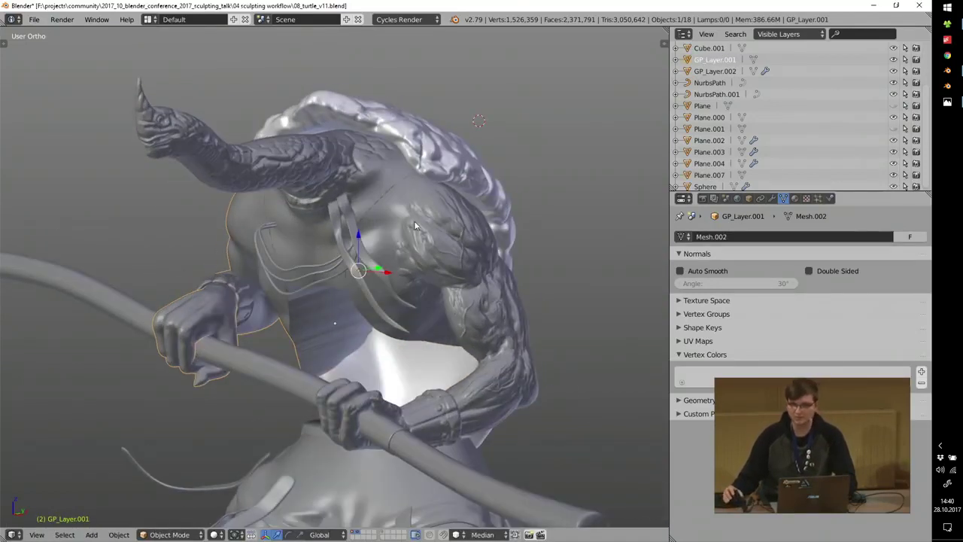
# Quit without saving, open 08_turtle_v15.blend and inspect the turtle's staff, wrist guard and upper body.
pyautogui.click(918, 6)
pyautogui.click(471, 315)
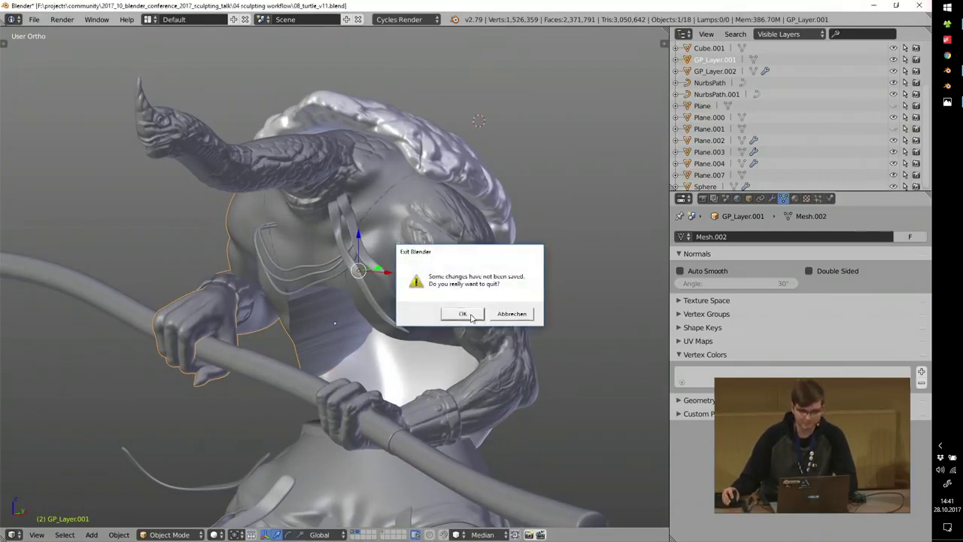
pyautogui.hotkey('alt', 'Tab')
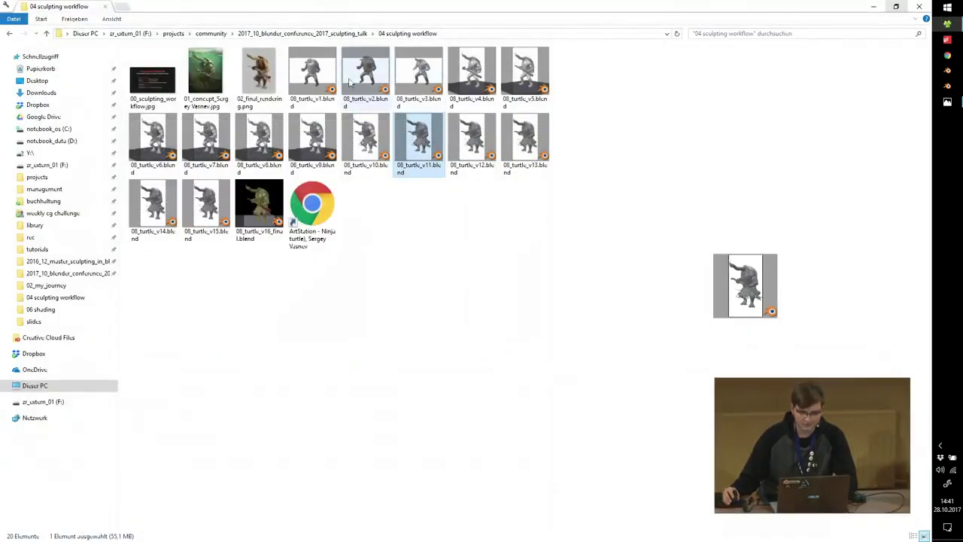
pyautogui.doubleClick(206, 207)
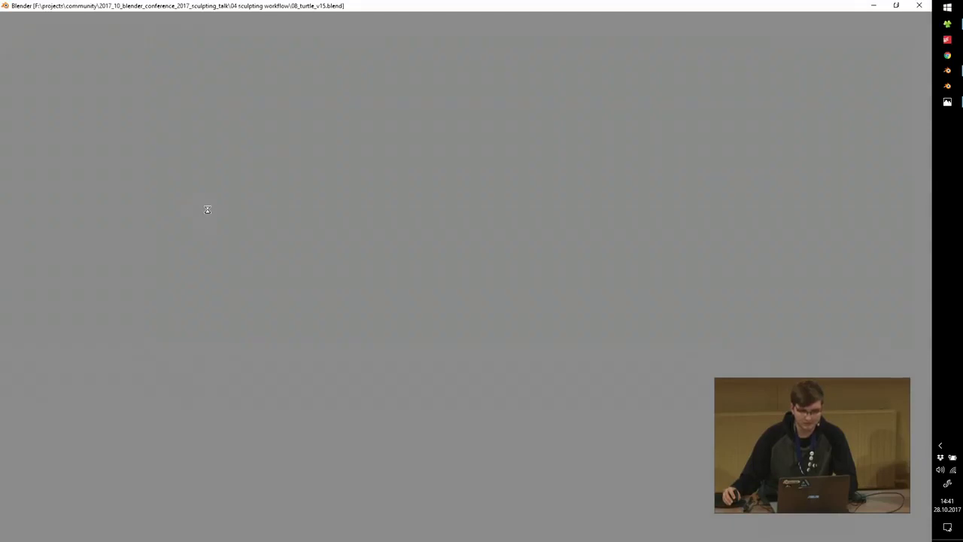
pyautogui.scroll(3, 341, 229)
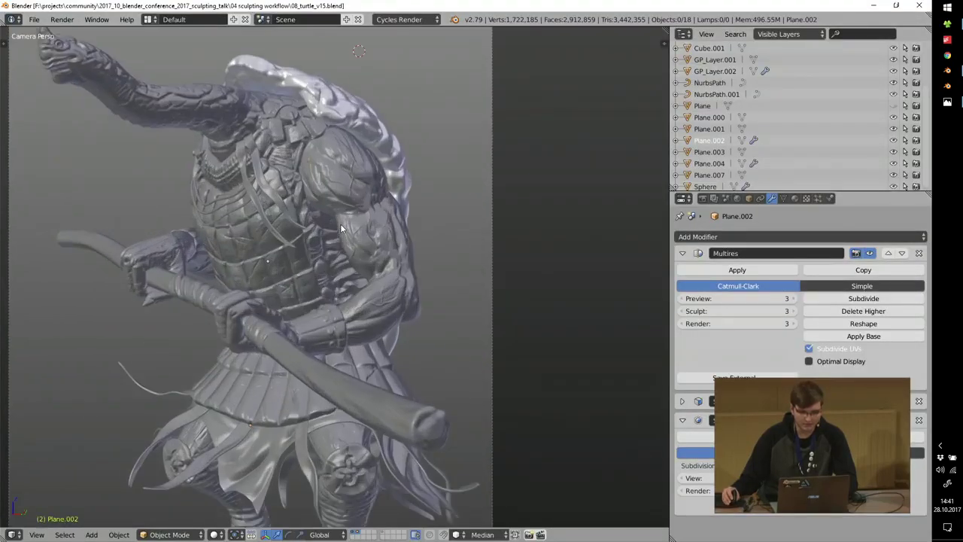
pyautogui.scroll(4, 412, 435)
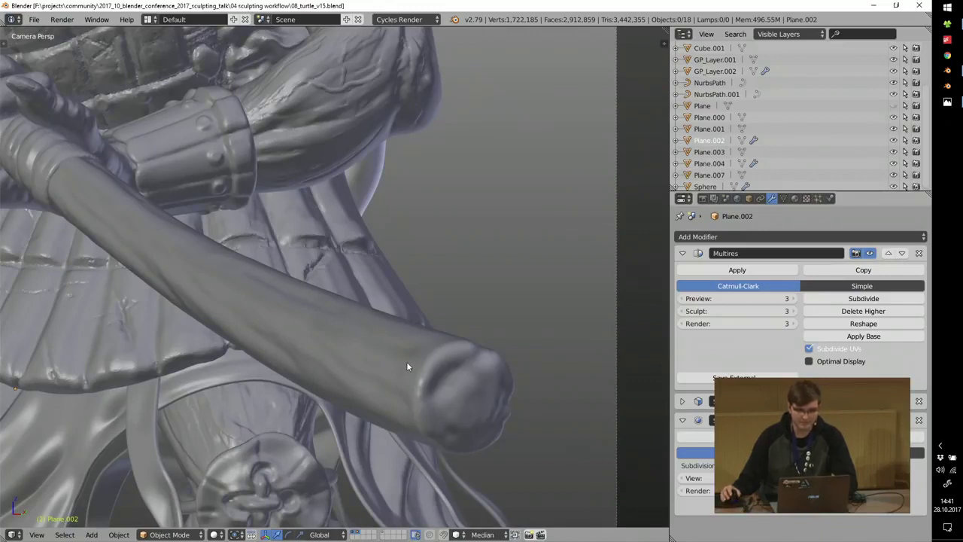
pyautogui.keyDown('shift'); pyautogui.moveTo(224, 303); pyautogui.dragTo(338, 321, button='middle'); pyautogui.keyUp('shift')
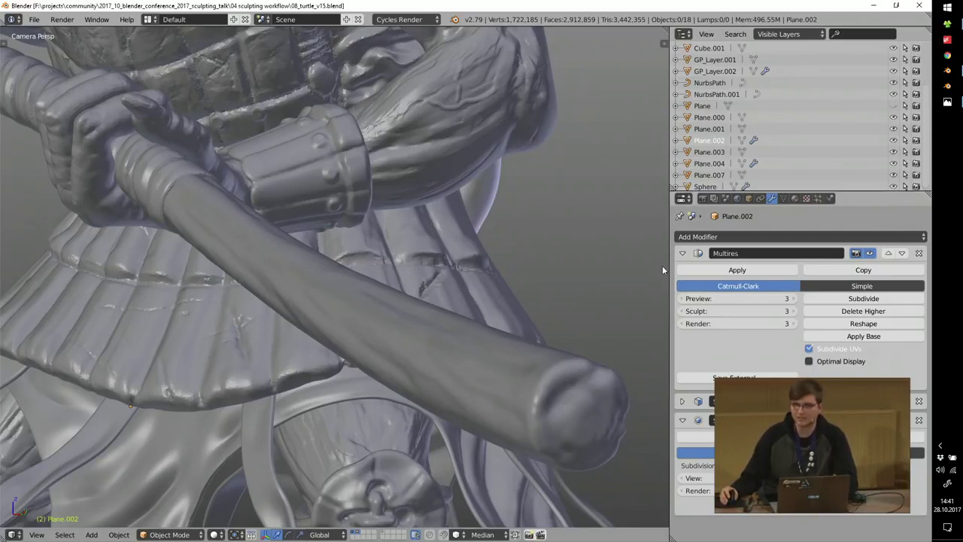
pyautogui.moveTo(647, 252); pyautogui.dragTo(478, 318, button='middle')
pyautogui.moveTo(438, 138); pyautogui.dragTo(461, 252, button='middle')
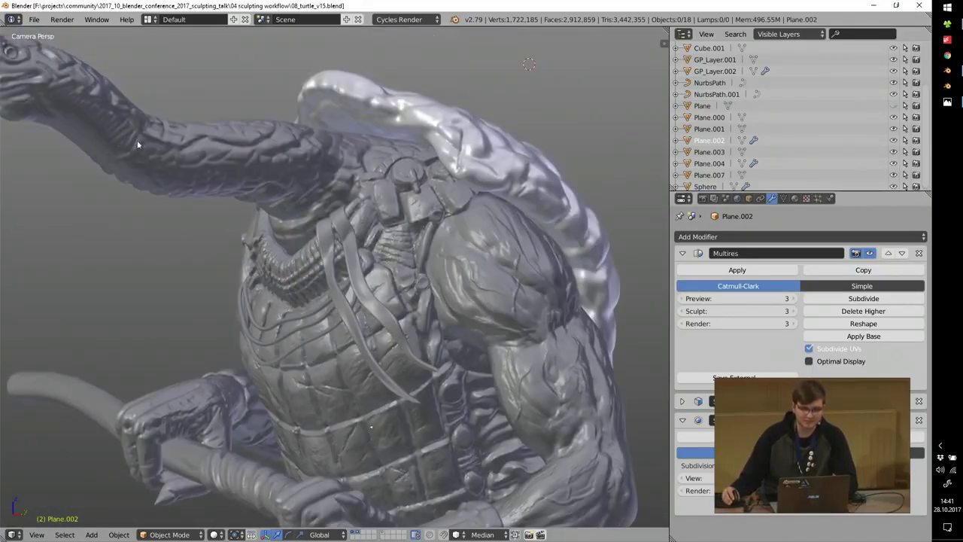
# Select the turtle's head and neck mesh, switch it to Sculpt Mode and enable Dyntopo.
pyautogui.keyDown('shift'); pyautogui.moveTo(71, 77); pyautogui.dragTo(294, 151, button='middle'); pyautogui.keyUp('shift')
pyautogui.rightClick(294, 152)
pyautogui.scroll(5, 294, 151)
pyautogui.keyDown('shift'); pyautogui.moveTo(234, 105); pyautogui.dragTo(259, 183, button='middle'); pyautogui.keyUp('shift')
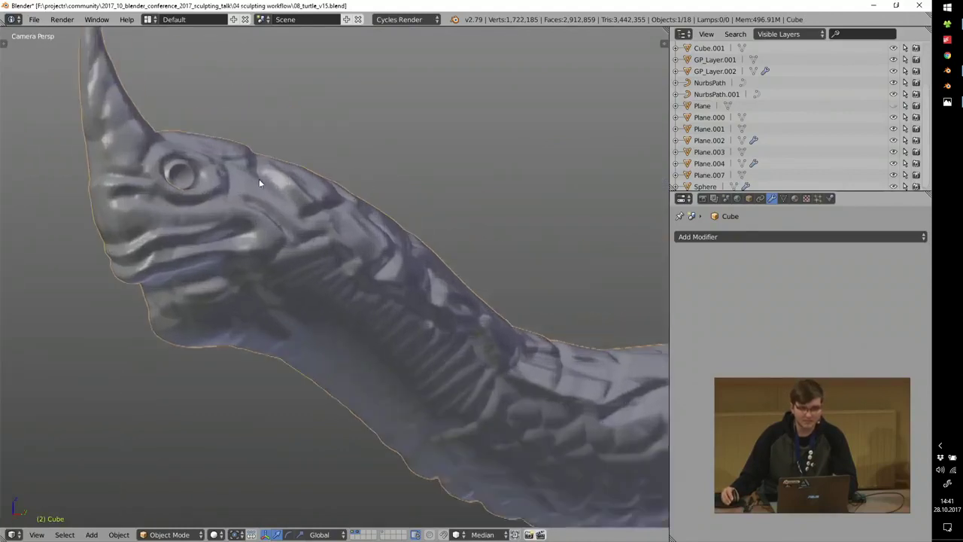
pyautogui.scroll(1, 259, 183)
pyautogui.scroll(3, 189, 172)
pyautogui.scroll(-2, 387, 239)
pyautogui.press('Tab')
pyautogui.click(390, 149)
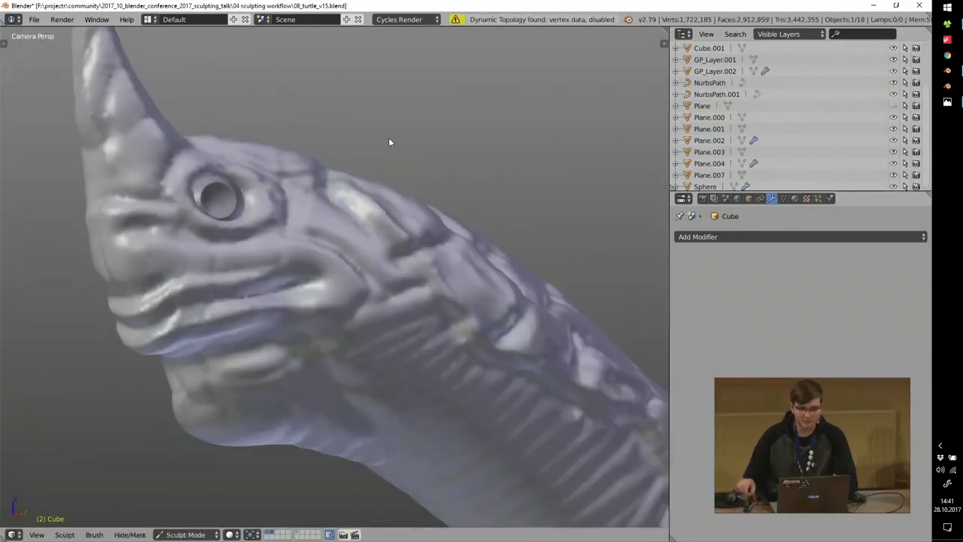
pyautogui.hotkey('ctrl', 'd')
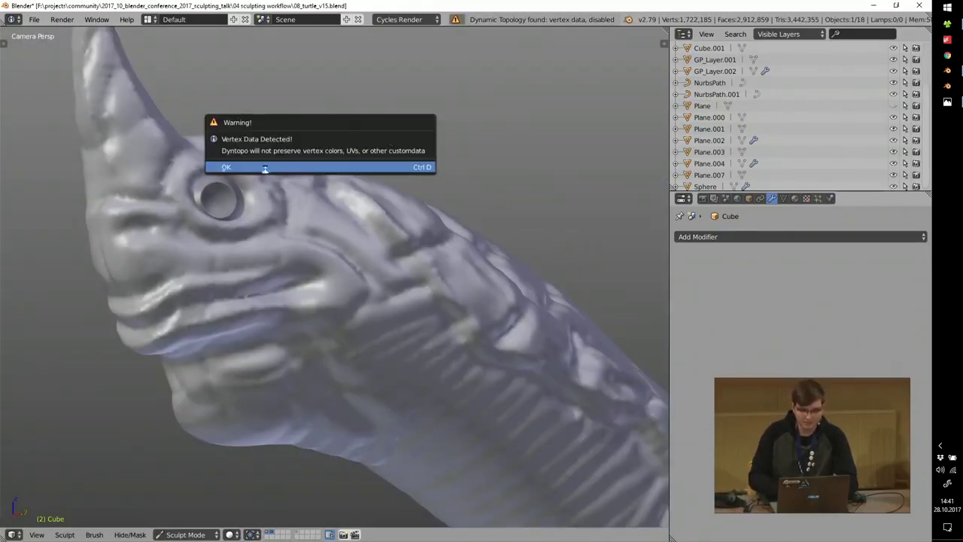
# Choose the Blob brush with a smooth falloff curve and sculpt a short stroke on the neck.
pyautogui.press('t')
pyautogui.click(97, 80)
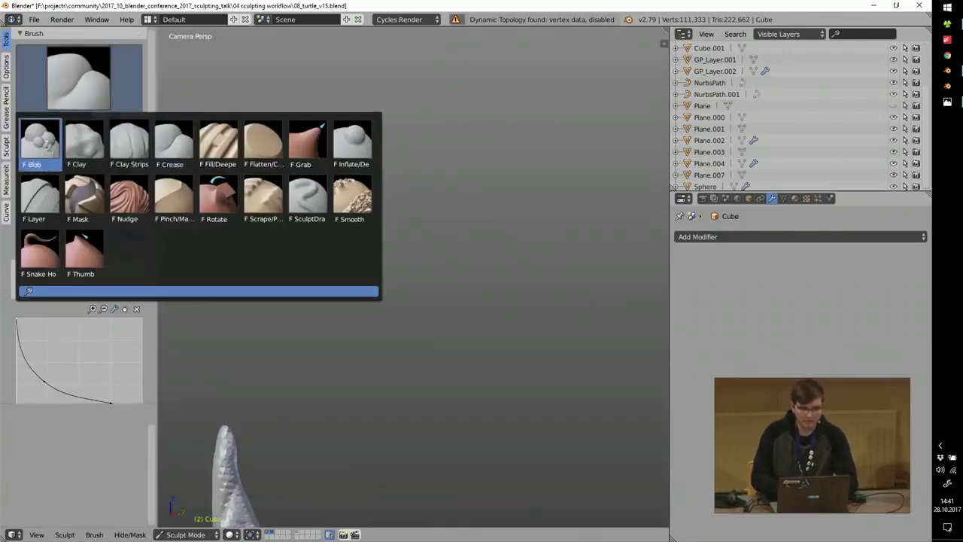
pyautogui.click(40, 143)
pyautogui.scroll(5, 331, 352)
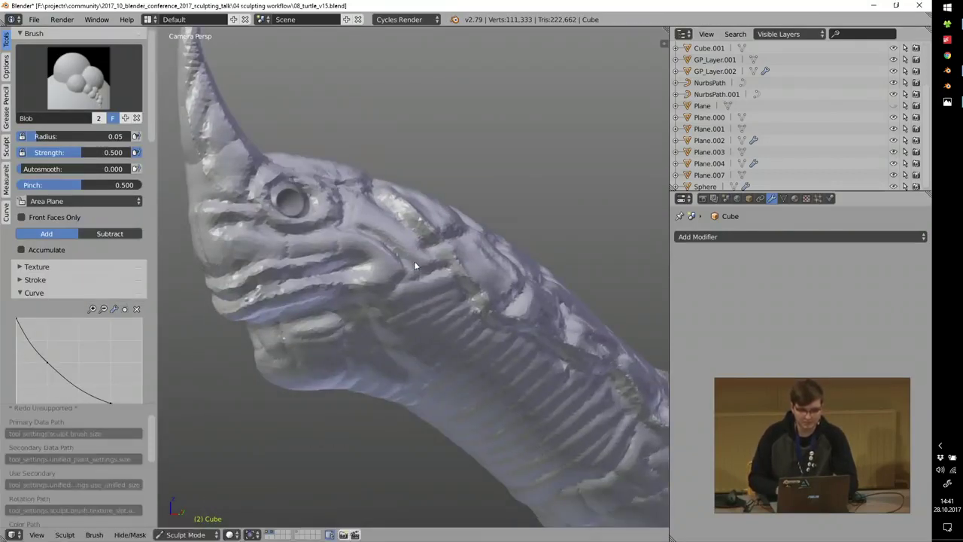
pyautogui.scroll(2, 414, 264)
pyautogui.scroll(-3, 109, 363)
pyautogui.click(22, 309)
pyautogui.moveTo(383, 265); pyautogui.dragTo(306, 237, button='middle')
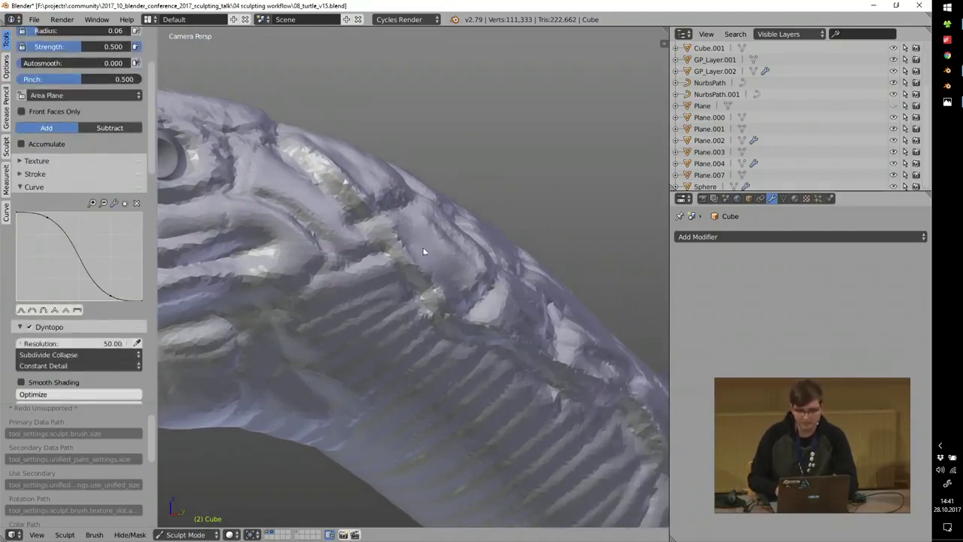
pyautogui.moveTo(426, 250)
pyautogui.mouseDown()
pyautogui.moveTo(428, 270)
pyautogui.moveTo(404, 273)
pyautogui.moveTo(398, 259)
pyautogui.moveTo(388, 302)
pyautogui.moveTo(407, 256)
pyautogui.mouseUp()
# Examine the turtle's head, neck, chest armour and shell from the front and side.
pyautogui.press('KP_0')
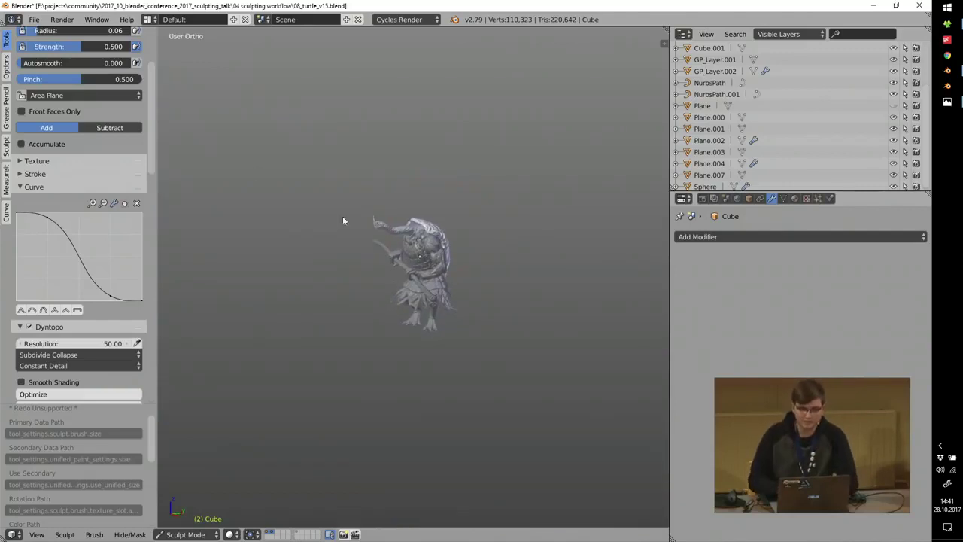
pyautogui.scroll(2, 368, 204)
pyautogui.scroll(8, 399, 192)
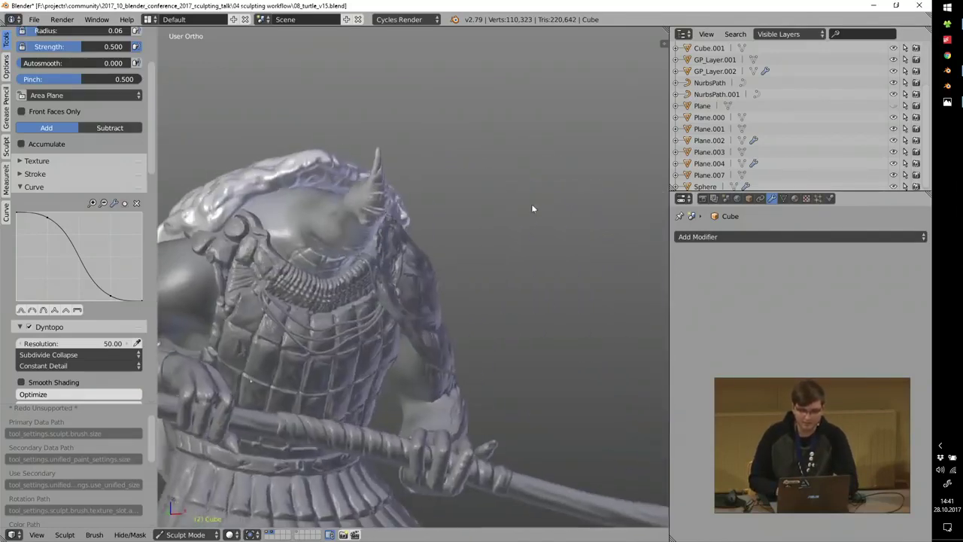
pyautogui.moveTo(465, 214); pyautogui.dragTo(391, 214, button='middle')
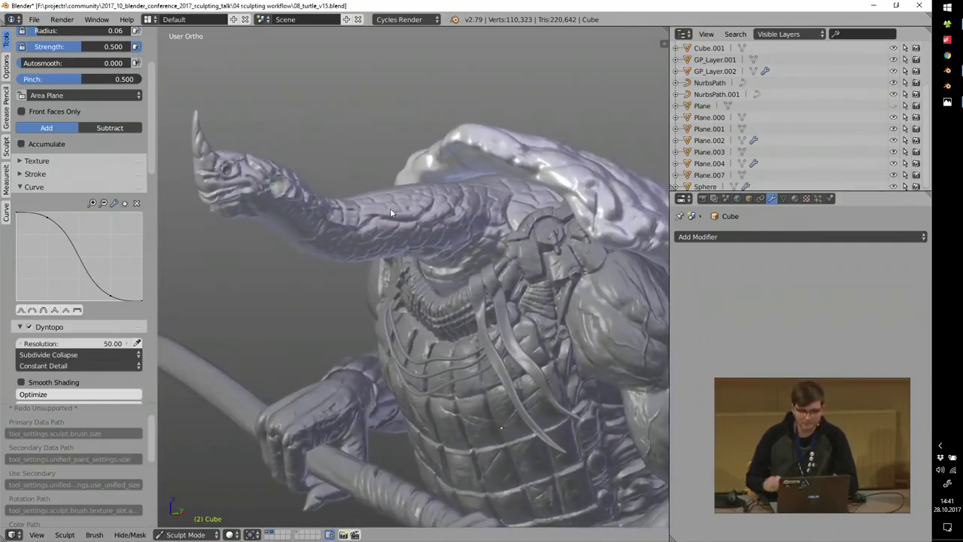
# Quit without saving, open 08_turtle_v16_final.blend and view the coloured turtle up close with nothing selected.
pyautogui.click(919, 5)
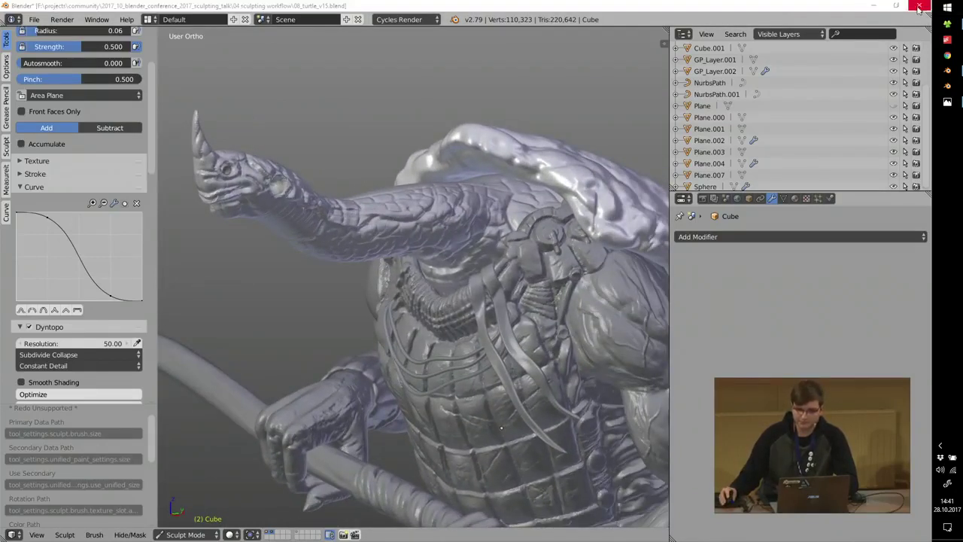
pyautogui.click(463, 316)
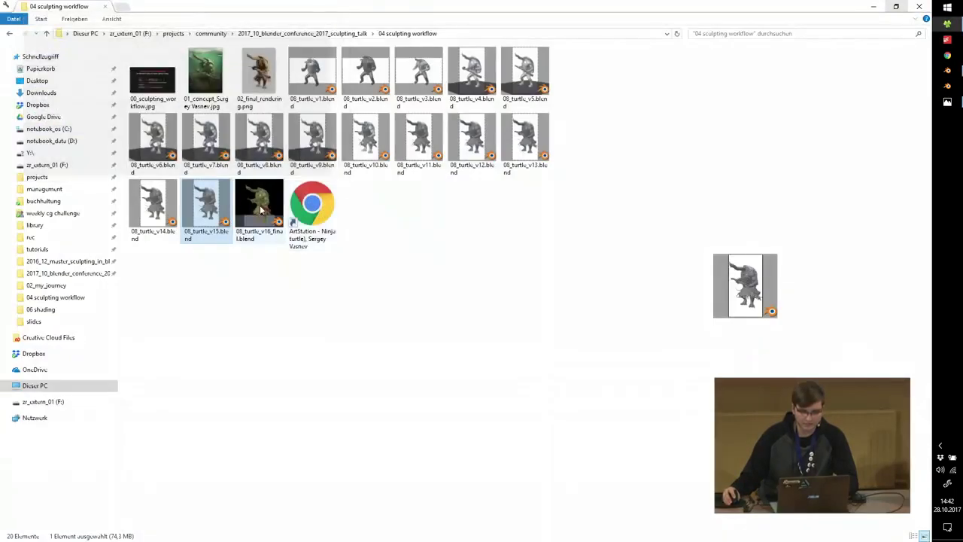
pyautogui.doubleClick(260, 211)
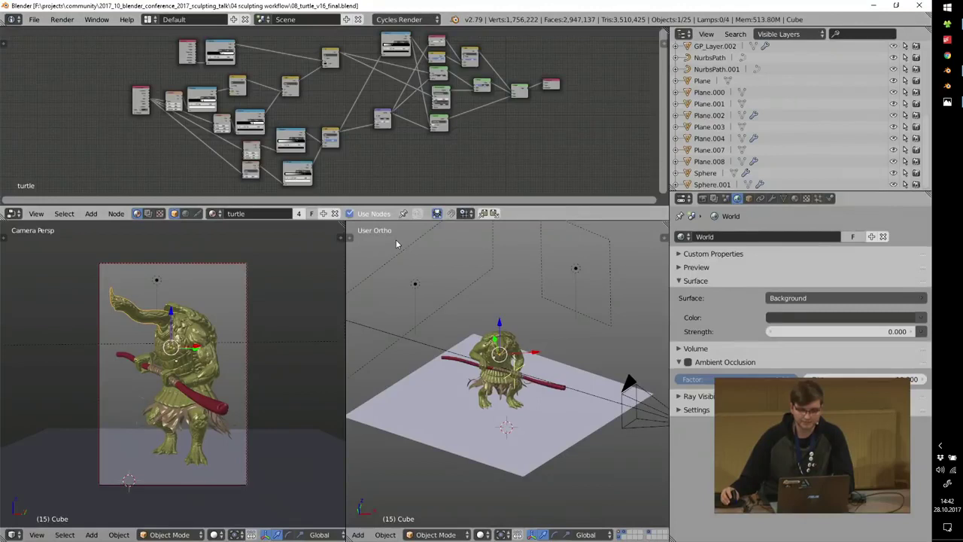
pyautogui.press('a')
pyautogui.scroll(4, 172, 349)
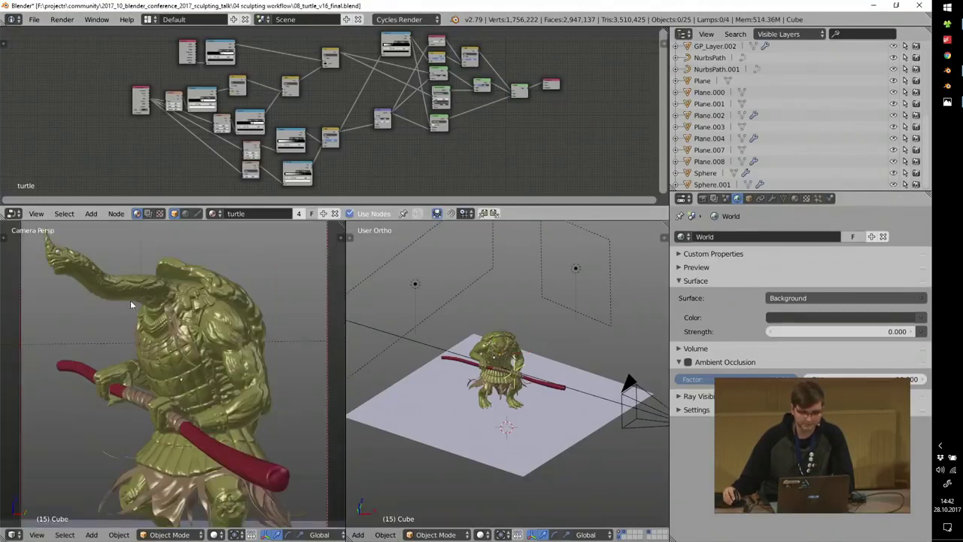
# Maximize the 3D view and inspect the finished turtle from the front outside the camera view.
pyautogui.press('KP_0')
pyautogui.hotkey('shift', 'space')
pyautogui.keyDown('shift'); pyautogui.moveTo(460, 178); pyautogui.dragTo(450, 304, button='middle'); pyautogui.keyUp('shift')
pyautogui.scroll(-2, 482, 262)
pyautogui.moveTo(395, 249); pyautogui.dragTo(364, 359, button='middle')
pyautogui.scroll(4, 449, 391)
pyautogui.moveTo(436, 191); pyautogui.dragTo(338, 193, button='middle')
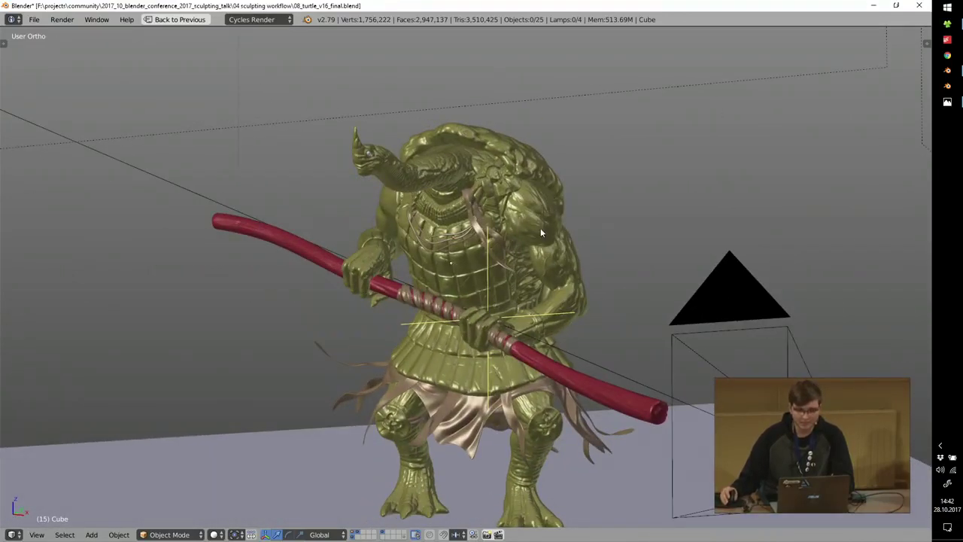
# Select the turtle's shoulder piece, restore the split window layout and quit the final turtle file without saving.
pyautogui.rightClick(540, 231)
pyautogui.hotkey('ctrl', 'space')
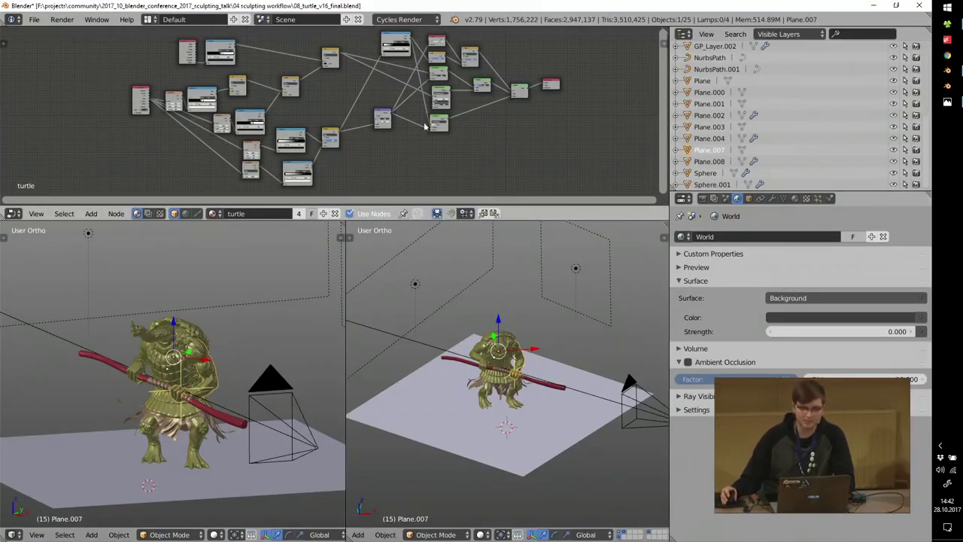
pyautogui.click(922, 8)
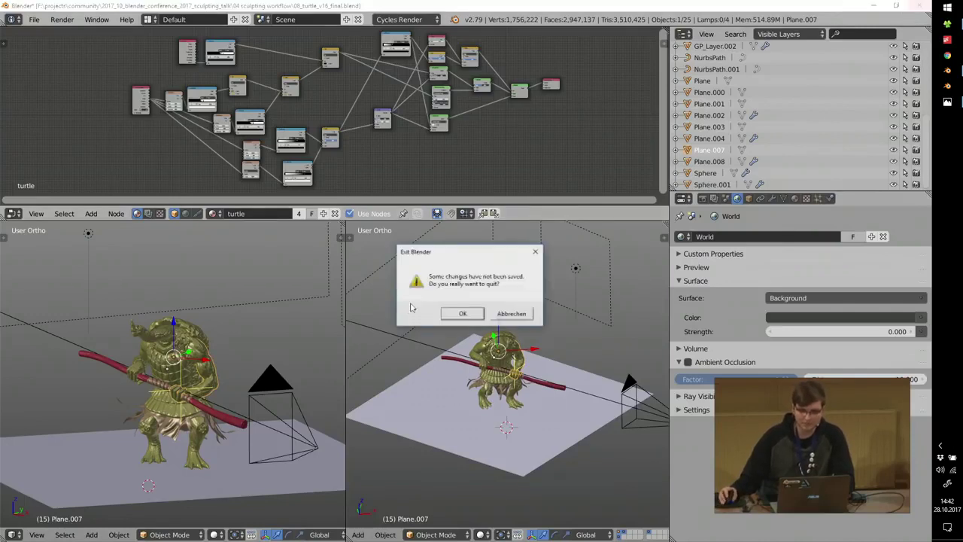
pyautogui.click(455, 315)
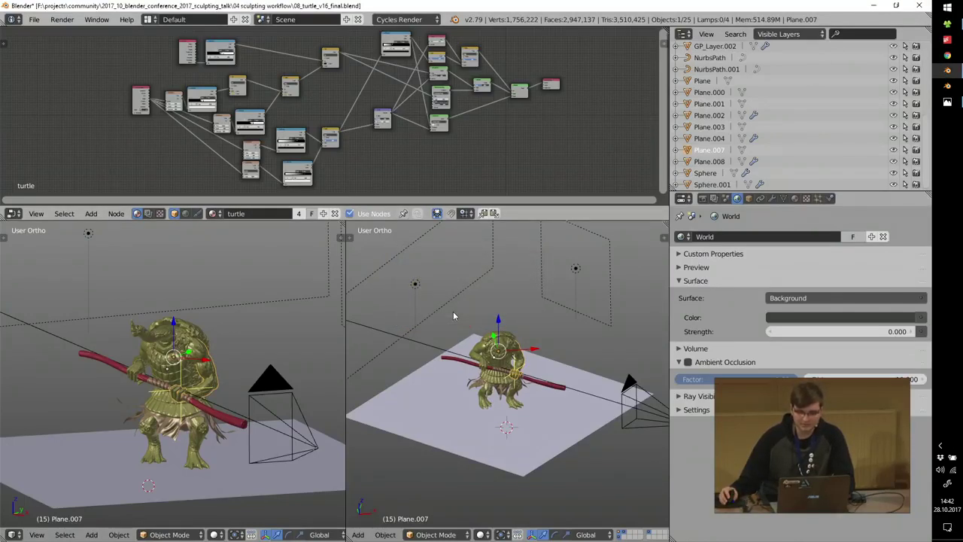
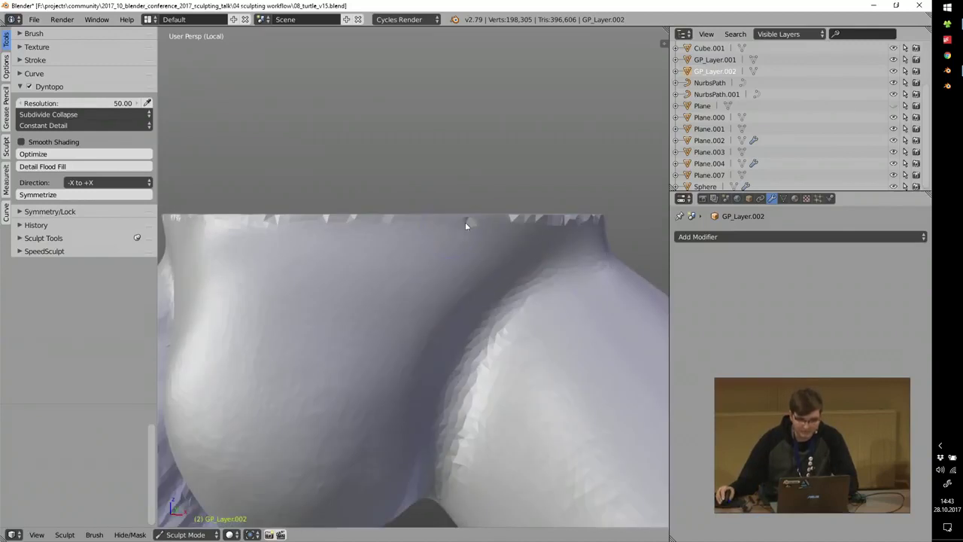
# Sculpt a short diagonal stroke on the front of the turtle's pelvis at Dyntopo resolution 50.
pyautogui.scroll(1, 459, 251)
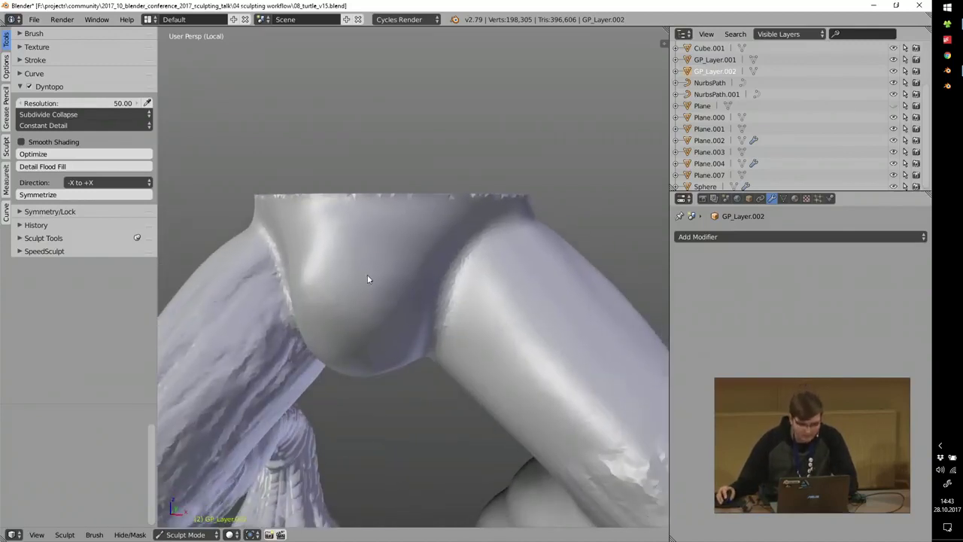
pyautogui.moveTo(369, 278); pyautogui.dragTo(392, 248)
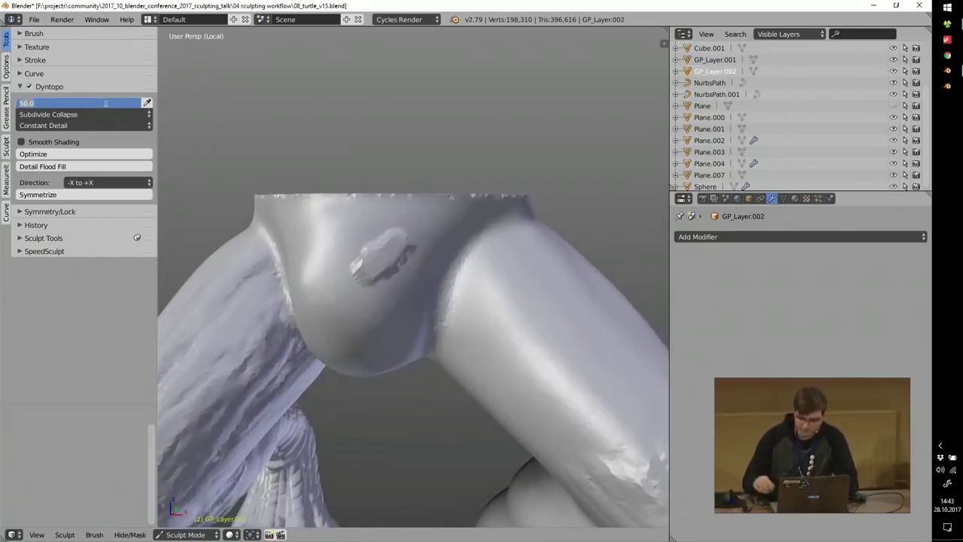
pyautogui.click(145, 114)
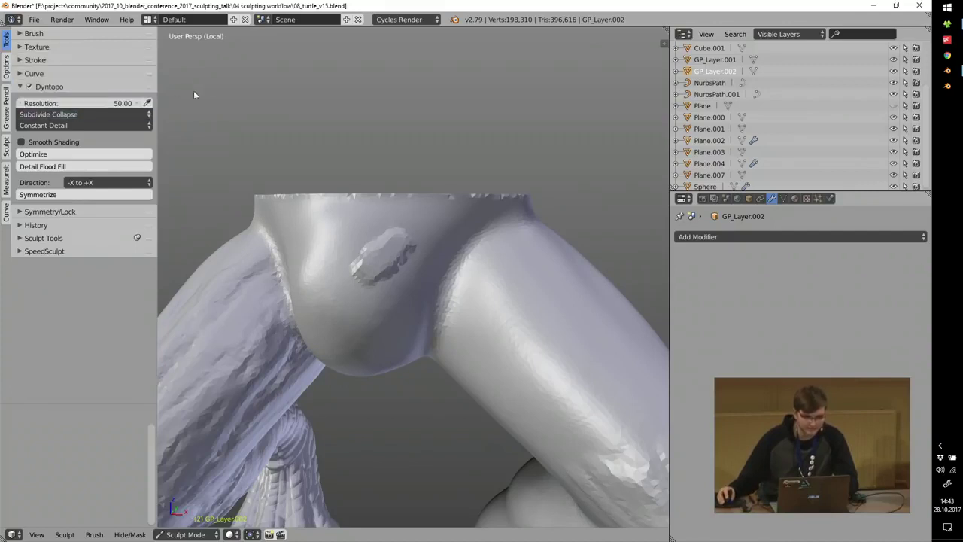
# Set the Dyntopo constant detail resolution to 100 and flood-fill the leg mesh with that detail.
pyautogui.click(148, 103)
pyautogui.click(308, 192)
pyautogui.click(147, 103)
pyautogui.click(318, 265)
pyautogui.click(109, 100)
pyautogui.write('1')
pyautogui.press('Return')
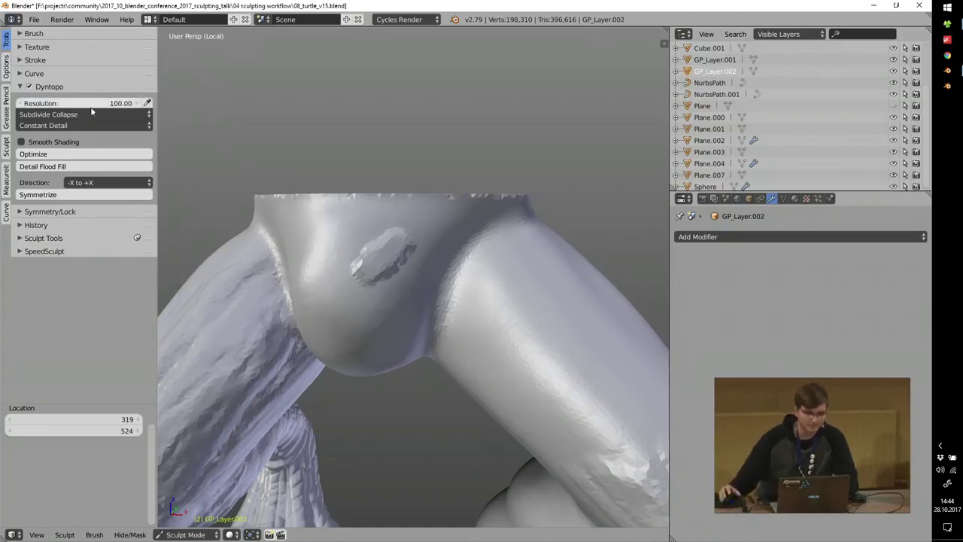
pyautogui.click(68, 167)
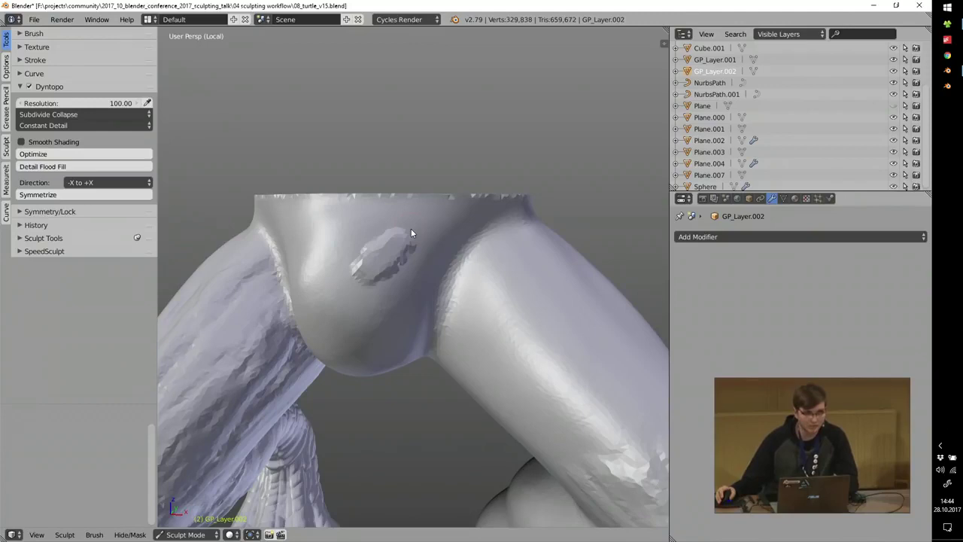
# Enlarge the brush and examine the pelvis mesh density in wireframe shading.
pyautogui.scroll(2, 407, 260)
pyautogui.press('f')
pyautogui.click(389, 258)
pyautogui.press('z')
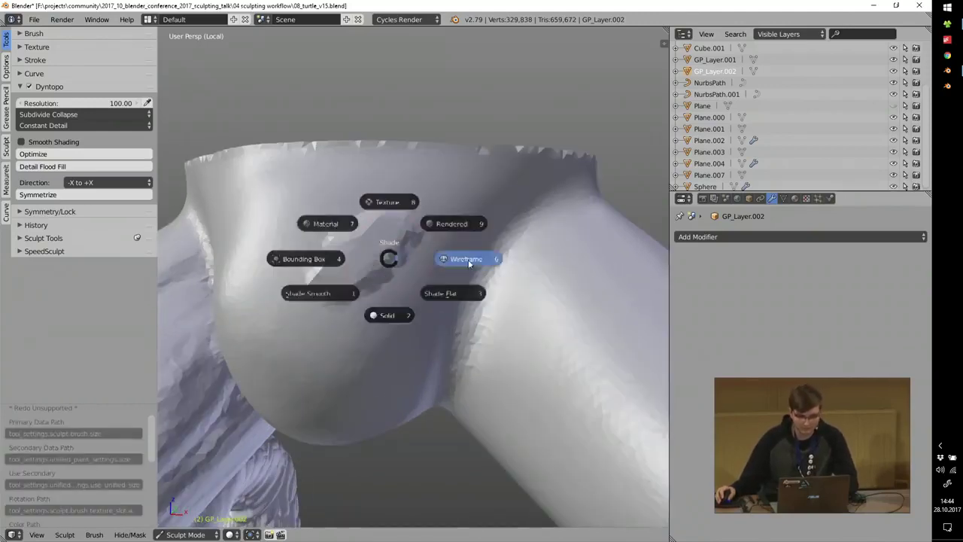
pyautogui.click(468, 262)
pyautogui.keyDown('ctrl'); pyautogui.moveTo(395, 264); pyautogui.dragTo(392, 243, button='middle'); pyautogui.keyUp('ctrl')
pyautogui.moveTo(315, 243)
pyautogui.mouseDown(button='middle')
pyautogui.moveTo(320, 326)
pyautogui.moveTo(312, 217)
pyautogui.mouseUp(button='middle')
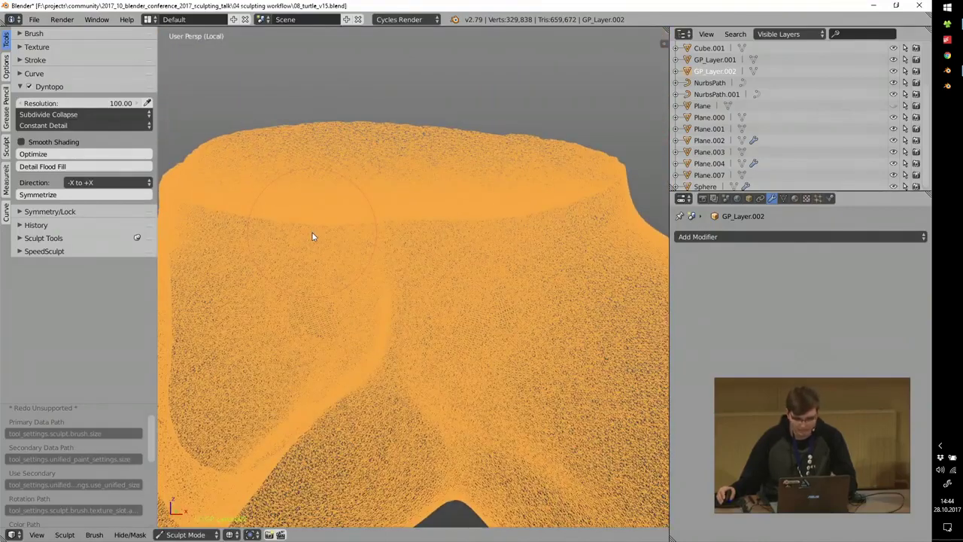
# Return to solid shading and sculpt broad strokes across the front of the pelvis.
pyautogui.press('z')
pyautogui.click(324, 350)
pyautogui.moveTo(362, 381)
pyautogui.mouseDown()
pyautogui.moveTo(301, 369)
pyautogui.moveTo(279, 351)
pyautogui.moveTo(256, 358)
pyautogui.mouseUp()
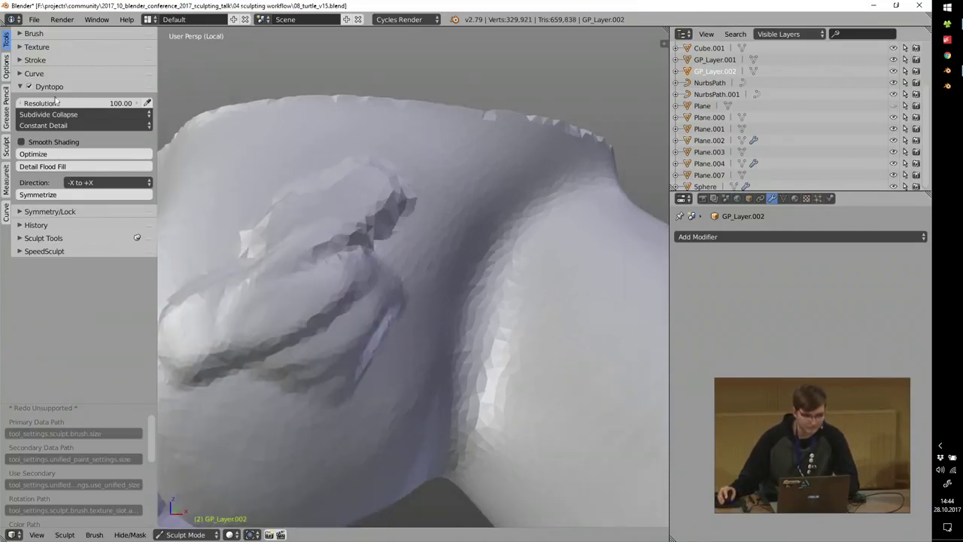
# Raise the Dyntopo resolution to 200 and flood-fill the leg mesh with the finer detail.
pyautogui.click(74, 103)
pyautogui.write('2')
pyautogui.press('Return')
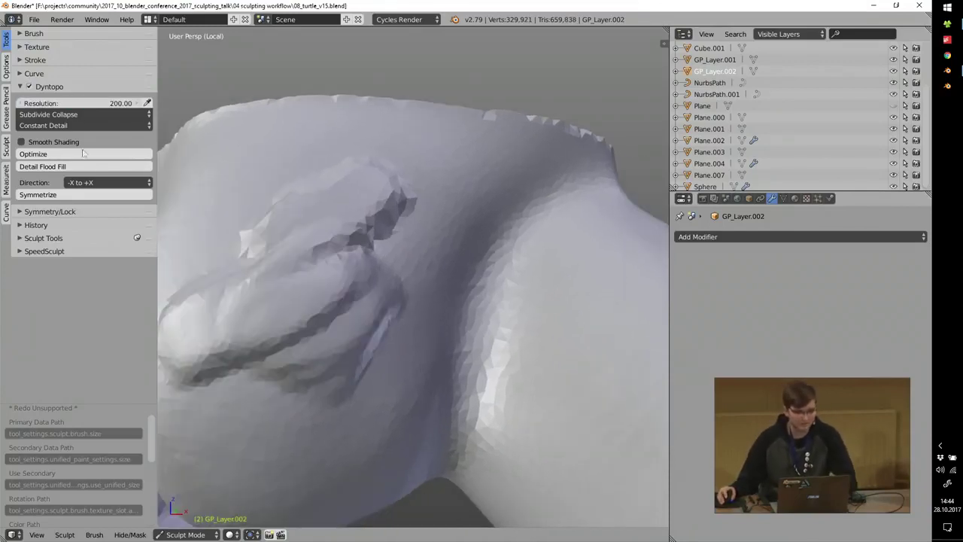
pyautogui.click(57, 166)
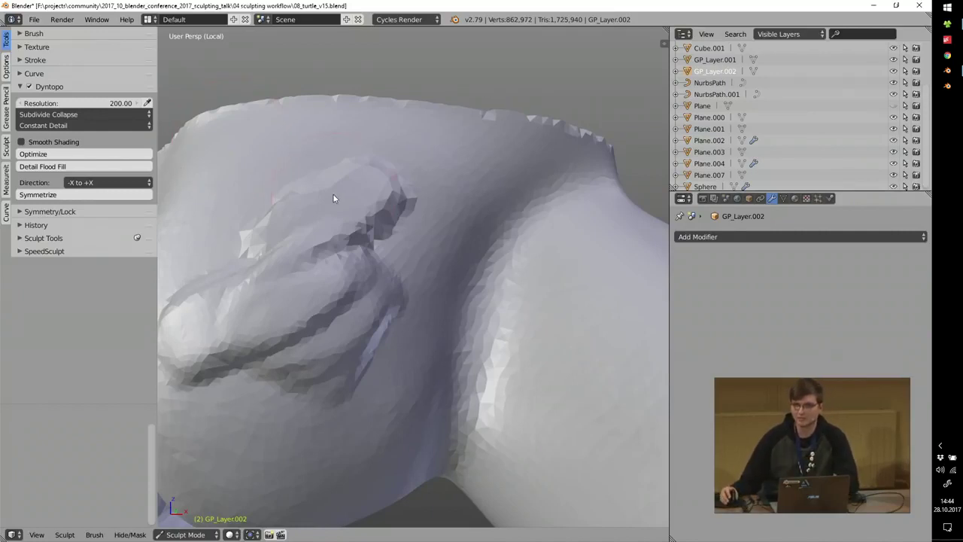
# Sculpt a few strokes on the upper pelvis beside the existing ridges.
pyautogui.scroll(-3, 335, 219)
pyautogui.scroll(5, 372, 252)
pyautogui.scroll(-5, 372, 255)
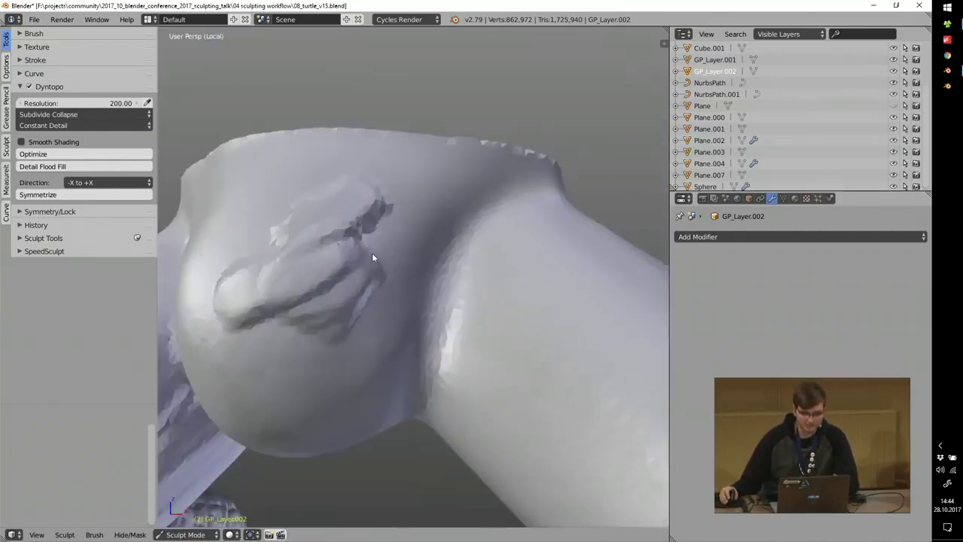
pyautogui.scroll(5, 372, 255)
pyautogui.moveTo(397, 295); pyautogui.dragTo(475, 191)
pyautogui.moveTo(386, 193)
pyautogui.mouseDown()
pyautogui.moveTo(392, 135)
pyautogui.moveTo(310, 183)
pyautogui.mouseUp()
pyautogui.scroll(-2, 356, 257)
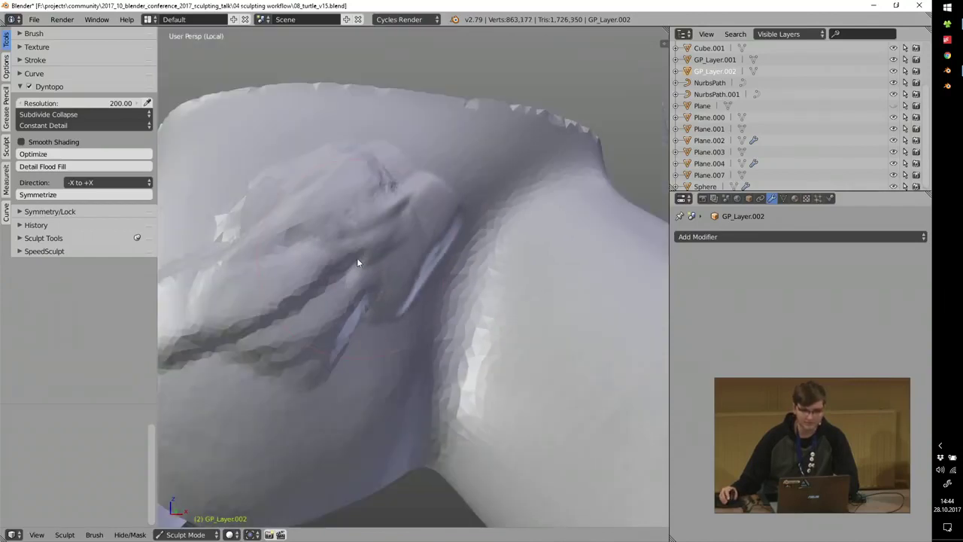
# Disable Dyntopo, switch to orthographic view, resize the brush and sculpt many overlapping strokes across the pelvis and groin crease.
pyautogui.click(28, 87)
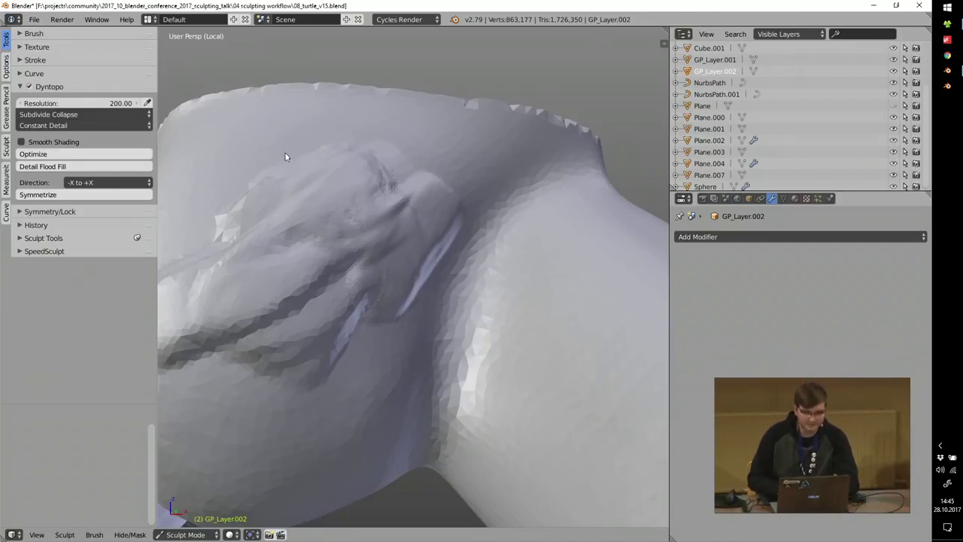
pyautogui.hotkey('ctrl', 'd')
pyautogui.press('KP_5')
pyautogui.moveTo(279, 202)
pyautogui.mouseDown(button='middle')
pyautogui.moveTo(297, 199)
pyautogui.moveTo(283, 219)
pyautogui.mouseUp(button='middle')
pyautogui.press('f')
pyautogui.click(283, 219)
pyautogui.moveTo(290, 231)
pyautogui.mouseDown()
pyautogui.moveTo(316, 253)
pyautogui.moveTo(305, 282)
pyautogui.mouseUp()
pyautogui.moveTo(301, 215)
pyautogui.mouseDown()
pyautogui.moveTo(277, 252)
pyautogui.moveTo(250, 256)
pyautogui.mouseUp()
pyautogui.moveTo(258, 211); pyautogui.dragTo(235, 252)
pyautogui.keyDown('ctrl'); pyautogui.moveTo(264, 263); pyautogui.dragTo(267, 228, button='middle'); pyautogui.keyUp('ctrl')
pyautogui.moveTo(295, 255)
pyautogui.mouseDown()
pyautogui.moveTo(354, 192)
pyautogui.moveTo(507, 157)
pyautogui.moveTo(524, 179)
pyautogui.moveTo(485, 410)
pyautogui.mouseUp()
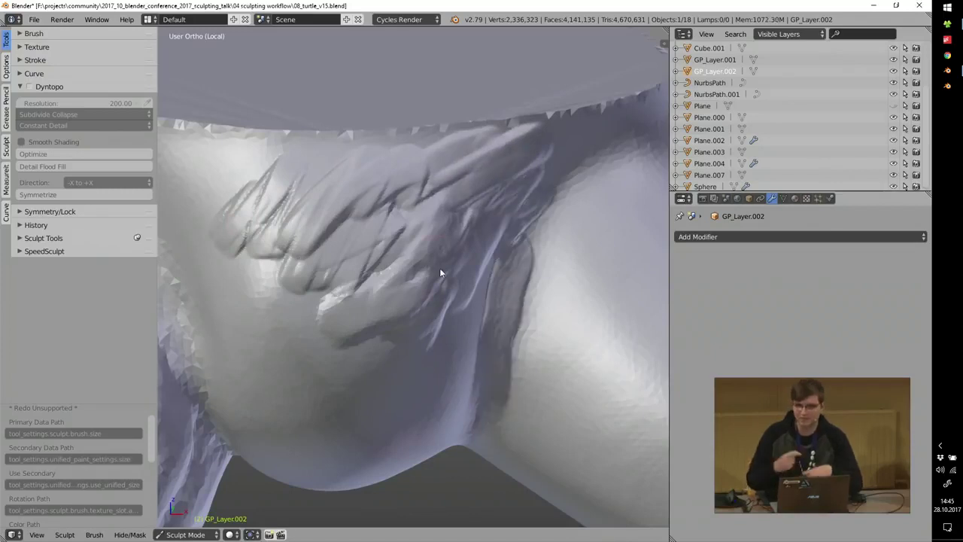
# Sculpt several short diagonal strokes at the top of the thigh next to the pelvis.
pyautogui.moveTo(439, 268); pyautogui.dragTo(513, 215, button='middle')
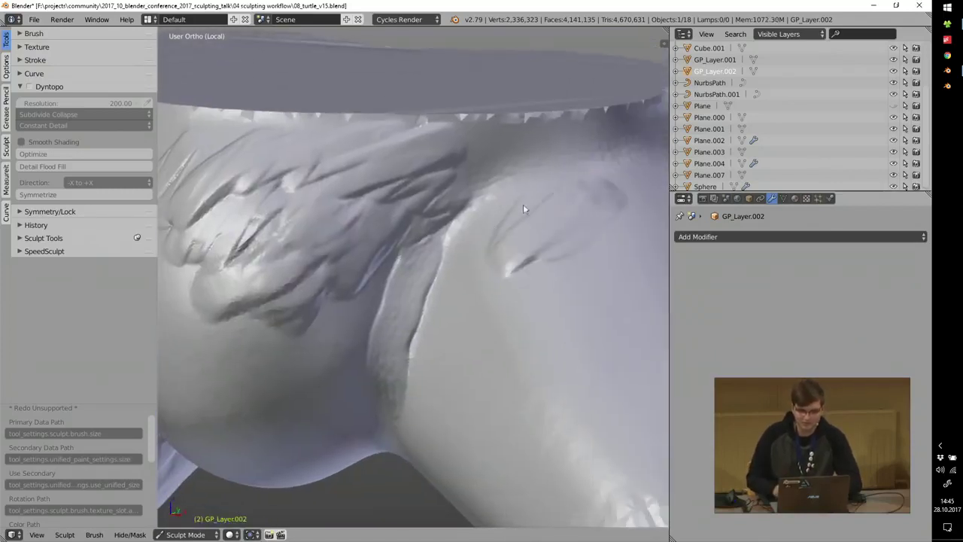
pyautogui.moveTo(485, 222); pyautogui.dragTo(546, 159)
pyautogui.moveTo(472, 197); pyautogui.dragTo(526, 139)
pyautogui.moveTo(459, 158); pyautogui.dragTo(504, 132)
pyautogui.moveTo(293, 299); pyautogui.dragTo(332, 267, button='middle')
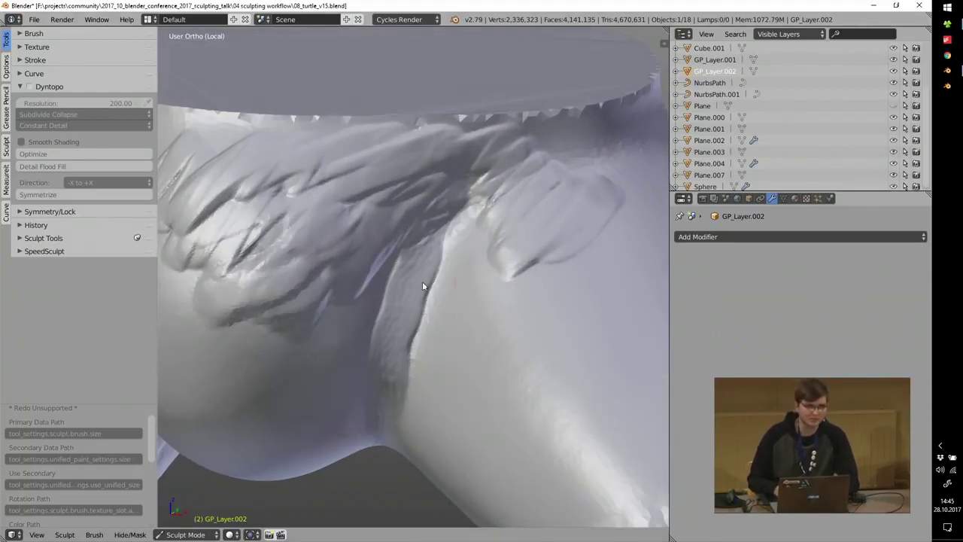
# Switch to Object Mode, view both legs from farther away and quit without saving.
pyautogui.press('Tab')
pyautogui.click(361, 266)
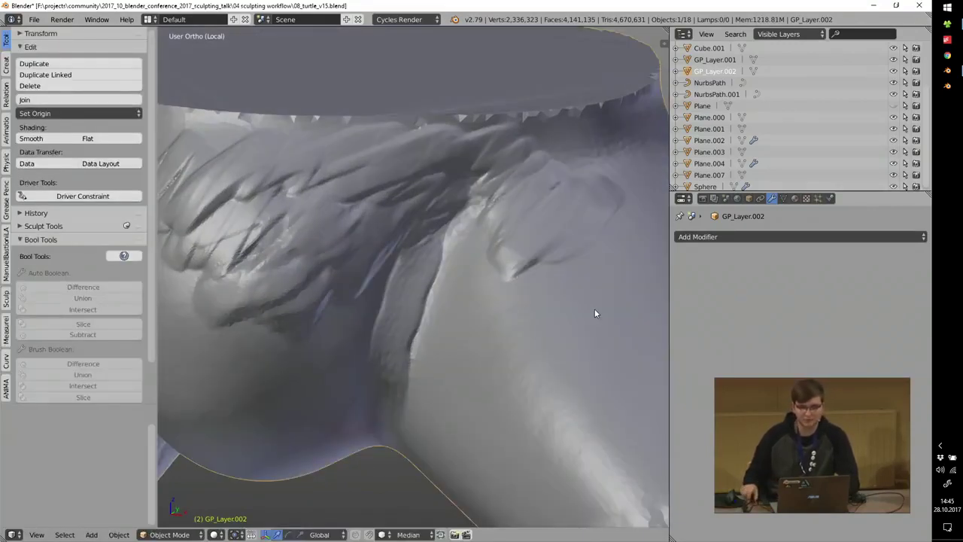
pyautogui.scroll(-4, 590, 283)
pyautogui.moveTo(465, 275); pyautogui.dragTo(408, 262, button='middle')
pyautogui.click(918, 5)
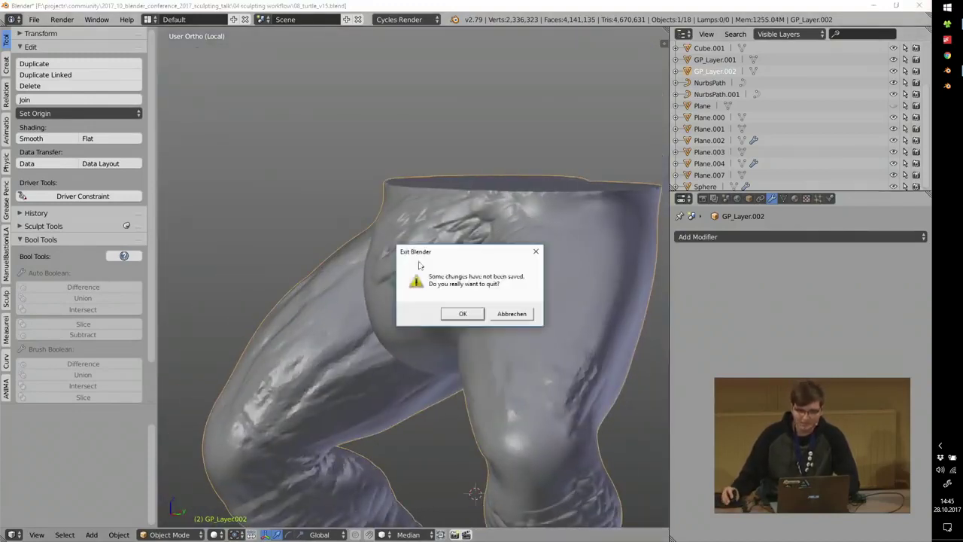
pyautogui.click(460, 314)
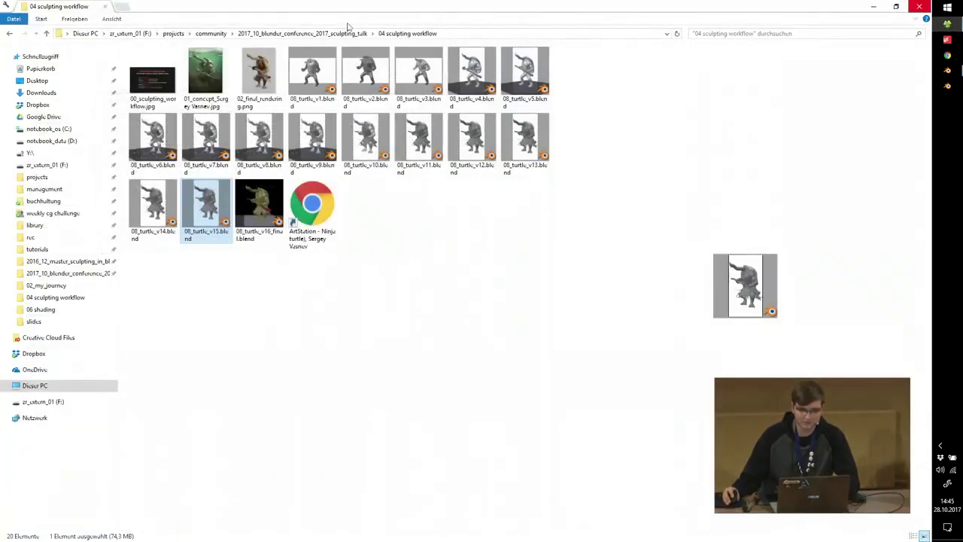
# Go to the talk's 05 solving problems folder and open the slide 00_solving_problems.jpg.
pyautogui.click(346, 34)
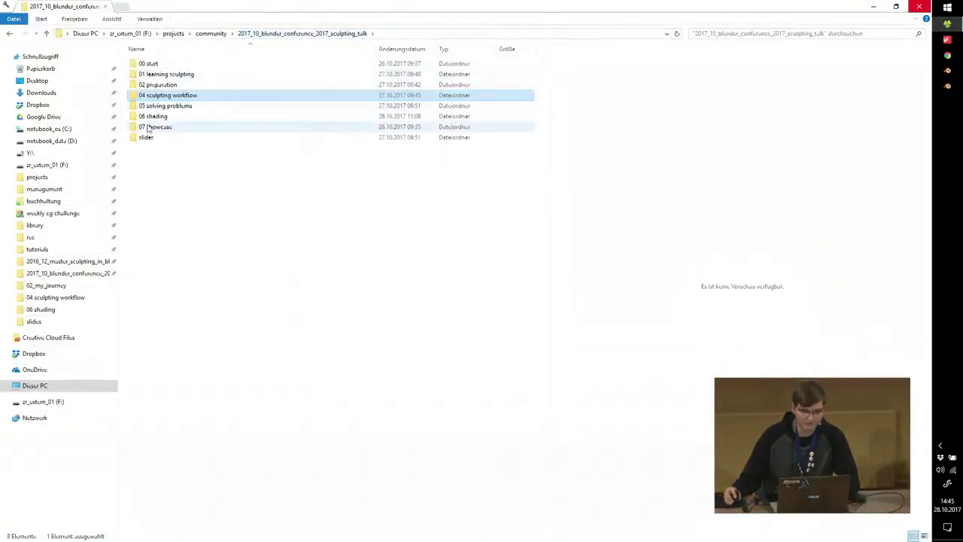
pyautogui.doubleClick(173, 103)
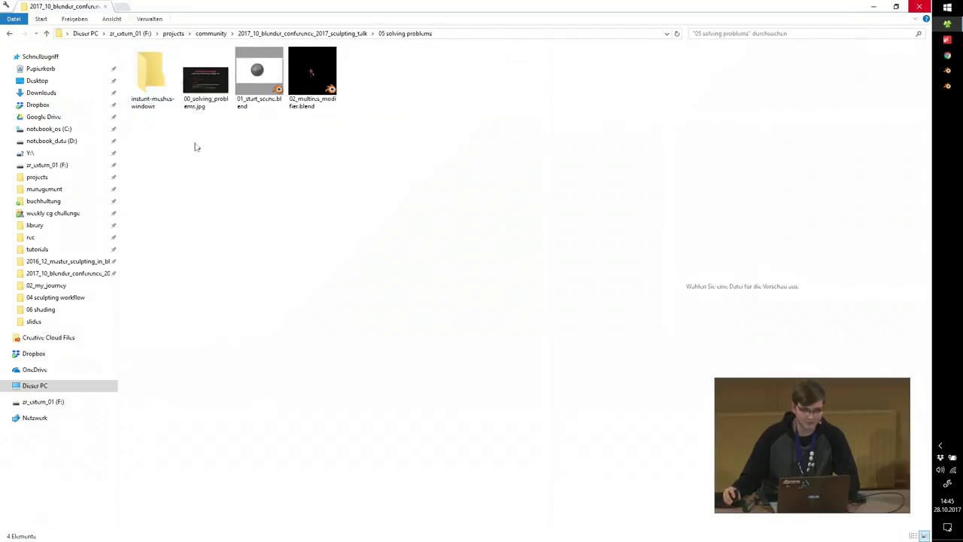
pyautogui.doubleClick(206, 87)
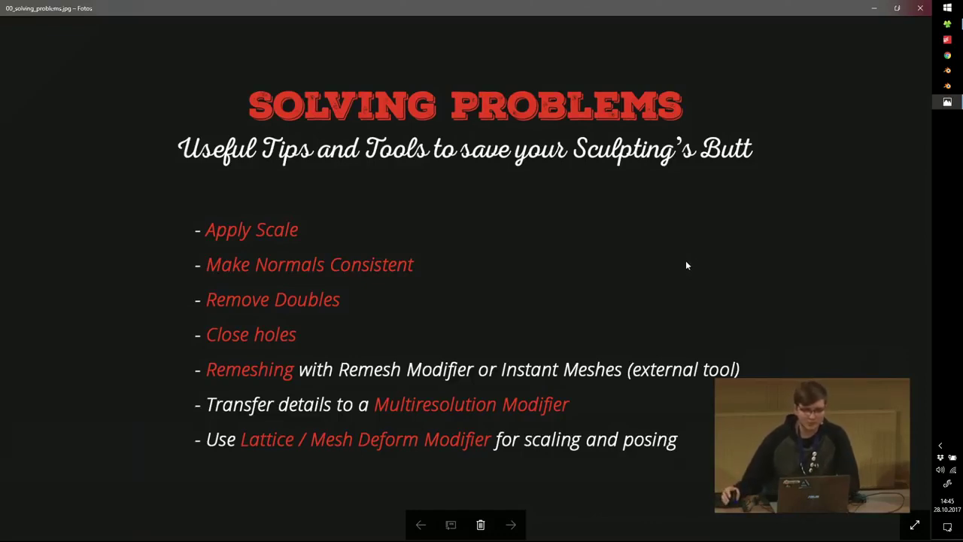
# Switch to a fresh Blender scene, add a level 3 Subdivision Surface to the default cube and apply it.
pyautogui.click(948, 86)
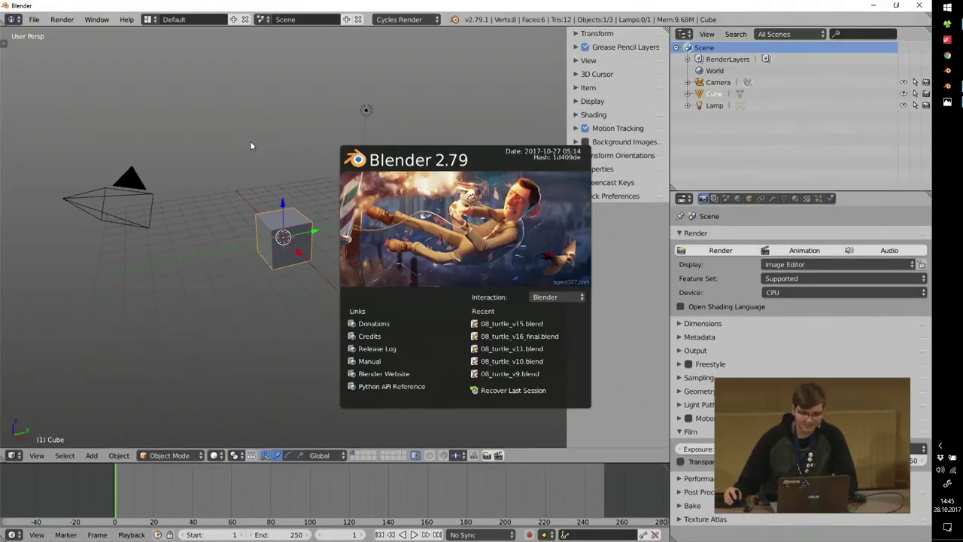
pyautogui.click(251, 143)
pyautogui.scroll(1, 308, 224)
pyautogui.hotkey('ctrl', '3')
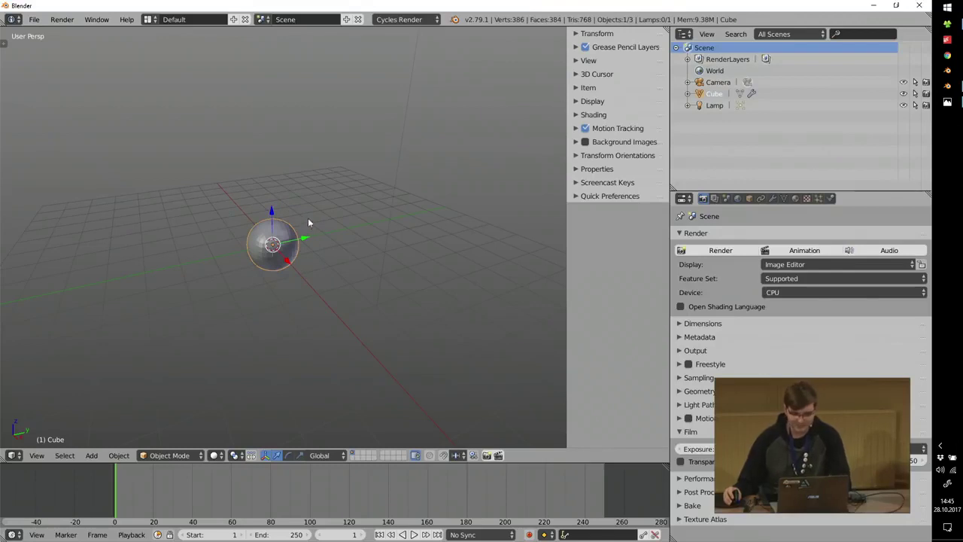
pyautogui.click(772, 198)
pyautogui.click(700, 270)
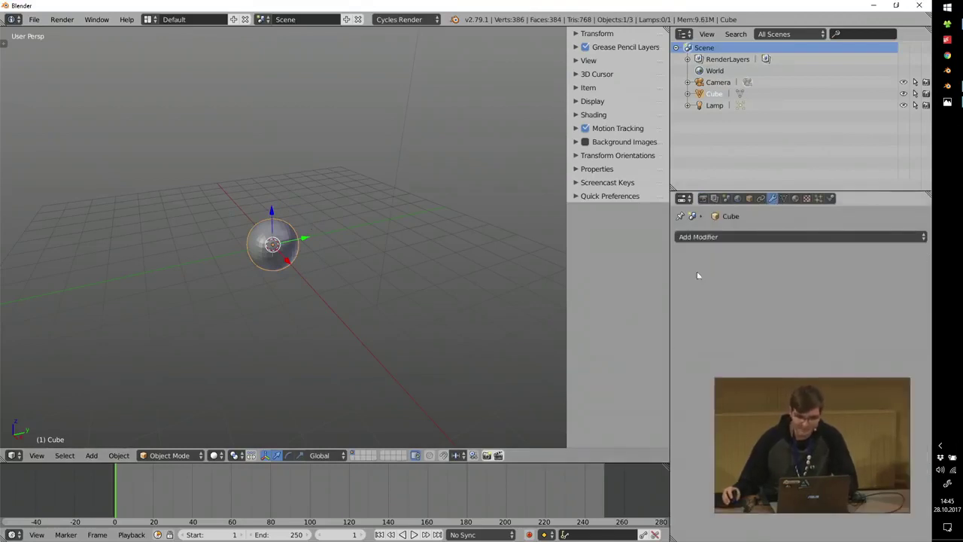
# View the subdivided cube from the front in orthographic projection and display its transform values.
pyautogui.press('KP_1')
pyautogui.press('KP_5')
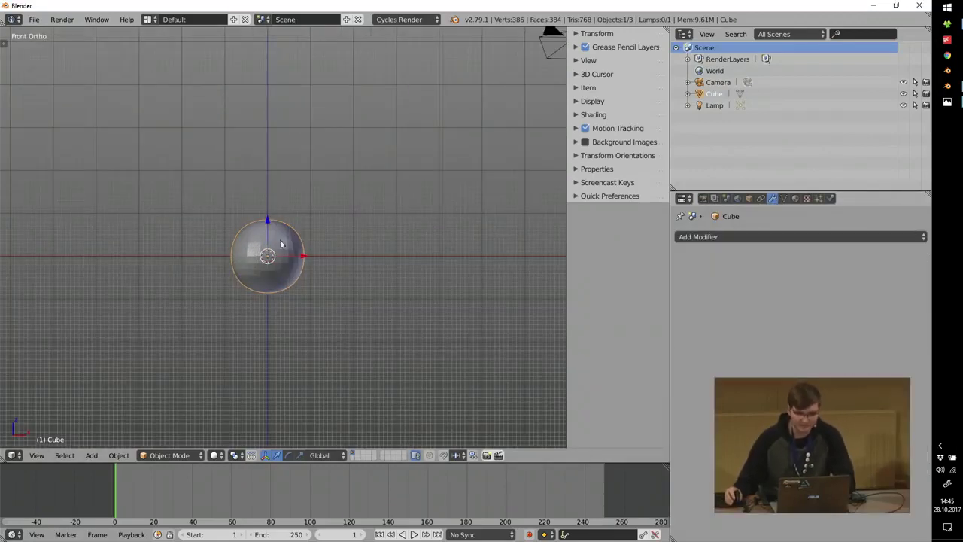
pyautogui.click(604, 36)
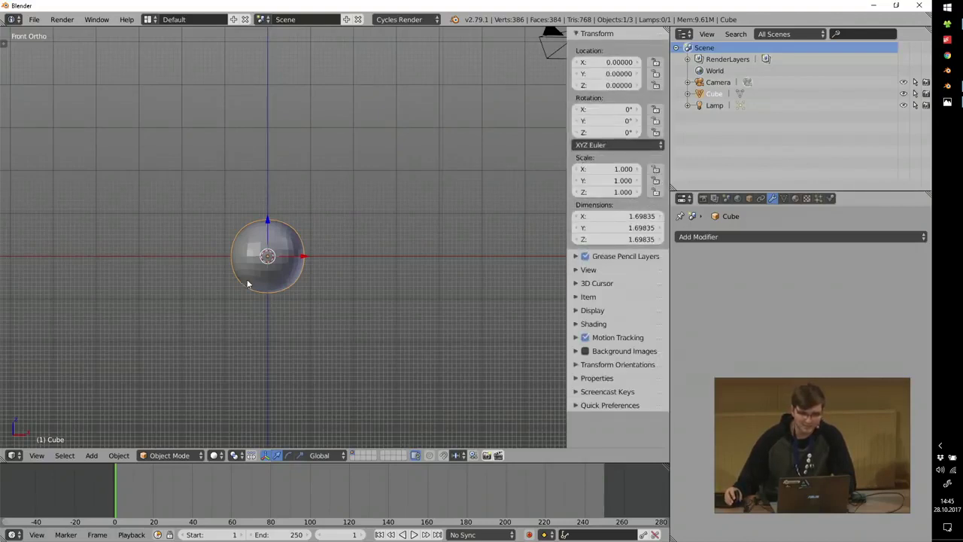
pyautogui.scroll(-2, 343, 304)
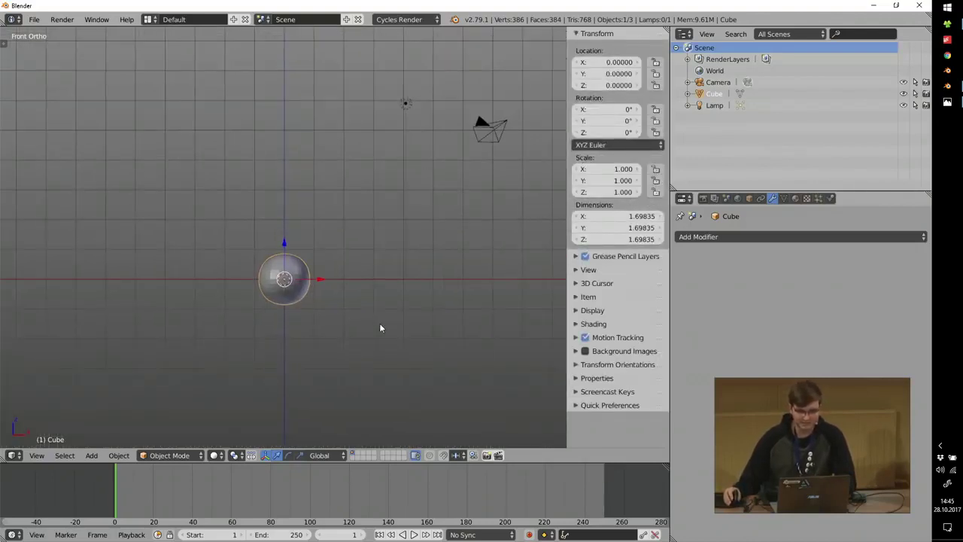
# Stretch the subdivided cube along the Z axis to a scale of about 30.46.
pyautogui.press('s')
pyautogui.press('z')
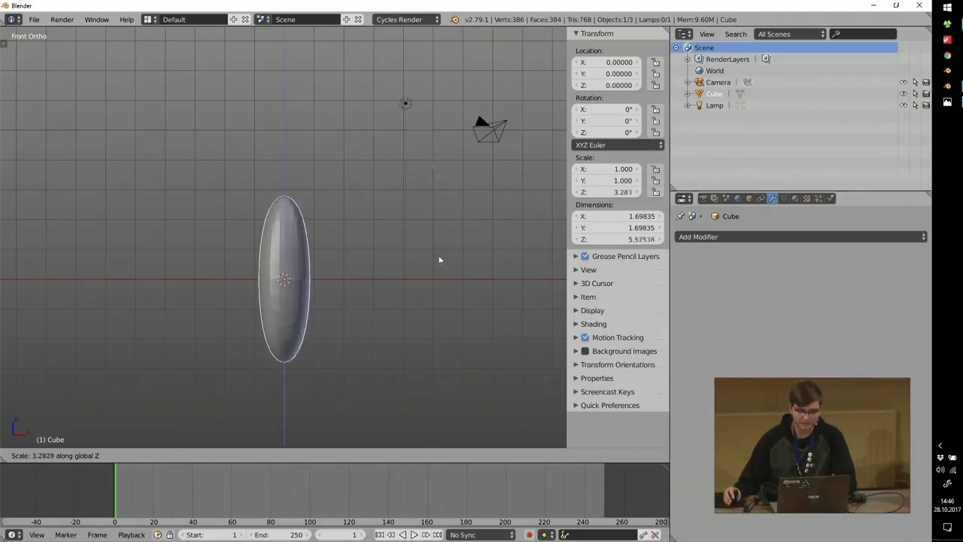
pyautogui.click(500, 46)
pyautogui.scroll(-5, 451, 198)
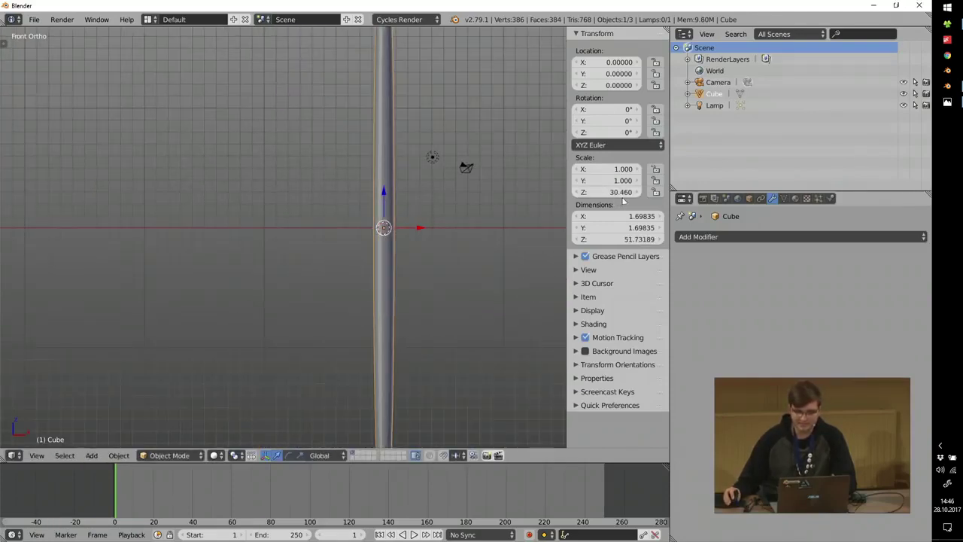
pyautogui.scroll(-3, 407, 254)
pyautogui.scroll(2, 386, 301)
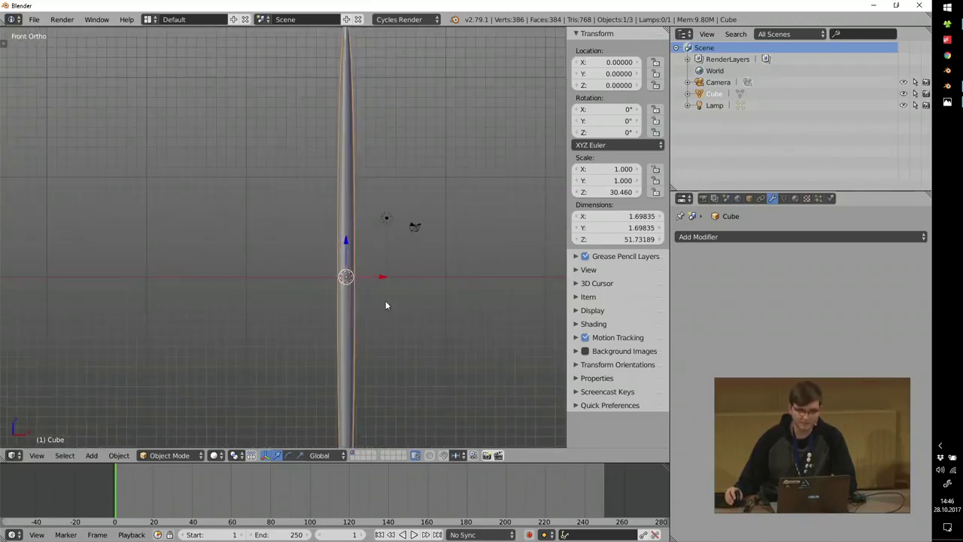
# In Edit Mode, scale the whole mesh down along Z until the stretched shape becomes a round sphere.
pyautogui.press('Tab')
pyautogui.press('s')
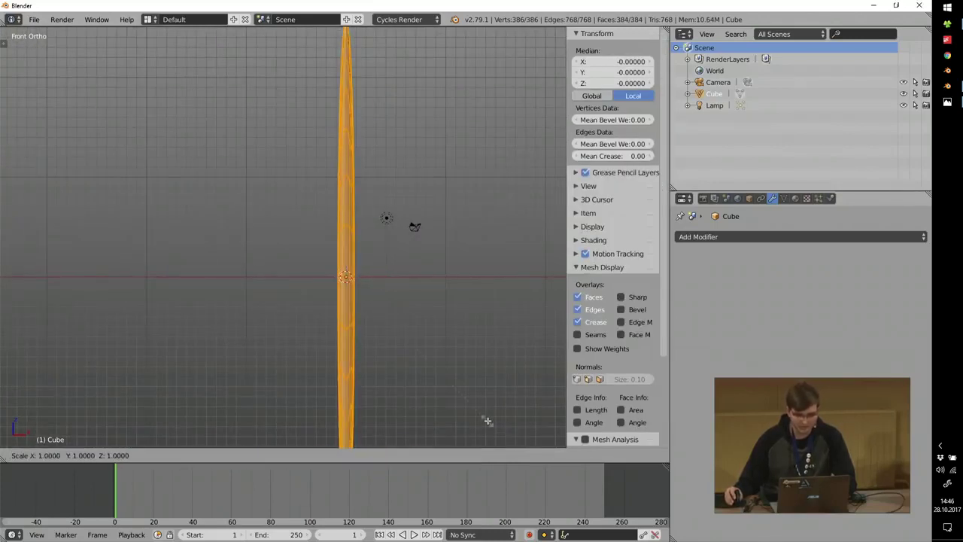
pyautogui.press('z')
pyautogui.click(395, 316)
pyautogui.scroll(3, 412, 335)
pyautogui.press('s')
pyautogui.press('z')
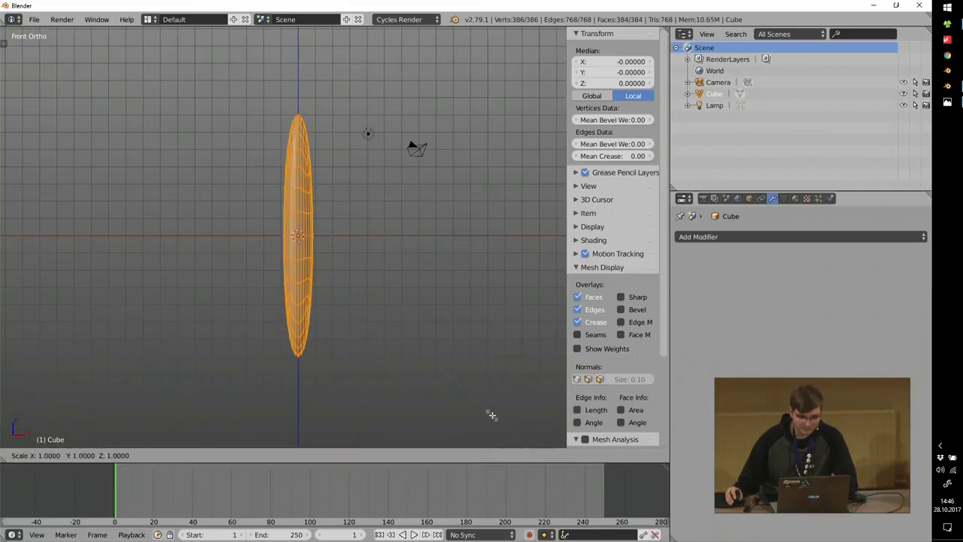
pyautogui.click(321, 239)
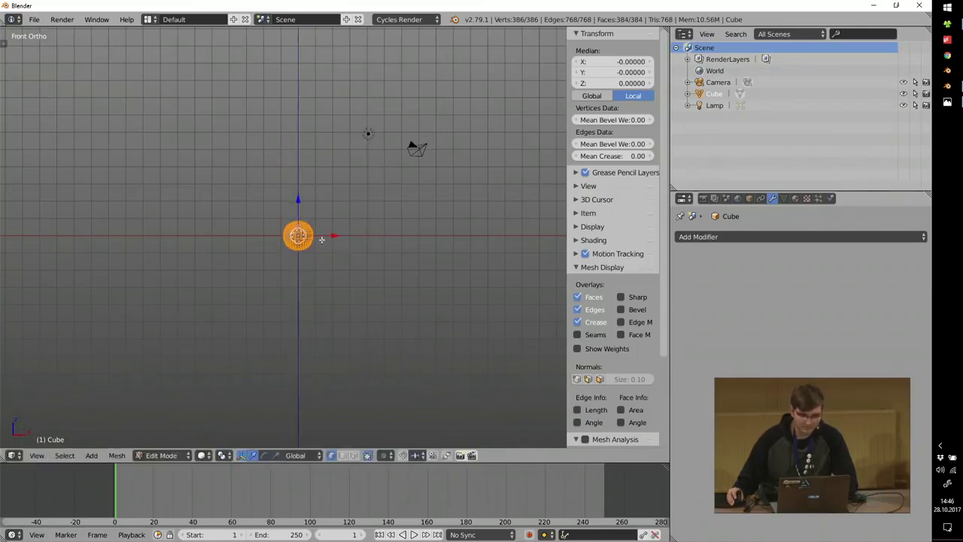
# Return to Object Mode and compare the rounded sphere with its transform scale values from an angled view.
pyautogui.scroll(4, 322, 239)
pyautogui.press('Tab')
pyautogui.click(258, 359)
pyautogui.scroll(3, 290, 222)
pyautogui.moveTo(289, 218); pyautogui.dragTo(537, 189, button='middle')
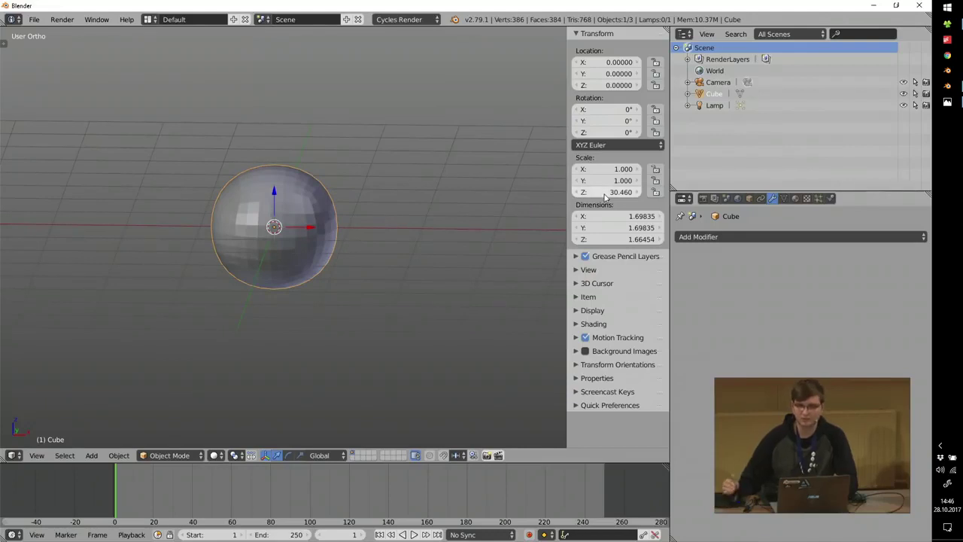
# Switch the sphere to Sculpt Mode and set the brush radius to about 72 px.
pyautogui.scroll(2, 222, 209)
pyautogui.scroll(1, 222, 204)
pyautogui.press('Tab')
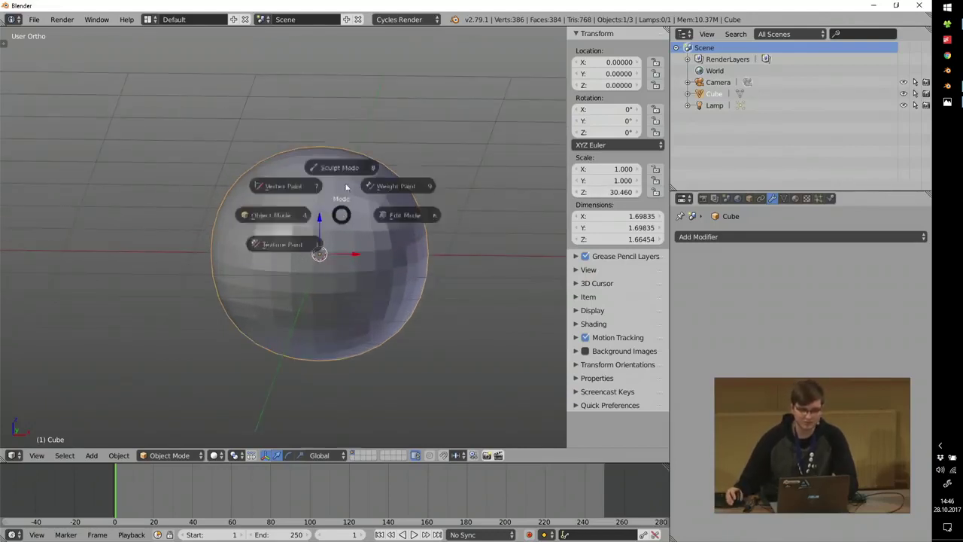
pyautogui.click(345, 183)
pyautogui.press('f')
pyautogui.click(356, 198)
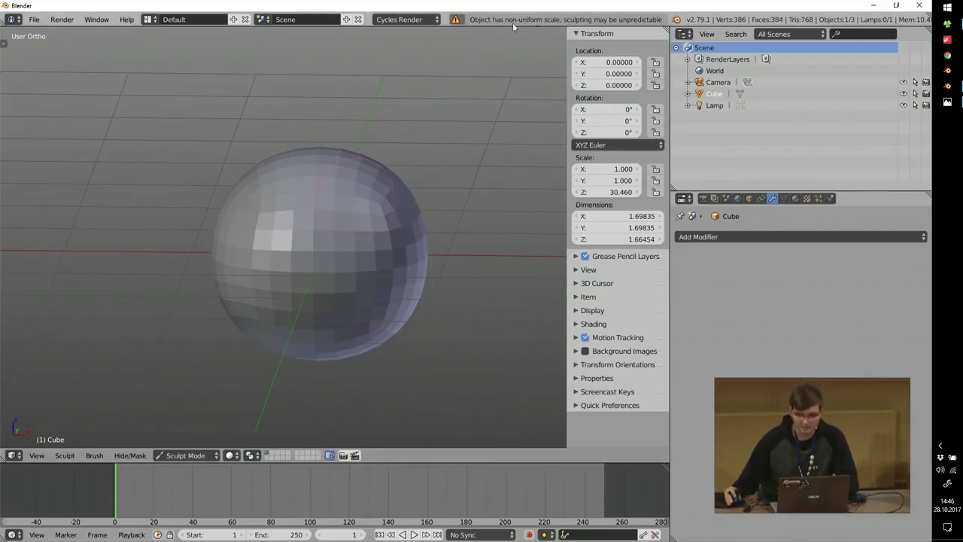
pyautogui.moveTo(318, 245); pyautogui.dragTo(307, 244, button='middle')
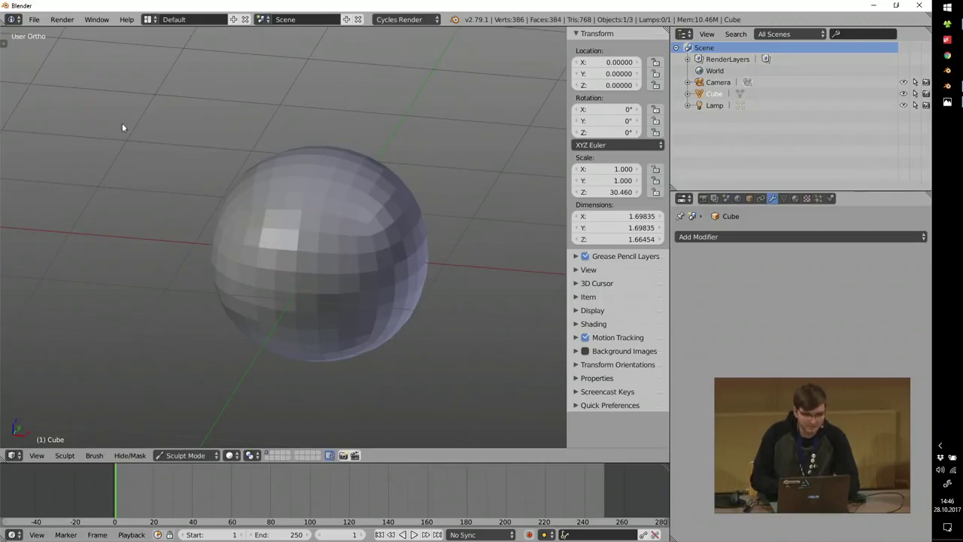
# Show the sculpt tool settings and enable Dyntopo with the Constant Detail method.
pyautogui.press('t')
pyautogui.scroll(-5, 35, 260)
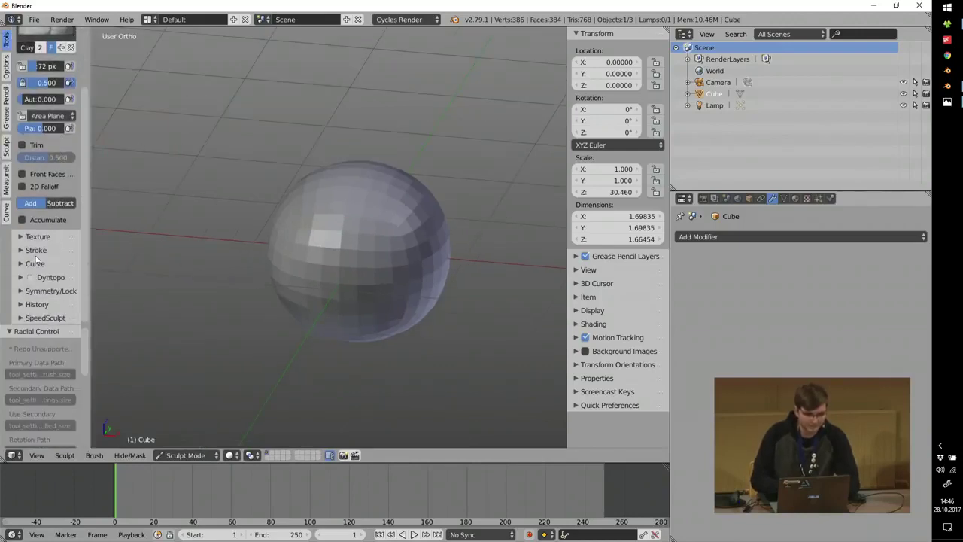
pyautogui.click(30, 278)
pyautogui.click(45, 279)
pyautogui.scroll(-5, 48, 311)
pyautogui.click(47, 238)
pyautogui.click(43, 211)
# Sample the Dyntopo detail size and set the resolution to 20.
pyautogui.click(70, 214)
pyautogui.click(216, 252)
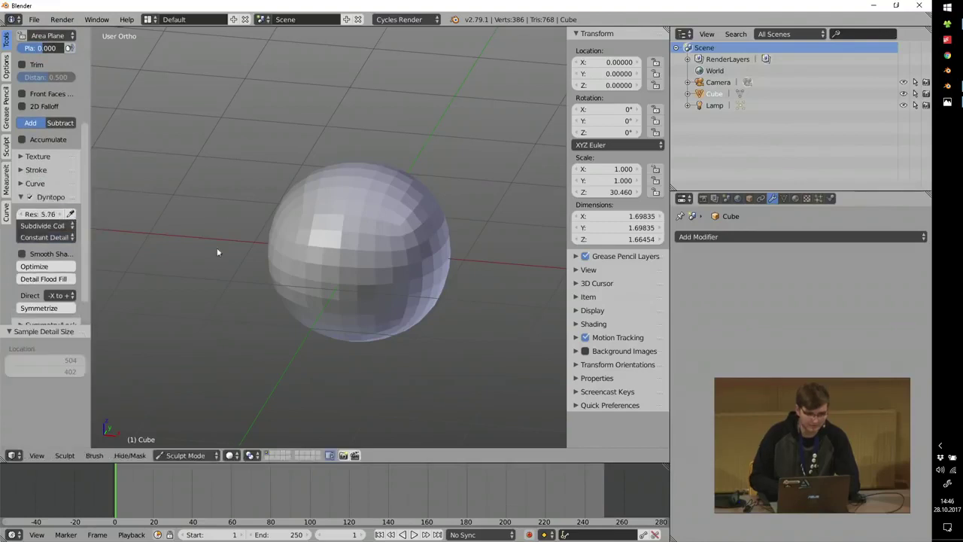
pyautogui.click(49, 214)
pyautogui.write('20')
pyautogui.press('Return')
# Choose the SculptDraw brush and set its radius to about 93 px.
pyautogui.scroll(5, 49, 151)
pyautogui.click(49, 62)
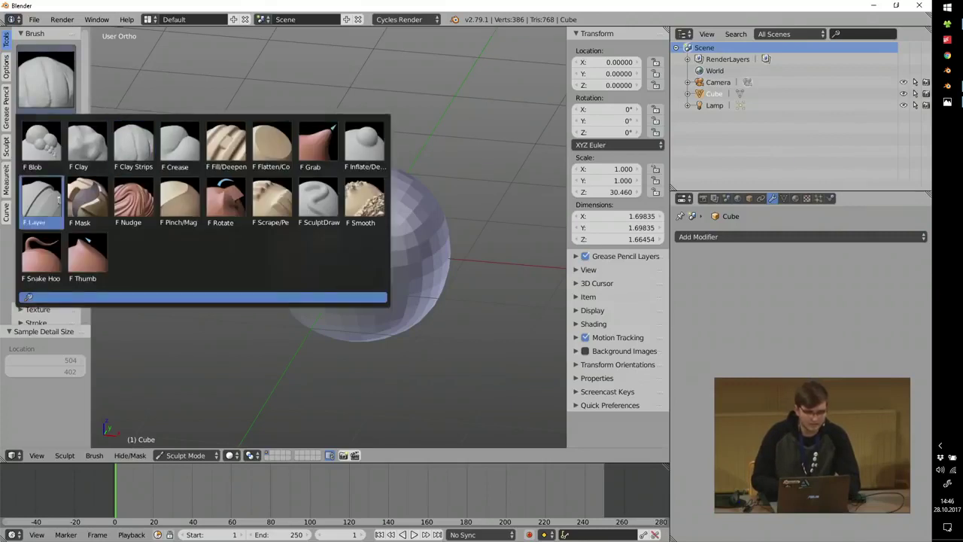
pyautogui.click(318, 200)
pyautogui.press('f')
pyautogui.click(377, 237)
pyautogui.scroll(3, 364, 230)
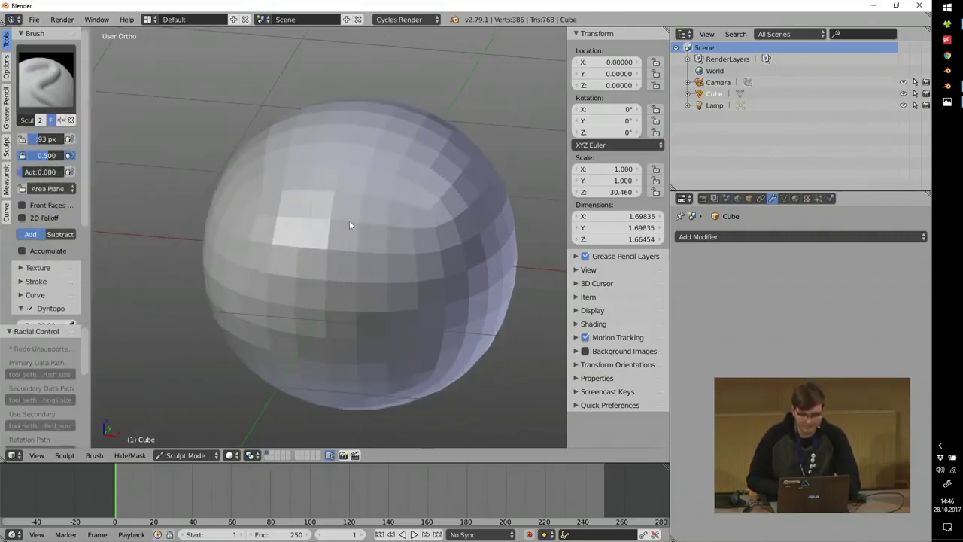
# Sculpt test strokes across the sphere's front with its non-uniform scale unapplied, and undo them back in Object Mode.
pyautogui.moveTo(332, 235)
pyautogui.mouseDown()
pyautogui.moveTo(341, 164)
pyautogui.moveTo(380, 183)
pyautogui.moveTo(430, 159)
pyautogui.moveTo(252, 169)
pyautogui.moveTo(355, 306)
pyautogui.mouseUp()
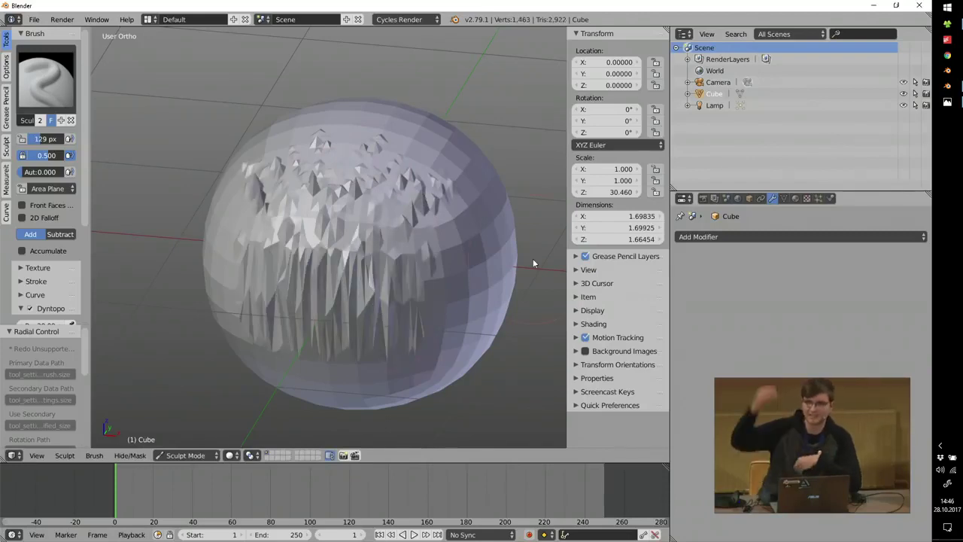
pyautogui.moveTo(532, 263)
pyautogui.mouseDown()
pyautogui.moveTo(455, 263)
pyautogui.moveTo(433, 307)
pyautogui.mouseUp()
pyautogui.moveTo(489, 248); pyautogui.dragTo(382, 242, button='middle')
pyautogui.press('Tab')
pyautogui.click(322, 242)
pyautogui.hotkey('ctrl', 'z')
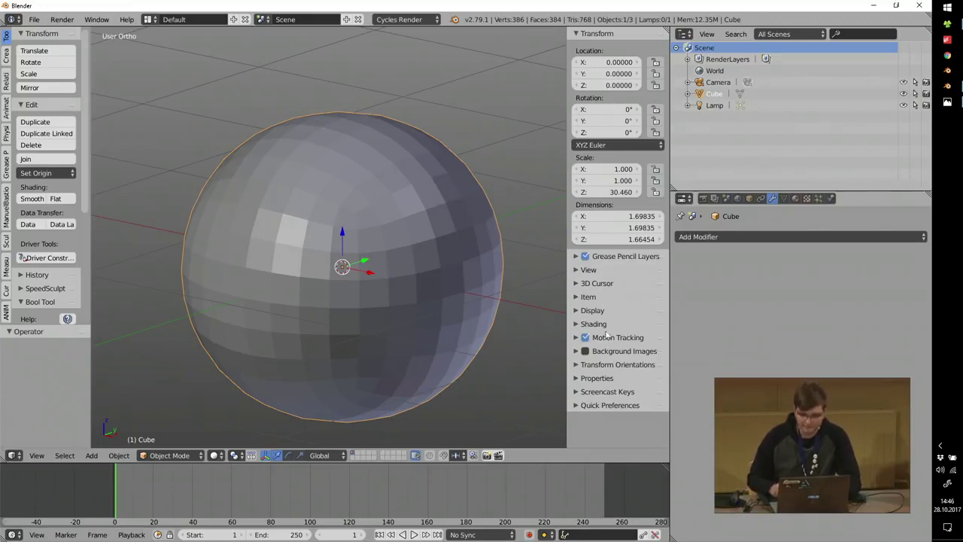
# Start the Screencast Keys display and apply the sphere's scale.
pyautogui.click(600, 392)
pyautogui.click(601, 408)
pyautogui.hotkey('ctrl', 'a')
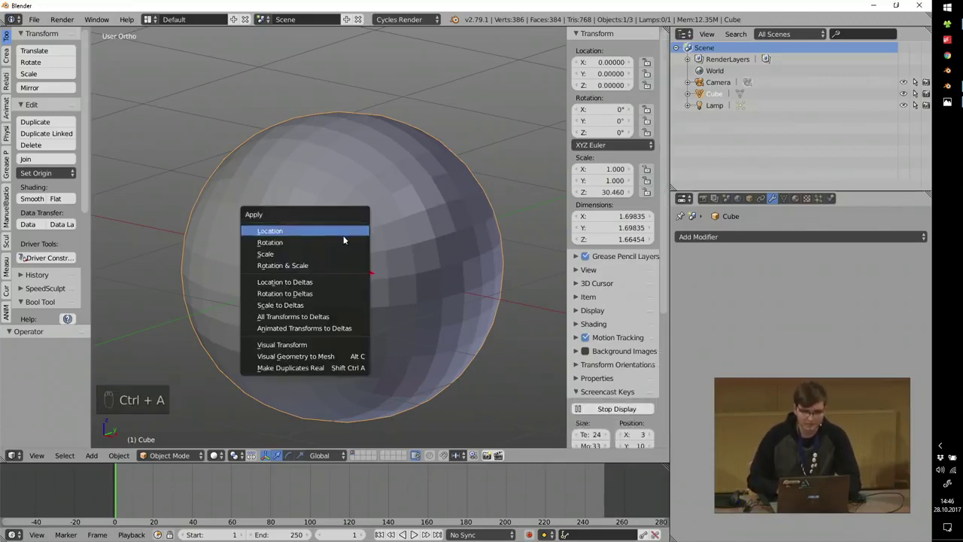
pyautogui.click(290, 255)
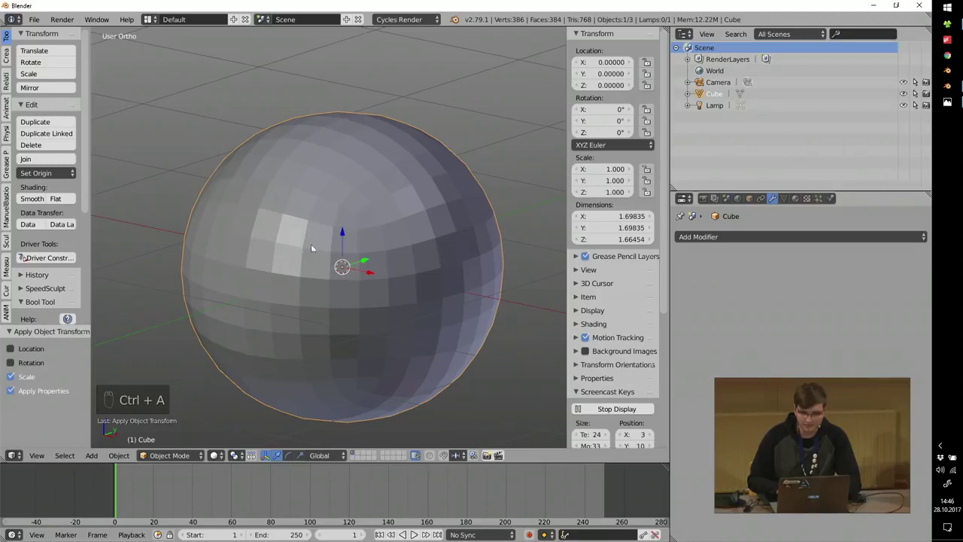
# In Sculpt Mode, set the brush radius to about 79 px, enable Dyntopo and sculpt raised strokes across the sphere.
pyautogui.moveTo(293, 188); pyautogui.dragTo(321, 197, button='middle')
pyautogui.press('Tab')
pyautogui.press('f')
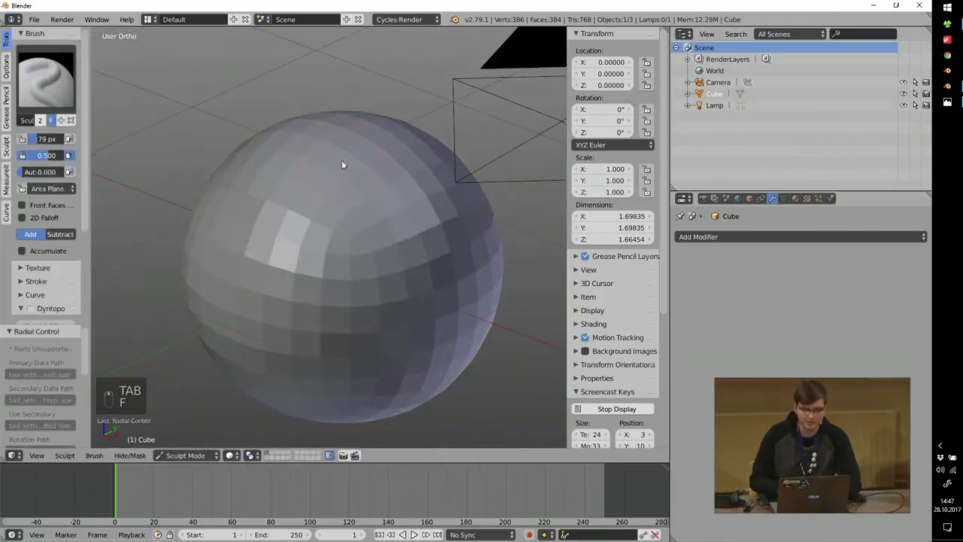
pyautogui.hotkey('ctrl', 'd')
pyautogui.moveTo(345, 237)
pyautogui.mouseDown()
pyautogui.moveTo(323, 241)
pyautogui.moveTo(329, 183)
pyautogui.moveTo(409, 281)
pyautogui.moveTo(307, 257)
pyautogui.mouseUp()
pyautogui.moveTo(309, 305)
pyautogui.mouseDown()
pyautogui.moveTo(374, 275)
pyautogui.moveTo(342, 276)
pyautogui.mouseUp()
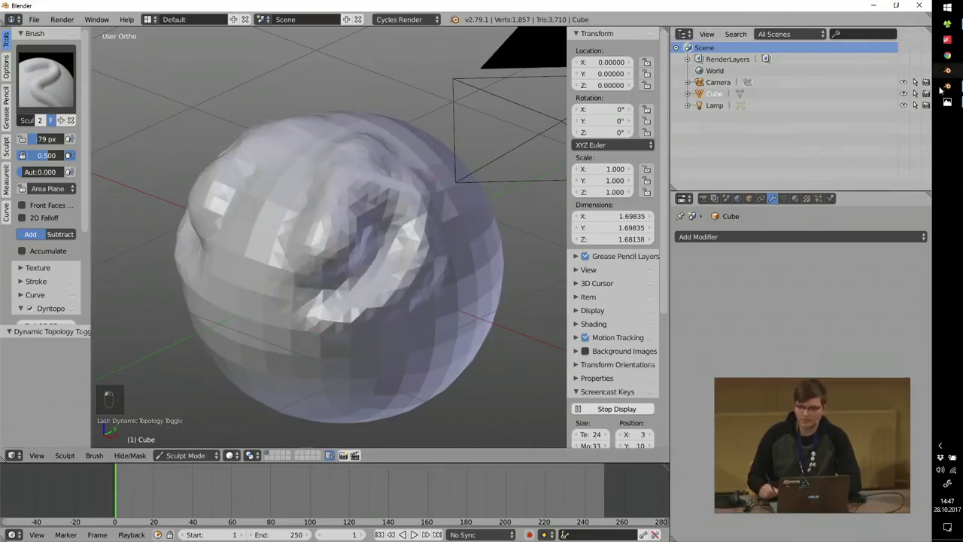
# Show the slide 00_solving_problems.jpg, and go back to Blender with the sphere in Object Mode.
pyautogui.click(947, 101)
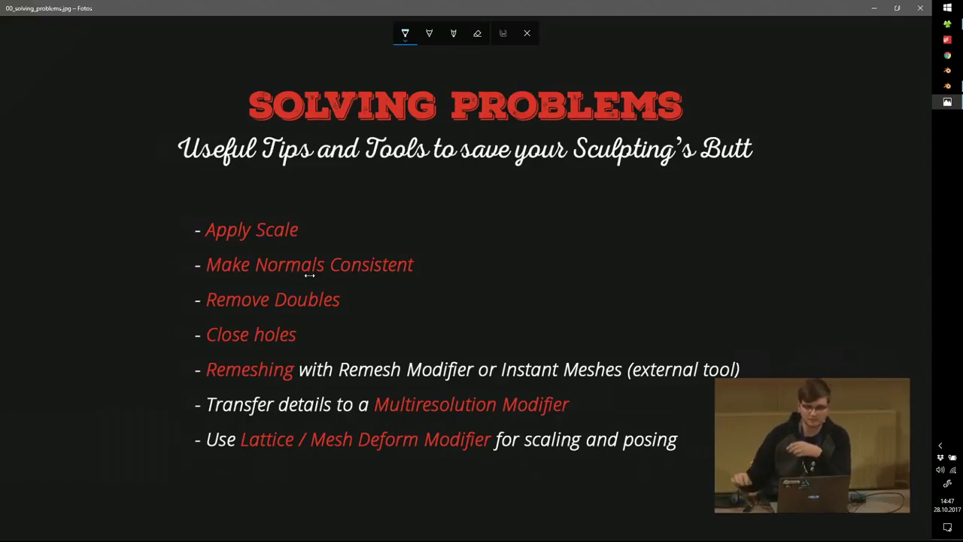
pyautogui.hotkey('alt', 'Tab')
pyautogui.press('Tab')
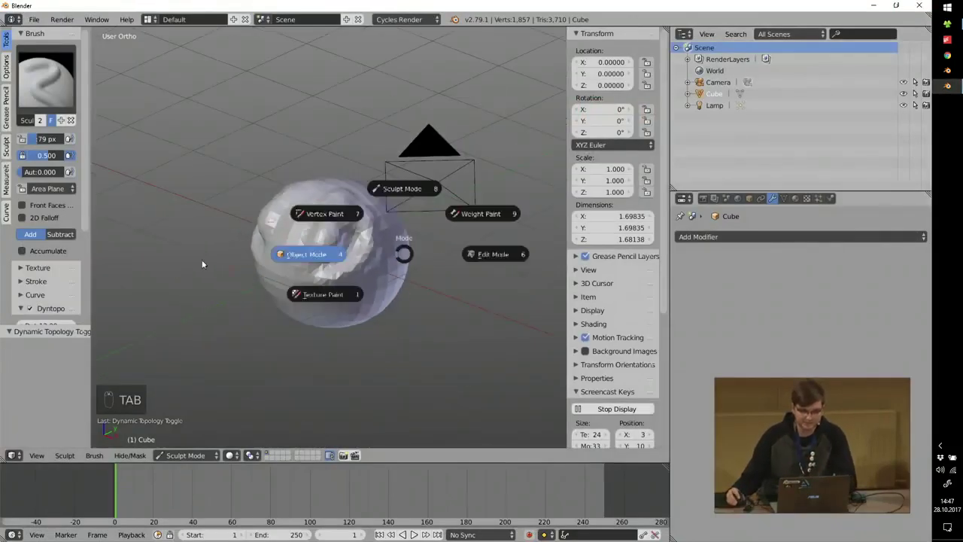
pyautogui.click(202, 264)
# Add a cube overlapping the sculpted sphere and scale it by -1 along X.
pyautogui.hotkey('shift', 'a')
pyautogui.moveTo(248, 166)
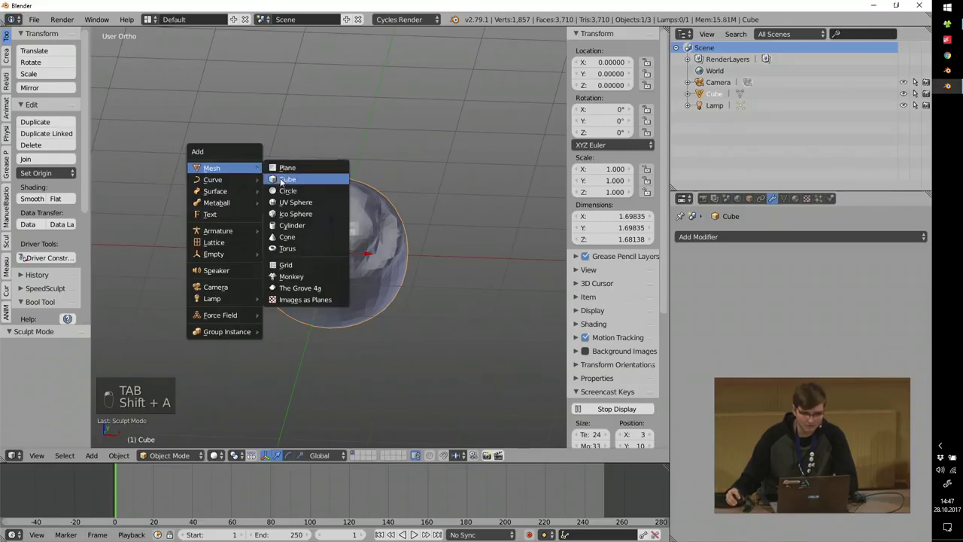
pyautogui.click(280, 178)
pyautogui.moveTo(280, 177); pyautogui.dragTo(343, 200, button='middle')
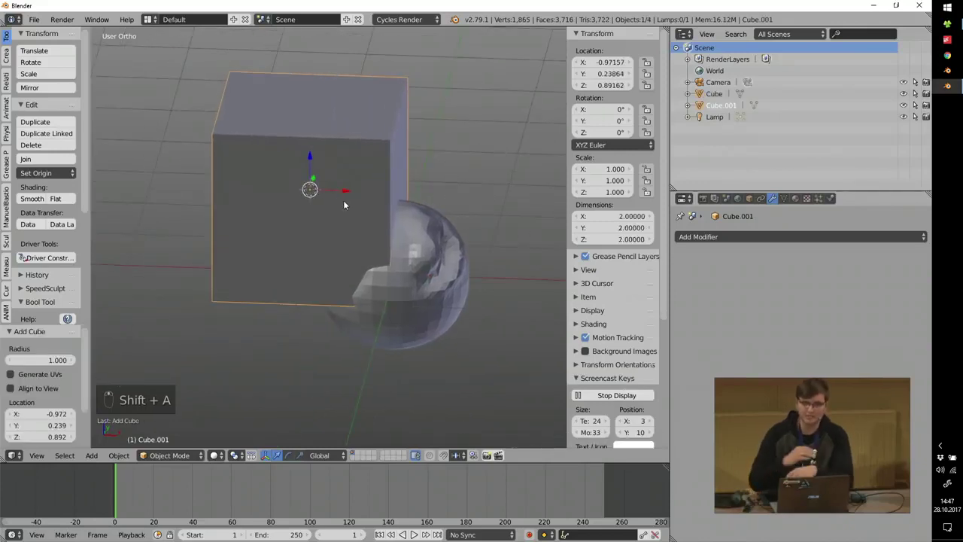
pyautogui.press('s')
pyautogui.press('x')
pyautogui.press('-')
pyautogui.press('1')
pyautogui.press('Return')
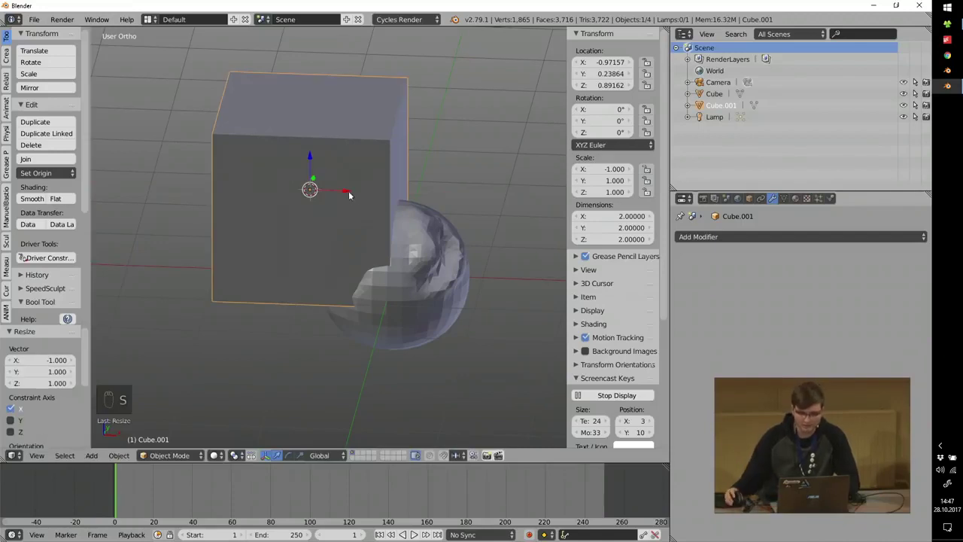
# Apply the mirrored cube's negative scale and examine how its faces are shaded from several sides.
pyautogui.scroll(2, 413, 210)
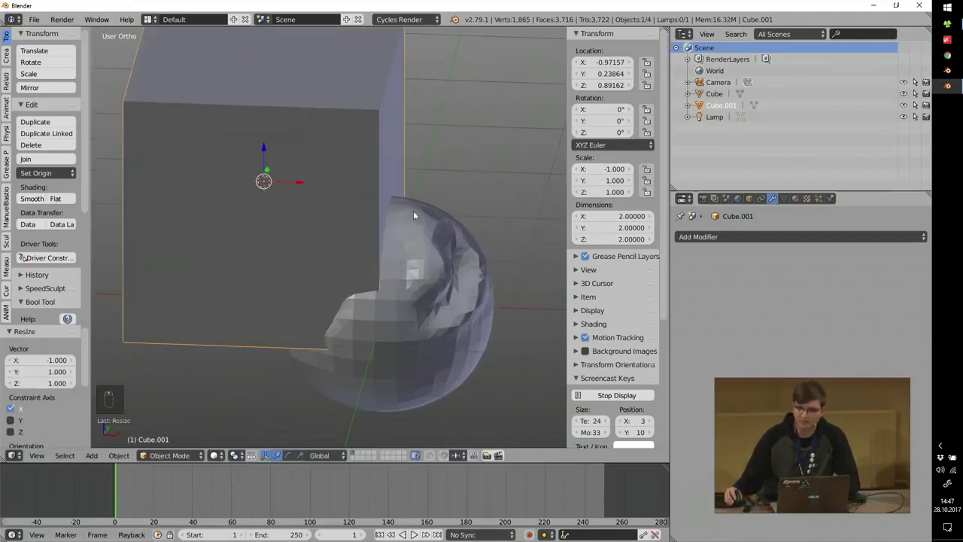
pyautogui.hotkey('ctrl', 'a')
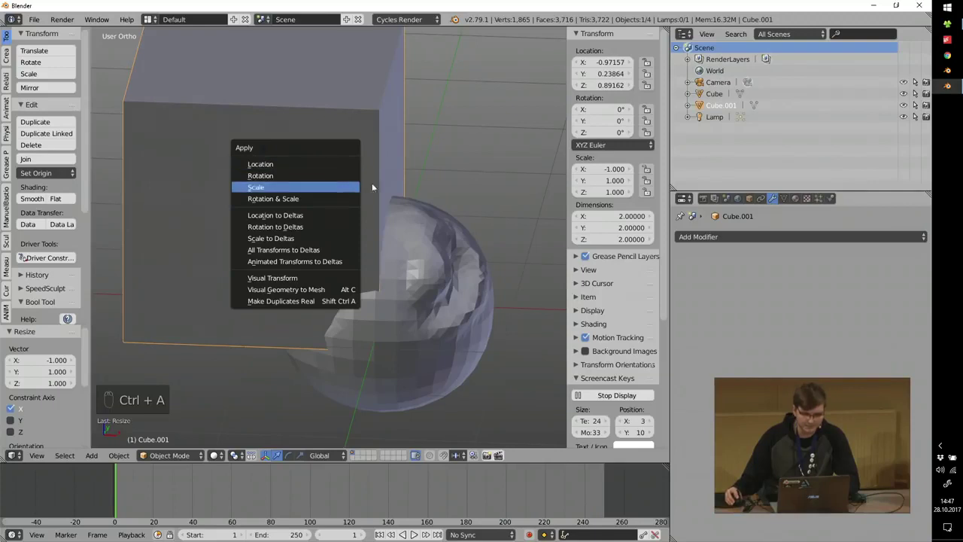
pyautogui.click(314, 187)
pyautogui.scroll(-3, 313, 188)
pyautogui.moveTo(314, 189); pyautogui.dragTo(307, 189, button='middle')
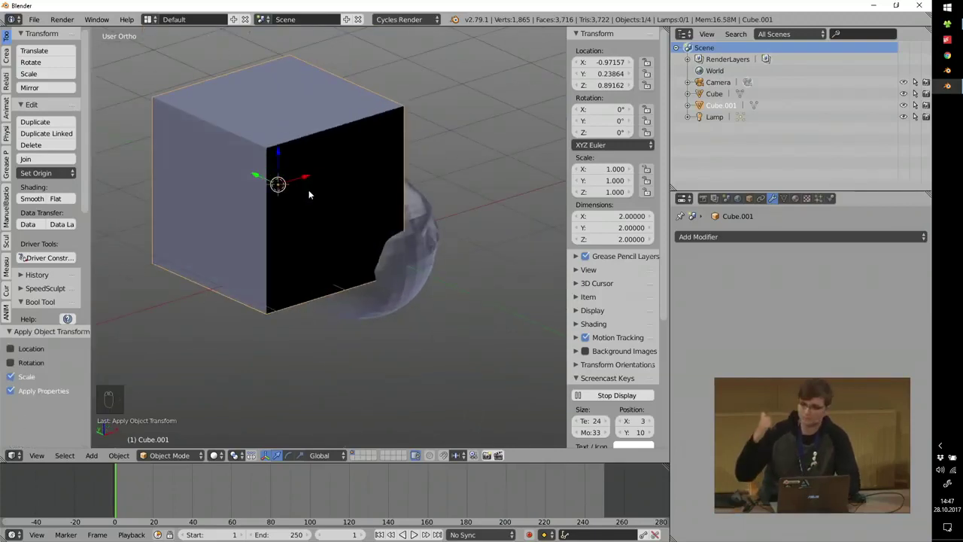
pyautogui.moveTo(308, 190); pyautogui.dragTo(335, 208, button='middle')
# Shrink the cube to a scale of about 0.342, and undo that along with its applied scale.
pyautogui.press('s')
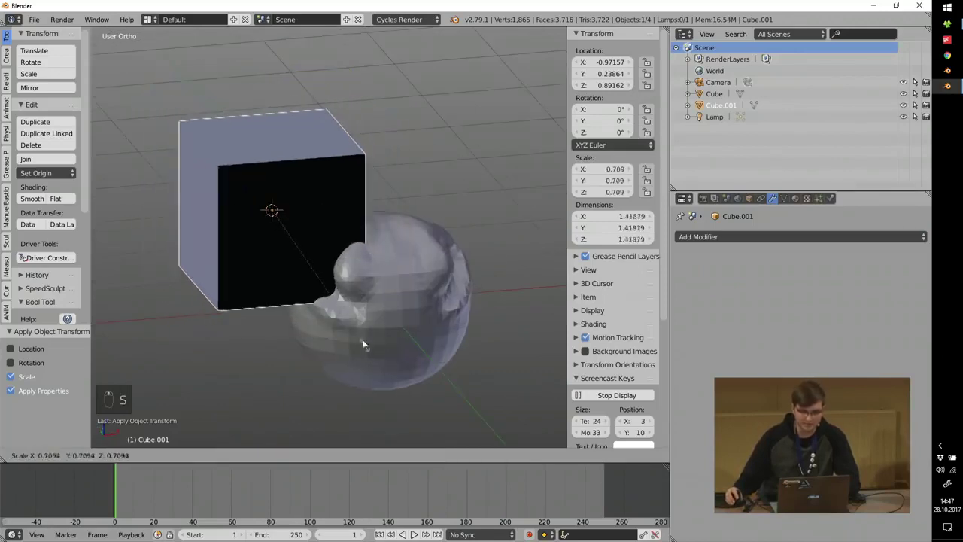
pyautogui.click(318, 273)
pyautogui.press('g')
pyautogui.rightClick(317, 260)
pyautogui.hotkey('ctrl', 'z')
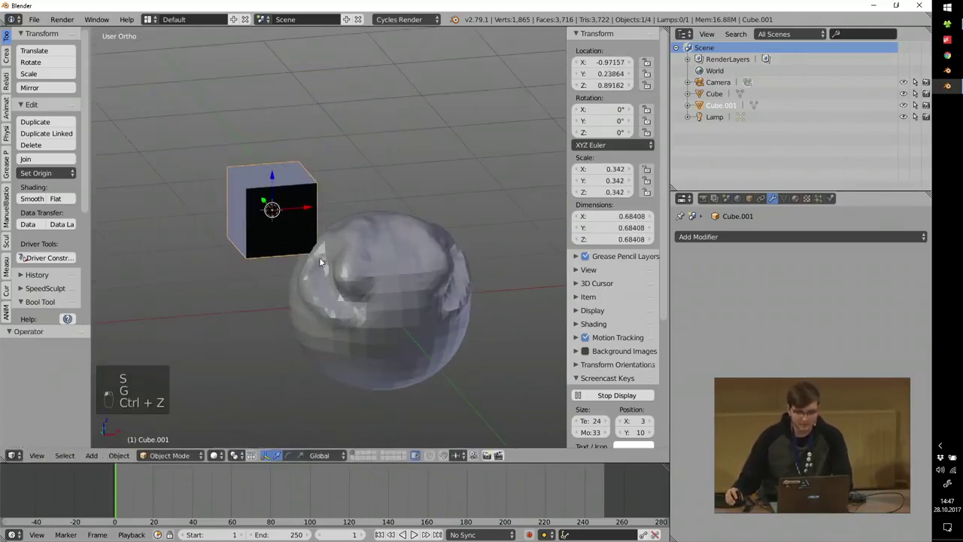
pyautogui.hotkey('ctrl', 'z')
pyautogui.hotkey('ctrl', 'z')
# Scale the mirrored cube uniformly to about 0.497 and move it by about 0.207, -0.116, -0.187 into the sphere.
pyautogui.press('s')
pyautogui.click(329, 275)
pyautogui.press('g')
pyautogui.click(356, 288)
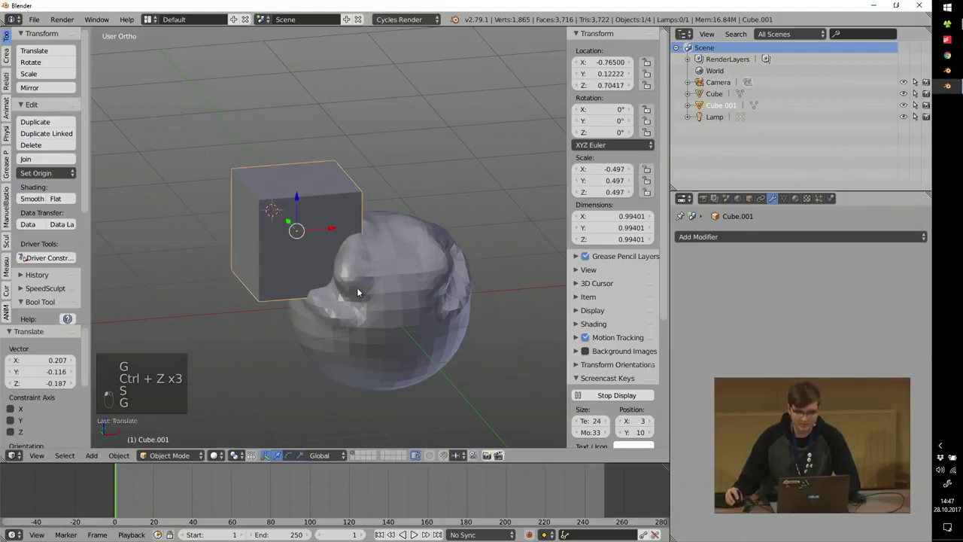
# Merge the mirrored cube with the sculpted sphere using a Boolean Union, and undo the union.
pyautogui.keyDown('shift'); pyautogui.rightClick(384, 250); pyautogui.keyUp('shift')
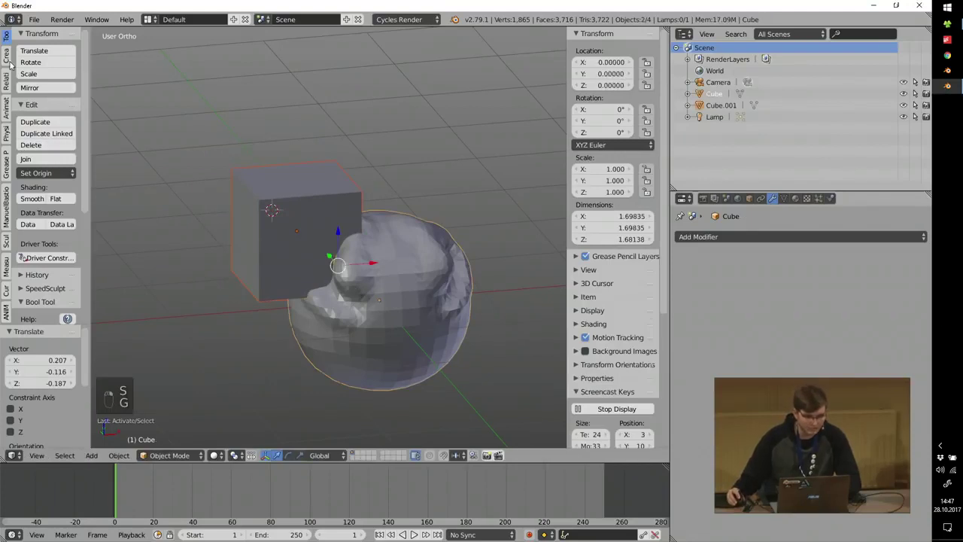
pyautogui.keyDown('ctrl'); pyautogui.click(34, 105); pyautogui.keyUp('ctrl')
pyautogui.click(45, 74)
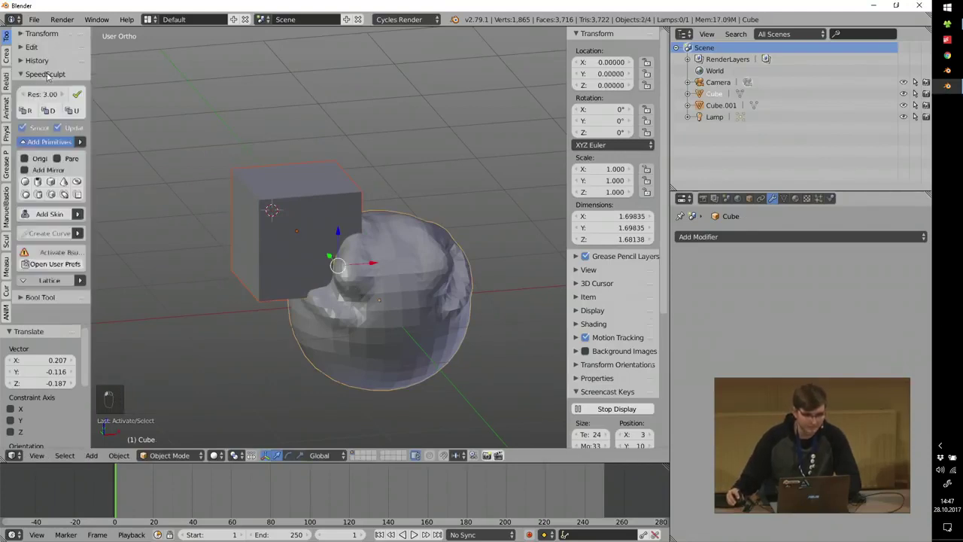
pyautogui.click(43, 75)
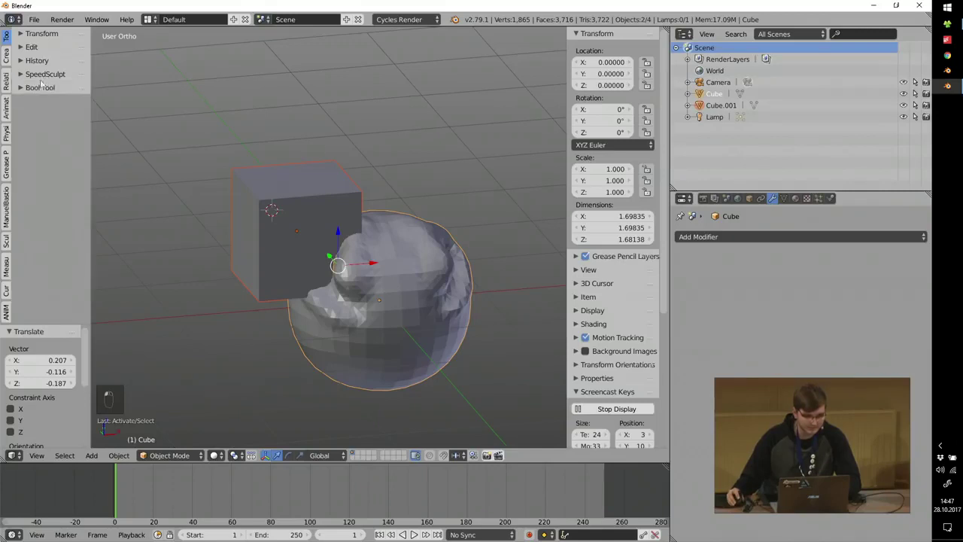
pyautogui.click(59, 74)
pyautogui.click(58, 74)
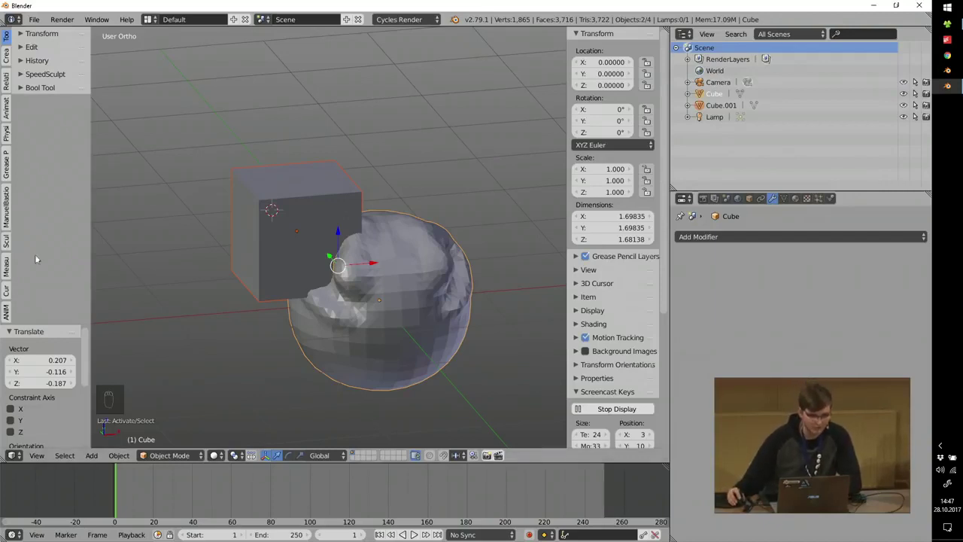
pyautogui.click(6, 242)
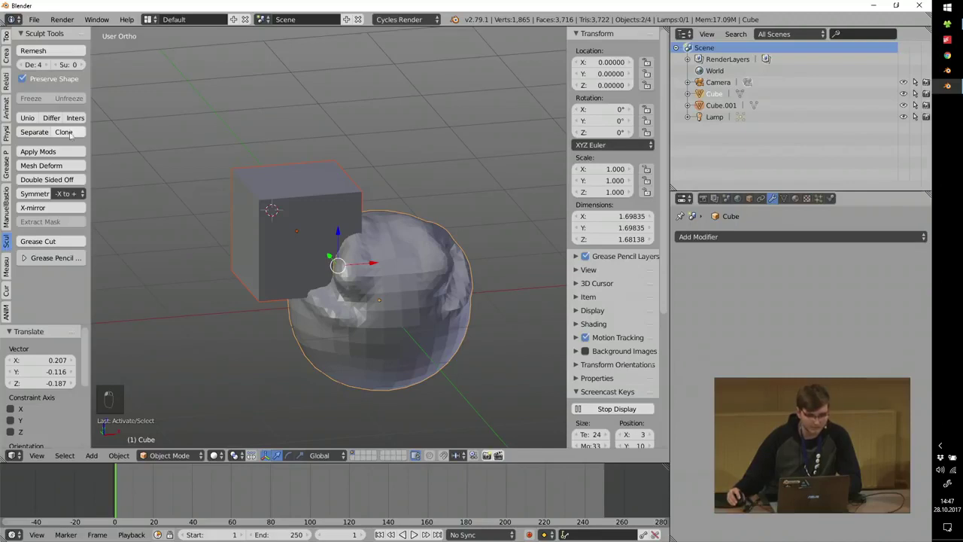
pyautogui.click(27, 118)
pyautogui.moveTo(368, 270)
pyautogui.mouseDown(button='middle')
pyautogui.moveTo(400, 254)
pyautogui.moveTo(364, 255)
pyautogui.mouseUp(button='middle')
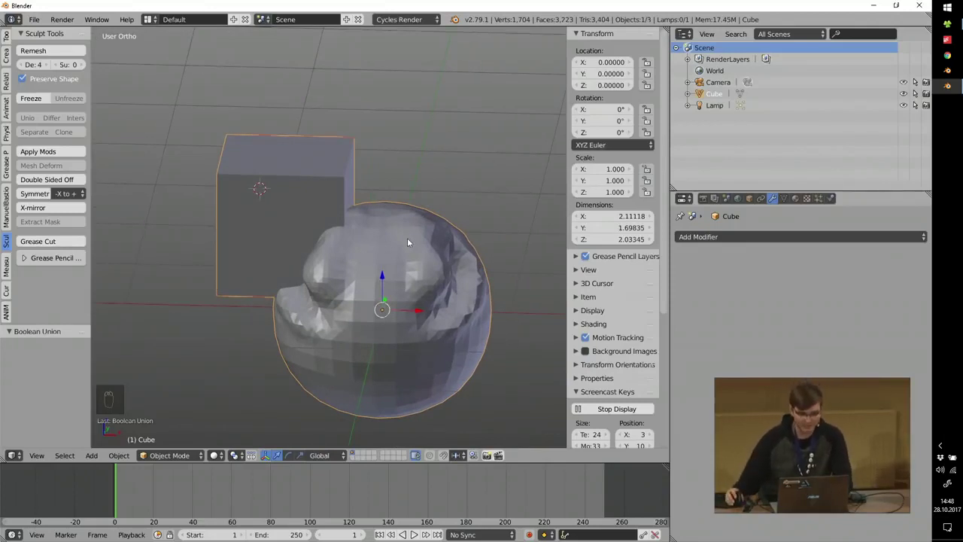
pyautogui.hotkey('ctrl', 'z')
pyautogui.scroll(3, 261, 156)
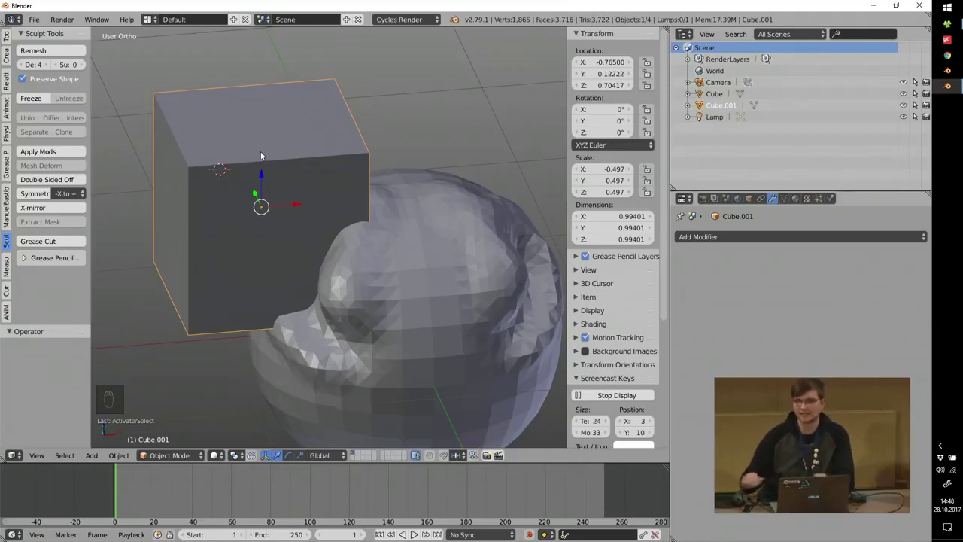
# Delete the mirrored cube beside the sculpted sphere.
pyautogui.press('x')
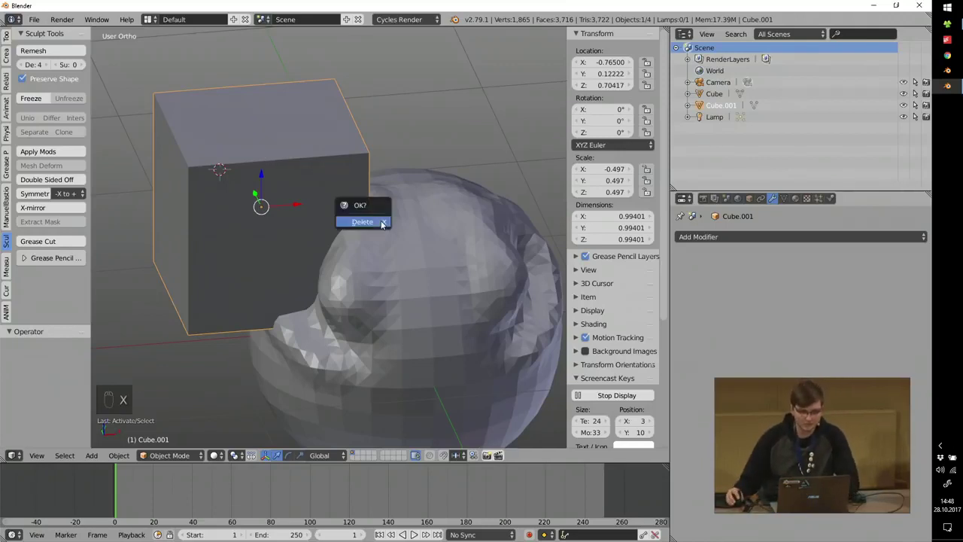
pyautogui.click(379, 221)
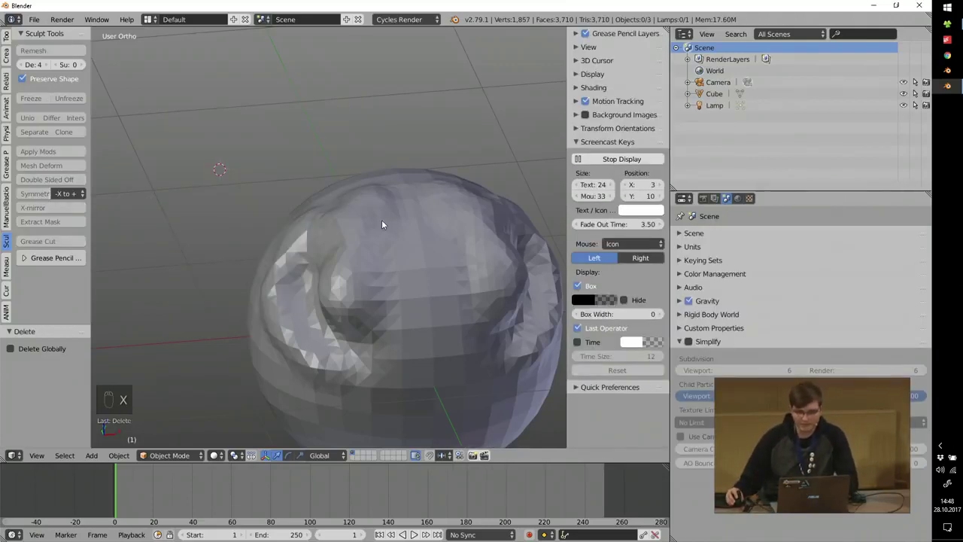
# Switch to the file explorer and open the slide image 00_solving_problems.jpg.
pyautogui.click(947, 25)
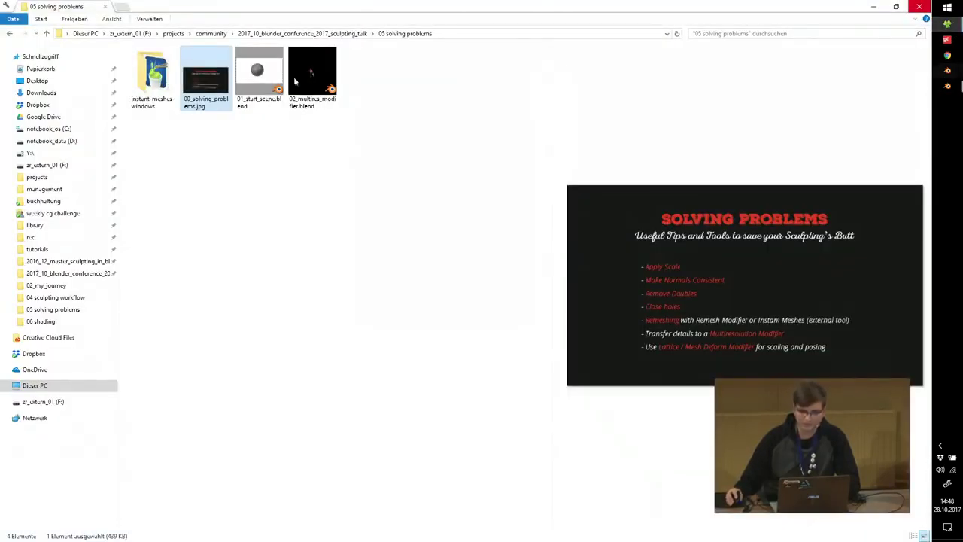
pyautogui.doubleClick(207, 83)
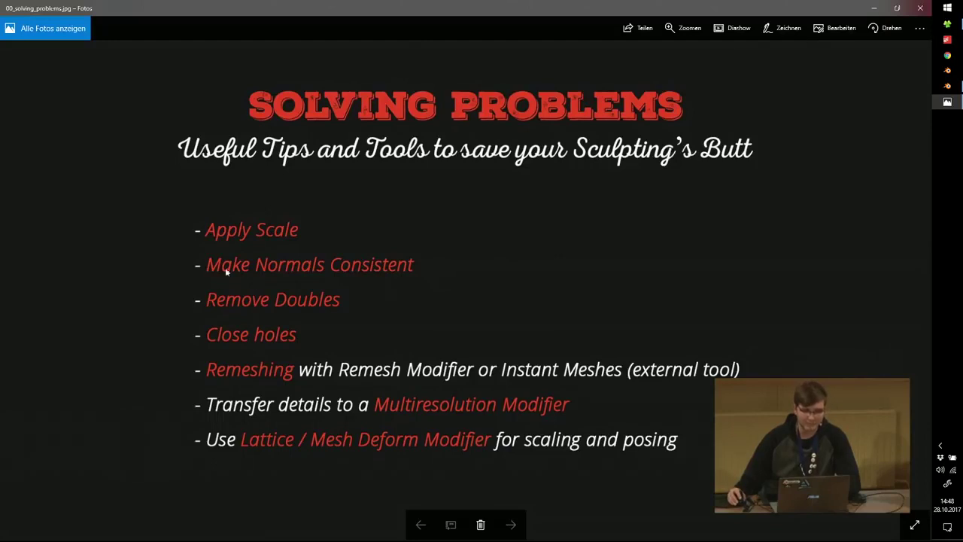
# Switch to the other Blender window, dismiss the splash, and flip the normals of the default cube's top face.
pyautogui.click(947, 70)
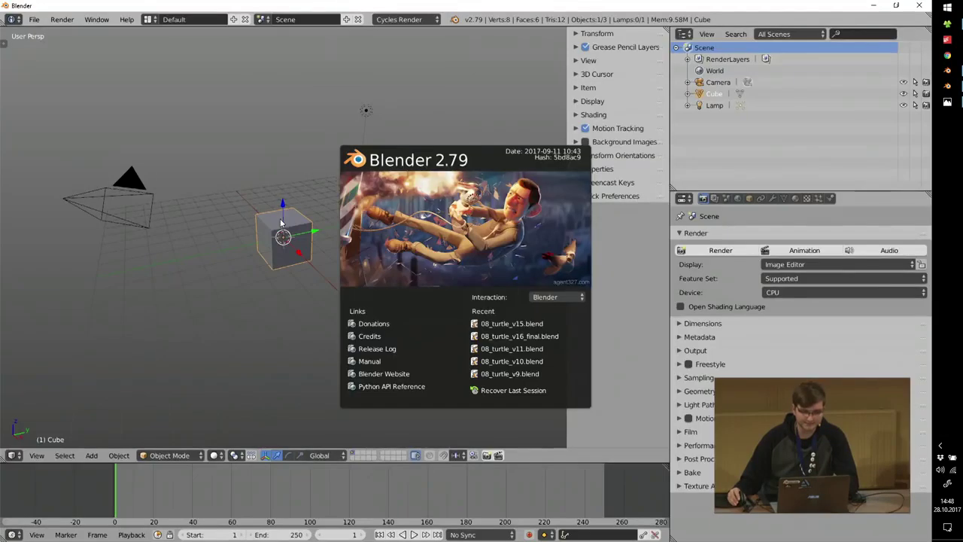
pyautogui.click(261, 215)
pyautogui.scroll(6, 267, 222)
pyautogui.press('Tab')
pyautogui.press('Tab')
pyautogui.press('Tab')
pyautogui.rightClick(284, 251)
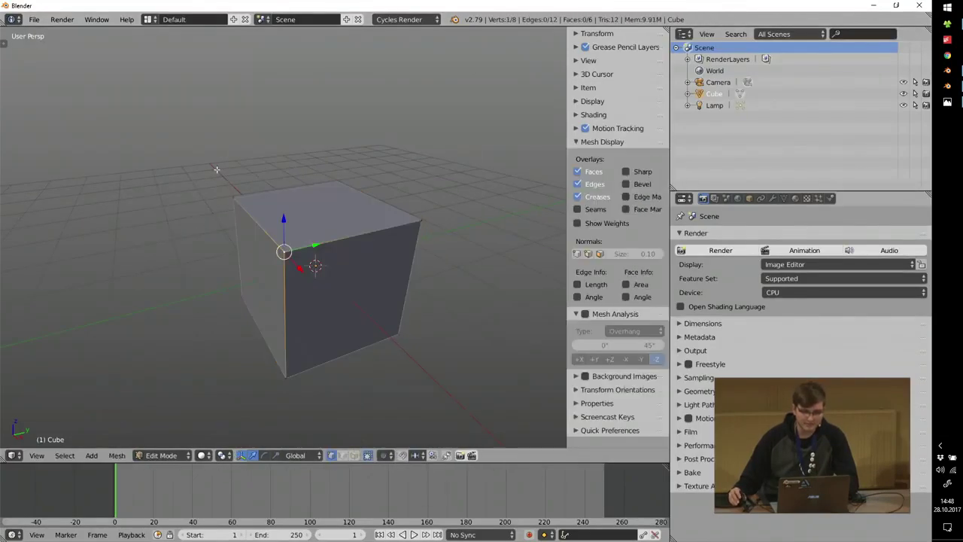
pyautogui.keyDown('shift'); pyautogui.rightClick(236, 198); pyautogui.keyUp('shift')
pyautogui.keyDown('shift'); pyautogui.rightClick(336, 182); pyautogui.keyUp('shift')
pyautogui.keyDown('shift'); pyautogui.rightClick(420, 219); pyautogui.keyUp('shift')
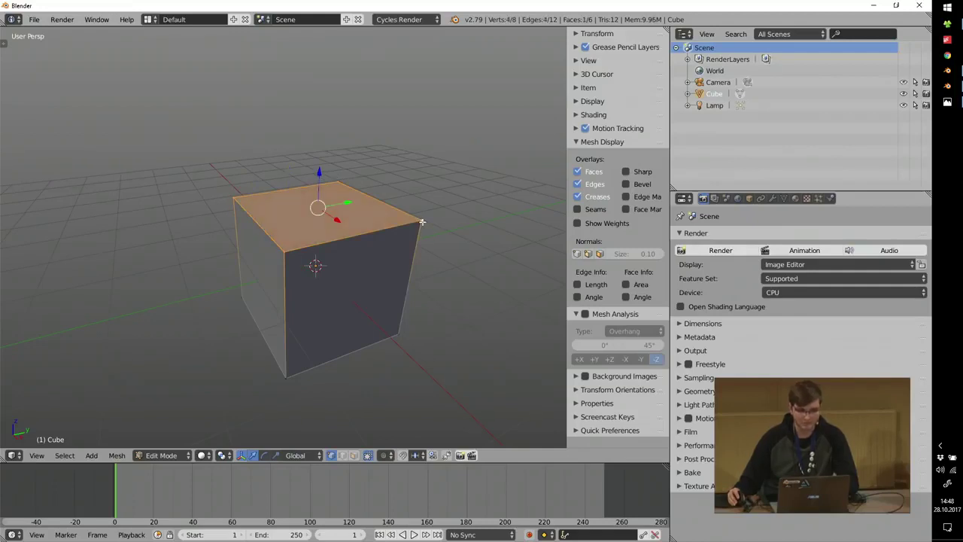
# Return the cube to Object Mode, show the tool shelf, and add a level 3 Subdivision Surface to the cube.
pyautogui.press('Tab')
pyautogui.press('t')
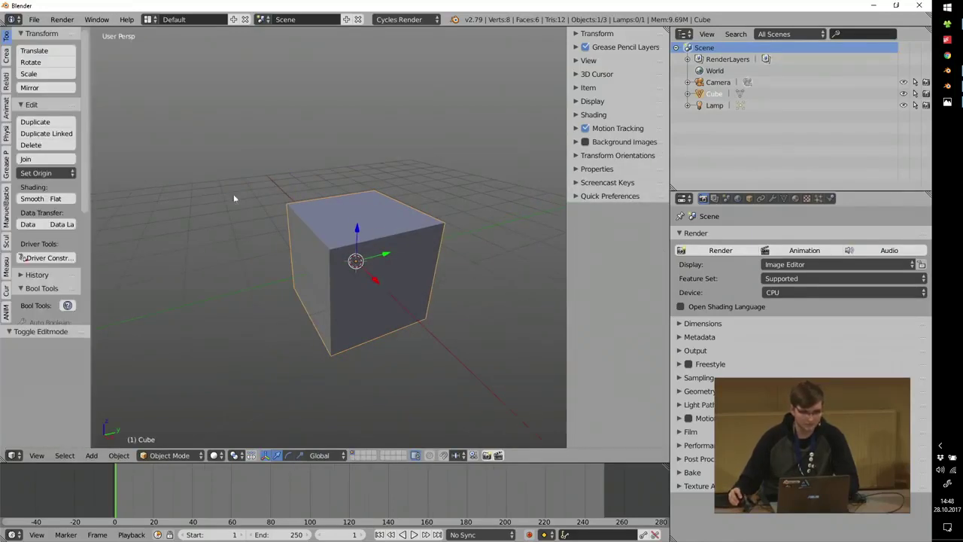
pyautogui.hotkey('ctrl', '3')
pyautogui.moveTo(270, 179); pyautogui.dragTo(346, 216, button='middle')
pyautogui.scroll(2, 346, 216)
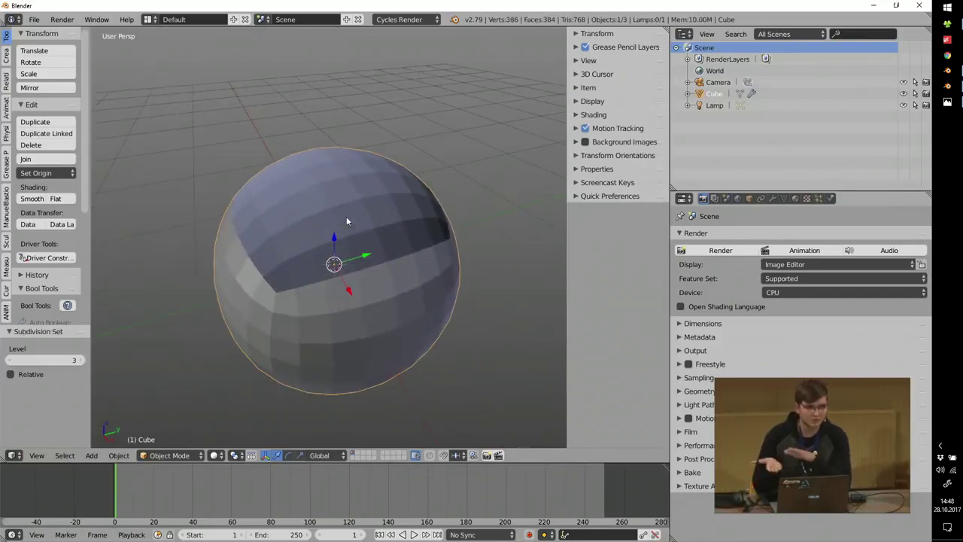
pyautogui.moveTo(346, 216)
pyautogui.mouseDown(button='middle')
pyautogui.moveTo(281, 210)
pyautogui.moveTo(328, 203)
pyautogui.mouseUp(button='middle')
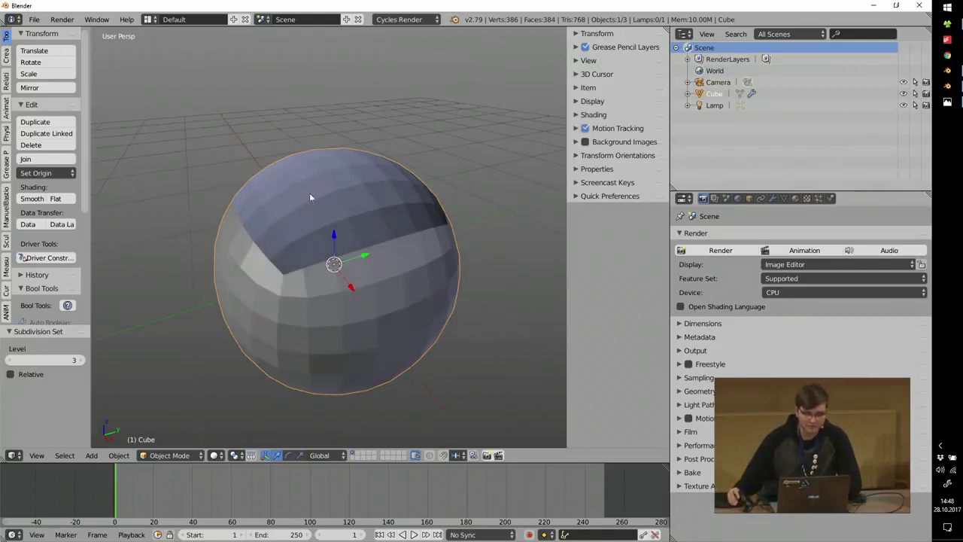
# Make the normals of all the cube's faces consistent and return to Object Mode.
pyautogui.scroll(1, 329, 192)
pyautogui.press('Tab')
pyautogui.scroll(-1, 439, 197)
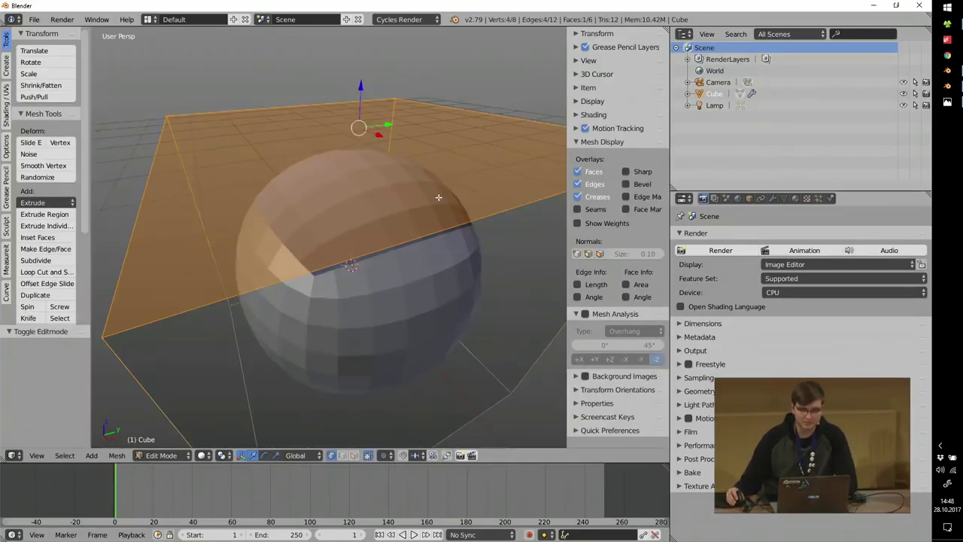
pyautogui.press('a')
pyautogui.press('a')
pyautogui.scroll(-2, 440, 197)
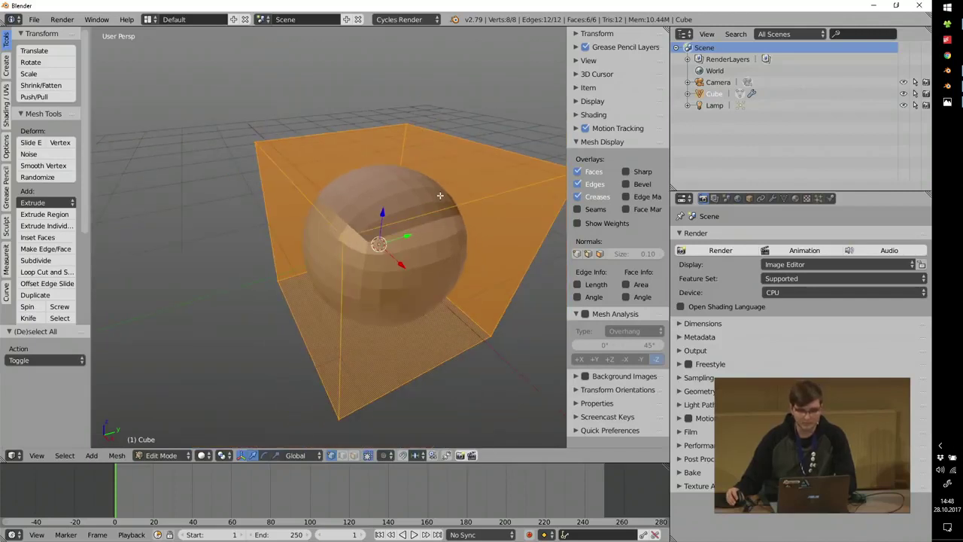
pyautogui.moveTo(441, 195); pyautogui.dragTo(419, 224, button='middle')
pyautogui.press('Tab')
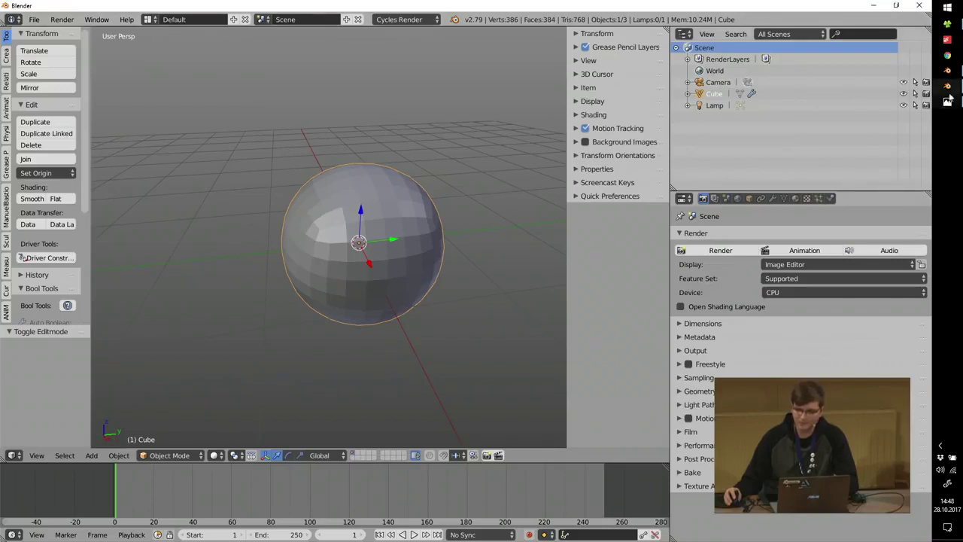
# Check the Solving Problems slide in the photo viewer and minimize it.
pyautogui.click(948, 99)
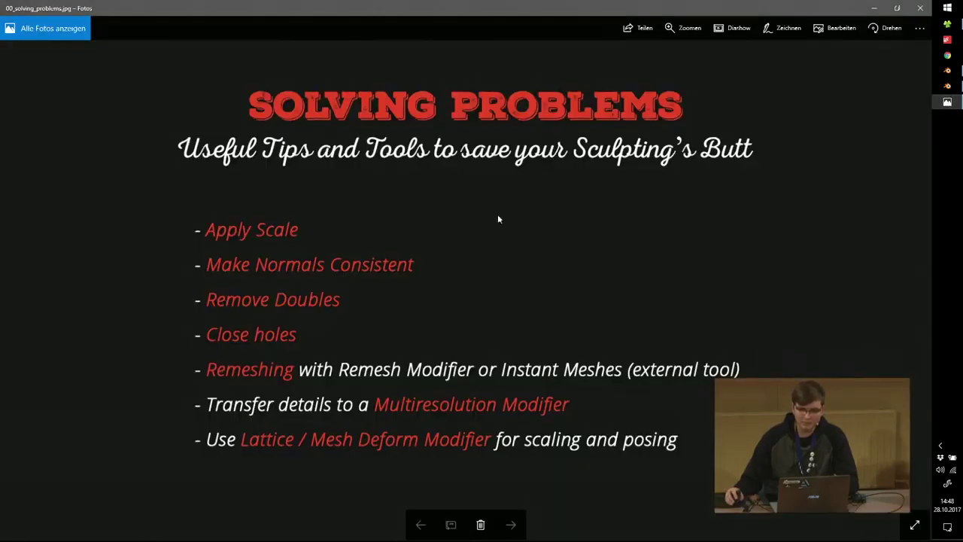
pyautogui.click(873, 8)
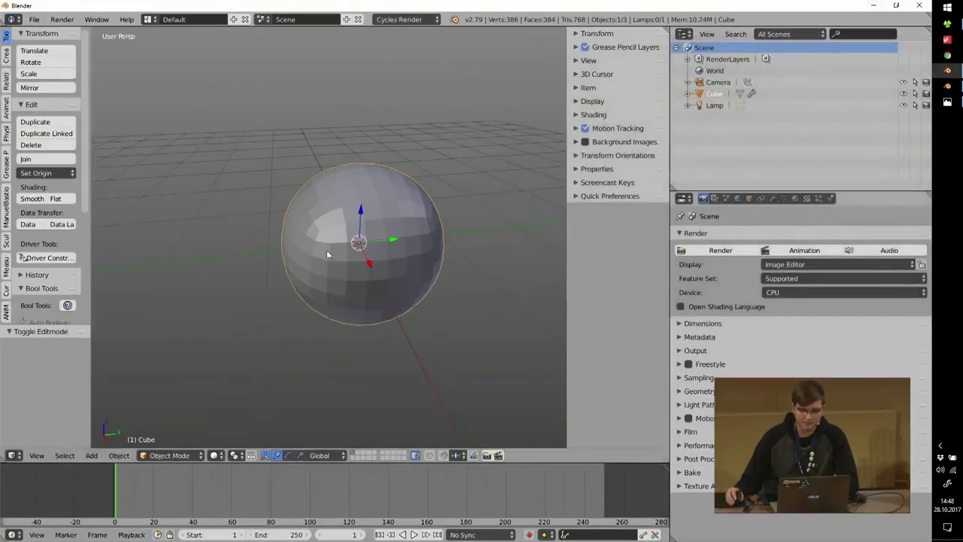
# Delete the subdivided cube and add a new cube with a level 3 Subdivision Surface.
pyautogui.press('x')
pyautogui.click(384, 255)
pyautogui.hotkey('shift', 'a')
pyautogui.moveTo(380, 252)
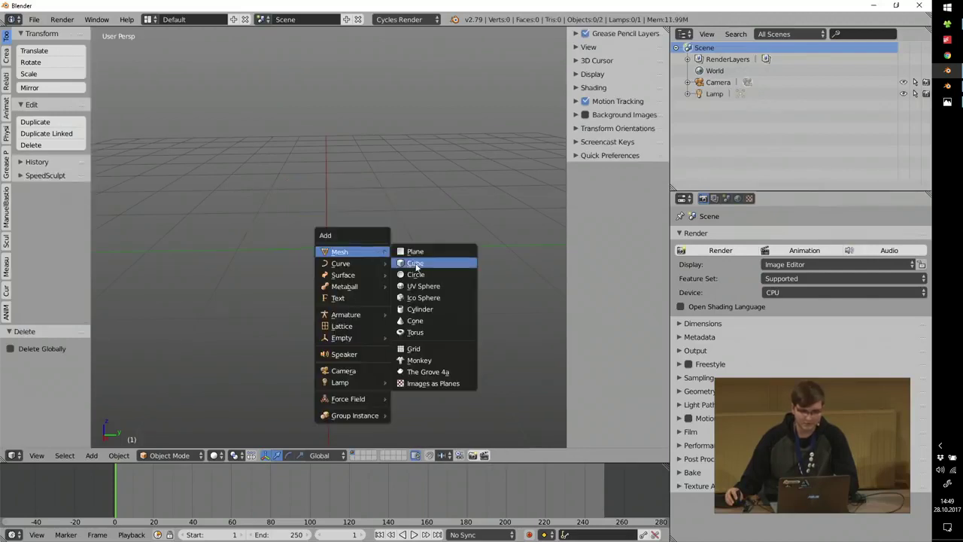
pyautogui.click(416, 264)
pyautogui.hotkey('ctrl', '3')
pyautogui.moveTo(331, 260); pyautogui.dragTo(387, 264, button='middle')
# Duplicate all of the cube's geometry in place within the same mesh and return to Object Mode.
pyautogui.press('Tab')
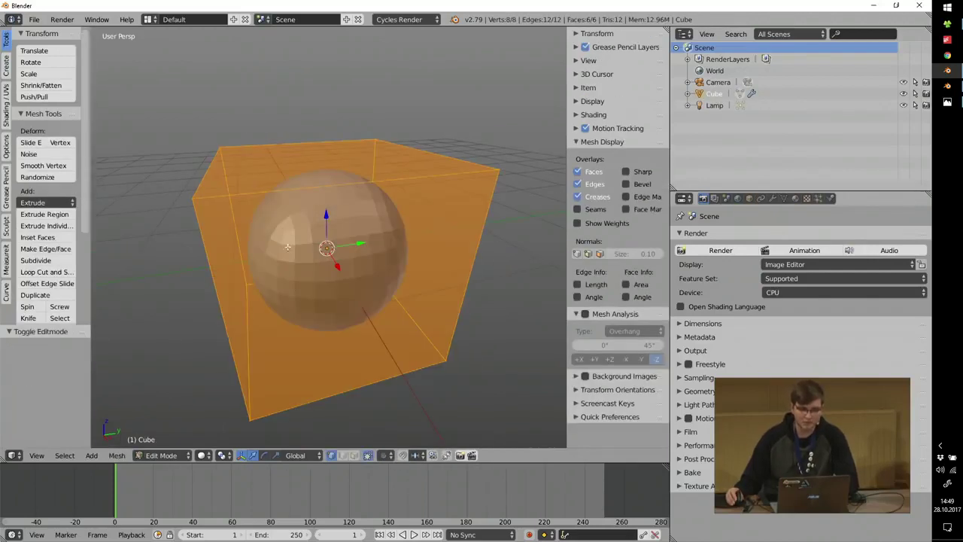
pyautogui.moveTo(323, 250); pyautogui.dragTo(291, 246, button='middle')
pyautogui.hotkey('shift', 'd')
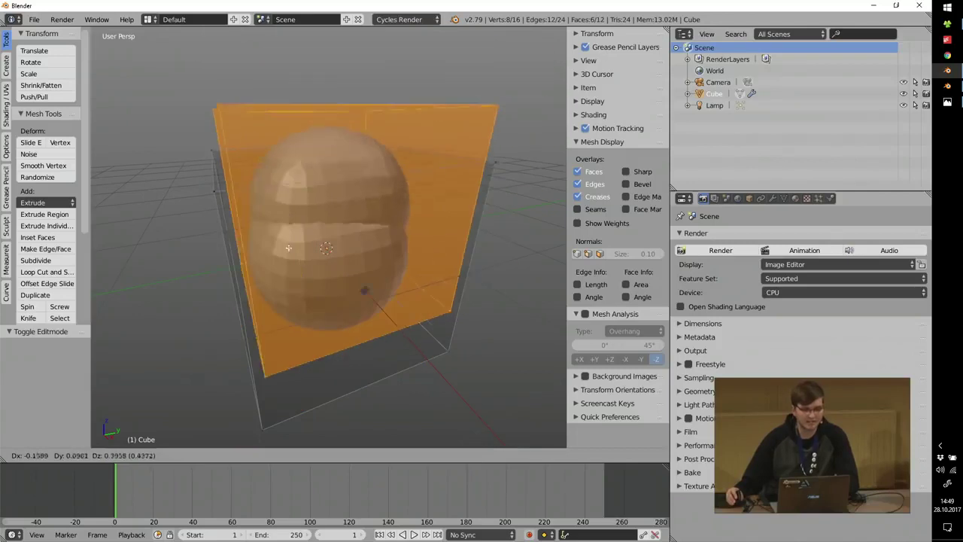
pyautogui.rightClick(338, 237)
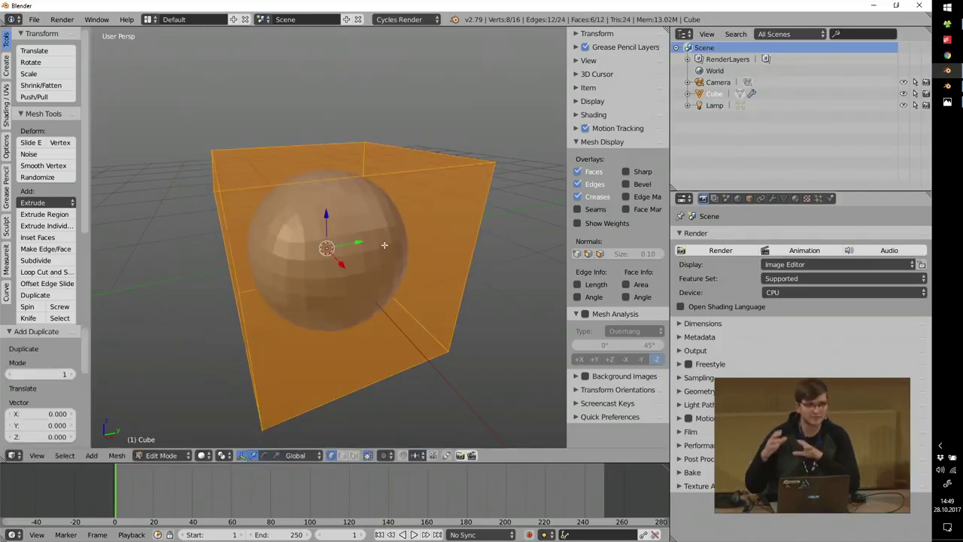
pyautogui.press('Tab')
pyautogui.click(222, 245)
# Try sculpting the doubled sphere with dynamic topology while its Subsurf modifier is unapplied, and undo the attempt.
pyautogui.press('Tab')
pyautogui.click(280, 187)
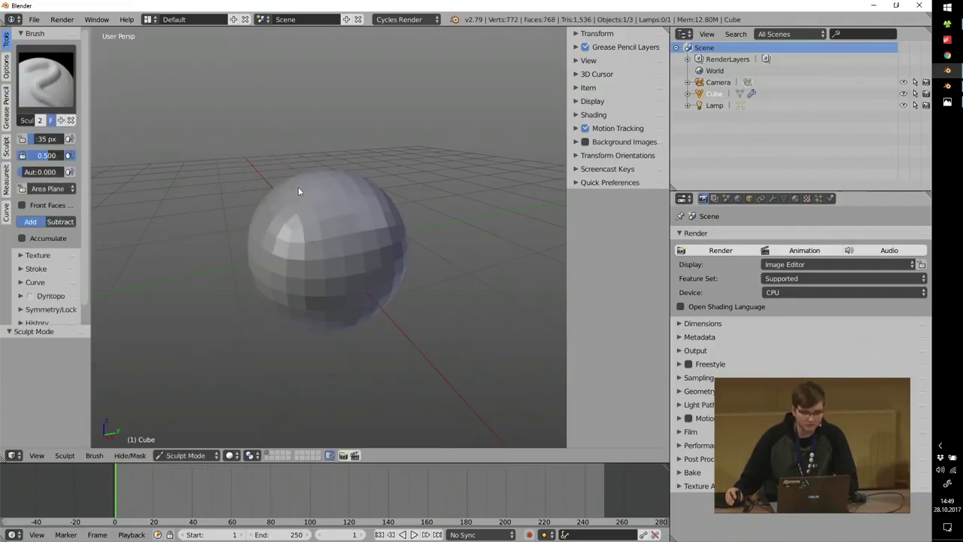
pyautogui.hotkey('ctrl', 'd')
pyautogui.click(286, 188)
pyautogui.press('f')
pyautogui.click(312, 215)
pyautogui.press('Tab')
pyautogui.click(232, 216)
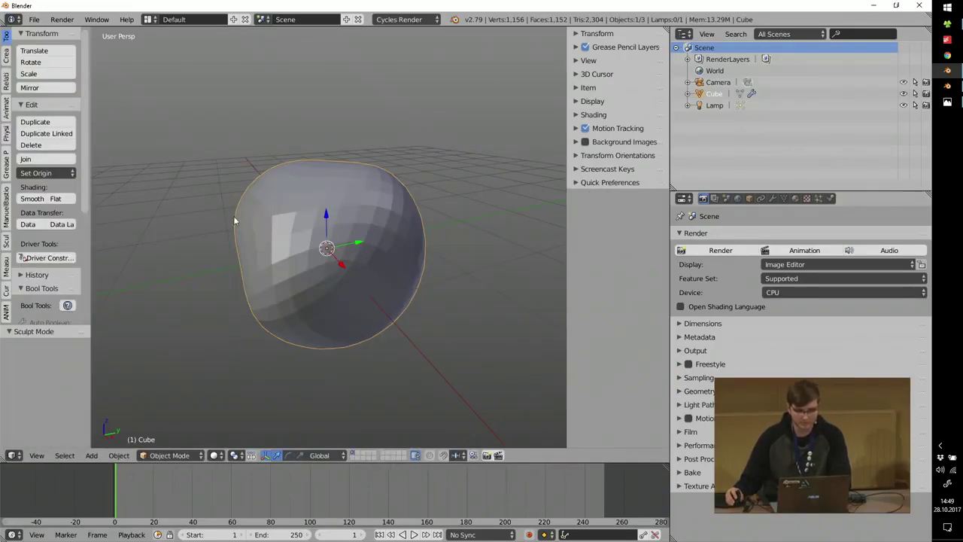
pyautogui.hotkey('ctrl', 'z')
# Set the Subsurf modifier's view subdivisions to 4 and apply the modifier.
pyautogui.click(772, 199)
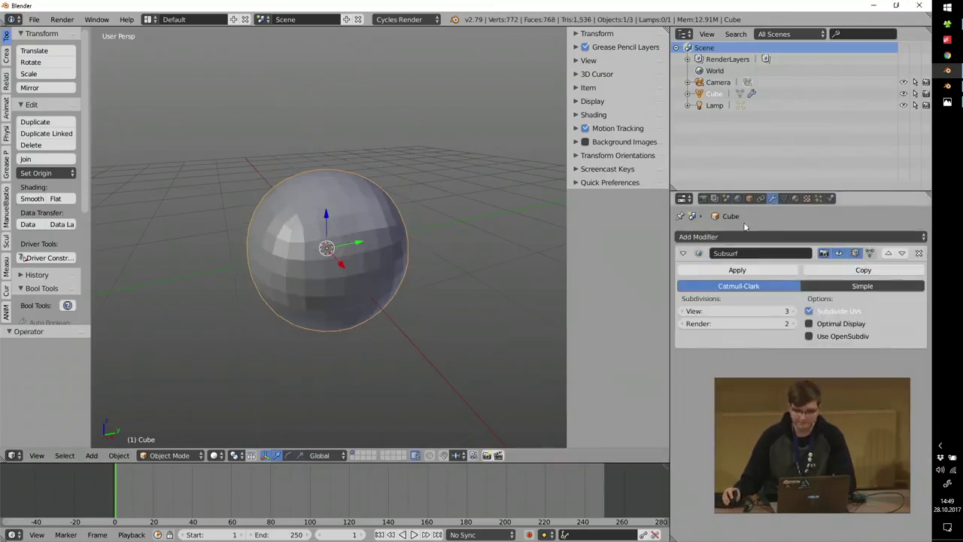
pyautogui.click(802, 310)
pyautogui.click(737, 269)
# Sculpt the doubled sphere with an adjusted brush size, pulling its surface out of shape, and return to Object Mode.
pyautogui.press('Tab')
pyautogui.click(298, 199)
pyautogui.press('f')
pyautogui.click(293, 227)
pyautogui.moveTo(293, 223)
pyautogui.mouseDown()
pyautogui.moveTo(307, 208)
pyautogui.moveTo(291, 231)
pyautogui.moveTo(315, 237)
pyautogui.moveTo(331, 219)
pyautogui.moveTo(314, 231)
pyautogui.mouseUp()
pyautogui.press('x')
pyautogui.press('Tab')
pyautogui.click(291, 200)
# Examine the sculpted double surface from several sides and undo the sculpting.
pyautogui.moveTo(263, 193); pyautogui.dragTo(300, 204, button='middle')
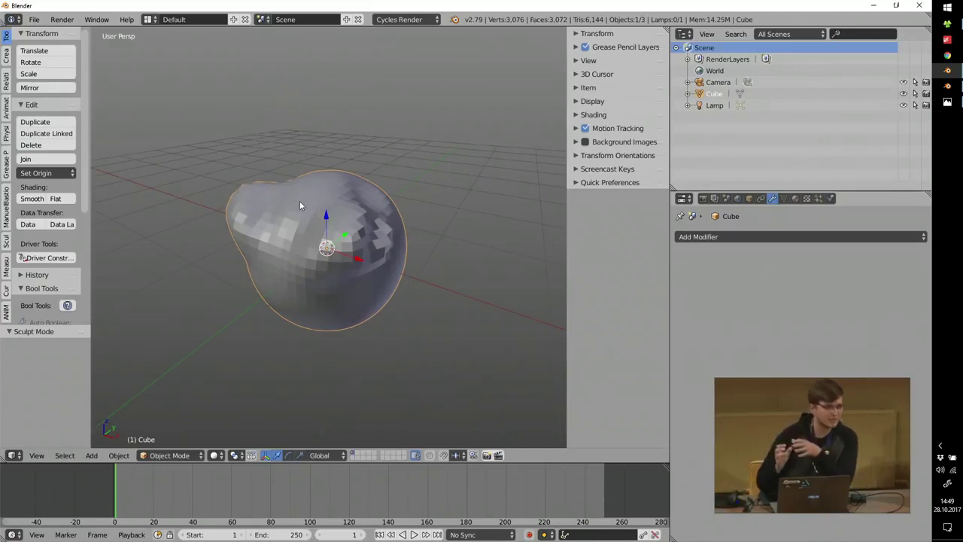
pyautogui.scroll(2, 344, 243)
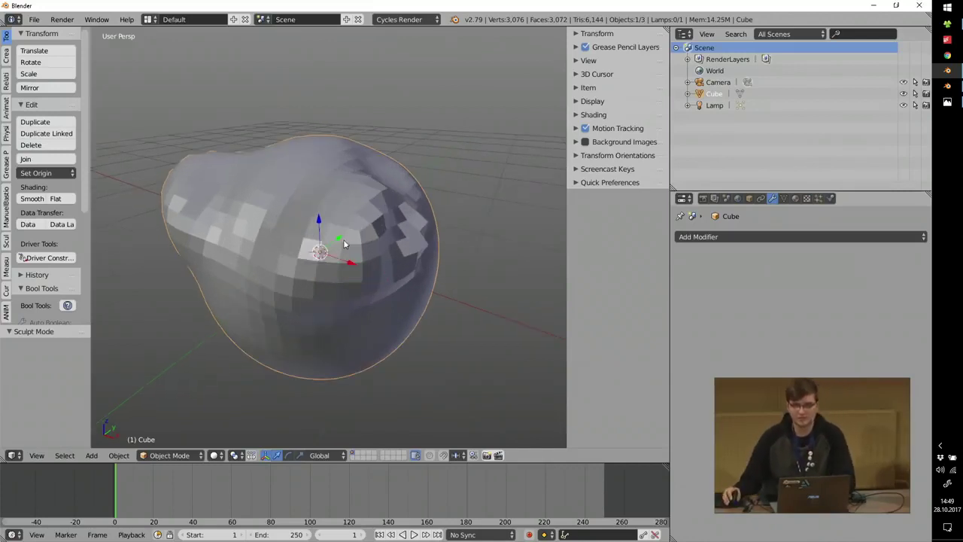
pyautogui.moveTo(343, 243); pyautogui.dragTo(327, 249, button='middle')
pyautogui.hotkey('ctrl', 'z')
pyautogui.hotkey('ctrl', 'z')
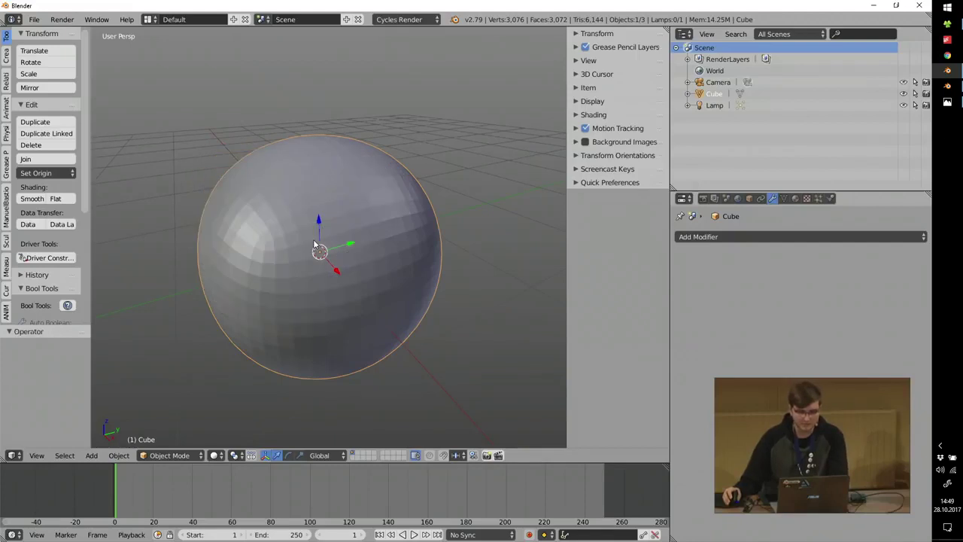
# Move a single vertex on the sphere's upper surface to check for a duplicate beneath it, and undo the move.
pyautogui.press('Tab')
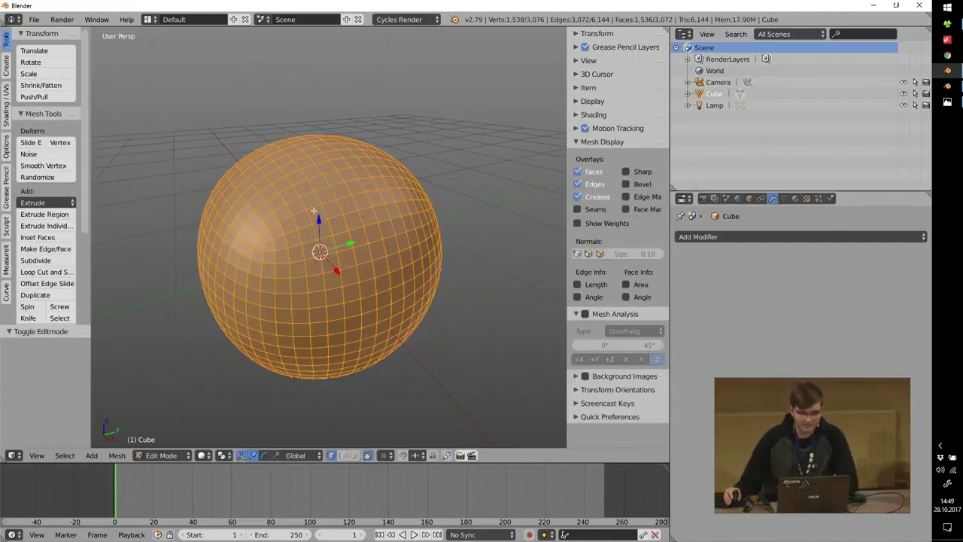
pyautogui.rightClick(314, 210)
pyautogui.scroll(4, 314, 211)
pyautogui.scroll(-2, 324, 214)
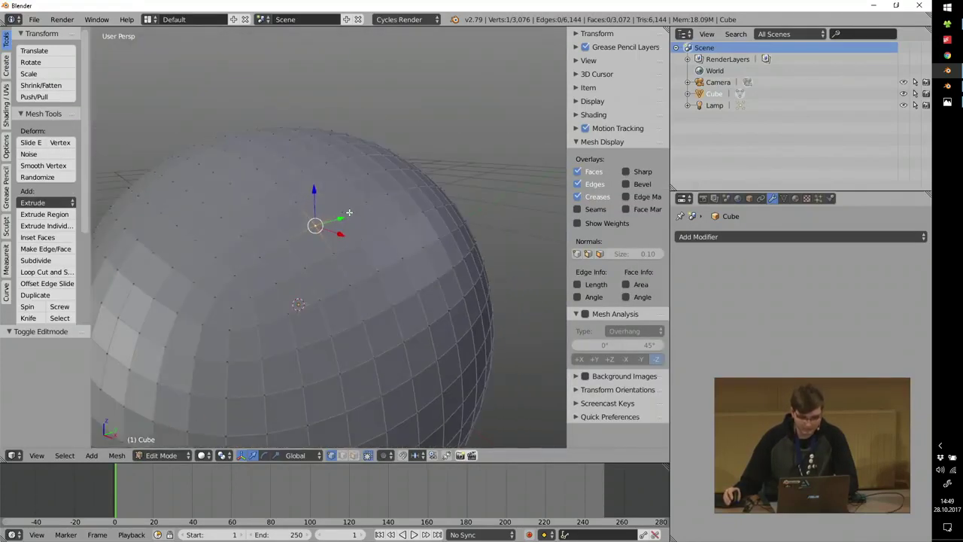
pyautogui.press('g')
pyautogui.click(316, 227)
pyautogui.press('g')
pyautogui.rightClick(327, 228)
pyautogui.hotkey('ctrl', 'z')
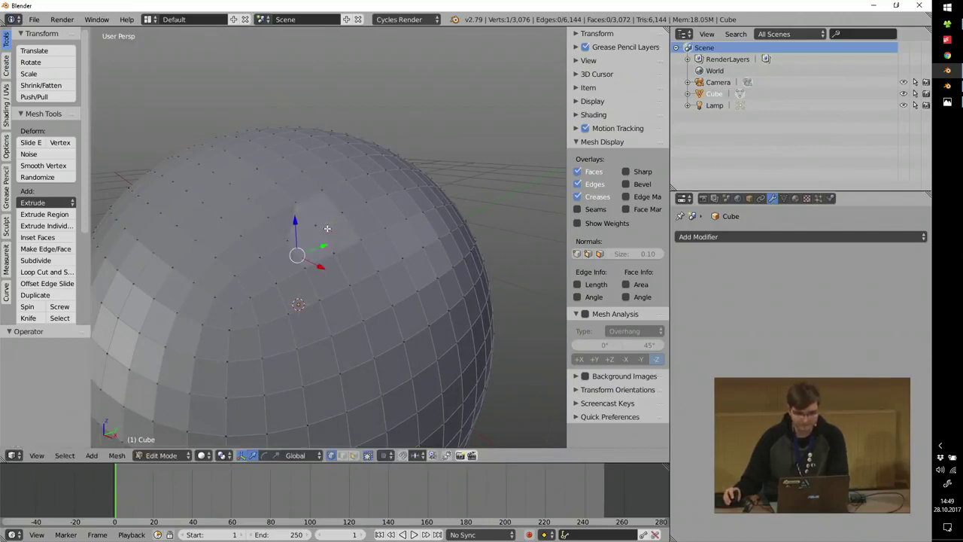
# Select the whole sphere mesh and merge its overlapping vertices with Remove Doubles.
pyautogui.scroll(-3, 327, 228)
pyautogui.press('a')
pyautogui.press('a')
pyautogui.scroll(-3, 75, 245)
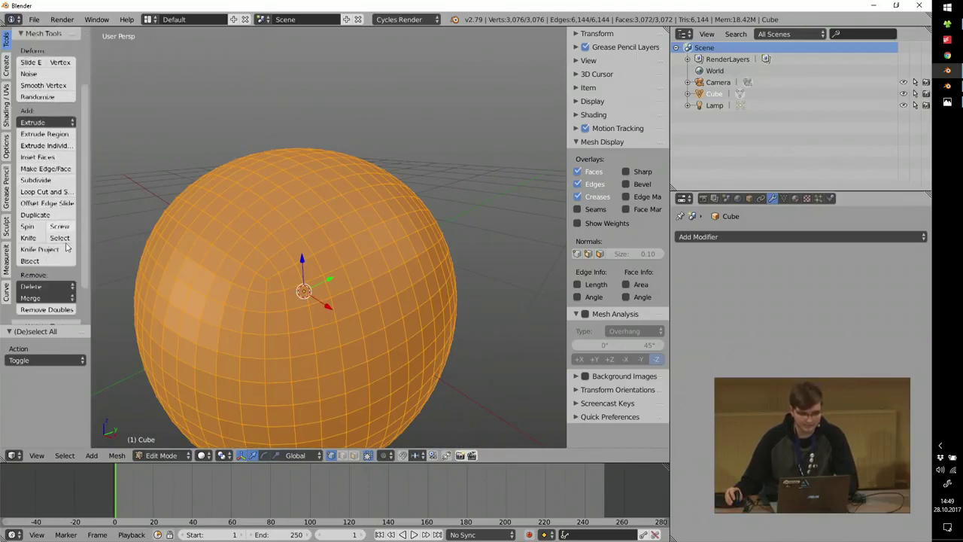
pyautogui.scroll(-2, 66, 248)
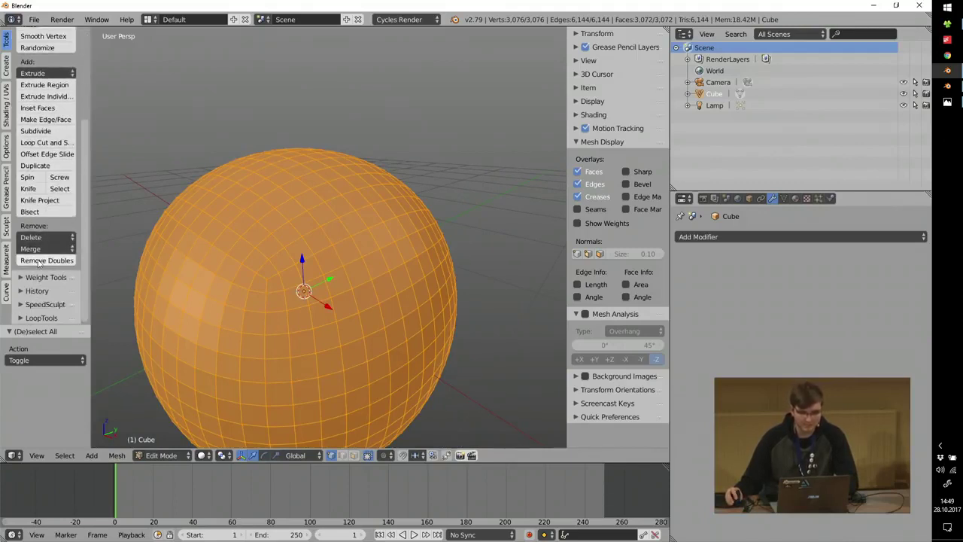
pyautogui.click(39, 260)
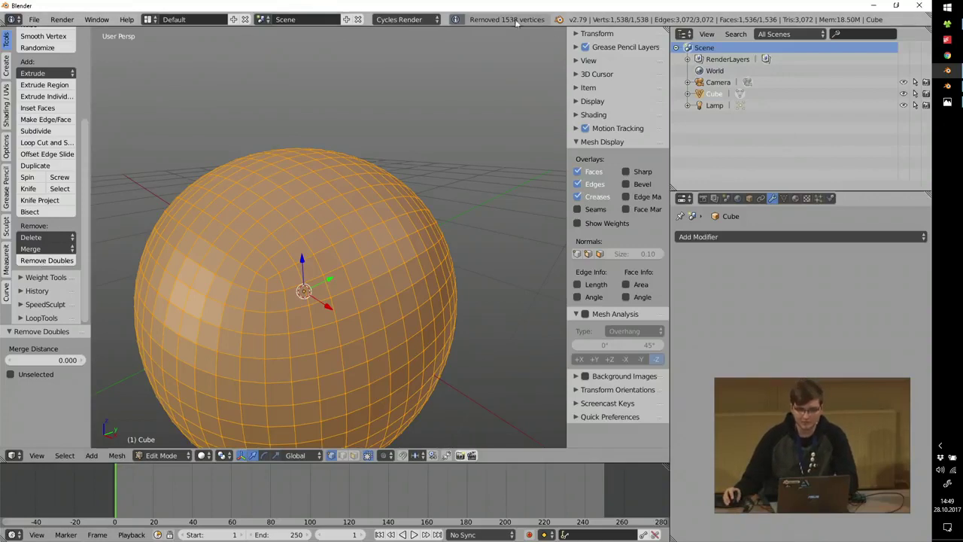
# Examine the merged sphere in Object Mode, and undo the edits back to the unapplied Subsurf modifier at view level 4.
pyautogui.press('Tab')
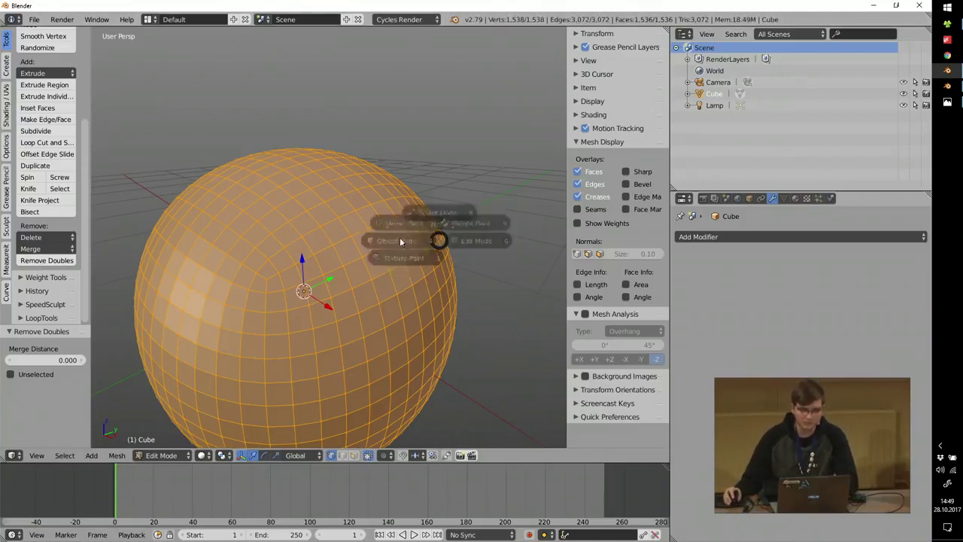
pyautogui.click(400, 241)
pyautogui.scroll(-3, 305, 230)
pyautogui.moveTo(305, 222); pyautogui.dragTo(310, 227, button='middle')
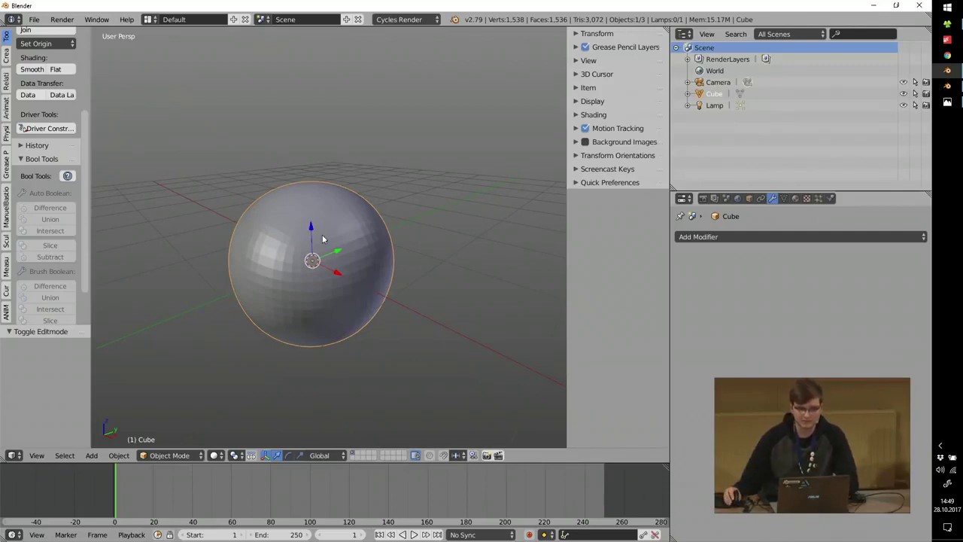
pyautogui.scroll(1, 330, 239)
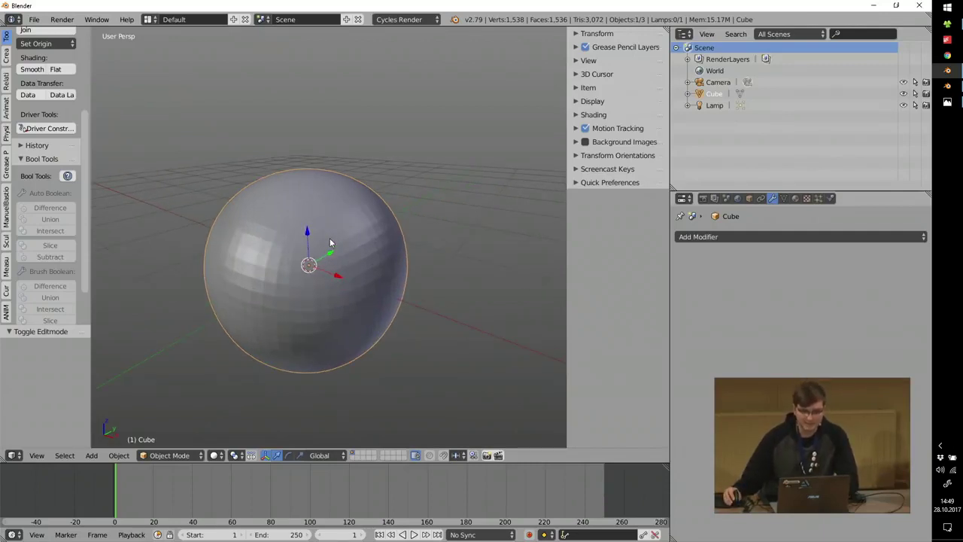
pyautogui.hotkey('ctrl', '4')
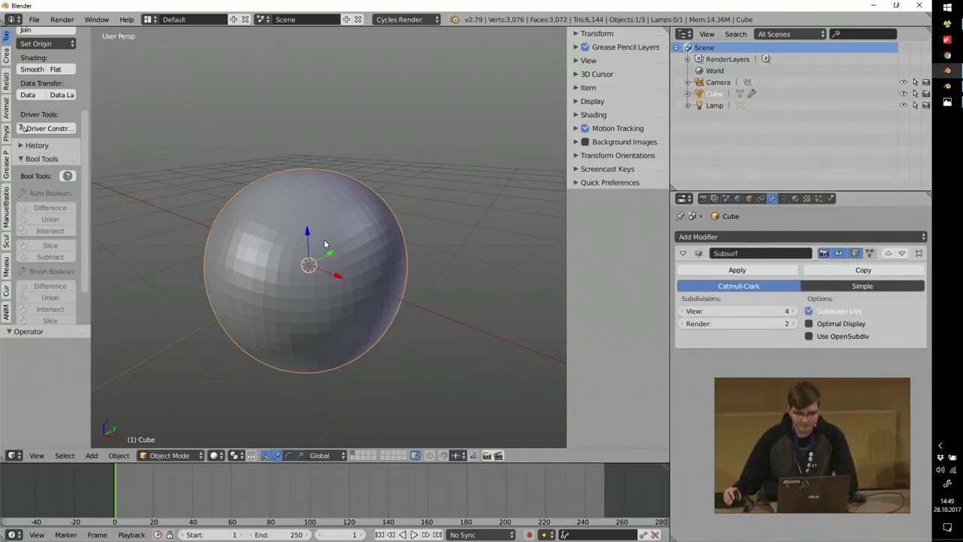
# Apply the sphere's Subsurf modifier at view level 4 and switch to Sculpt Mode.
pyautogui.click(736, 269)
pyautogui.press('Tab')
pyautogui.click(306, 112)
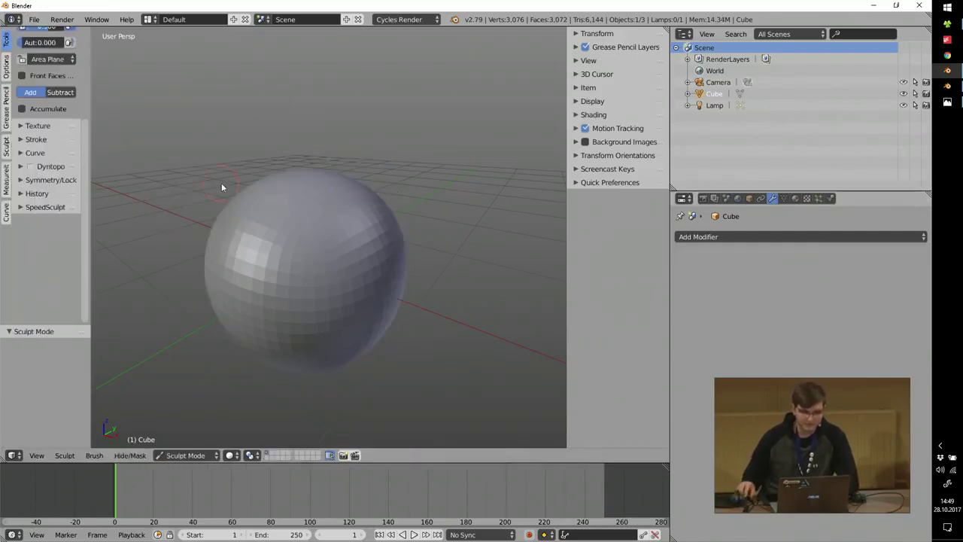
# Enlarge the sculpt brush, sculpt raised strokes on the sphere's upper surface, and return to Object Mode.
pyautogui.press('f')
pyautogui.click(310, 266)
pyautogui.moveTo(325, 210)
pyautogui.mouseDown()
pyautogui.moveTo(336, 253)
pyautogui.moveTo(301, 210)
pyautogui.moveTo(276, 219)
pyautogui.mouseUp()
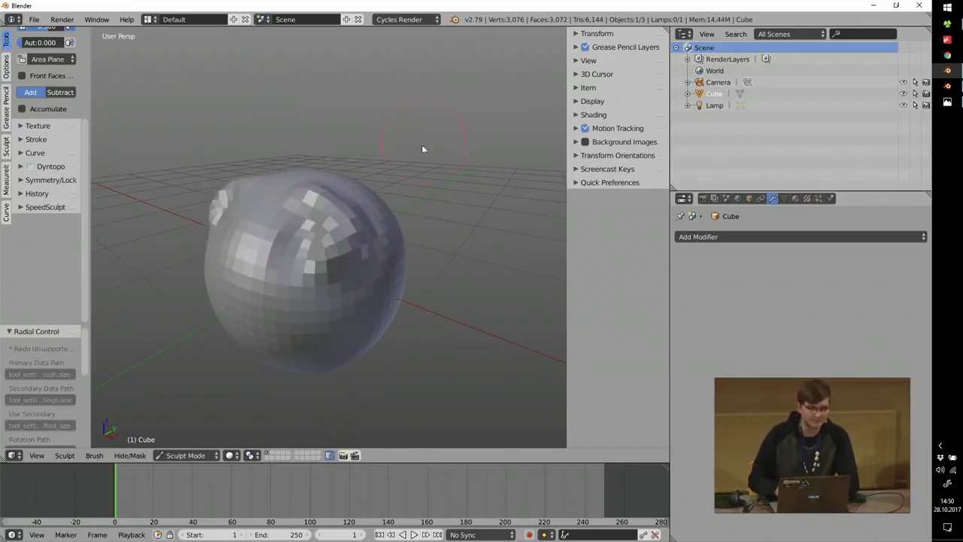
pyautogui.hotkey('ctrl', 'z')
pyautogui.hotkey('ctrl', 'z')
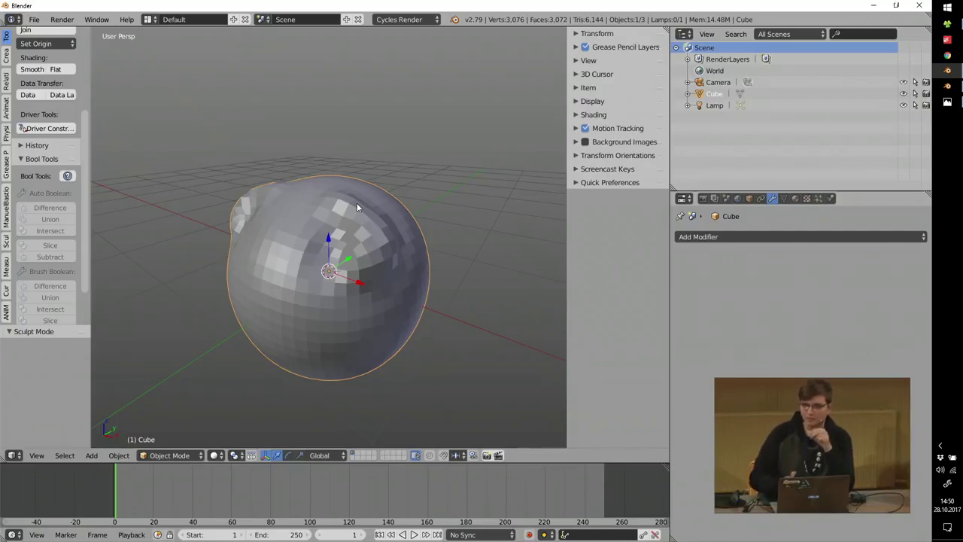
# Collapse the Bool Tools, Transform and Edit panels and bring up the Sculpt Tools.
pyautogui.moveTo(311, 186); pyautogui.dragTo(264, 161, button='middle')
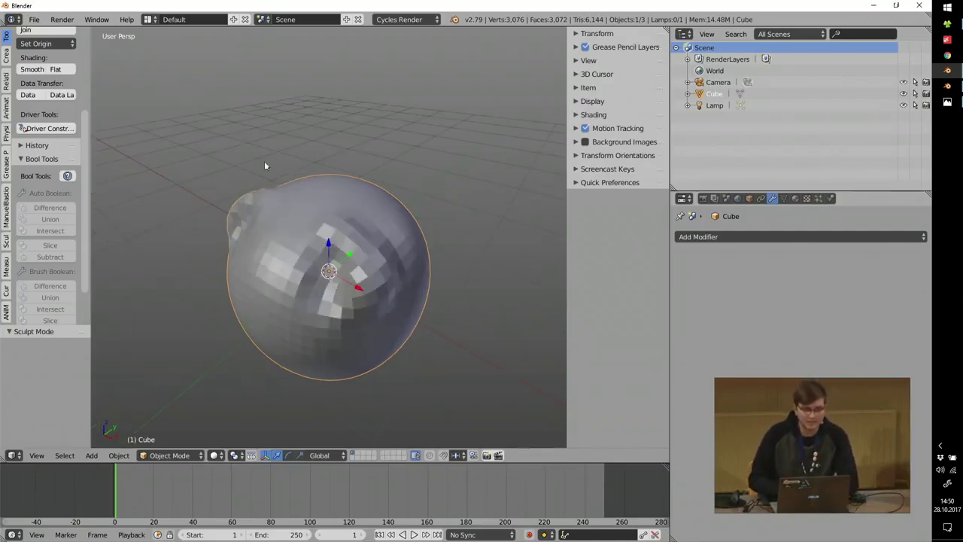
pyautogui.click(53, 158)
pyautogui.scroll(5, 45, 105)
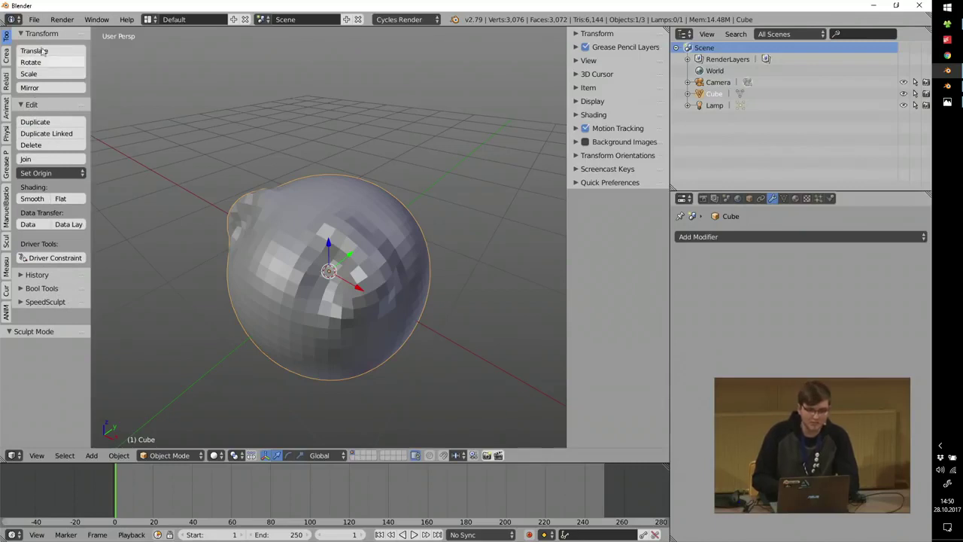
pyautogui.click(41, 35)
pyautogui.click(17, 50)
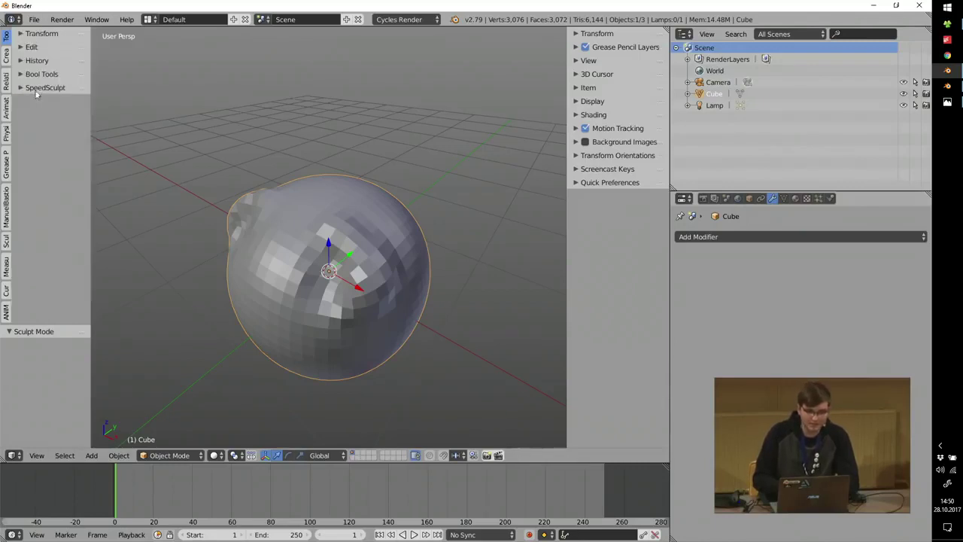
pyautogui.click(7, 242)
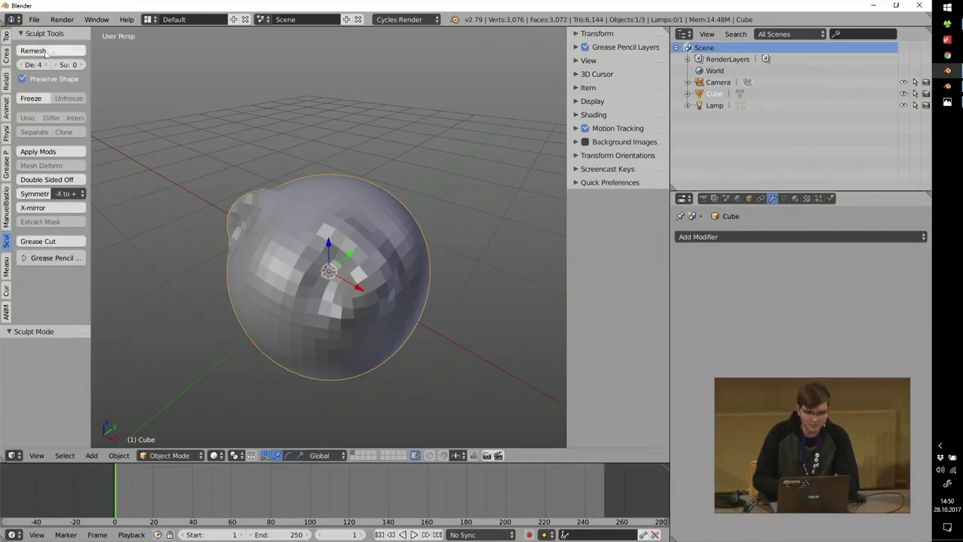
pyautogui.click(715, 237)
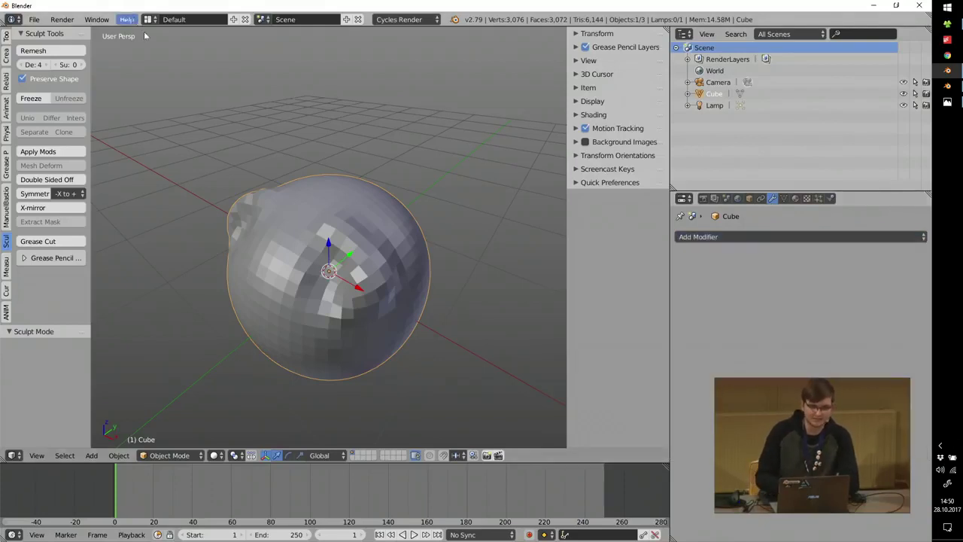
# Widen the tool shelf and remesh the sculpted sphere with a depth of 7.
pyautogui.moveTo(92, 64); pyautogui.dragTo(140, 65)
pyautogui.click(71, 65)
pyautogui.click(72, 64)
pyautogui.click(72, 64)
pyautogui.click(25, 64)
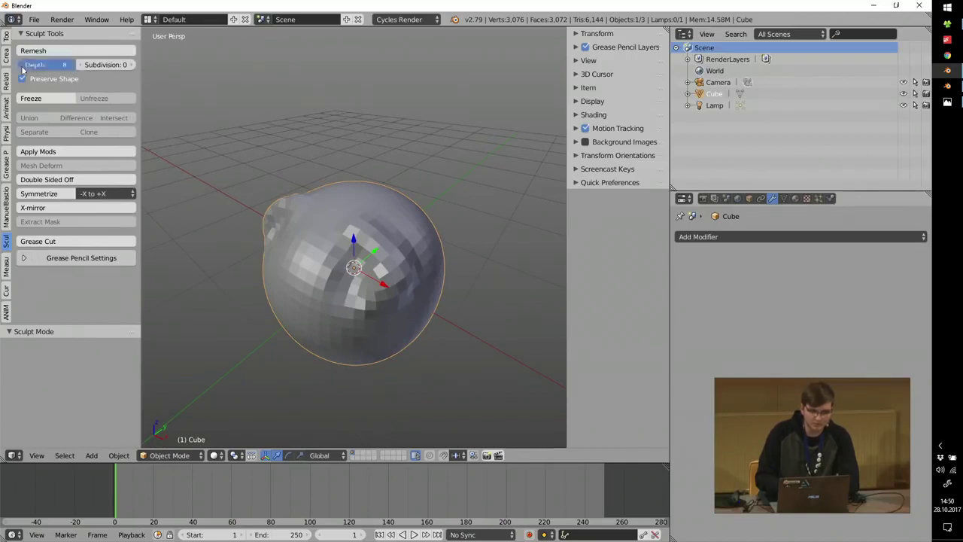
pyautogui.click(45, 51)
# Examine the remeshed surface up close around the sculpted strokes and from several angles.
pyautogui.scroll(6, 292, 226)
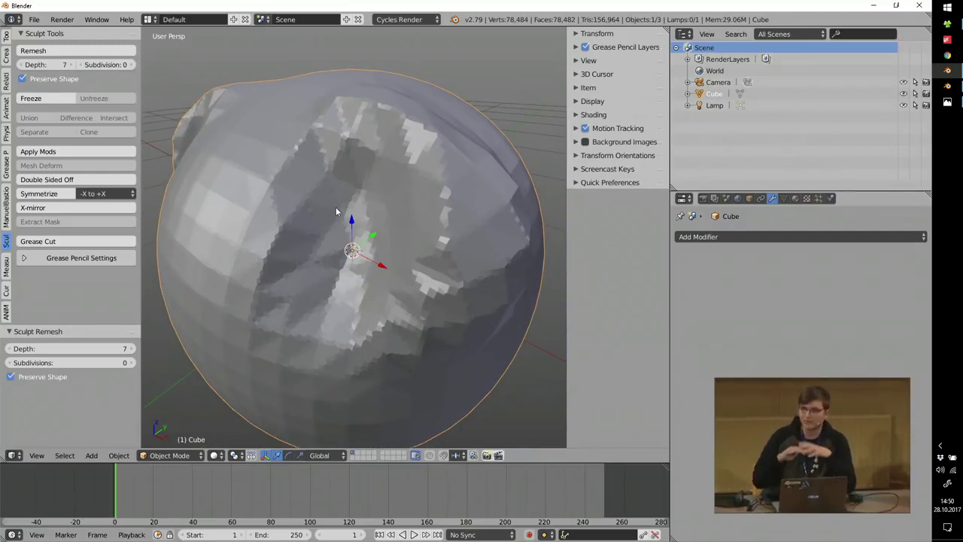
pyautogui.moveTo(308, 179)
pyautogui.mouseDown(button='middle')
pyautogui.moveTo(332, 192)
pyautogui.moveTo(326, 198)
pyautogui.mouseUp(button='middle')
pyautogui.scroll(6, 332, 201)
pyautogui.scroll(-5, 331, 201)
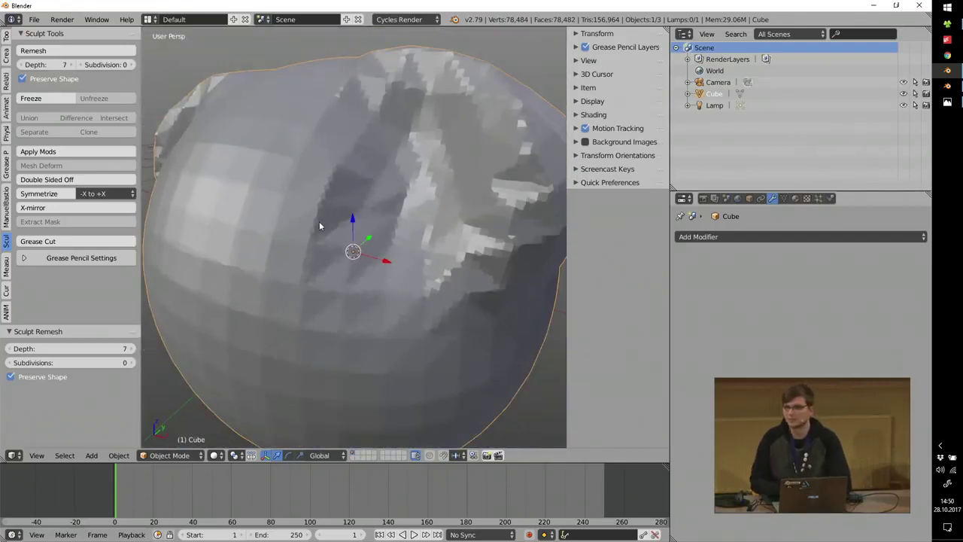
pyautogui.moveTo(343, 175); pyautogui.dragTo(340, 179, button='middle')
pyautogui.scroll(-3, 393, 198)
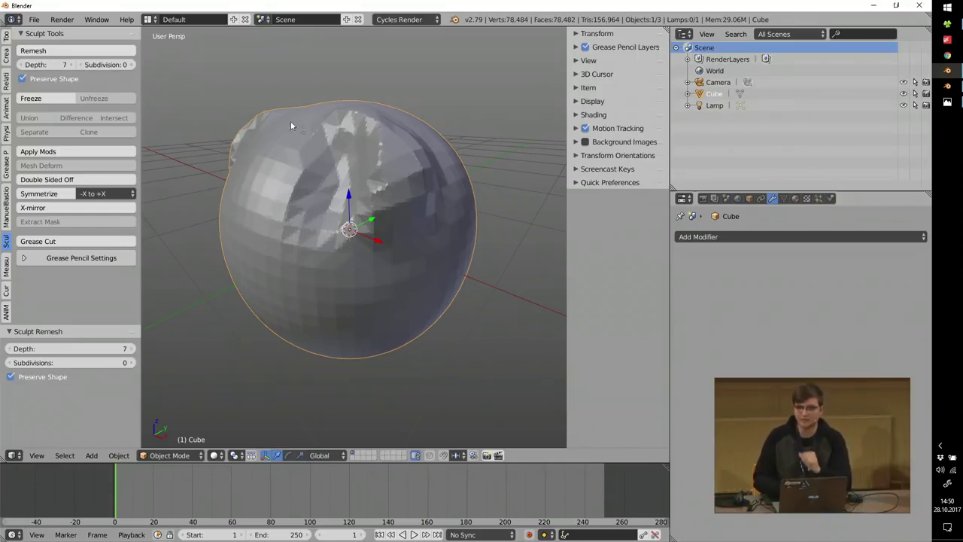
pyautogui.moveTo(334, 201); pyautogui.dragTo(349, 217, button='middle')
pyautogui.scroll(2, 350, 217)
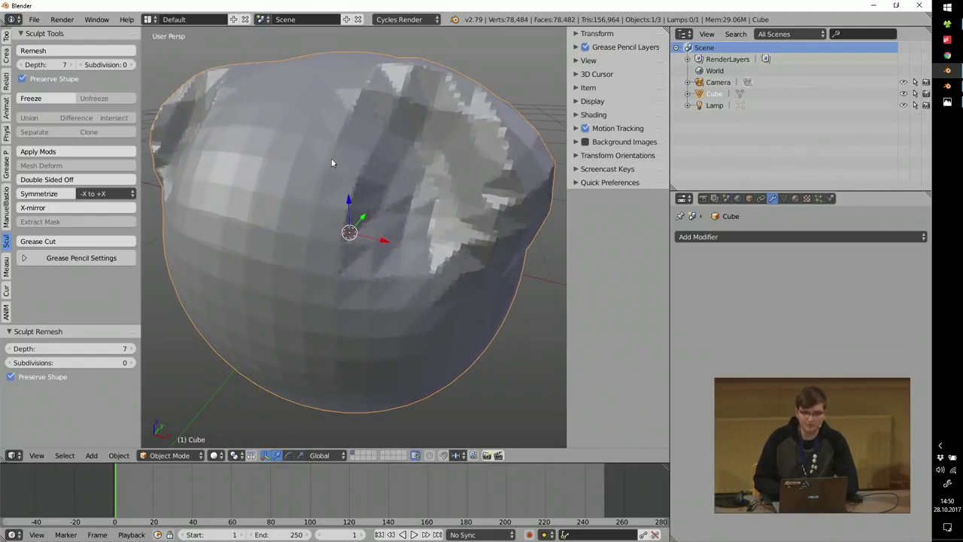
# Switch to File Explorer, launch Instant Meshes from the instant-meshes-windows folder to view its interface, and close it.
pyautogui.click(947, 25)
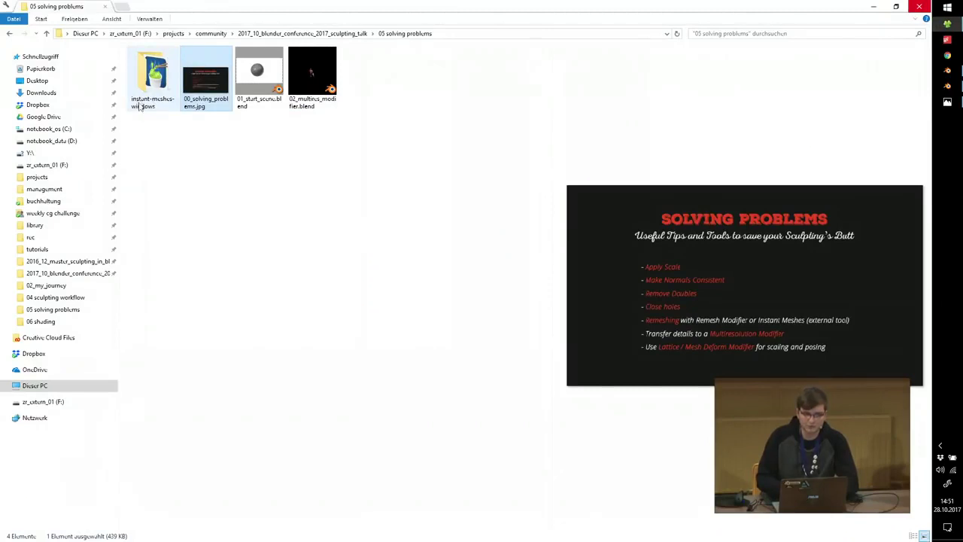
pyautogui.click(155, 88)
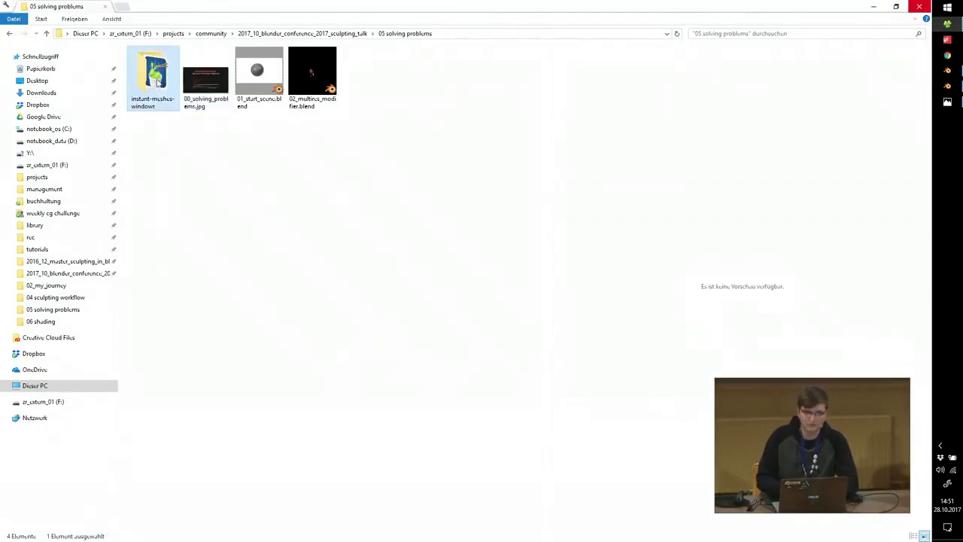
pyautogui.doubleClick(156, 82)
pyautogui.doubleClick(161, 64)
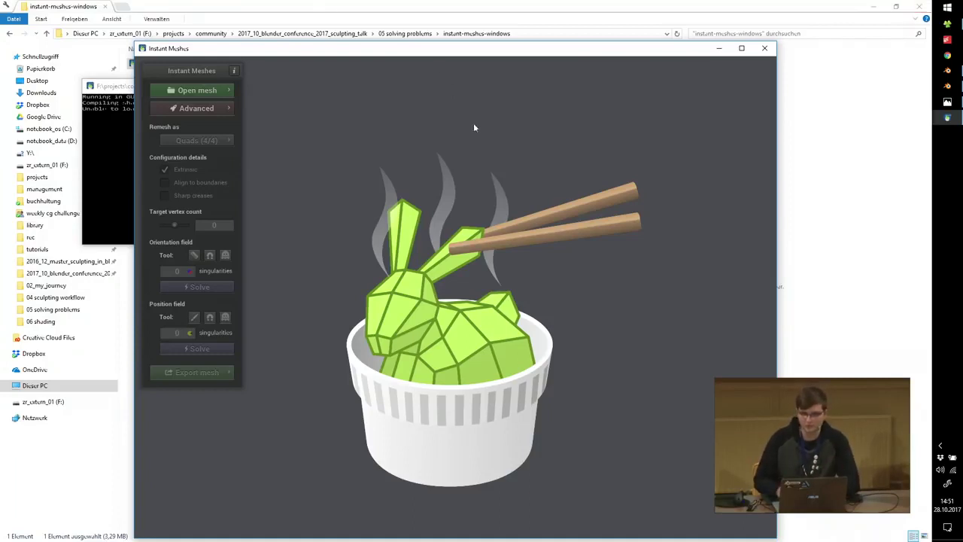
pyautogui.click(764, 48)
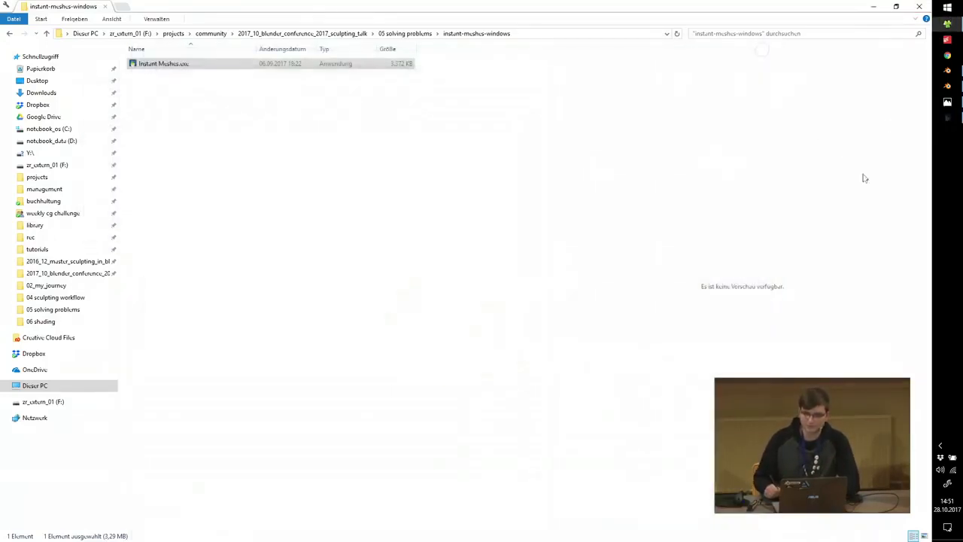
# Close the second Blender window, and review the 00_solving_problems.jpg slide before closing it.
pyautogui.click(949, 88)
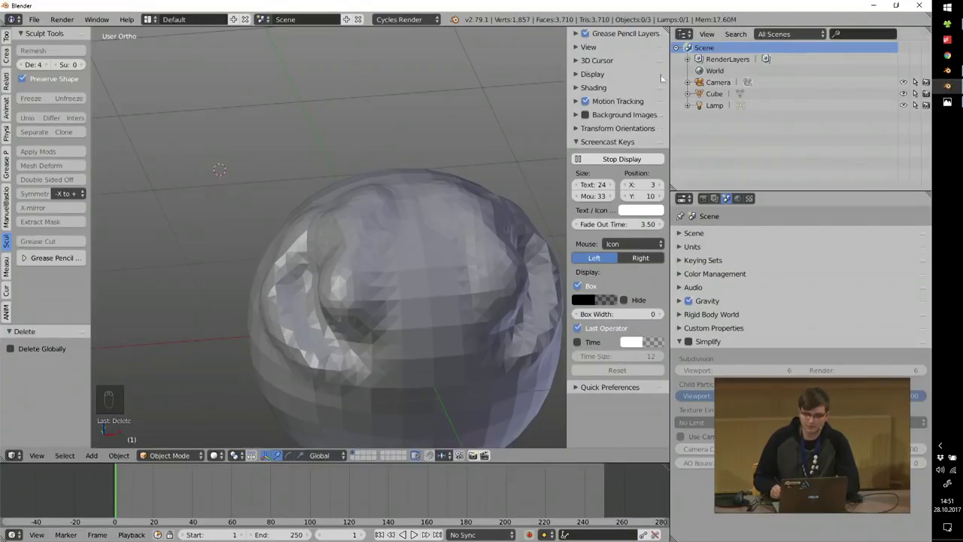
pyautogui.click(919, 5)
pyautogui.click(460, 315)
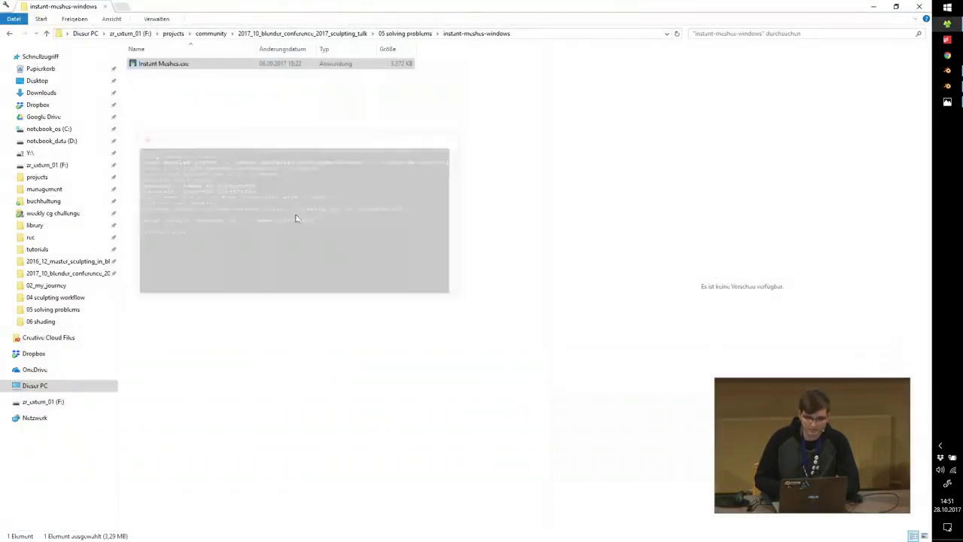
pyautogui.click(946, 103)
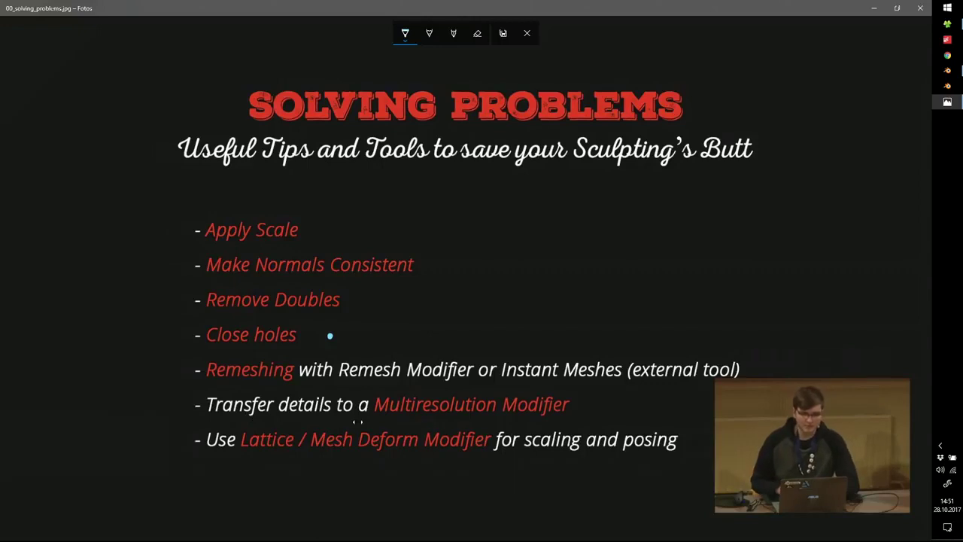
pyautogui.click(919, 7)
# Open 02_multires_modifier.blend from the 05 solving problems folder in Blender.
pyautogui.click(413, 34)
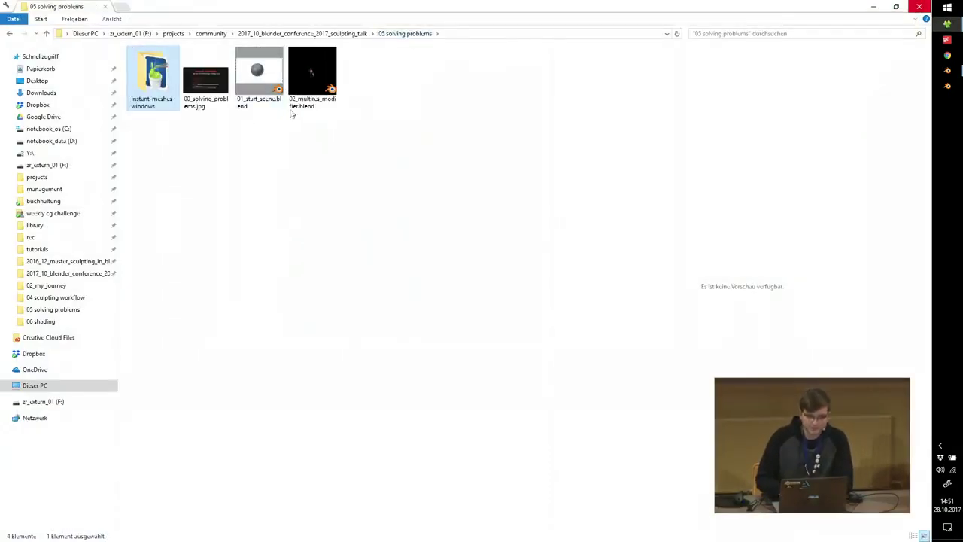
pyautogui.doubleClick(310, 72)
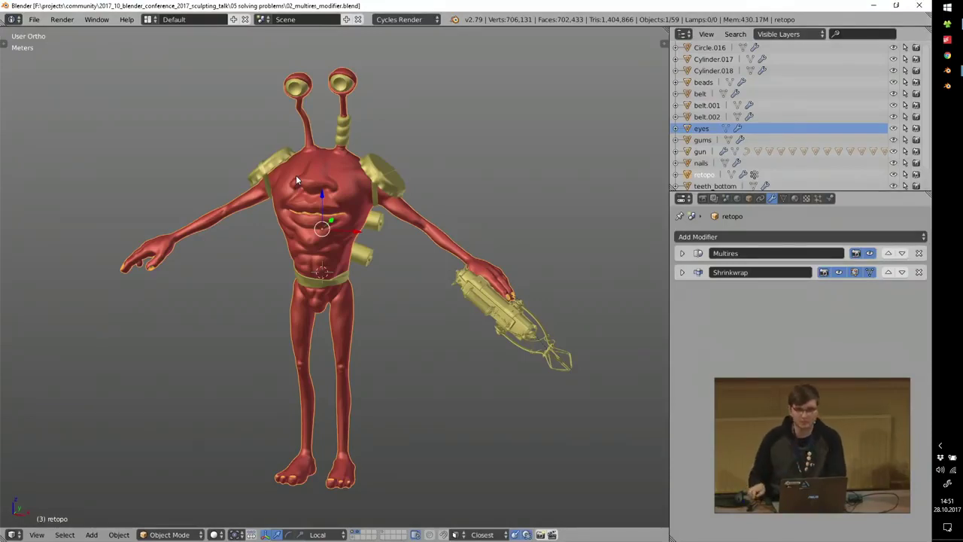
pyautogui.scroll(3, 303, 209)
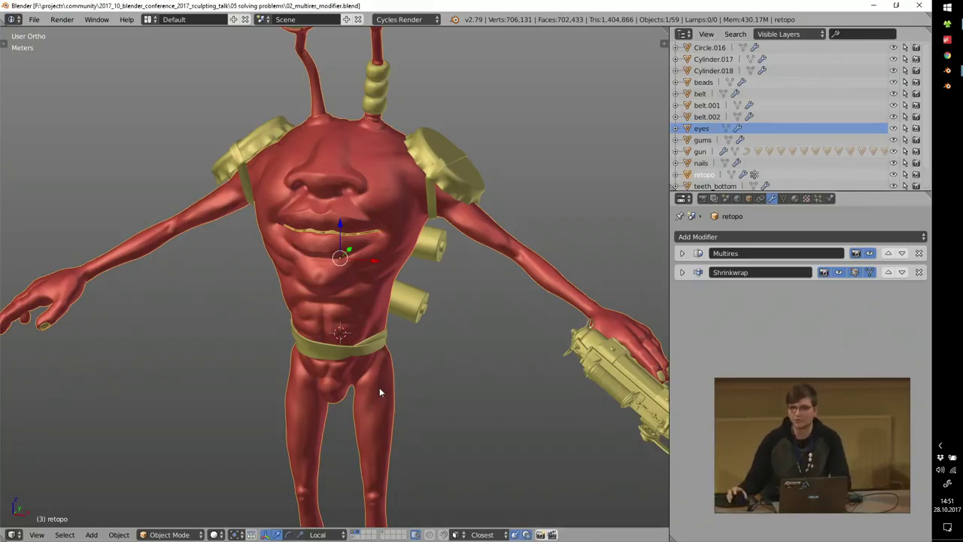
pyautogui.scroll(3, 370, 282)
pyautogui.keyDown('shift'); pyautogui.moveTo(343, 228); pyautogui.dragTo(368, 340, button='middle'); pyautogui.keyUp('shift')
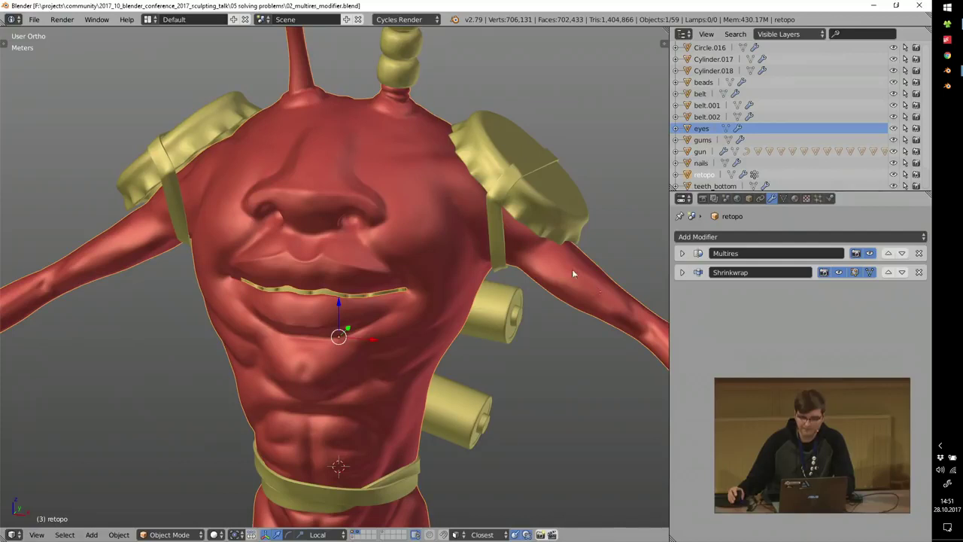
# Show the layer with the retopo mesh alone and the layer with the high sculpt, and compare both models.
pyautogui.click(353, 535)
pyautogui.scroll(-4, 402, 284)
pyautogui.moveTo(429, 368); pyautogui.dragTo(263, 351, button='middle')
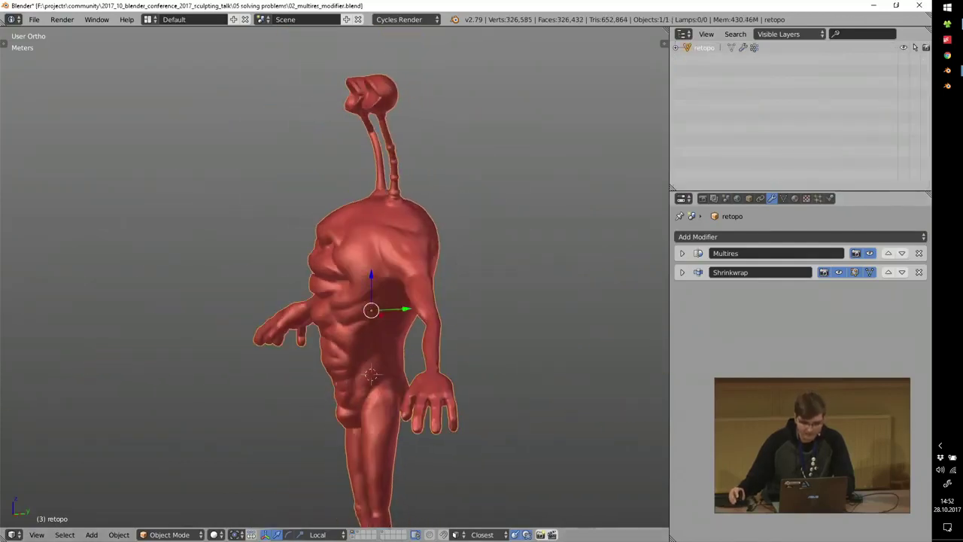
pyautogui.click(354, 531)
pyautogui.scroll(2, 380, 249)
pyautogui.moveTo(334, 257); pyautogui.dragTo(423, 265, button='middle')
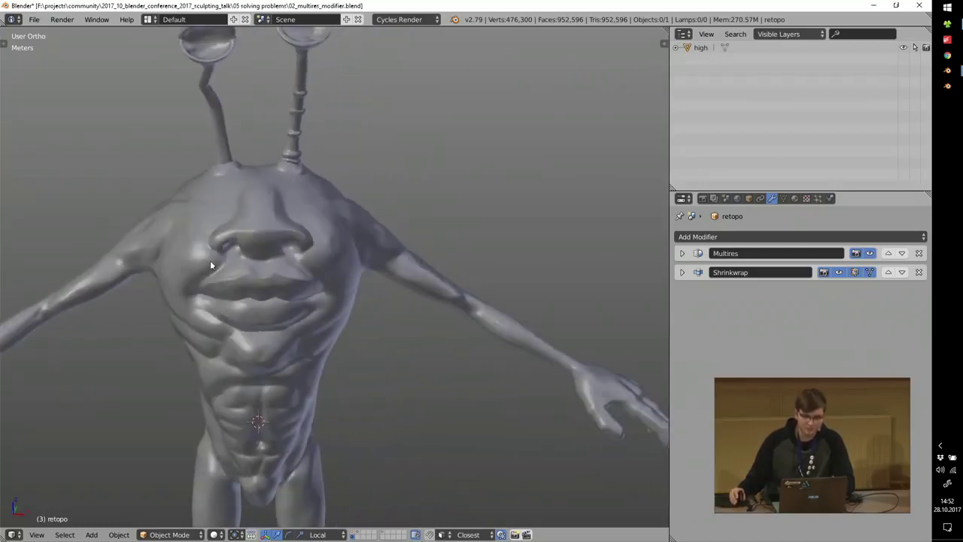
pyautogui.scroll(5, 238, 275)
pyautogui.scroll(-7, 239, 276)
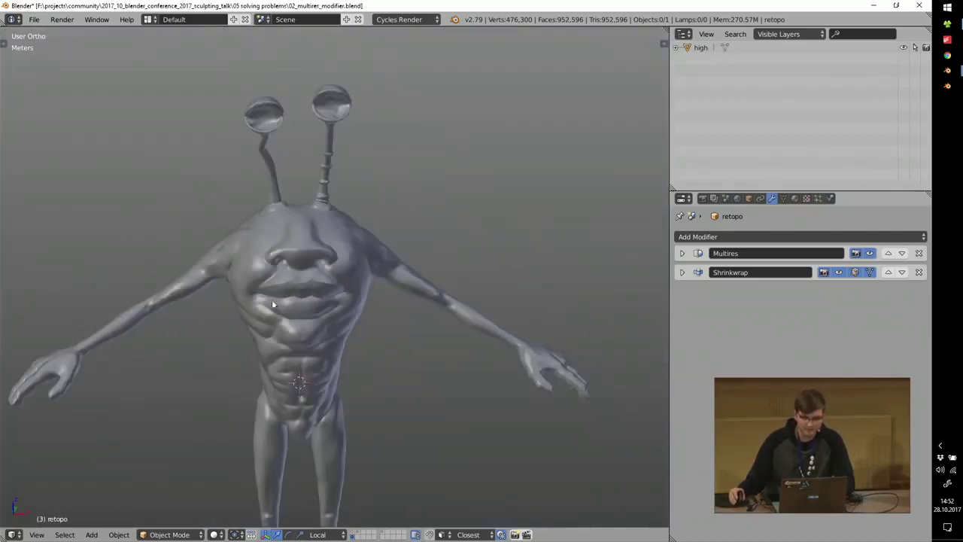
pyautogui.moveTo(273, 304); pyautogui.dragTo(363, 316, button='middle')
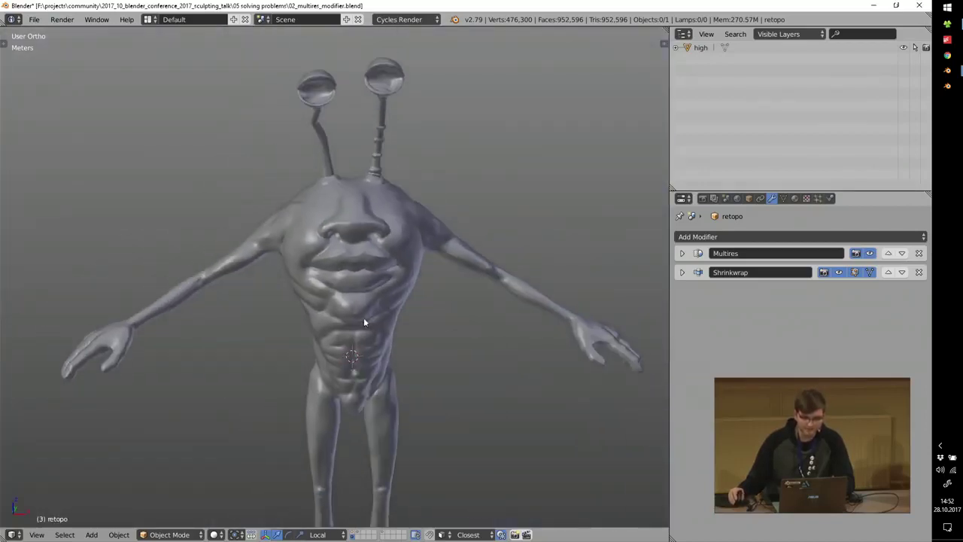
# Show the retopo mesh in Edit Mode and disable the viewport display of its Multires and Shrinkwrap modifiers.
pyautogui.click(354, 534)
pyautogui.press('Tab')
pyautogui.click(441, 188)
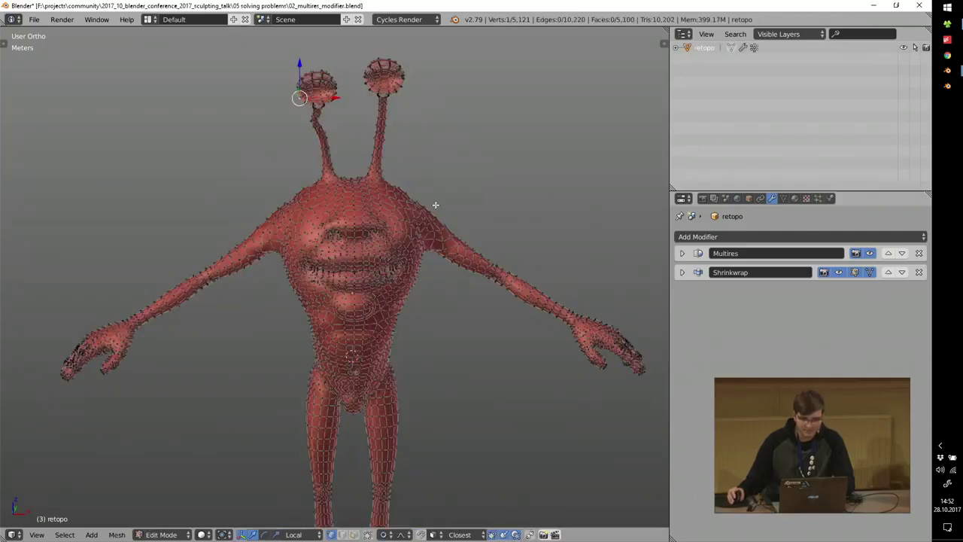
pyautogui.click(839, 272)
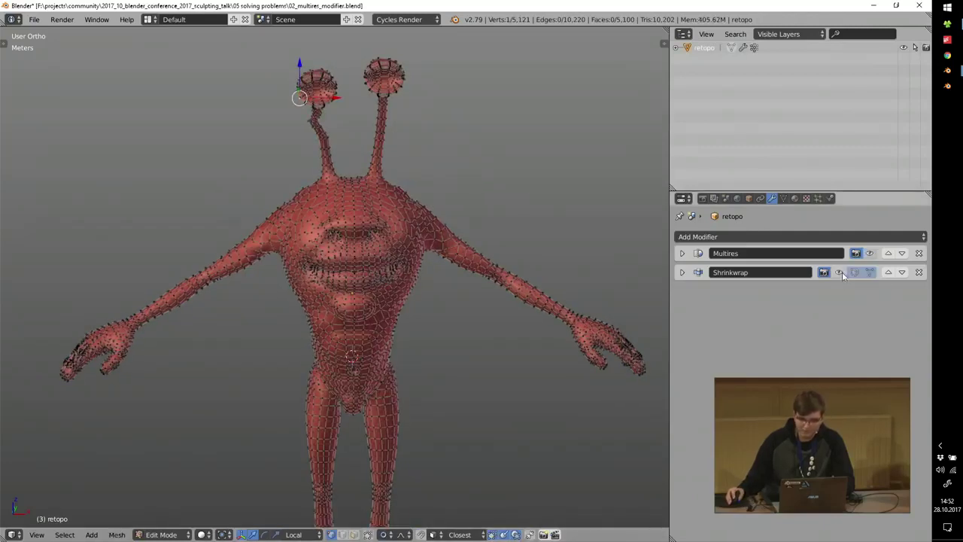
pyautogui.scroll(4, 385, 233)
pyautogui.moveTo(378, 225); pyautogui.dragTo(458, 271, button='middle')
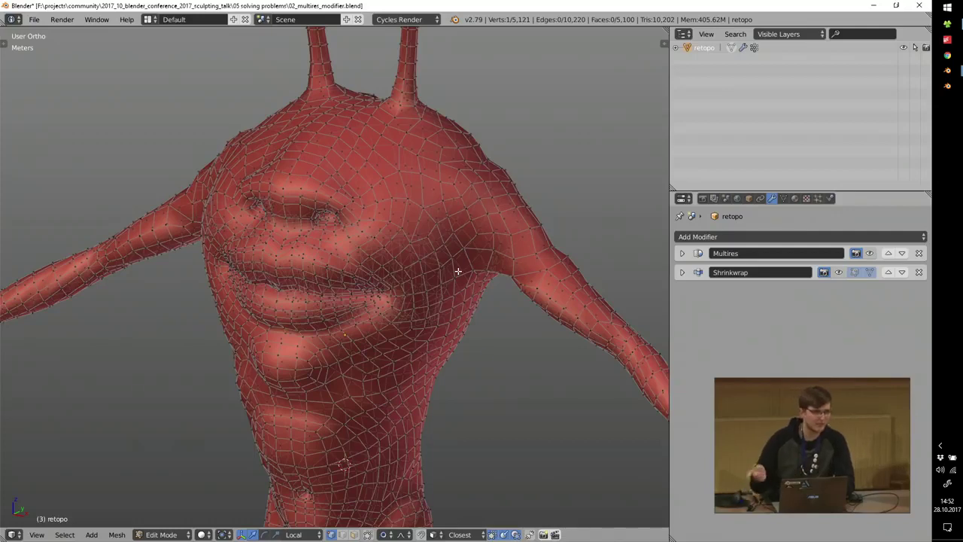
# Check the retopo base shape in Object Mode, and select its entire mesh in Edit Mode.
pyautogui.press('Tab')
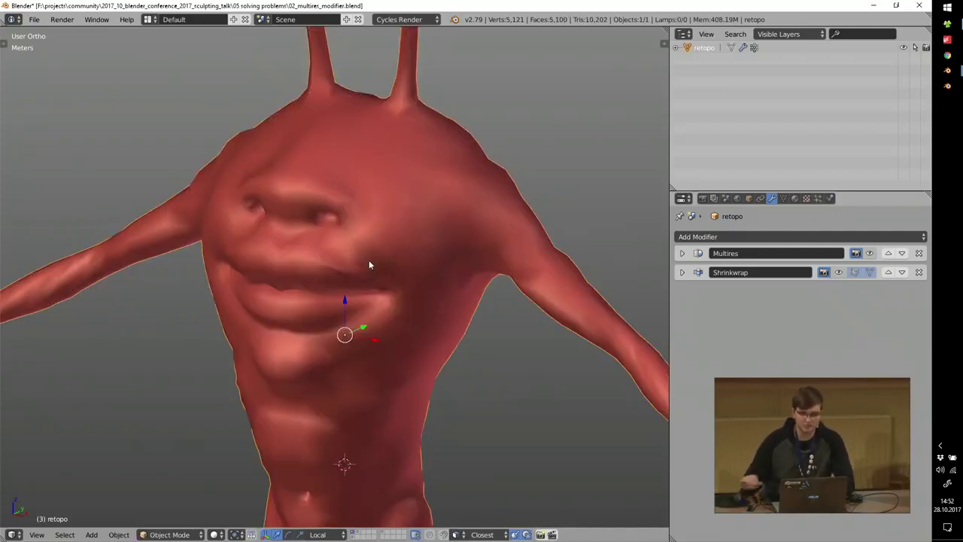
pyautogui.scroll(-5, 366, 262)
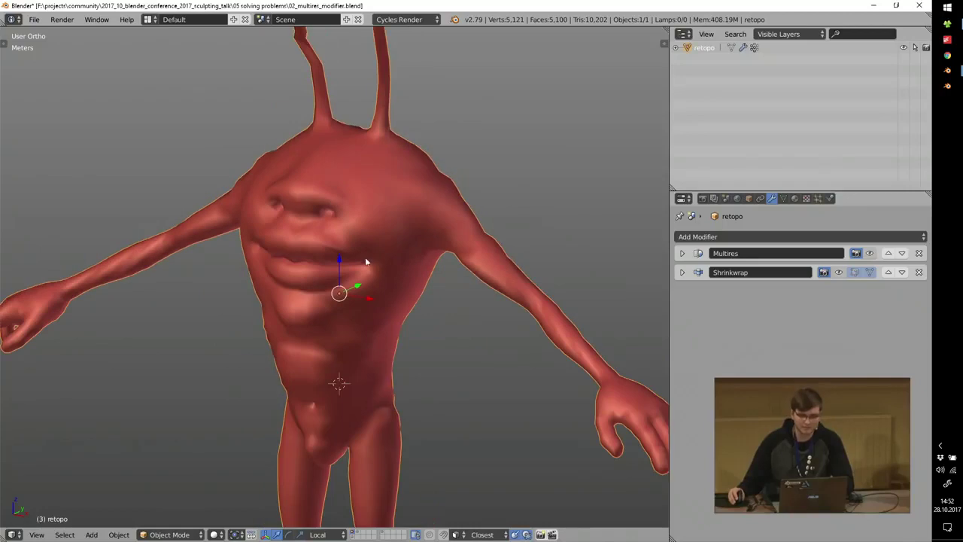
pyautogui.moveTo(385, 233); pyautogui.dragTo(386, 206, button='middle')
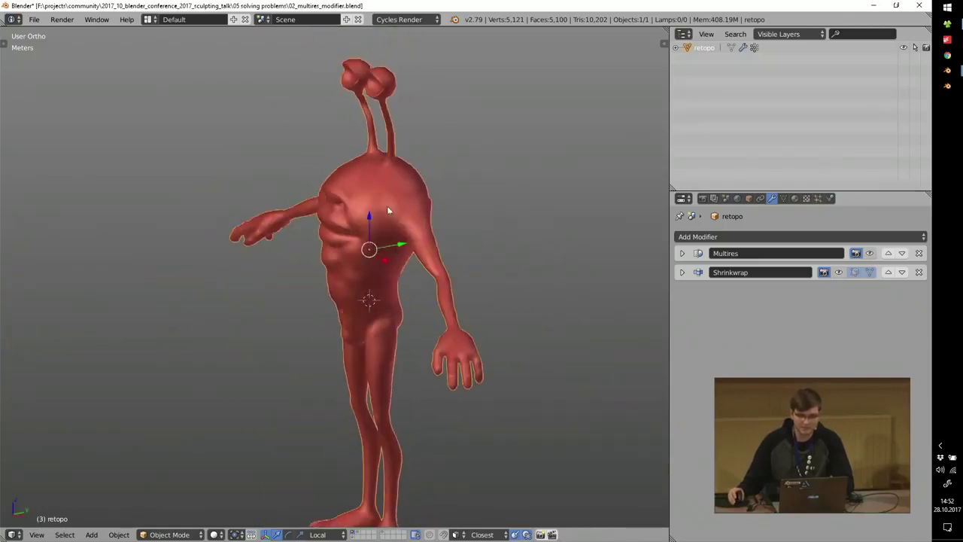
pyautogui.scroll(4, 379, 211)
pyautogui.press('Tab')
pyautogui.click(562, 188)
pyautogui.press('a')
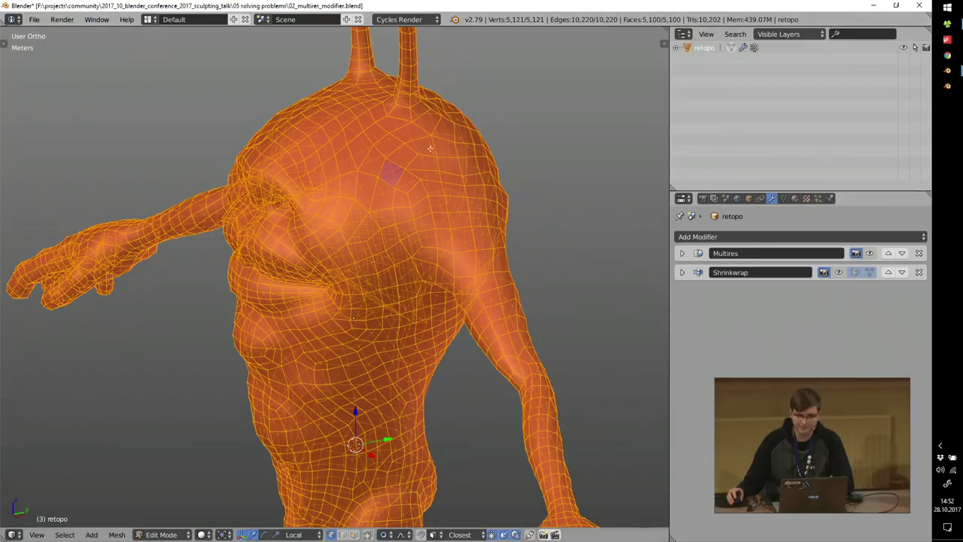
# Return to Object Mode and inspect the high sculpt alone on its layer.
pyautogui.press('Tab')
pyautogui.click(420, 237)
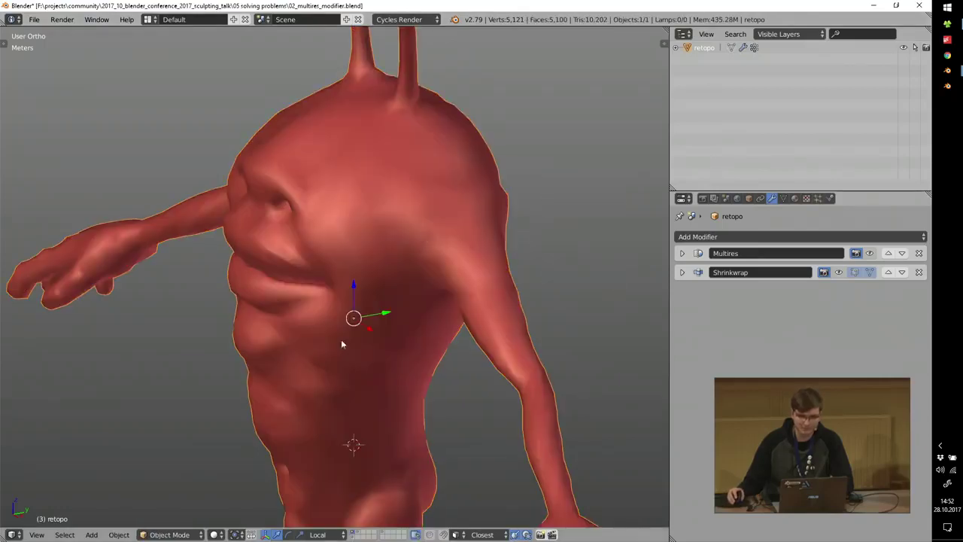
pyautogui.press('2')
pyautogui.rightClick(384, 191)
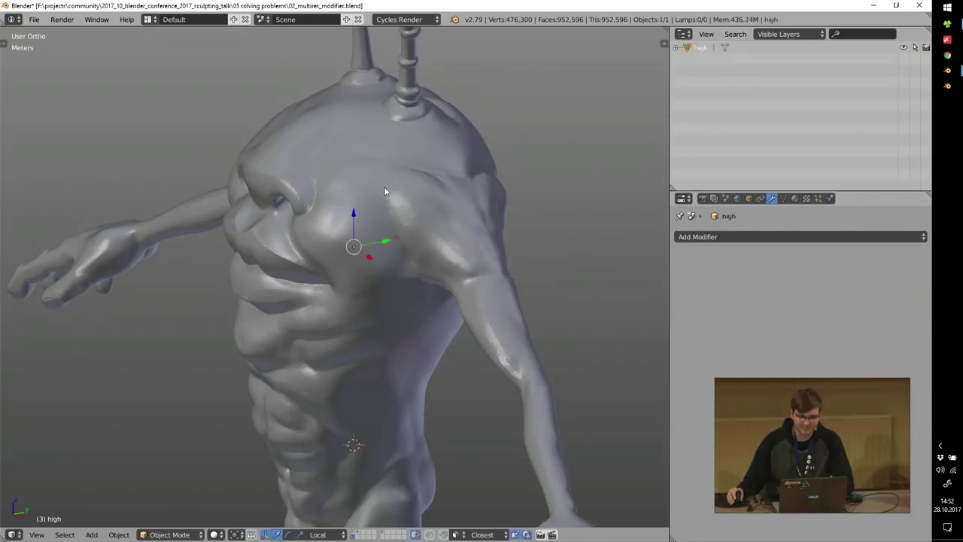
pyautogui.scroll(-3, 384, 191)
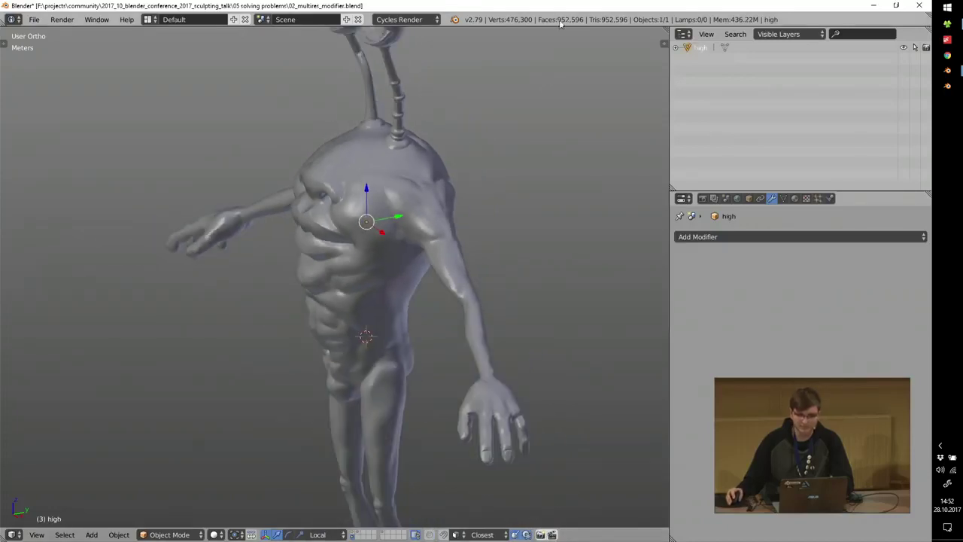
pyautogui.scroll(4, 375, 117)
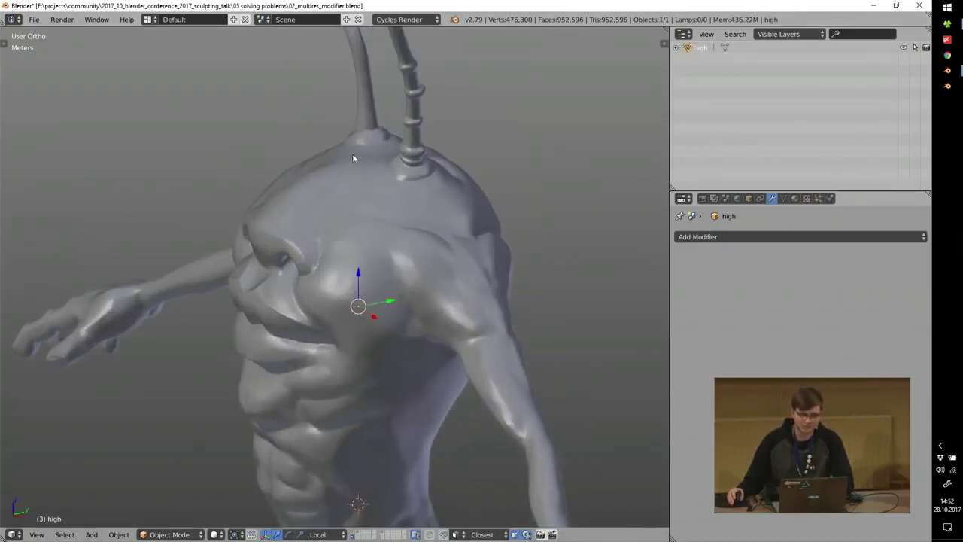
# Select the retopo mesh on its own layer, and display the high sculpt's layer together with it.
pyautogui.click(353, 531)
pyautogui.moveTo(357, 140); pyautogui.dragTo(410, 186, button='middle')
pyautogui.rightClick(411, 187)
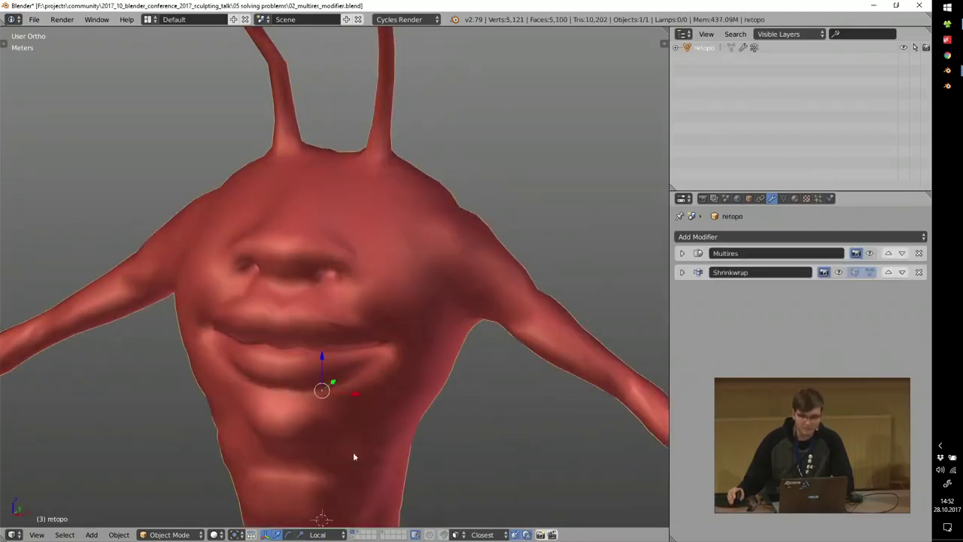
pyautogui.keyDown('shift'); pyautogui.click(354, 531); pyautogui.keyUp('shift')
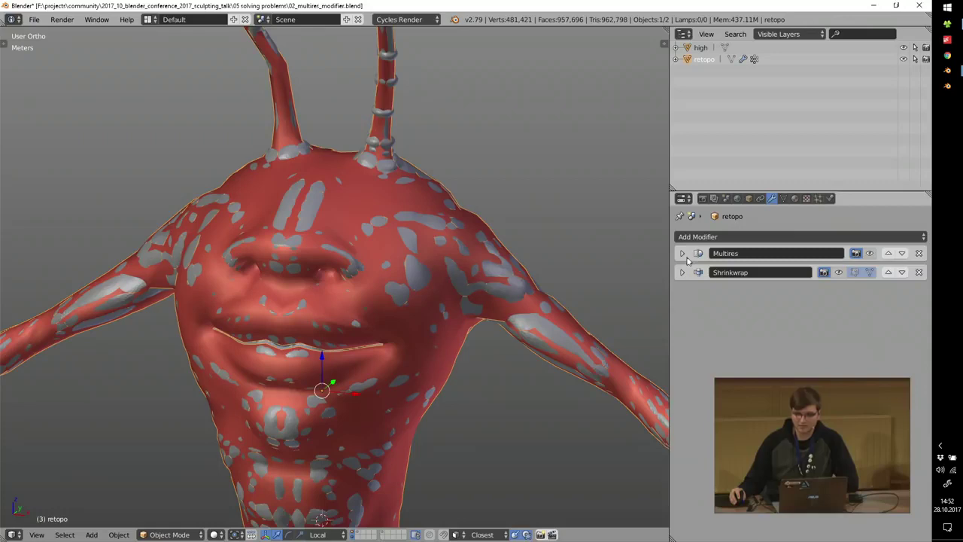
# Remove the existing Multires and Shrinkwrap modifiers from the retopo mesh.
pyautogui.click(683, 254)
pyautogui.click(919, 253)
pyautogui.click(919, 254)
# Add a Multiresolution modifier to the retopo mesh, subdivide it three times, and view the result with only the retopo layer shown.
pyautogui.click(699, 237)
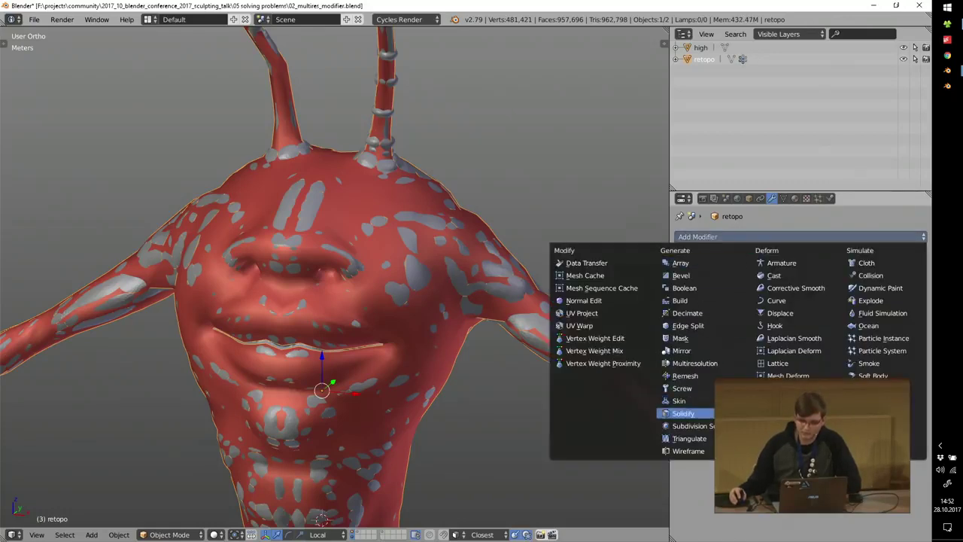
pyautogui.click(715, 363)
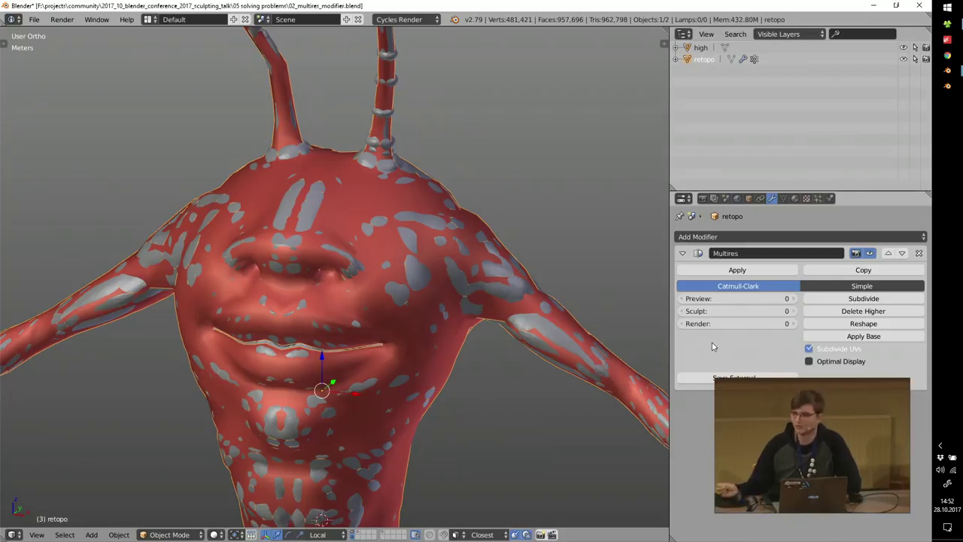
pyautogui.click(851, 299)
pyautogui.click(850, 298)
pyautogui.click(847, 304)
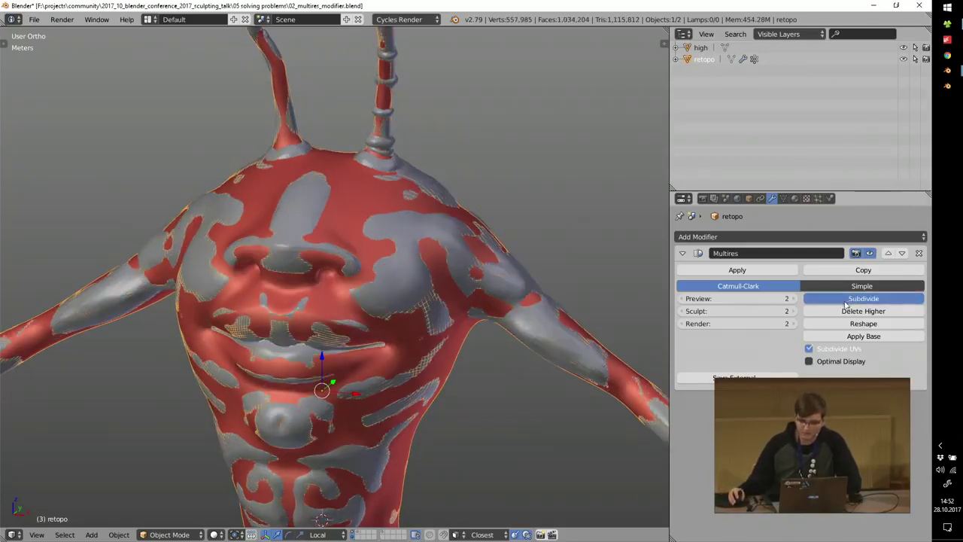
pyautogui.click(359, 531)
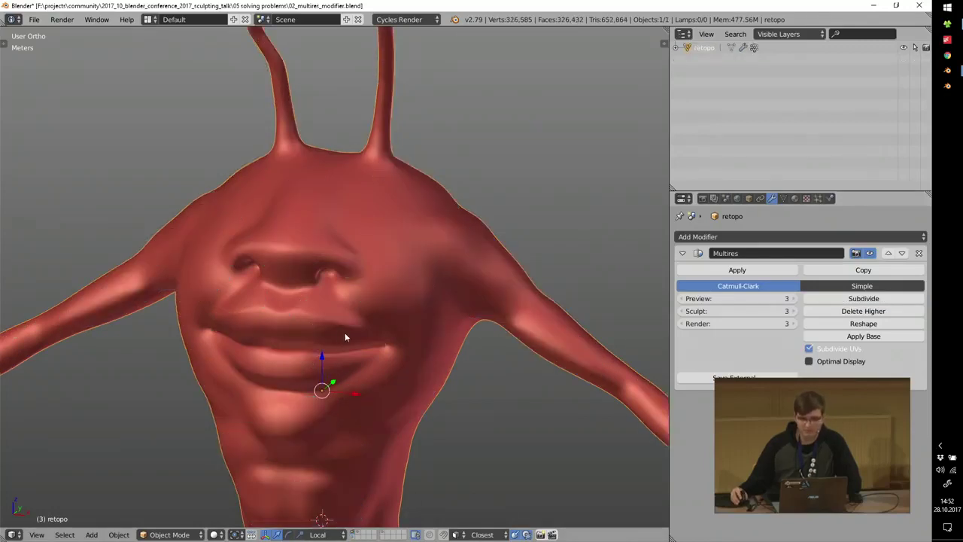
pyautogui.scroll(-4, 345, 334)
pyautogui.moveTo(370, 338); pyautogui.dragTo(355, 348, button='middle')
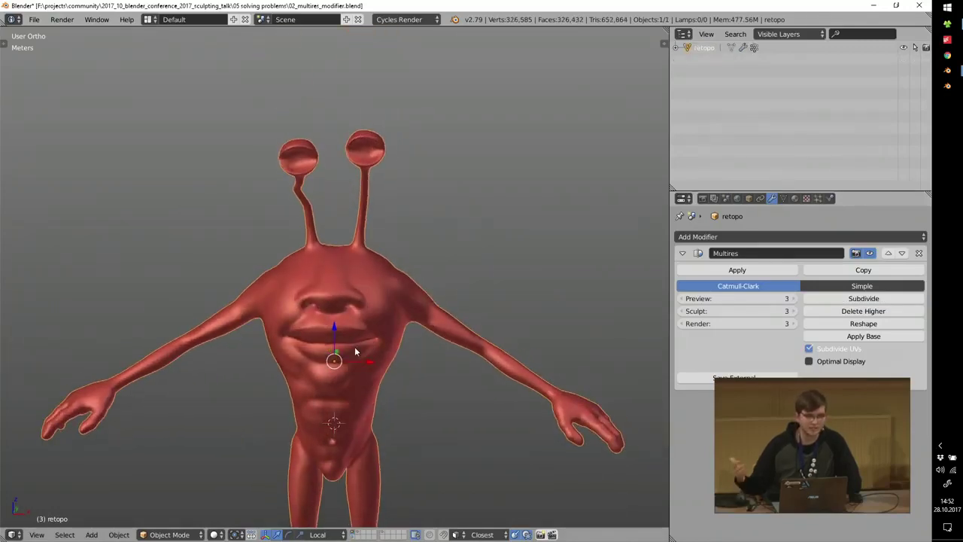
# Add a Shrinkwrap modifier below the Multires modifier, and set its target to the object high with both layers shown.
pyautogui.click(683, 253)
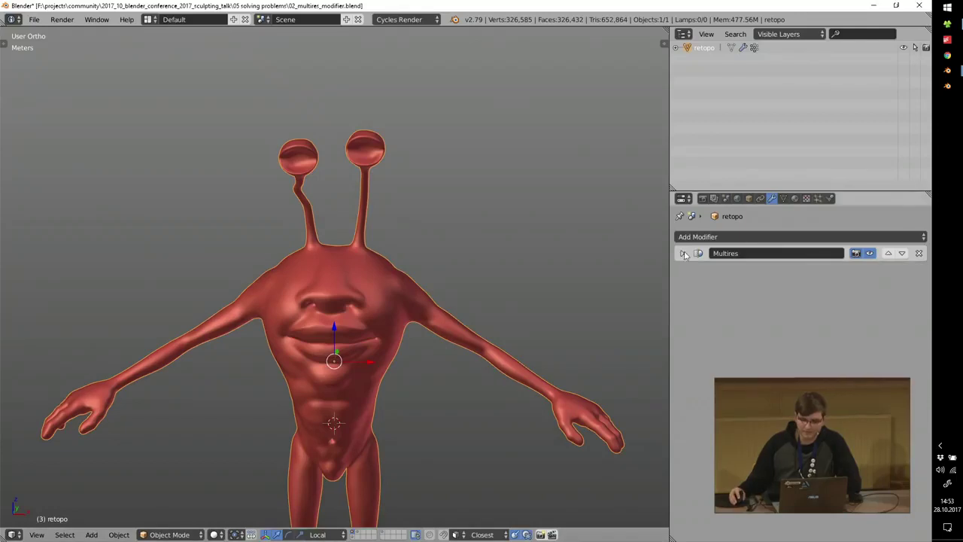
pyautogui.click(724, 237)
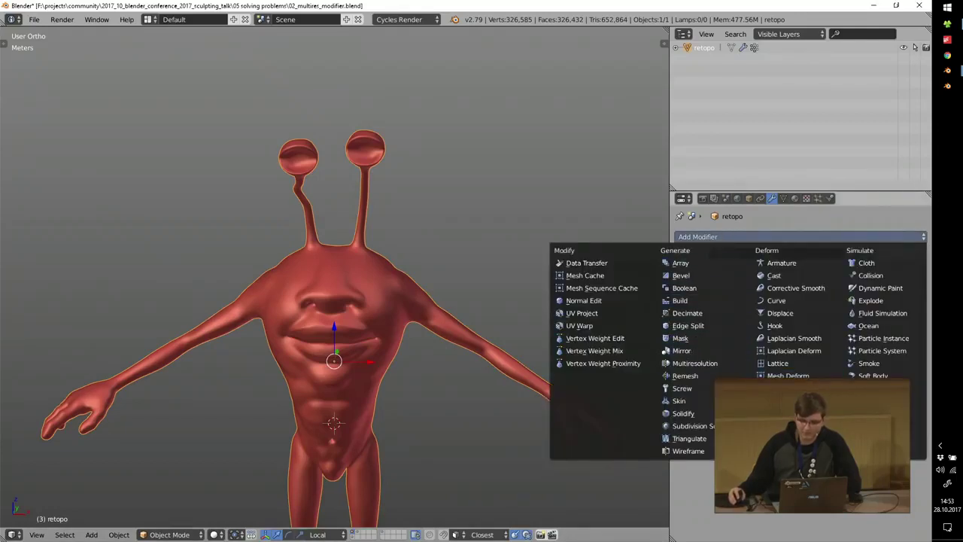
pyautogui.click(786, 389)
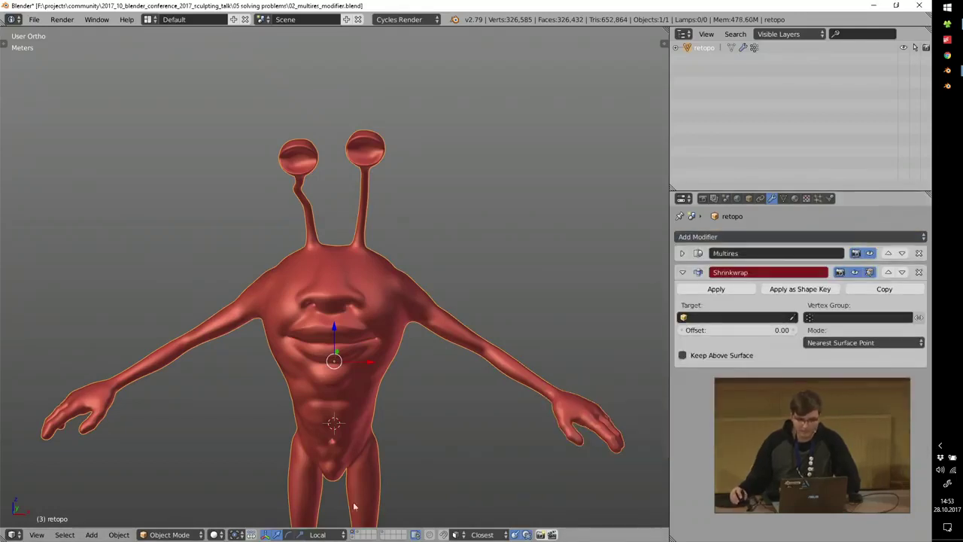
pyautogui.keyDown('shift'); pyautogui.click(354, 535); pyautogui.keyUp('shift')
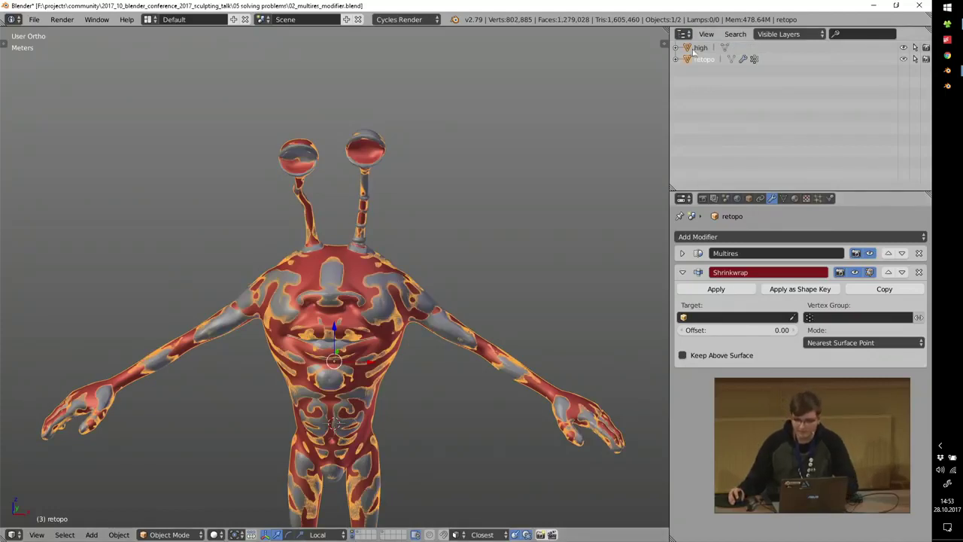
pyautogui.click(707, 319)
pyautogui.write('hi')
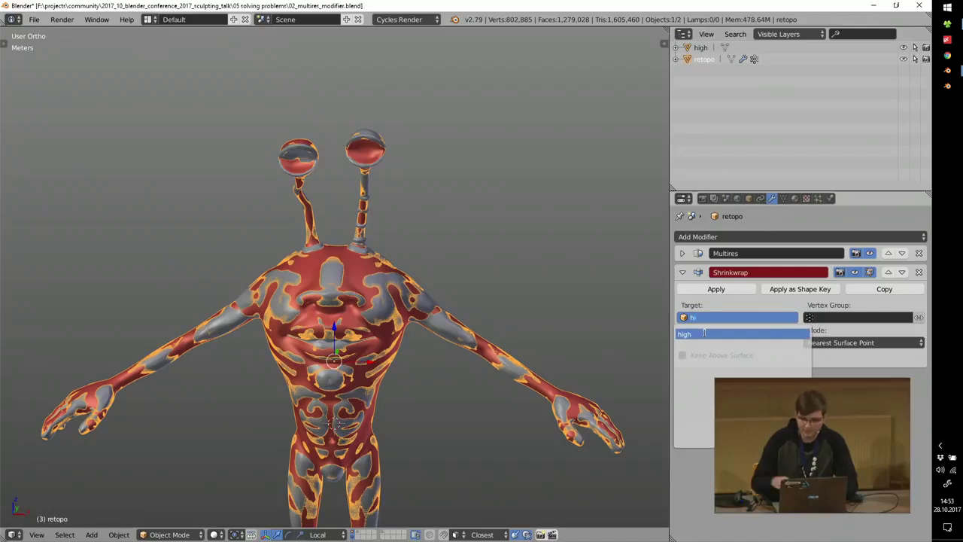
pyautogui.click(706, 335)
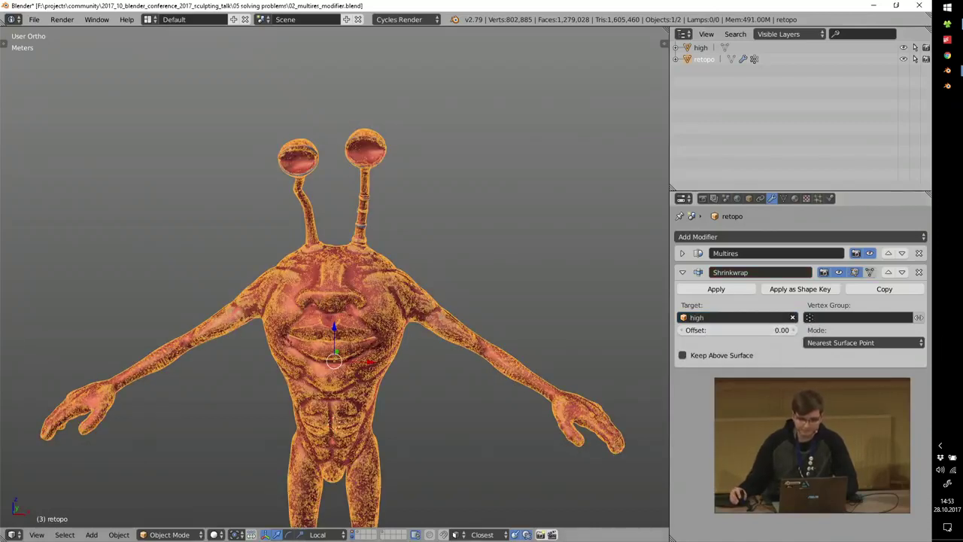
# Show only the retopo layer, and examine the shrinkwrapped surface around the mouth and nose for projection errors.
pyautogui.click(355, 532)
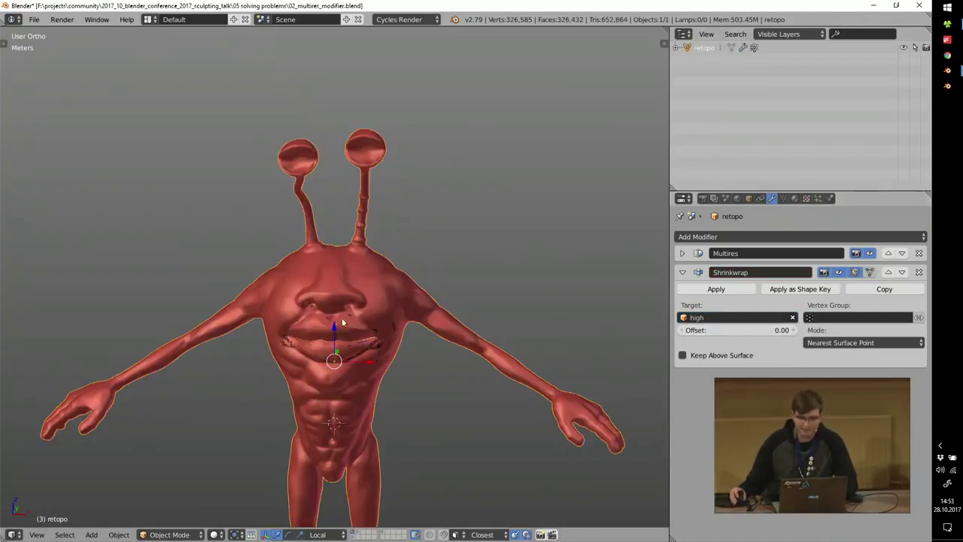
pyautogui.scroll(4, 341, 326)
pyautogui.moveTo(434, 280); pyautogui.dragTo(413, 280, button='middle')
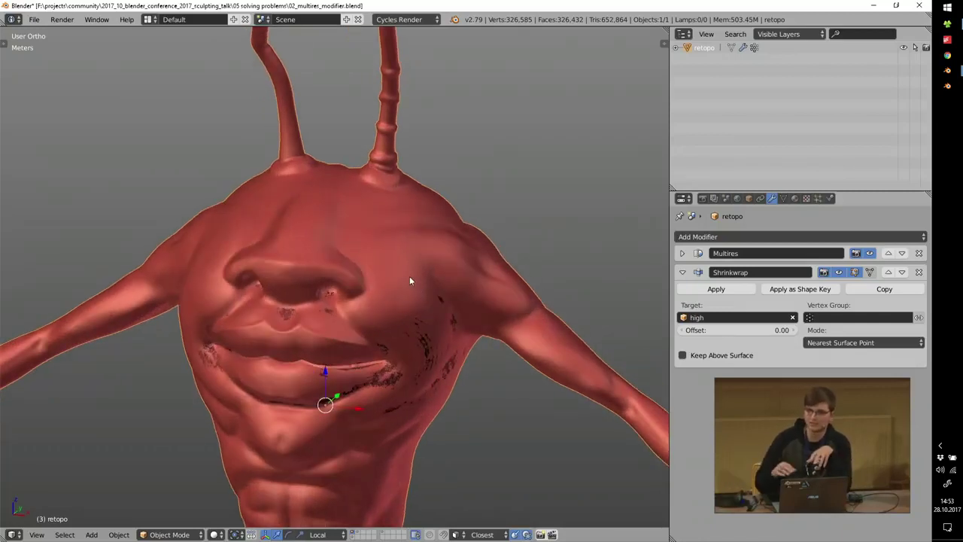
pyautogui.scroll(5, 407, 260)
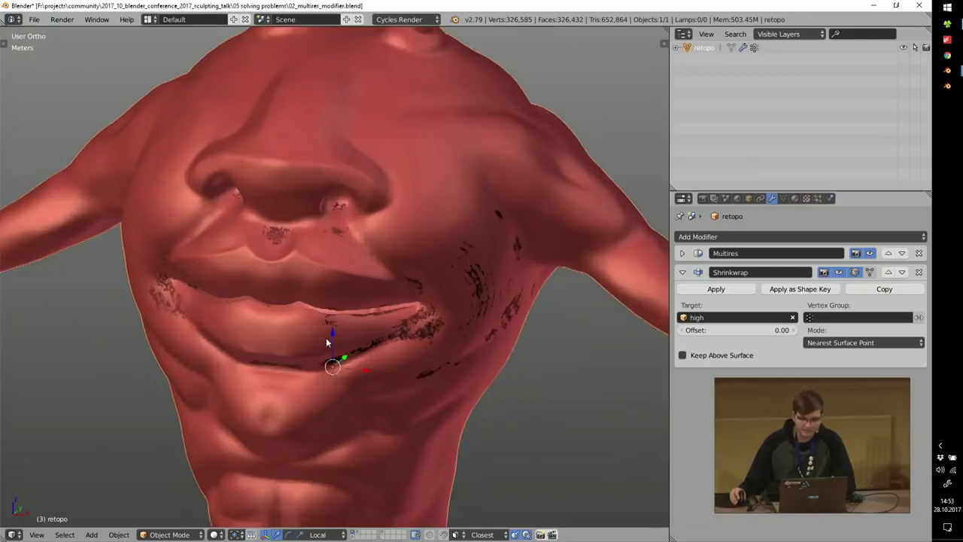
pyautogui.scroll(-3, 454, 324)
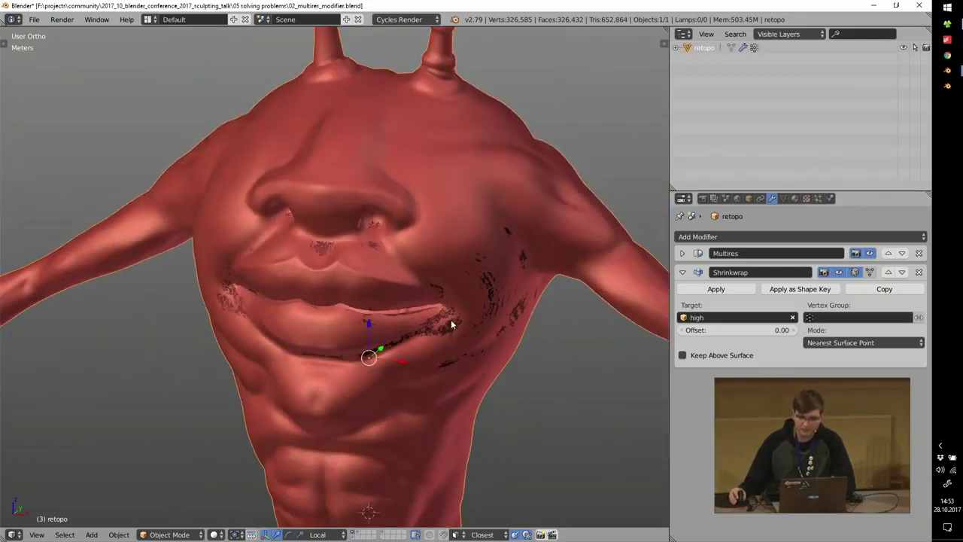
# Disable the Shrinkwrap modifier's viewport display, and fly through the mouth cavity in perspective view to examine its interior.
pyautogui.click(839, 273)
pyautogui.scroll(4, 350, 292)
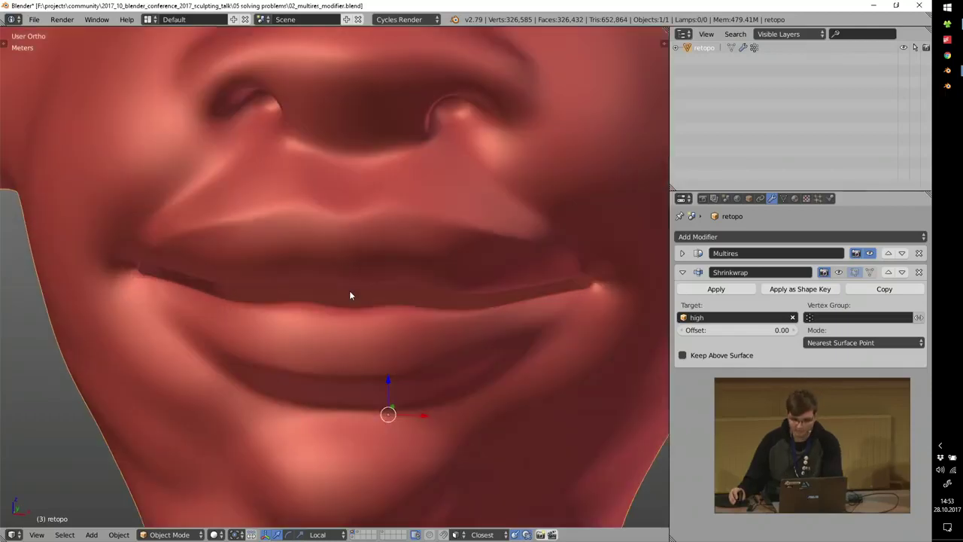
pyautogui.press('KP_5')
pyautogui.hotkey('shift', 'f')
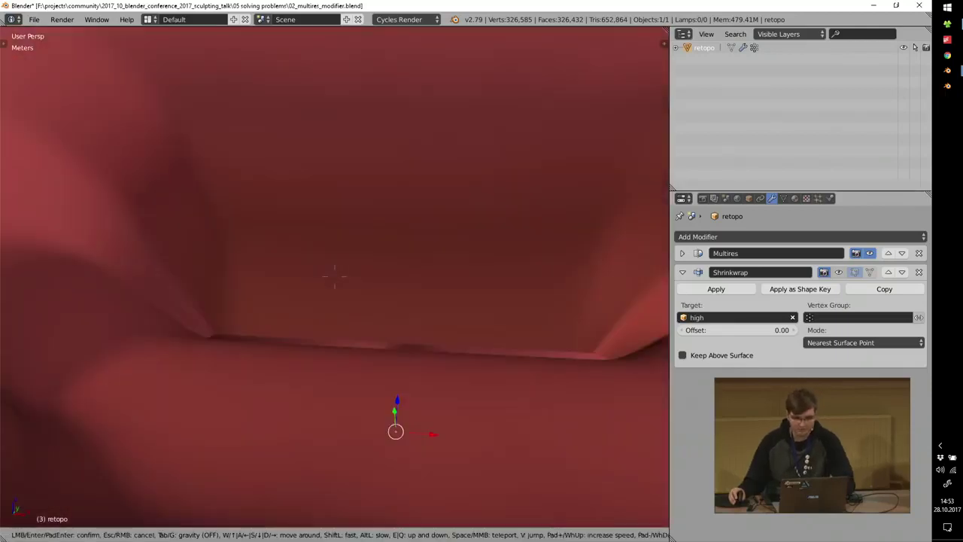
pyautogui.press('w')
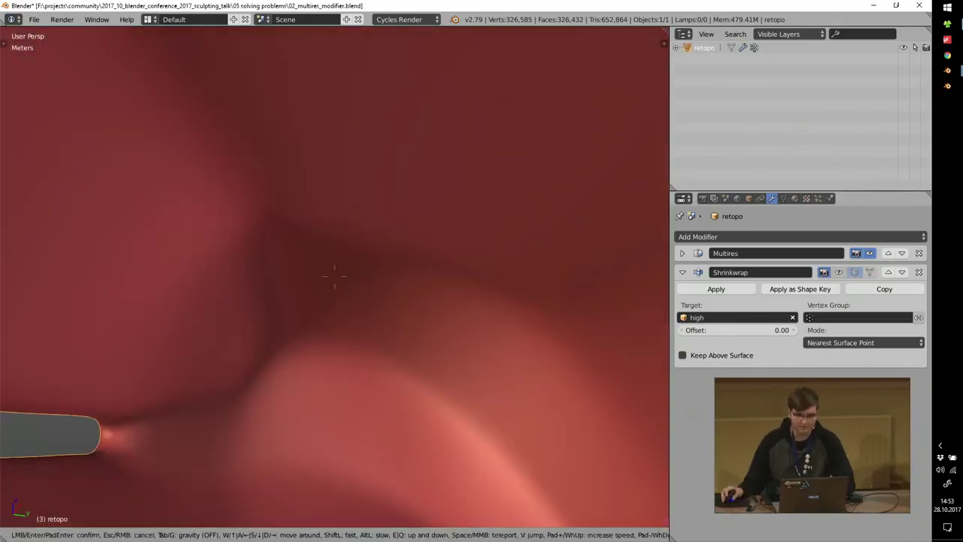
pyautogui.press('s')
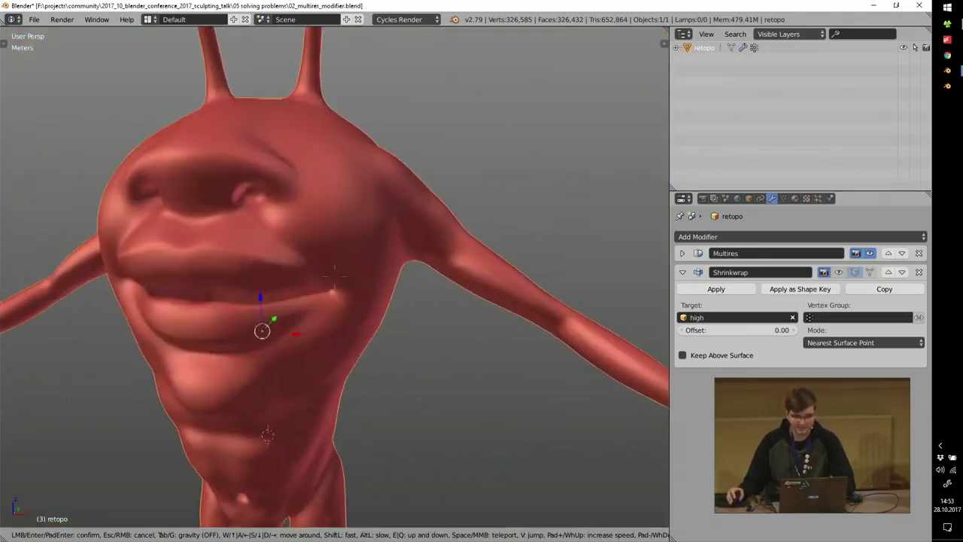
pyautogui.click(334, 276)
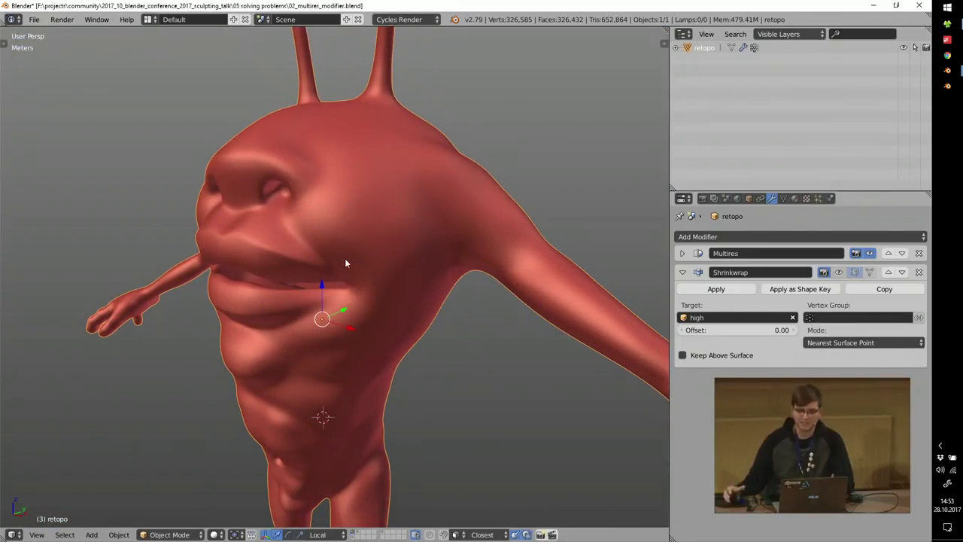
# Check the retopo mesh's "mouth cavity excluded" vertex group in Edit Mode, and return to Object Mode.
pyautogui.press('Tab')
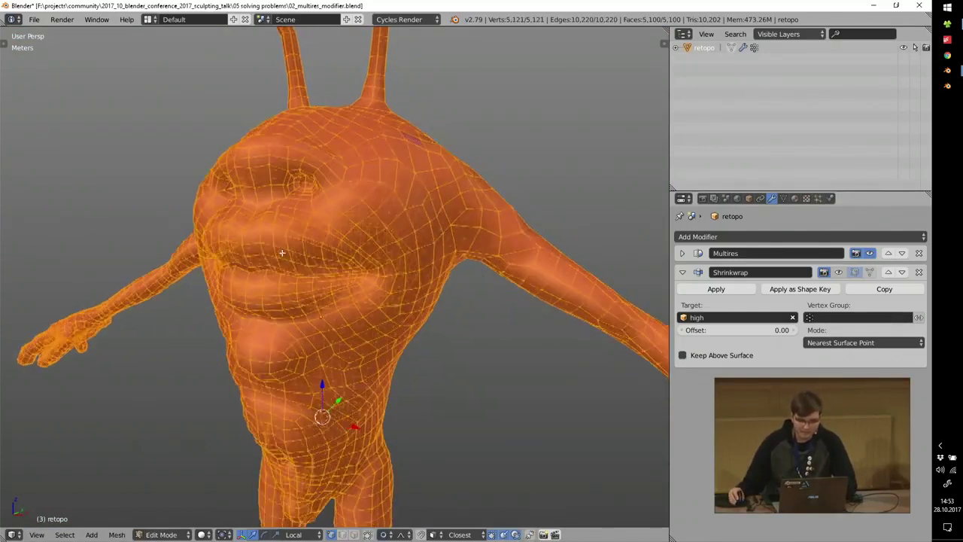
pyautogui.moveTo(282, 253); pyautogui.dragTo(289, 254, button='middle')
pyautogui.click(783, 198)
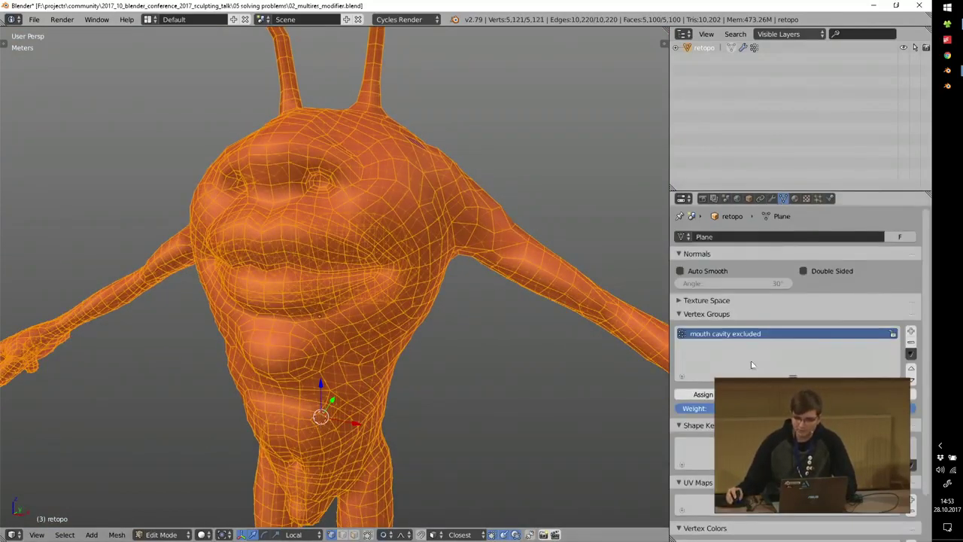
pyautogui.click(702, 198)
pyautogui.moveTo(281, 223); pyautogui.dragTo(273, 220, button='middle')
pyautogui.press('Tab')
pyautogui.click(185, 271)
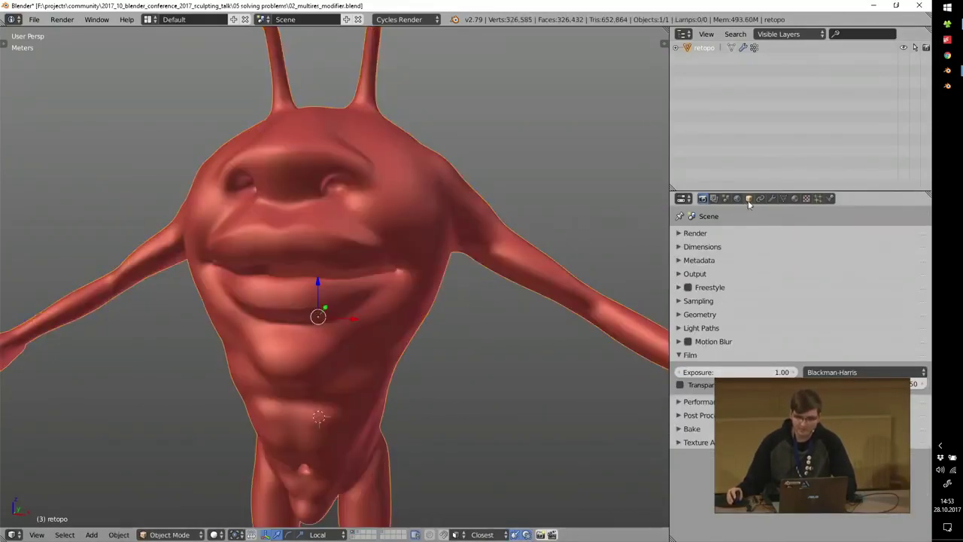
# Limit the Shrinkwrap modifier to the "mouth cavity excluded" vertex group, re-enable its viewport display, and check the mouth area.
pyautogui.click(774, 199)
pyautogui.click(827, 322)
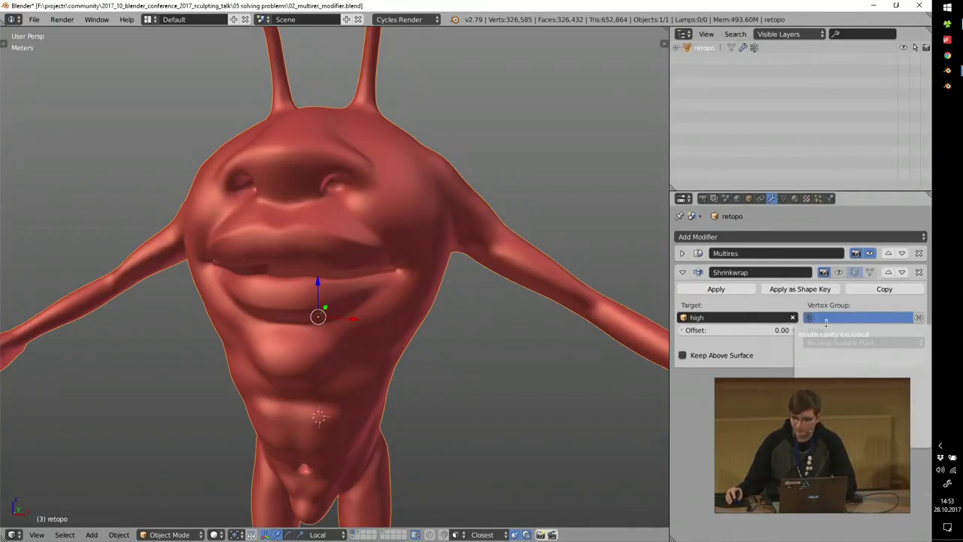
pyautogui.click(818, 336)
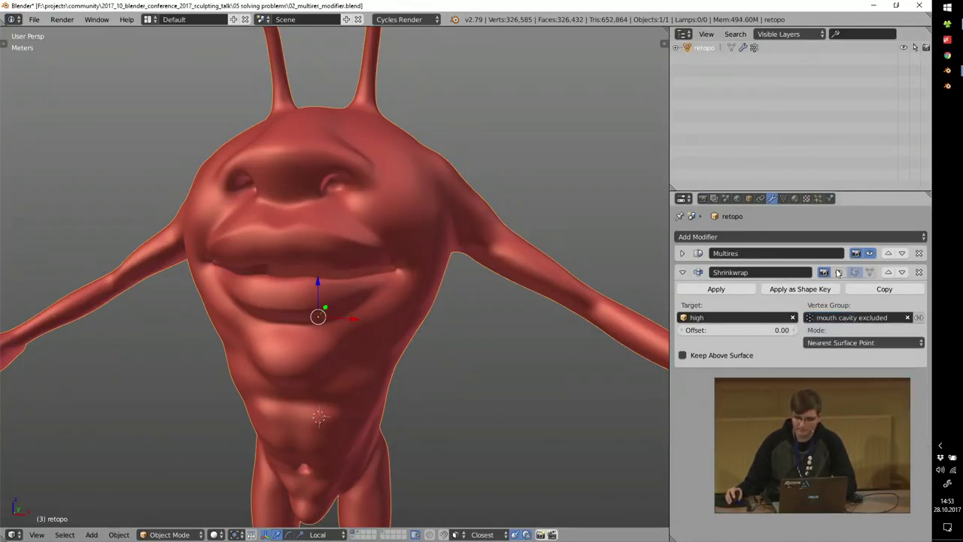
pyautogui.moveTo(290, 265); pyautogui.dragTo(349, 277, button='middle')
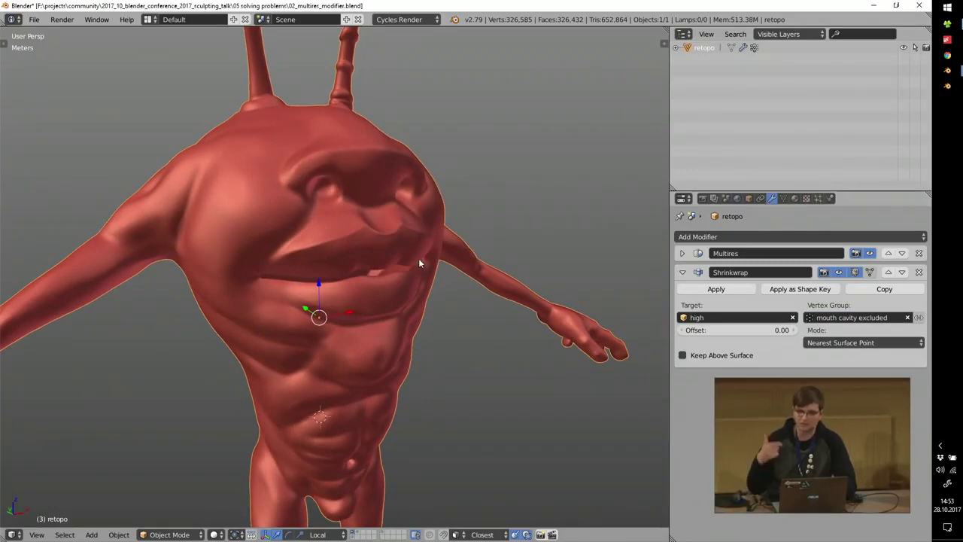
pyautogui.moveTo(418, 258)
pyautogui.mouseDown(button='middle')
pyautogui.moveTo(387, 252)
pyautogui.moveTo(376, 278)
pyautogui.moveTo(661, 282)
pyautogui.mouseUp(button='middle')
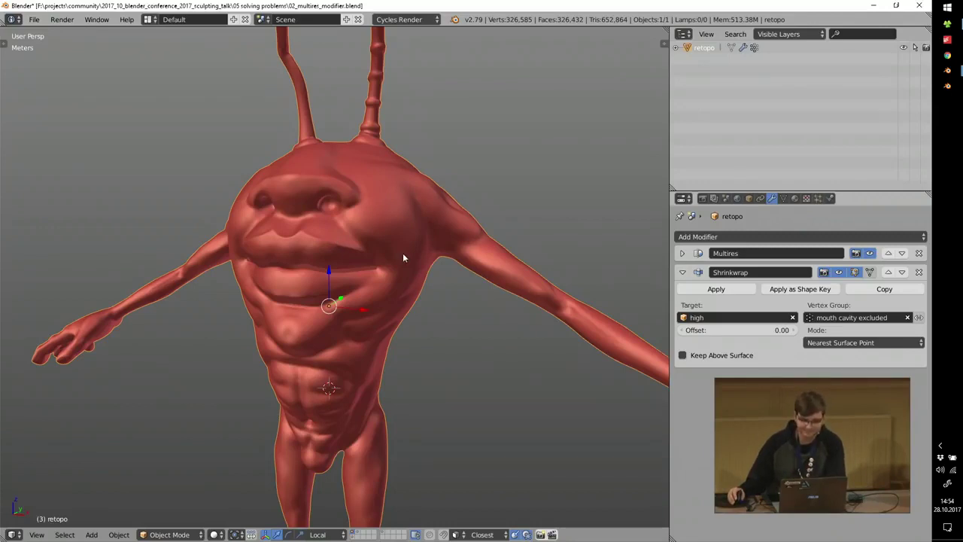
# Switch to the file explorer, and open 02_multires_modifier.blend from the 05 solving problems folder in Blender again.
pyautogui.click(947, 23)
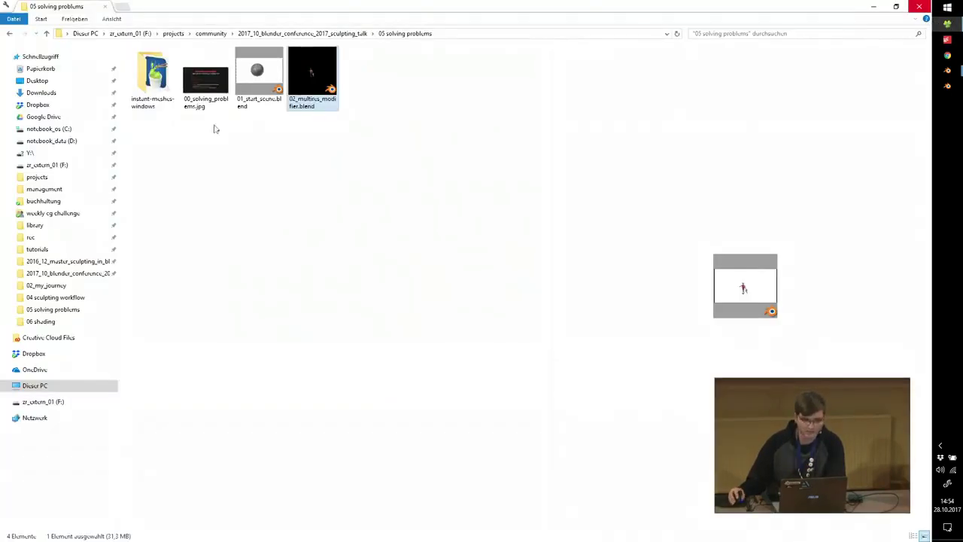
pyautogui.doubleClick(312, 75)
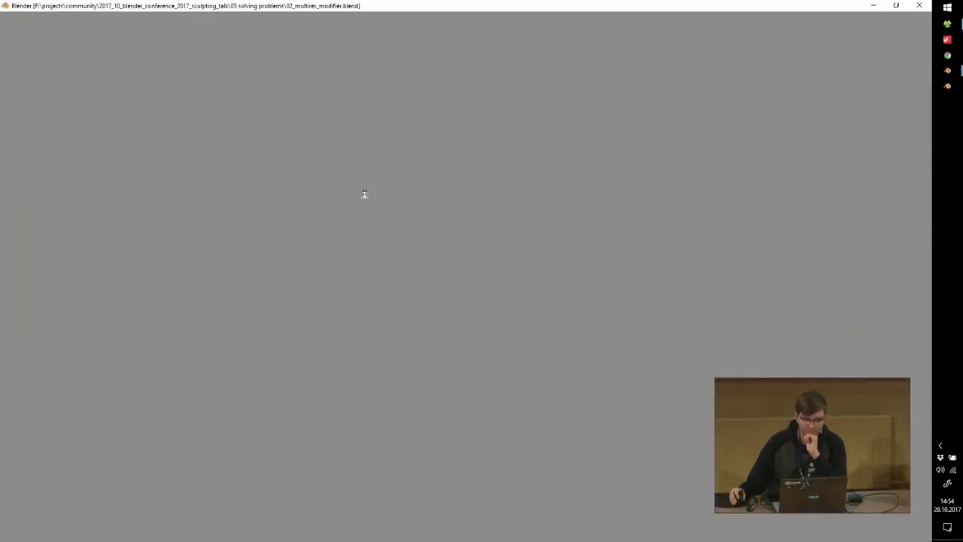
# Show only the layer holding the retopo mesh, and apply its Shrinkwrap modifier.
pyautogui.scroll(4, 346, 194)
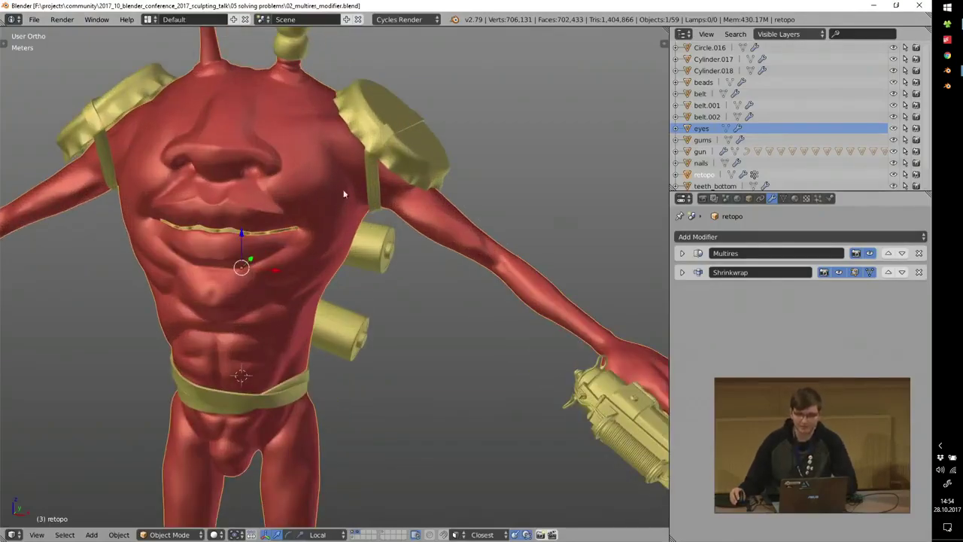
pyautogui.keyDown('shift'); pyautogui.moveTo(343, 194); pyautogui.dragTo(508, 303, button='middle'); pyautogui.keyUp('shift')
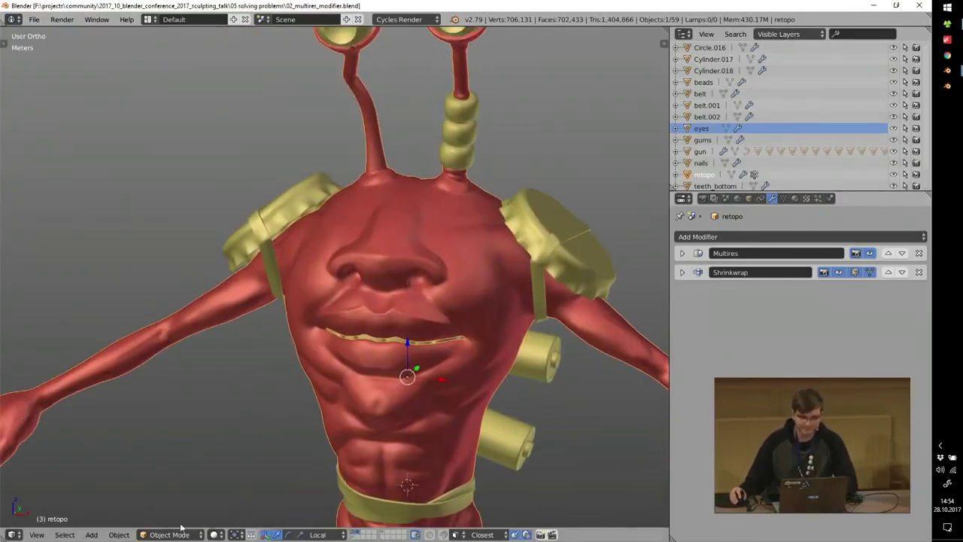
pyautogui.click(354, 531)
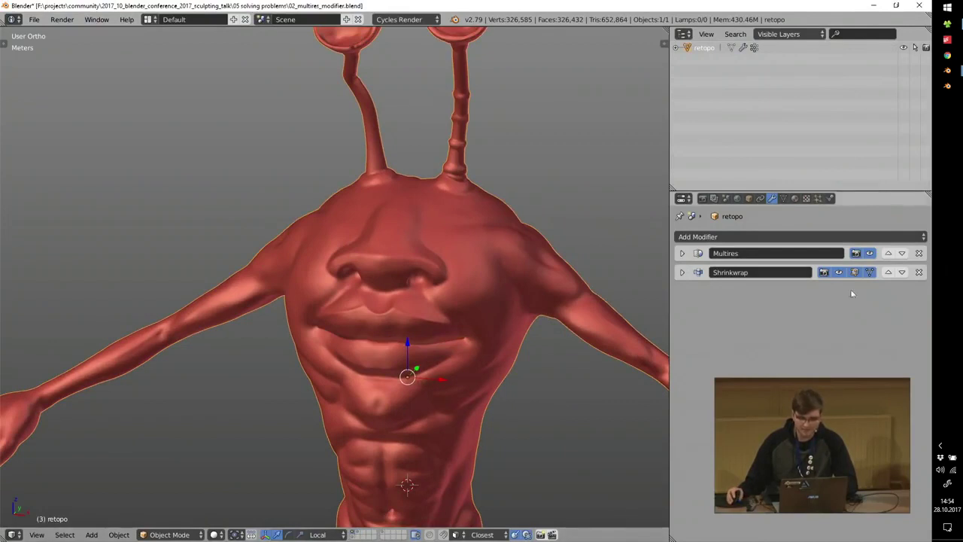
pyautogui.click(682, 272)
pyautogui.click(720, 291)
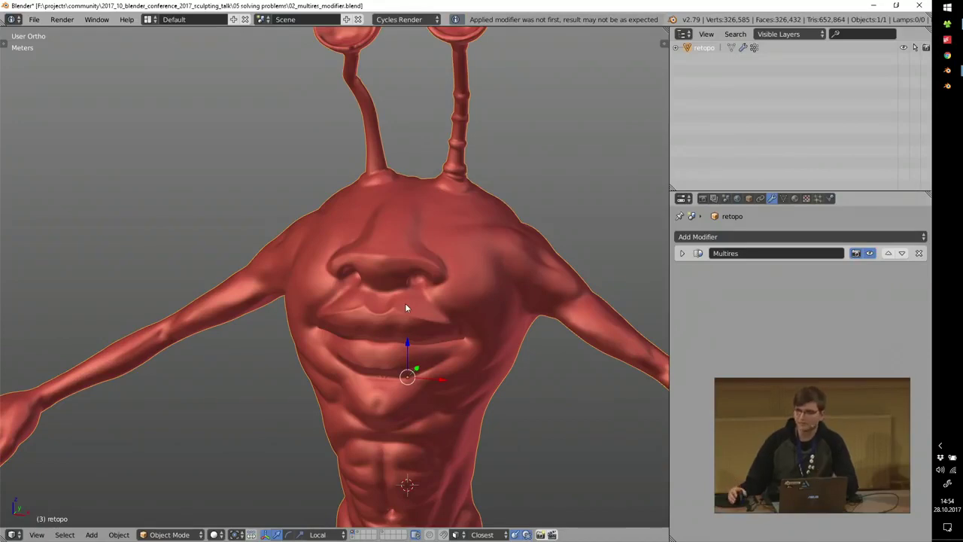
pyautogui.keyDown('shift'); pyautogui.moveTo(404, 309); pyautogui.dragTo(375, 274, button='middle'); pyautogui.keyUp('shift')
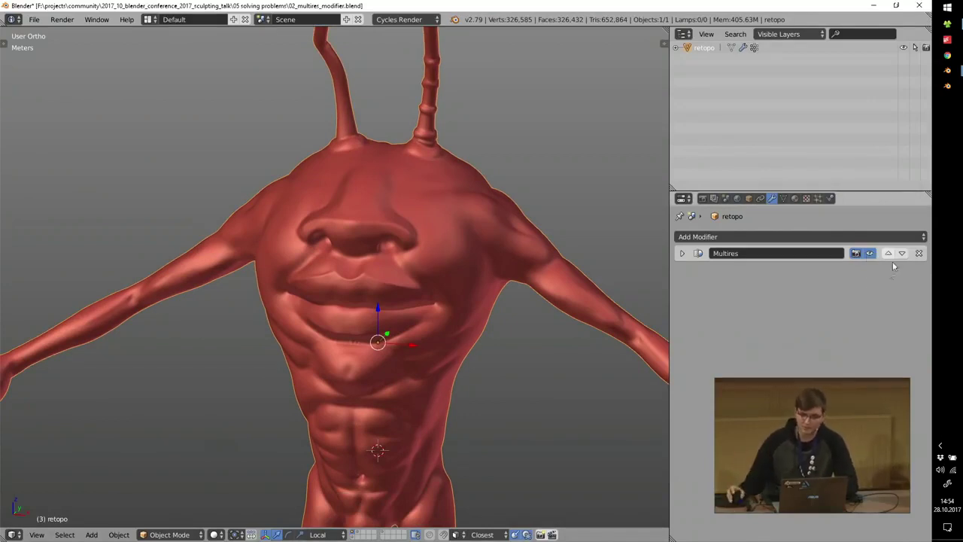
# Lower the Multires preview level to 0 and raise it back to 3 to compare the base mesh with the transferred detail.
pyautogui.click(682, 255)
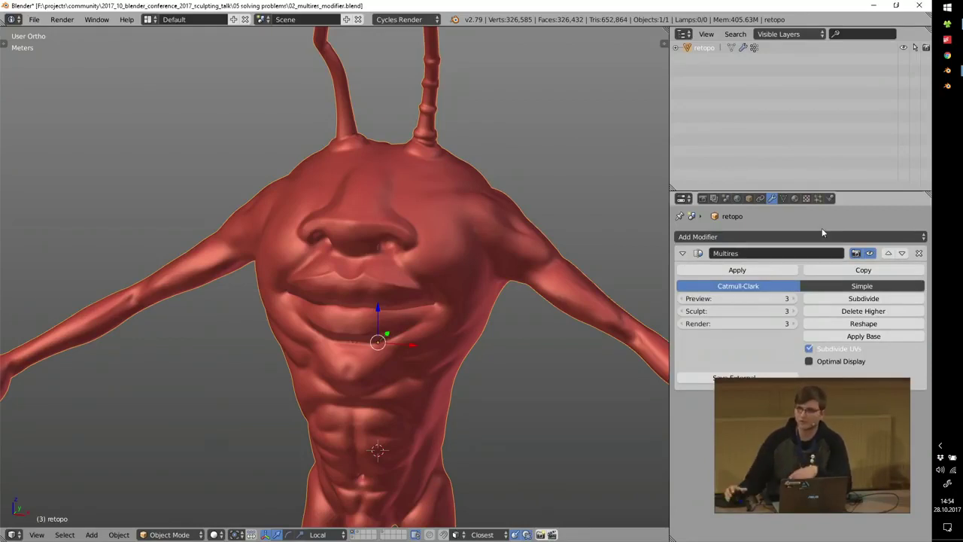
pyautogui.click(682, 253)
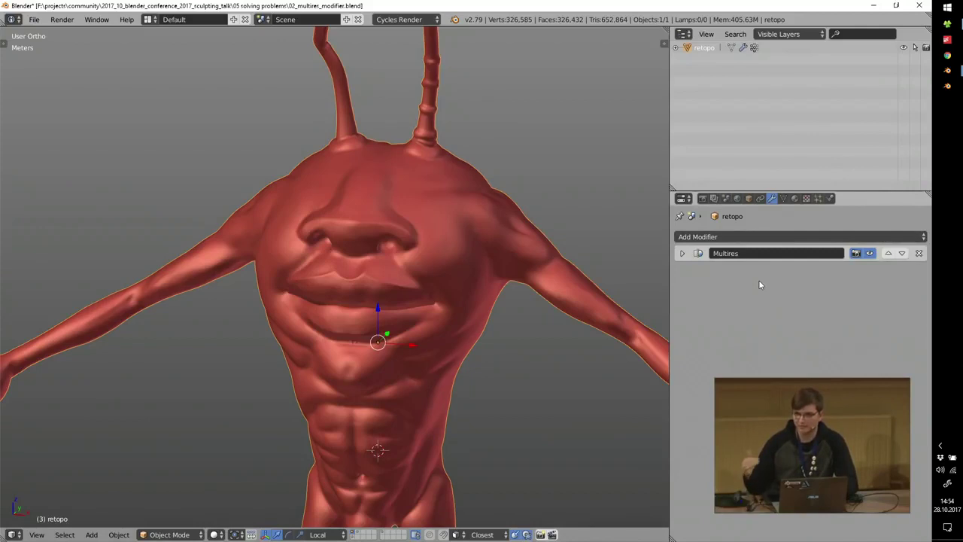
pyautogui.click(683, 253)
pyautogui.moveTo(765, 299); pyautogui.dragTo(737, 299)
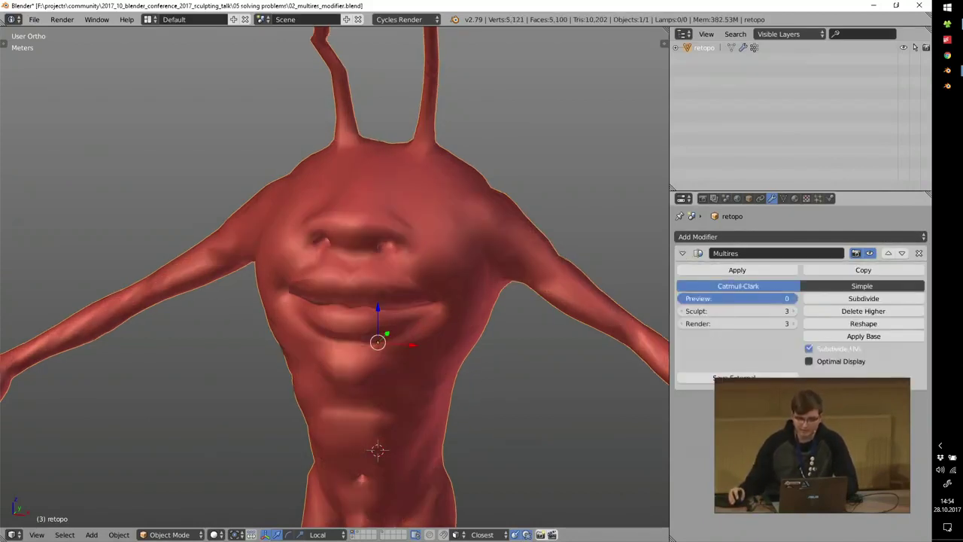
pyautogui.click(793, 298)
pyautogui.click(793, 298)
pyautogui.click(794, 298)
pyautogui.click(793, 298)
# Toggle the Multires modifier's viewport display off and on while inspecting the body from several sides.
pyautogui.moveTo(511, 230); pyautogui.dragTo(449, 234, button='middle')
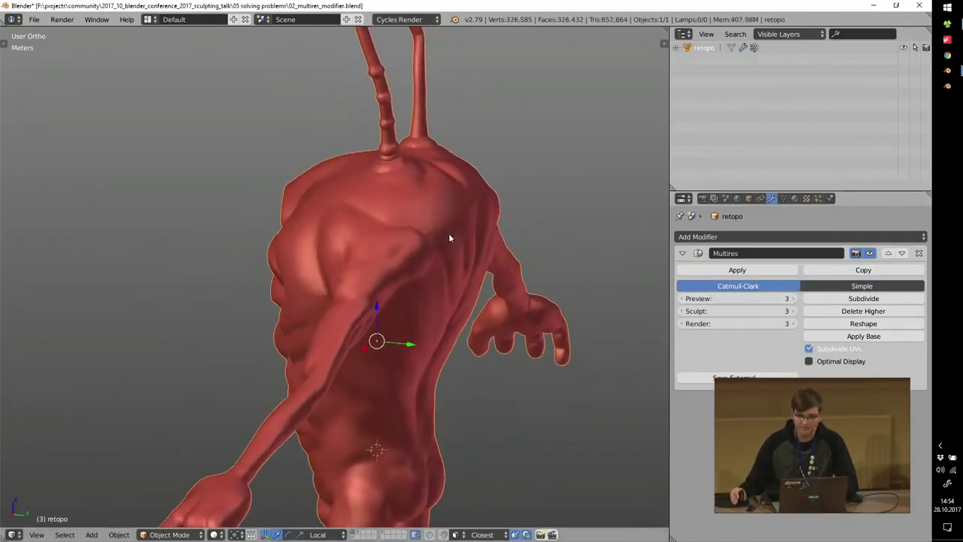
pyautogui.click(870, 253)
pyautogui.moveTo(421, 225); pyautogui.dragTo(479, 227, button='middle')
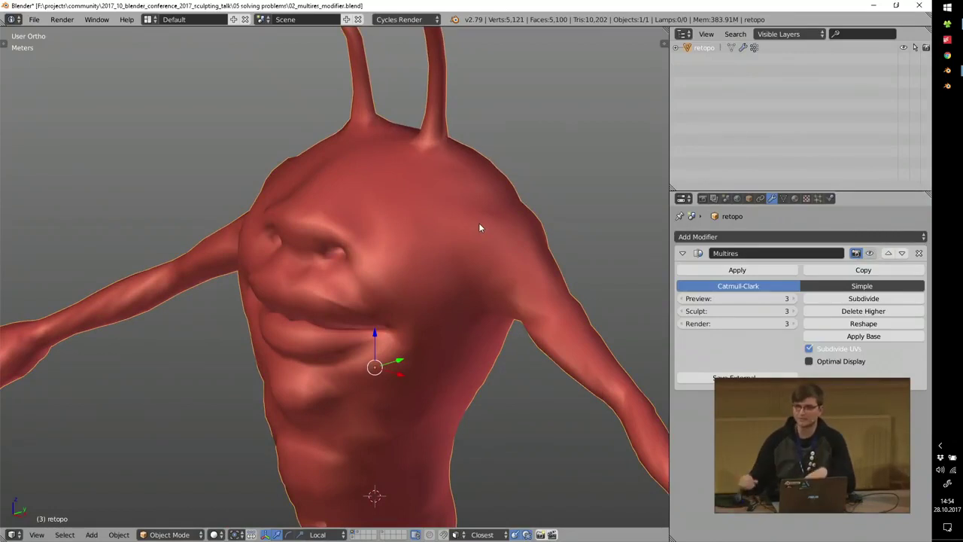
pyautogui.click(870, 253)
pyautogui.moveTo(370, 418); pyautogui.dragTo(408, 361, button='middle')
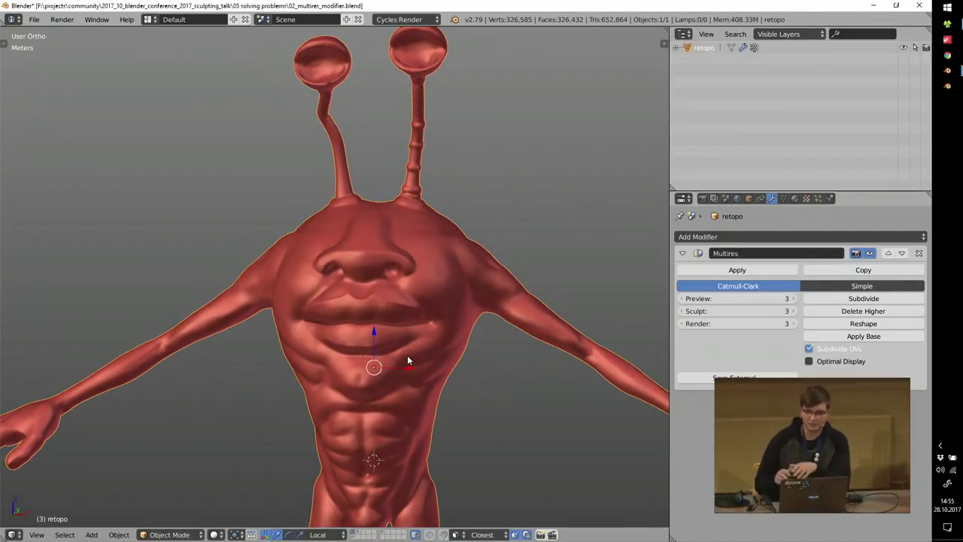
# Turn off the Multires modifier's display, and circle-select the forearm and hand without the gun pose's other arm in Edit Mode.
pyautogui.click(869, 253)
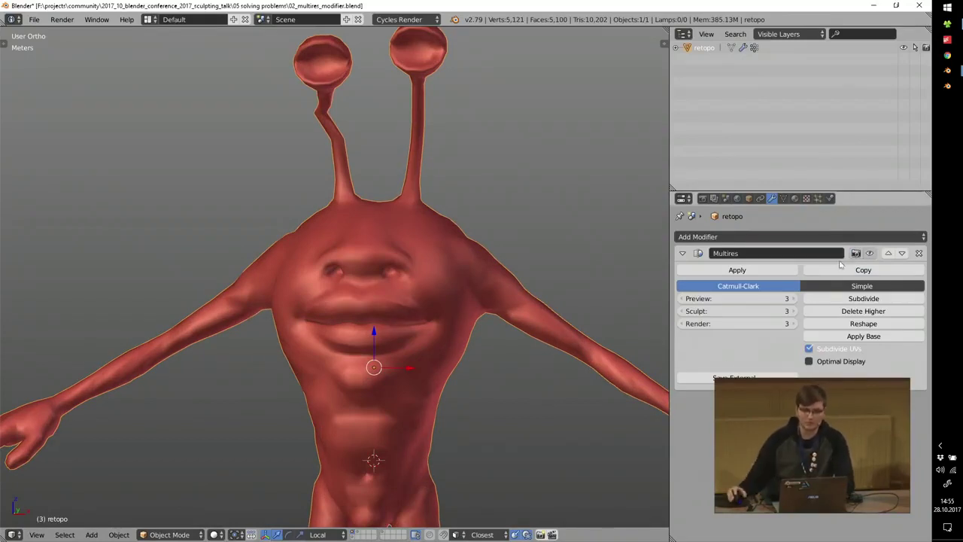
pyautogui.scroll(-2, 484, 250)
pyautogui.keyDown('shift'); pyautogui.moveTo(525, 315); pyautogui.dragTo(397, 237, button='middle'); pyautogui.keyUp('shift')
pyautogui.press('Tab')
pyautogui.click(543, 287)
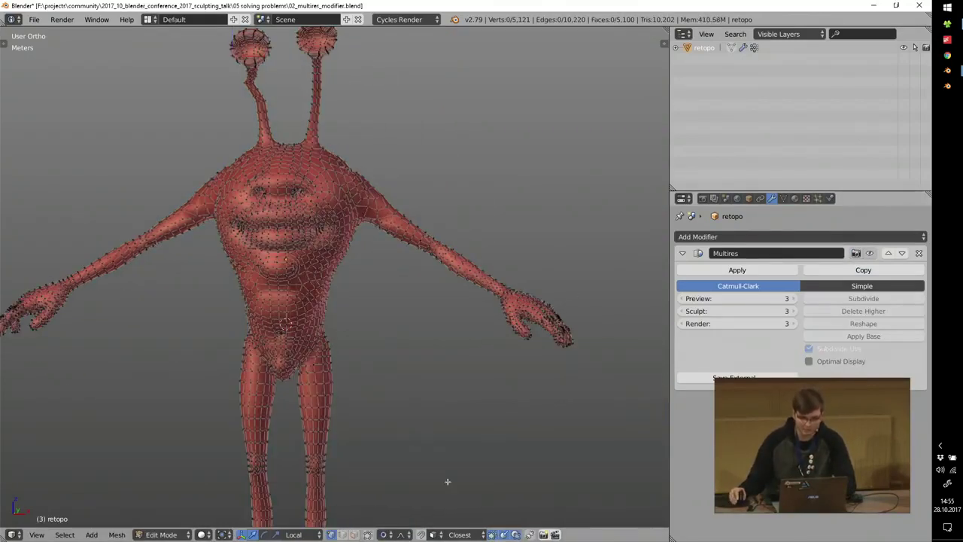
pyautogui.press('c')
pyautogui.moveTo(576, 391)
pyautogui.mouseDown()
pyautogui.moveTo(501, 294)
pyautogui.moveTo(501, 275)
pyautogui.mouseUp()
pyautogui.rightClick(516, 307)
# Place the 3D cursor at the elbow as pivot, rotate the selected forearm into a bent pose, and return to Object Mode.
pyautogui.click(430, 245)
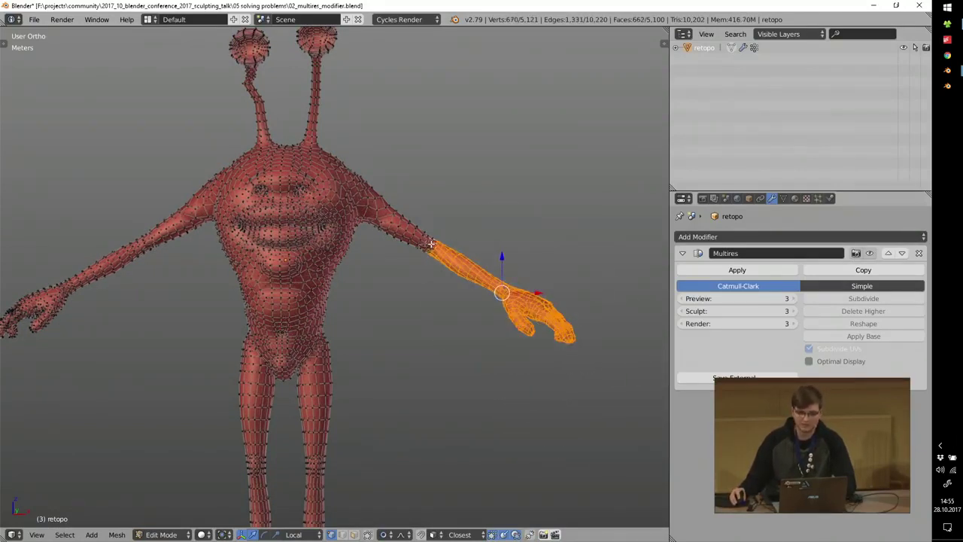
pyautogui.press('.')
pyautogui.click(539, 240)
pyautogui.moveTo(538, 240); pyautogui.dragTo(598, 233, button='middle')
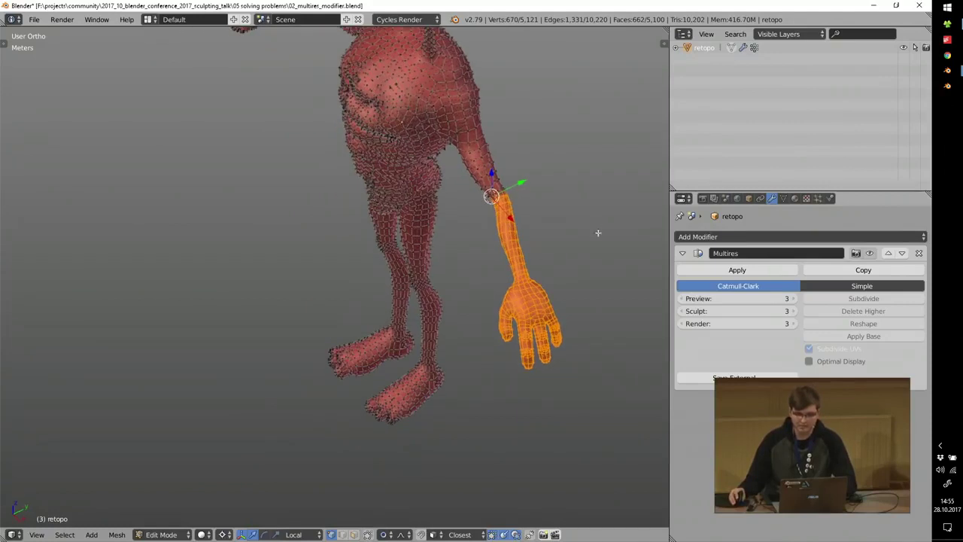
pyautogui.press('r')
pyautogui.click(498, 289)
pyautogui.moveTo(498, 289); pyautogui.dragTo(662, 260, button='middle')
pyautogui.press('Tab')
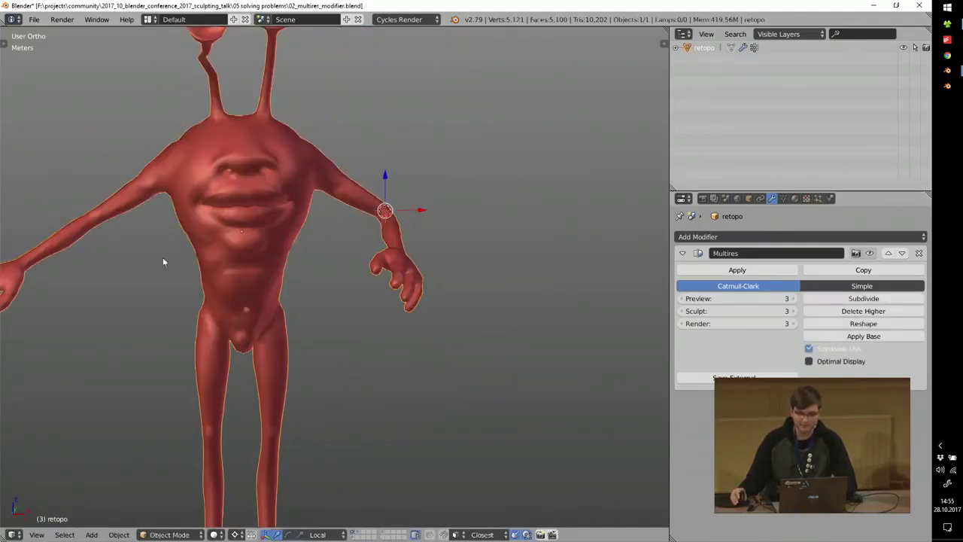
# Re-enable the Multires modifier's viewport display, and check the sculpted detail on the bent arm and torso.
pyautogui.scroll(2, 338, 244)
pyautogui.moveTo(399, 253); pyautogui.dragTo(474, 301, button='middle')
pyautogui.scroll(2, 474, 301)
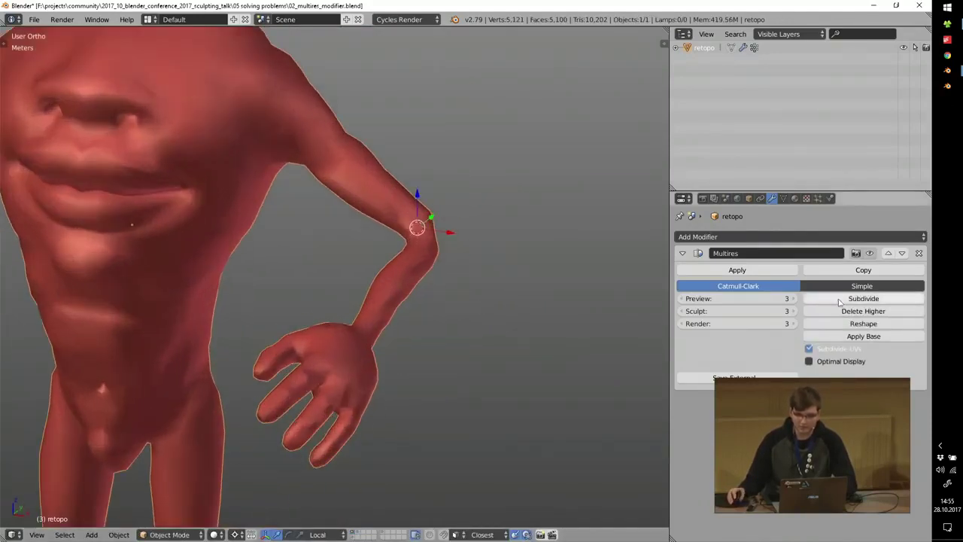
pyautogui.click(870, 253)
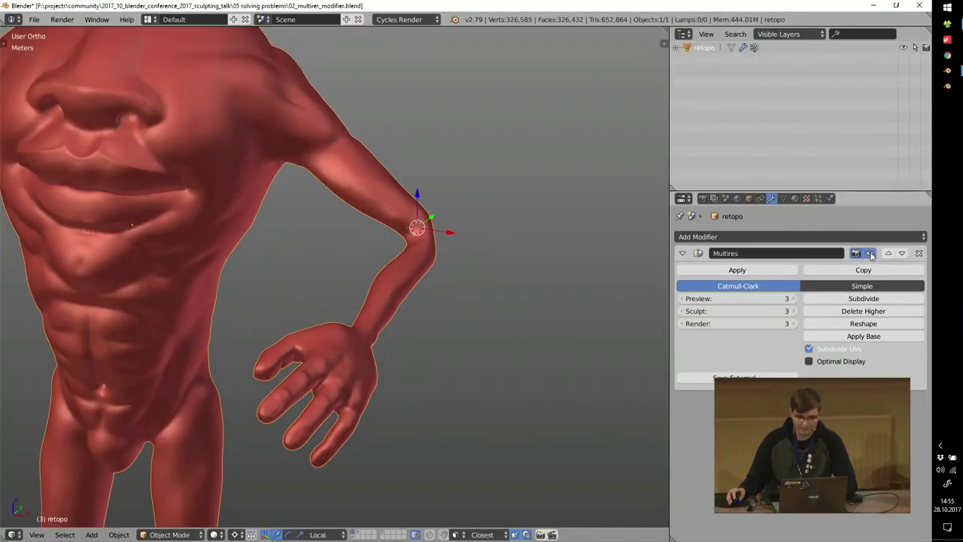
pyautogui.scroll(4, 345, 334)
pyautogui.scroll(-5, 295, 412)
pyautogui.moveTo(296, 404); pyautogui.dragTo(368, 258, button='middle')
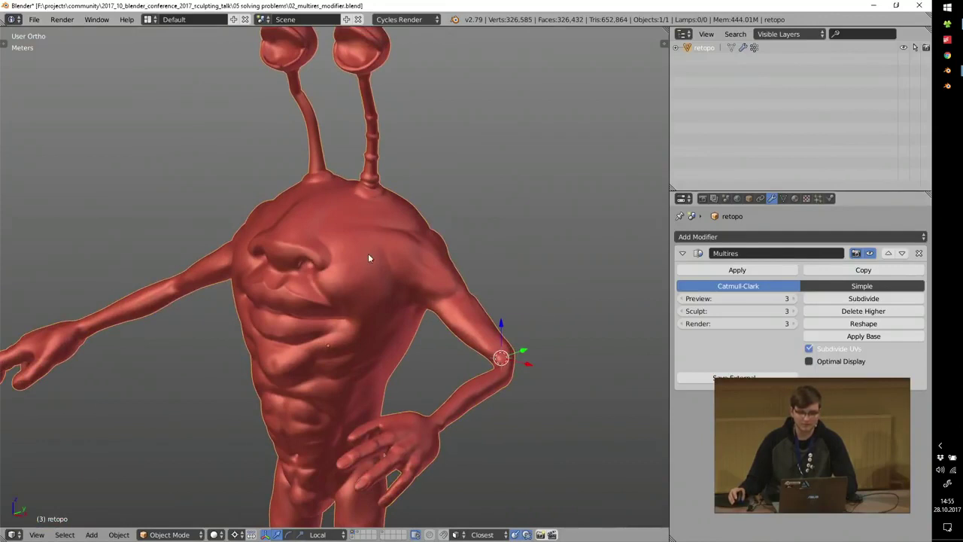
pyautogui.scroll(3, 368, 258)
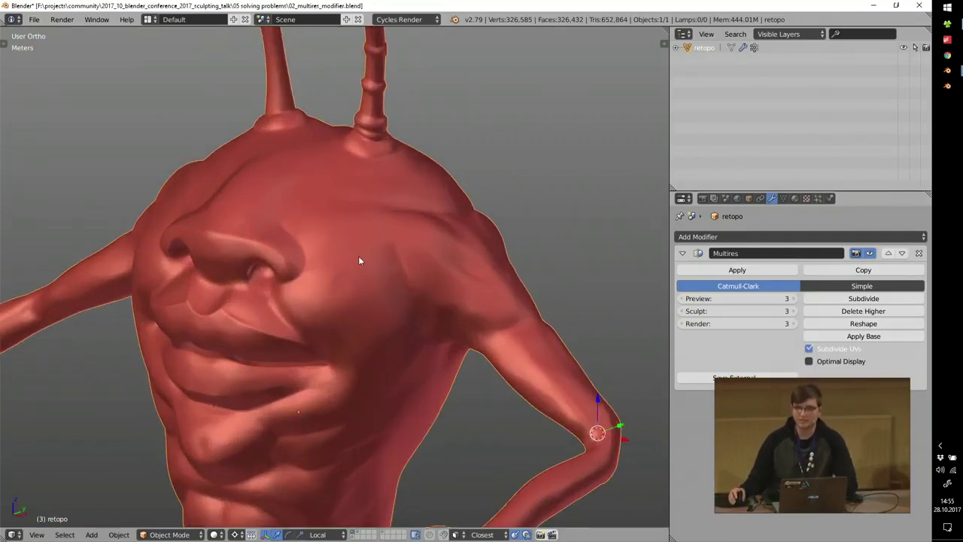
# Examine the low-resolution base mesh around the cheek and shoulder in Edit Mode, and return to Object Mode.
pyautogui.press('Tab')
pyautogui.click(440, 251)
pyautogui.scroll(2, 383, 252)
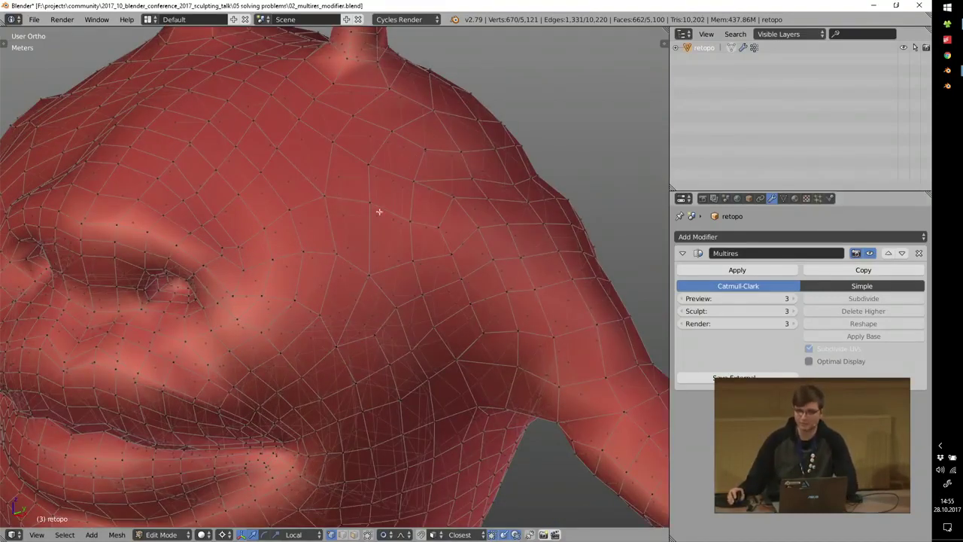
pyautogui.scroll(-2, 379, 211)
pyautogui.moveTo(376, 200)
pyautogui.mouseDown(button='middle')
pyautogui.moveTo(396, 215)
pyautogui.moveTo(411, 207)
pyautogui.moveTo(434, 91)
pyautogui.mouseUp(button='middle')
pyautogui.press('Tab')
pyautogui.click(453, 235)
pyautogui.scroll(-1, 401, 243)
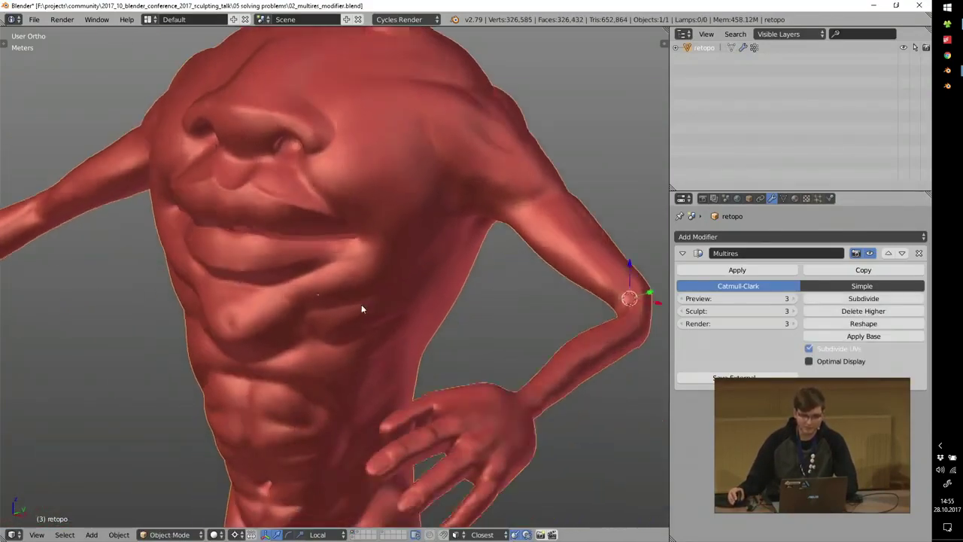
# Enter Sculpt Mode, and smooth the jagged artifacts below the lower lip and the area beside the chin.
pyautogui.scroll(7, 294, 284)
pyautogui.scroll(-5, 329, 279)
pyautogui.press('Tab')
pyautogui.click(346, 246)
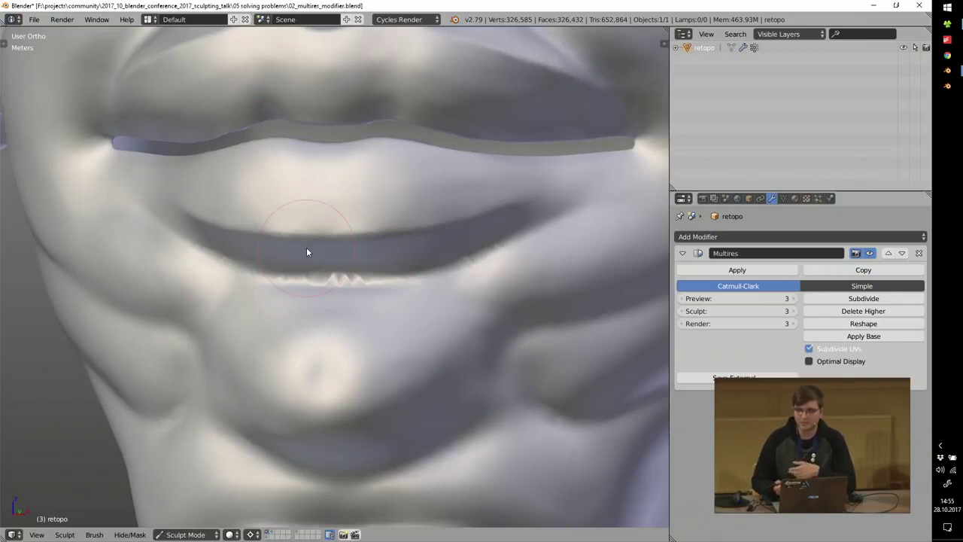
pyautogui.moveTo(311, 281)
pyautogui.keyDown('shift'); pyautogui.mouseDown()
pyautogui.moveTo(339, 286)
pyautogui.moveTo(504, 246)
pyautogui.moveTo(290, 283)
pyautogui.mouseUp(); pyautogui.keyUp('shift')
pyautogui.keyDown('shift'); pyautogui.moveTo(479, 292); pyautogui.dragTo(374, 193, button='middle'); pyautogui.keyUp('shift')
pyautogui.keyDown('shift'); pyautogui.moveTo(411, 252); pyautogui.dragTo(468, 319); pyautogui.keyUp('shift')
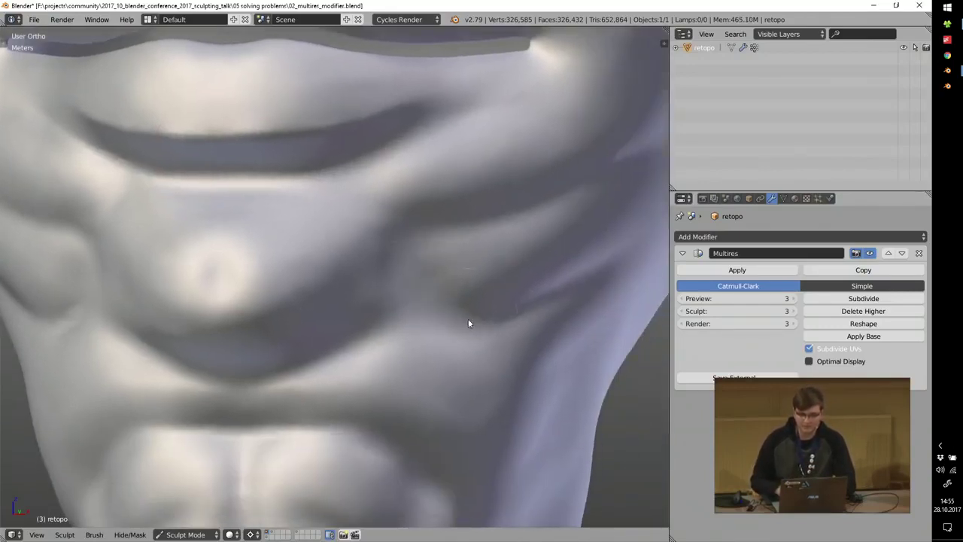
# Sculpt strokes along the fold between nostril and mouth corner and around the side of the nose, and check the whole torso.
pyautogui.keyDown('shift'); pyautogui.moveTo(469, 90); pyautogui.dragTo(377, 269, button='middle'); pyautogui.keyUp('shift')
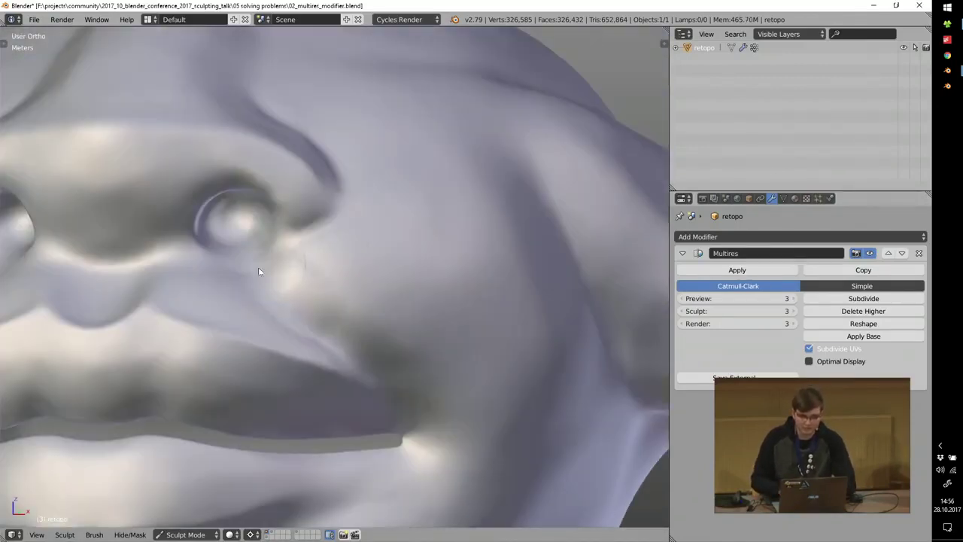
pyautogui.moveTo(292, 295)
pyautogui.mouseDown()
pyautogui.moveTo(286, 316)
pyautogui.moveTo(356, 354)
pyautogui.moveTo(369, 377)
pyautogui.mouseUp()
pyautogui.moveTo(315, 201); pyautogui.dragTo(323, 228, button='middle')
pyautogui.moveTo(323, 228)
pyautogui.mouseDown()
pyautogui.moveTo(357, 180)
pyautogui.moveTo(336, 128)
pyautogui.mouseUp()
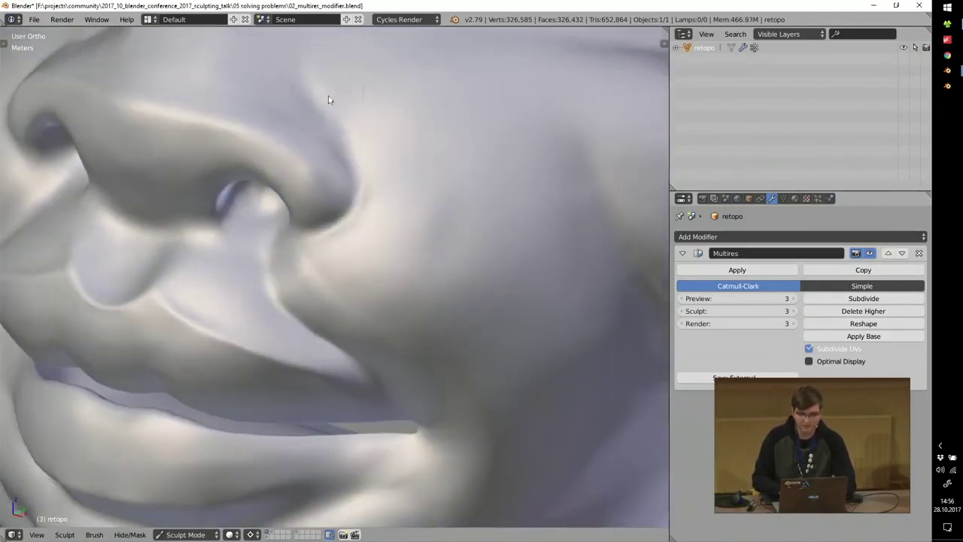
pyautogui.keyDown('shift'); pyautogui.moveTo(329, 98); pyautogui.dragTo(328, 249, button='middle'); pyautogui.keyUp('shift')
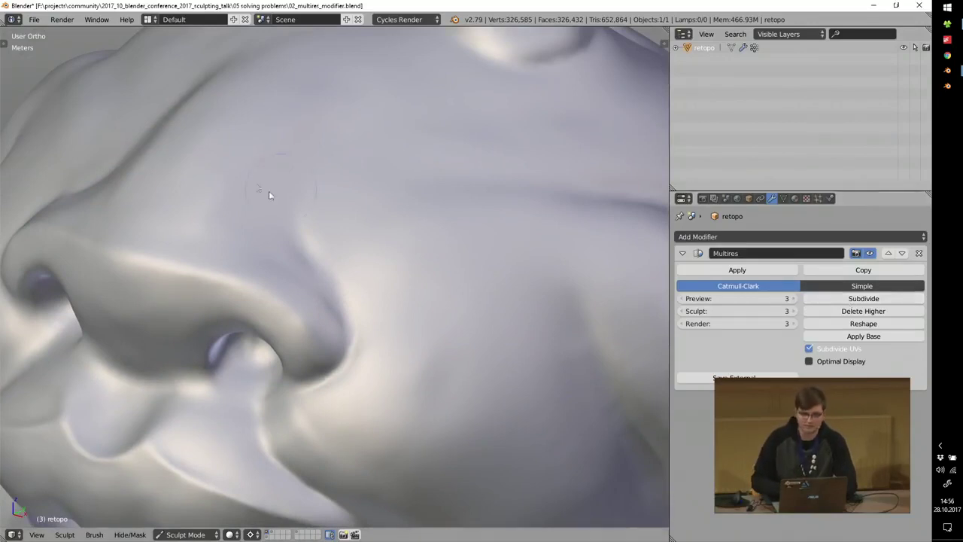
pyautogui.scroll(-3, 318, 226)
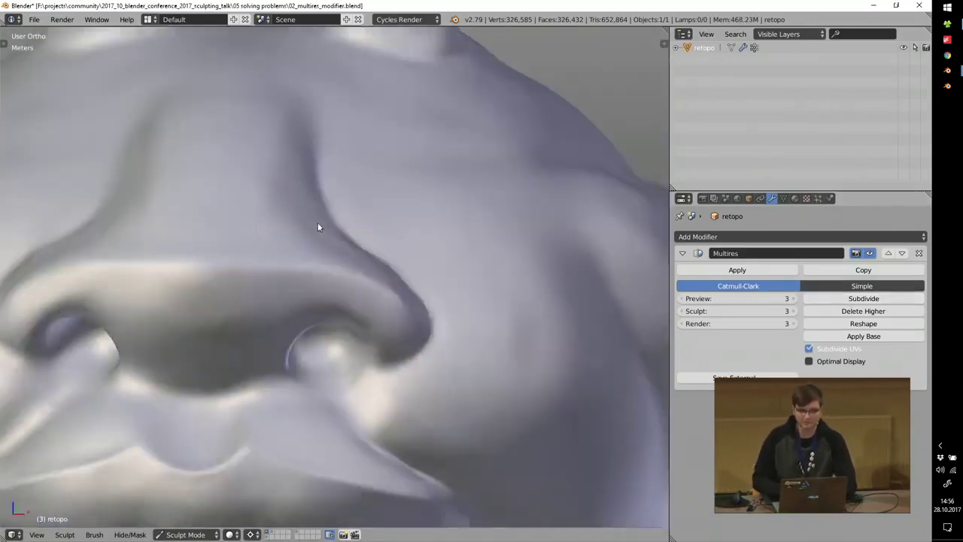
pyautogui.moveTo(318, 226); pyautogui.dragTo(178, 180, button='middle')
pyautogui.scroll(-4, 182, 350)
pyautogui.moveTo(243, 357)
pyautogui.mouseDown(button='middle')
pyautogui.moveTo(269, 306)
pyautogui.moveTo(331, 338)
pyautogui.mouseUp(button='middle')
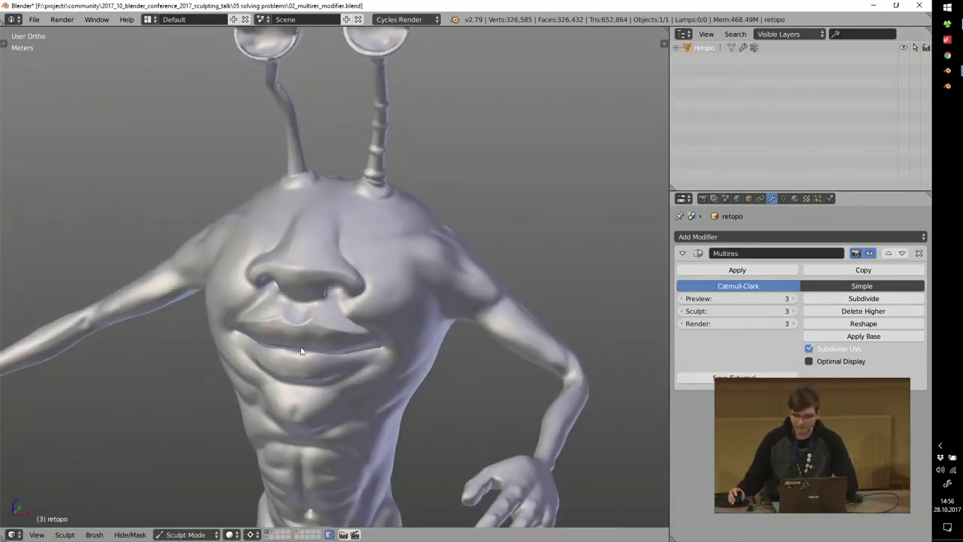
# Quit this Blender file without saving, and open the 06 shading folder of the sculpting talk in the file explorer.
pyautogui.click(918, 6)
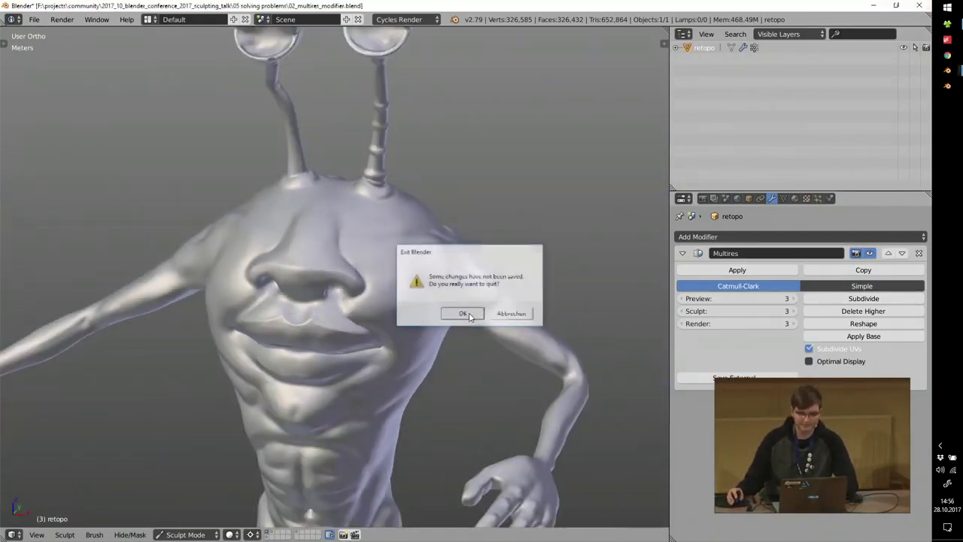
pyautogui.press('Escape')
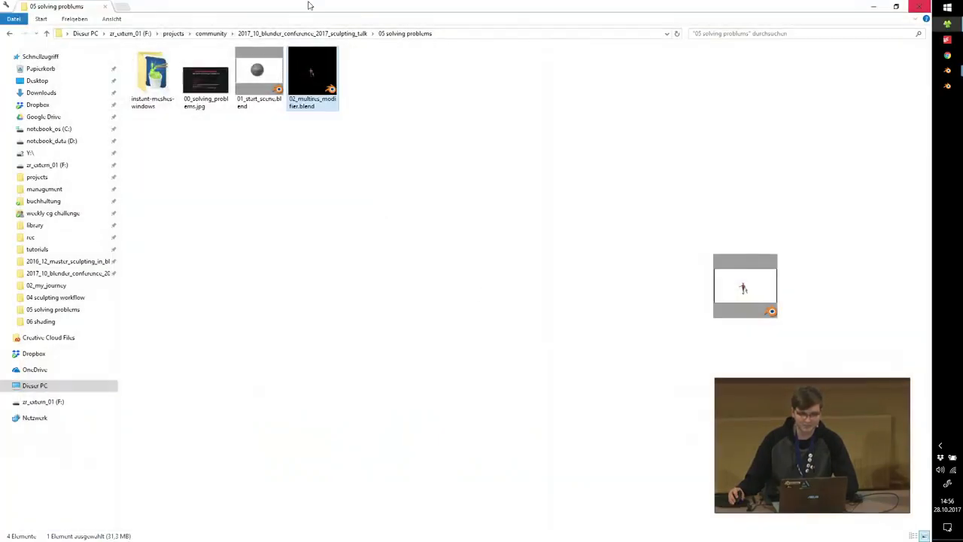
pyautogui.click(331, 33)
pyautogui.doubleClick(188, 116)
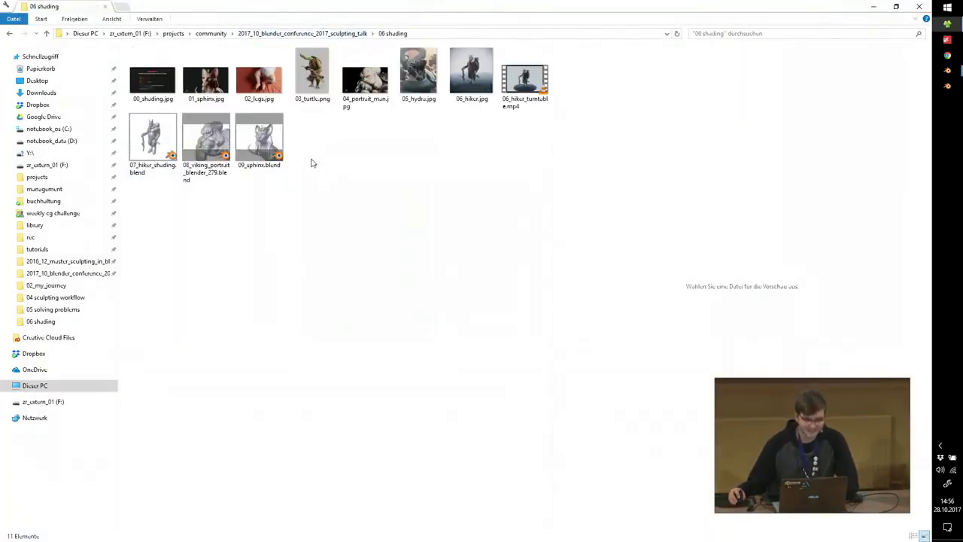
# View the 00_shading.jpg slide, return to the file explorer, and open 09_sphinx.blend in Blender.
pyautogui.doubleClick(152, 79)
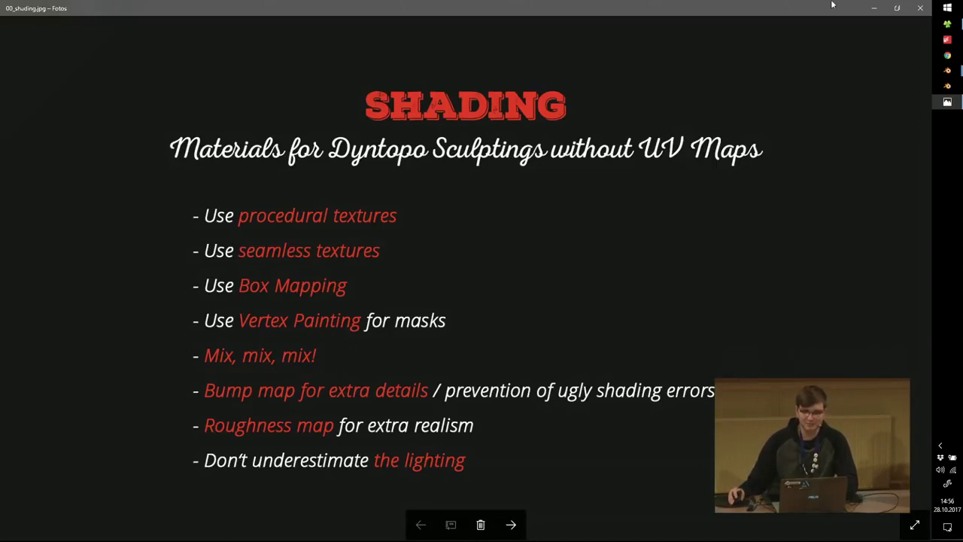
pyautogui.click(947, 23)
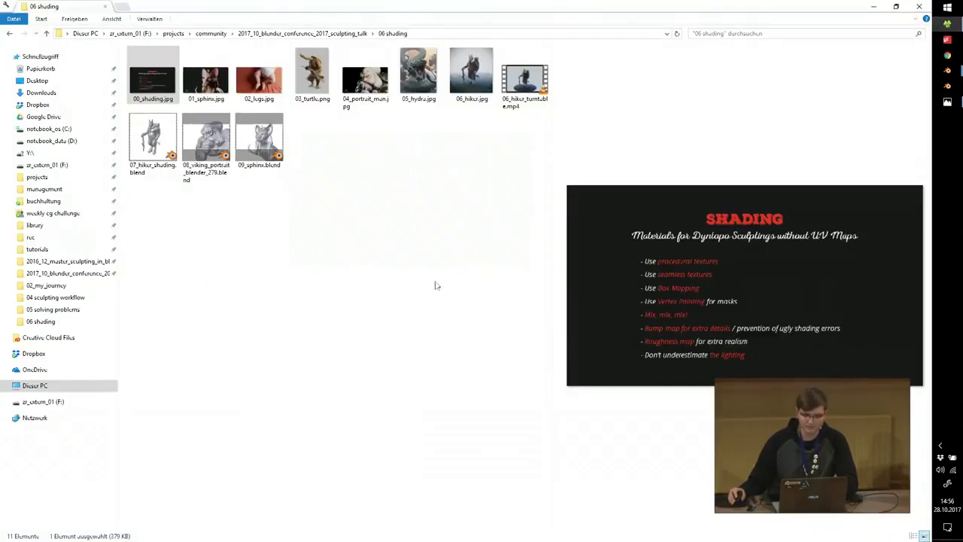
pyautogui.doubleClick(262, 142)
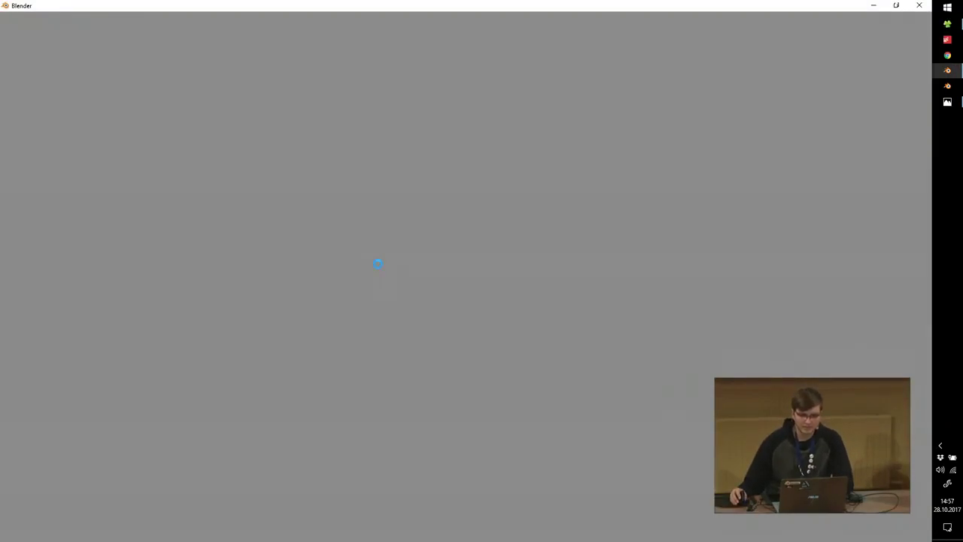
# Switch to the file explorer and open the 01_sphinx.jpg render in the image viewer.
pyautogui.click(947, 23)
pyautogui.click(206, 84)
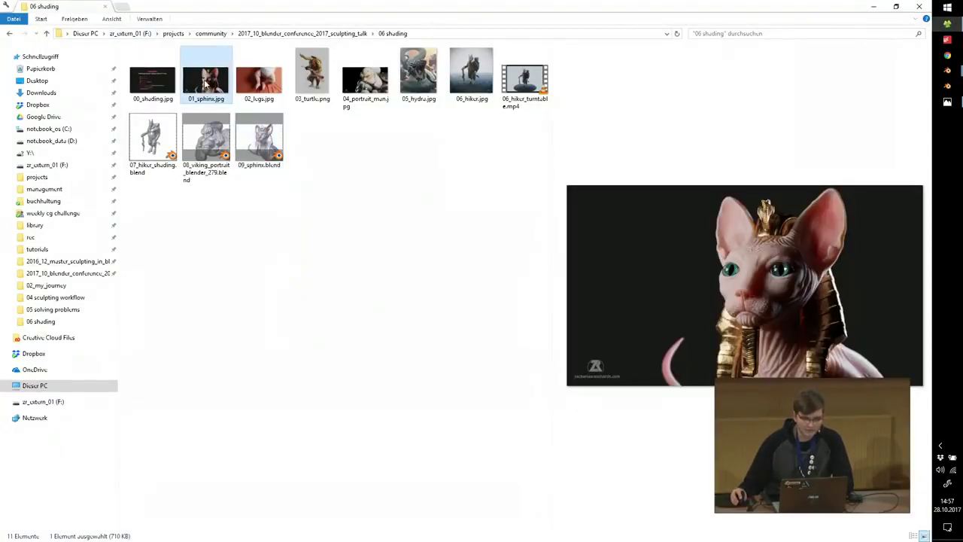
pyautogui.doubleClick(206, 84)
pyautogui.click(630, 54)
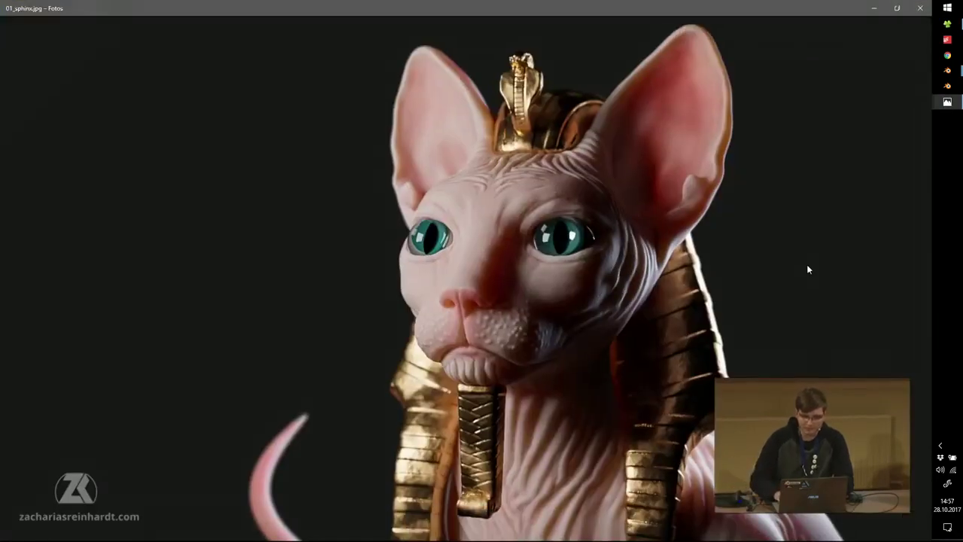
# View the following renders in the folder up to 05_hydra.jpg, and close the image viewer.
pyautogui.press('Right')
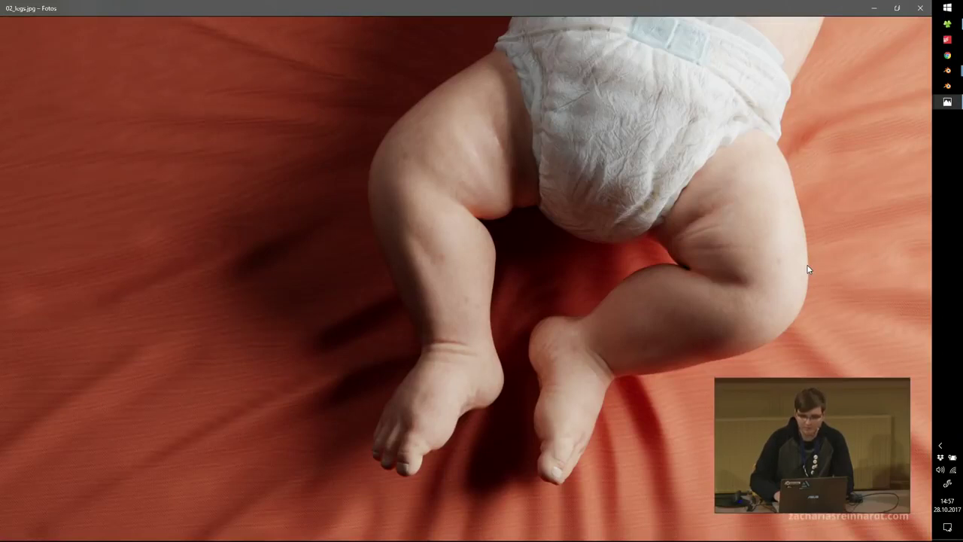
pyautogui.moveTo(593, 176)
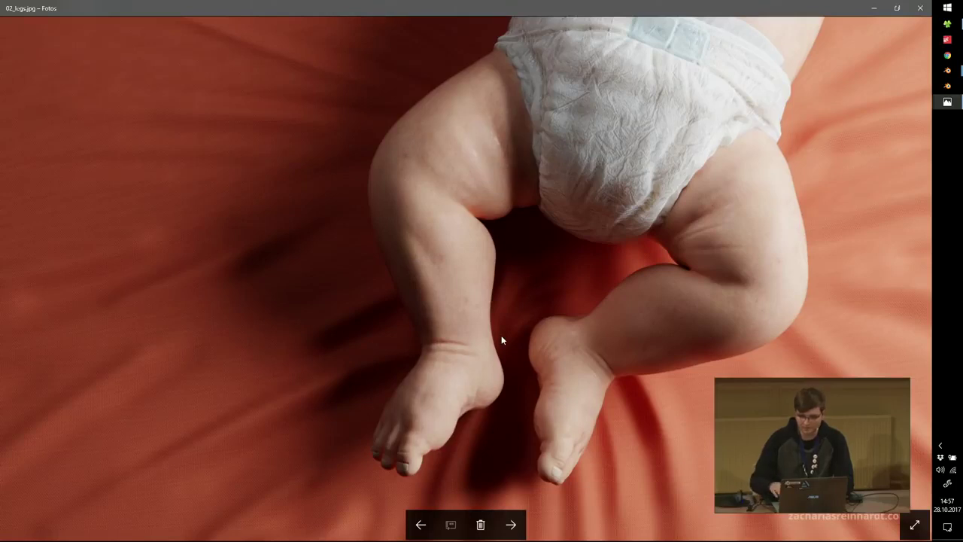
pyautogui.press('Right')
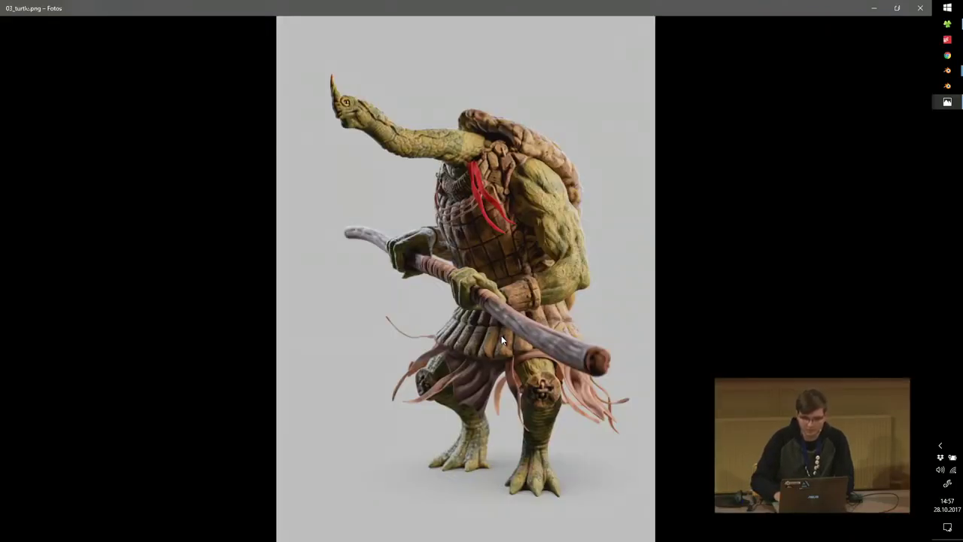
pyautogui.press('Right')
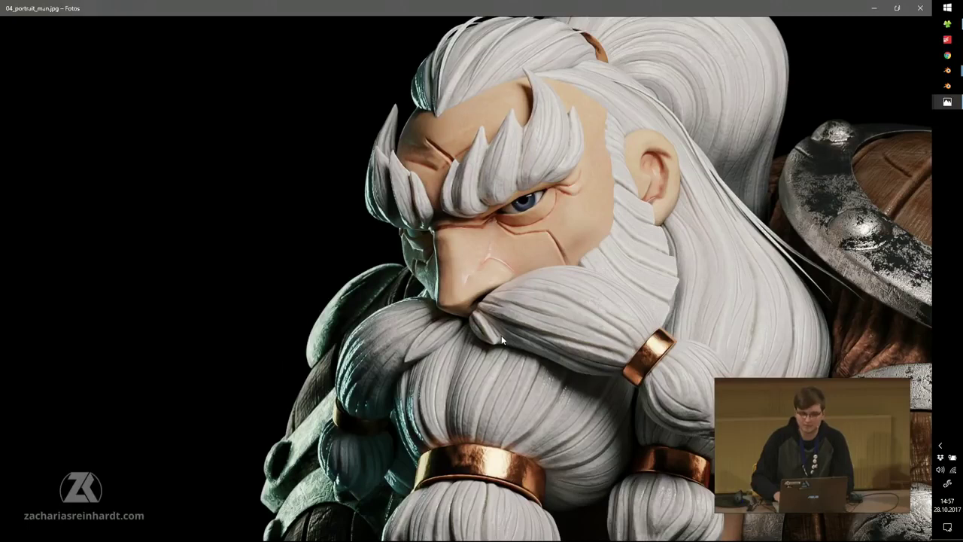
pyautogui.press('Right')
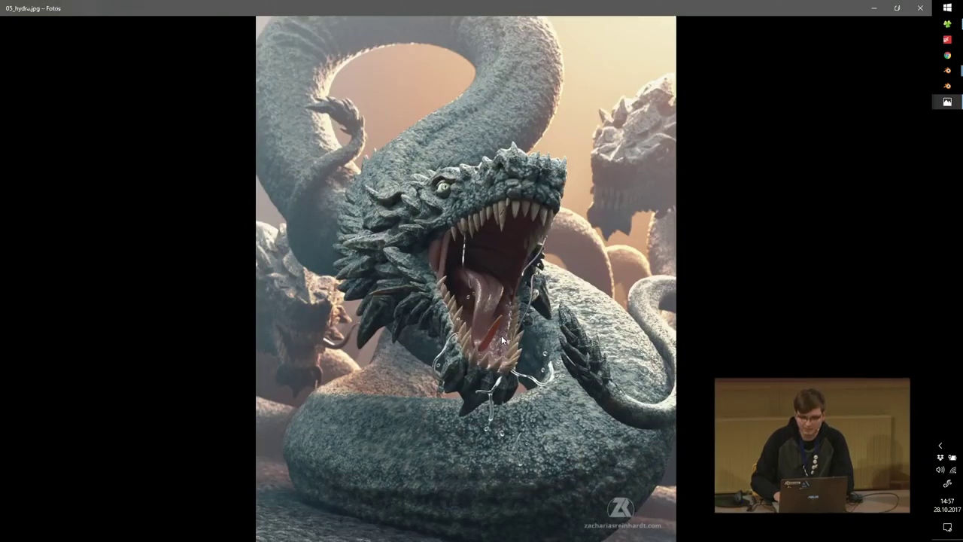
pyautogui.click(926, 8)
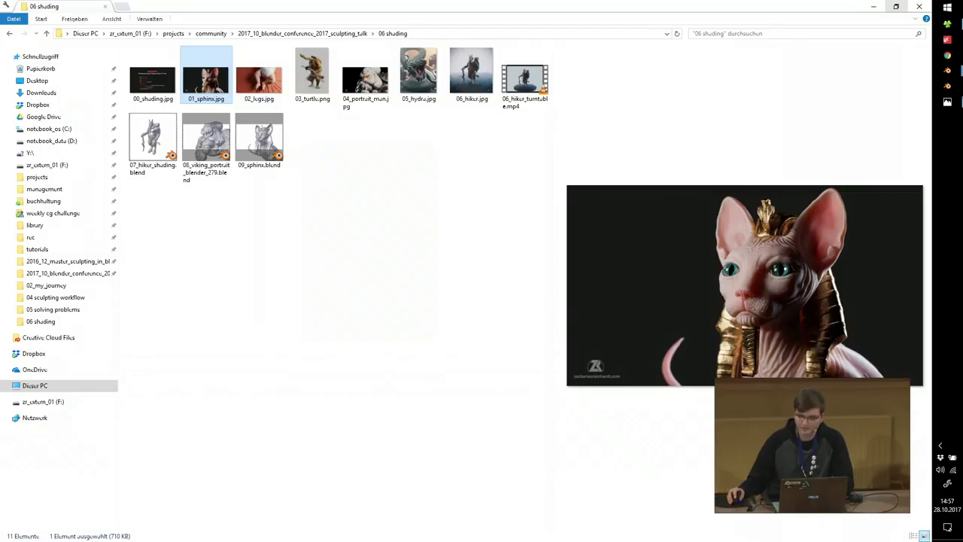
# Quit 02_multires_modifier.blend without saving, switch to the 09_sphinx.blend window, and fit the whole skin node tree in view.
pyautogui.moveTo(947, 85)
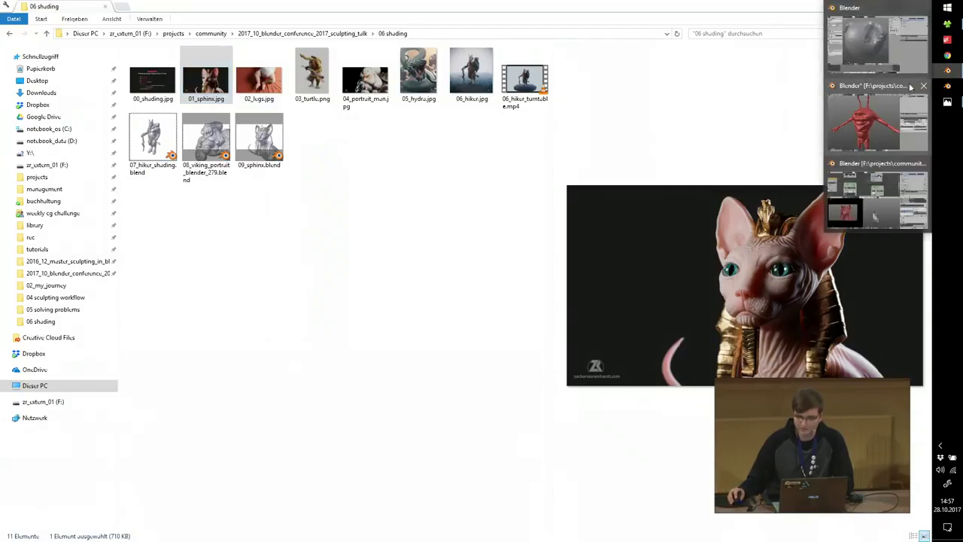
pyautogui.click(911, 87)
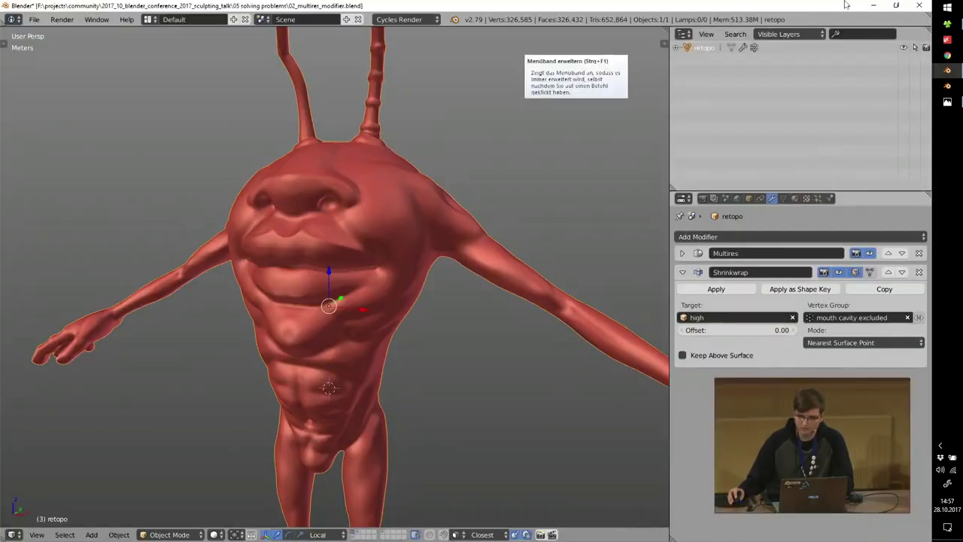
pyautogui.click(918, 5)
pyautogui.click(470, 310)
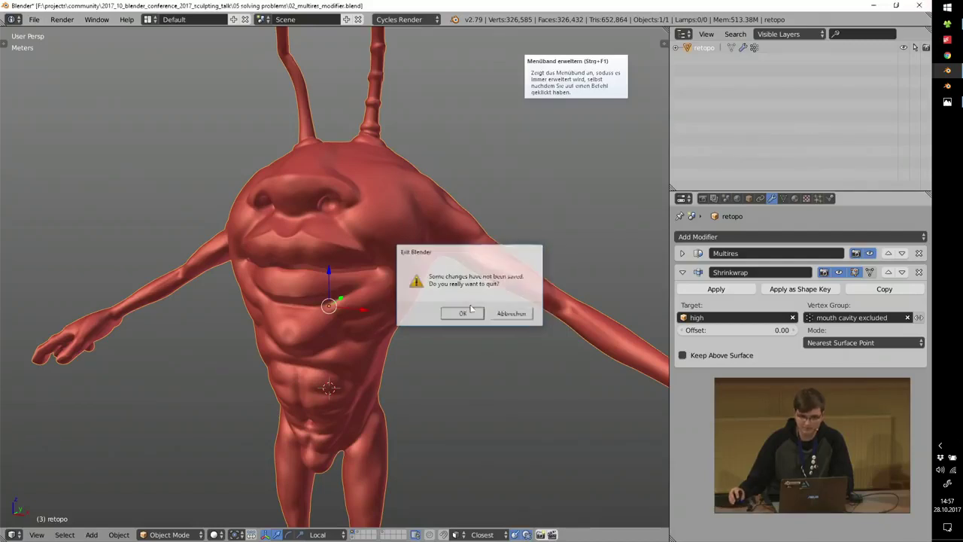
pyautogui.moveTo(947, 86)
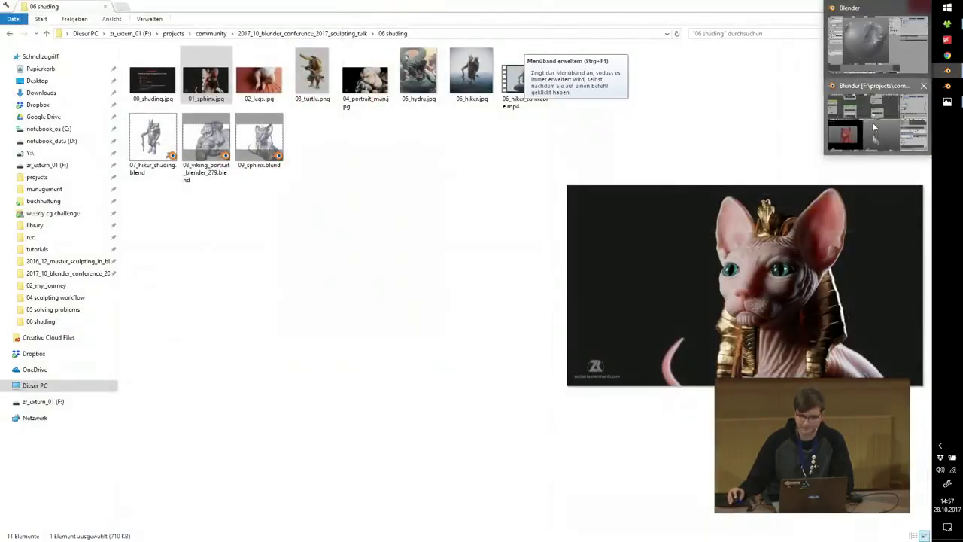
pyautogui.click(874, 128)
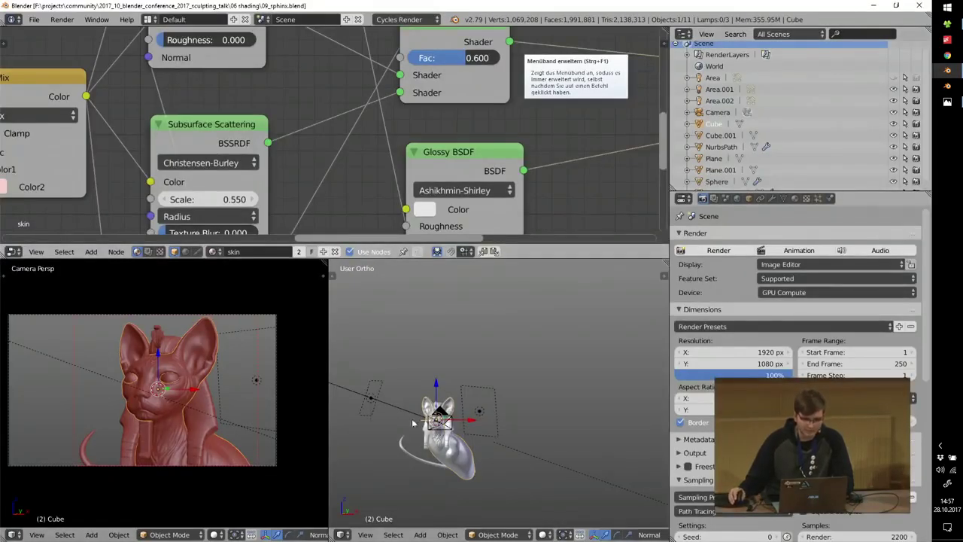
pyautogui.scroll(-5, 364, 150)
pyautogui.press('Home')
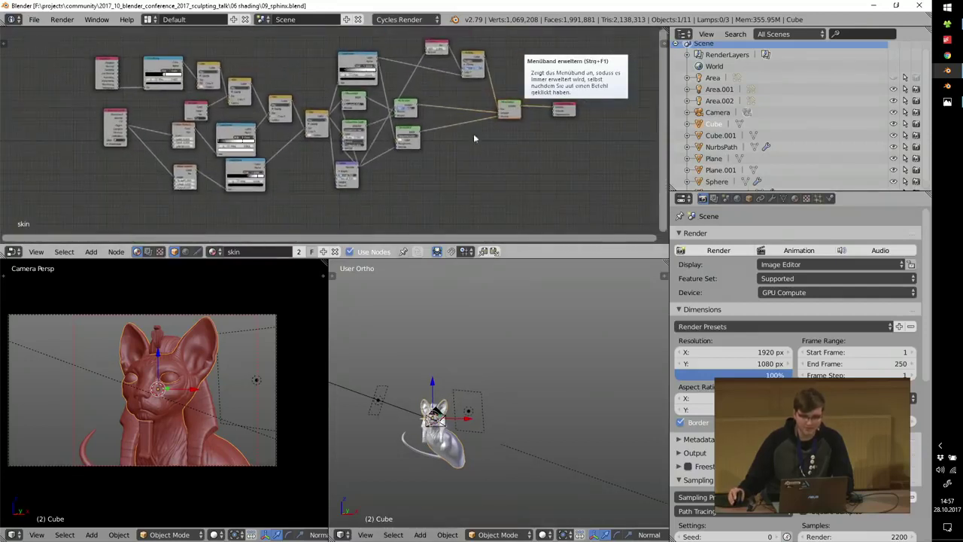
# Isolate the cat's body in local view and start a rendered preview inside a border around one half of its face.
pyautogui.press('KP_0')
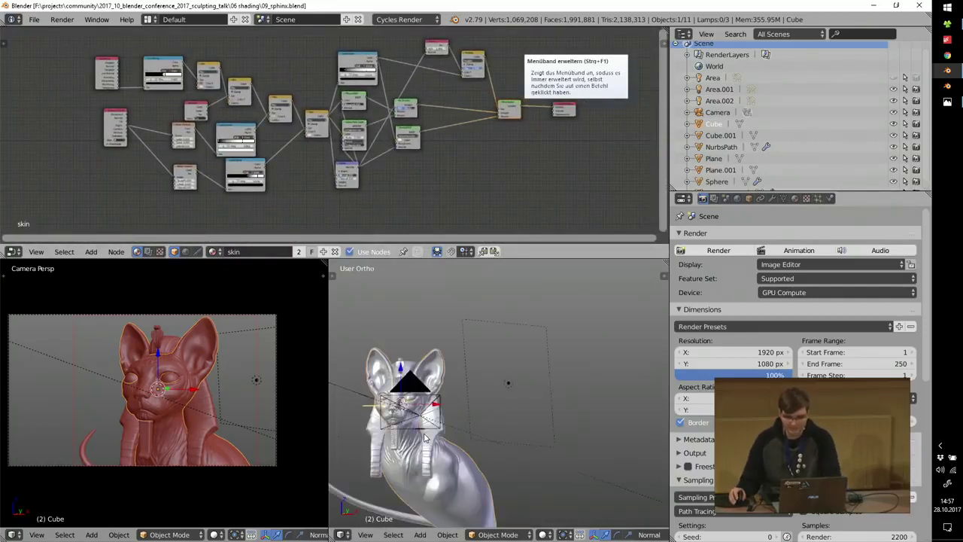
pyautogui.press('KP_Divide')
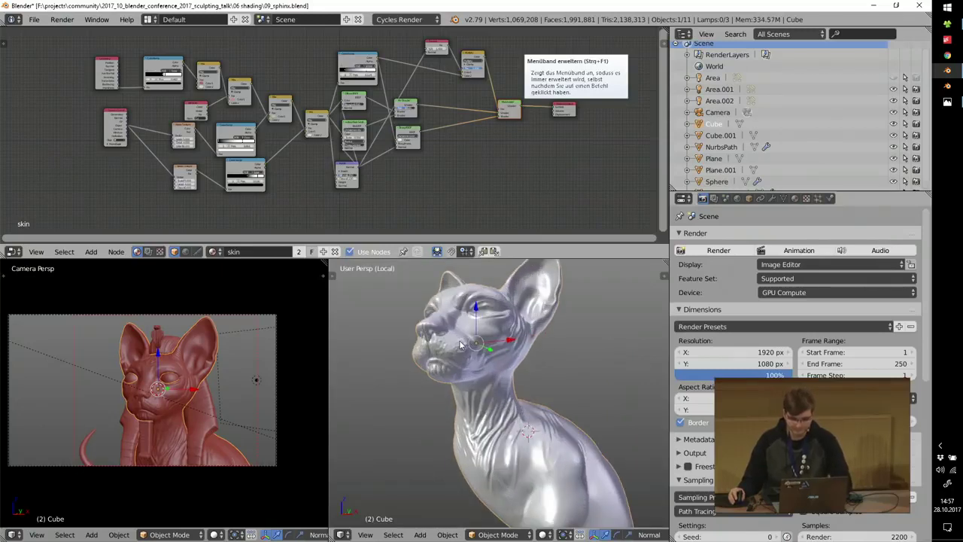
pyautogui.moveTo(464, 315); pyautogui.dragTo(449, 351, button='middle')
pyautogui.press('KP_5')
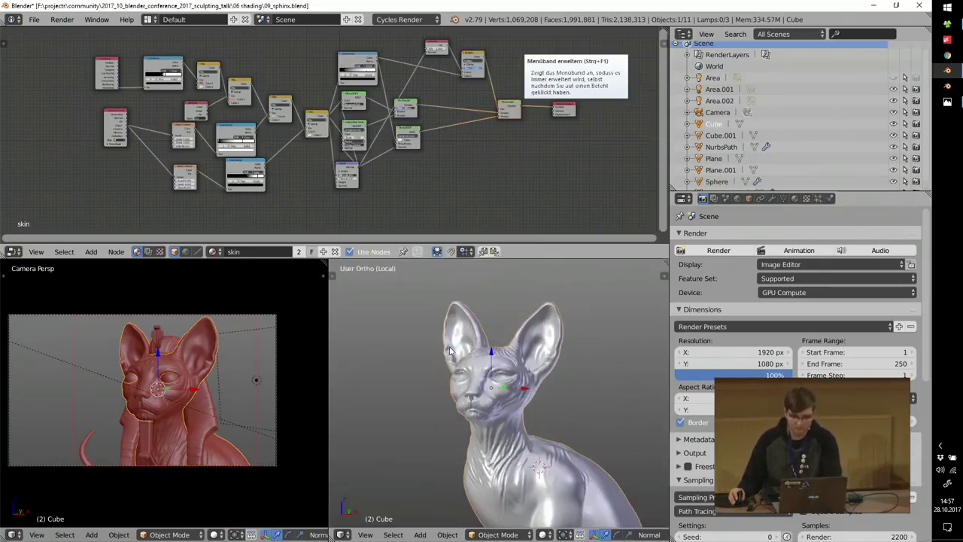
pyautogui.scroll(3, 447, 349)
pyautogui.moveTo(410, 348); pyautogui.dragTo(525, 444)
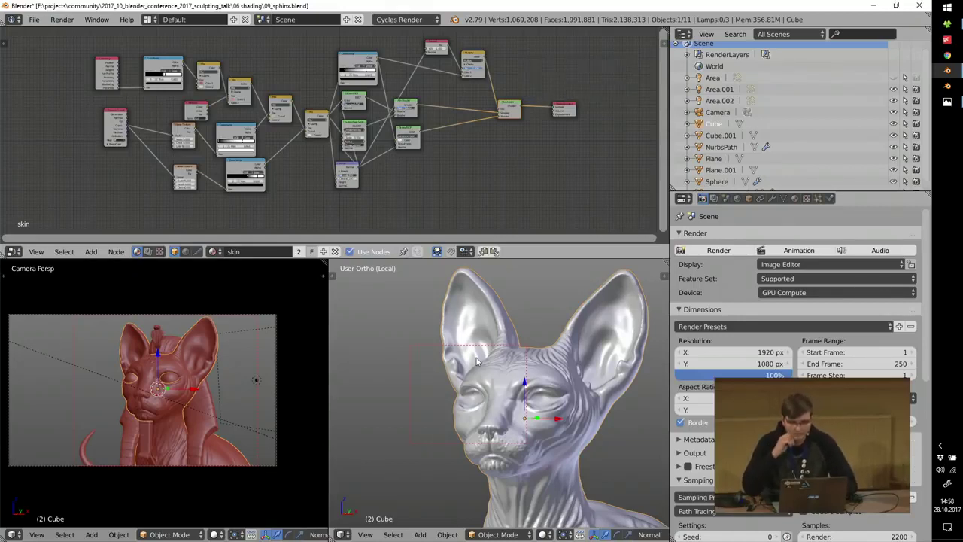
pyautogui.hotkey('shift', 'z')
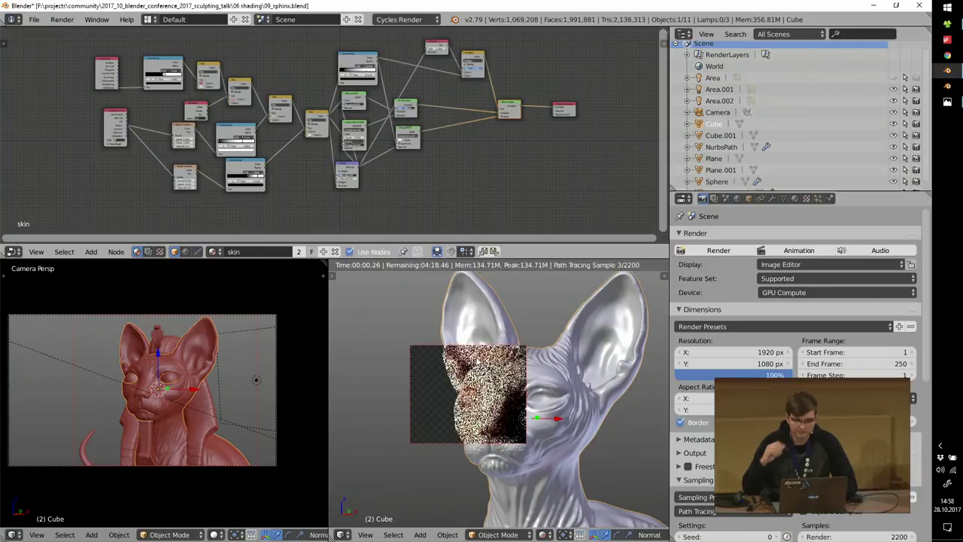
# Preview the ColorRamp node fed by the Geometry node's Pointiness, and set its black stop position to 0.430.
pyautogui.moveTo(192, 111); pyautogui.dragTo(250, 118, button='middle')
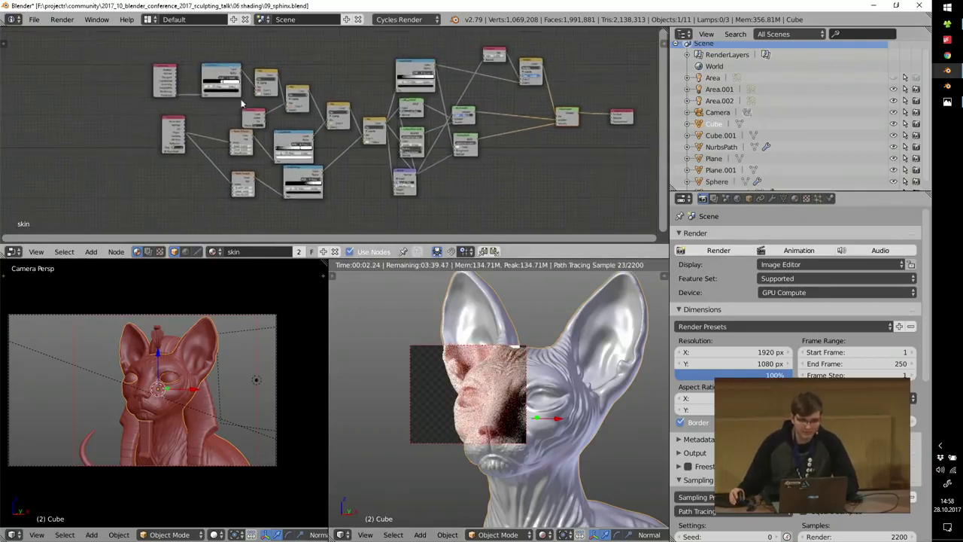
pyautogui.scroll(9, 244, 105)
pyautogui.moveTo(364, 120); pyautogui.dragTo(397, 124, button='middle')
pyautogui.scroll(1, 319, 143)
pyautogui.moveTo(321, 95); pyautogui.dragTo(402, 131, button='middle')
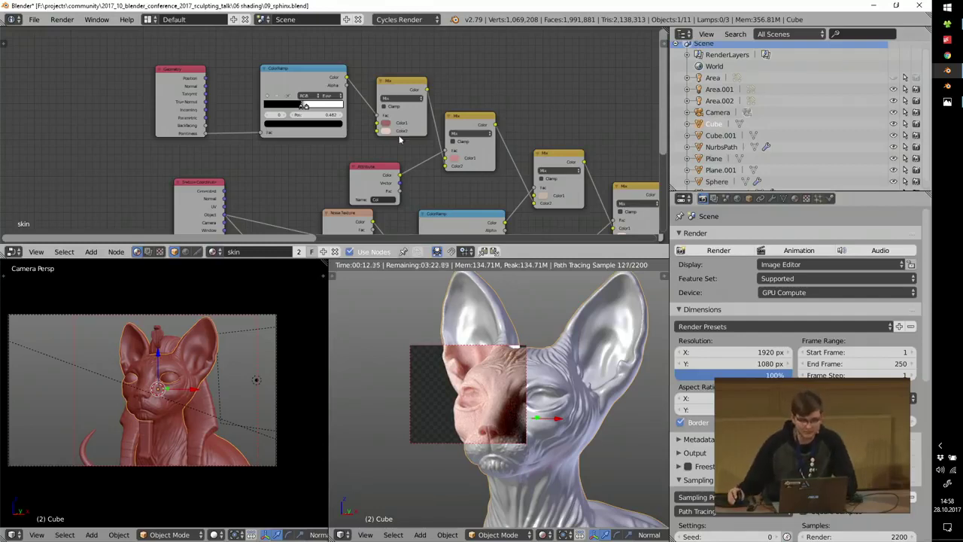
pyautogui.scroll(2, 209, 78)
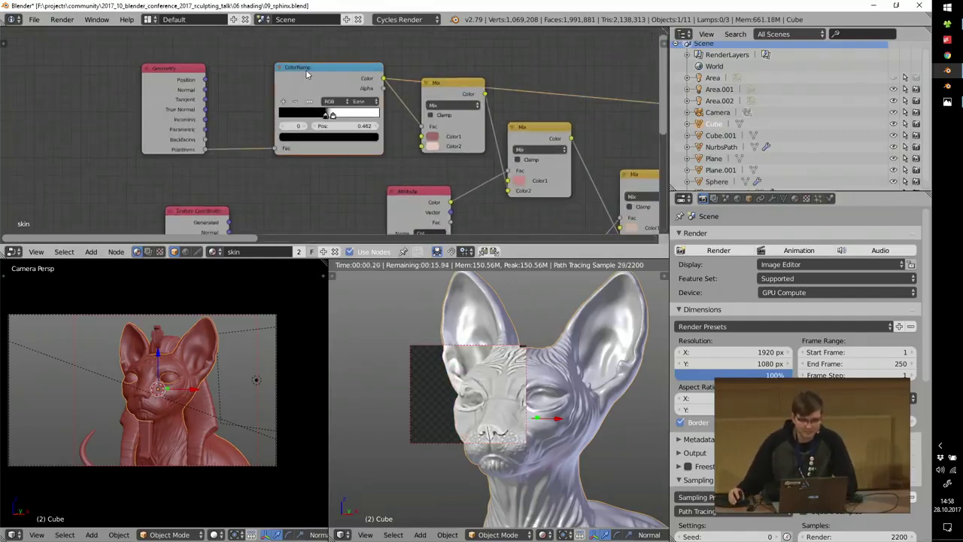
pyautogui.scroll(2, 171, 72)
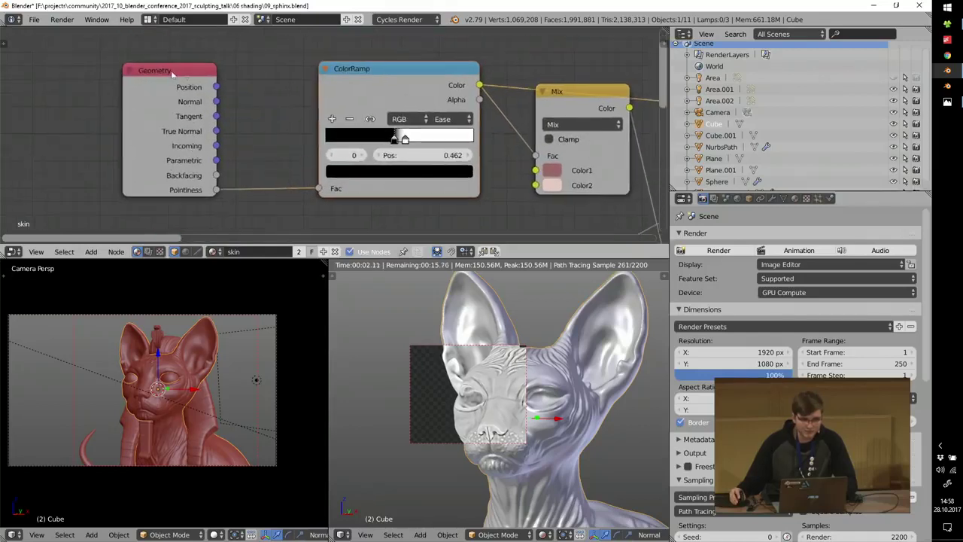
pyautogui.moveTo(399, 144); pyautogui.dragTo(286, 161, button='middle')
pyautogui.scroll(4, 295, 116)
pyautogui.moveTo(282, 155)
pyautogui.mouseDown()
pyautogui.moveTo(251, 156)
pyautogui.moveTo(283, 155)
pyautogui.moveTo(275, 154)
pyautogui.mouseUp()
pyautogui.moveTo(324, 98); pyautogui.dragTo(234, 97, button='middle')
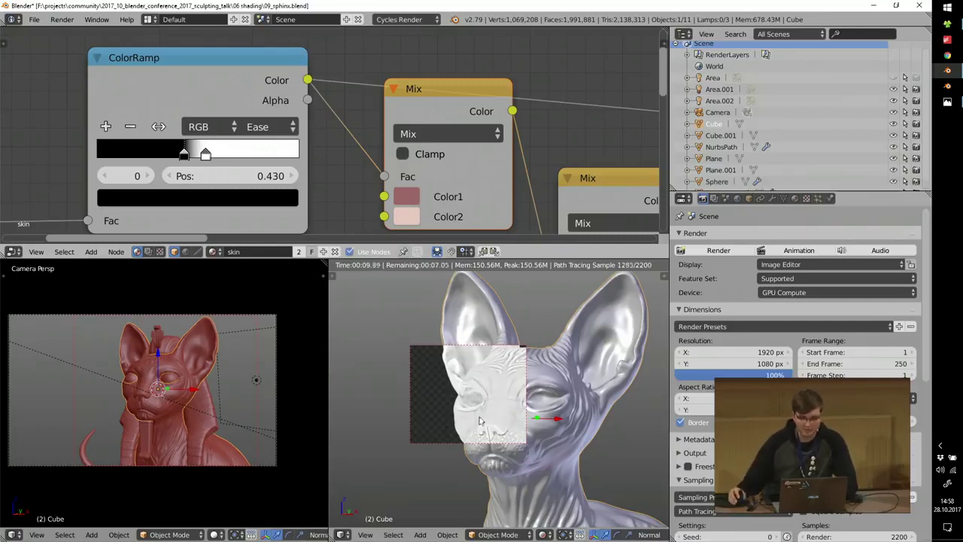
# Preview the Mix node after the Pointiness ColorRamp, and set its Color1 to deep red and Color2 to pale green.
pyautogui.click(433, 111)
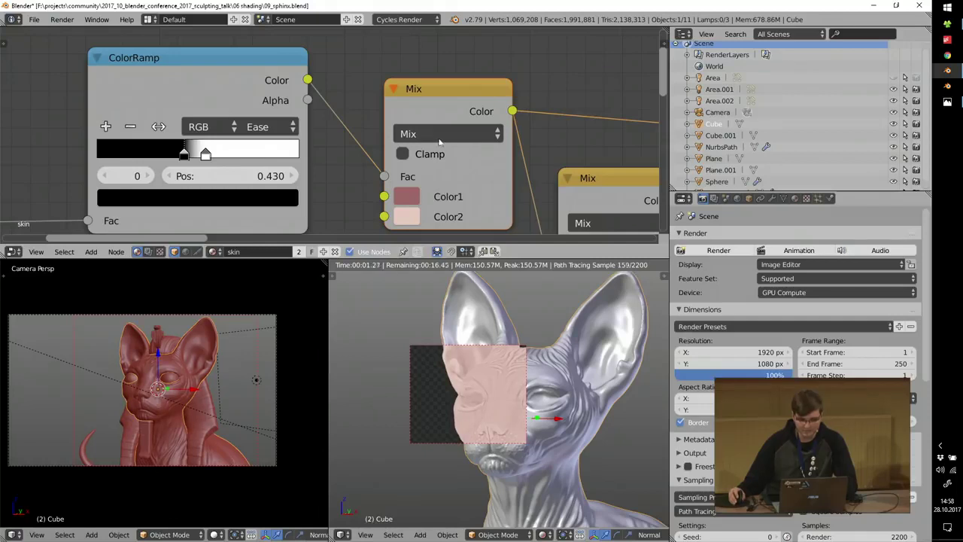
pyautogui.click(412, 195)
pyautogui.moveTo(471, 299); pyautogui.dragTo(471, 332)
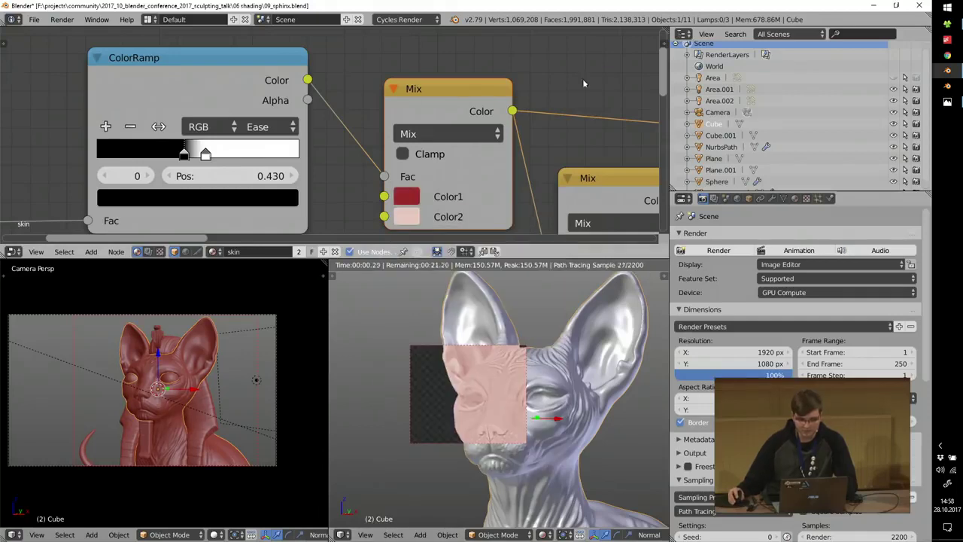
pyautogui.click(408, 216)
pyautogui.moveTo(473, 300); pyautogui.dragTo(530, 270)
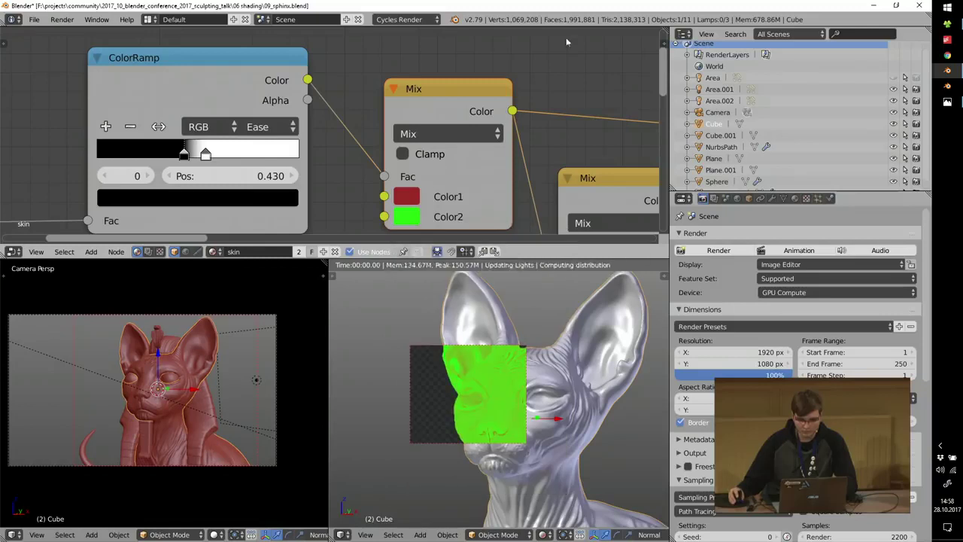
pyautogui.click(412, 217)
pyautogui.click(460, 304)
# Preview the color output of the Col Attribute node, and show the body mesh's vertex color layers.
pyautogui.scroll(-3, 490, 161)
pyautogui.moveTo(490, 161); pyautogui.dragTo(414, 159, button='middle')
pyautogui.keyDown('ctrl'); pyautogui.keyDown('shift'); pyautogui.click(390, 159); pyautogui.keyUp('shift'); pyautogui.keyUp('ctrl')
pyautogui.scroll(3, 417, 173)
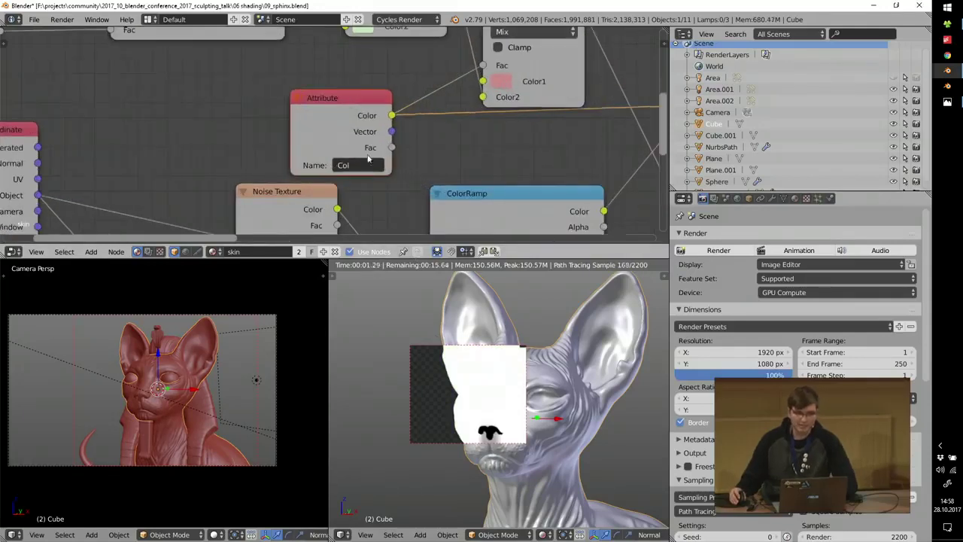
pyautogui.scroll(1, 369, 158)
pyautogui.click(783, 198)
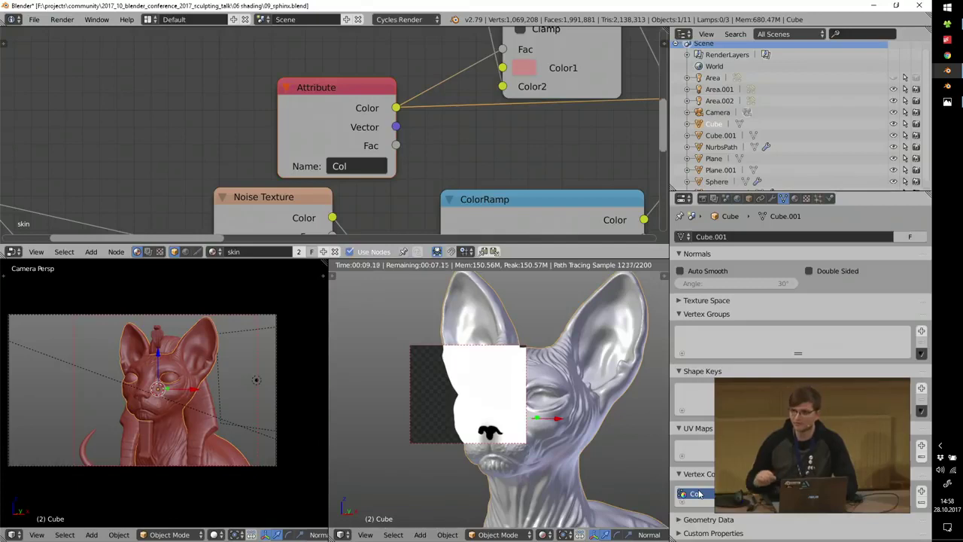
# Inspect the painted nose mask up close, and preview the second Mix node that uses the Col attribute as factor.
pyautogui.scroll(5, 448, 438)
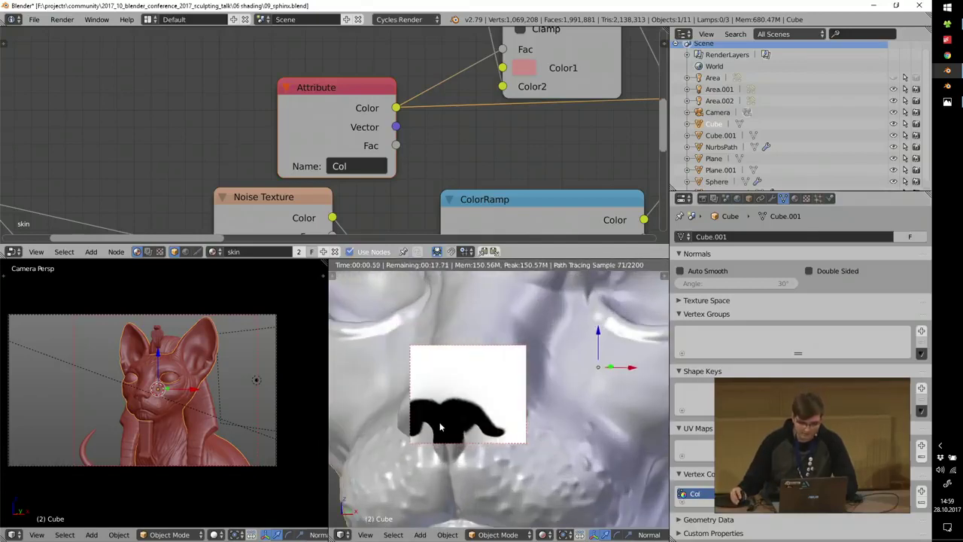
pyautogui.scroll(-3, 441, 427)
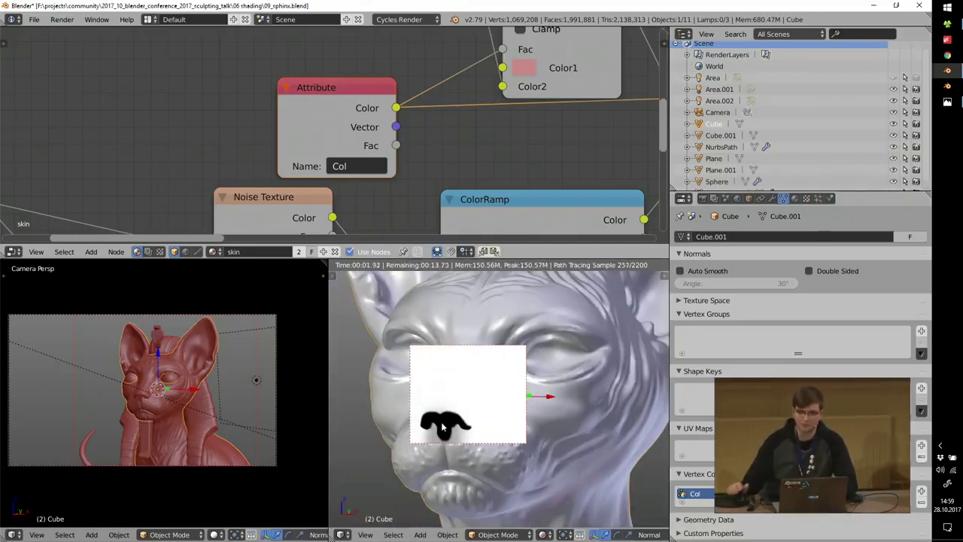
pyautogui.scroll(-5, 354, 154)
pyautogui.moveTo(414, 125); pyautogui.dragTo(361, 164, button='middle')
pyautogui.scroll(4, 361, 163)
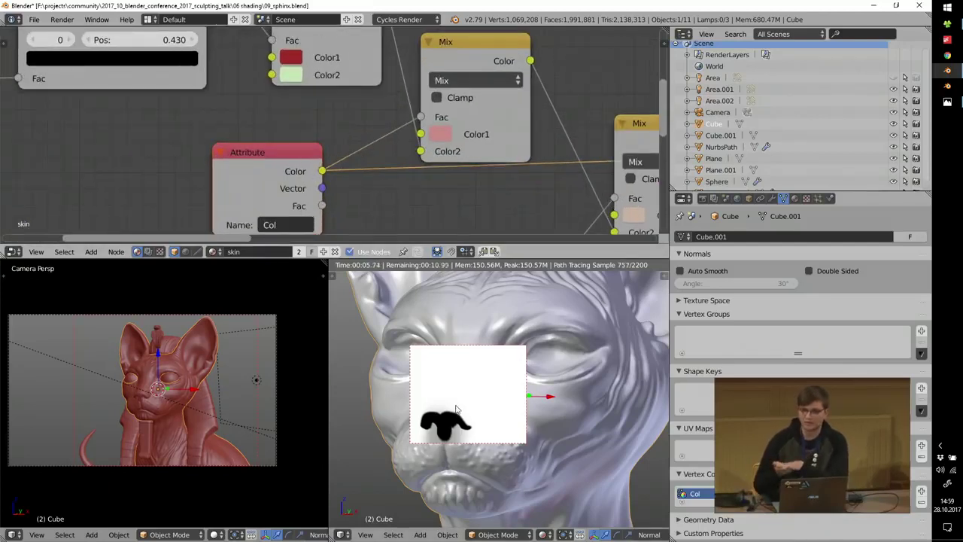
pyautogui.keyDown('ctrl'); pyautogui.keyDown('shift'); pyautogui.click(472, 48); pyautogui.keyUp('shift'); pyautogui.keyUp('ctrl')
pyautogui.moveTo(460, 81); pyautogui.dragTo(467, 152, button='middle')
# Set the first Mix node's Color2 to a peach skin tone and the second Mix node's Color1 to a paler, greyish pink.
pyautogui.click(297, 146)
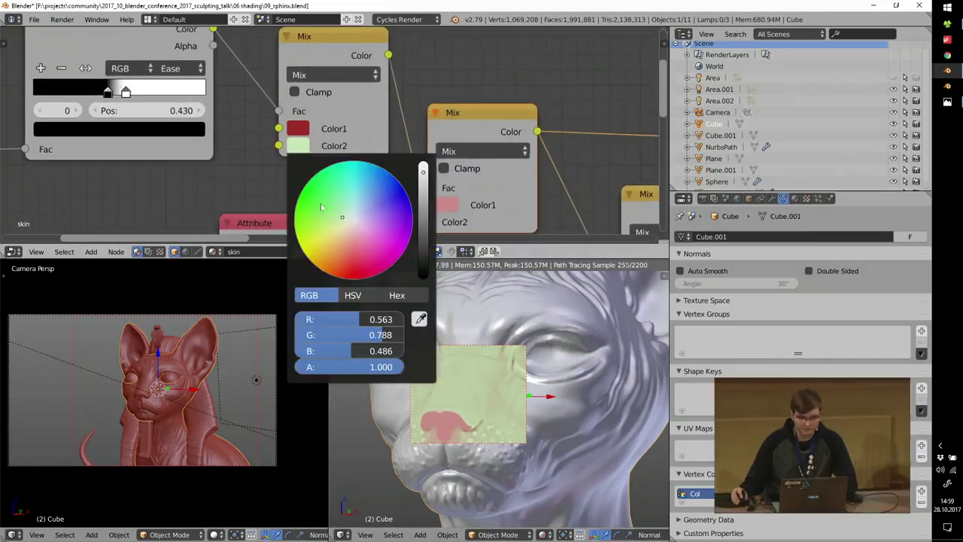
pyautogui.moveTo(342, 218); pyautogui.dragTo(345, 234)
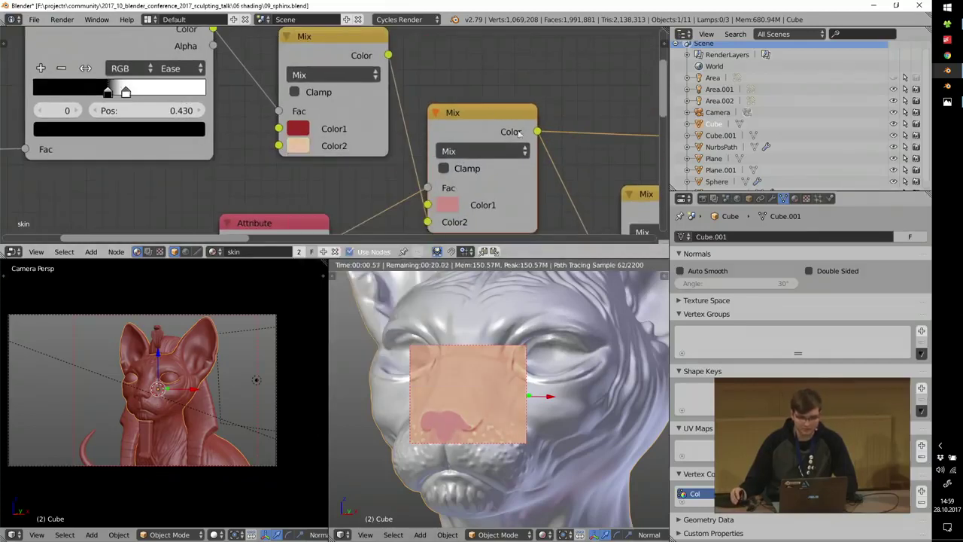
pyautogui.moveTo(486, 160); pyautogui.dragTo(445, 153, button='middle')
pyautogui.moveTo(429, 197); pyautogui.dragTo(420, 154, button='middle')
pyautogui.click(399, 154)
pyautogui.moveTo(430, 264); pyautogui.dragTo(451, 236)
# Find the Texture Coordinate node that supplies object coordinates in the skin material, and move it farther from the Noise Texture nodes.
pyautogui.keyDown('ctrl'); pyautogui.moveTo(567, 73); pyautogui.dragTo(541, 111, button='middle'); pyautogui.keyUp('ctrl')
pyautogui.moveTo(416, 171); pyautogui.dragTo(449, 112, button='middle')
pyautogui.moveTo(321, 140); pyautogui.dragTo(359, 120, button='middle')
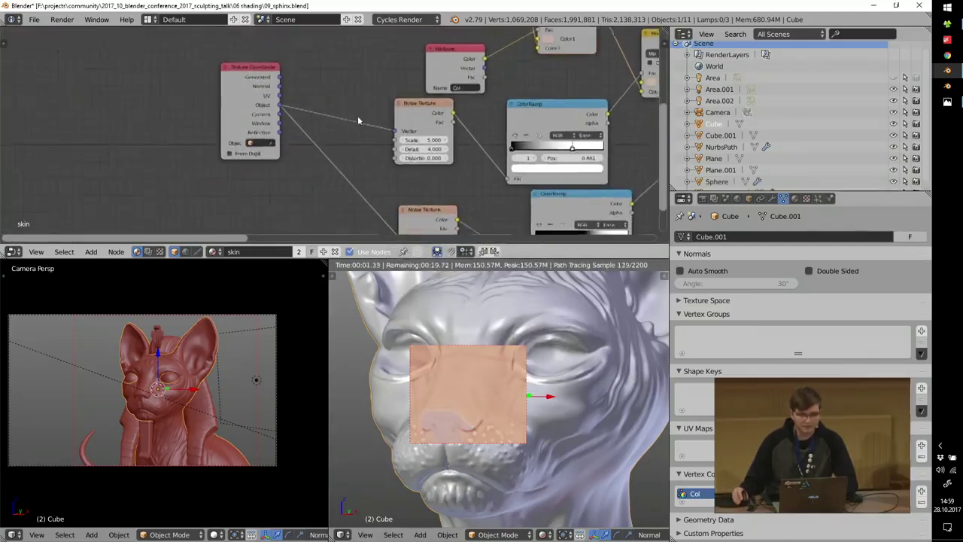
pyautogui.scroll(3, 233, 113)
pyautogui.moveTo(251, 79); pyautogui.dragTo(198, 119)
pyautogui.scroll(3, 254, 175)
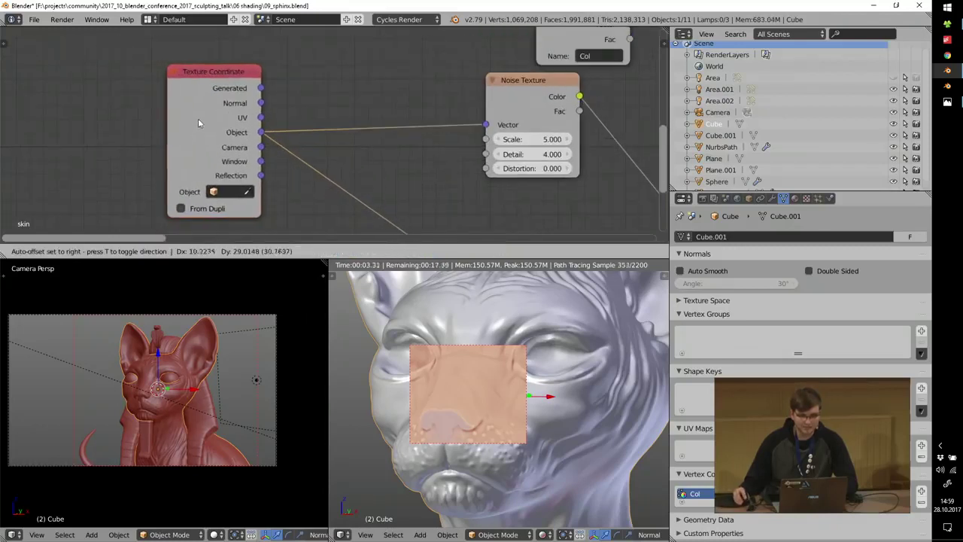
# Reposition the scale 5 Noise Texture node slightly, and preview its color output on the sphinx head.
pyautogui.moveTo(366, 153); pyautogui.dragTo(222, 141, button='middle')
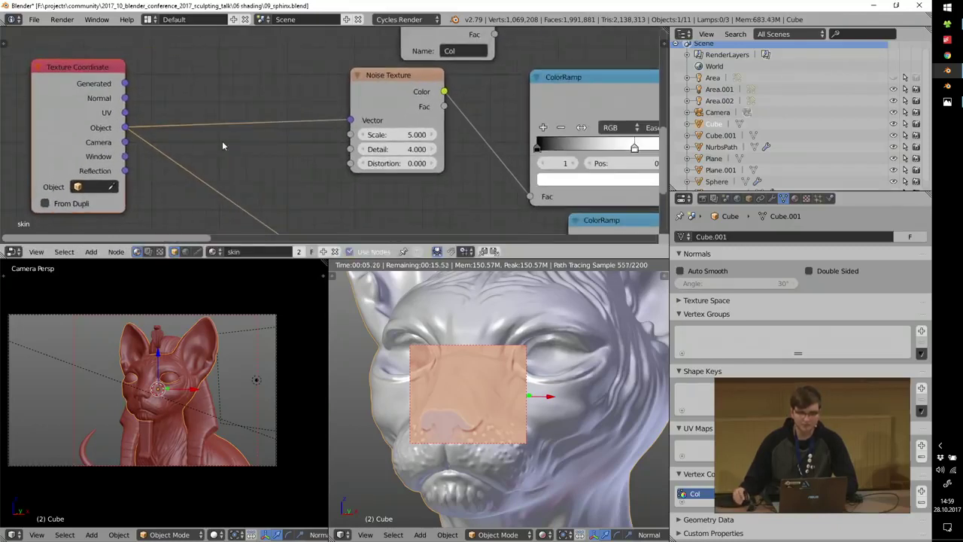
pyautogui.scroll(2, 465, 93)
pyautogui.moveTo(357, 72); pyautogui.dragTo(340, 89)
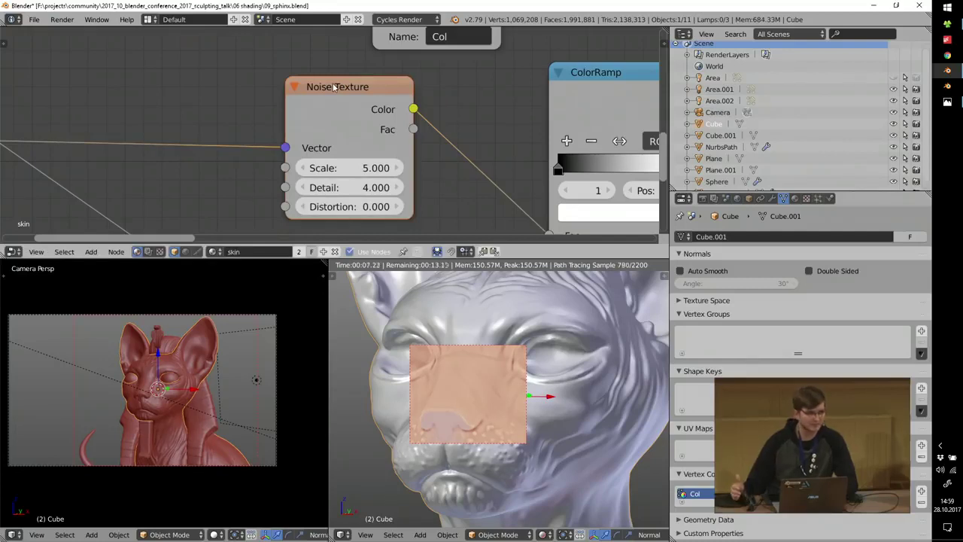
pyautogui.moveTo(475, 414); pyautogui.dragTo(449, 408, button='middle')
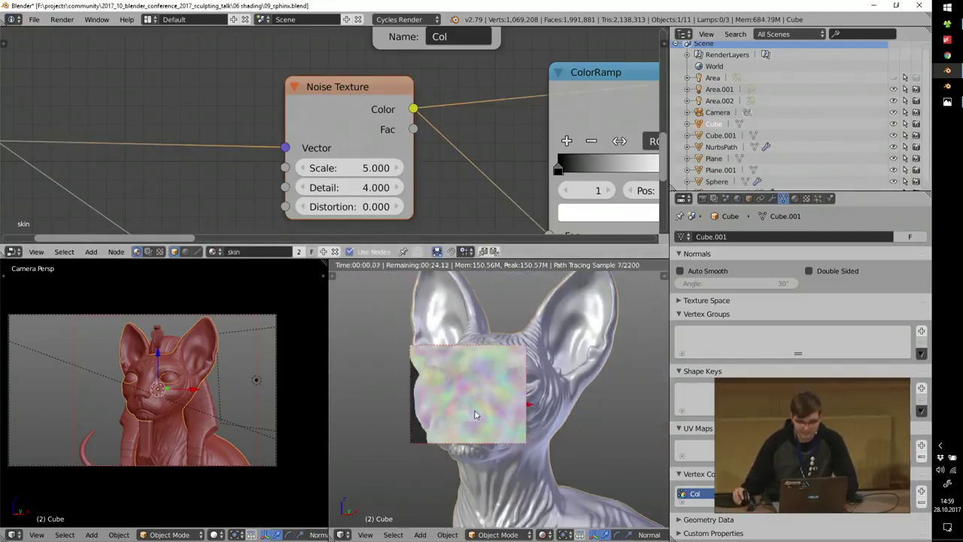
# Preview the color output of the scale 75 Noise Texture node on the sphinx, and inspect its pattern up close on the face.
pyautogui.scroll(-4, 389, 151)
pyautogui.moveTo(389, 151); pyautogui.dragTo(376, 30, button='middle')
pyautogui.keyDown('ctrl'); pyautogui.keyDown('shift'); pyautogui.click(370, 138); pyautogui.keyUp('shift'); pyautogui.keyUp('ctrl')
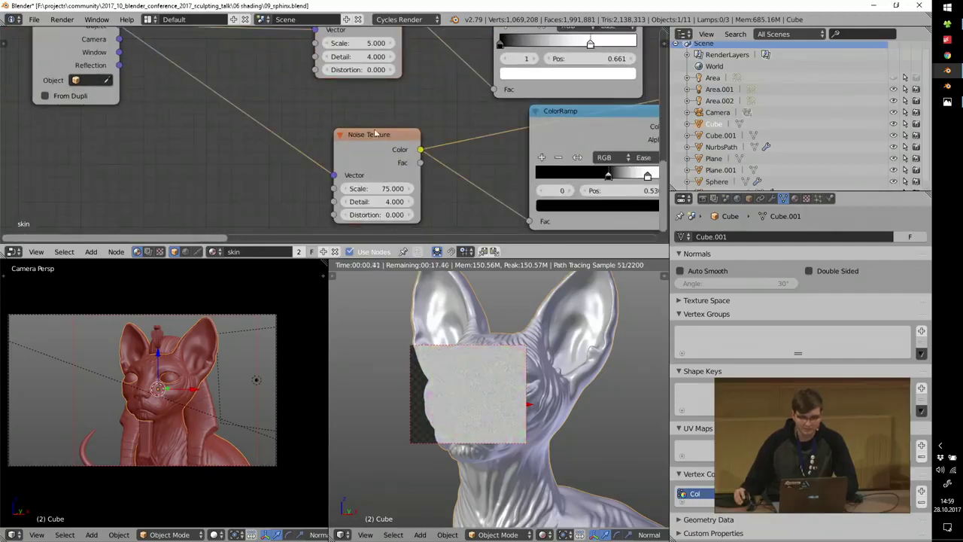
pyautogui.scroll(5, 464, 406)
pyautogui.moveTo(360, 137); pyautogui.dragTo(357, 224, button='middle')
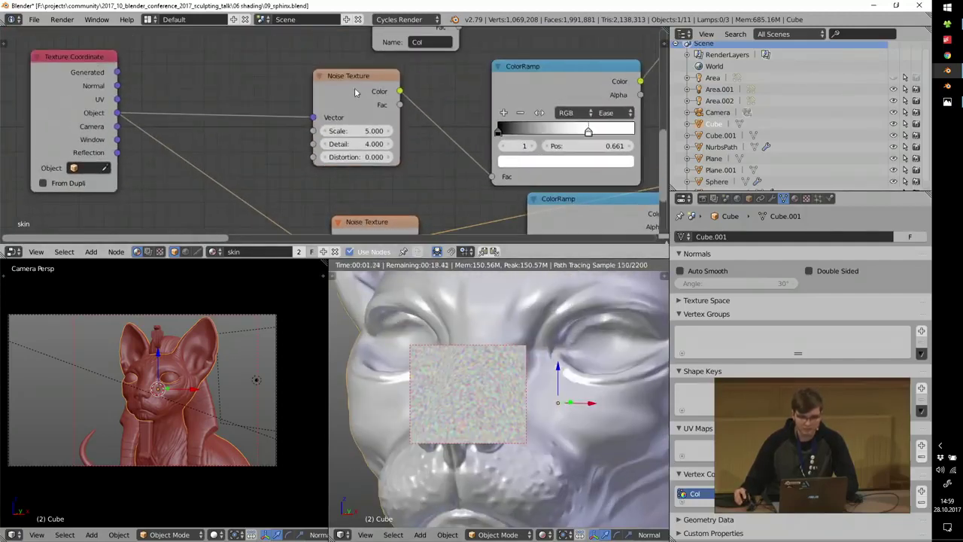
# Preview the scale 5 noise's ColorRamp, move its white stop slightly toward the end, and set its black stop to position 0.195.
pyautogui.keyDown('ctrl'); pyautogui.keyDown('shift'); pyautogui.click(357, 93); pyautogui.keyUp('shift'); pyautogui.keyUp('ctrl')
pyautogui.scroll(-3, 357, 93)
pyautogui.moveTo(519, 77); pyautogui.dragTo(413, 107, button='middle')
pyautogui.keyDown('ctrl'); pyautogui.keyDown('shift'); pyautogui.click(413, 107); pyautogui.keyUp('shift'); pyautogui.keyUp('ctrl')
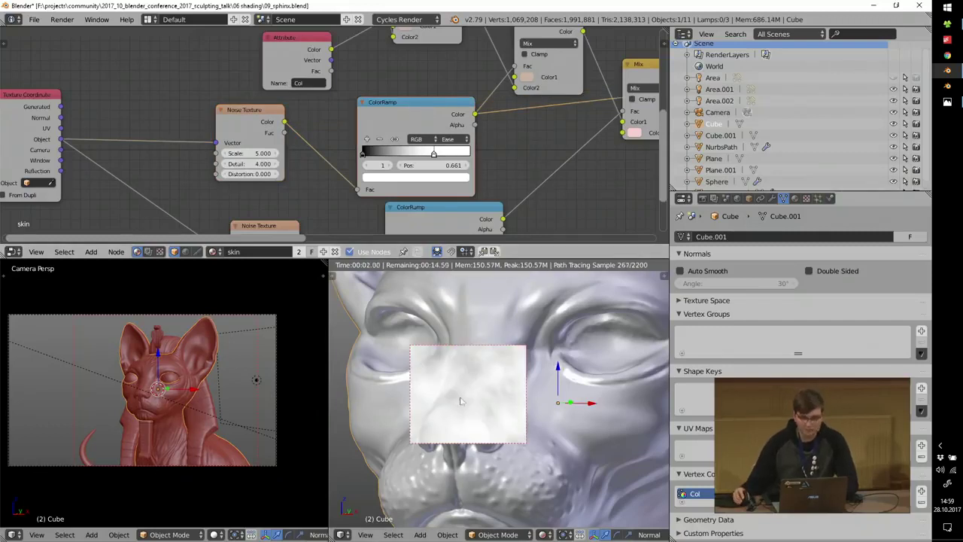
pyautogui.moveTo(433, 154)
pyautogui.mouseDown()
pyautogui.moveTo(422, 154)
pyautogui.moveTo(453, 155)
pyautogui.moveTo(441, 154)
pyautogui.mouseUp()
pyautogui.moveTo(366, 153); pyautogui.dragTo(385, 155)
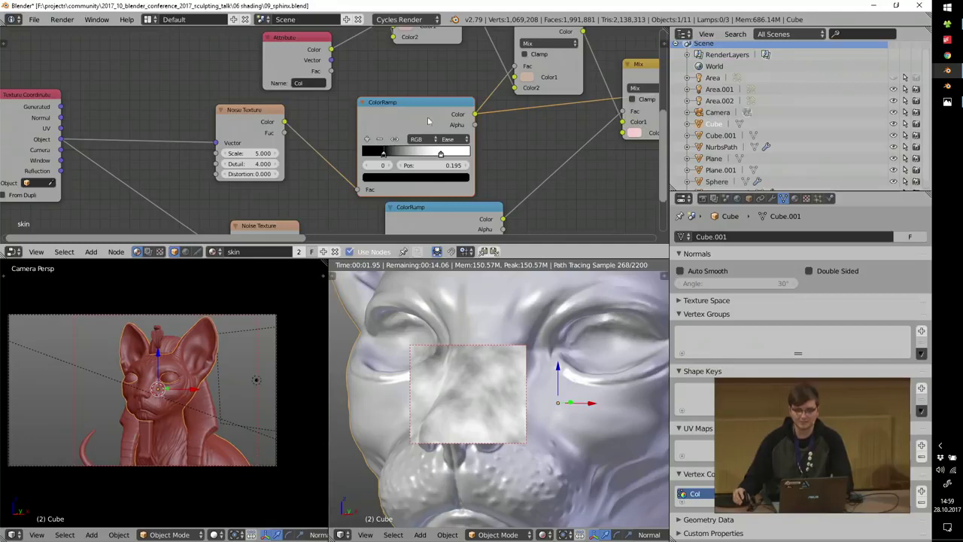
# Preview the third Mix node, which uses the scale 5 noise ramp as factor, and inspect its color variation around the eye.
pyautogui.scroll(-1, 492, 72)
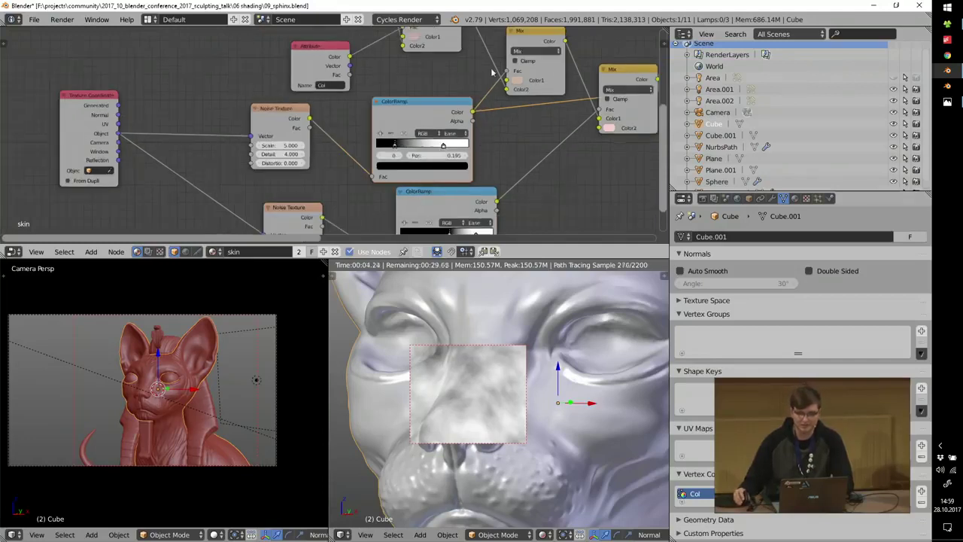
pyautogui.keyDown('ctrl'); pyautogui.keyDown('shift'); pyautogui.click(539, 33); pyautogui.keyUp('shift'); pyautogui.keyUp('ctrl')
pyautogui.scroll(-1, 459, 400)
pyautogui.moveTo(459, 400); pyautogui.dragTo(415, 390, button='middle')
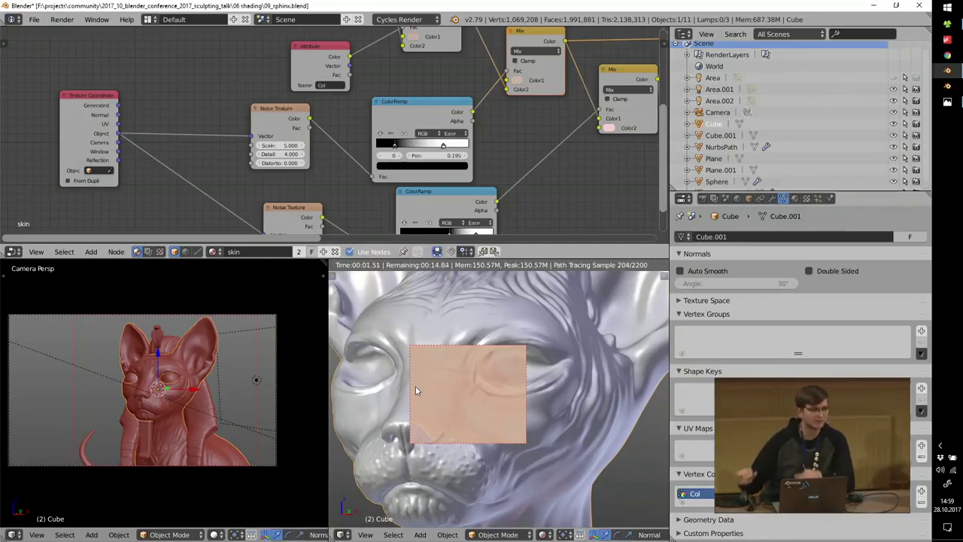
# Preview the scale 75 noise's ColorRamp, and set its black stop to position 0.582 for sparser speckles.
pyautogui.moveTo(347, 173); pyautogui.dragTo(398, 117, button='middle')
pyautogui.scroll(1, 336, 159)
pyautogui.keyDown('ctrl'); pyautogui.keyDown('shift'); pyautogui.click(331, 162); pyautogui.keyUp('shift'); pyautogui.keyUp('ctrl')
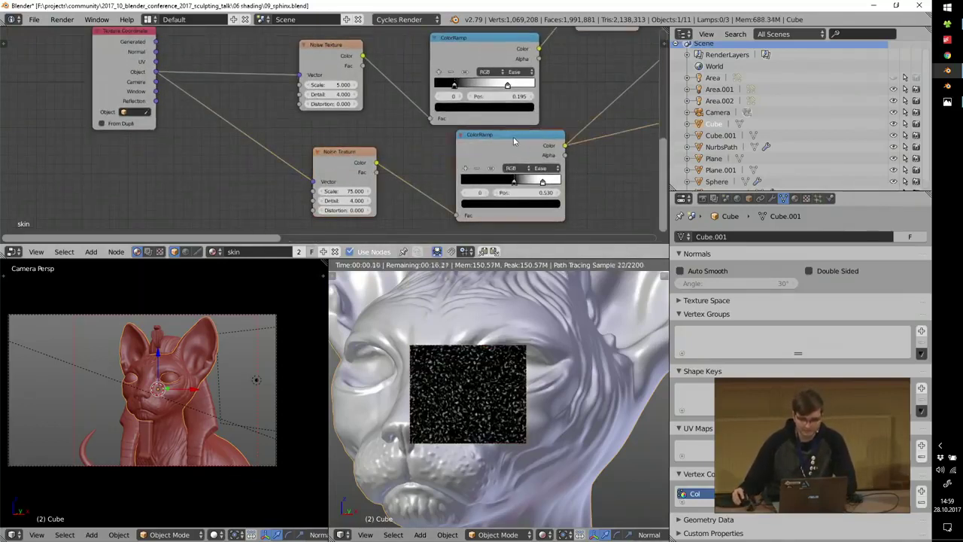
pyautogui.scroll(2, 516, 187)
pyautogui.moveTo(515, 183); pyautogui.dragTo(522, 185)
pyautogui.scroll(4, 472, 419)
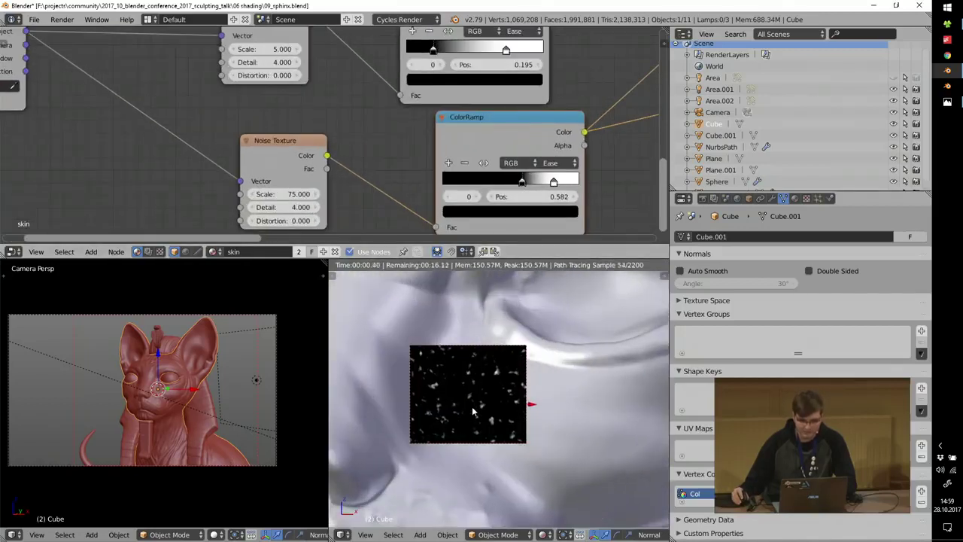
pyautogui.scroll(-4, 472, 419)
pyautogui.scroll(-3, 552, 180)
# Preview the last Mix node, which combines the skin color with the fine noise speckles, and inspect it up close below the eye.
pyautogui.moveTo(419, 167); pyautogui.dragTo(355, 215, button='middle')
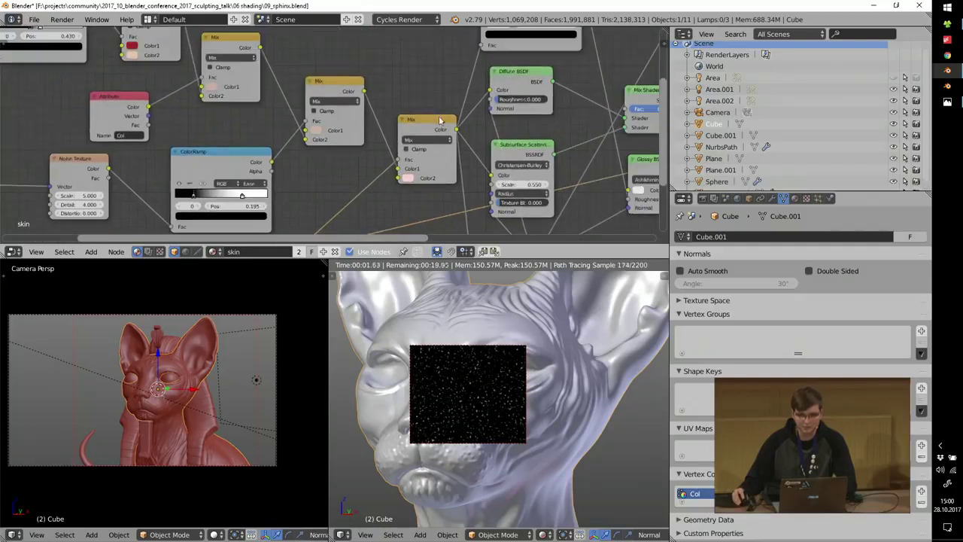
pyautogui.scroll(6, 494, 398)
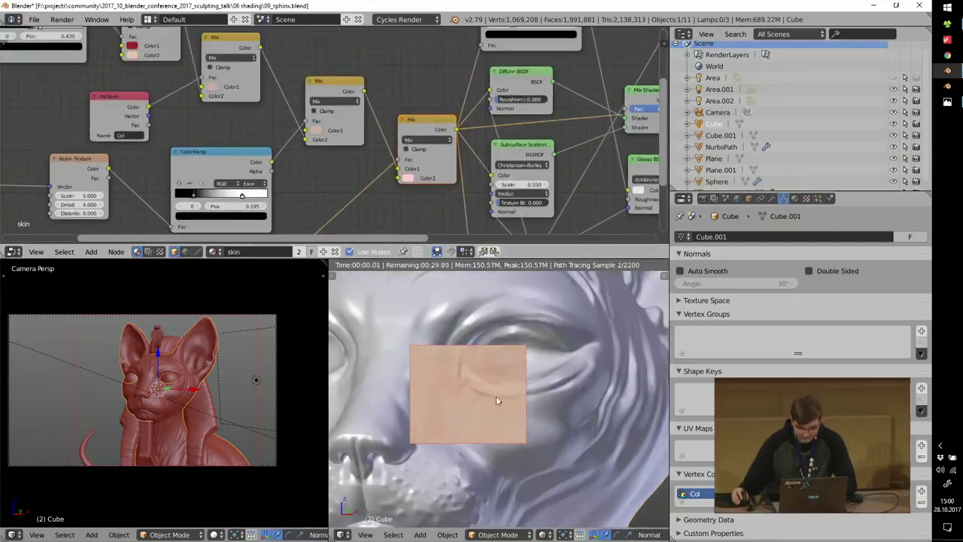
pyautogui.scroll(-4, 340, 121)
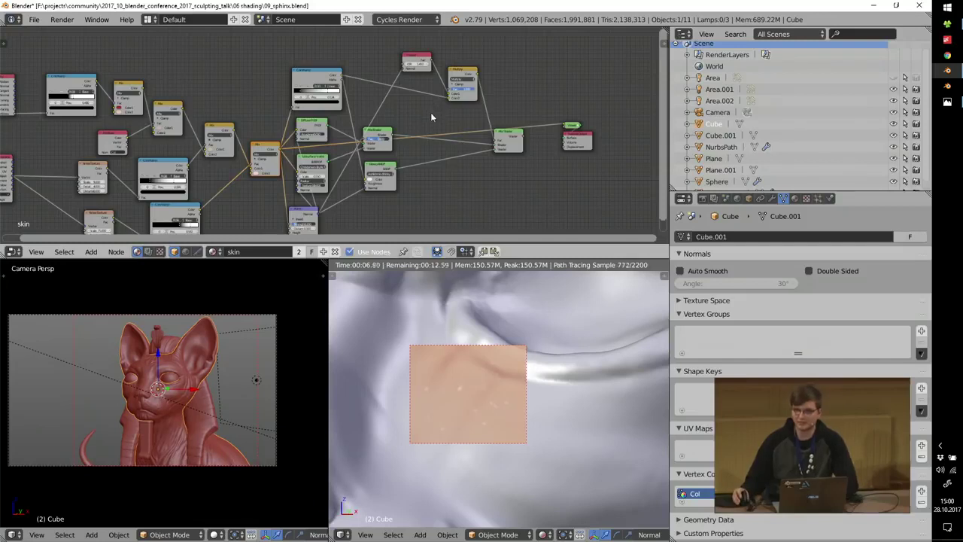
# Connect the final Mix Shader to the material output, and view the complete skin shading on the whole sphinx head.
pyautogui.scroll(4, 431, 112)
pyautogui.scroll(1, 317, 115)
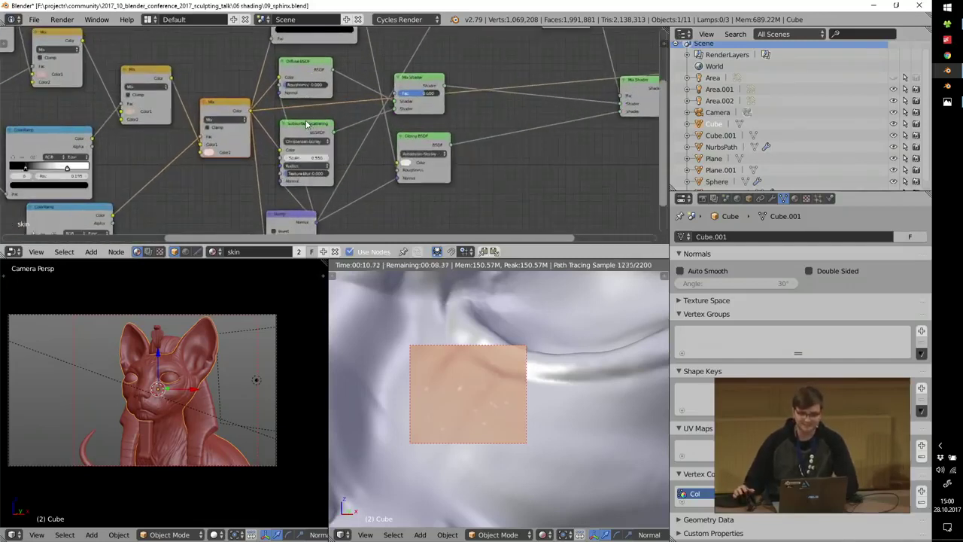
pyautogui.scroll(-3, 316, 112)
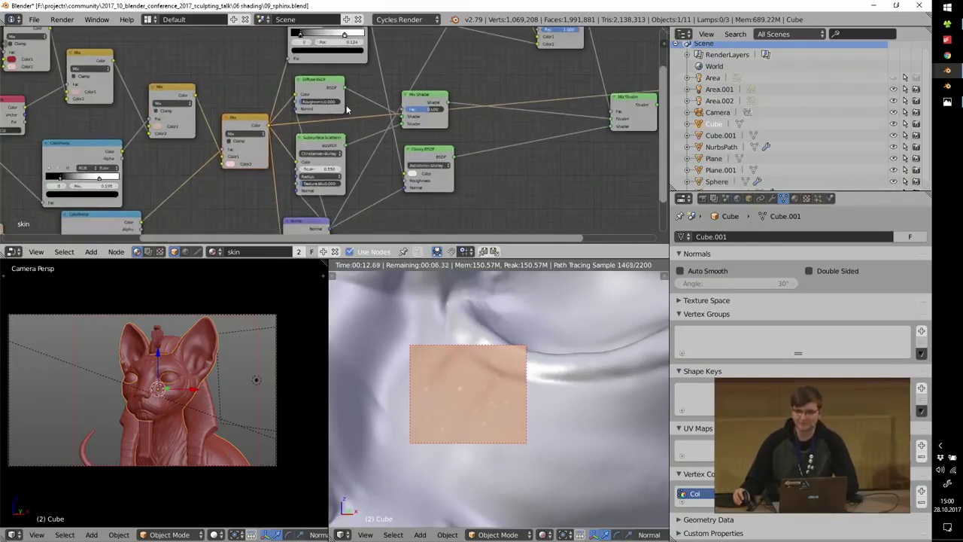
pyautogui.moveTo(347, 136)
pyautogui.mouseDown(button='middle')
pyautogui.moveTo(317, 172)
pyautogui.moveTo(337, 149)
pyautogui.mouseUp(button='middle')
pyautogui.moveTo(621, 150); pyautogui.dragTo(611, 108, button='middle')
pyautogui.keyDown('ctrl'); pyautogui.keyDown('shift'); pyautogui.click(611, 106); pyautogui.keyUp('shift'); pyautogui.keyUp('ctrl')
pyautogui.scroll(-5, 453, 417)
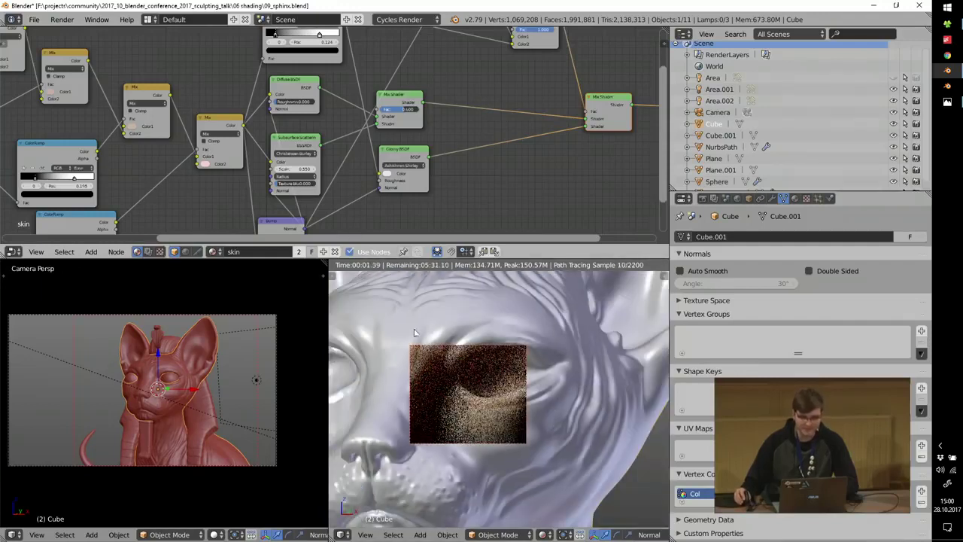
pyautogui.scroll(-2, 547, 366)
pyautogui.scroll(-2, 547, 366)
pyautogui.scroll(-2, 512, 367)
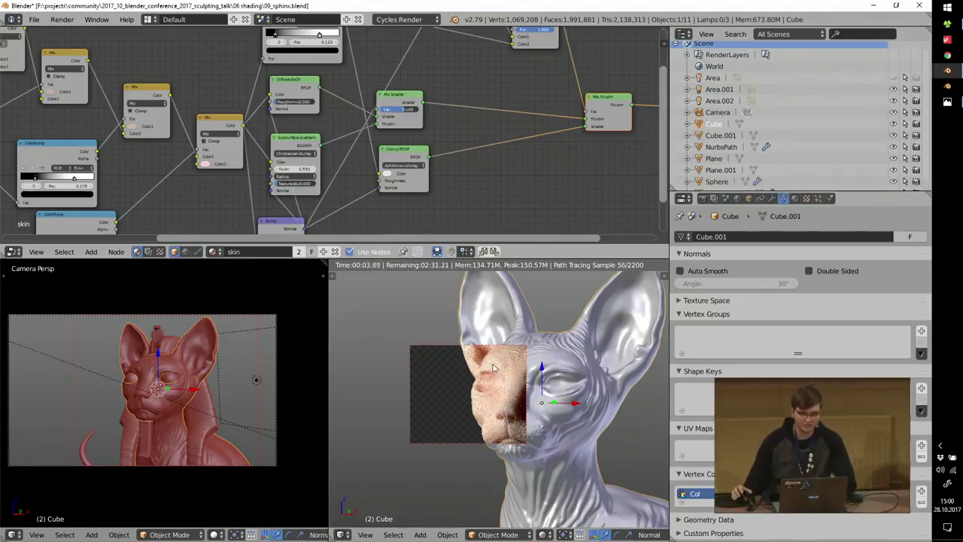
# Leave the rendered preview for the solid camera view, and select the headdress to show its gold material nodes.
pyautogui.hotkey('shift', 'z')
pyautogui.press('KP_0')
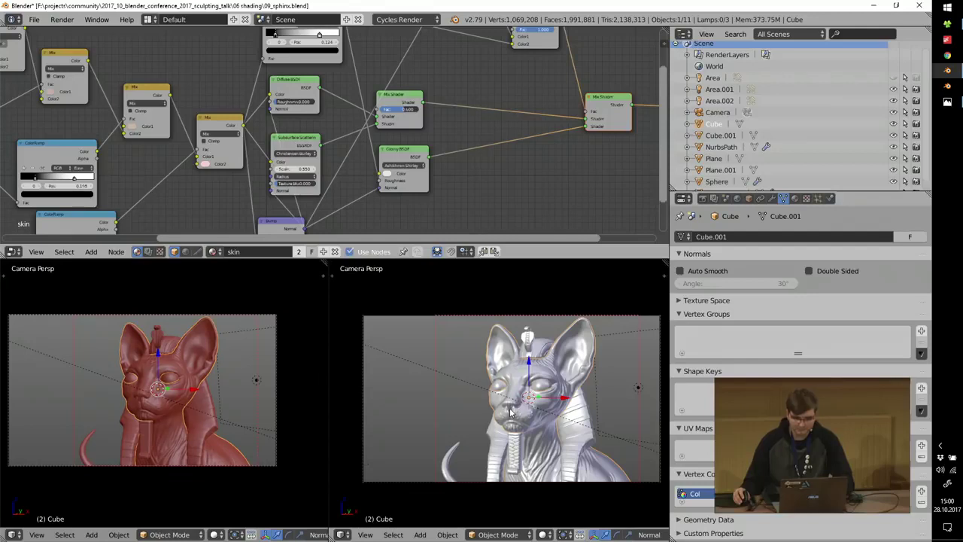
pyautogui.scroll(2, 510, 412)
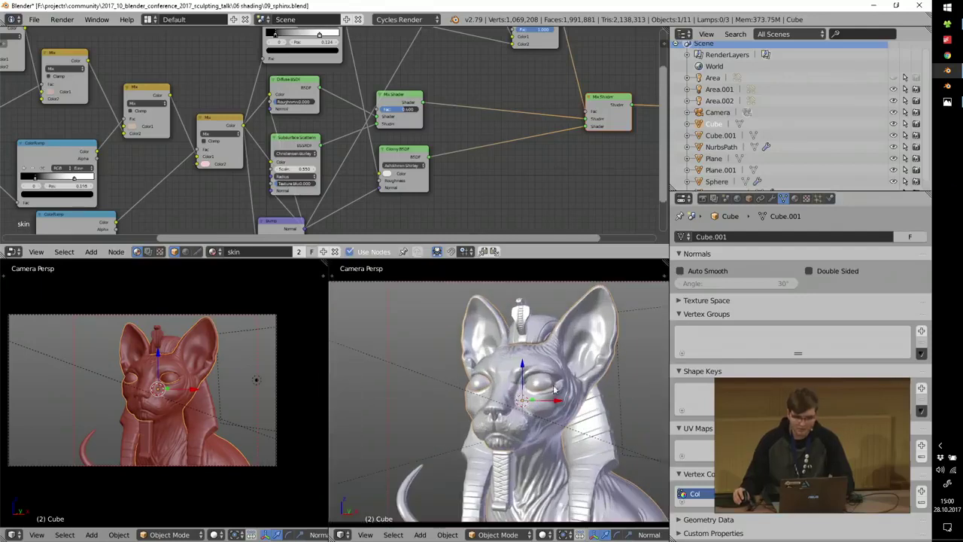
pyautogui.rightClick(603, 414)
pyautogui.scroll(-2, 602, 413)
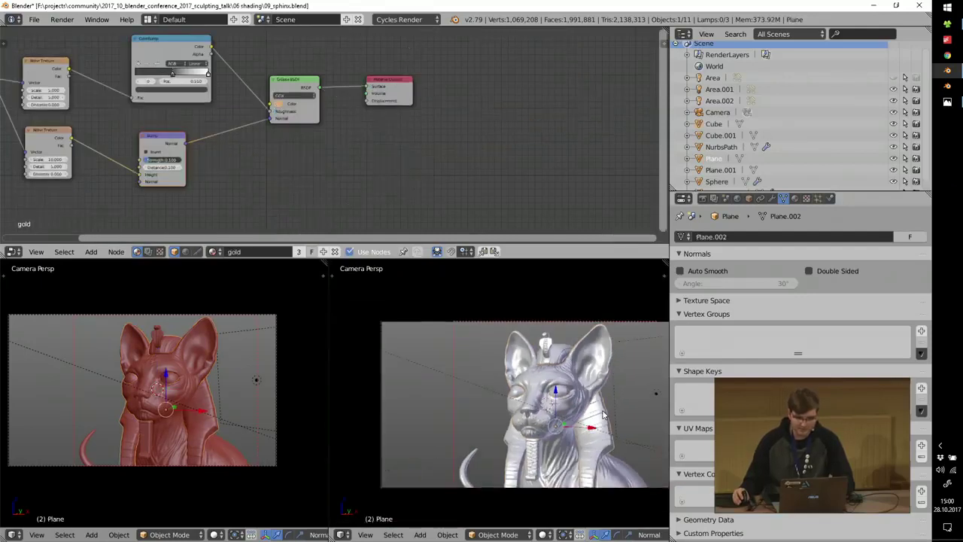
pyautogui.moveTo(148, 101); pyautogui.dragTo(316, 113, button='middle')
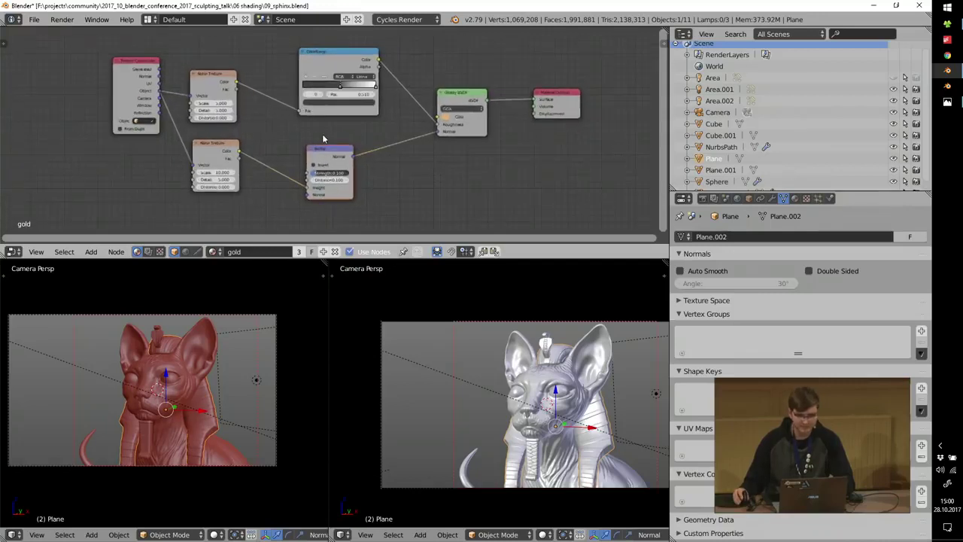
# Switch to the file manager, open 01_sphinx.jpg in a maximized photo viewer, examine the eye and skin details up close, and close it.
pyautogui.click(953, 103)
pyautogui.click(954, 23)
pyautogui.doubleClick(209, 77)
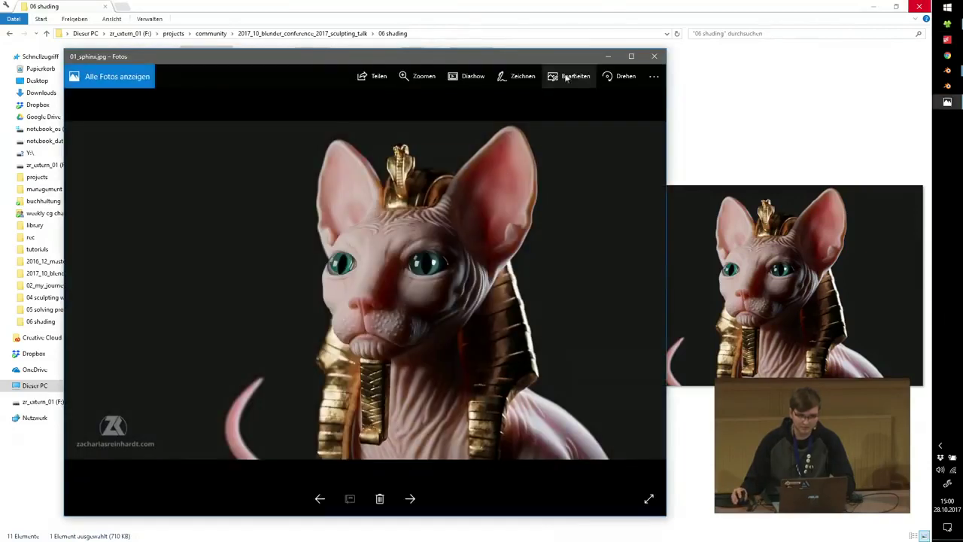
pyautogui.click(632, 56)
pyautogui.scroll(5, 622, 213)
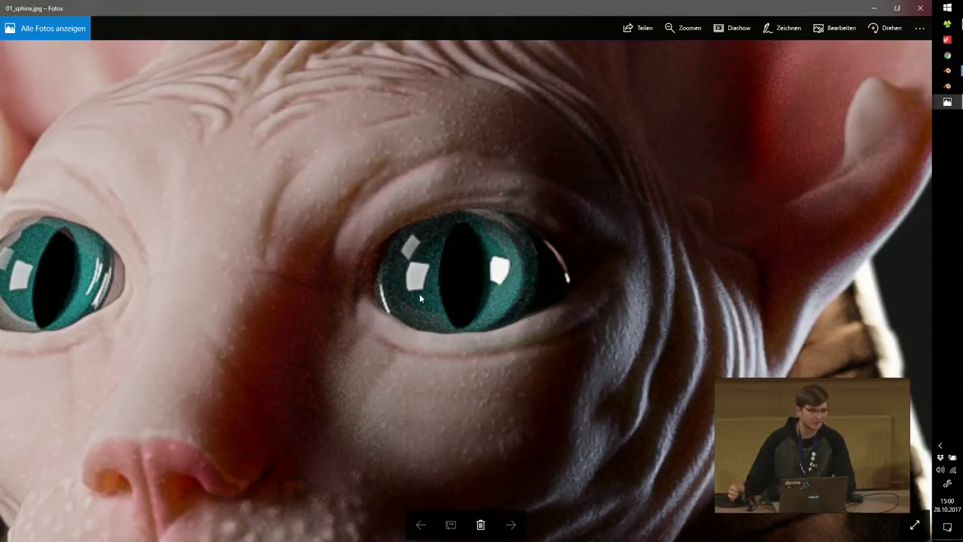
pyautogui.scroll(-2, 432, 297)
pyautogui.scroll(-4, 434, 297)
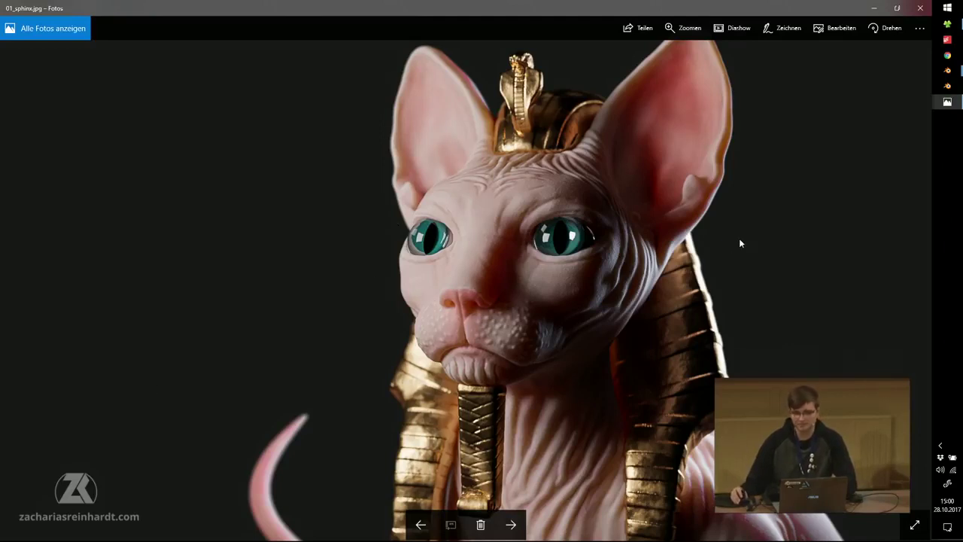
pyautogui.click(920, 9)
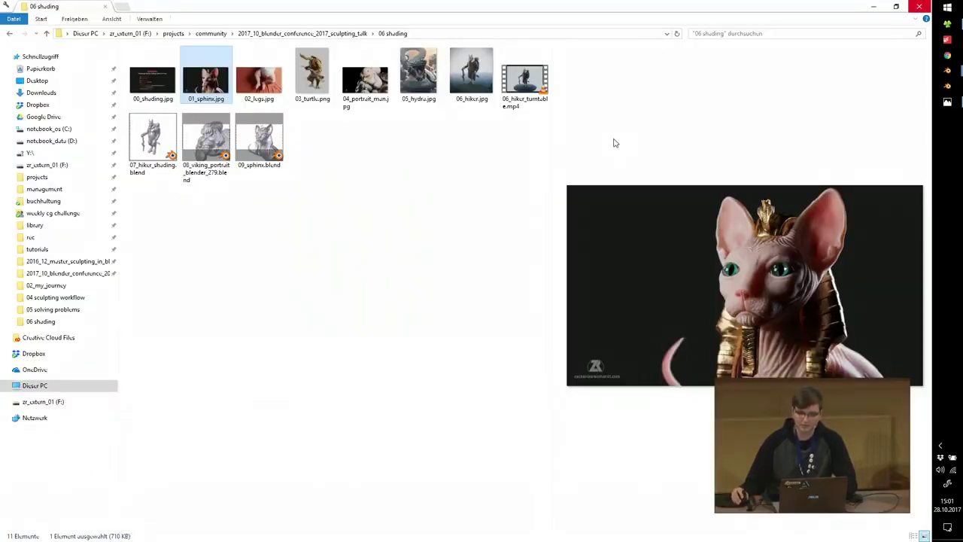
# View the portrait render 04_portrait_man.jpg in a maximized photo viewer, and close it.
pyautogui.doubleClick(346, 79)
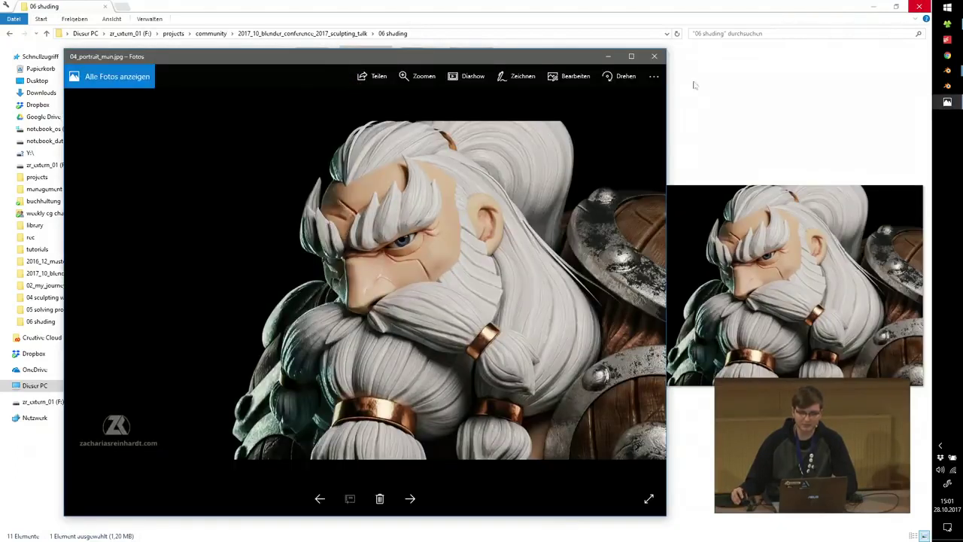
pyautogui.click(632, 56)
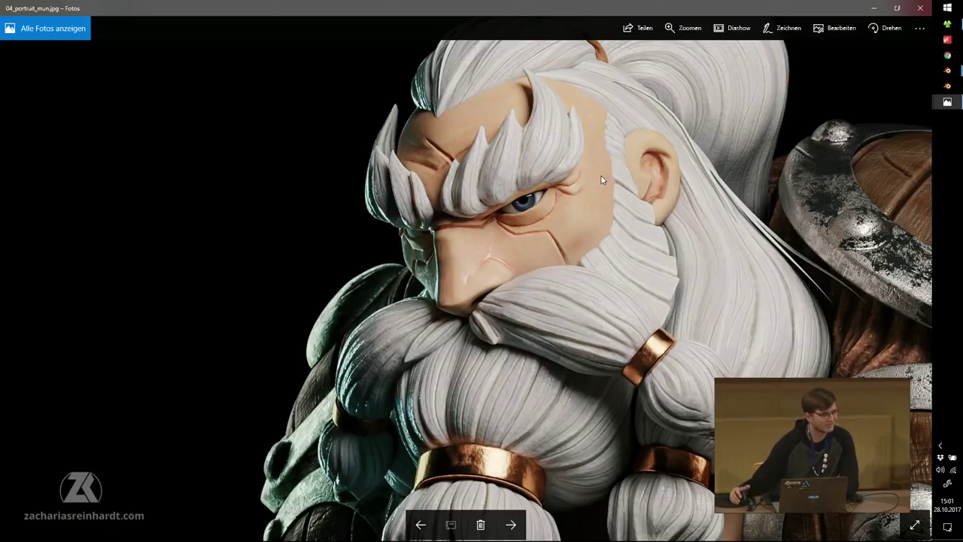
pyautogui.click(919, 7)
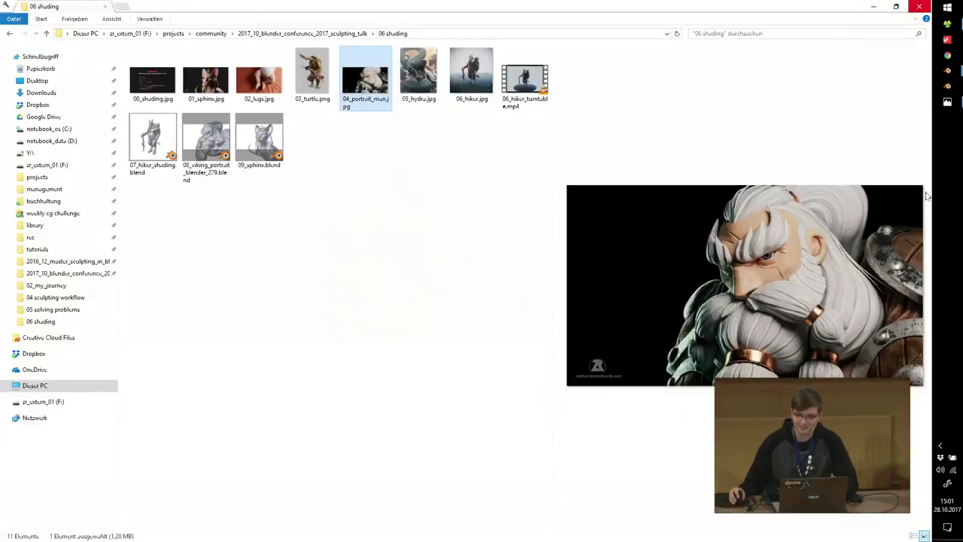
# Review and close the 00_shading.jpg slide in the photo viewer, and play 06_hiker_turntable.mp4 in the media player.
pyautogui.click(947, 102)
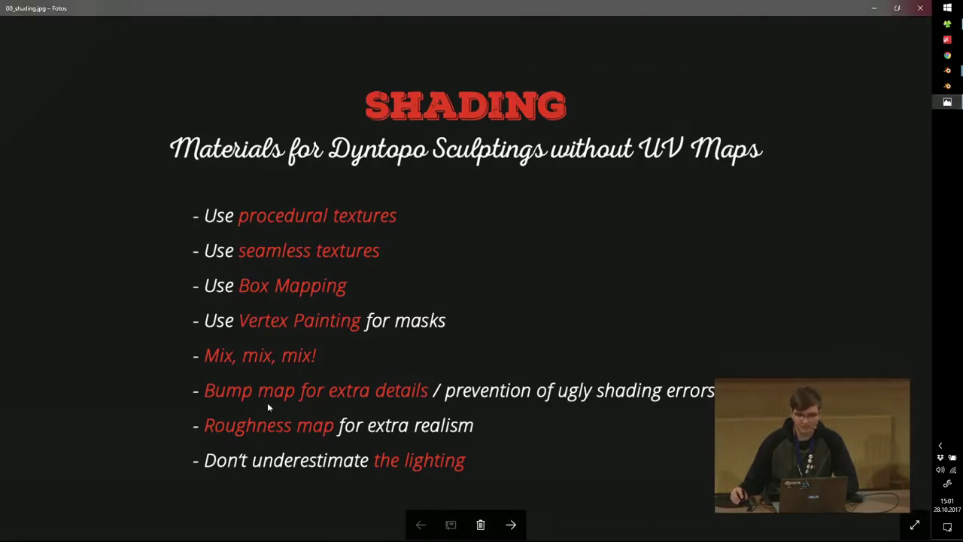
pyautogui.click(919, 8)
pyautogui.click(516, 90)
pyautogui.doubleClick(516, 91)
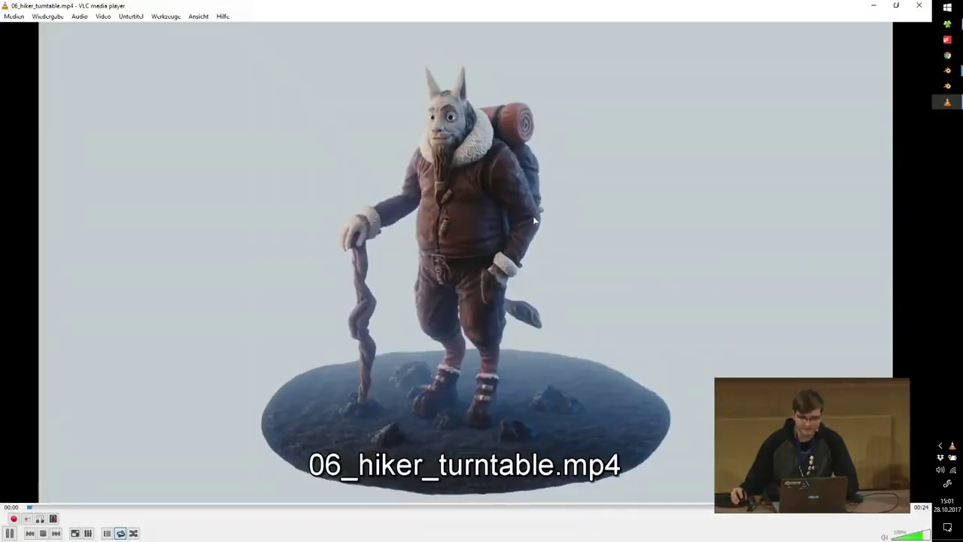